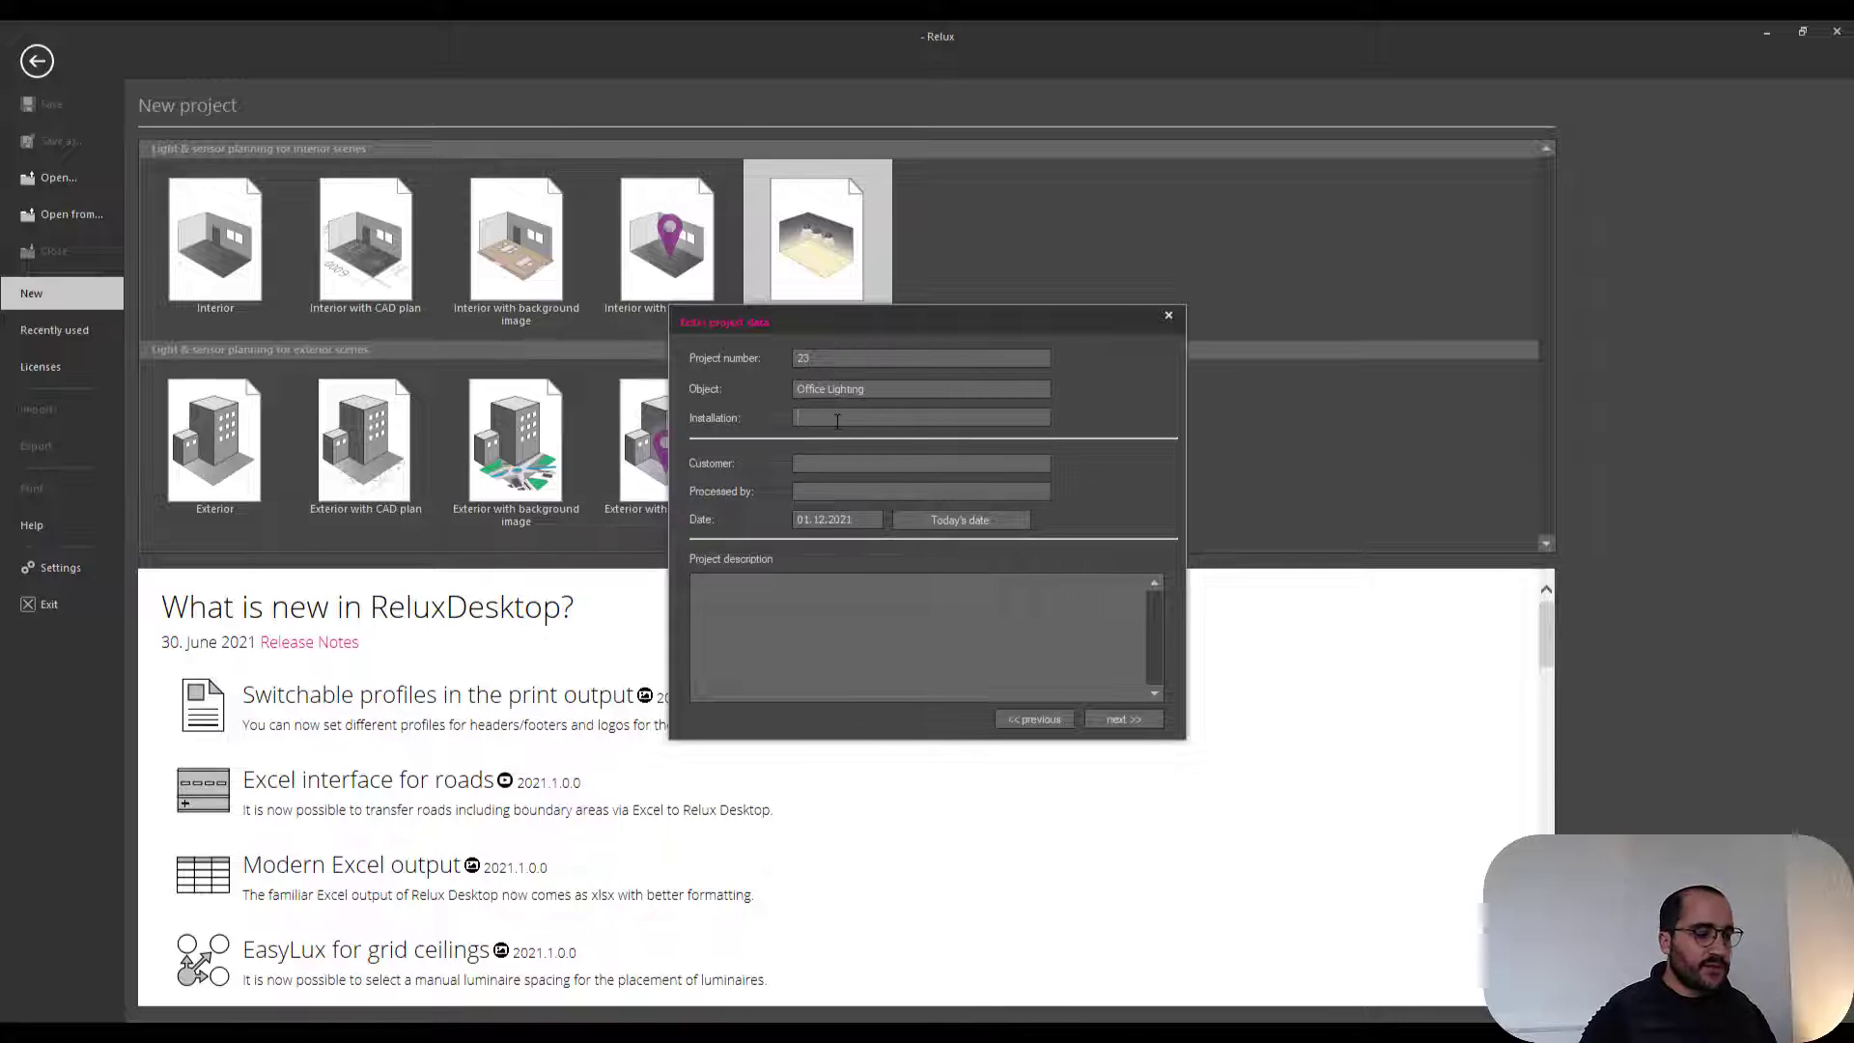
# - Enter "3rd floor" as the project's installation and "My followers" as the customer
pyautogui.click(837, 421)
pyautogui.write('3rd ')
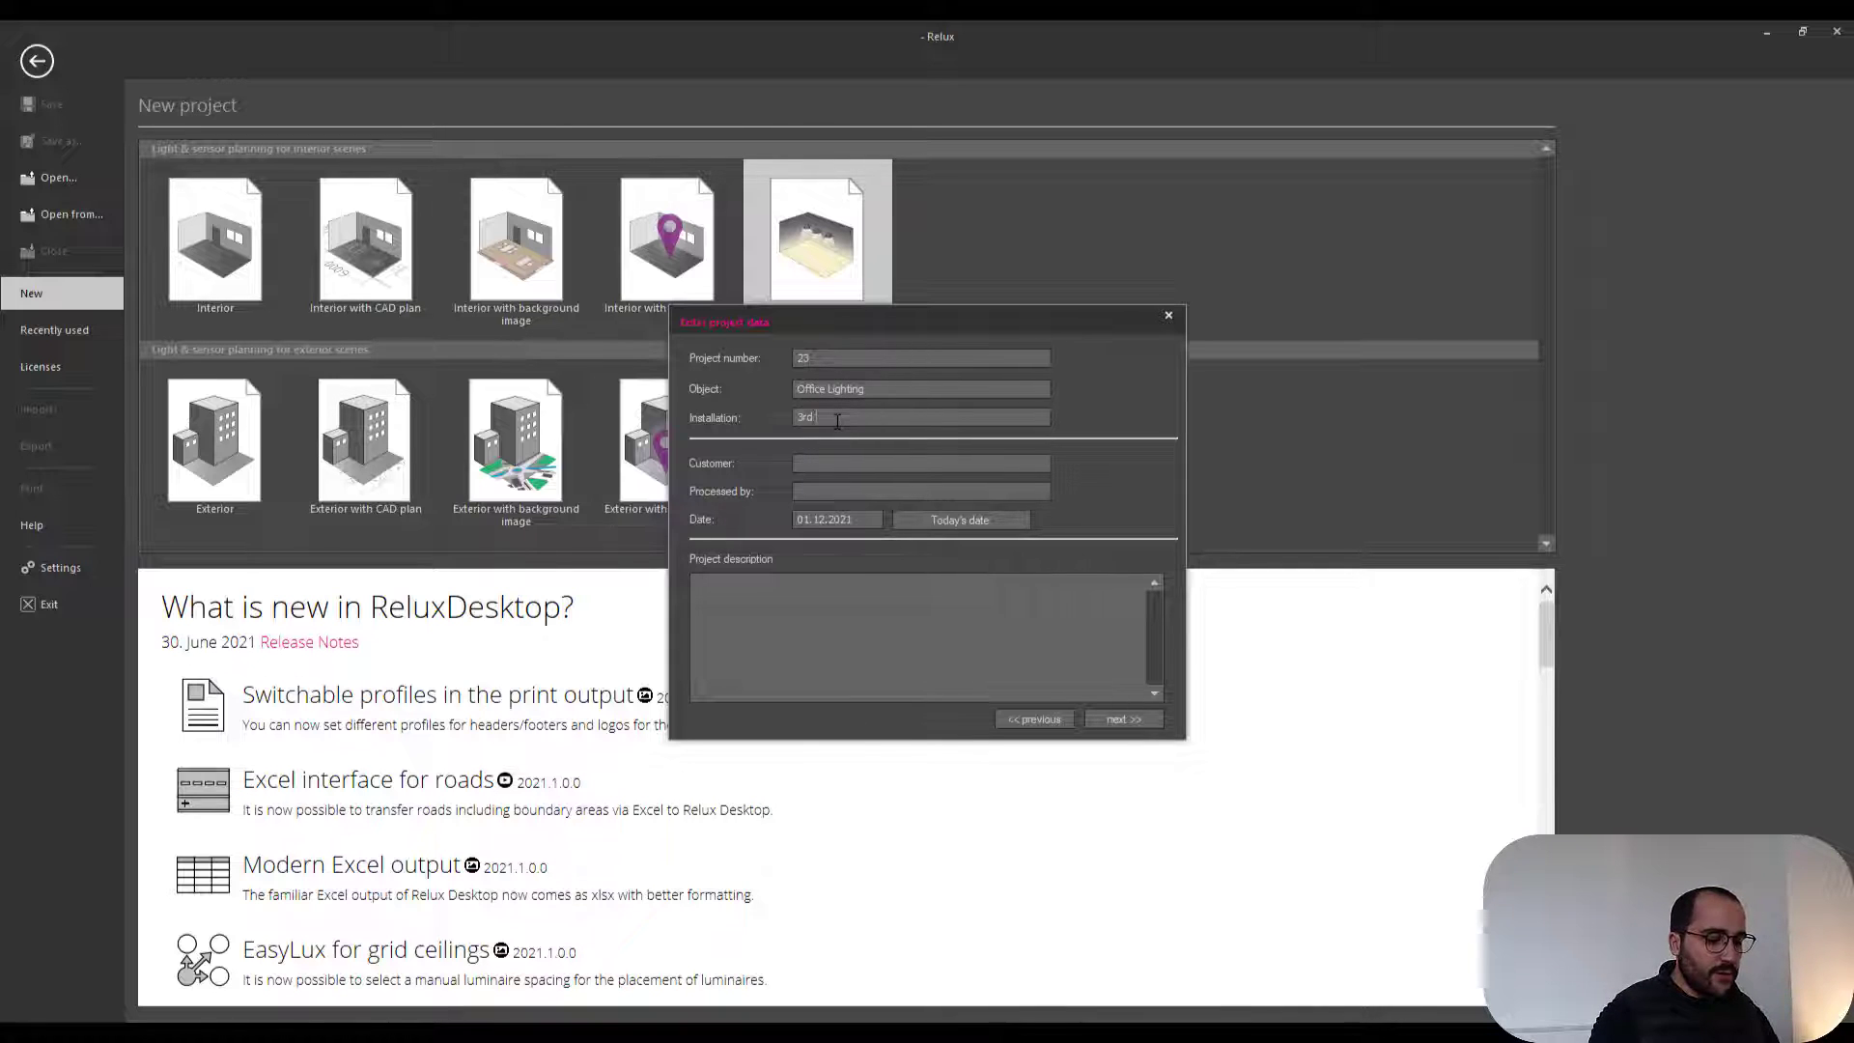
pyautogui.write('floor')
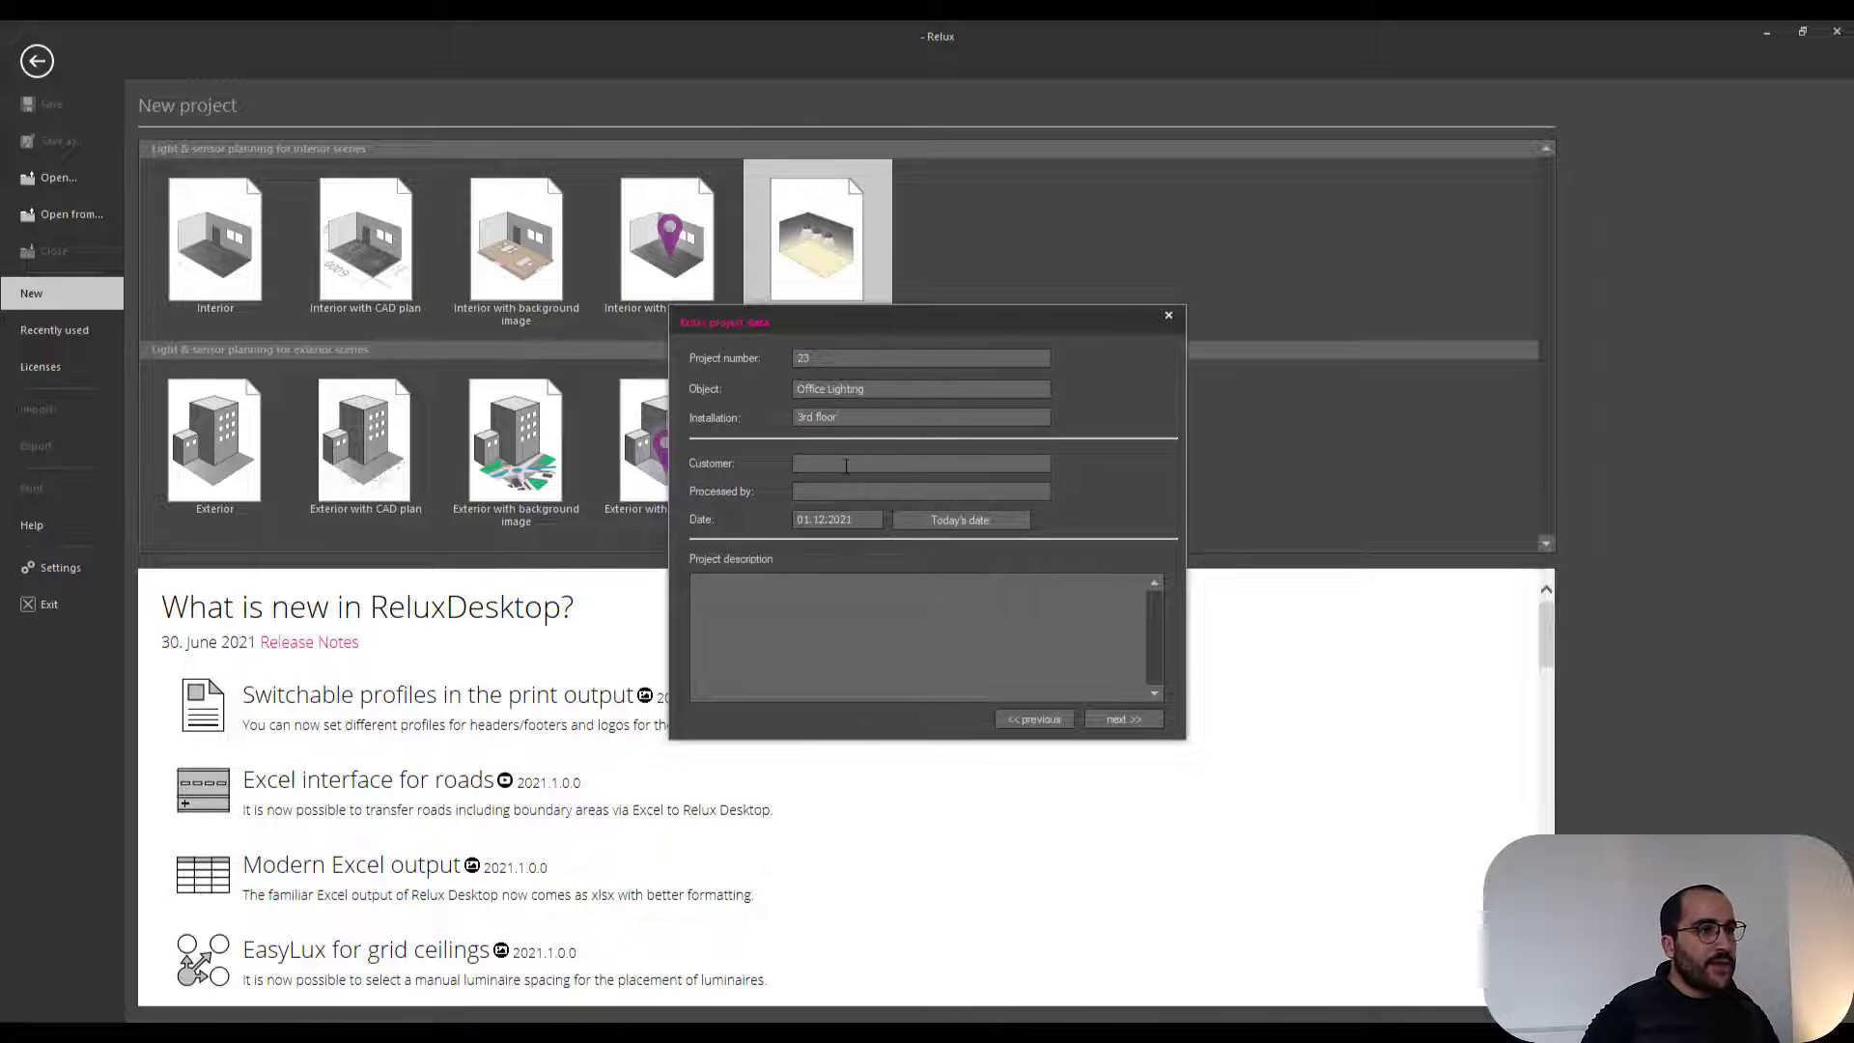
pyautogui.click(845, 466)
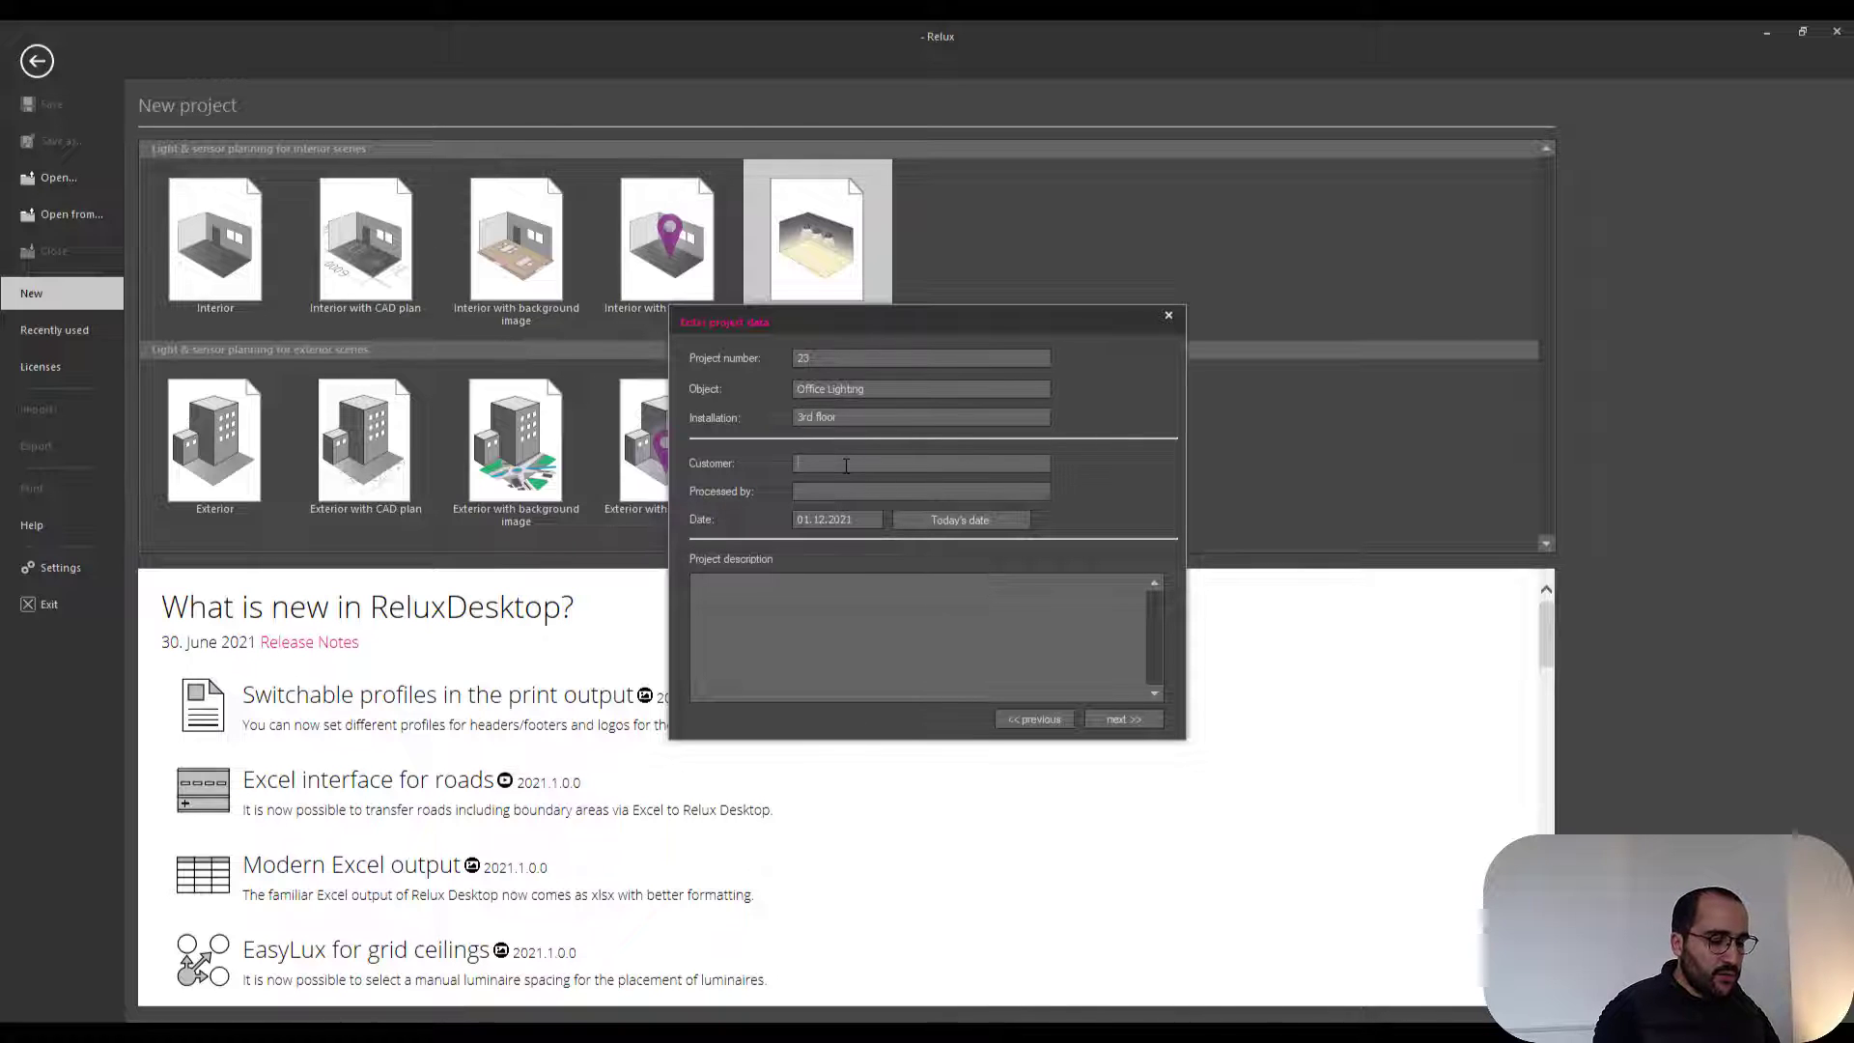
pyautogui.write('My followers')
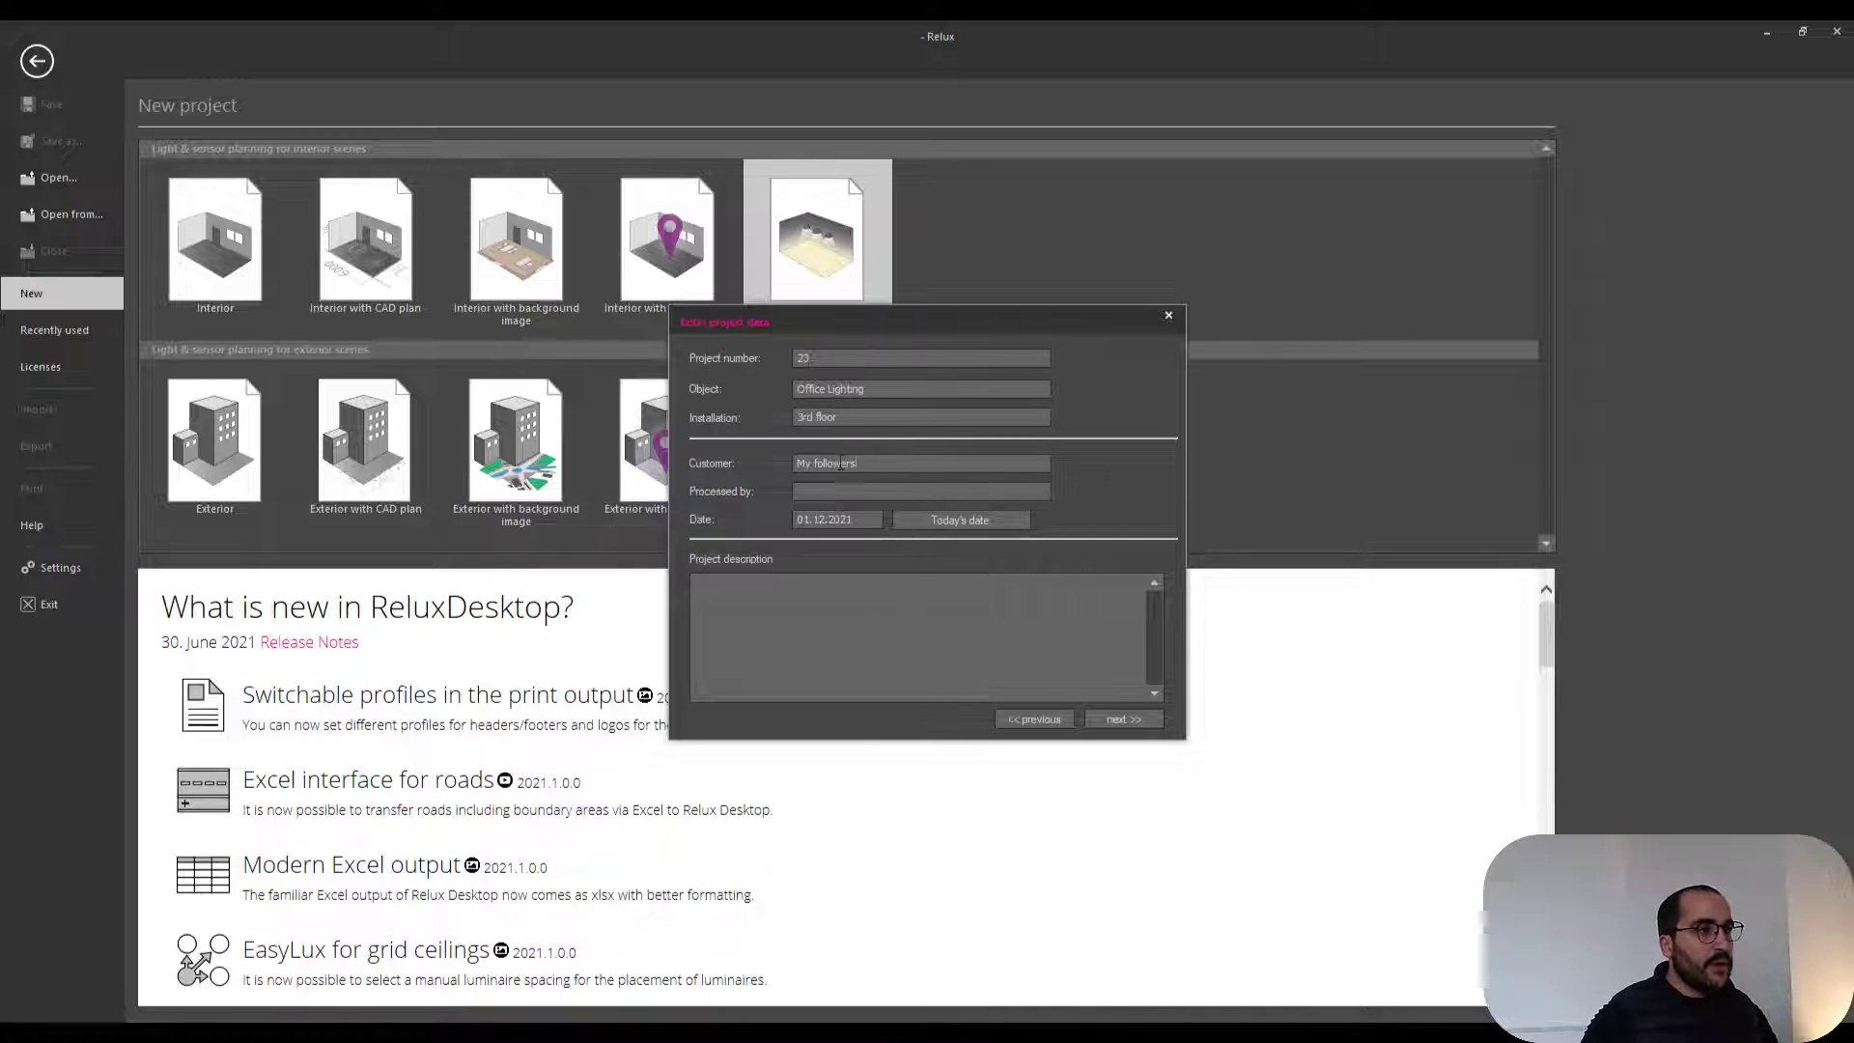
# - Fill in the name of the person processing the project and proceed to the interior room settings
pyautogui.write('OUHSSAINES')
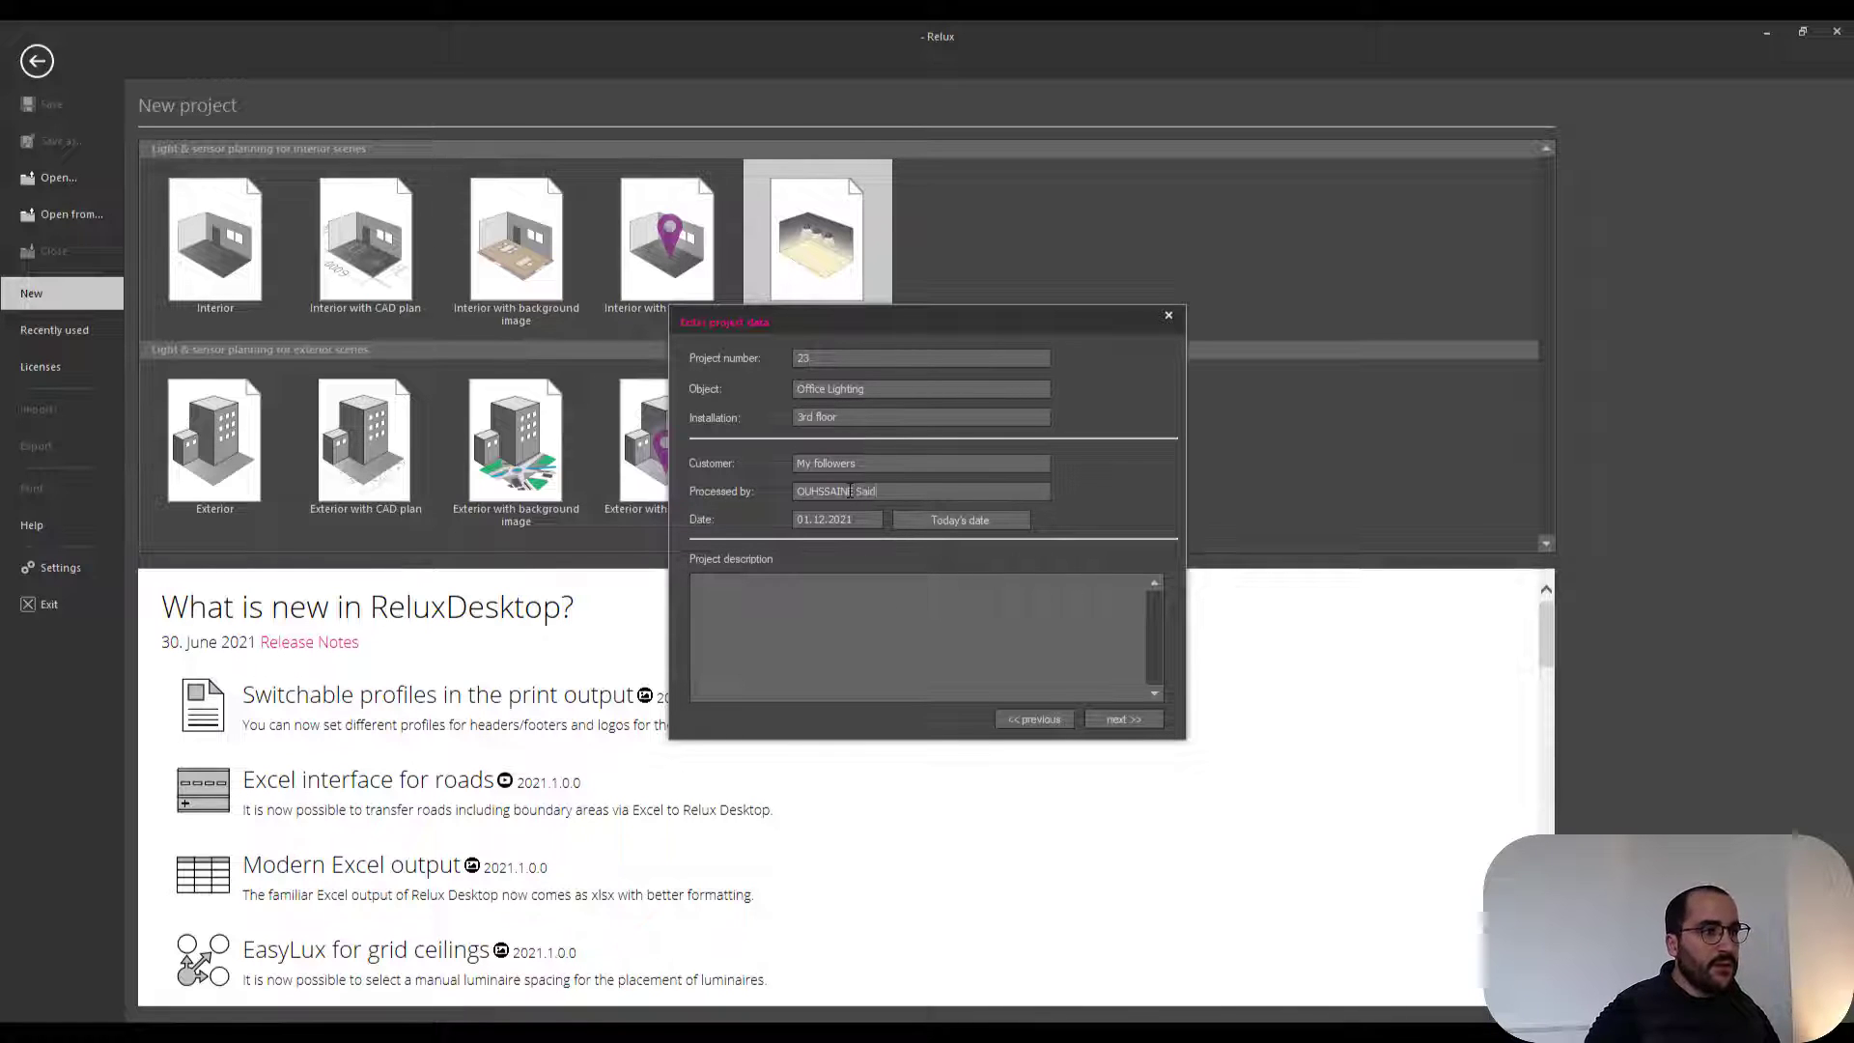
pyautogui.click(809, 585)
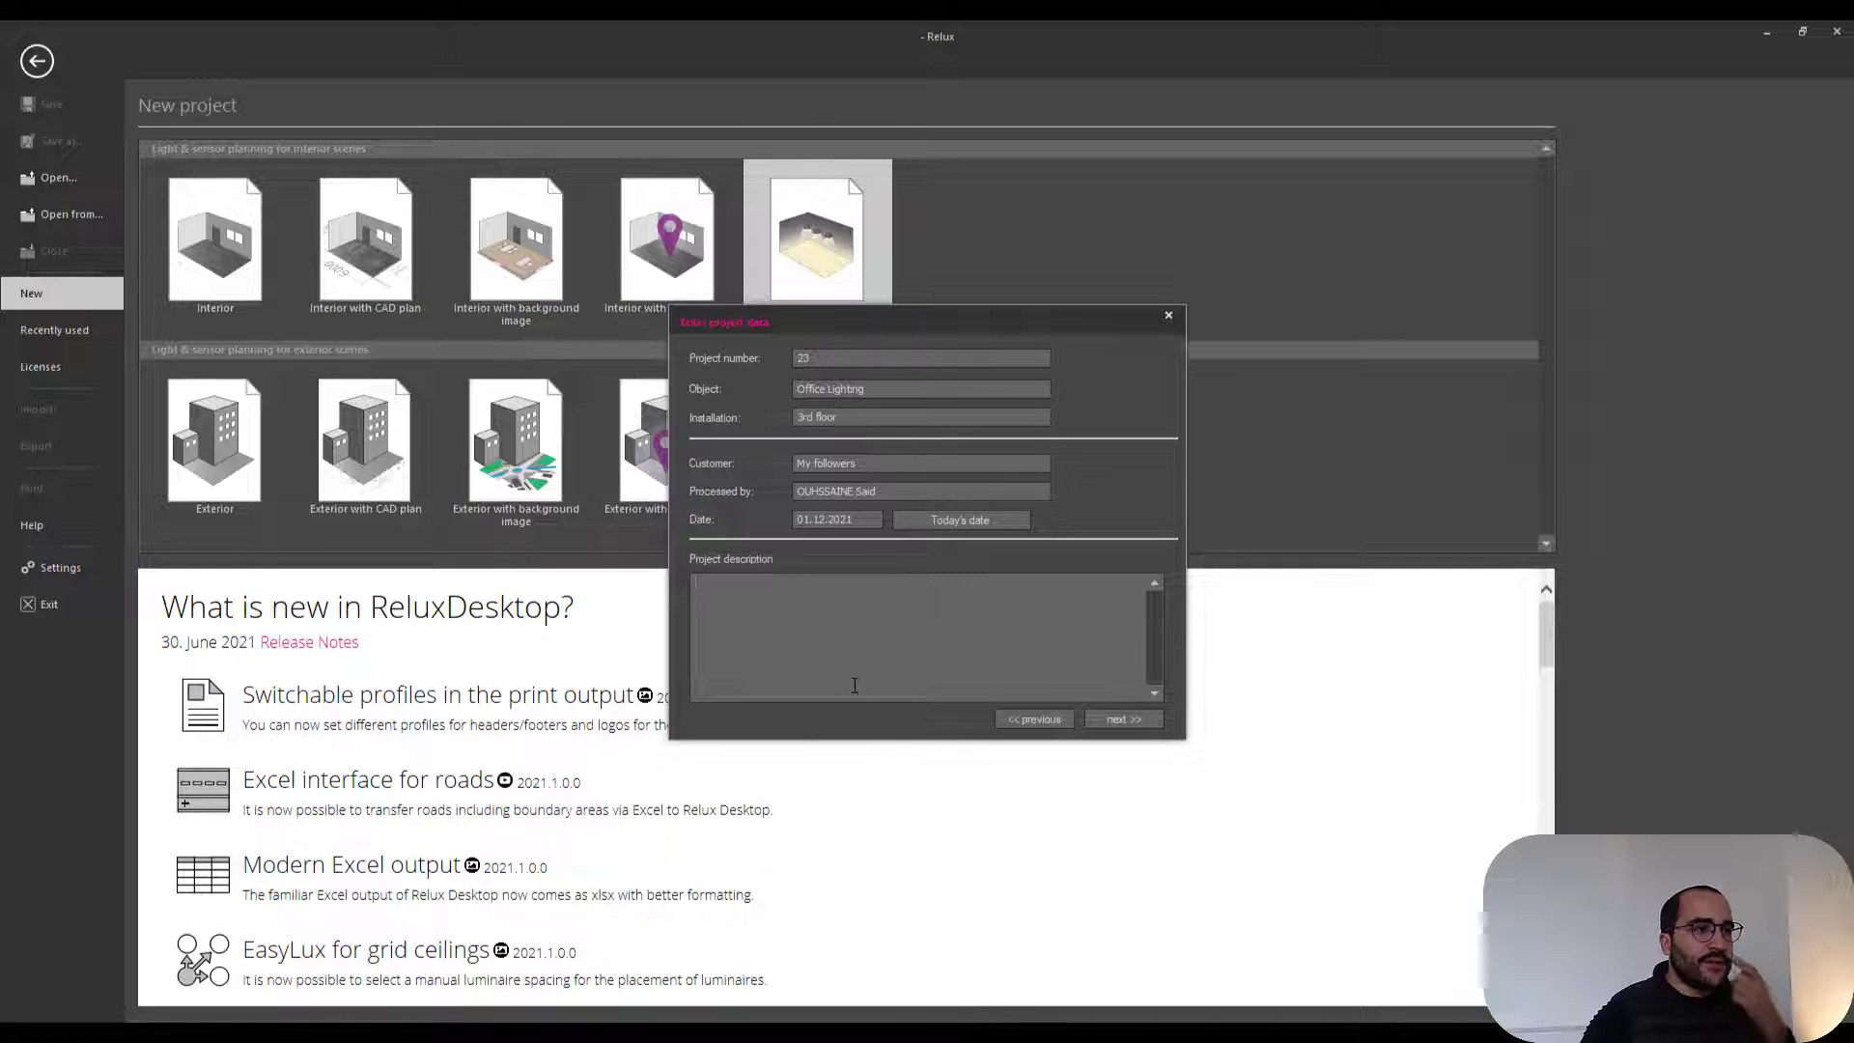
pyautogui.click(1130, 720)
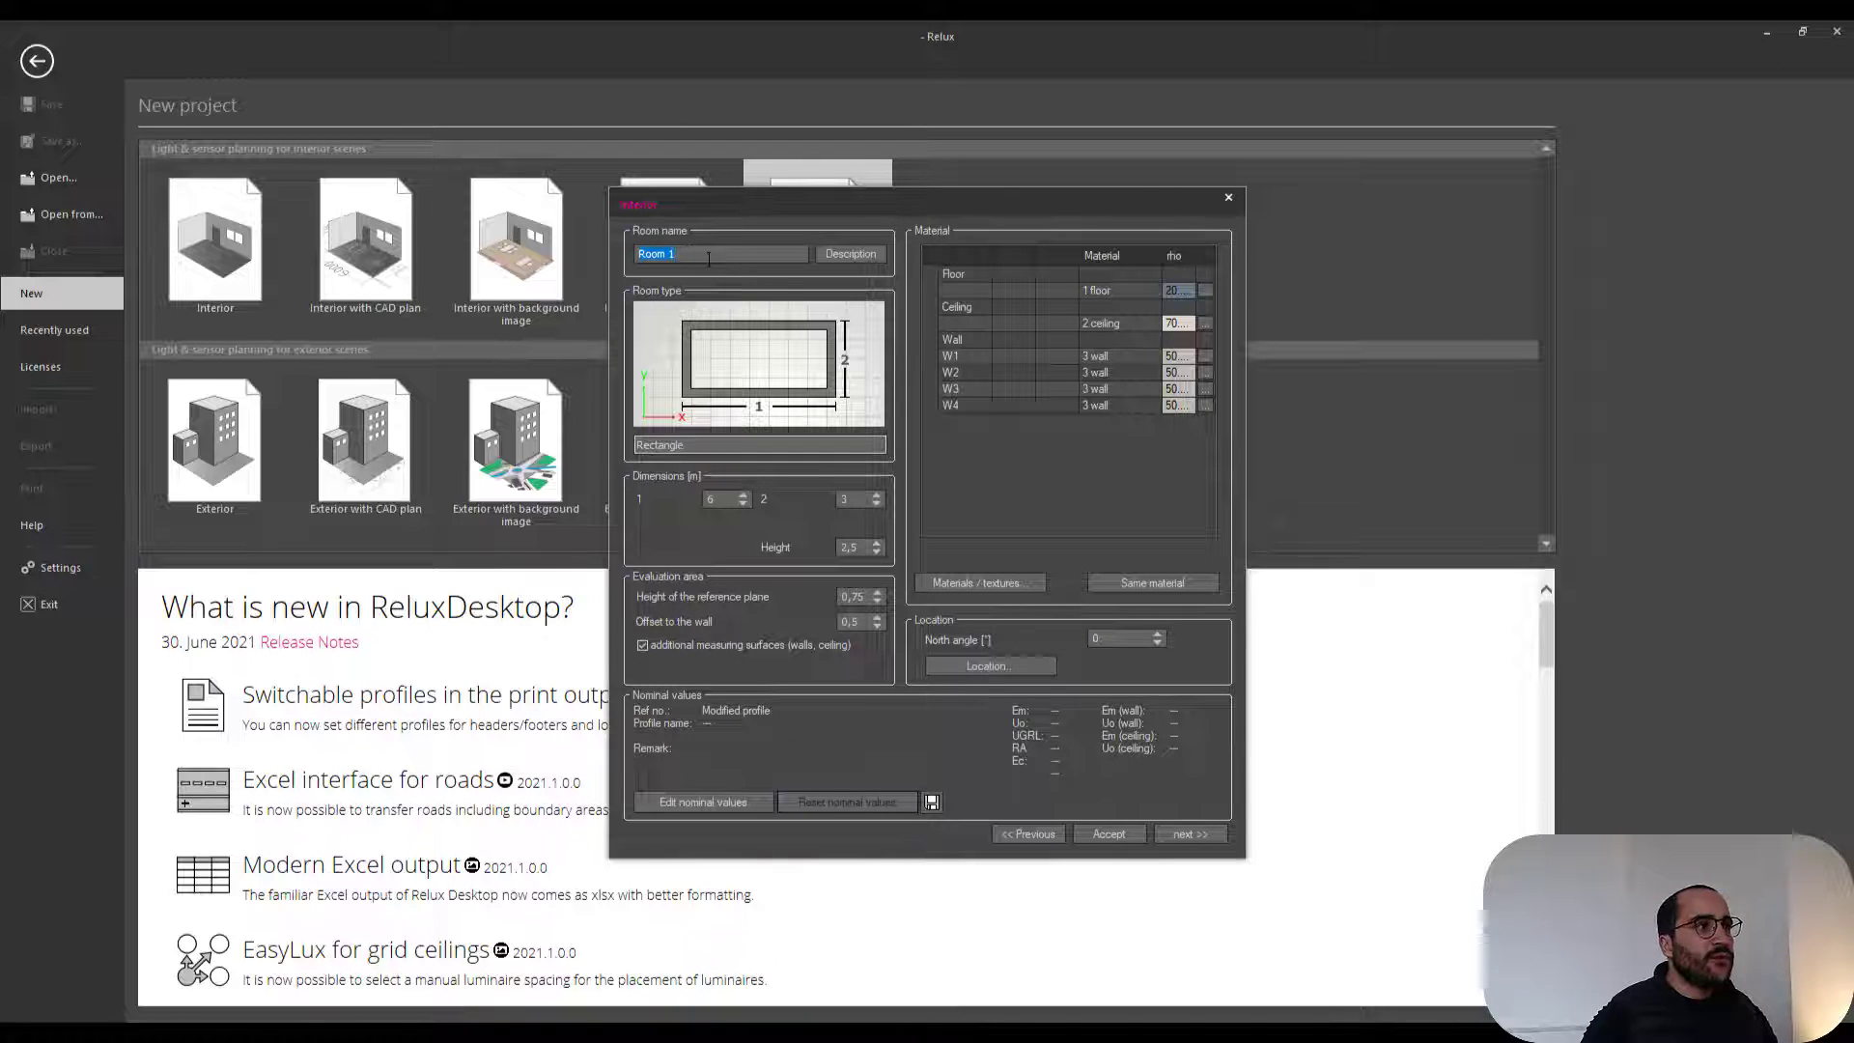
# - Name the room "Office" and view its picture and text description options without adding anything
pyautogui.write('Office')
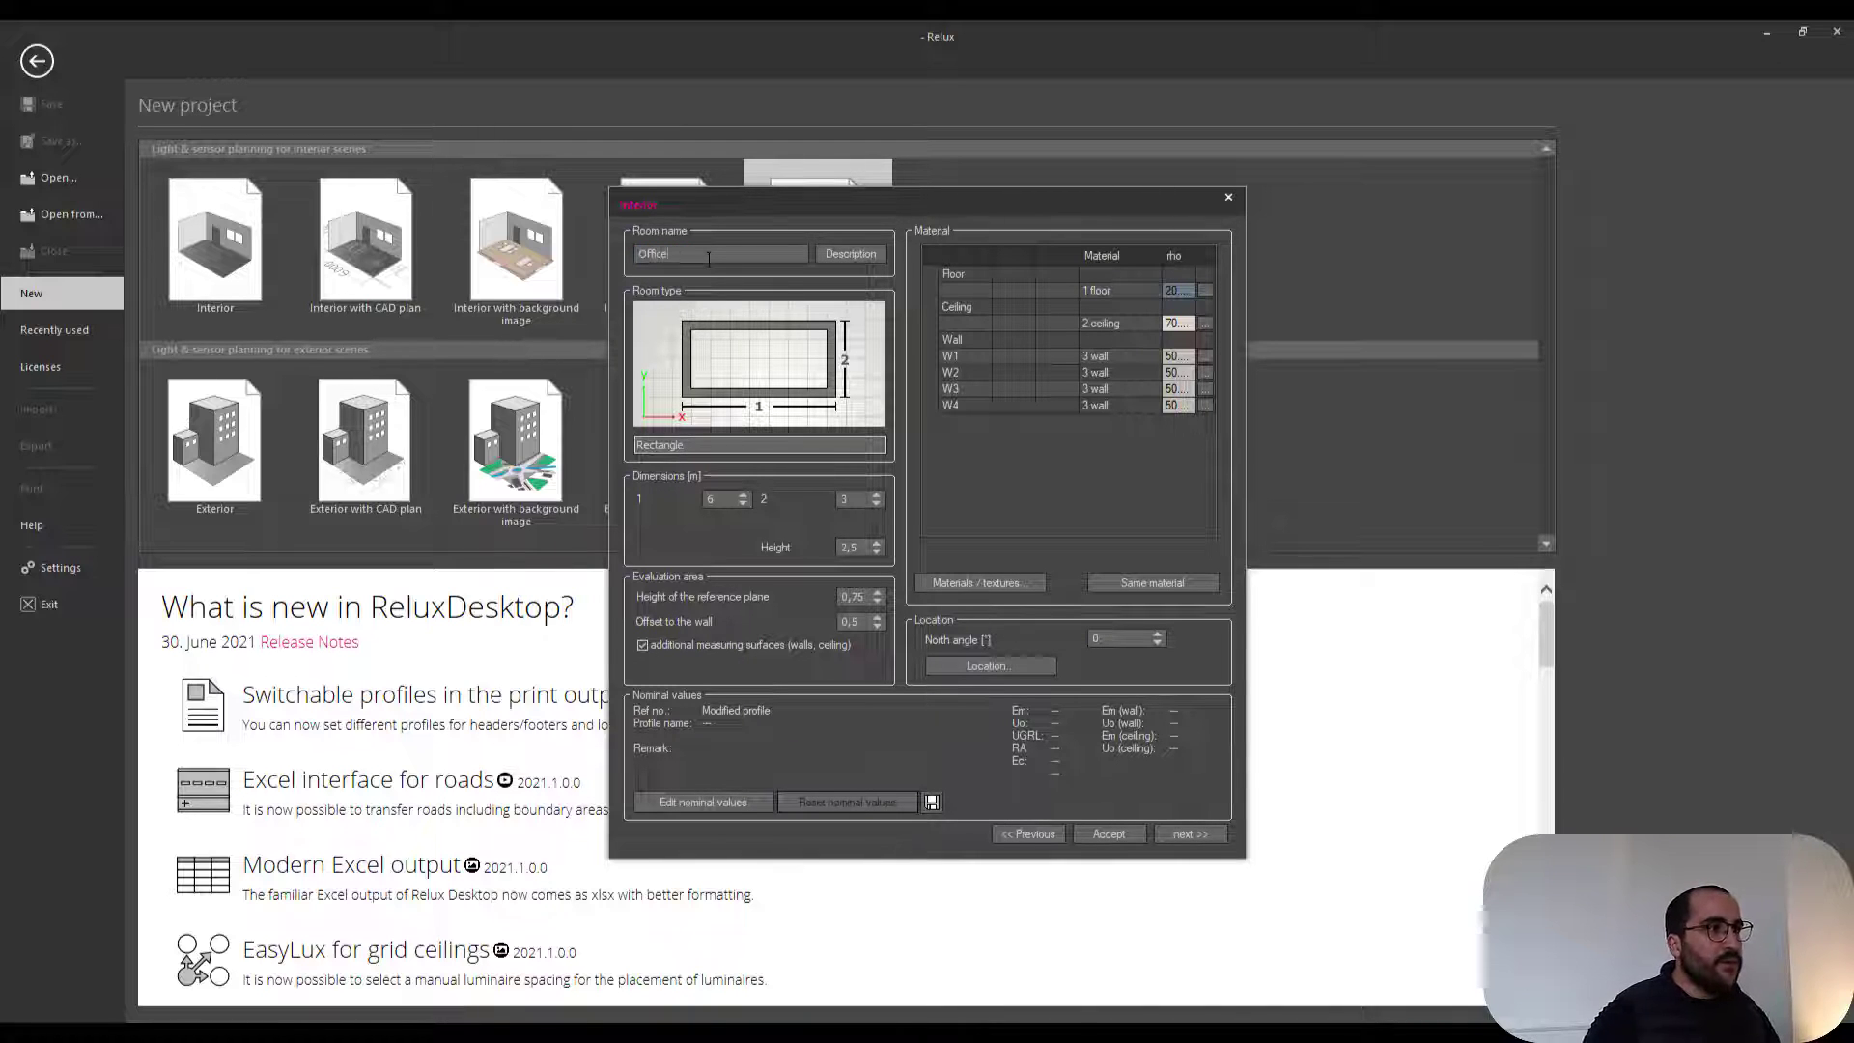
pyautogui.click(848, 253)
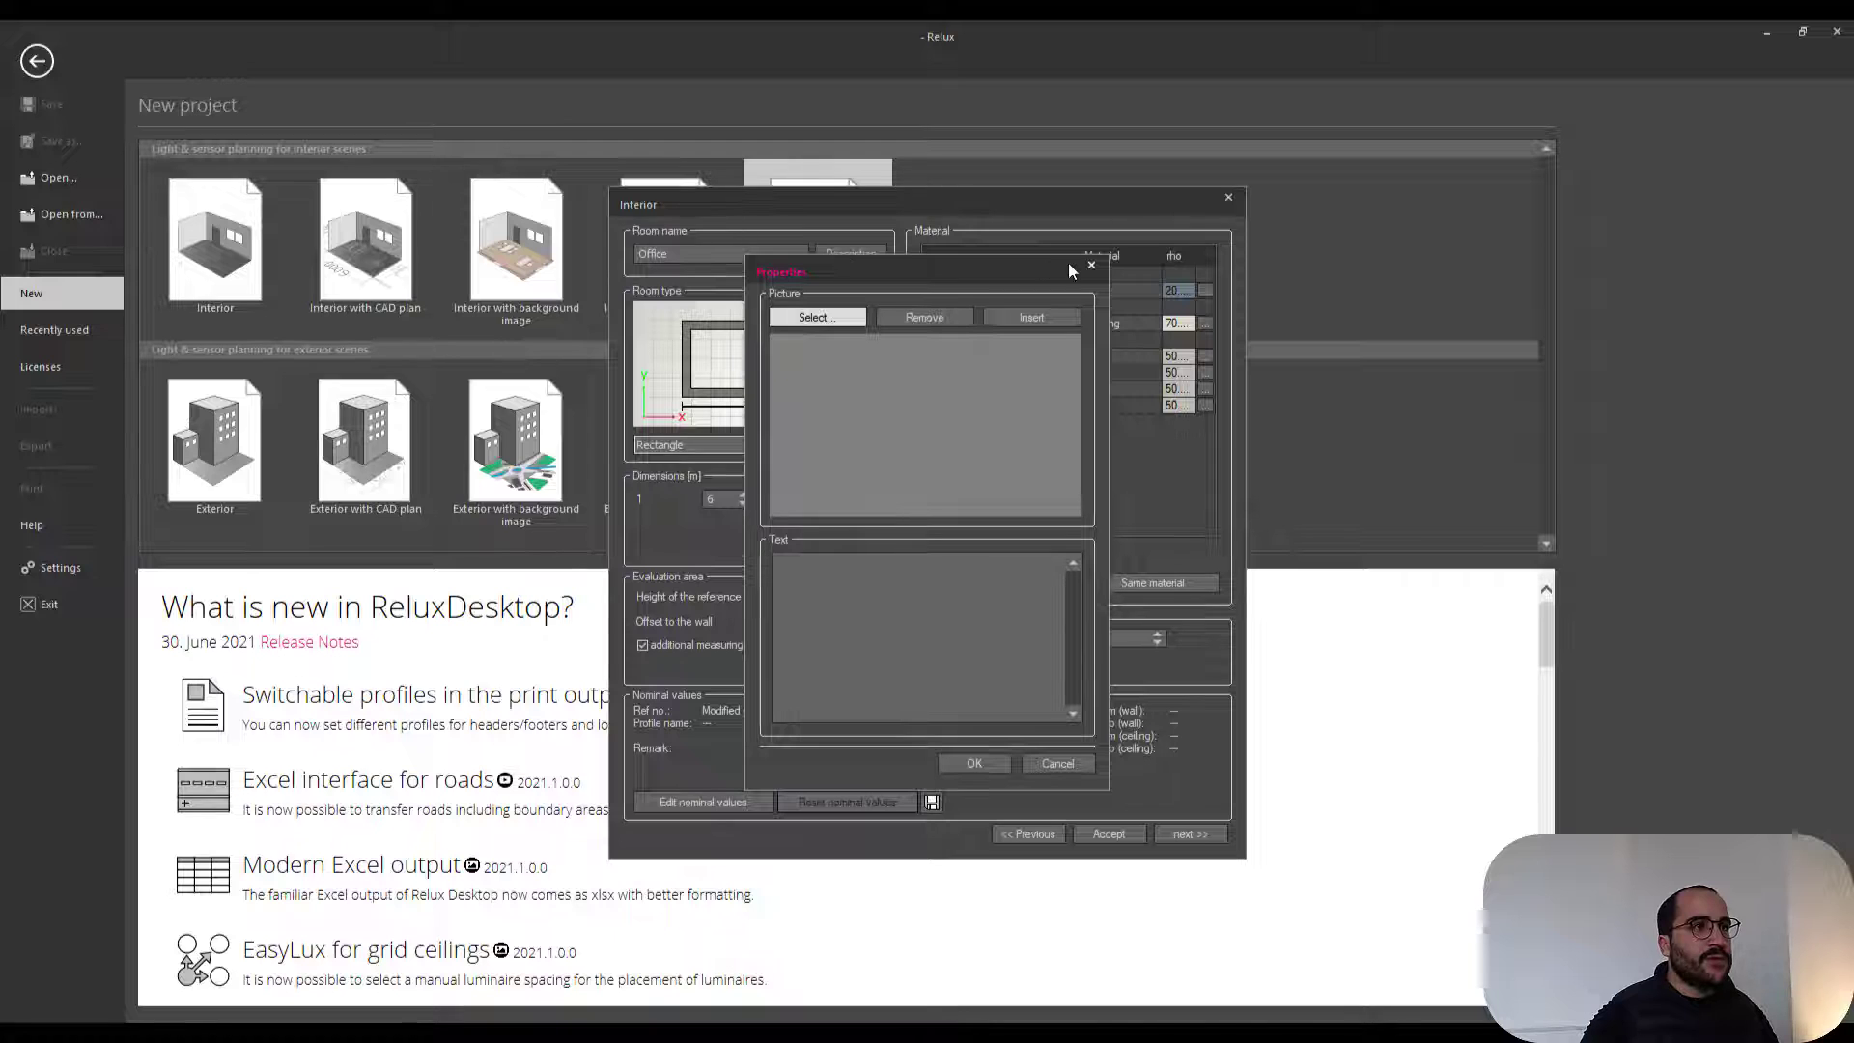
pyautogui.moveTo(1012, 266); pyautogui.dragTo(1032, 270)
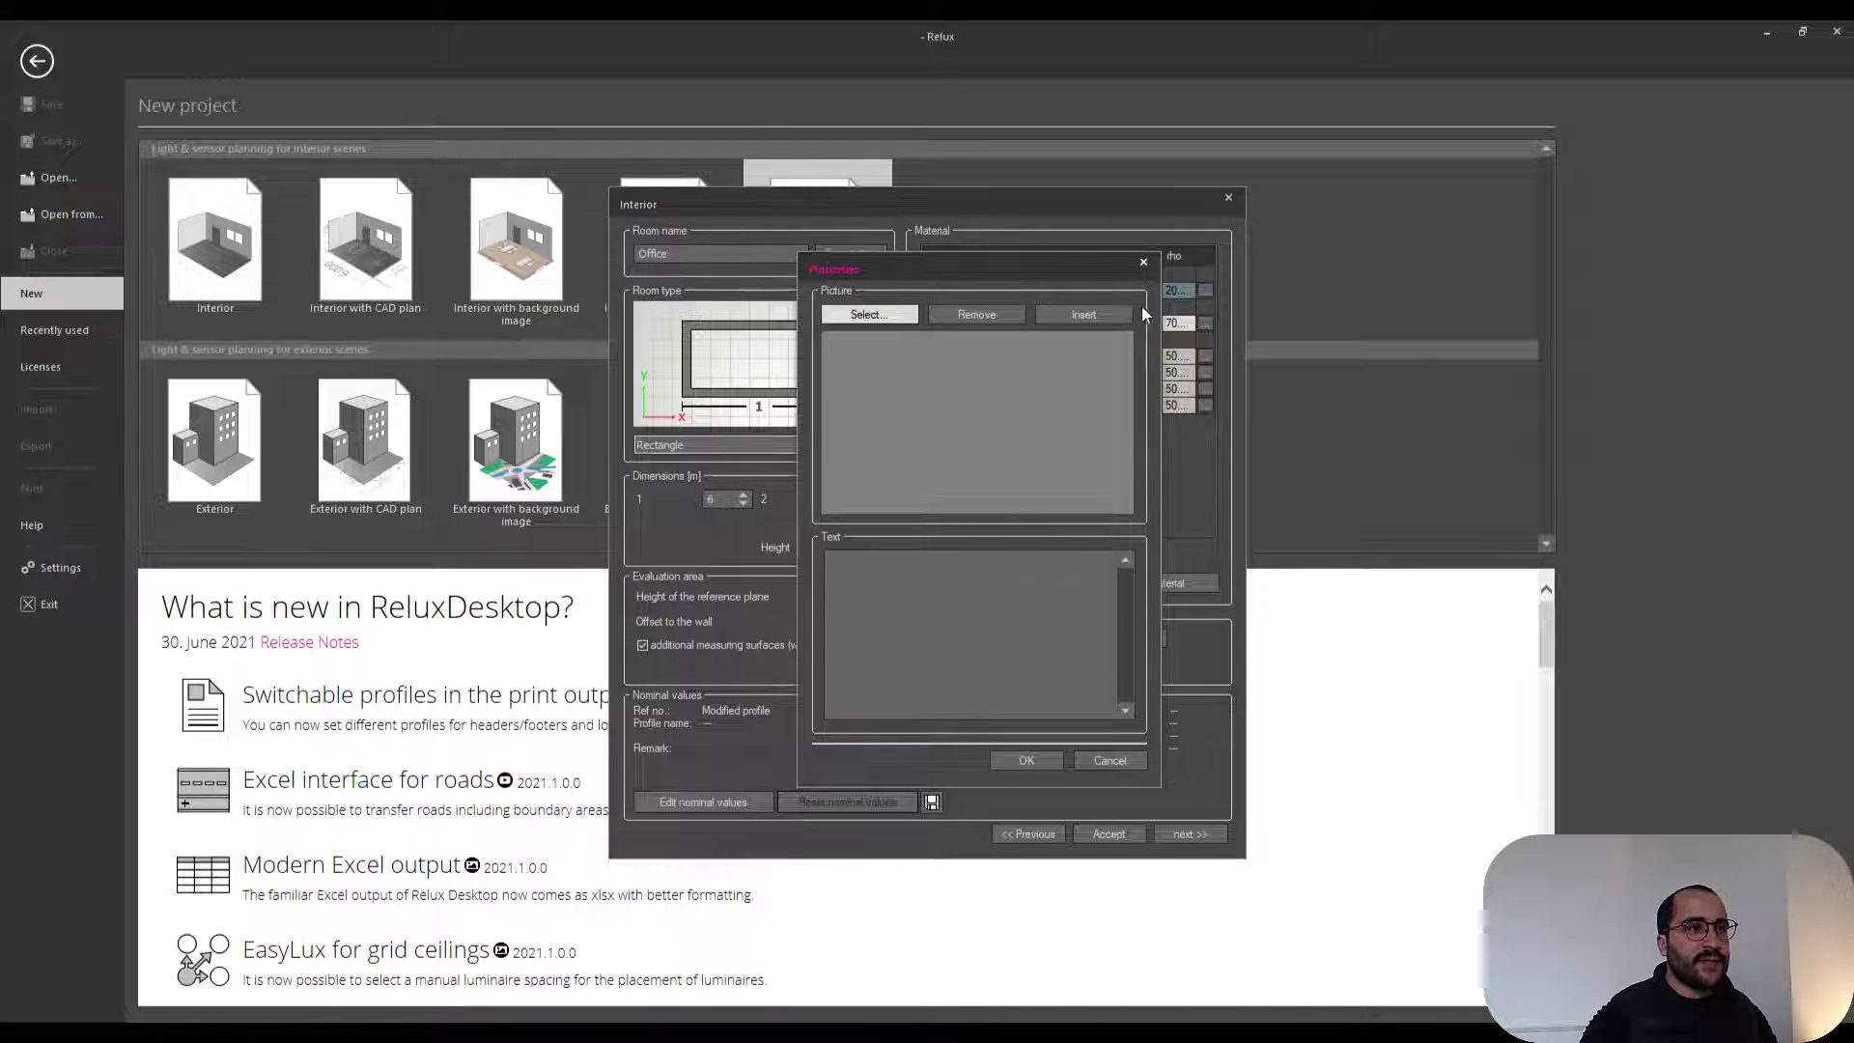
pyautogui.click(1143, 262)
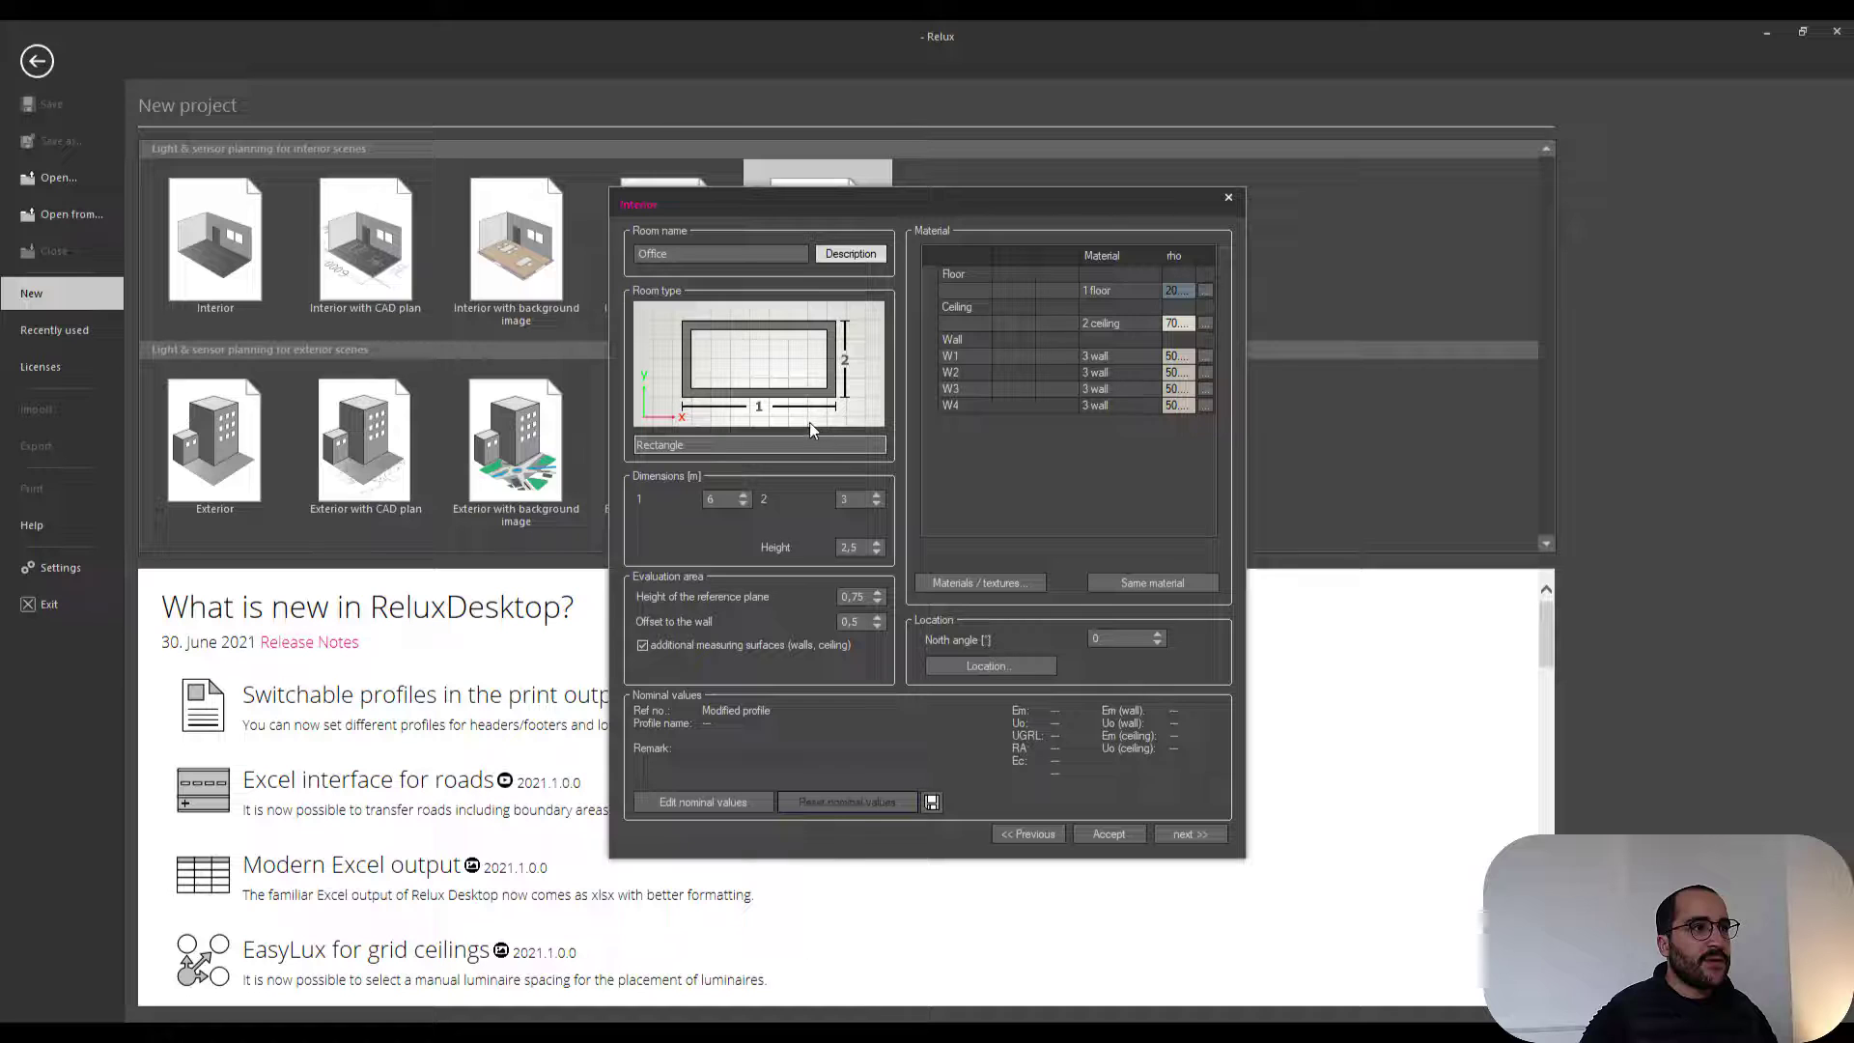
# - Review the available room types, Rectangle and L-shaped, and keep Rectangle
pyautogui.click(699, 450)
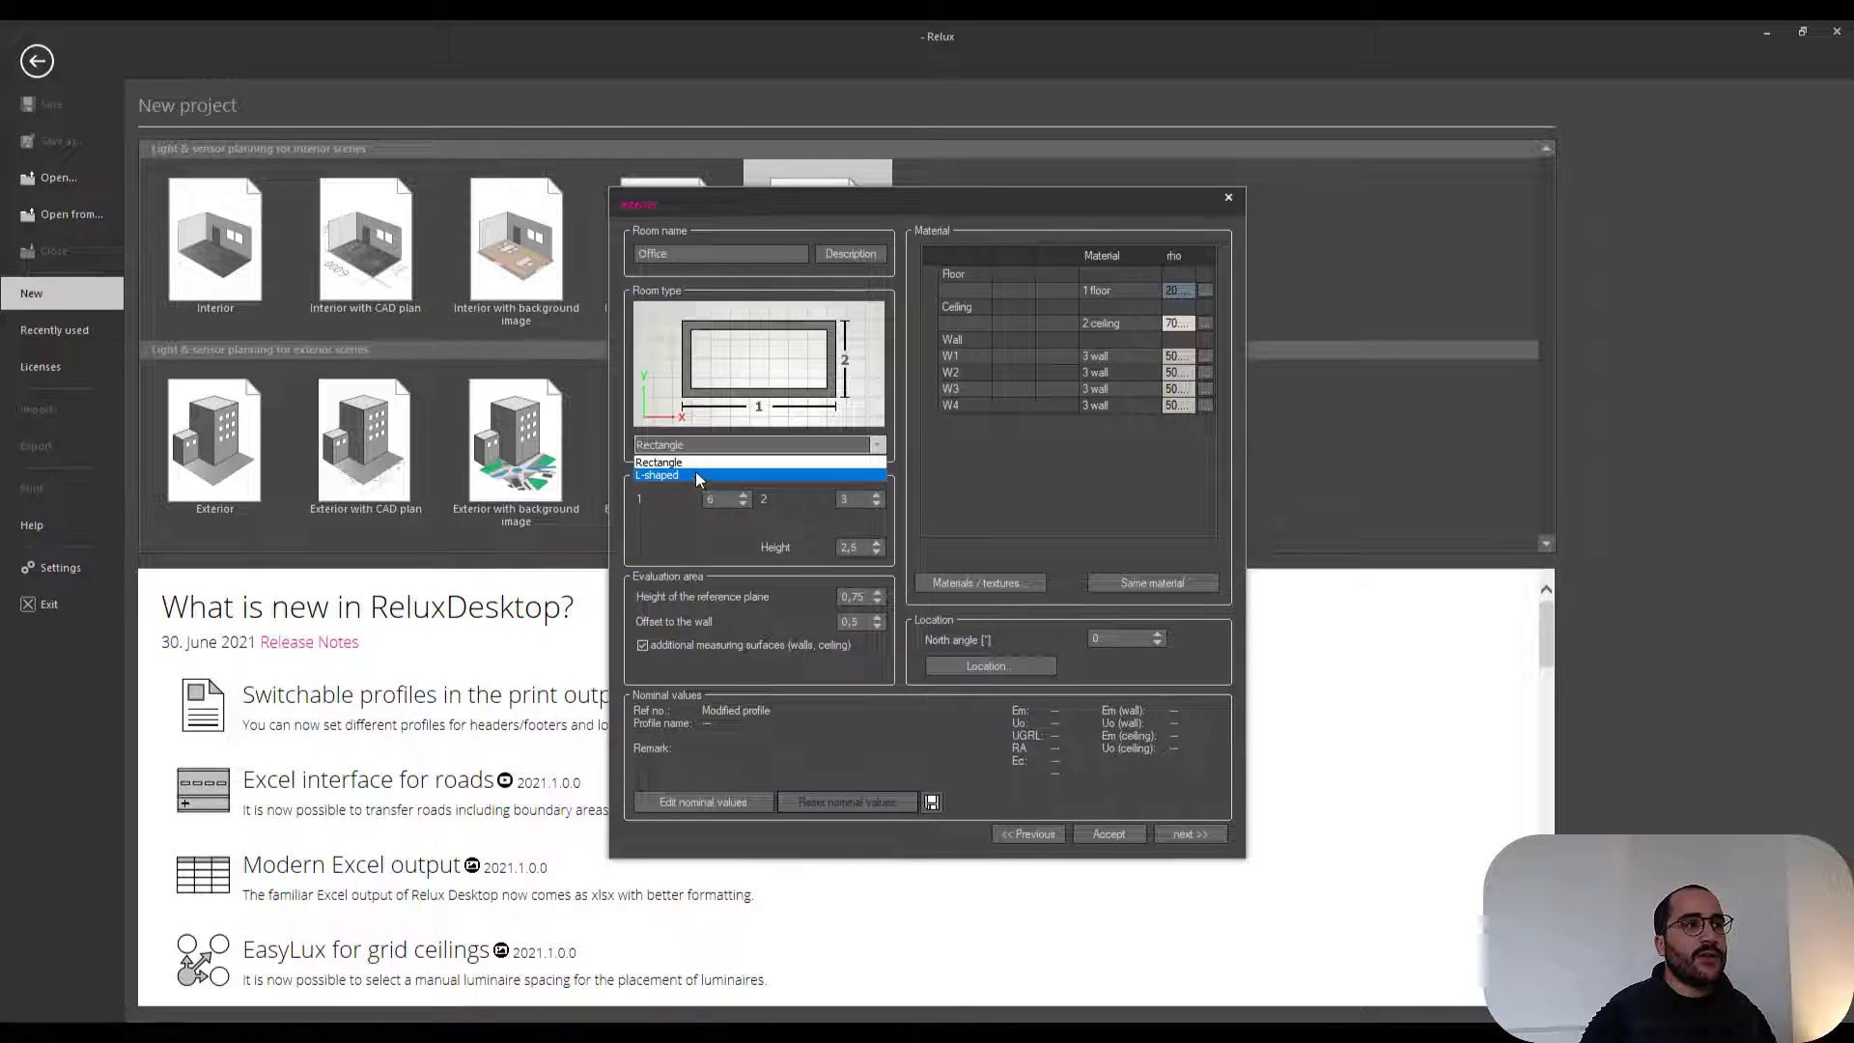
pyautogui.click(682, 463)
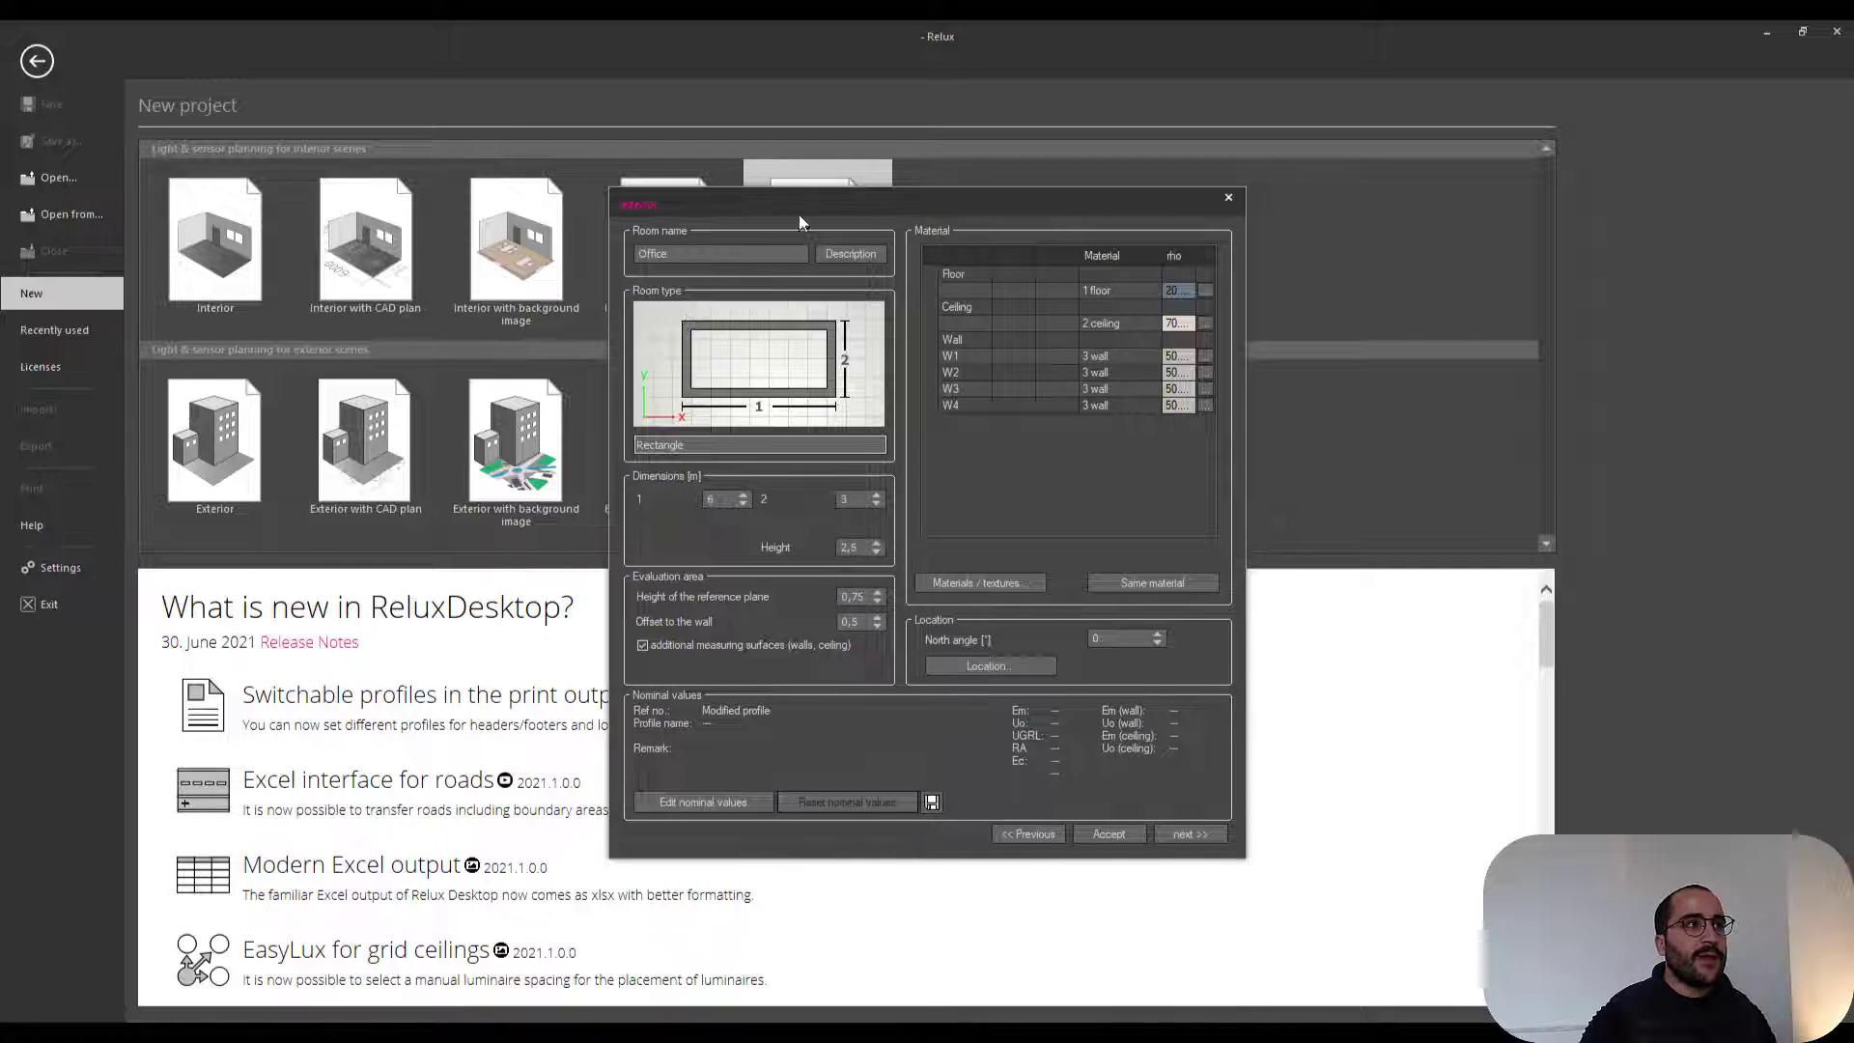
pyautogui.moveTo(803, 198)
pyautogui.mouseDown()
pyautogui.moveTo(773, 365)
pyautogui.moveTo(796, 218)
pyautogui.mouseUp()
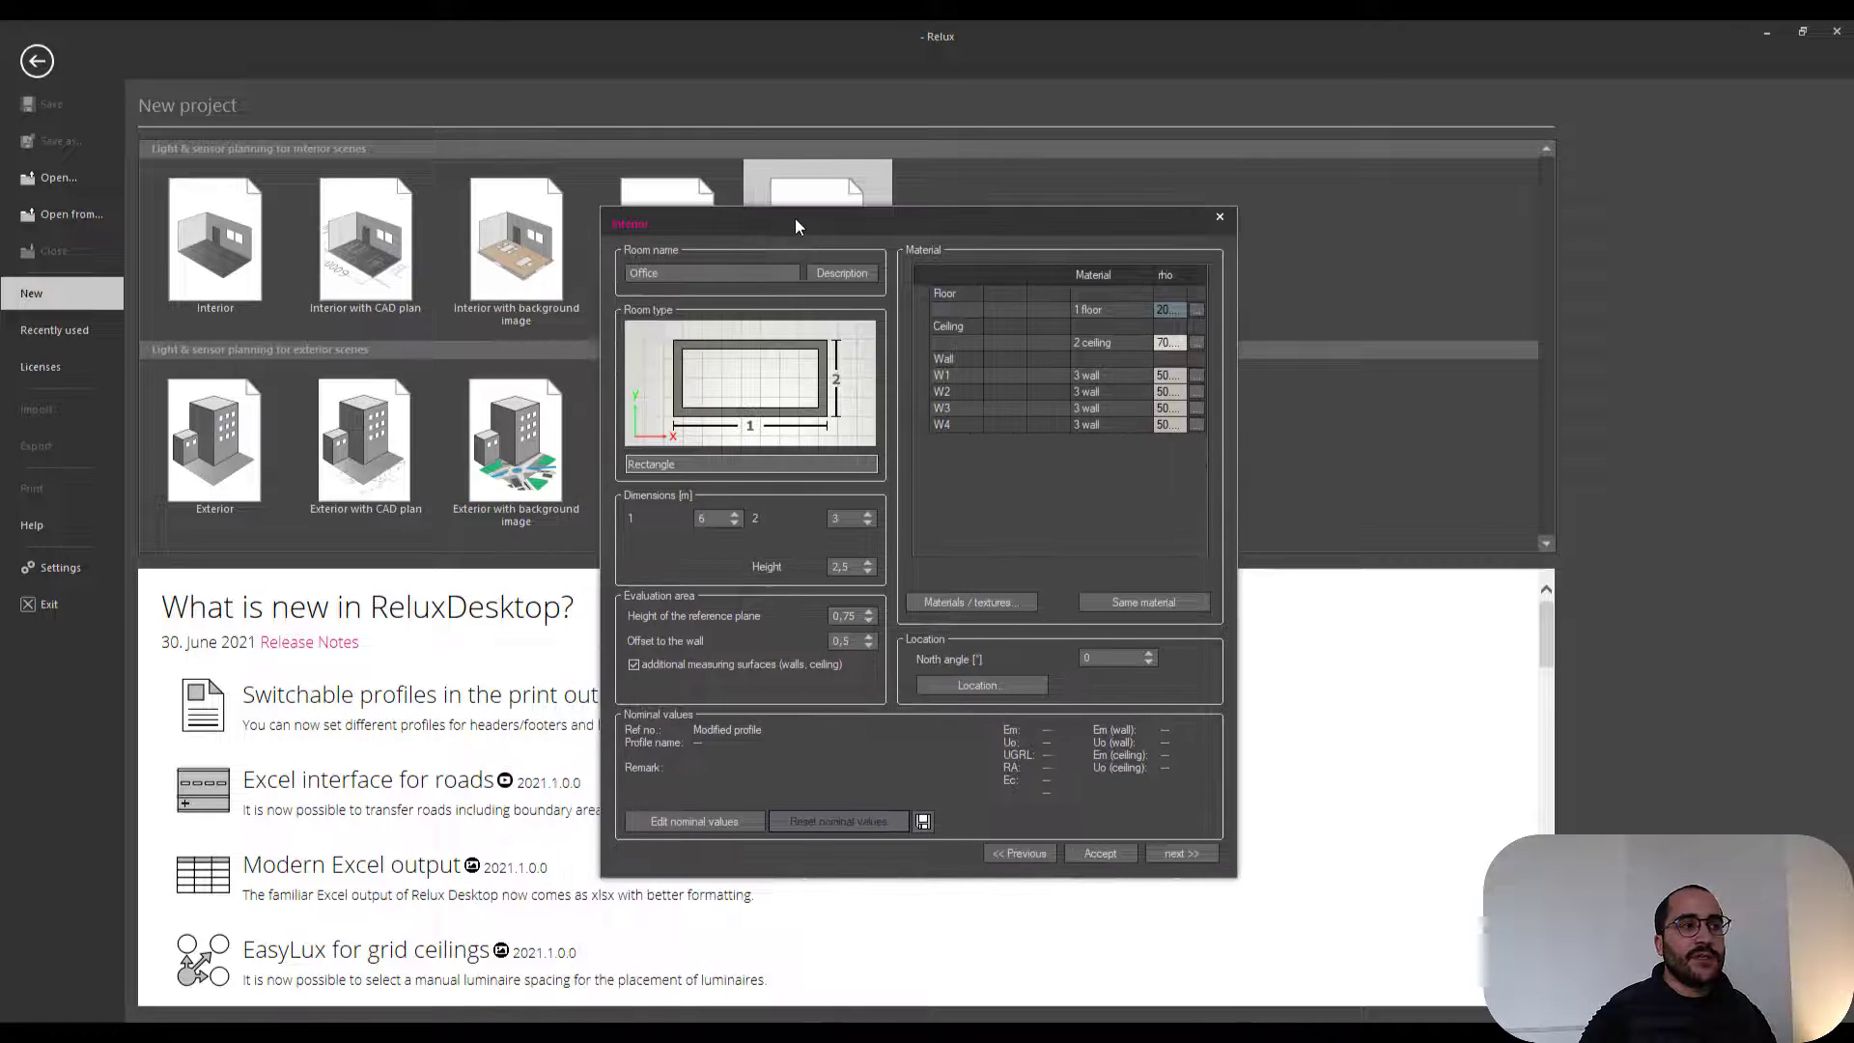
pyautogui.click(672, 465)
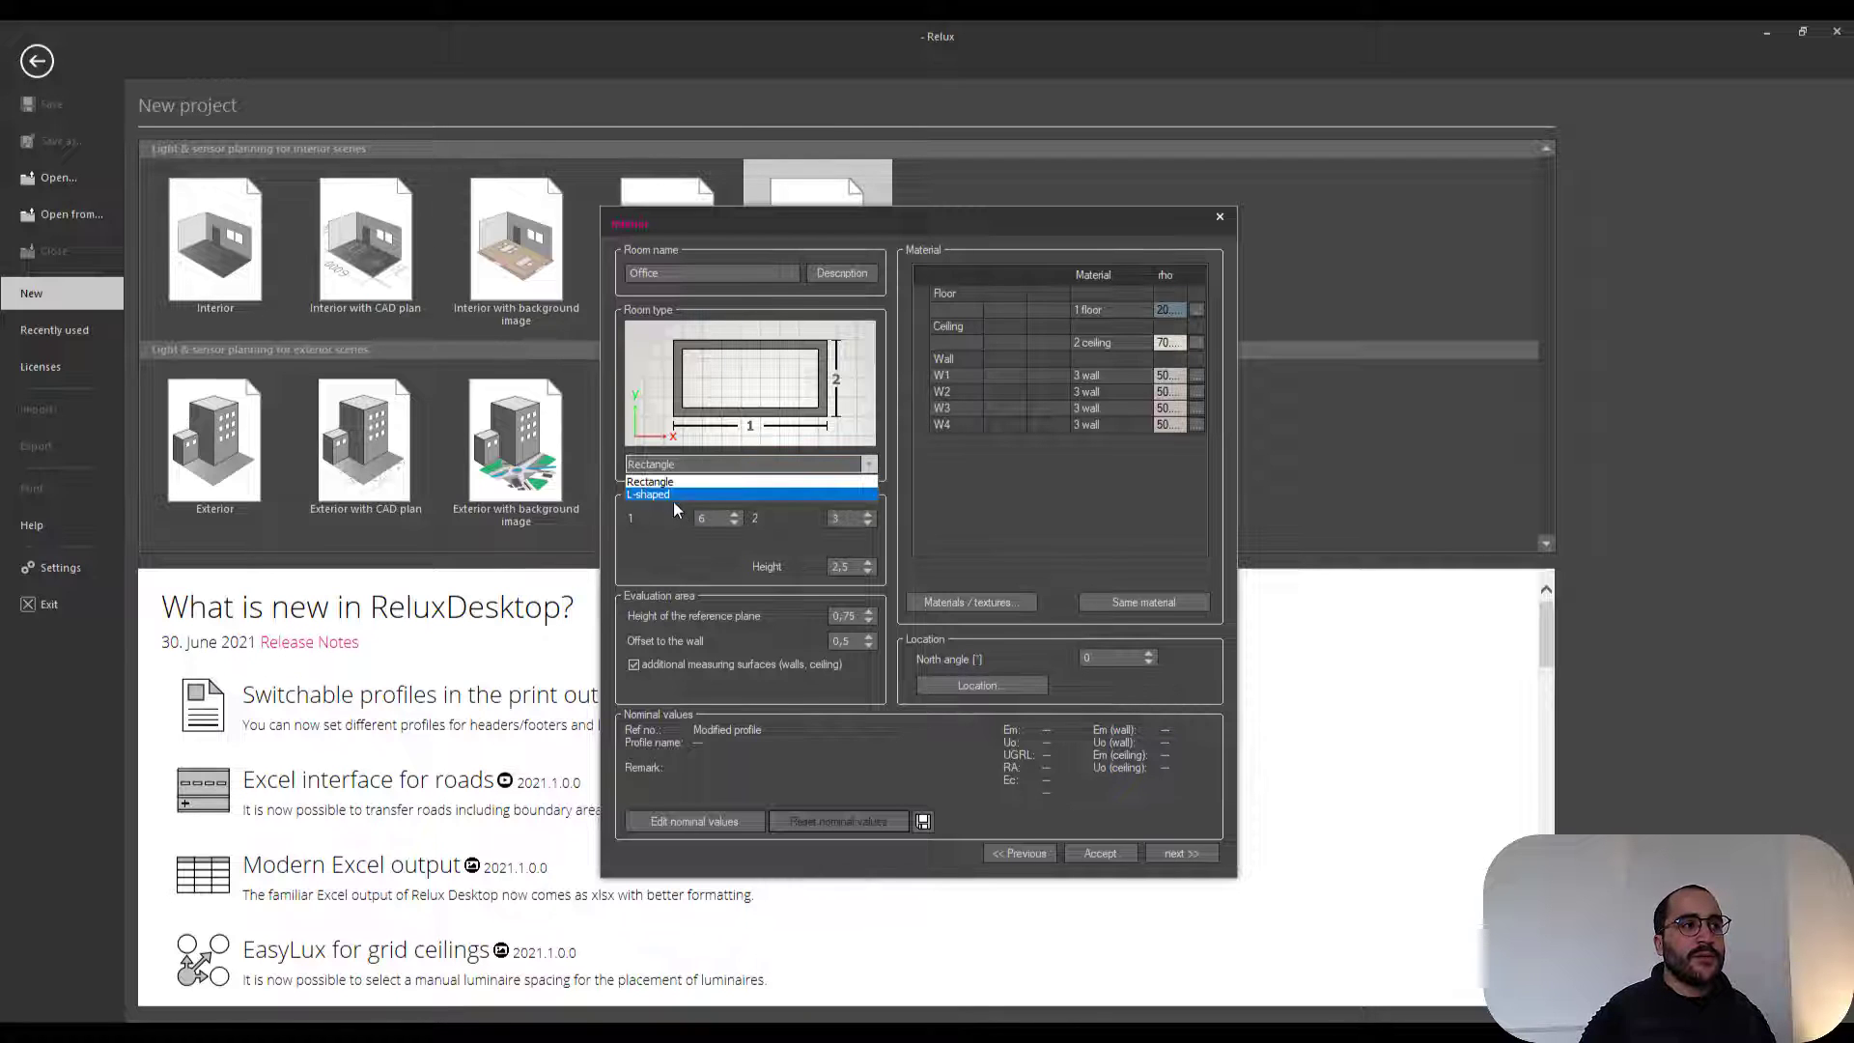
pyautogui.click(666, 546)
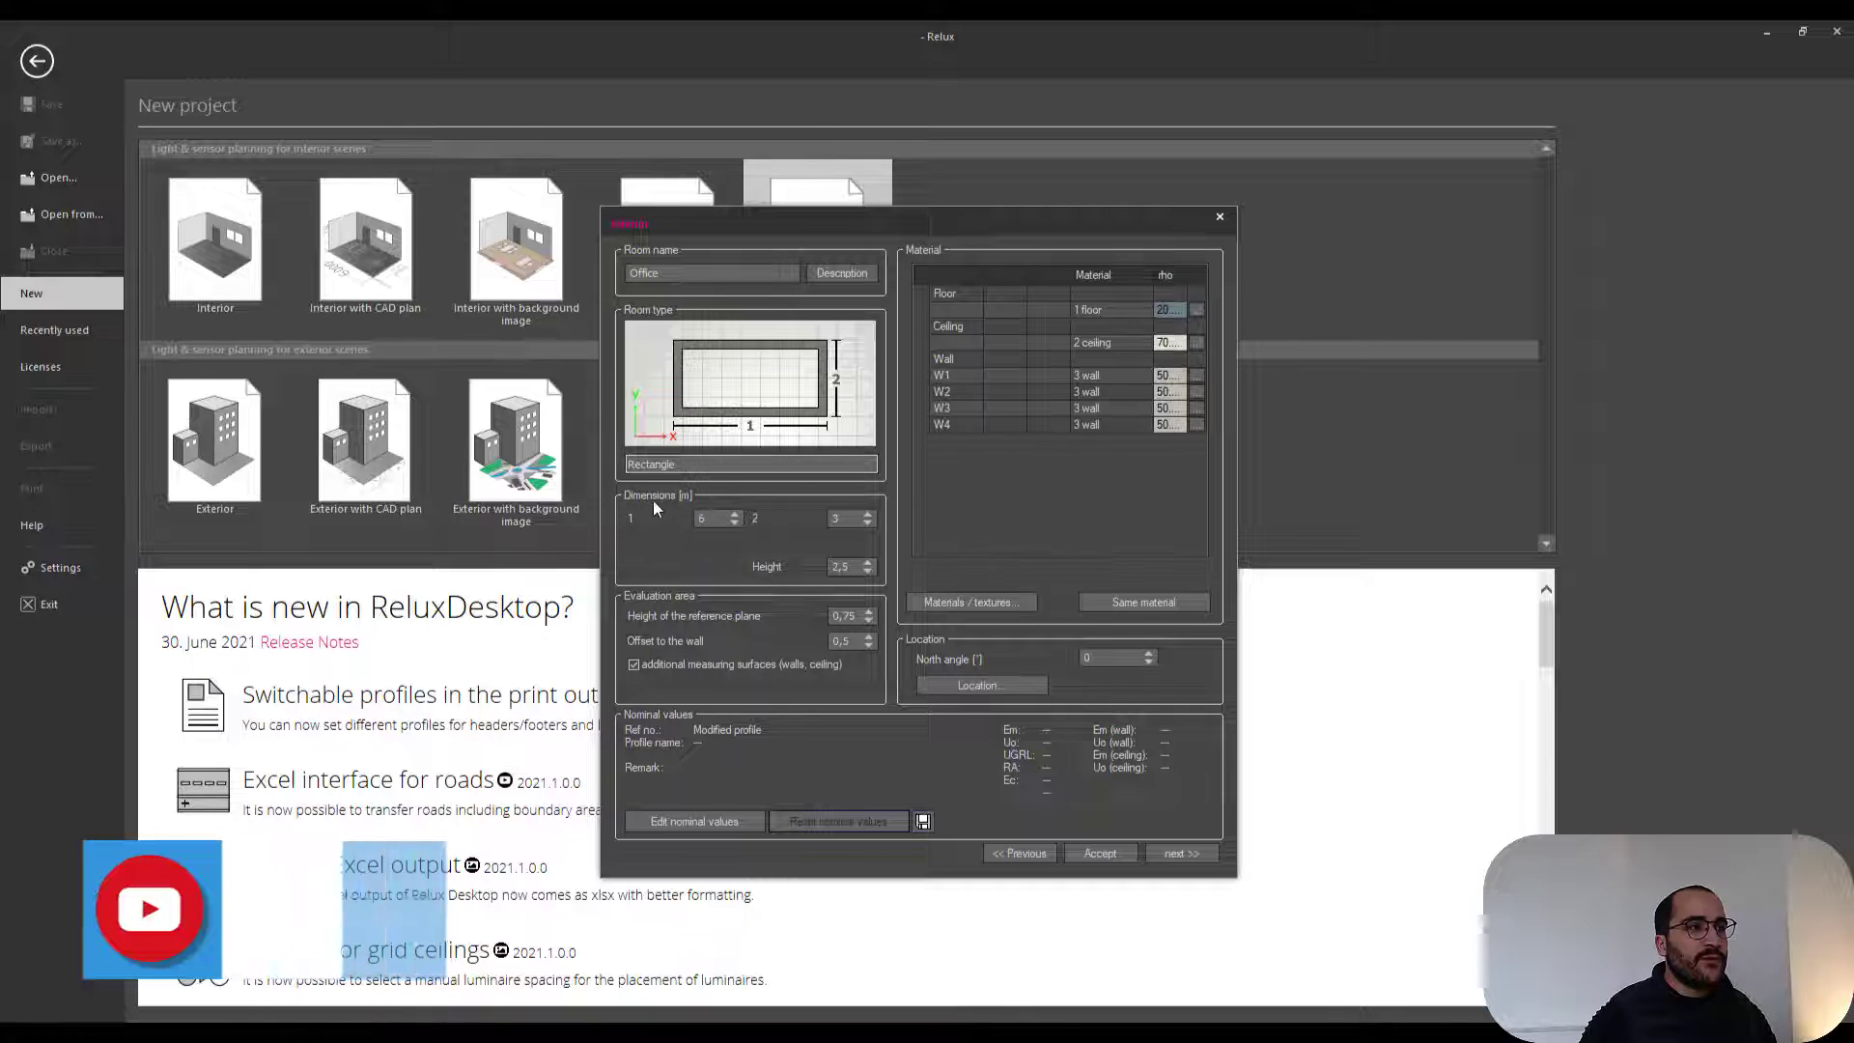
# - Set the rectangular room's dimension 1 to 7 m and dimension 2 to 4 m
pyautogui.click(723, 519)
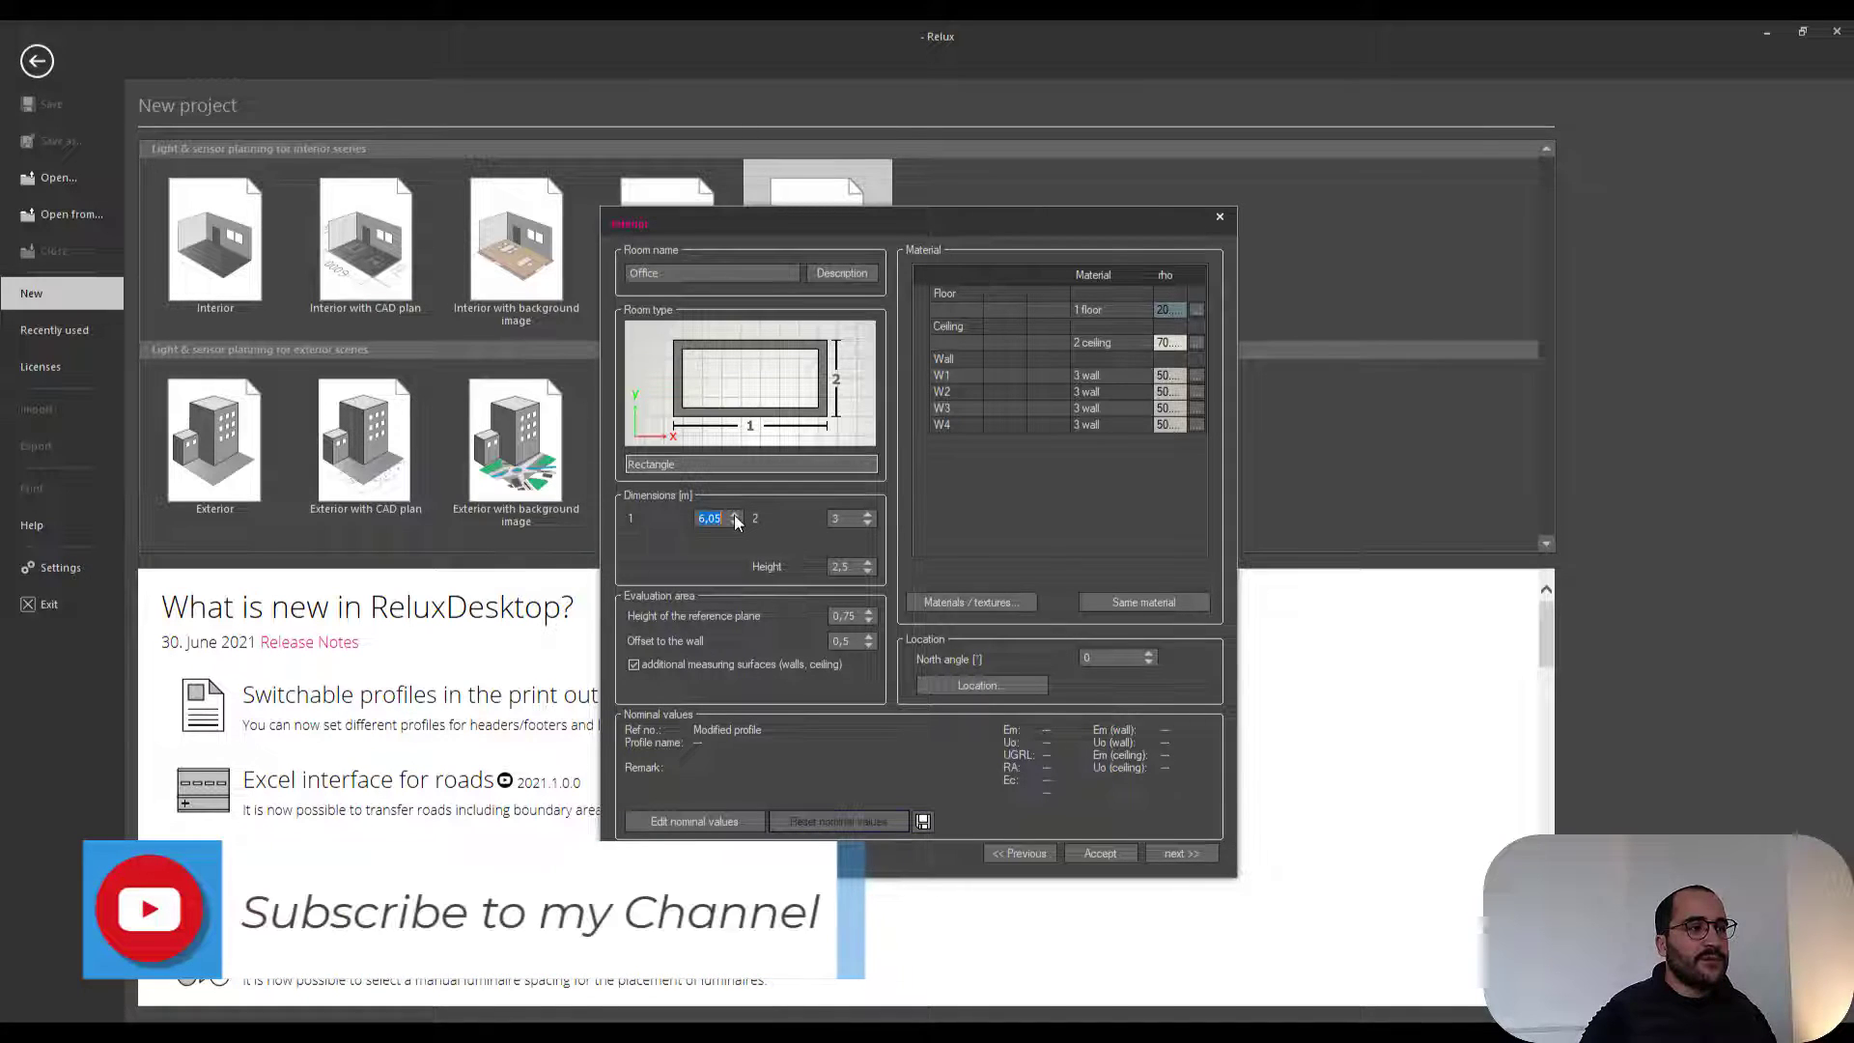
pyautogui.write('7')
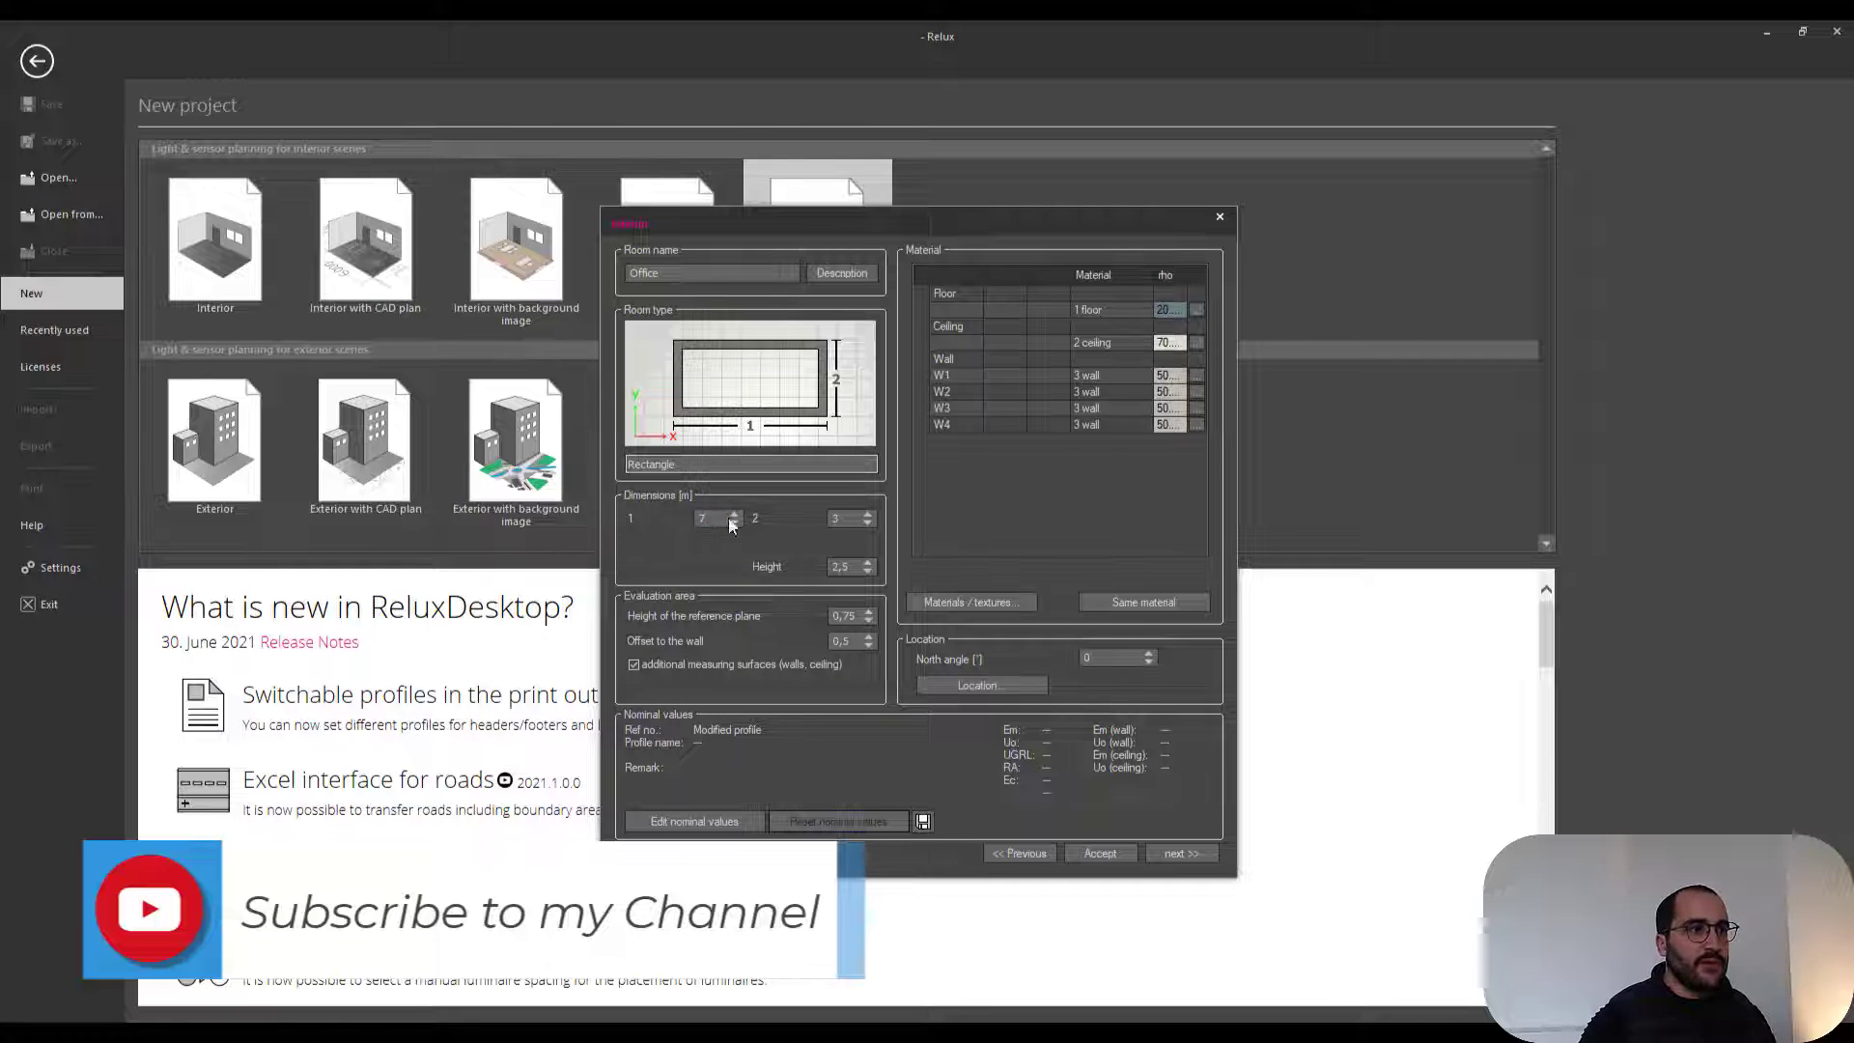
pyautogui.moveTo(853, 519); pyautogui.dragTo(806, 527)
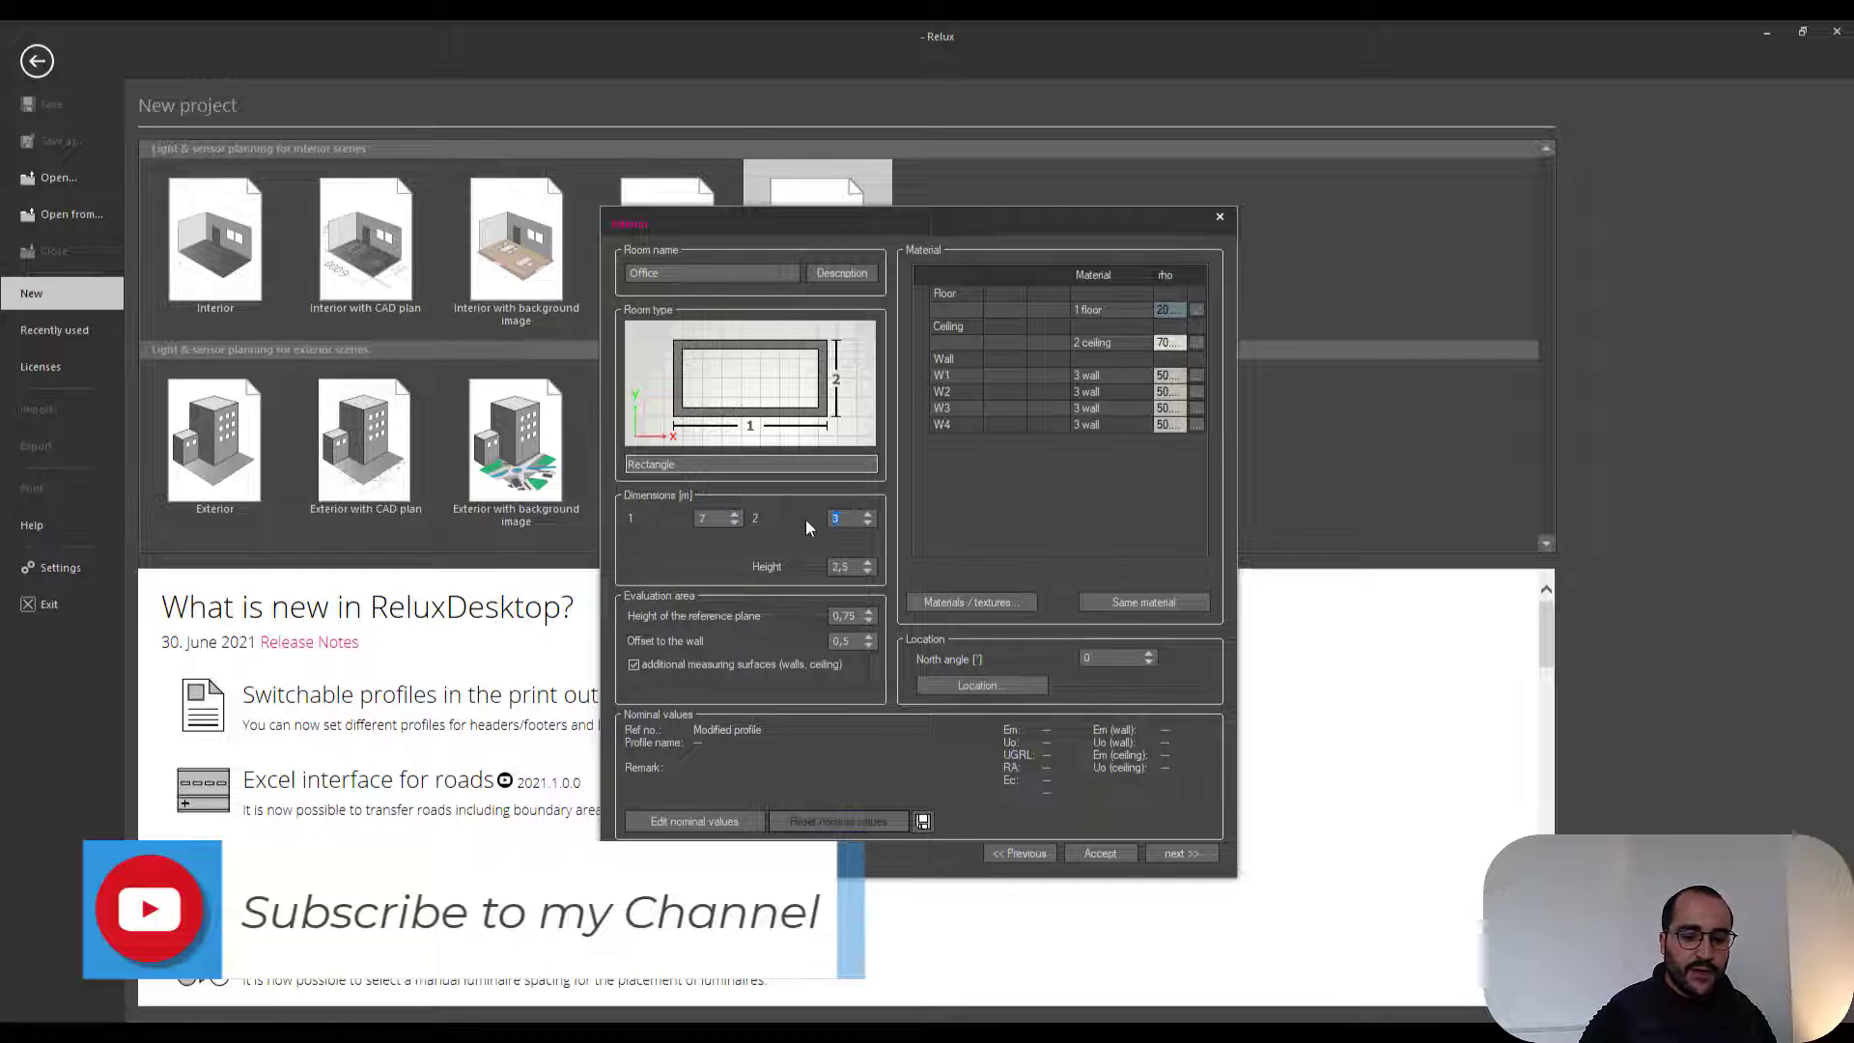
pyautogui.write('4')
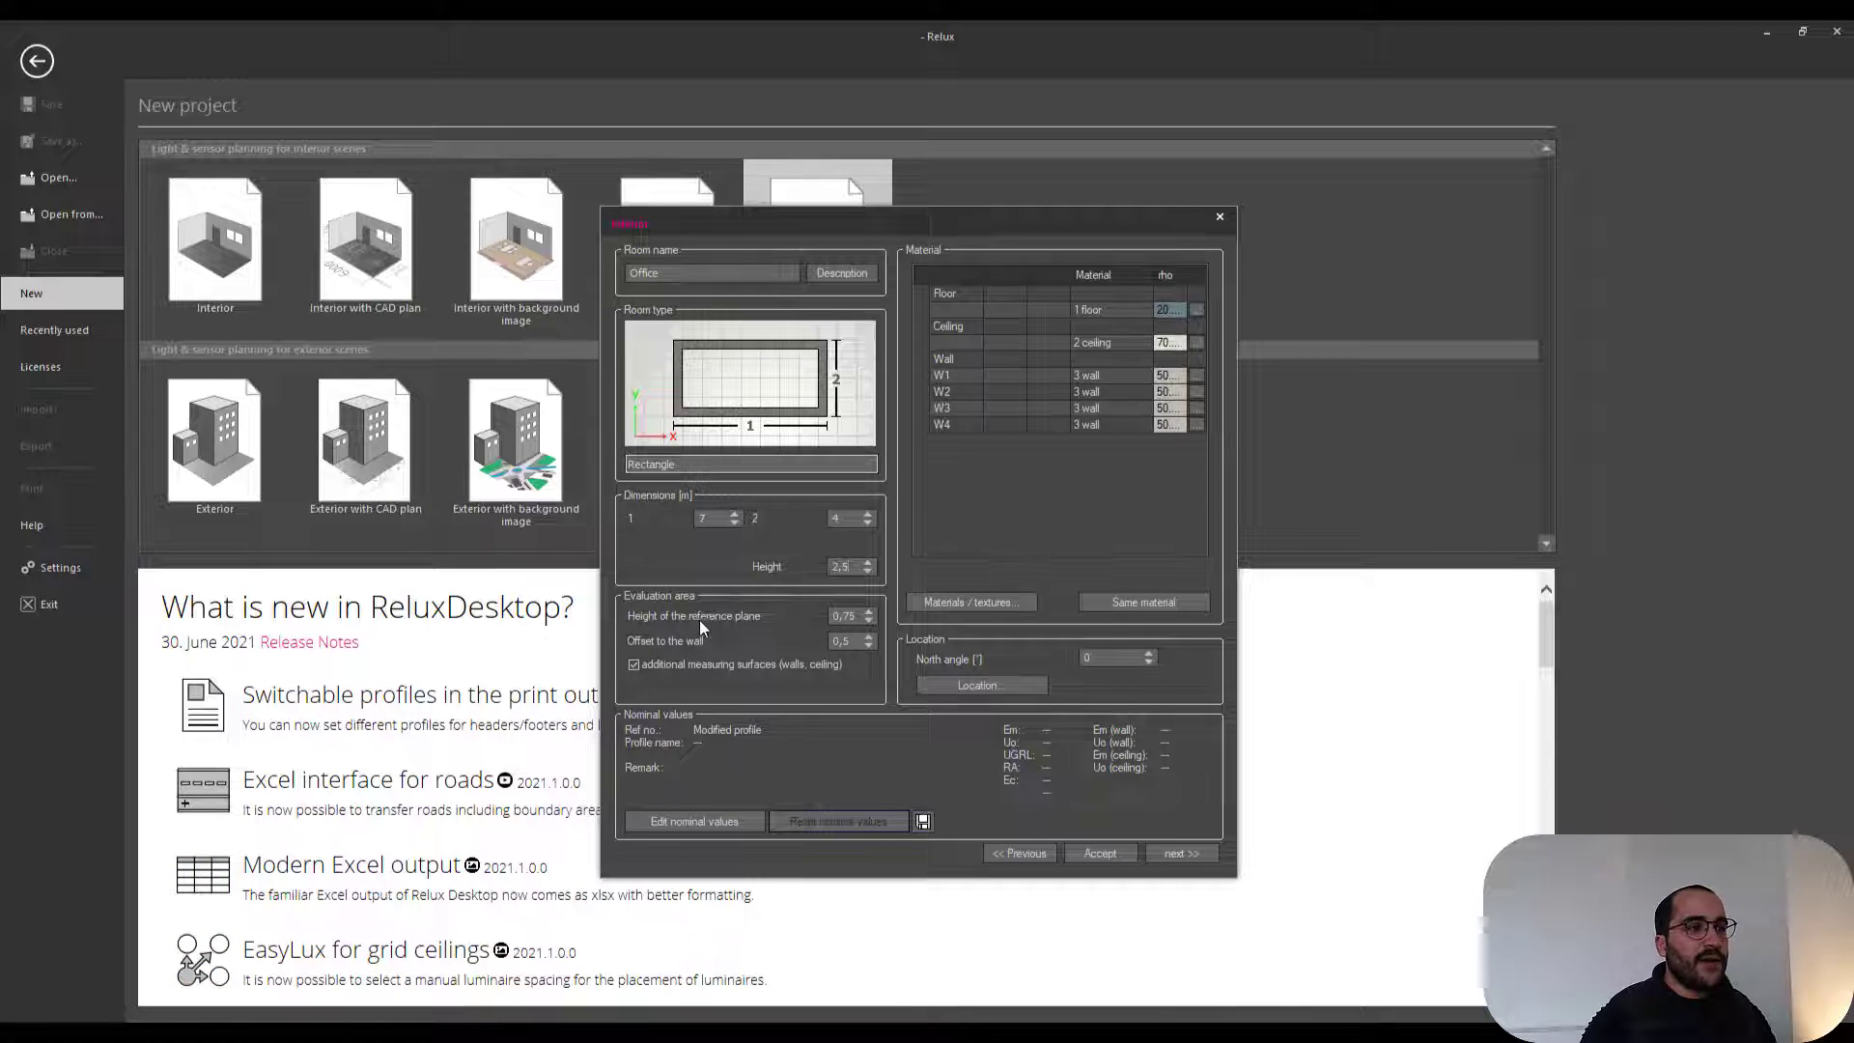
# - Try a reference plane height of 0.8 m and switch the additional measuring surfaces off and back on
pyautogui.click(869, 612)
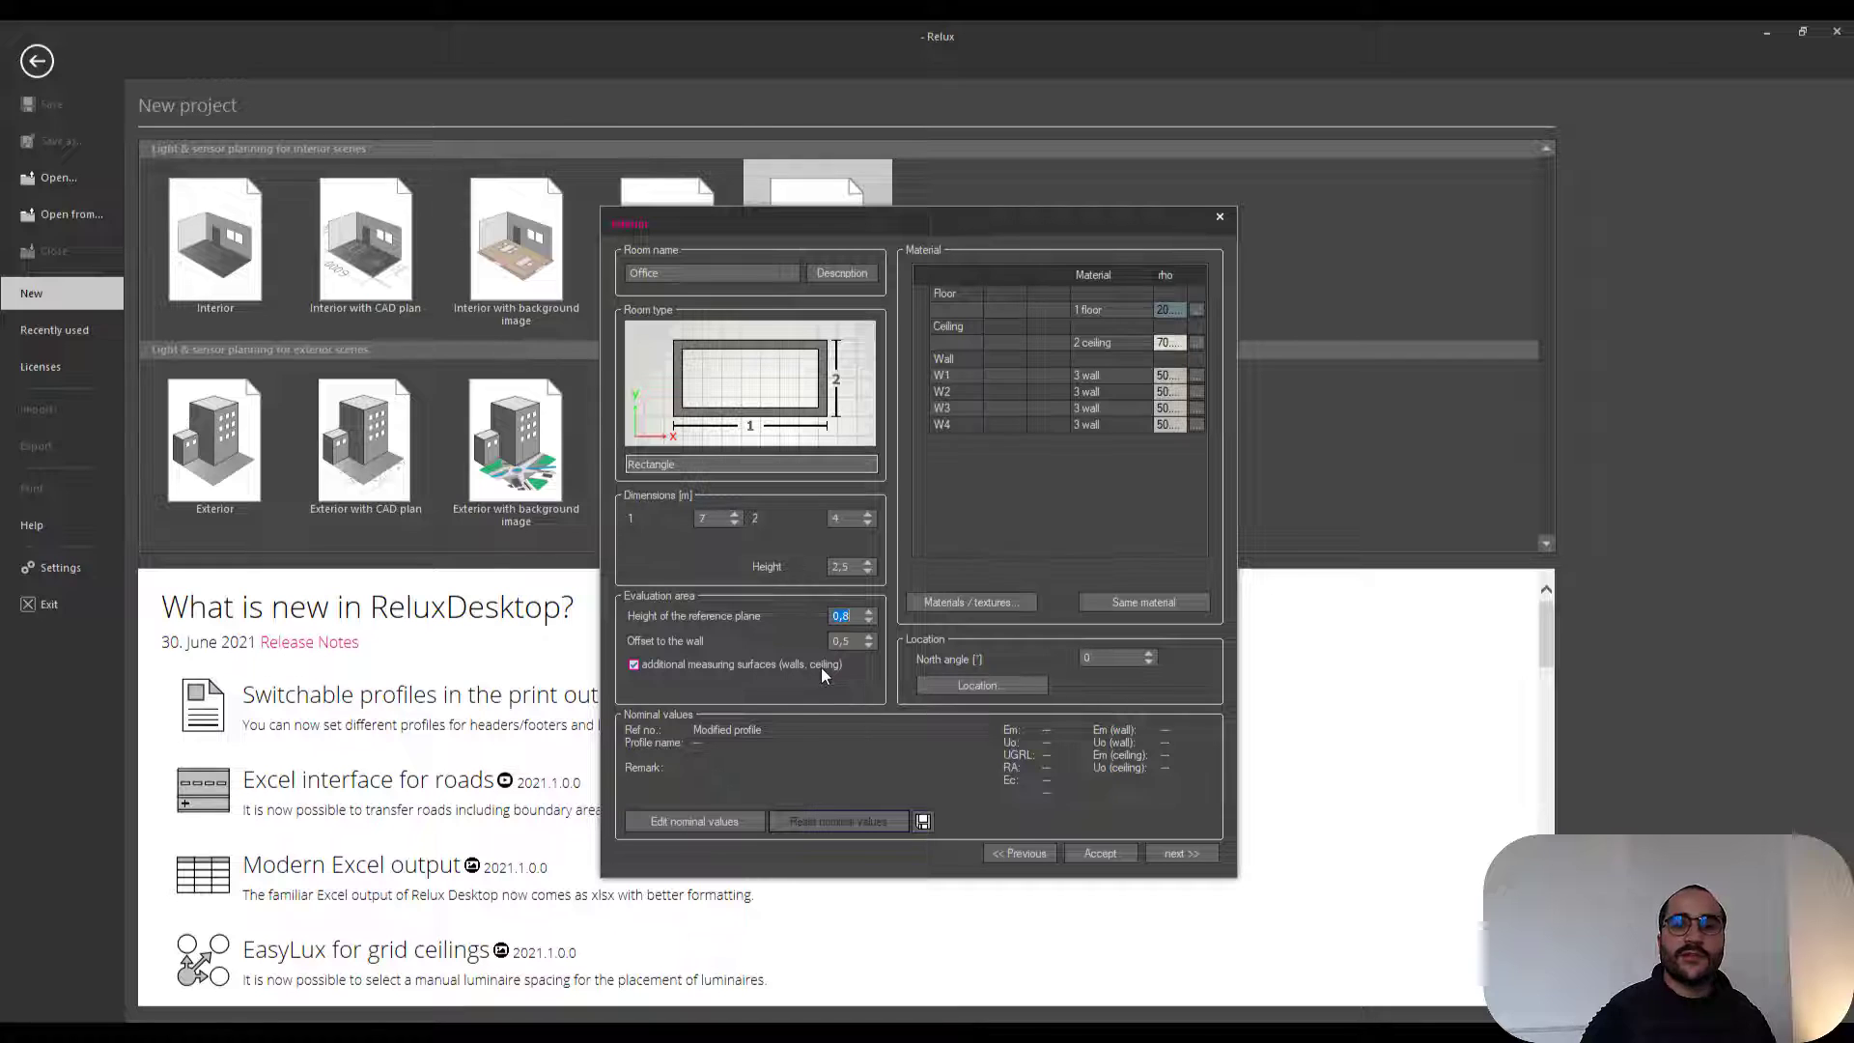
pyautogui.click(634, 664)
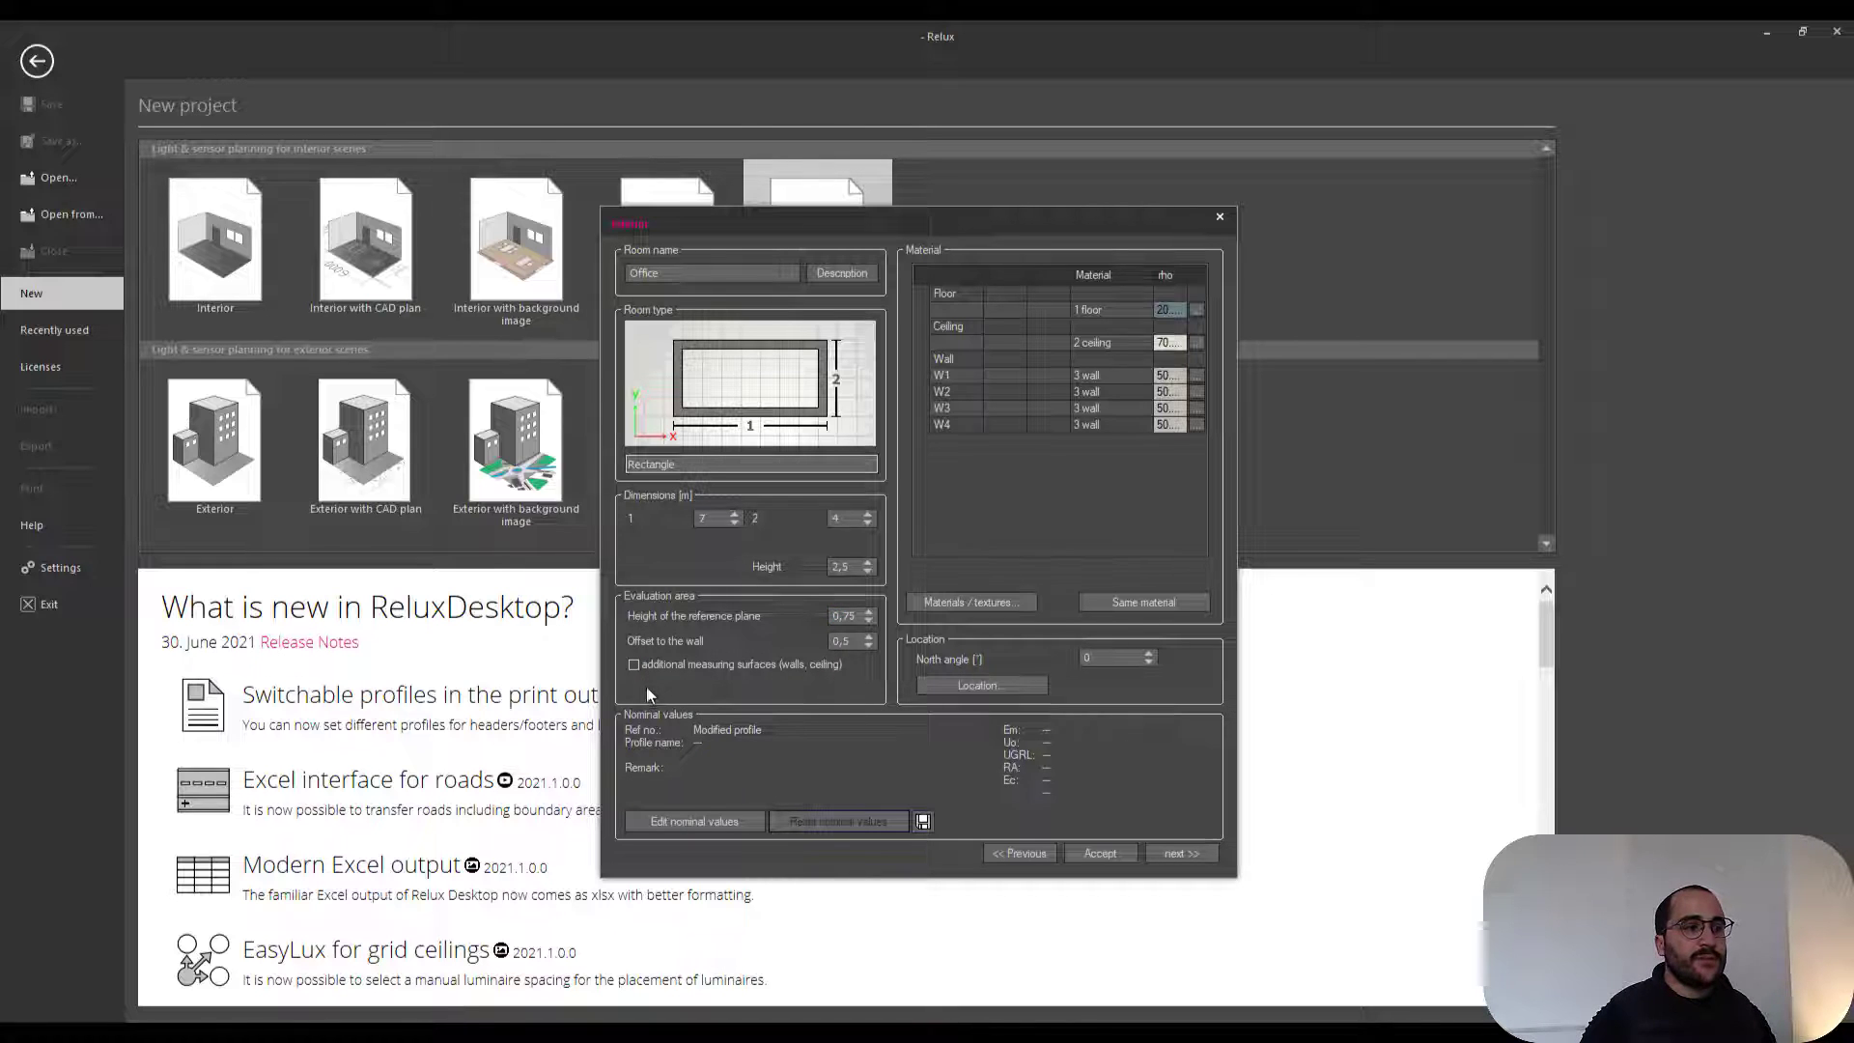
pyautogui.click(635, 665)
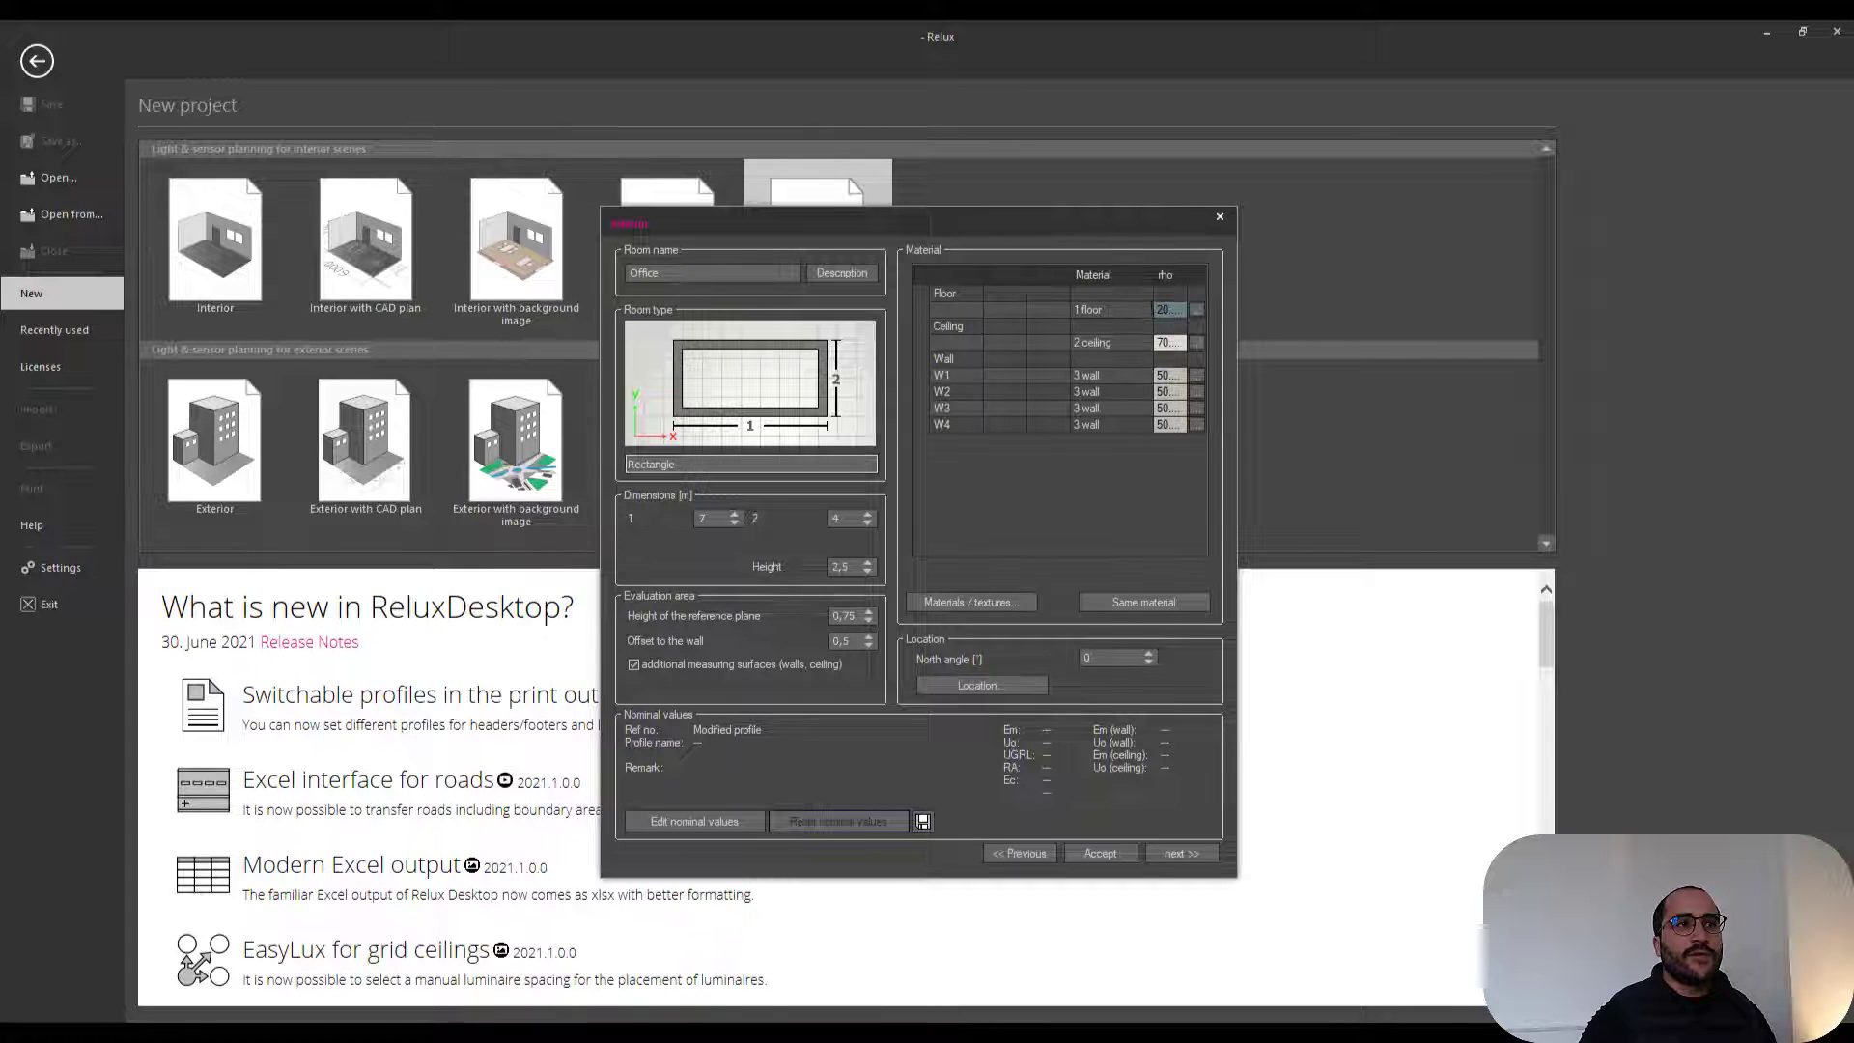
# - Examine the reflectances of the room surfaces, the materials editor and the texture library, keeping the existing materials
pyautogui.click(1168, 311)
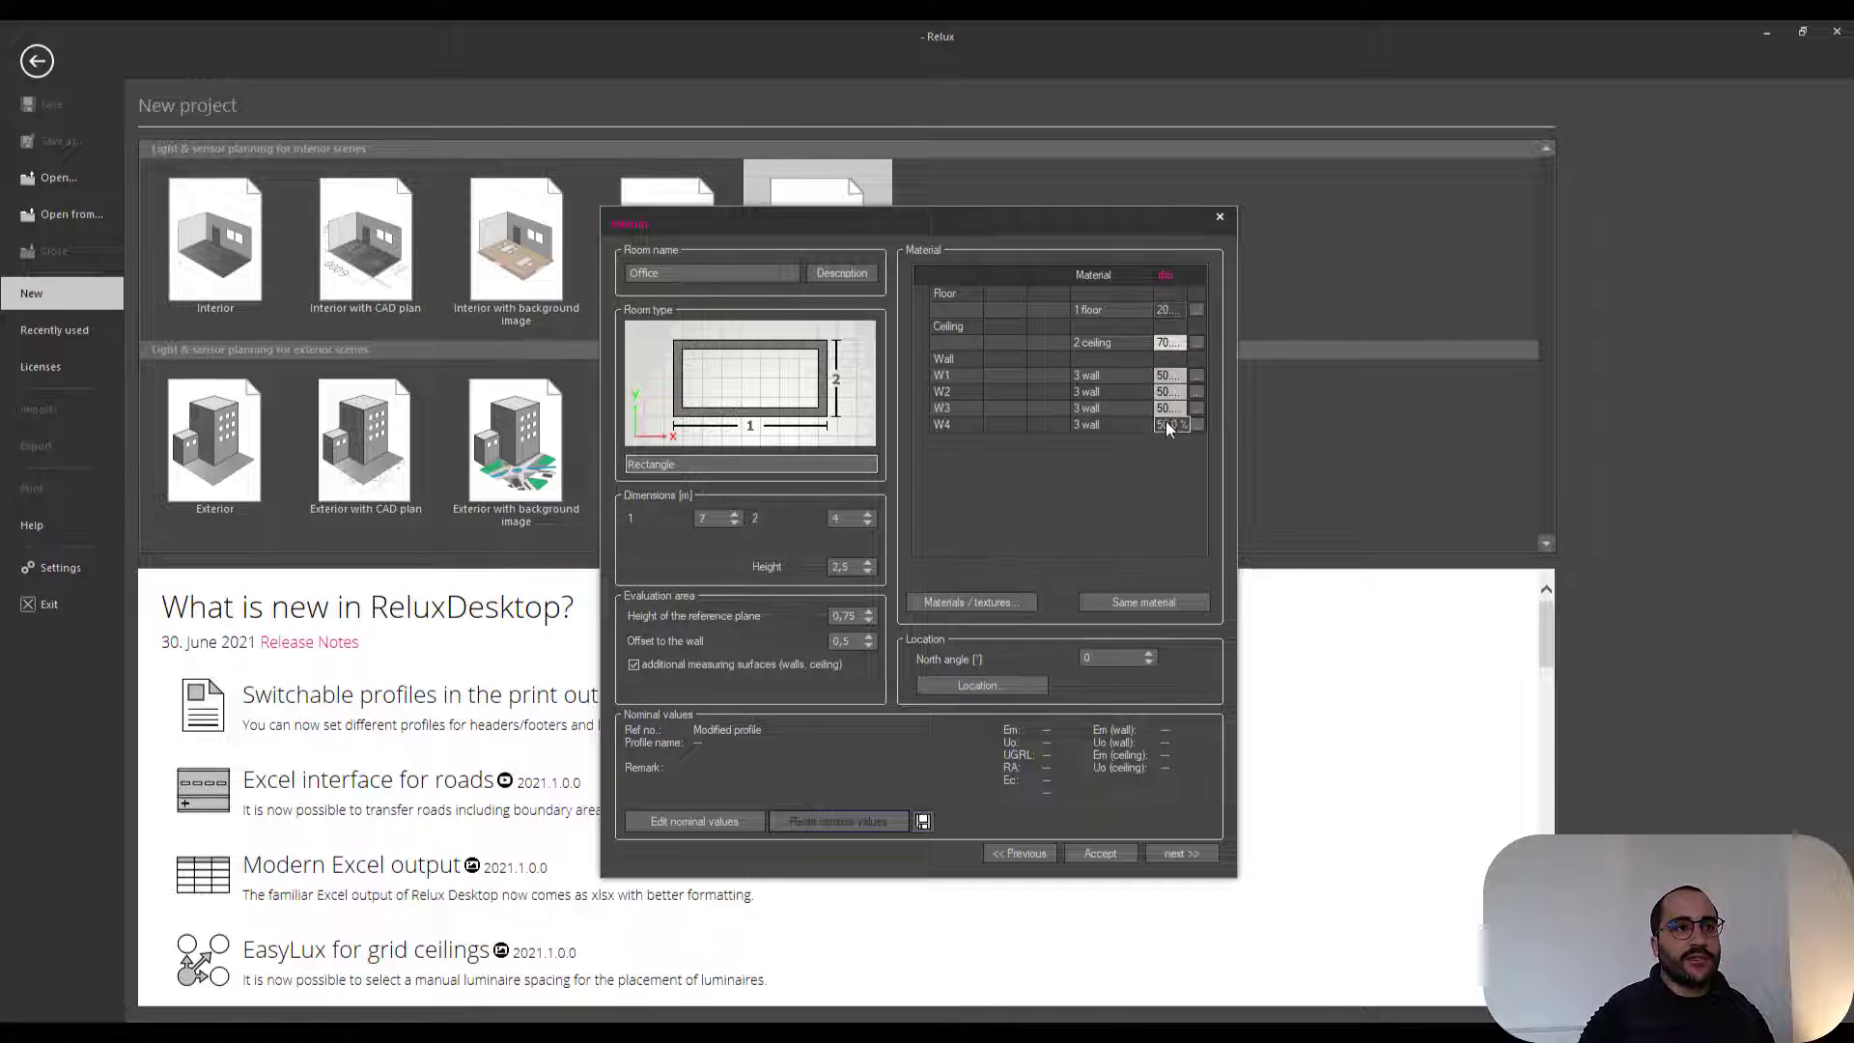
pyautogui.click(997, 610)
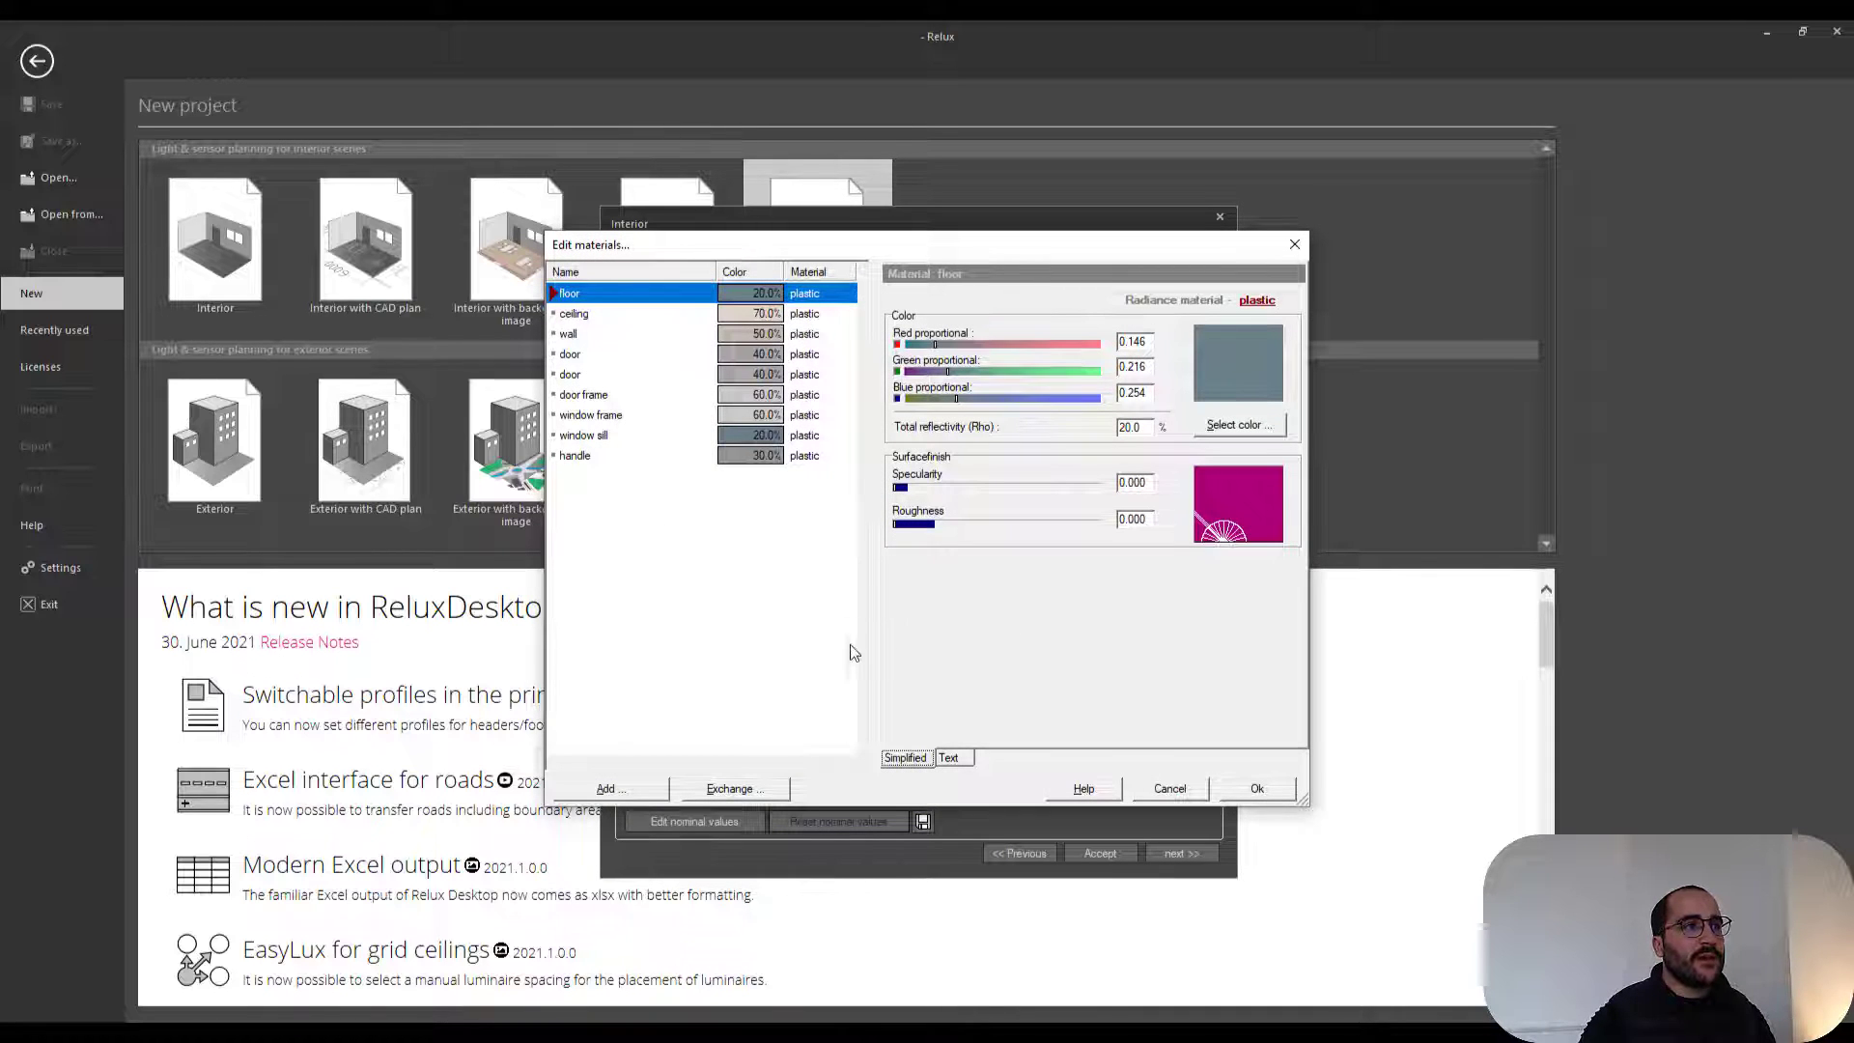
pyautogui.click(631, 790)
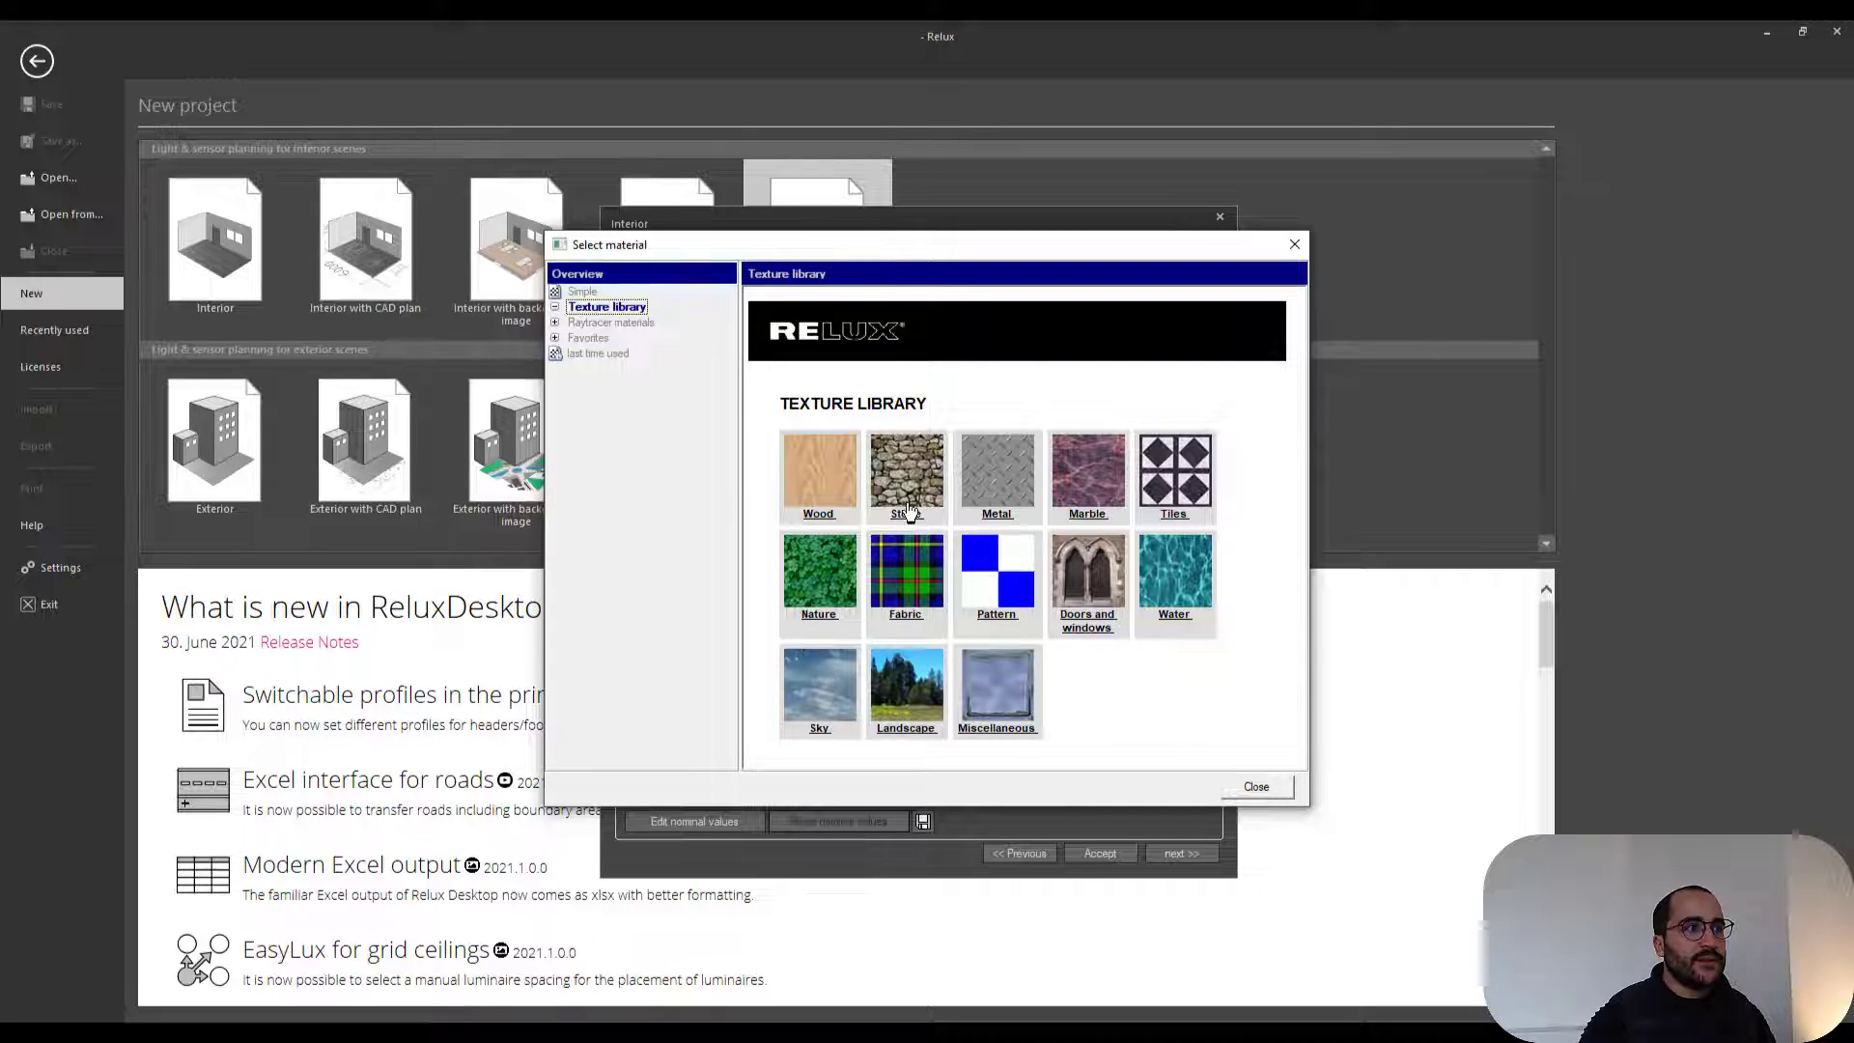
pyautogui.click(1259, 786)
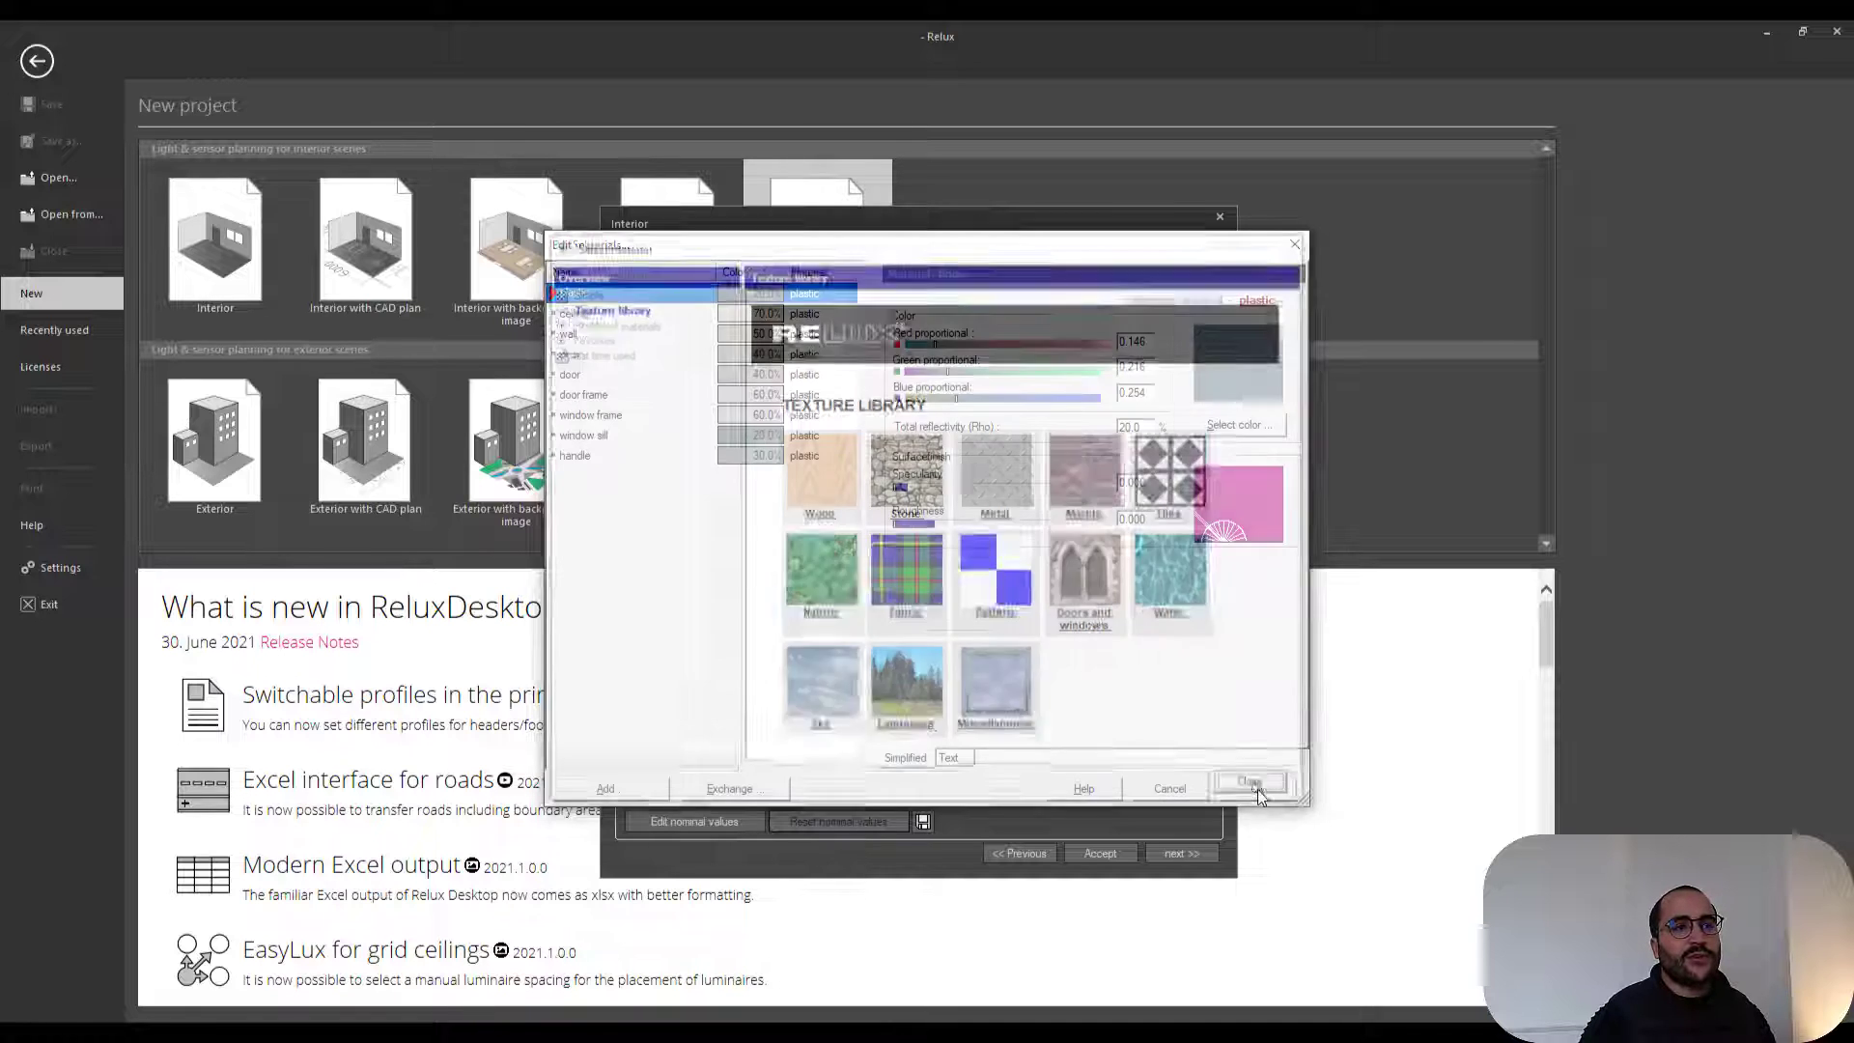
pyautogui.click(1261, 785)
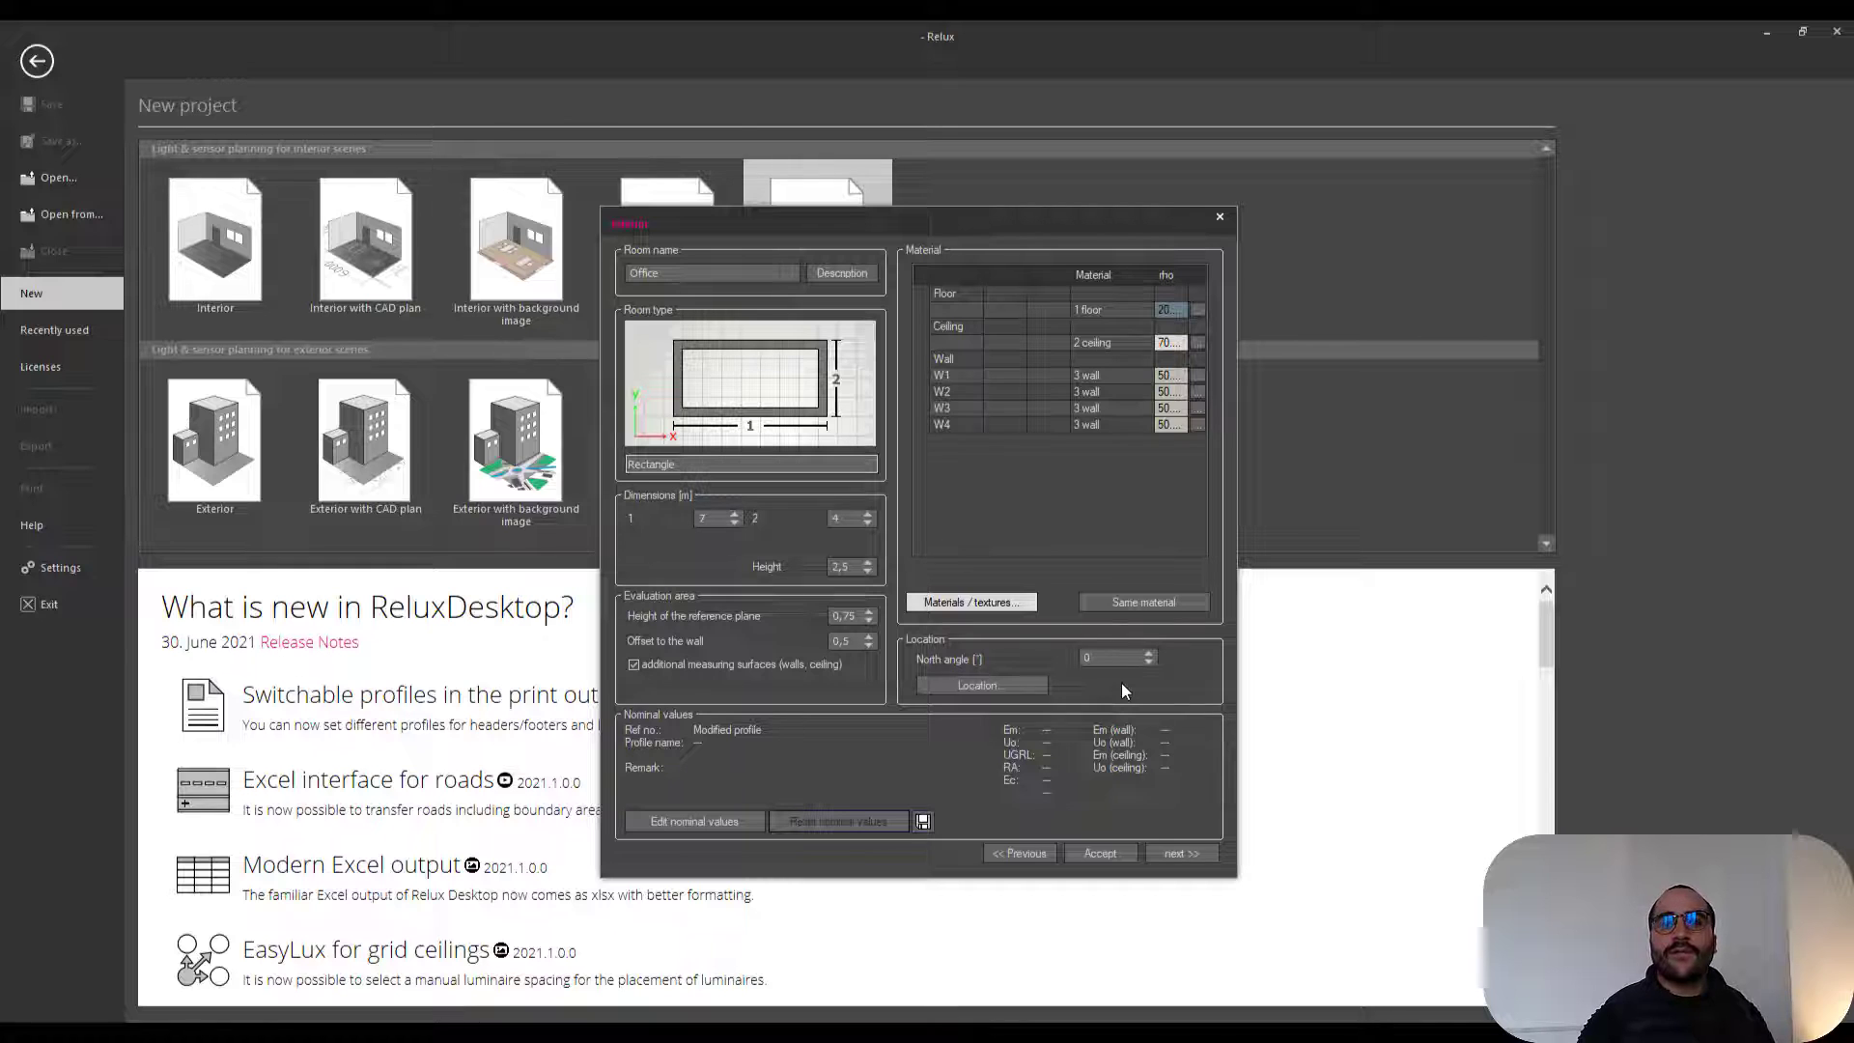
# - Examine the project's location, coordinates and daylight saving settings, then close them without changes
pyautogui.click(1015, 684)
pyautogui.moveTo(866, 434)
pyautogui.mouseDown()
pyautogui.moveTo(867, 638)
pyautogui.moveTo(872, 421)
pyautogui.mouseUp()
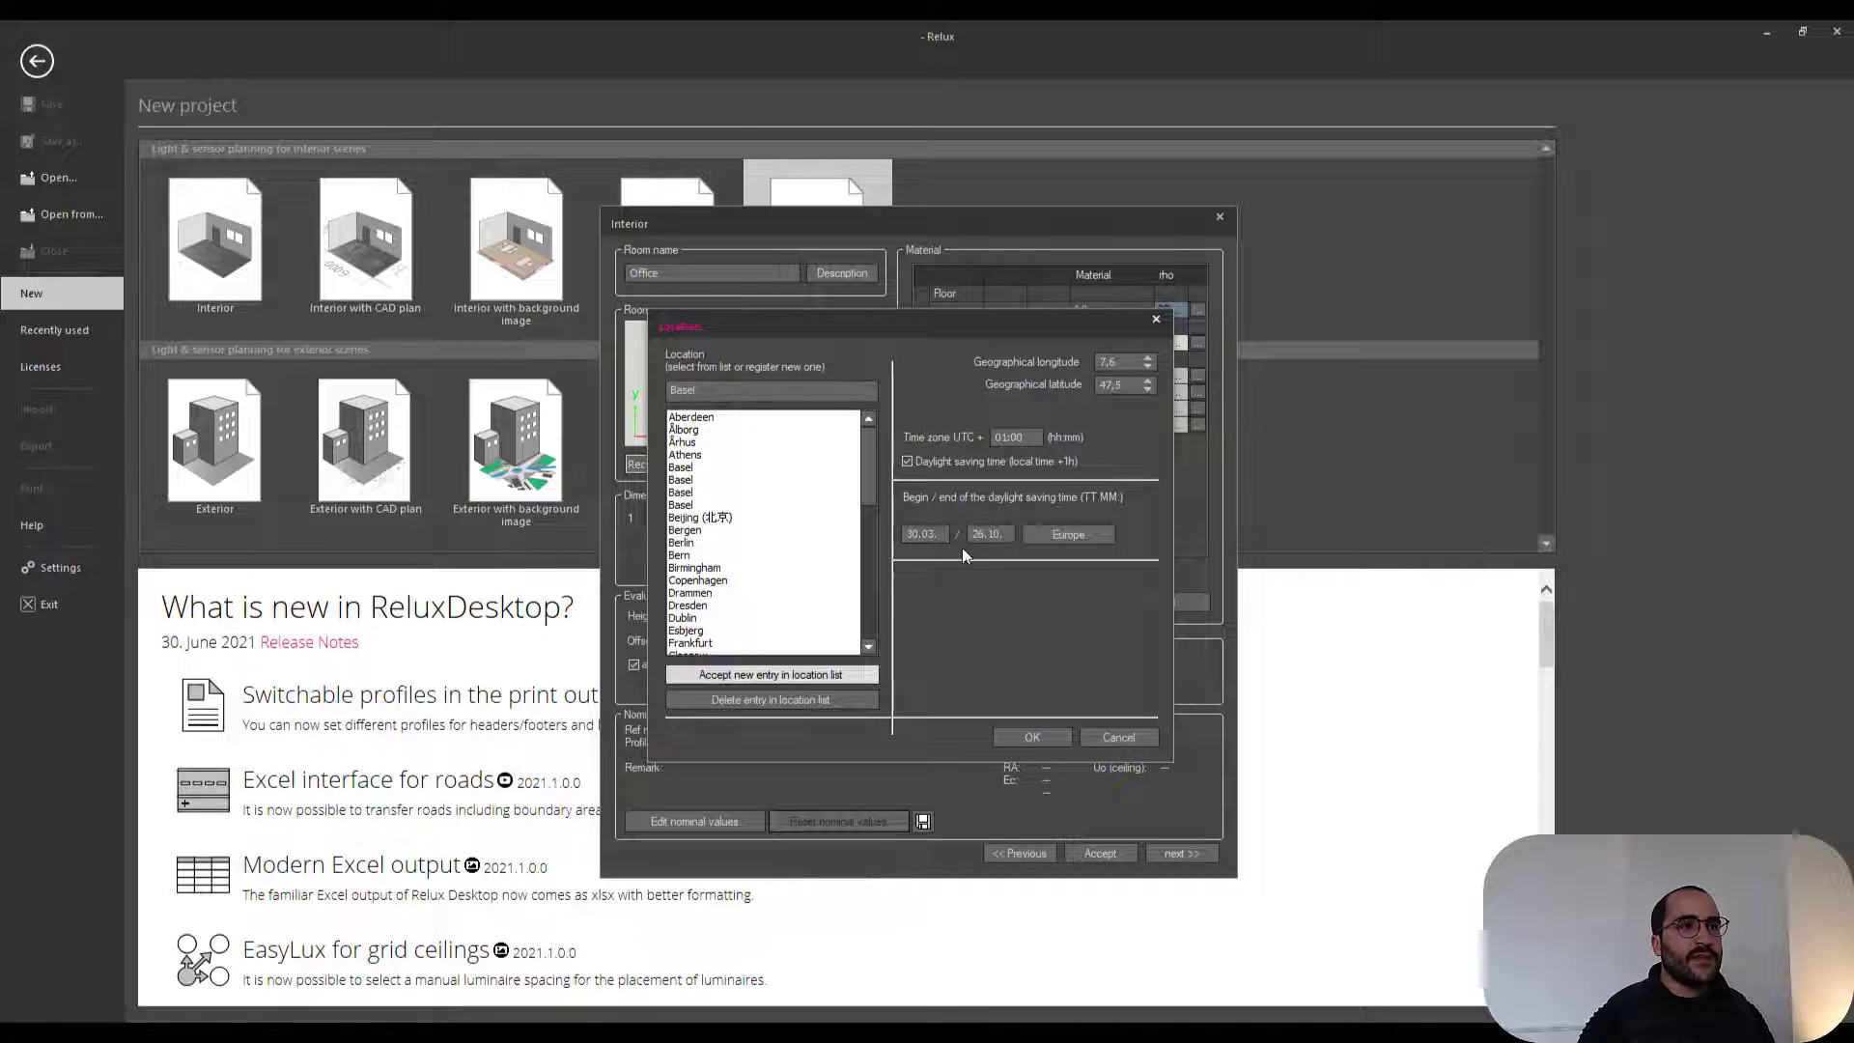
pyautogui.click(1155, 323)
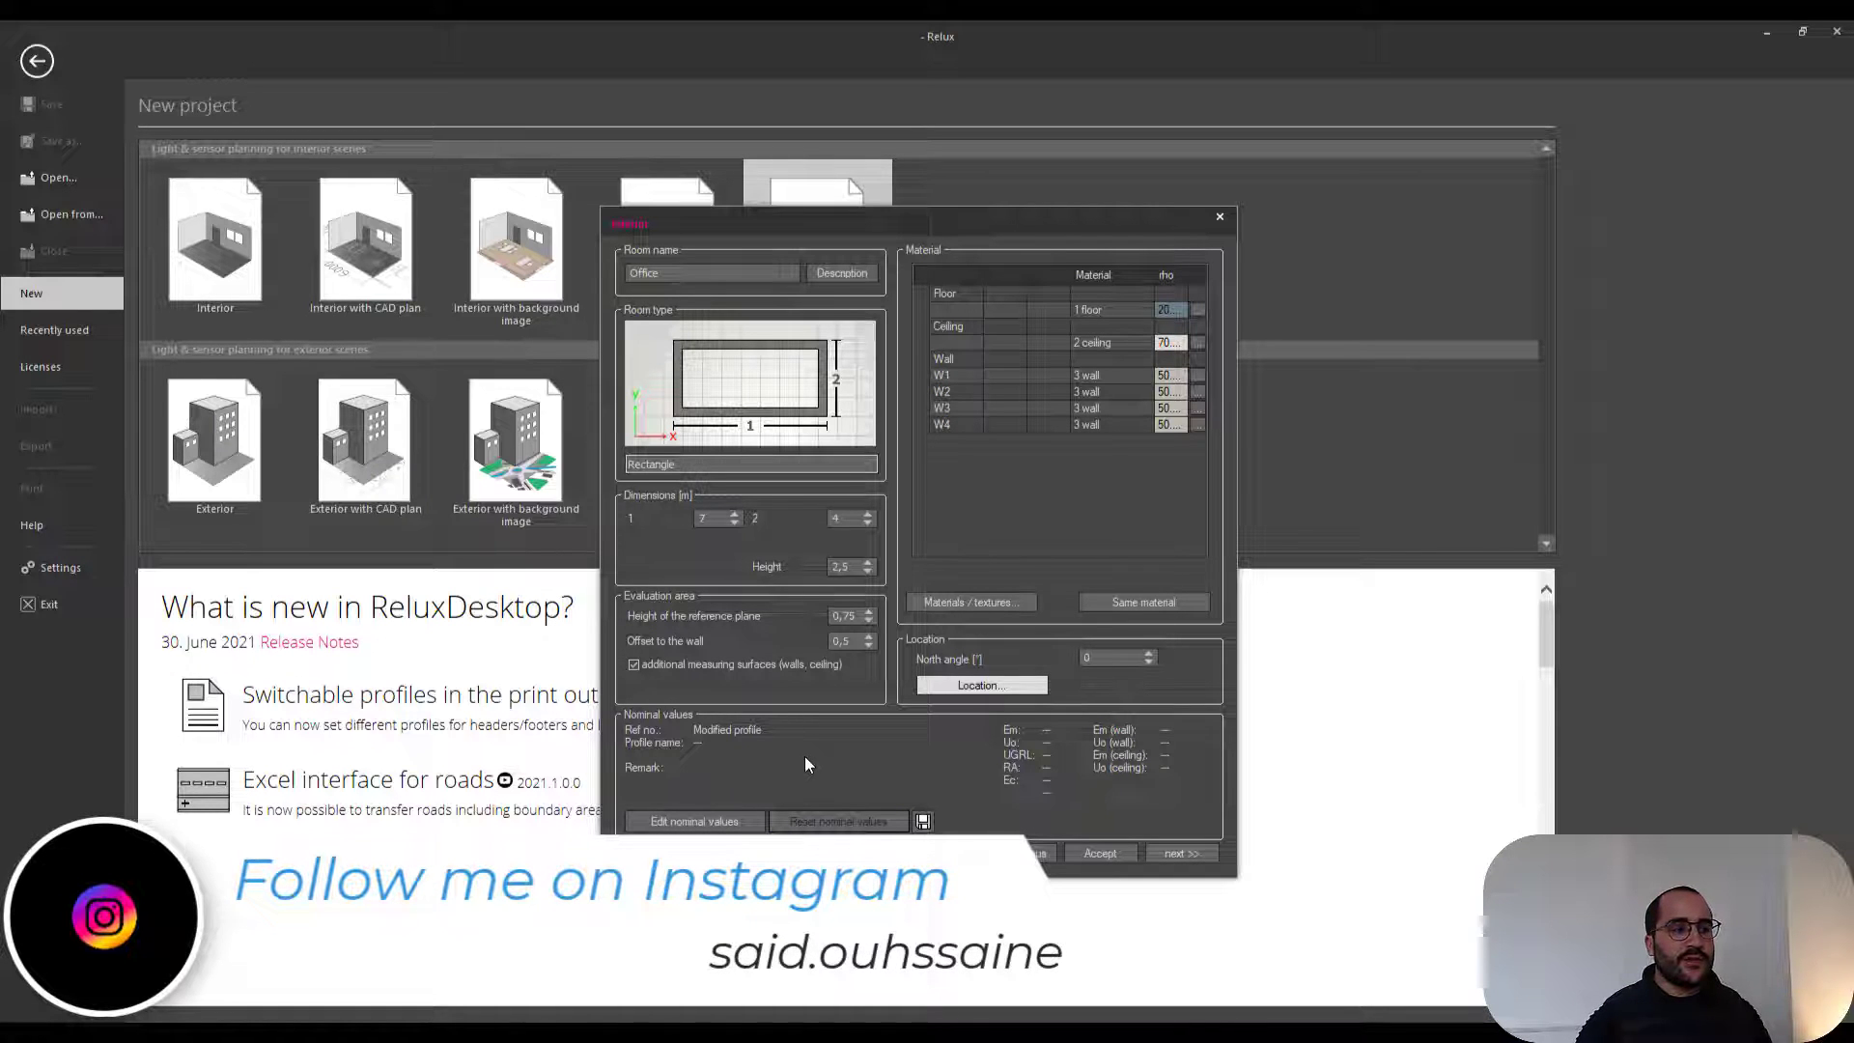
# - Assign the EN 12464-1 office profile 5.26.5 Conference and meeting rooms as the room's nominal values
pyautogui.click(714, 822)
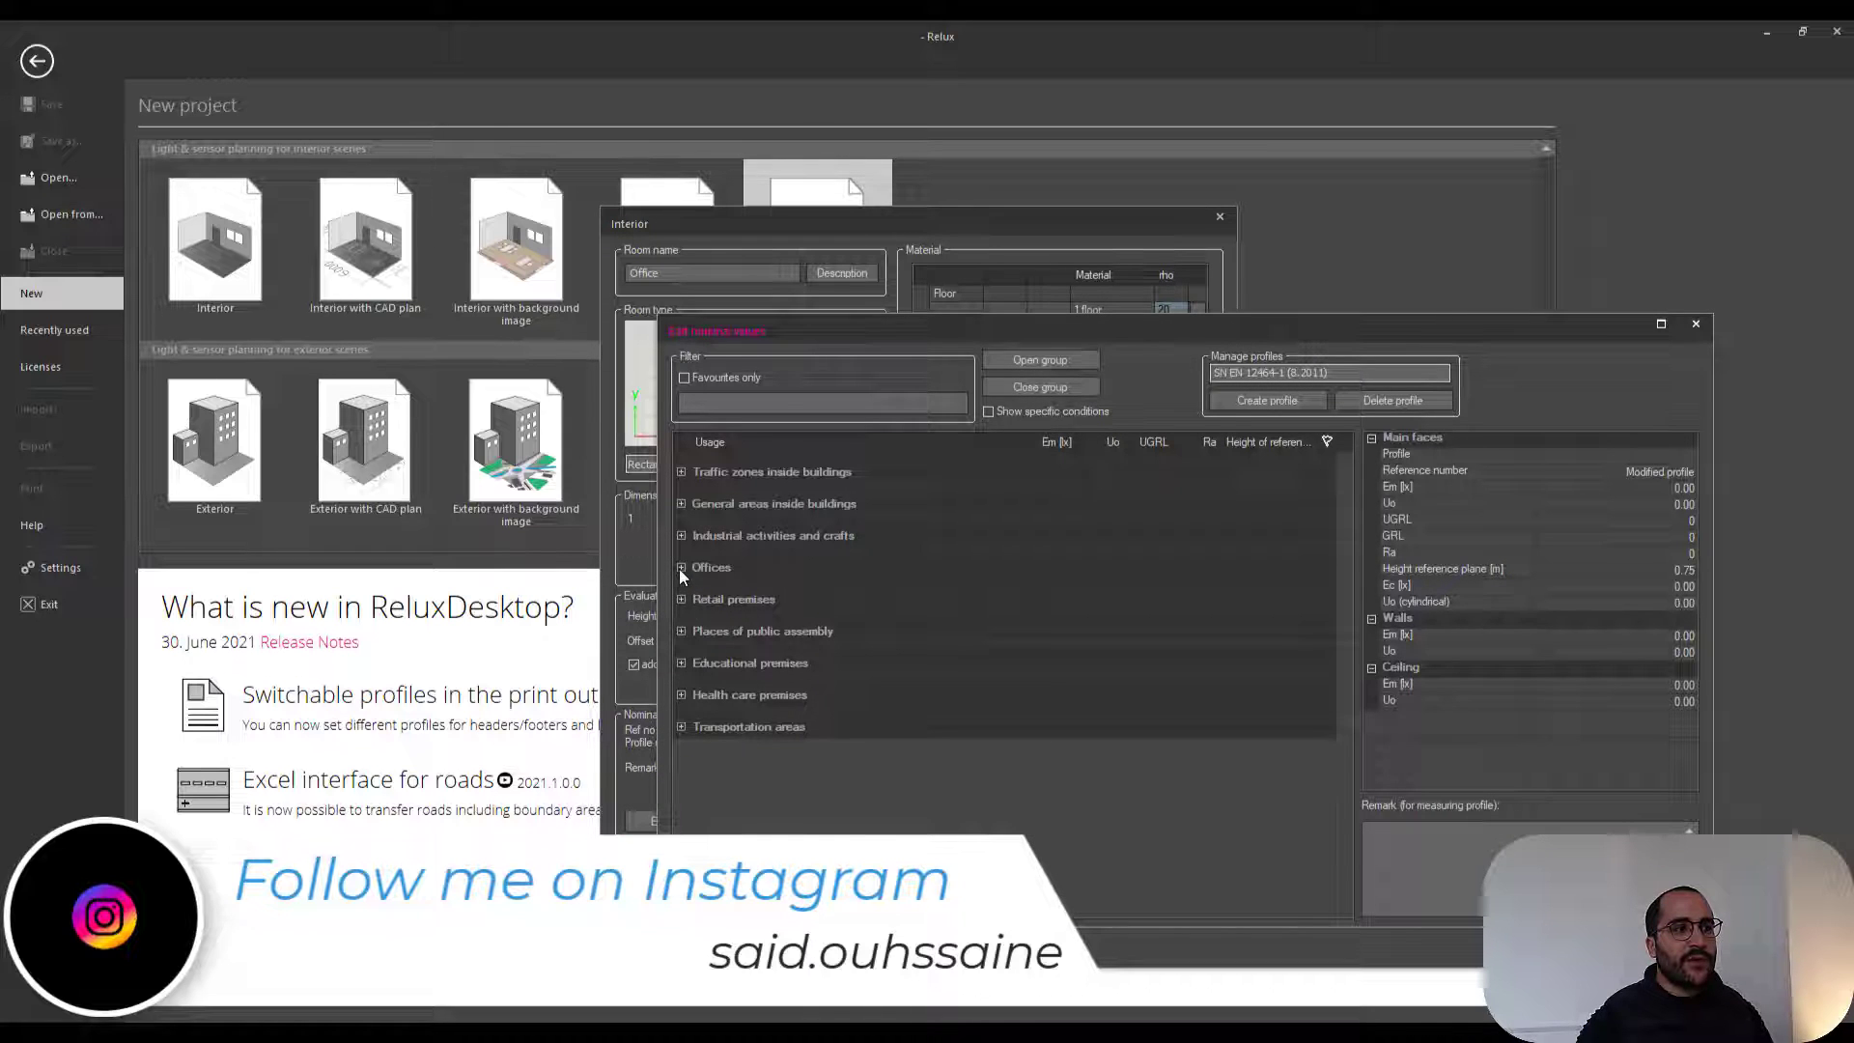
pyautogui.click(680, 568)
pyautogui.click(696, 598)
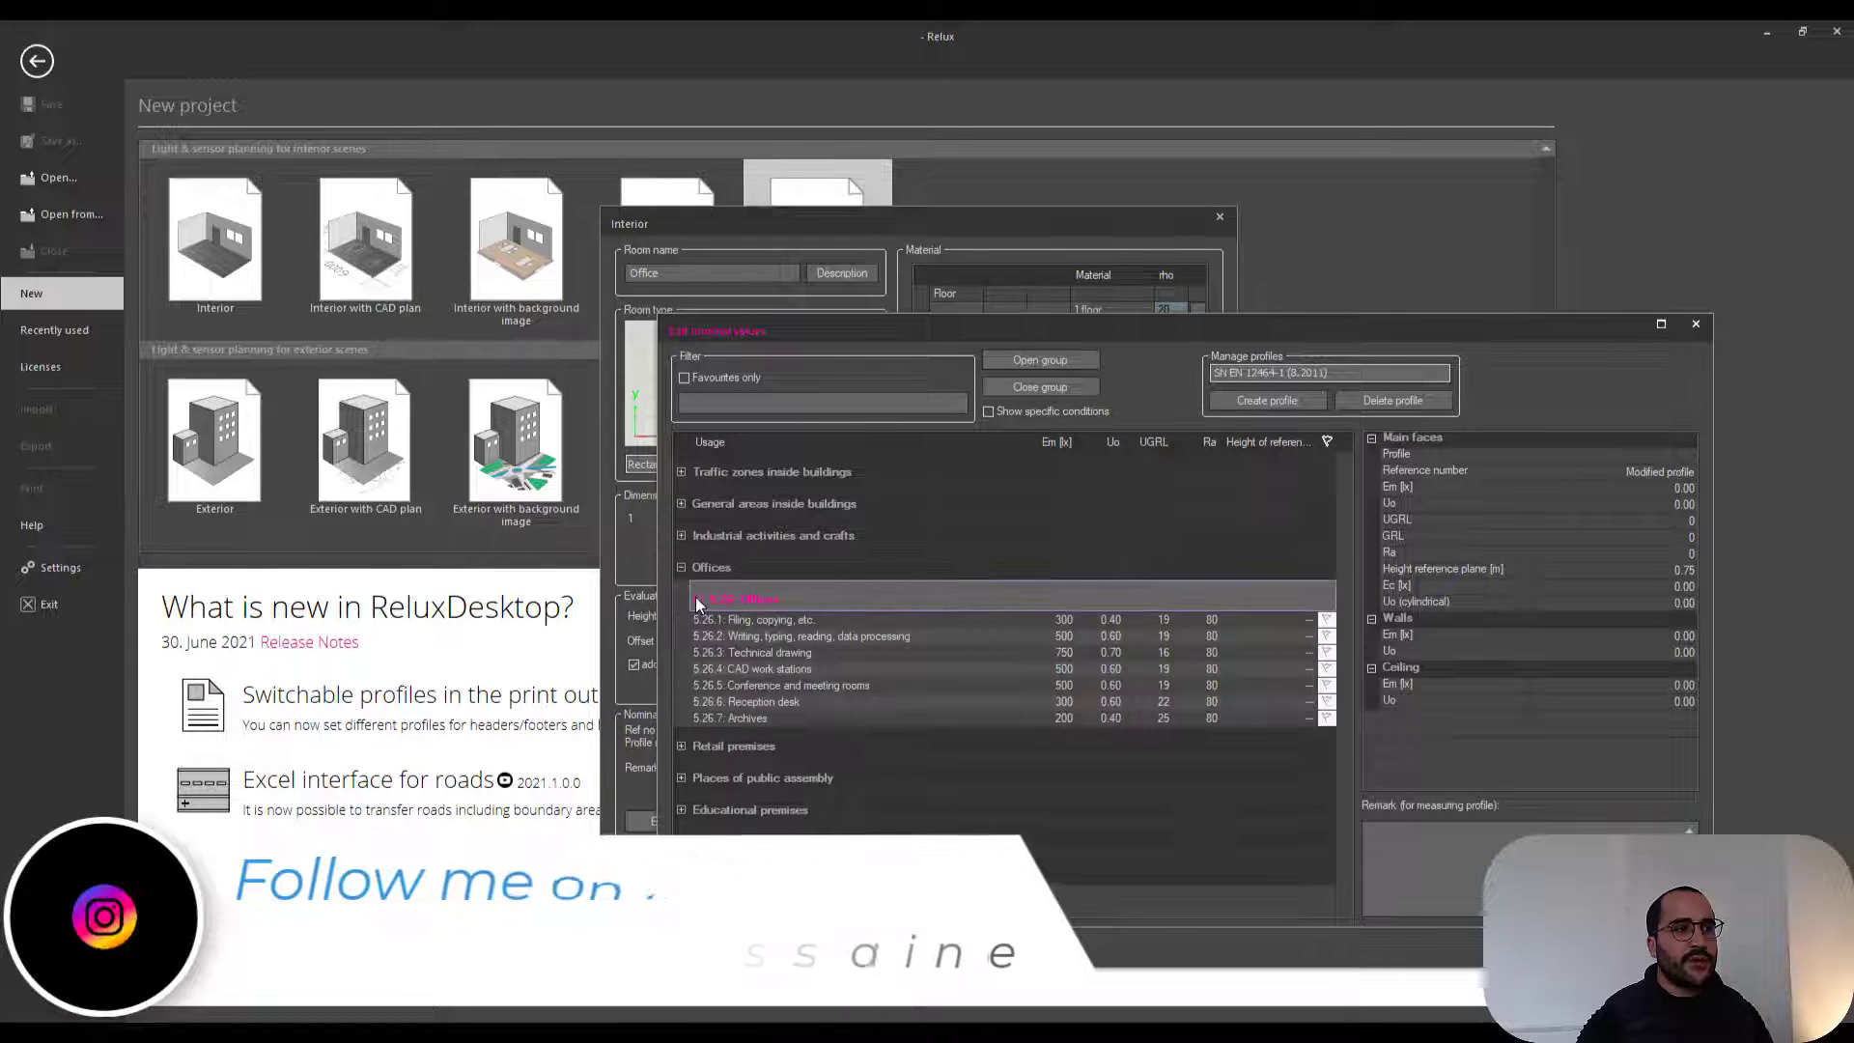
pyautogui.click(787, 638)
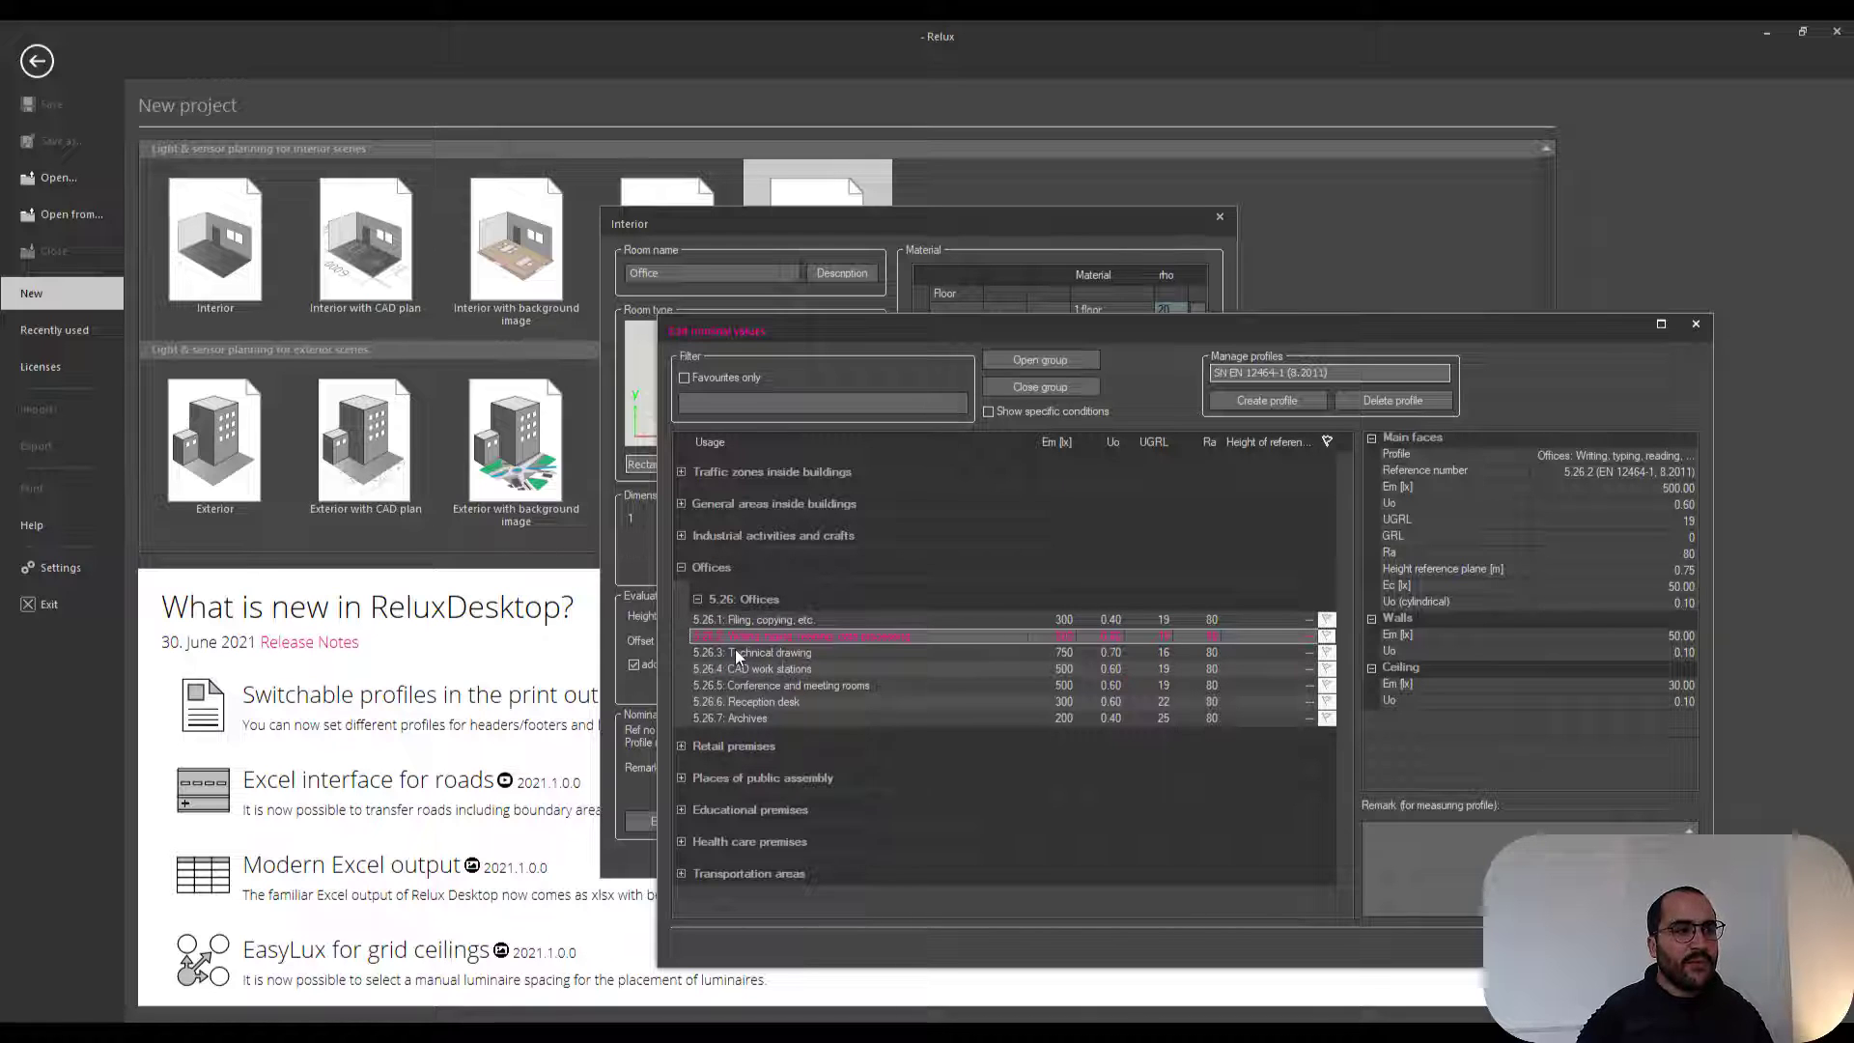
pyautogui.click(780, 683)
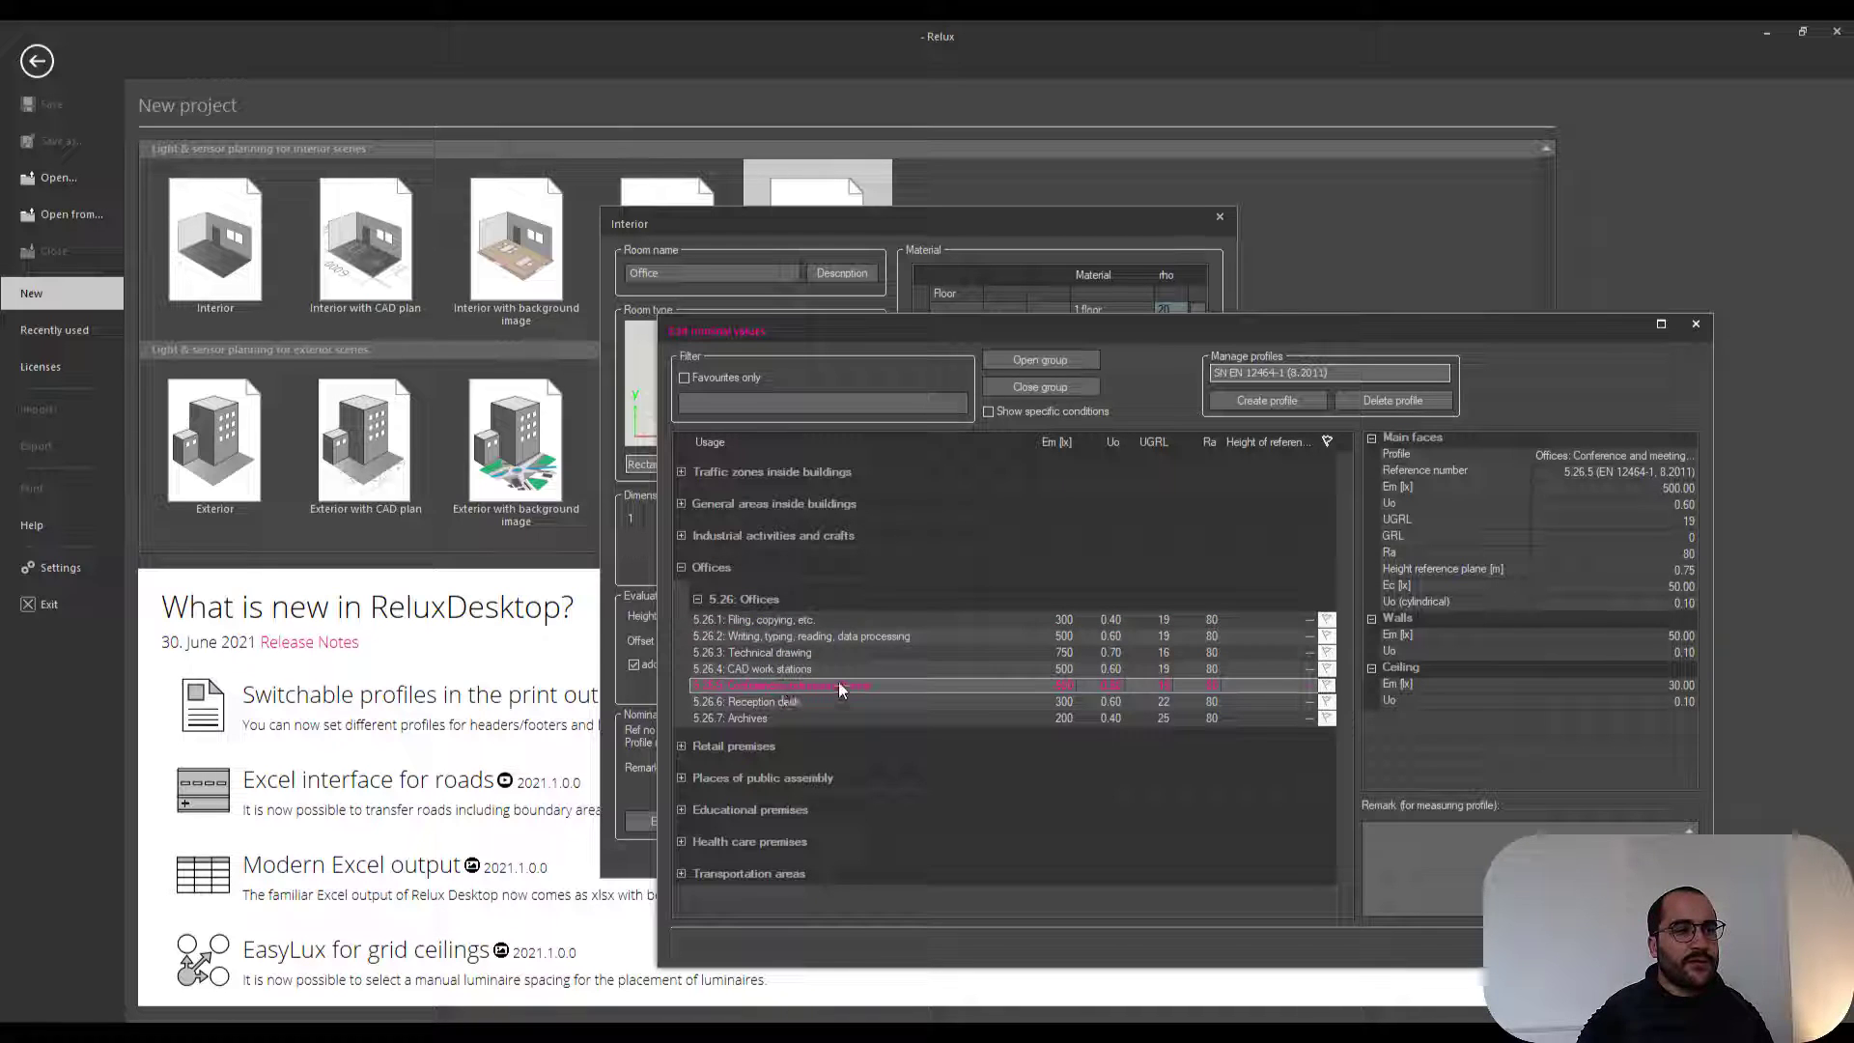
pyautogui.click(1584, 946)
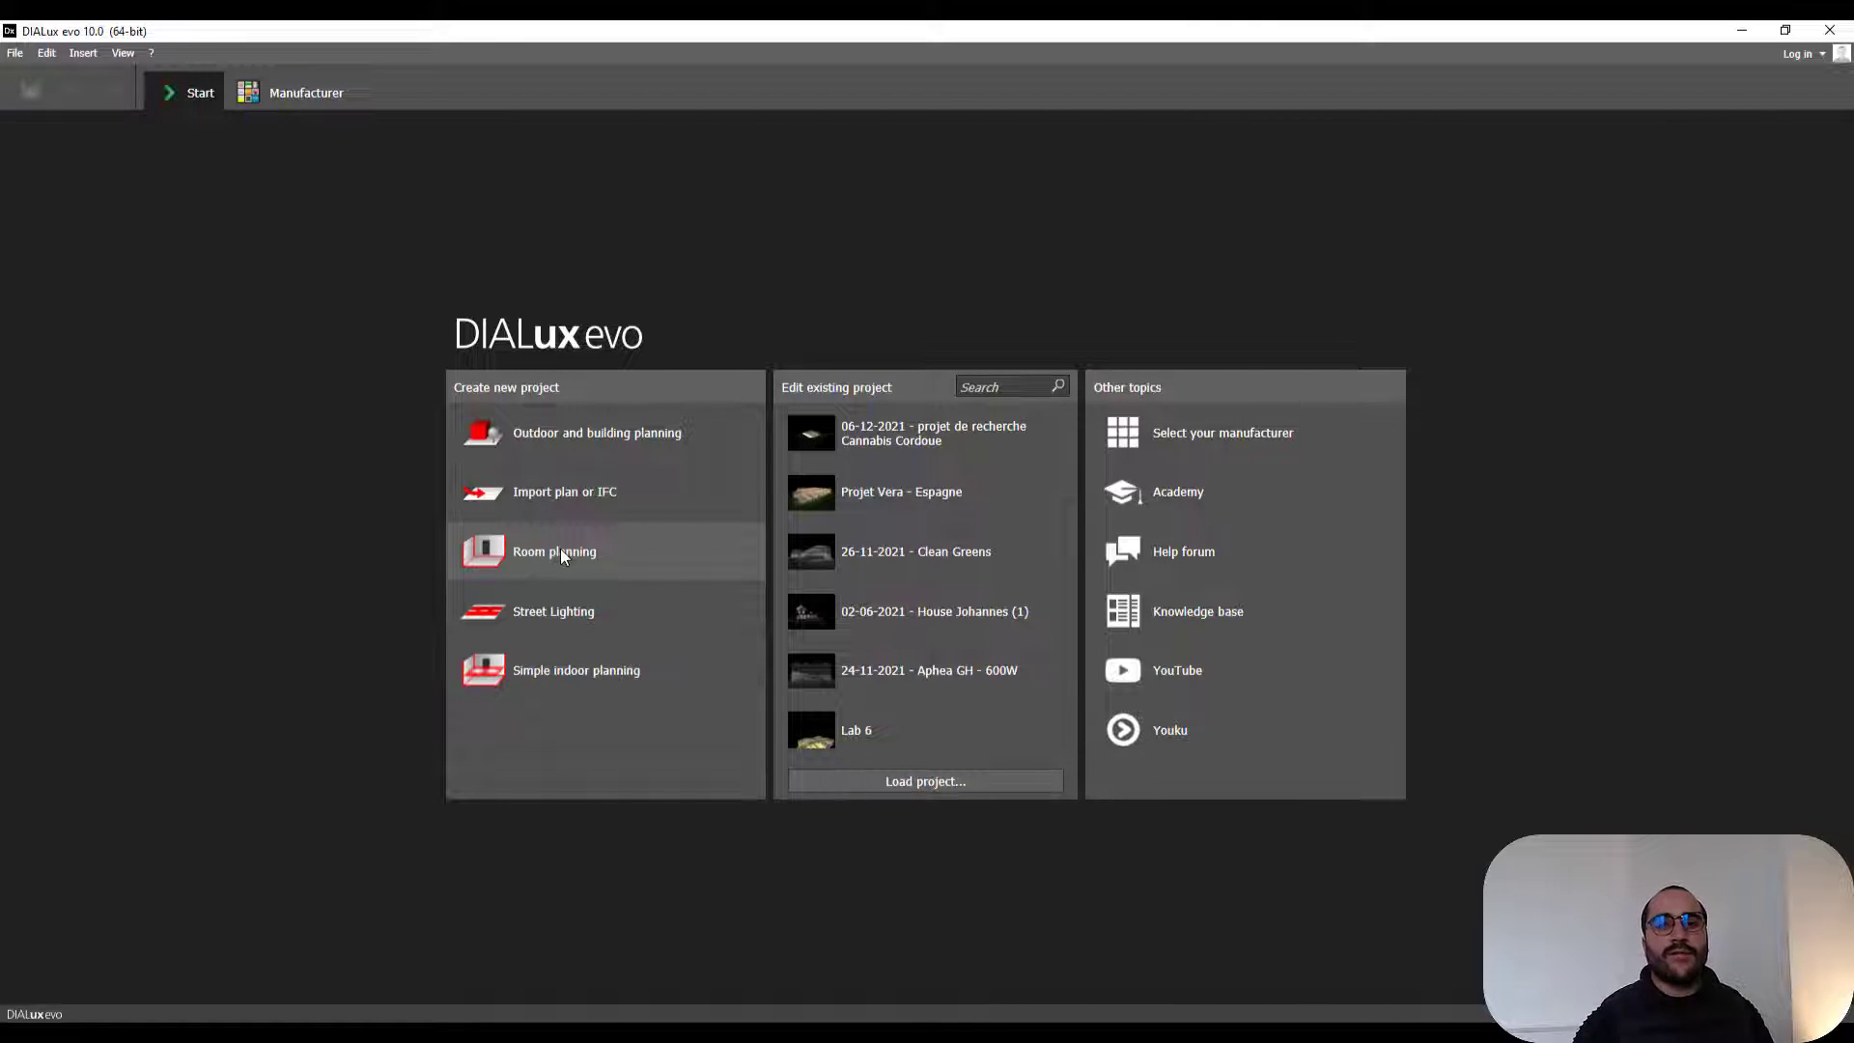
# - Create a rectangular room plan in DIALux evo with the space Offices and the application Conference and meeting rooms
pyautogui.click(635, 575)
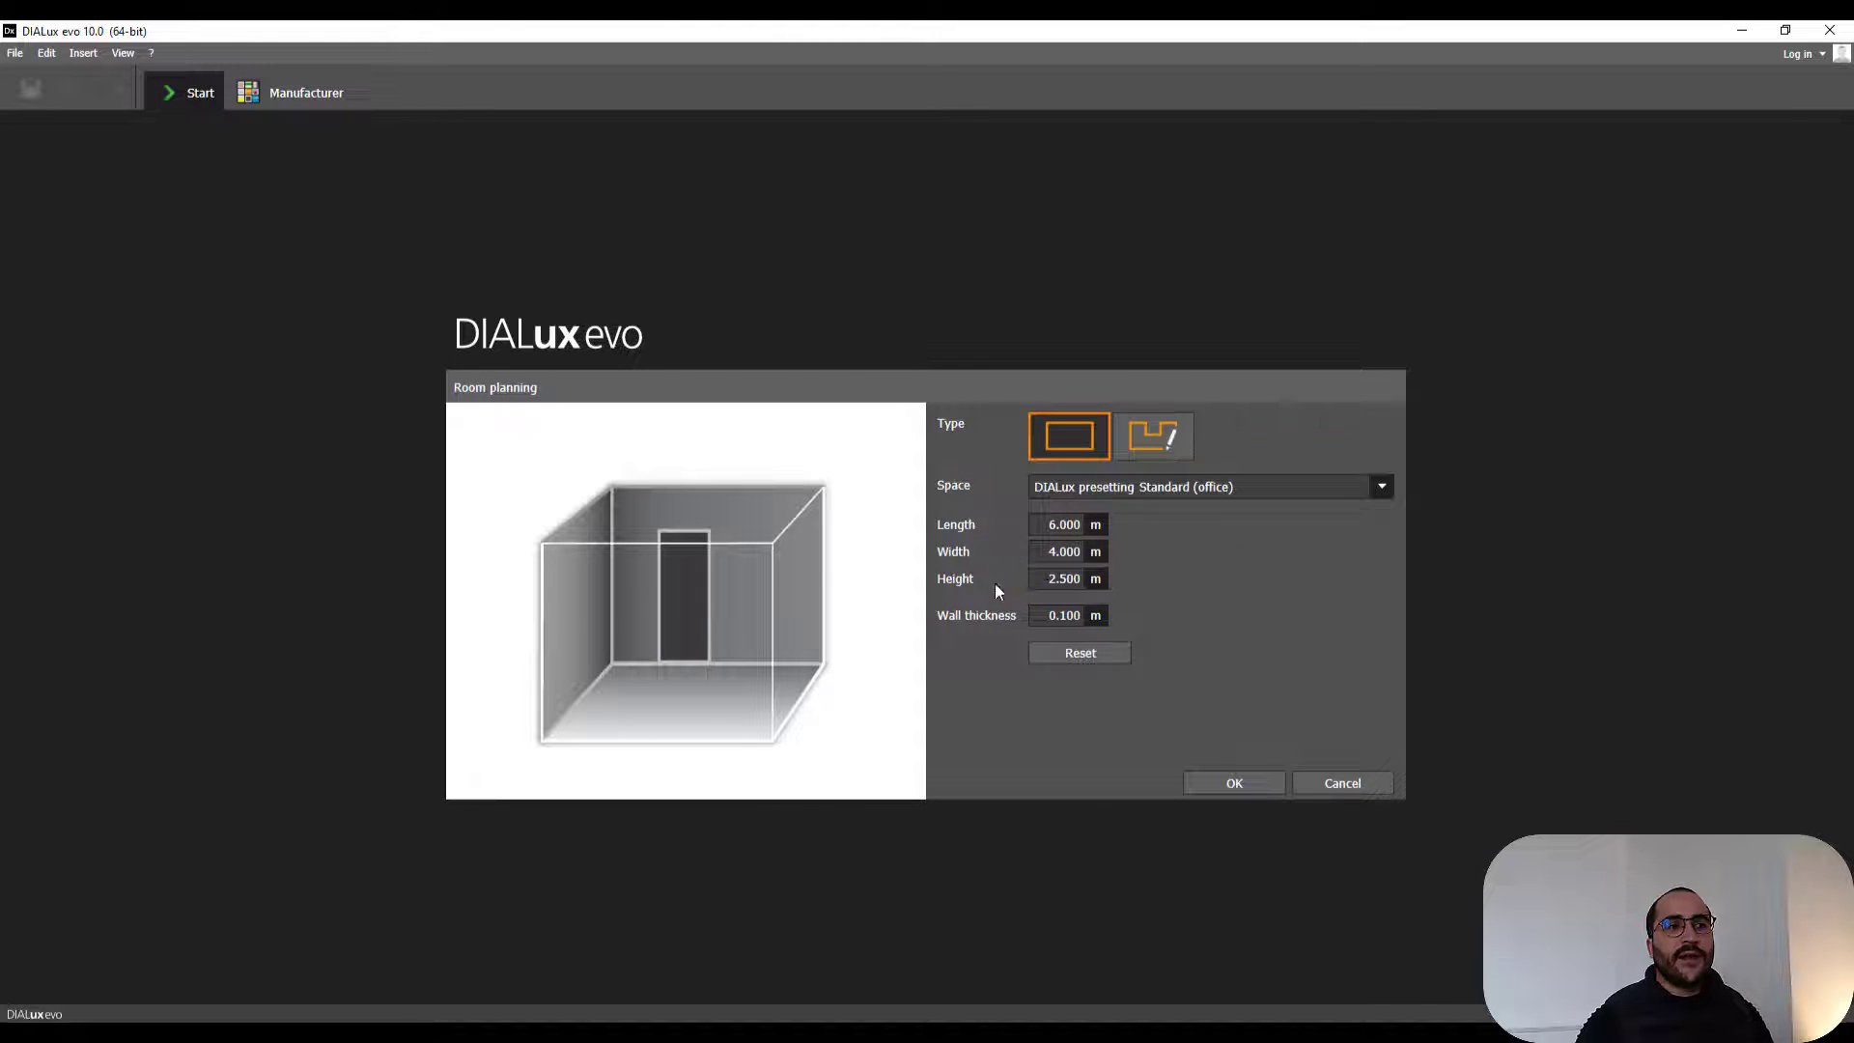
pyautogui.click(1143, 491)
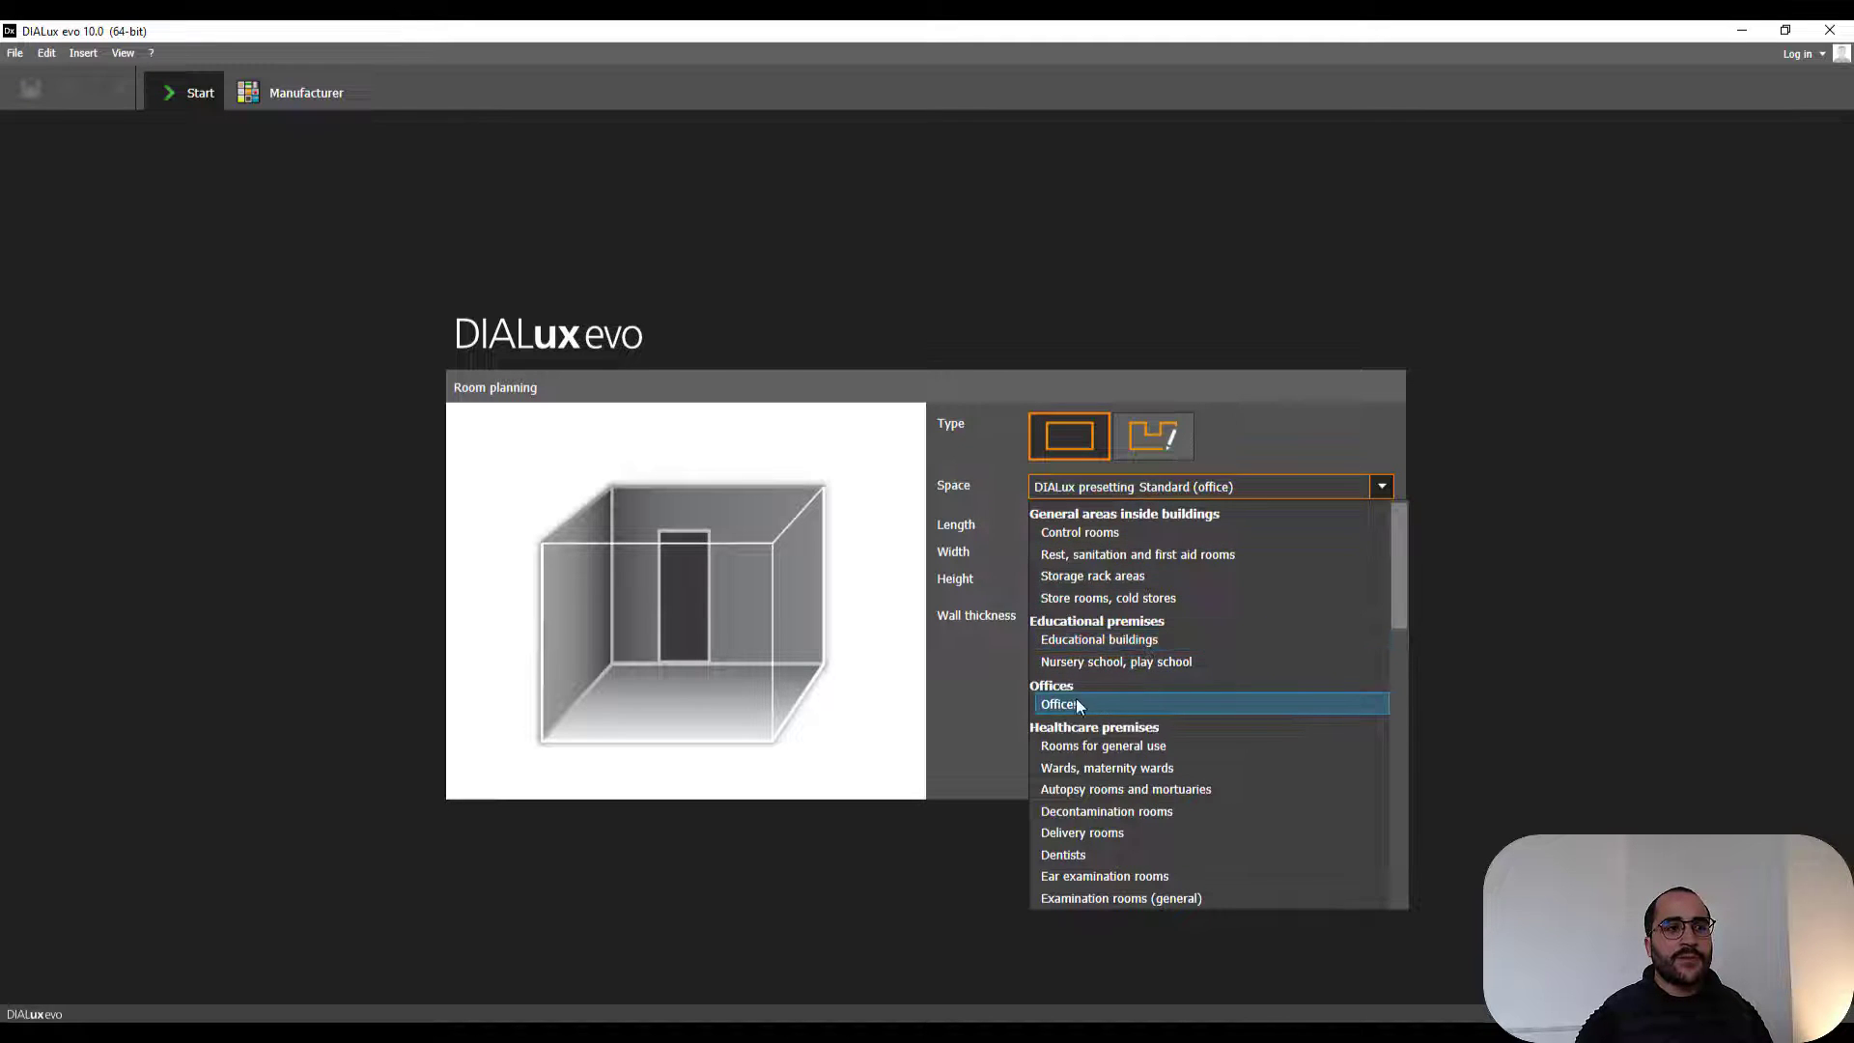
pyautogui.click(1079, 706)
pyautogui.click(1110, 519)
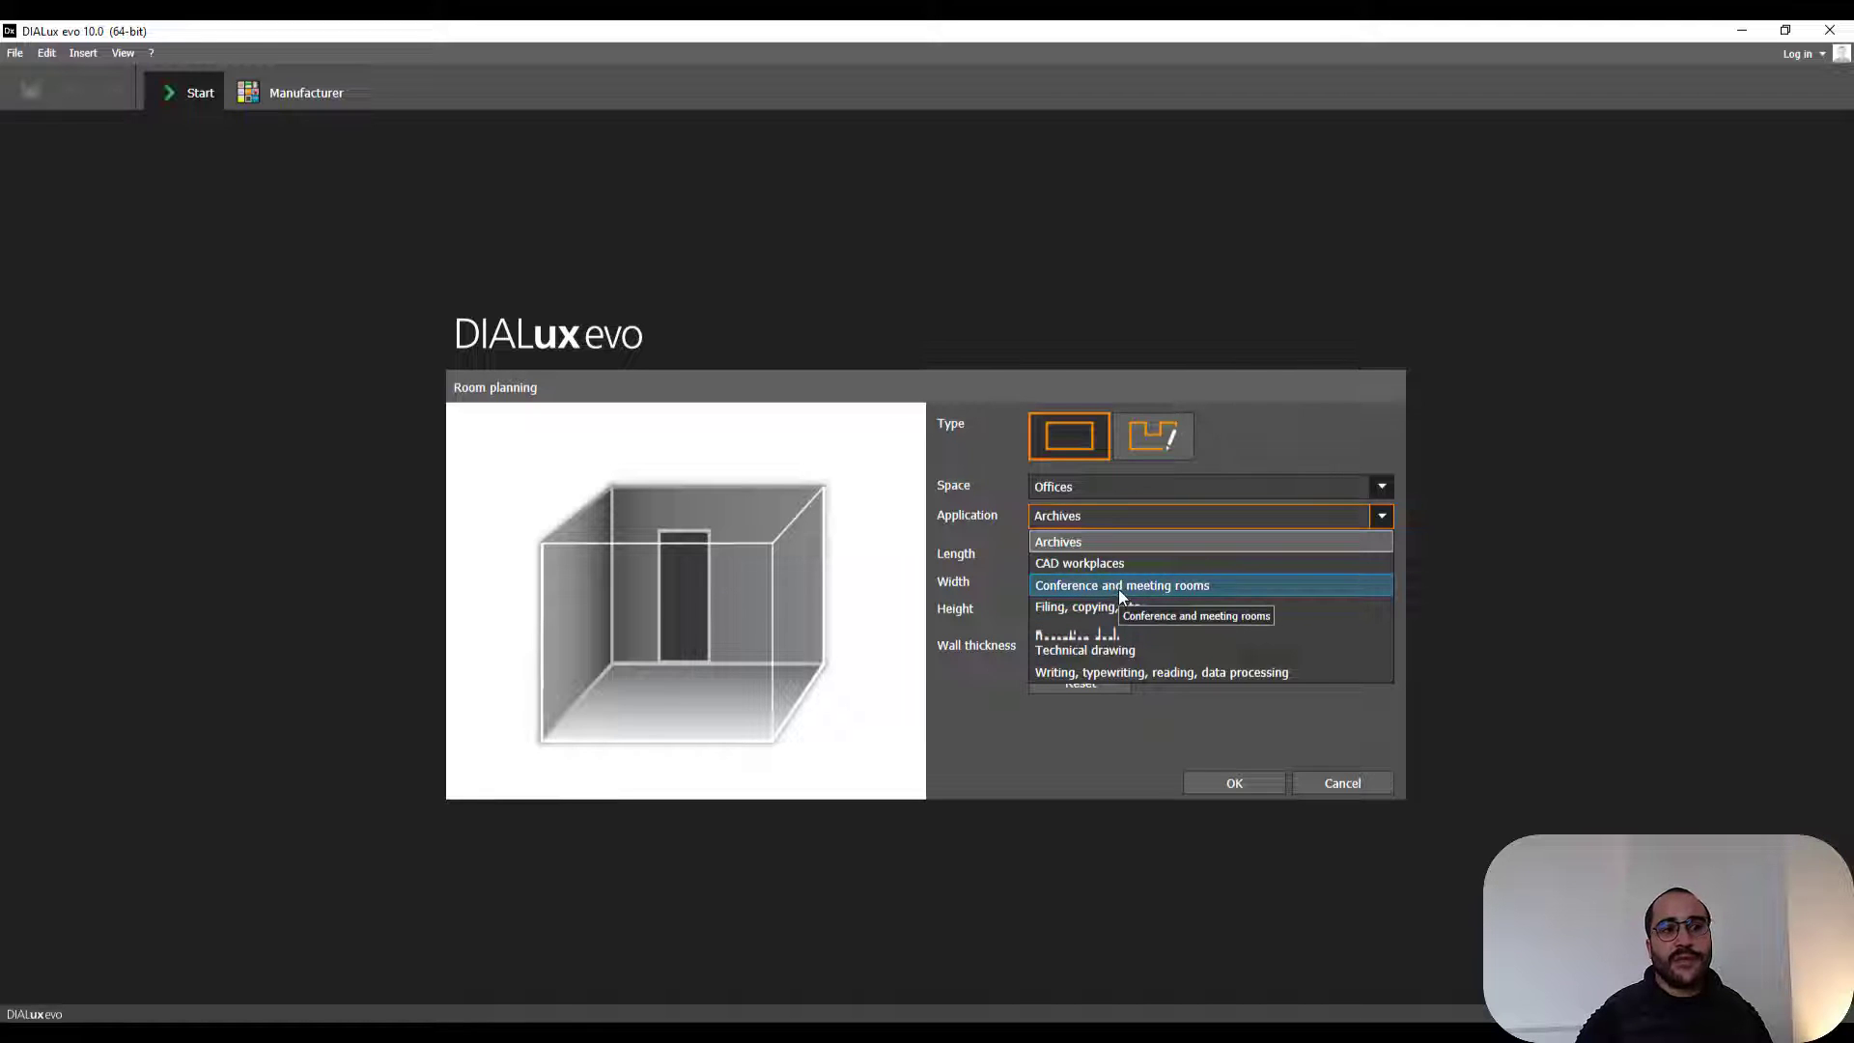
pyautogui.click(1118, 586)
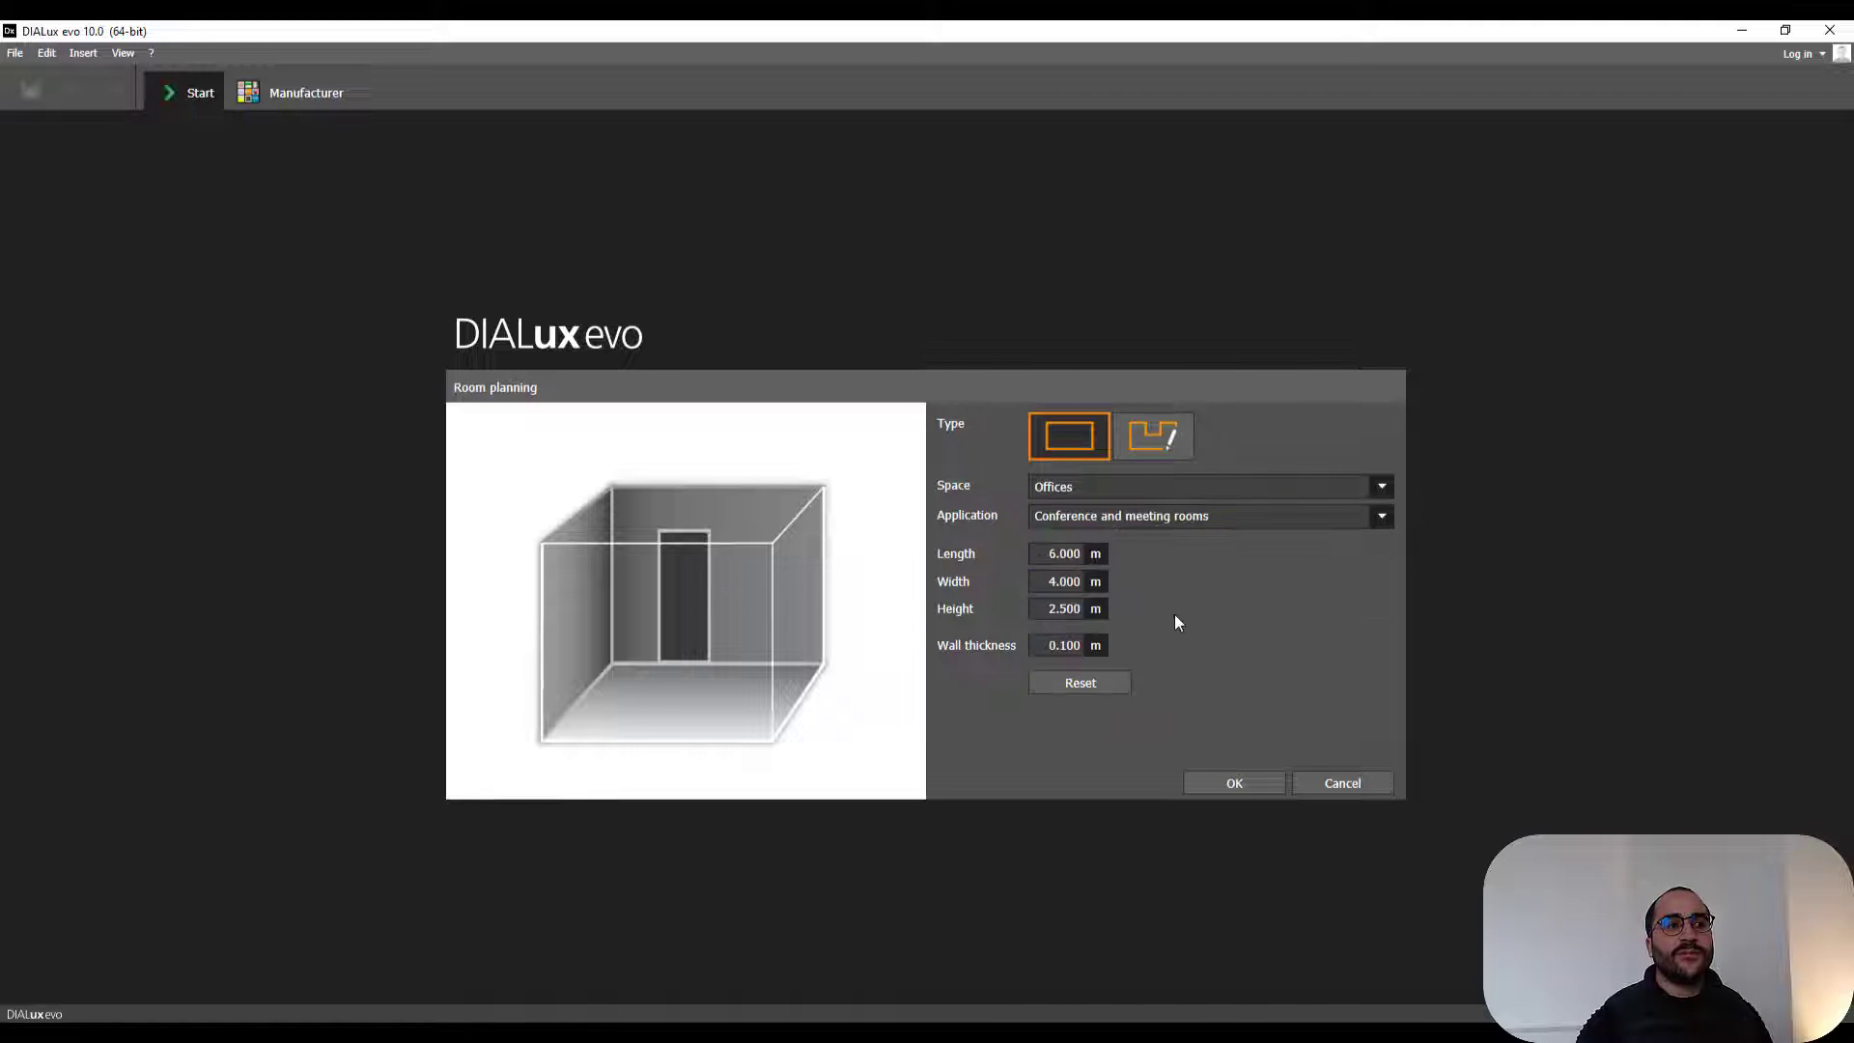
pyautogui.click(1250, 779)
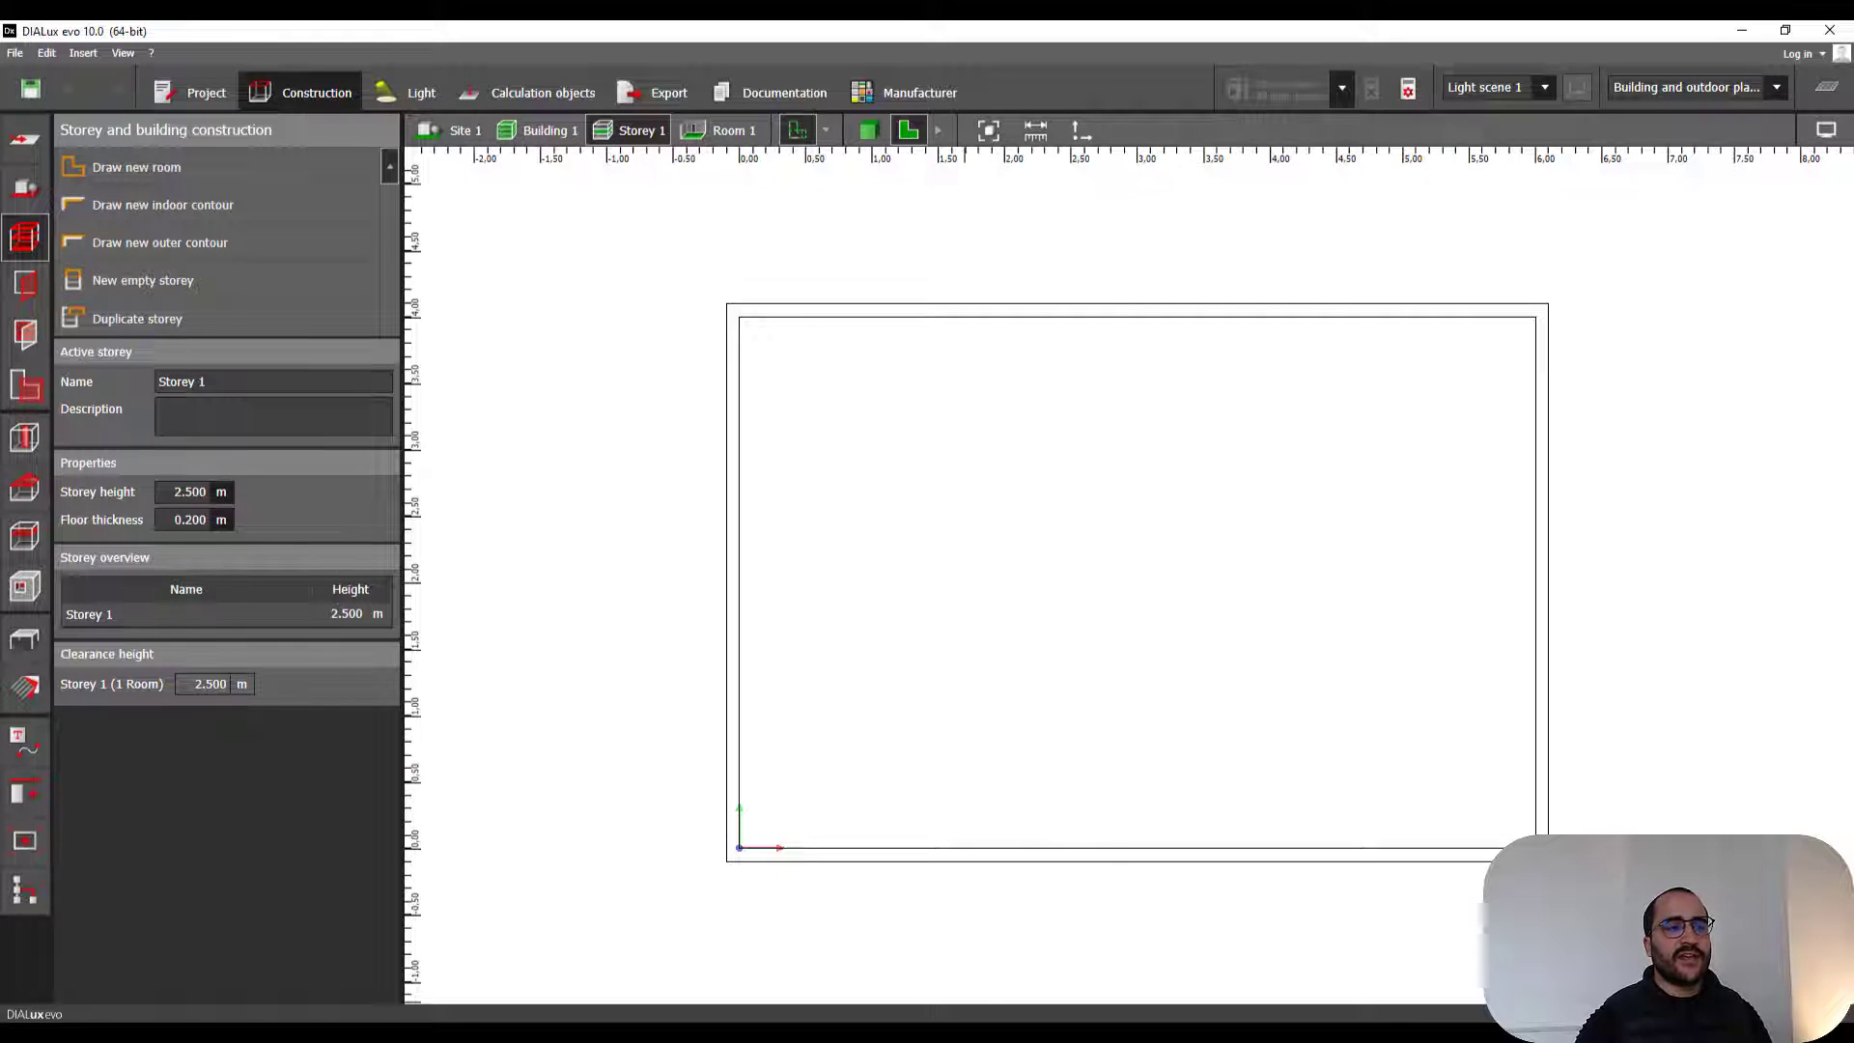
pyautogui.click(957, 1025)
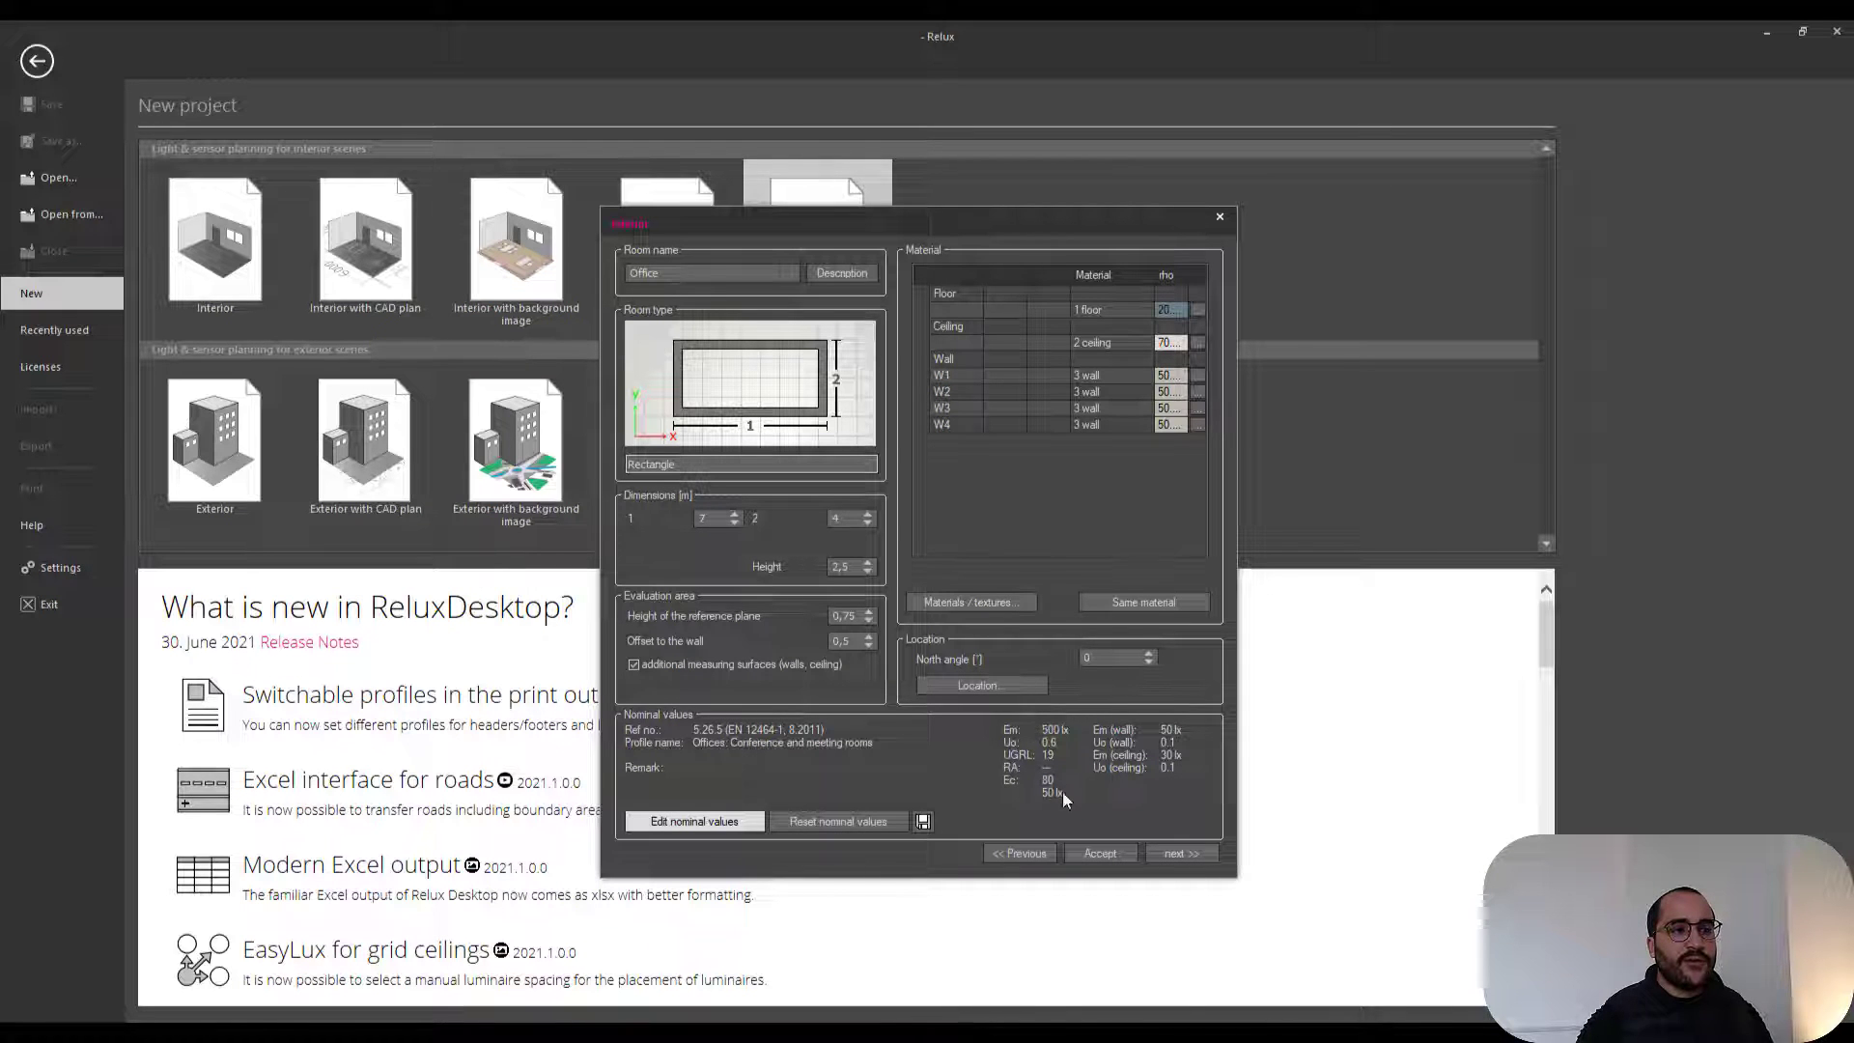
pyautogui.click(1184, 854)
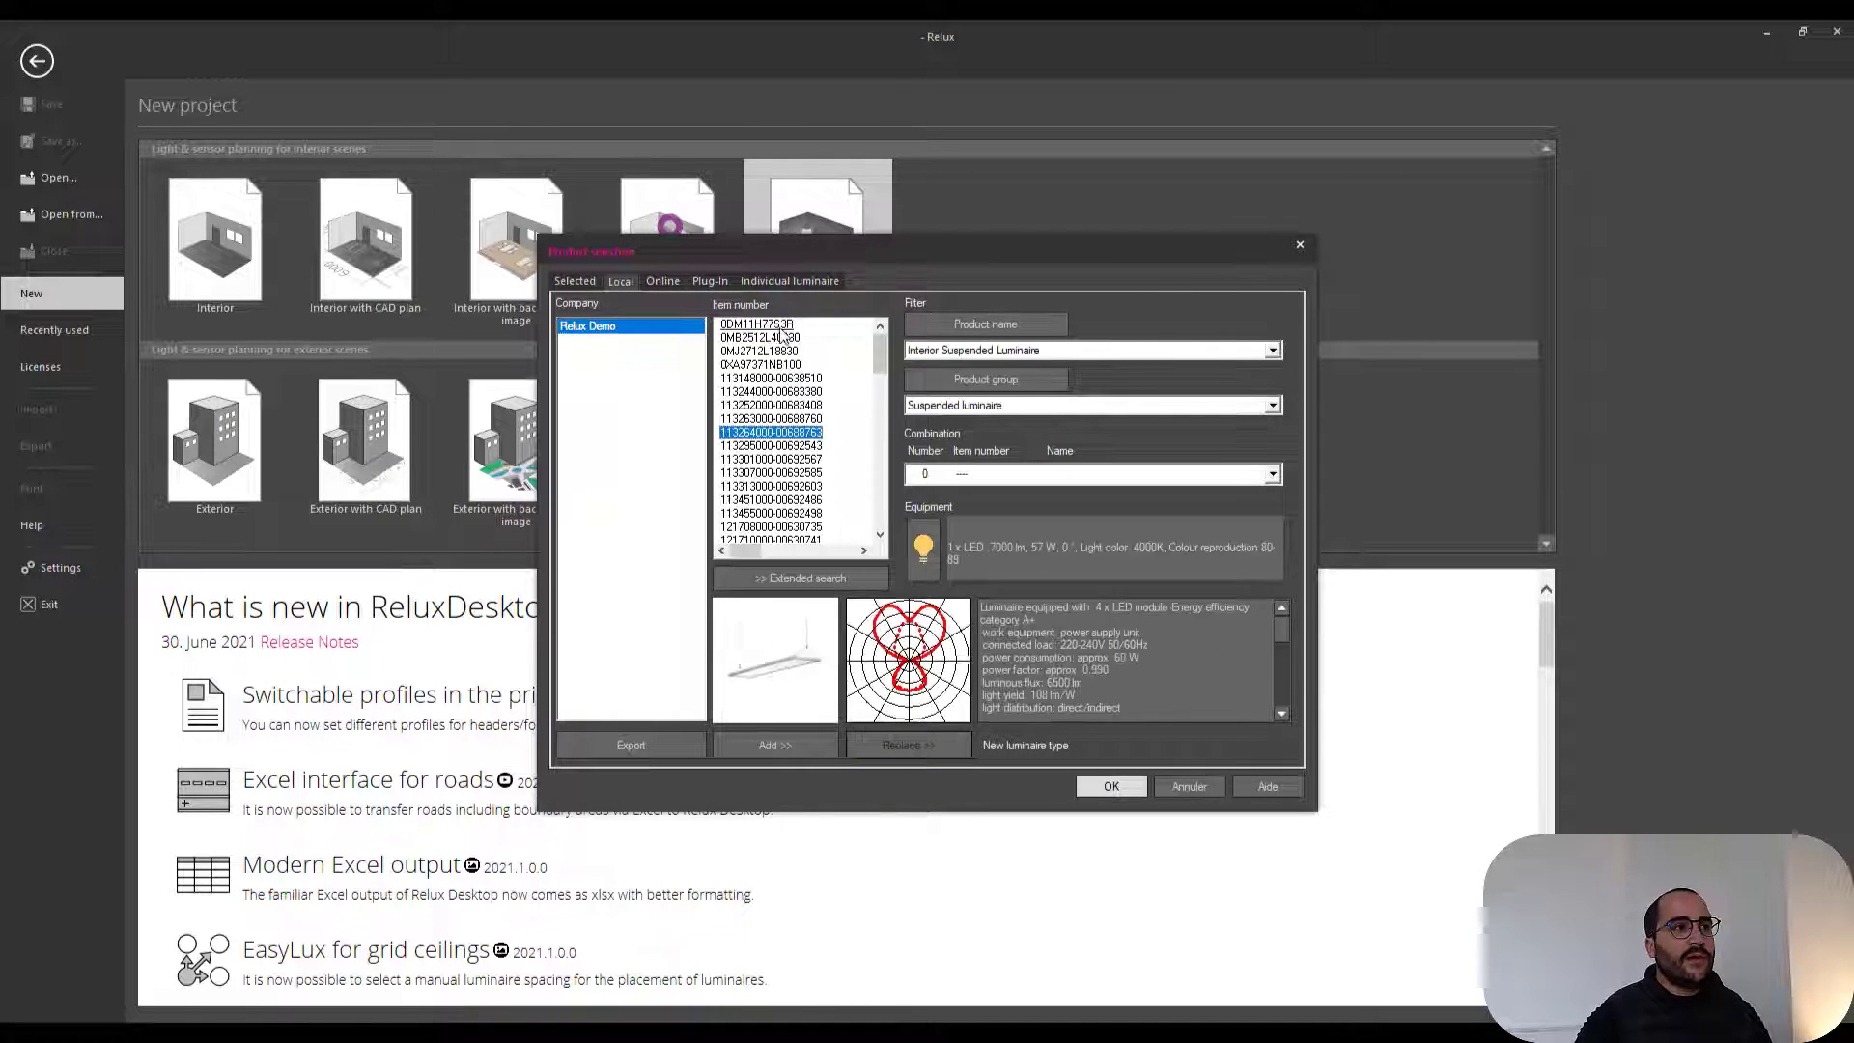
pyautogui.click(789, 419)
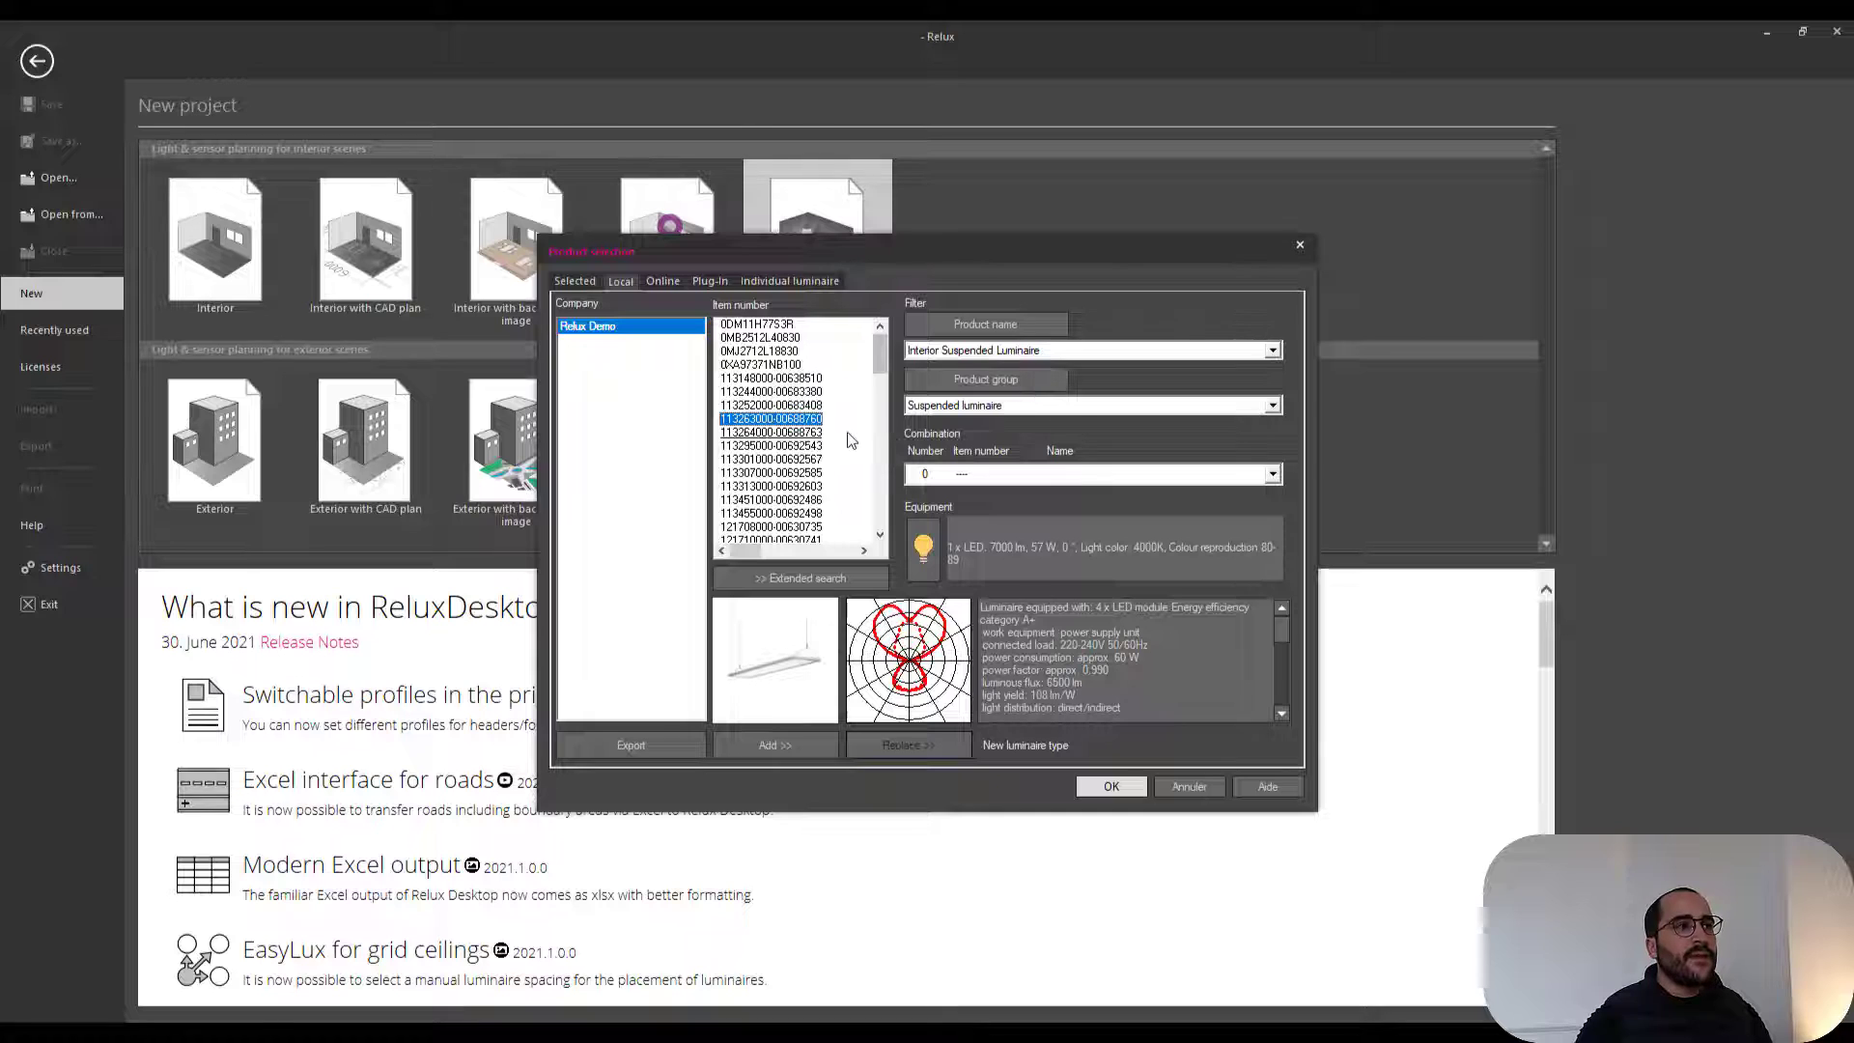
# - Browse the online luminaire manufacturers and examine several luminaires from 3F Filippi
pyautogui.click(662, 281)
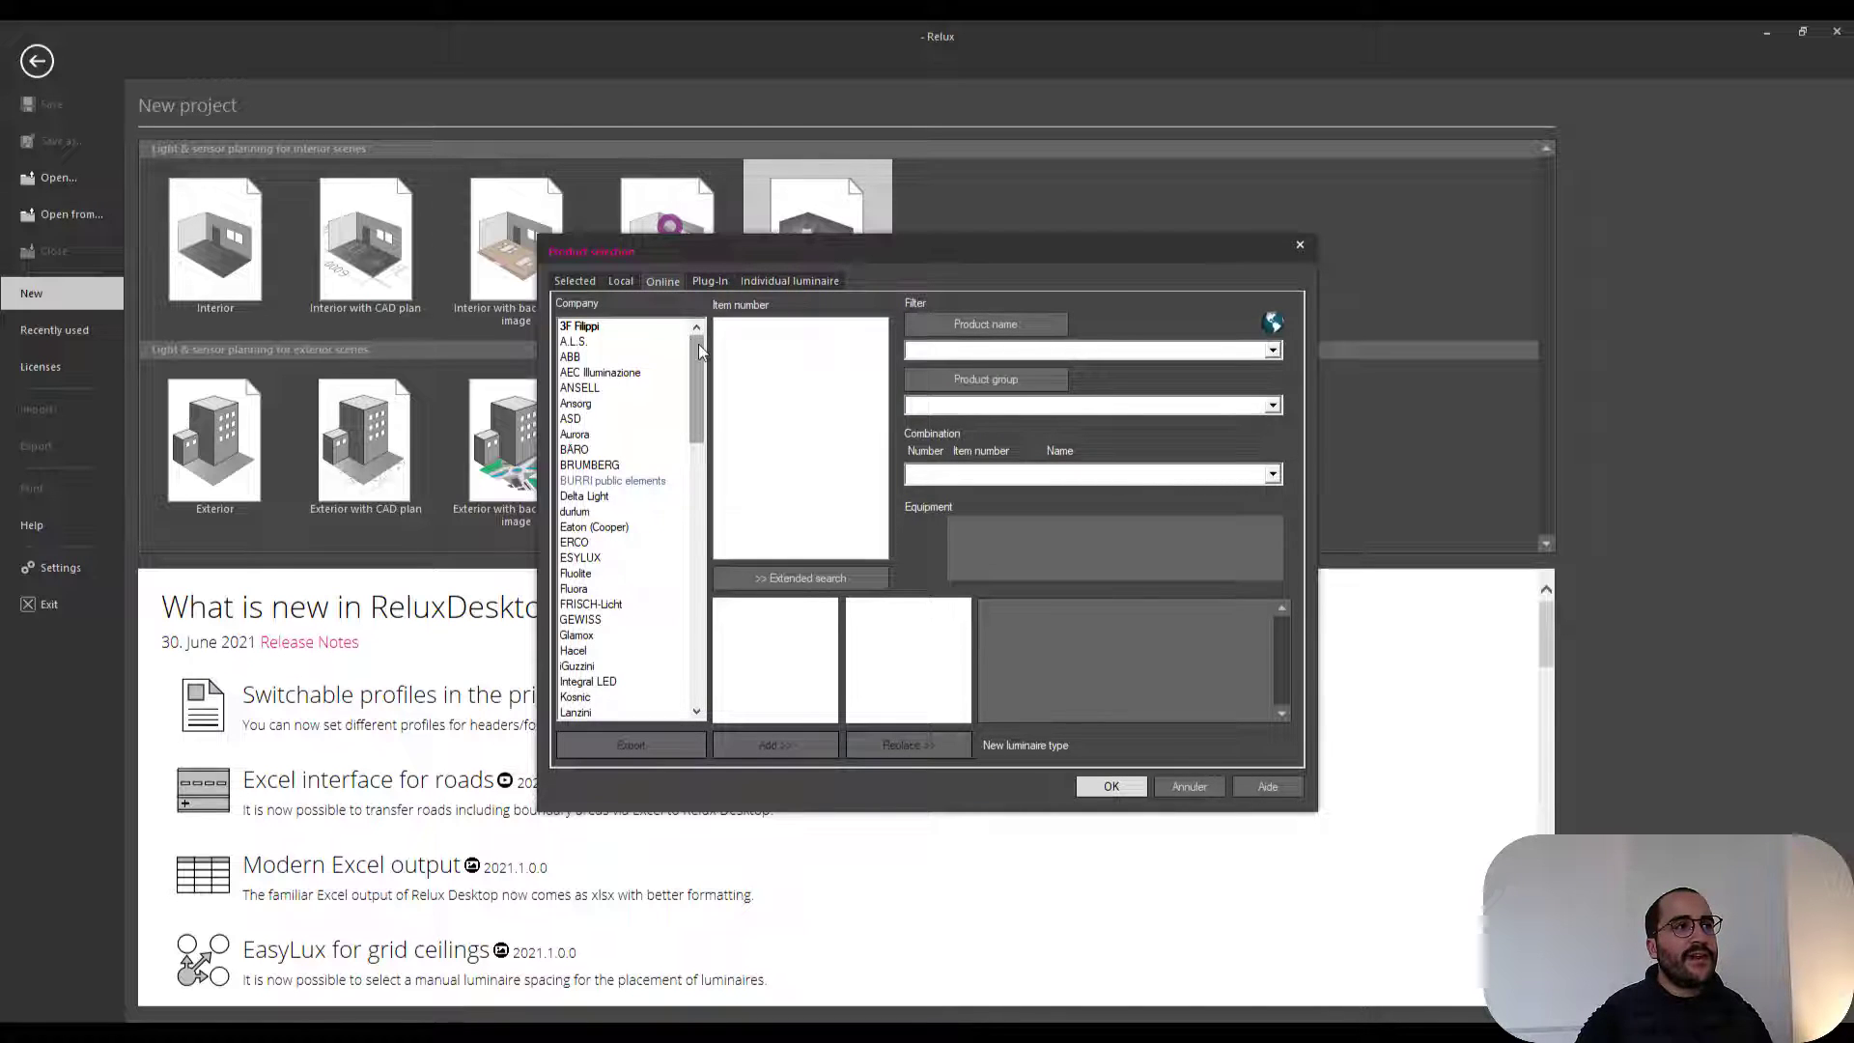
pyautogui.moveTo(698, 344); pyautogui.dragTo(710, 411)
pyautogui.click(587, 329)
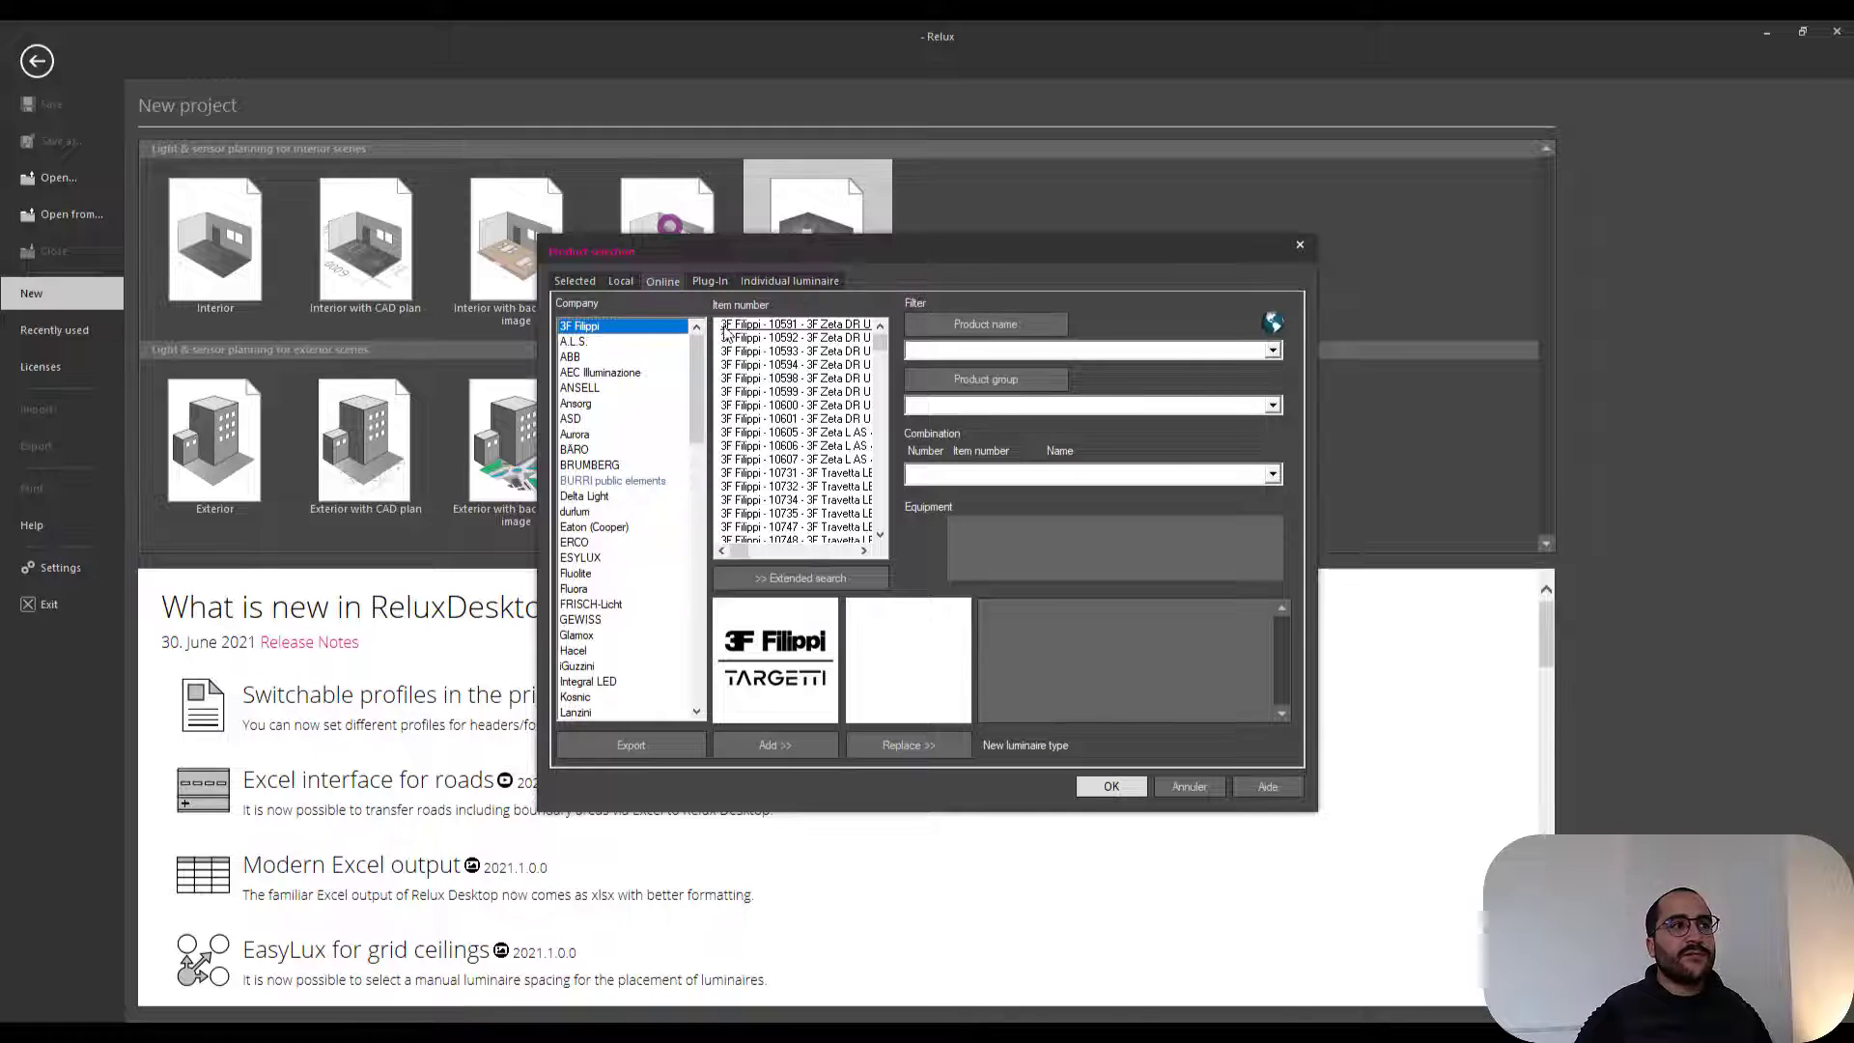
pyautogui.click(726, 328)
pyautogui.click(747, 338)
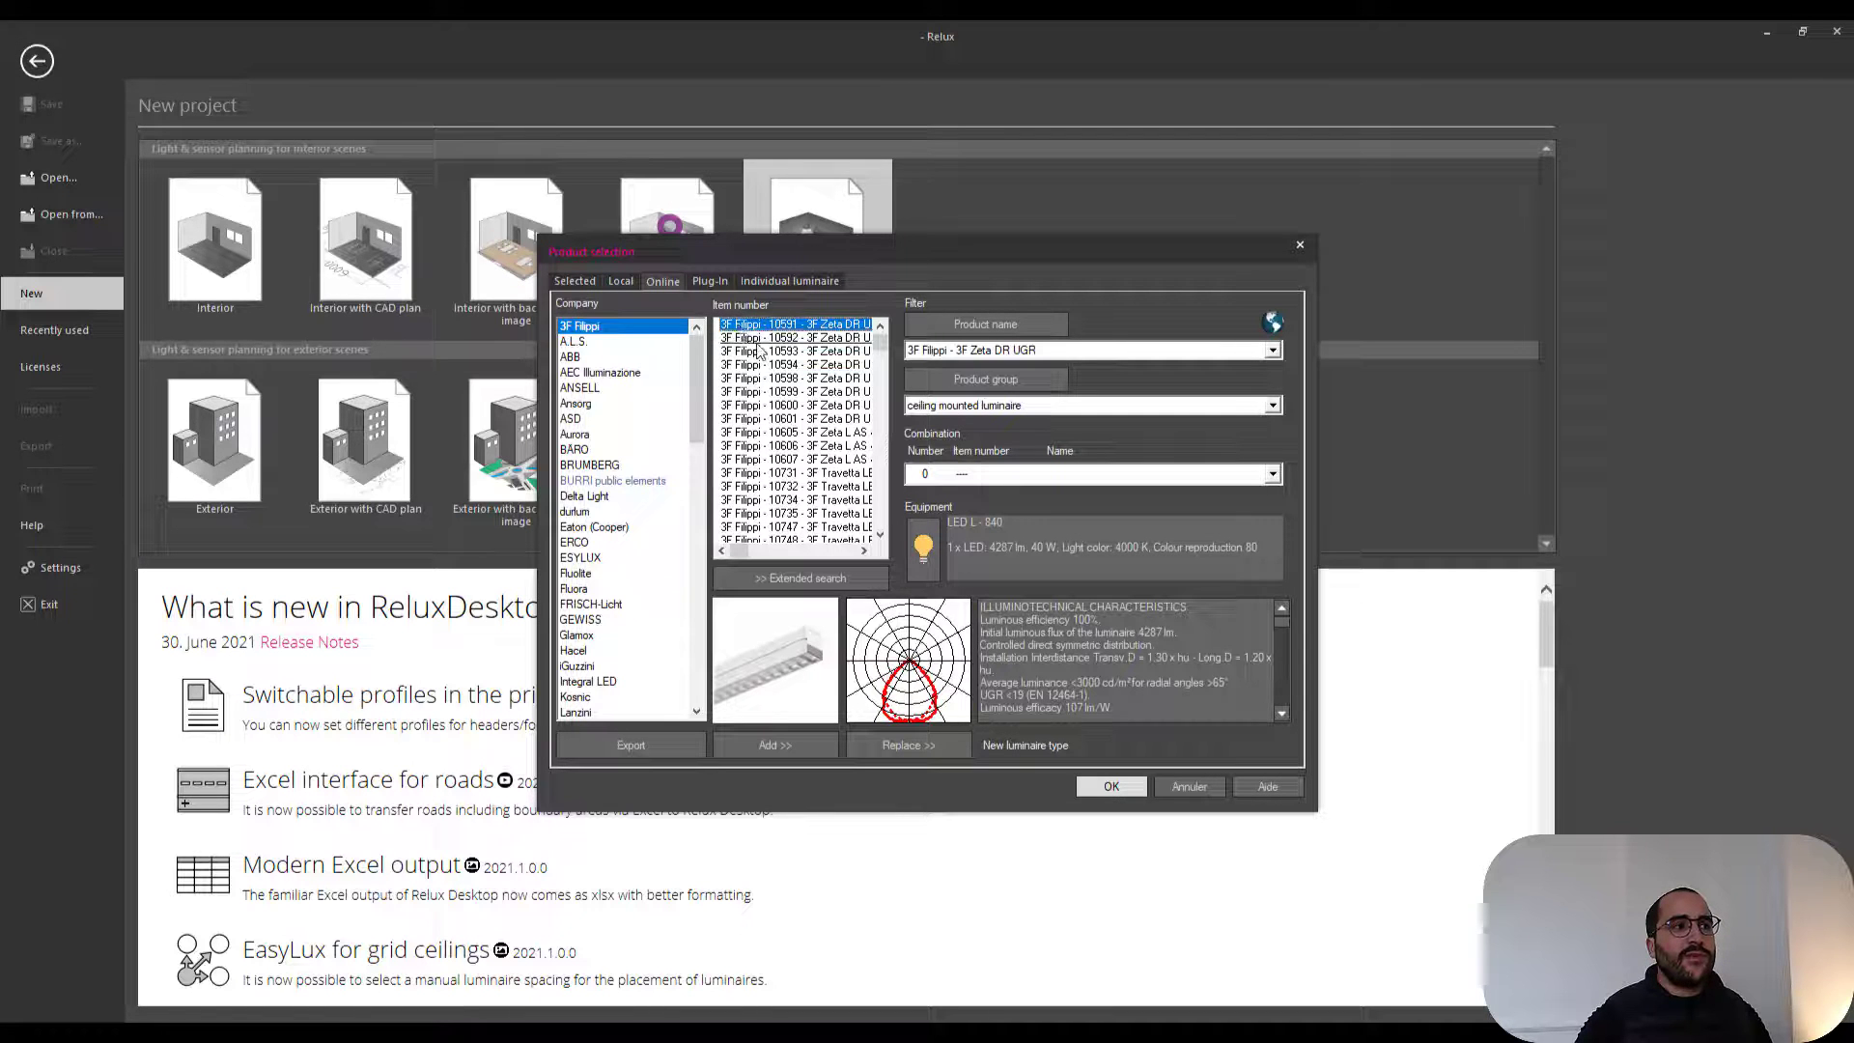
pyautogui.click(761, 392)
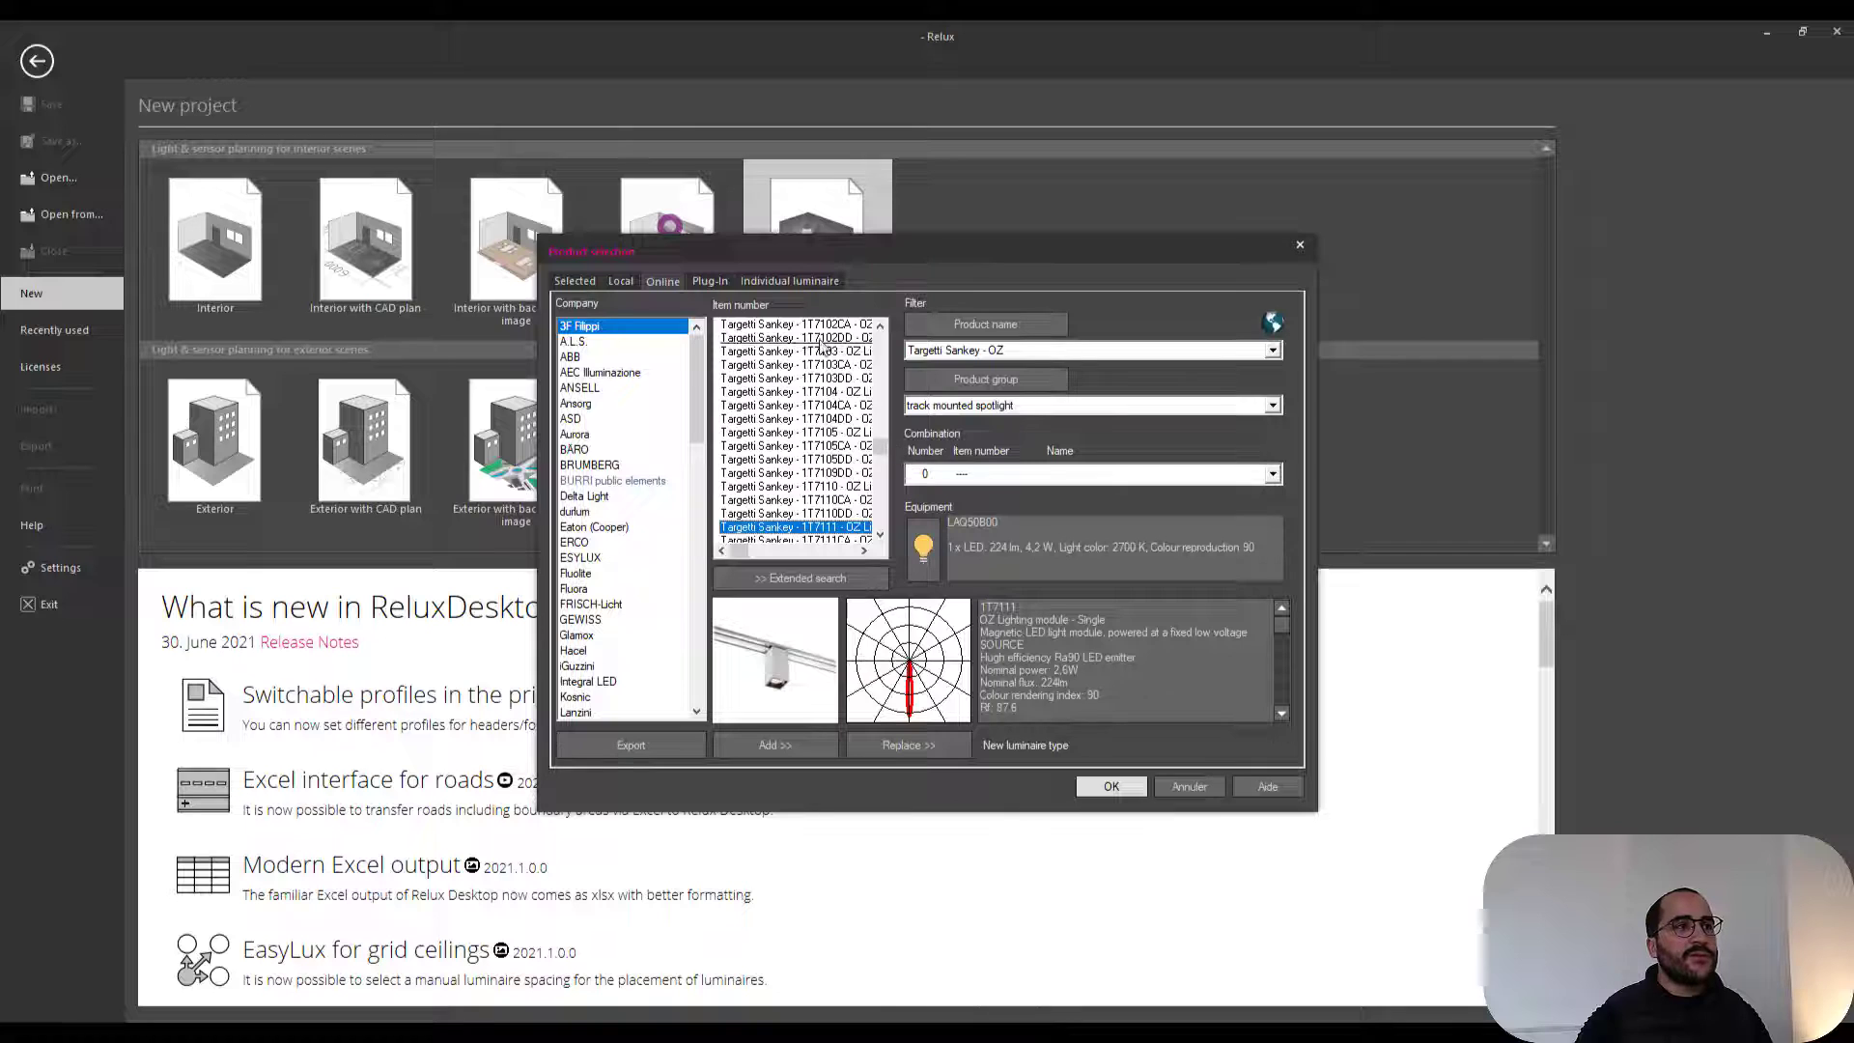
# - Examine the plug-in catalogue options and the individual luminaire import from an LDC file
pyautogui.click(705, 286)
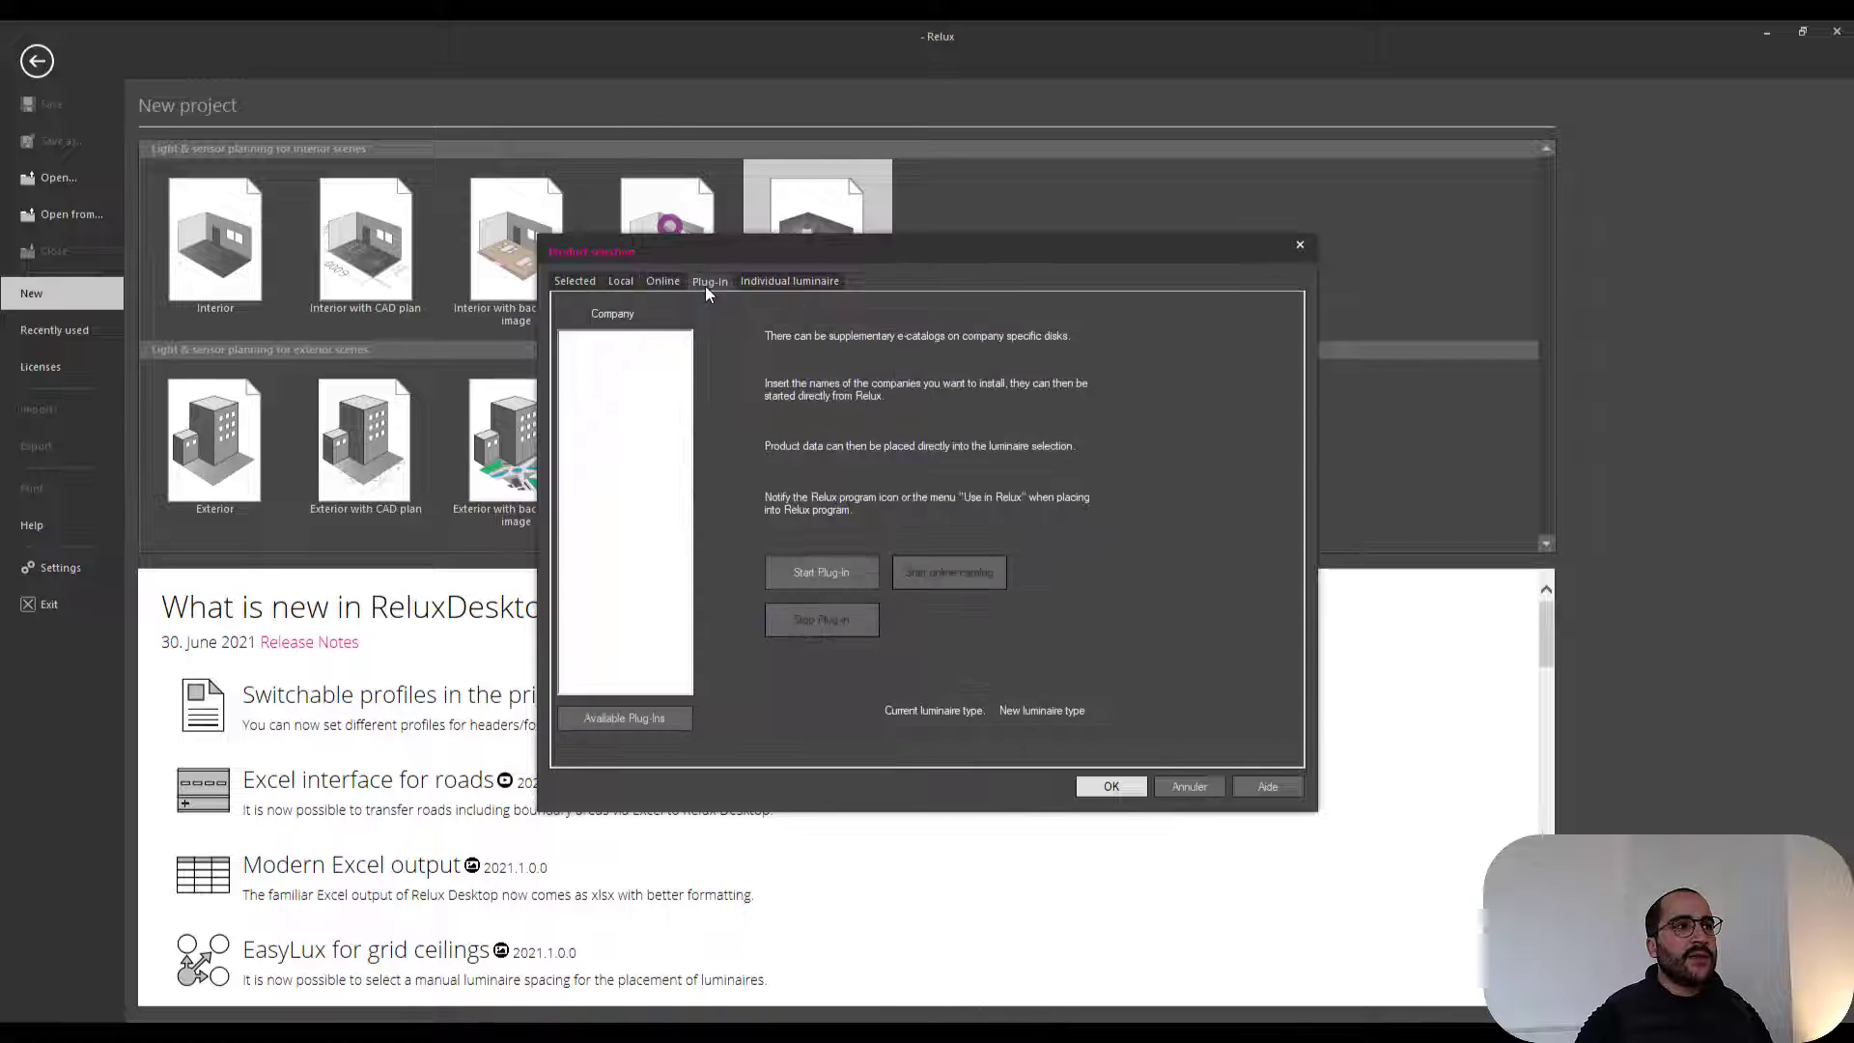
pyautogui.click(803, 280)
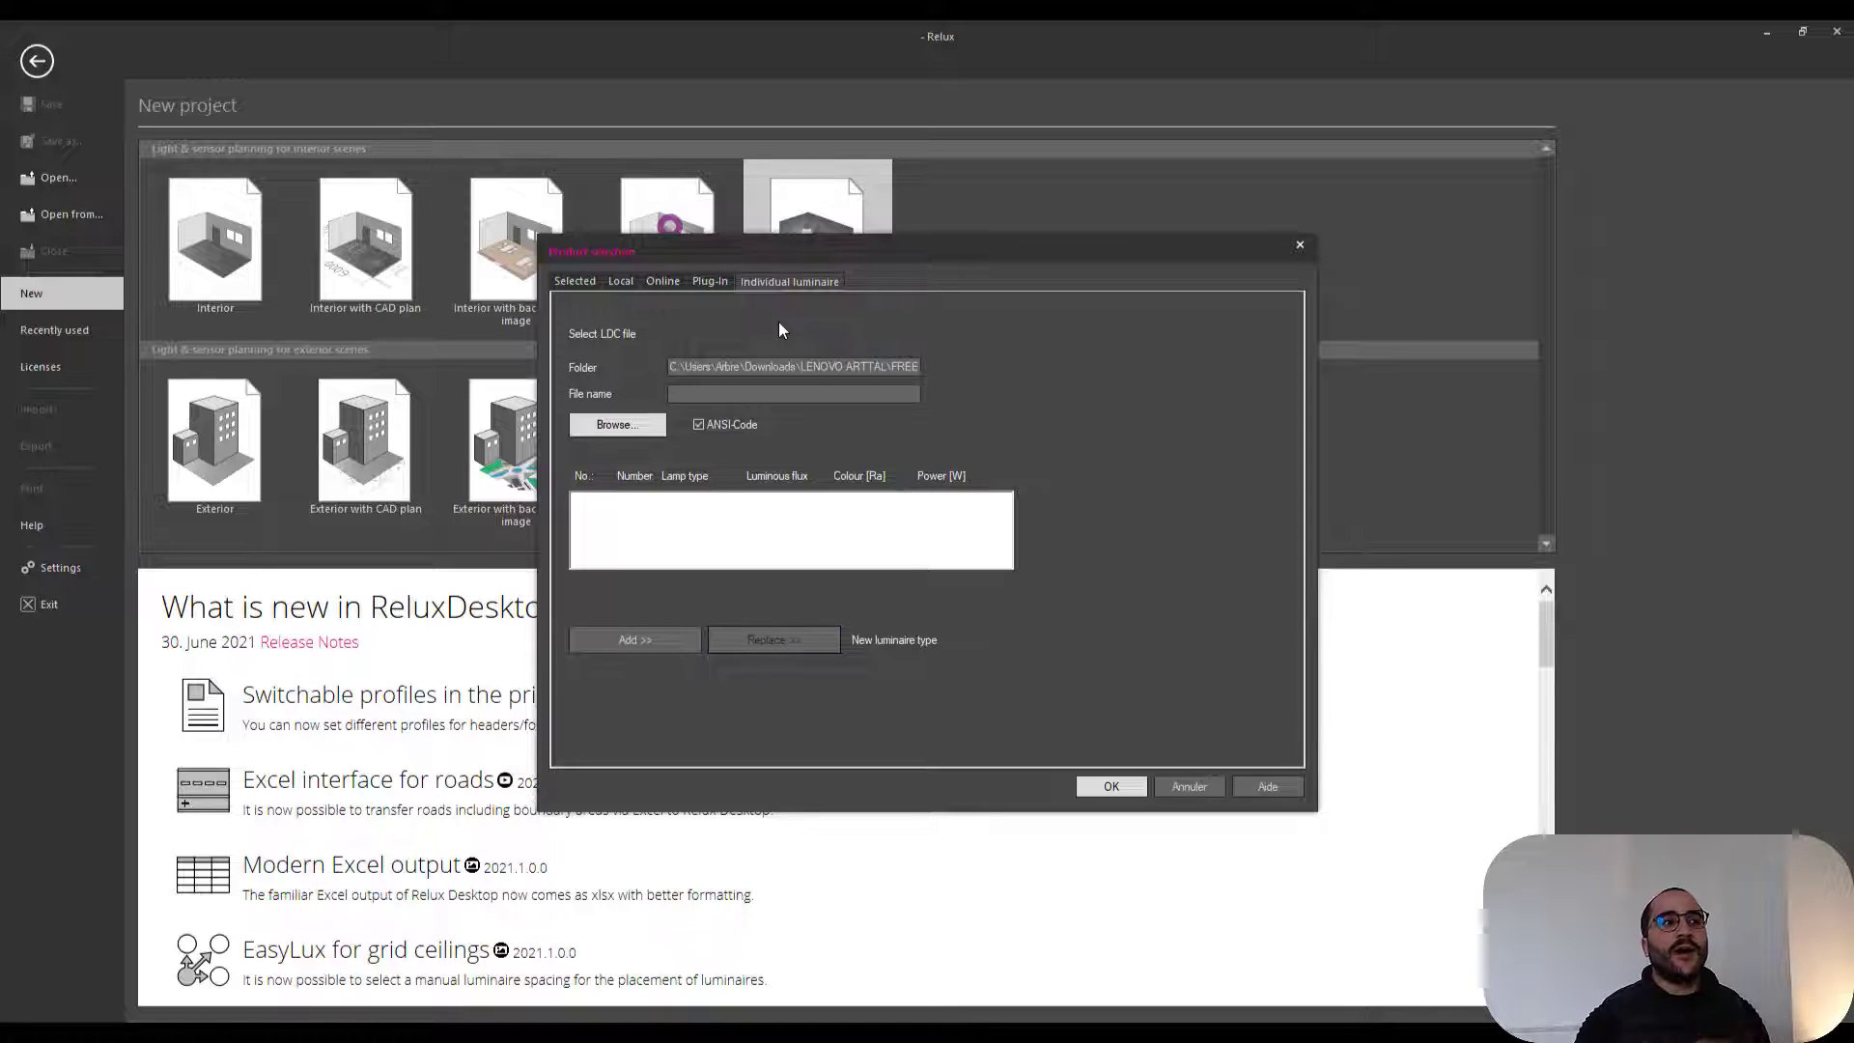
pyautogui.click(659, 282)
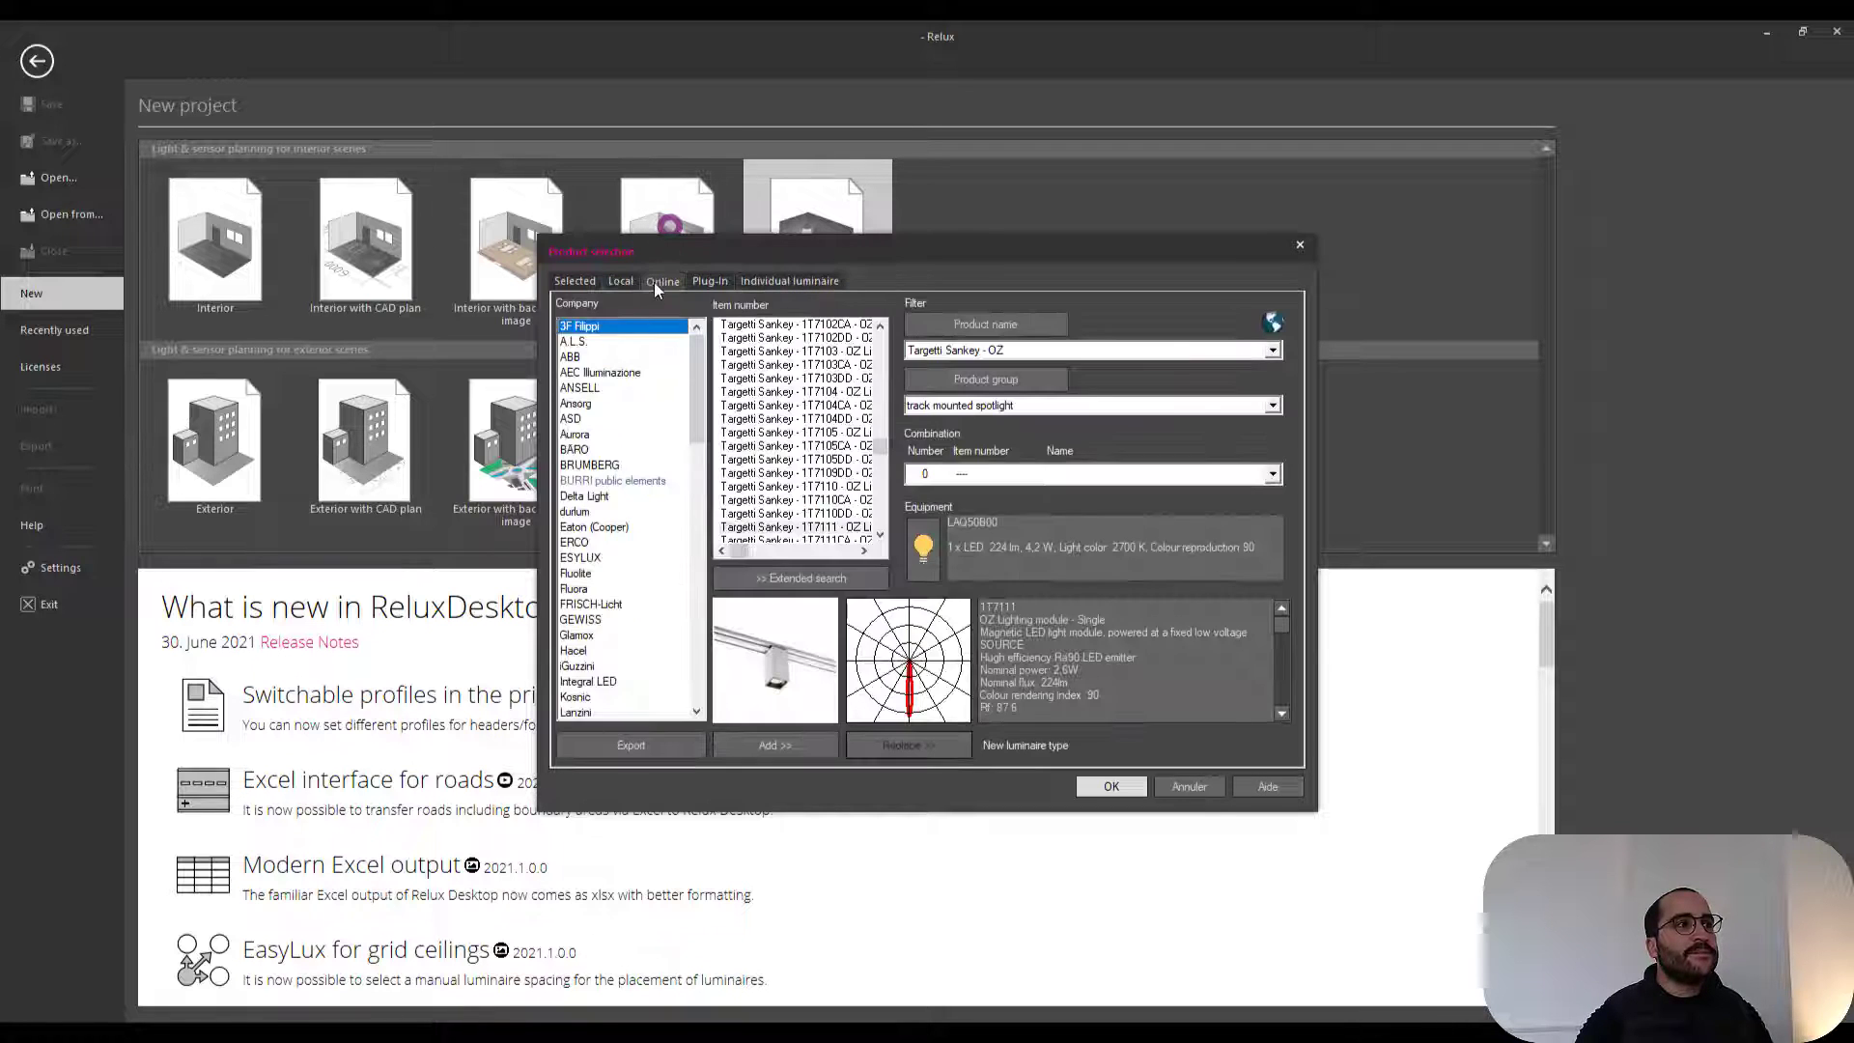
pyautogui.click(630, 282)
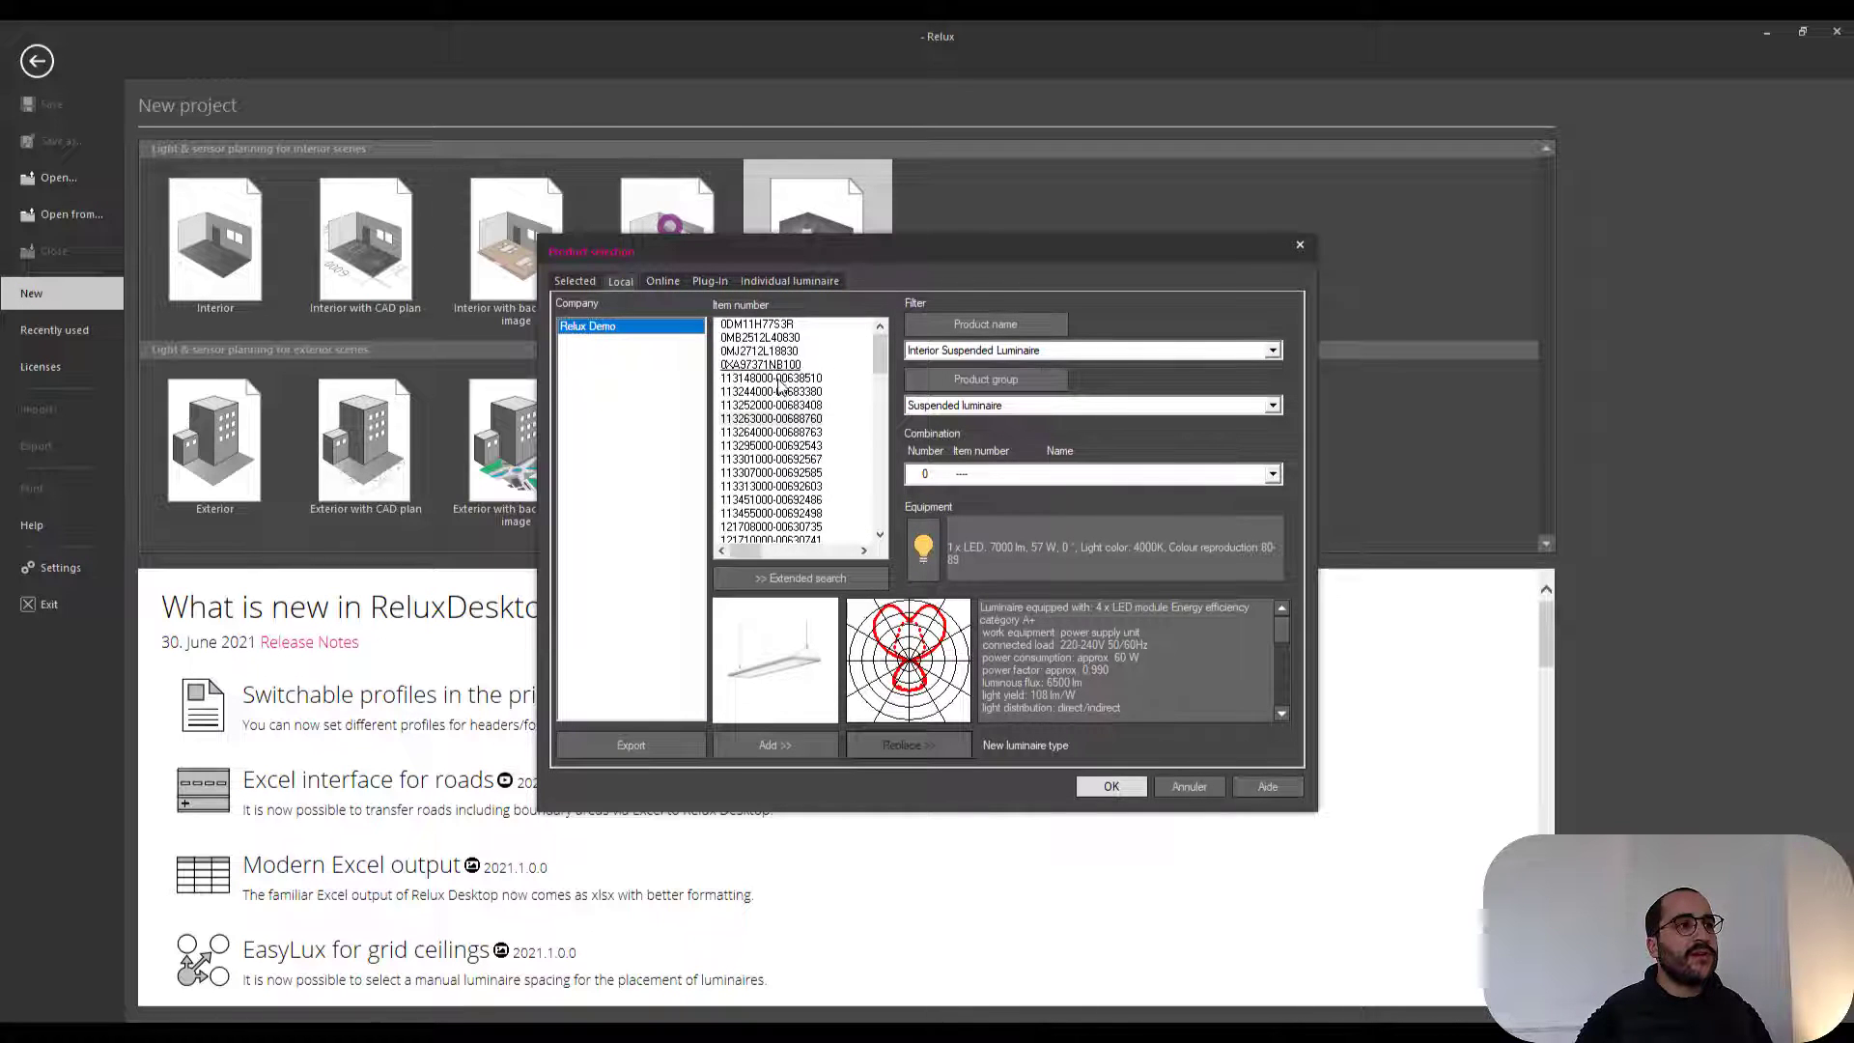
pyautogui.click(782, 422)
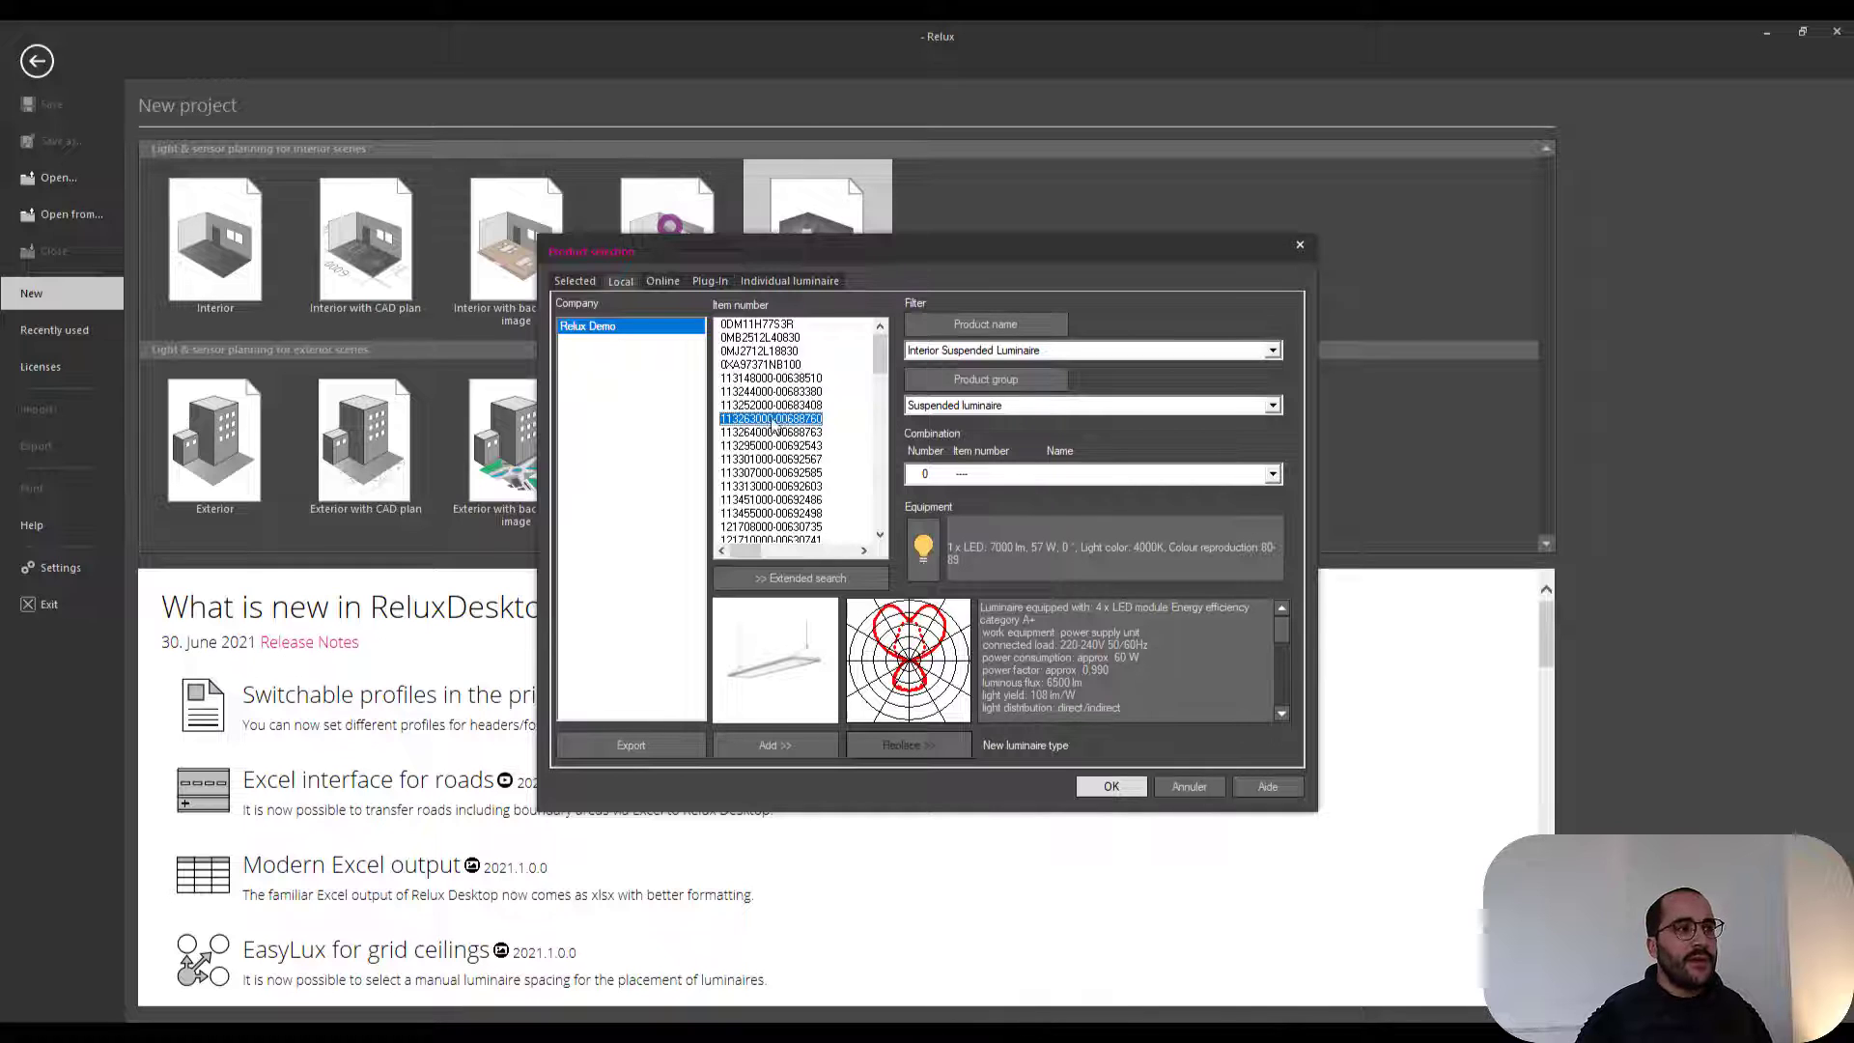
pyautogui.click(819, 748)
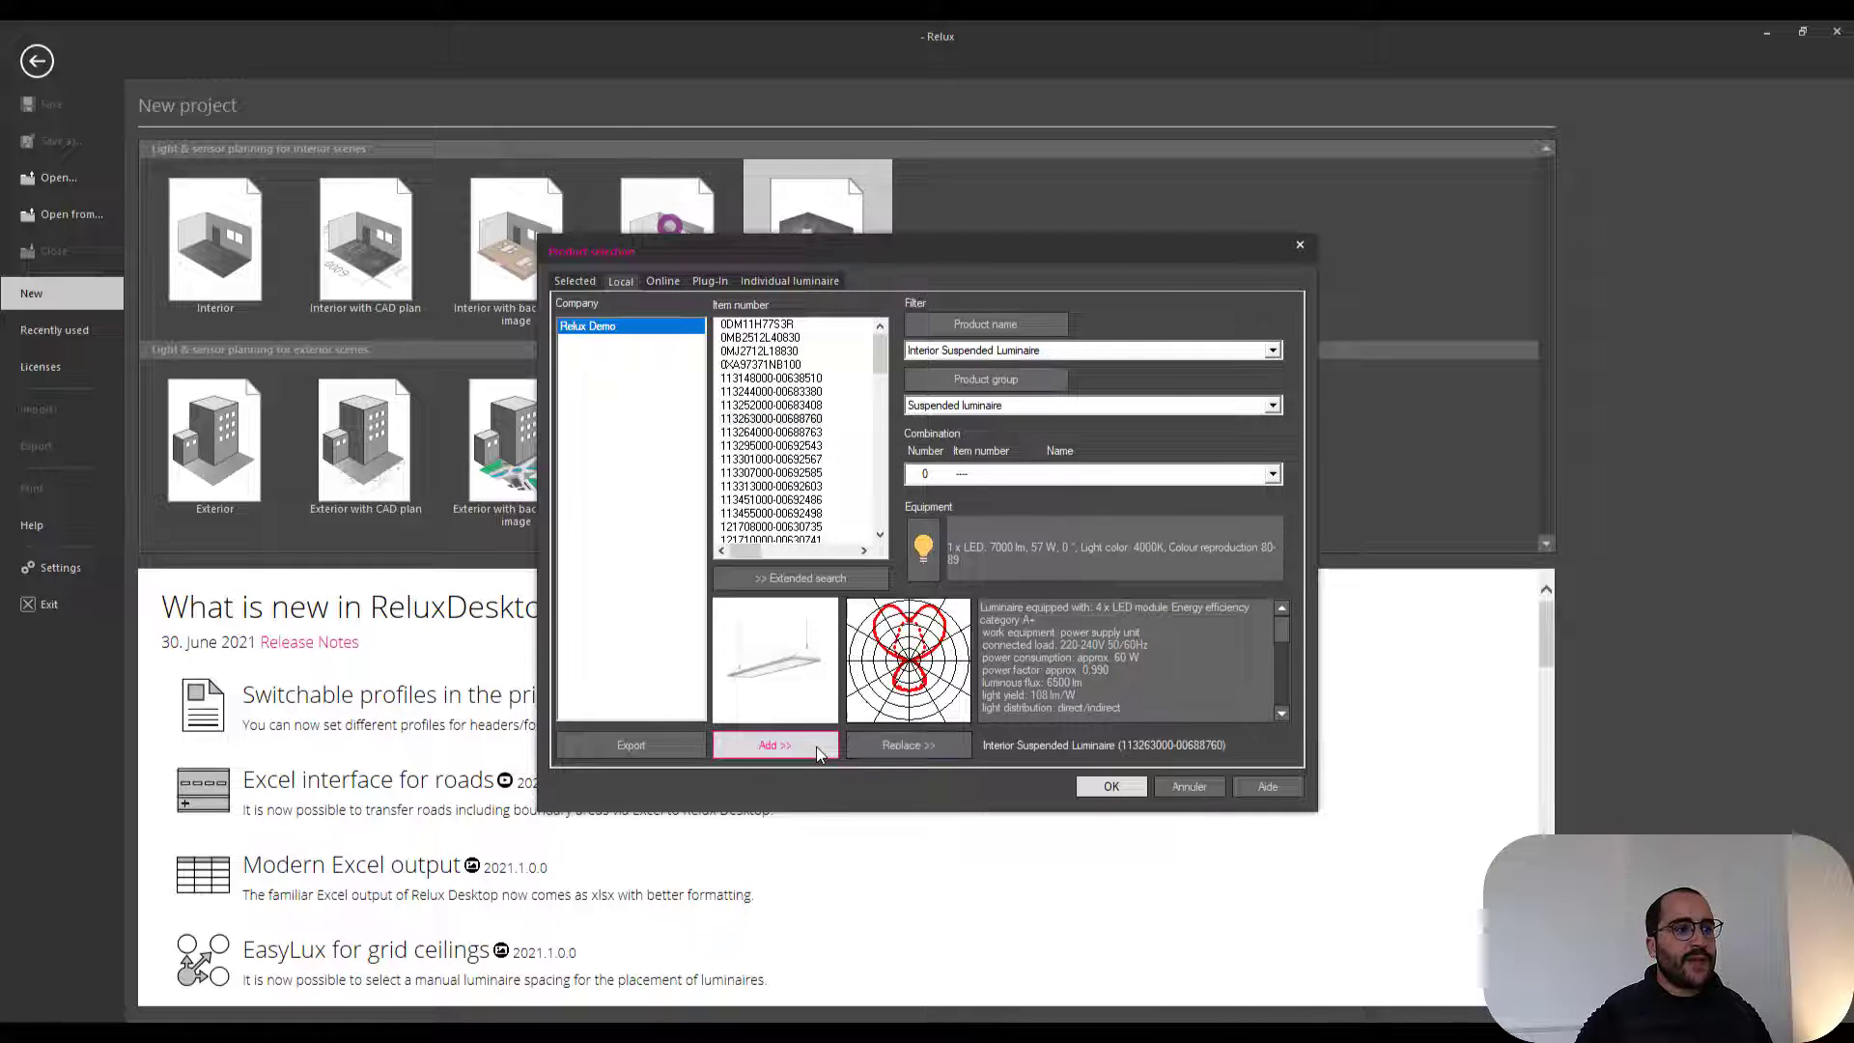
# - Examine the selected suspended luminaire's data sheet, light distribution curve, CAD drawing and photo
pyautogui.click(577, 282)
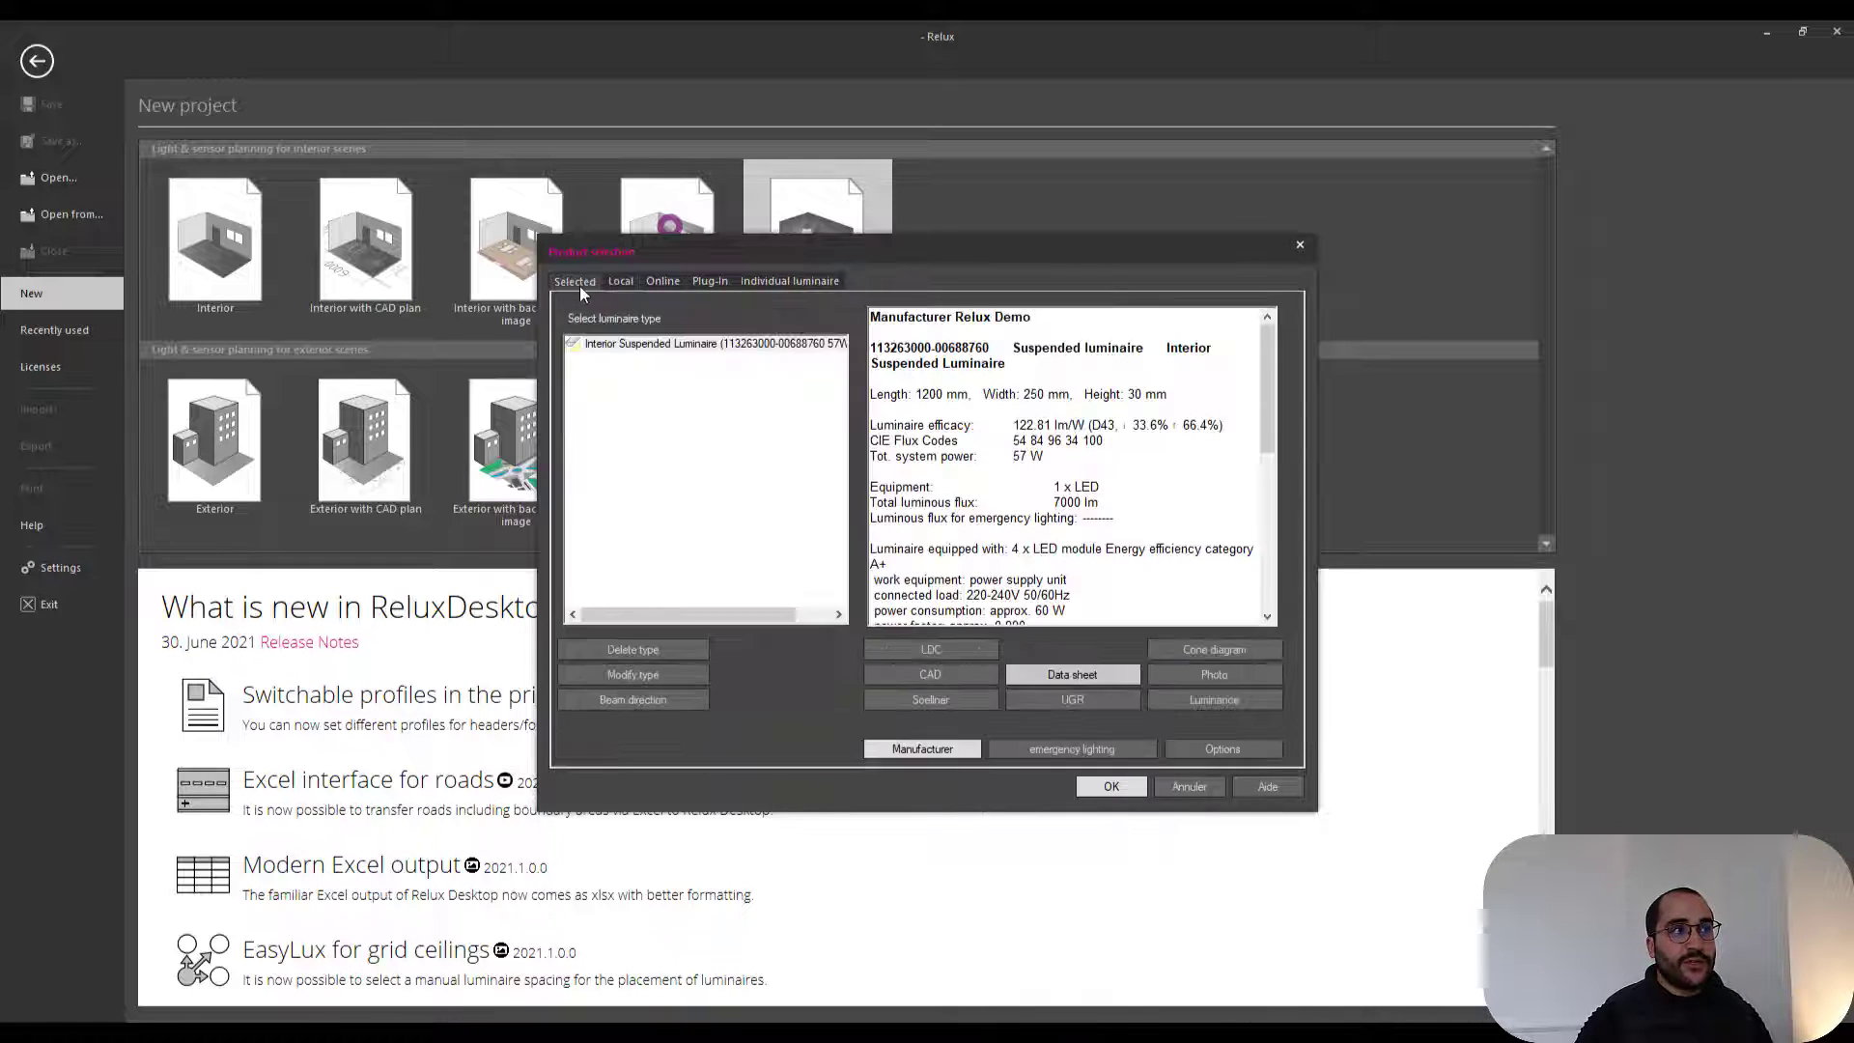
pyautogui.click(632, 345)
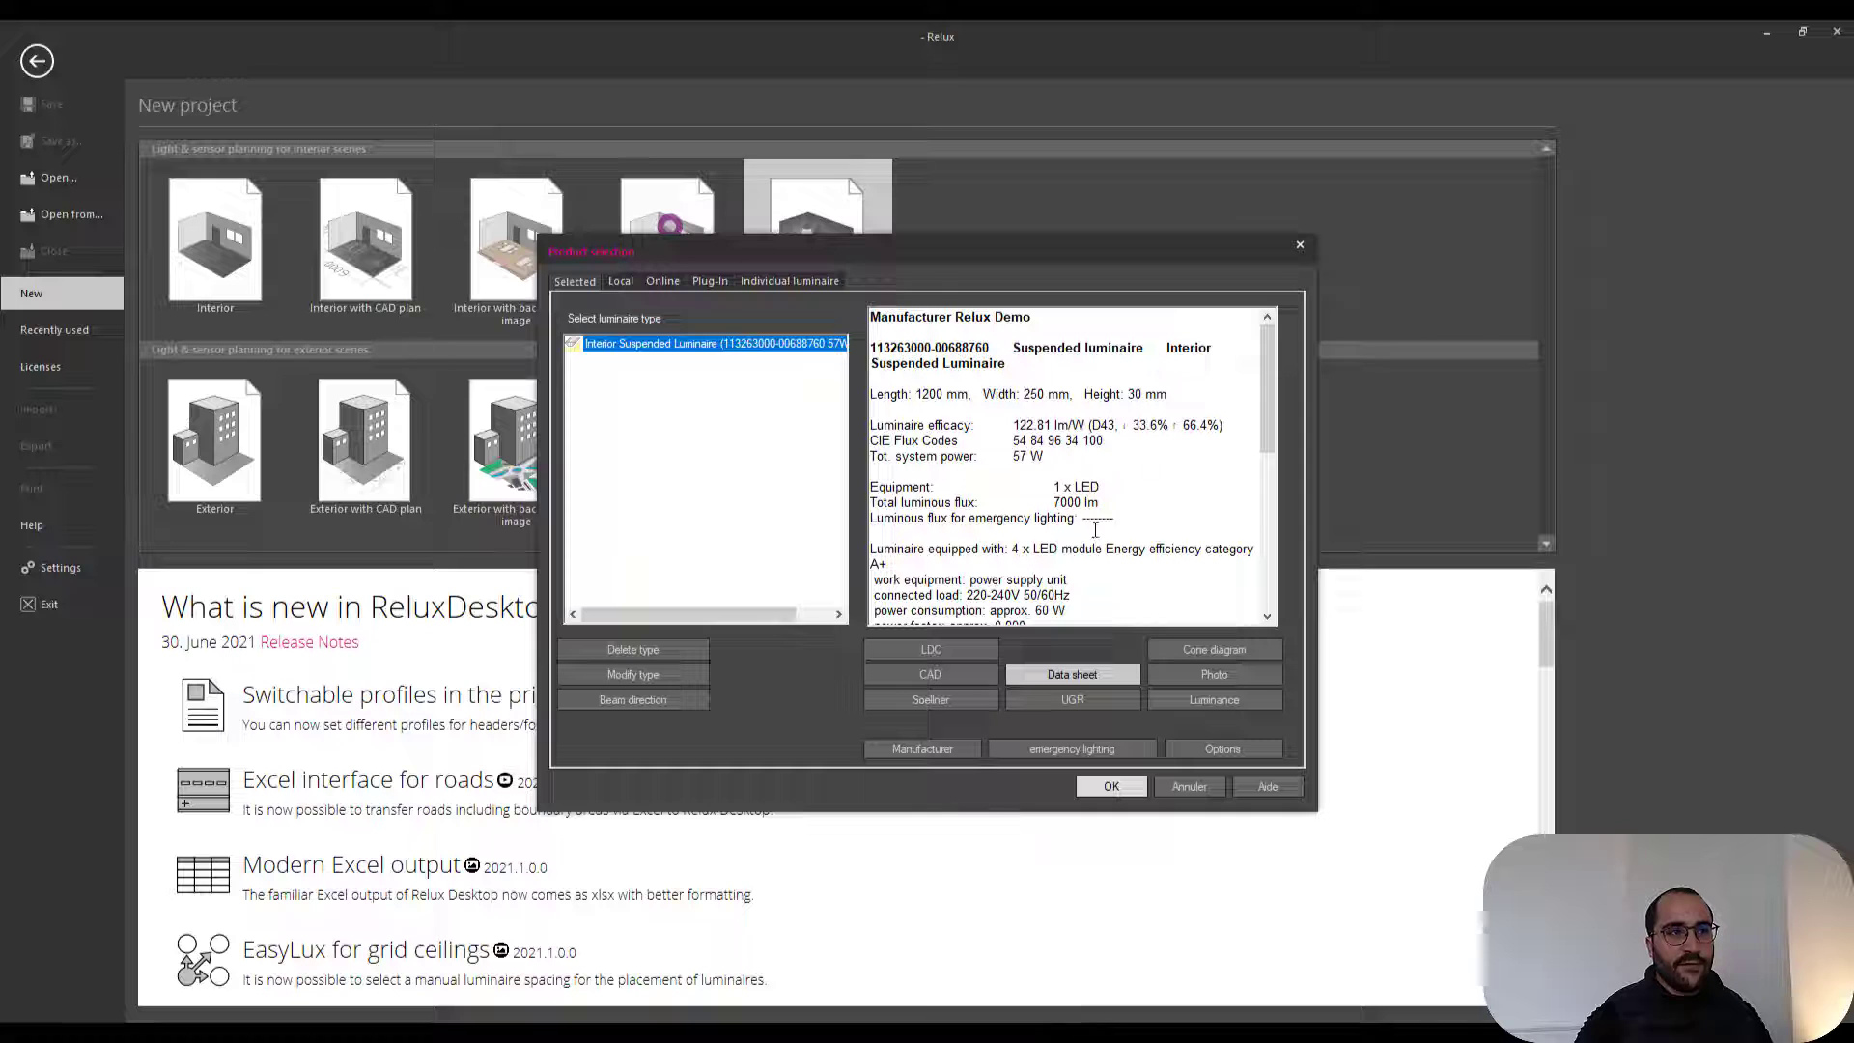
pyautogui.click(932, 651)
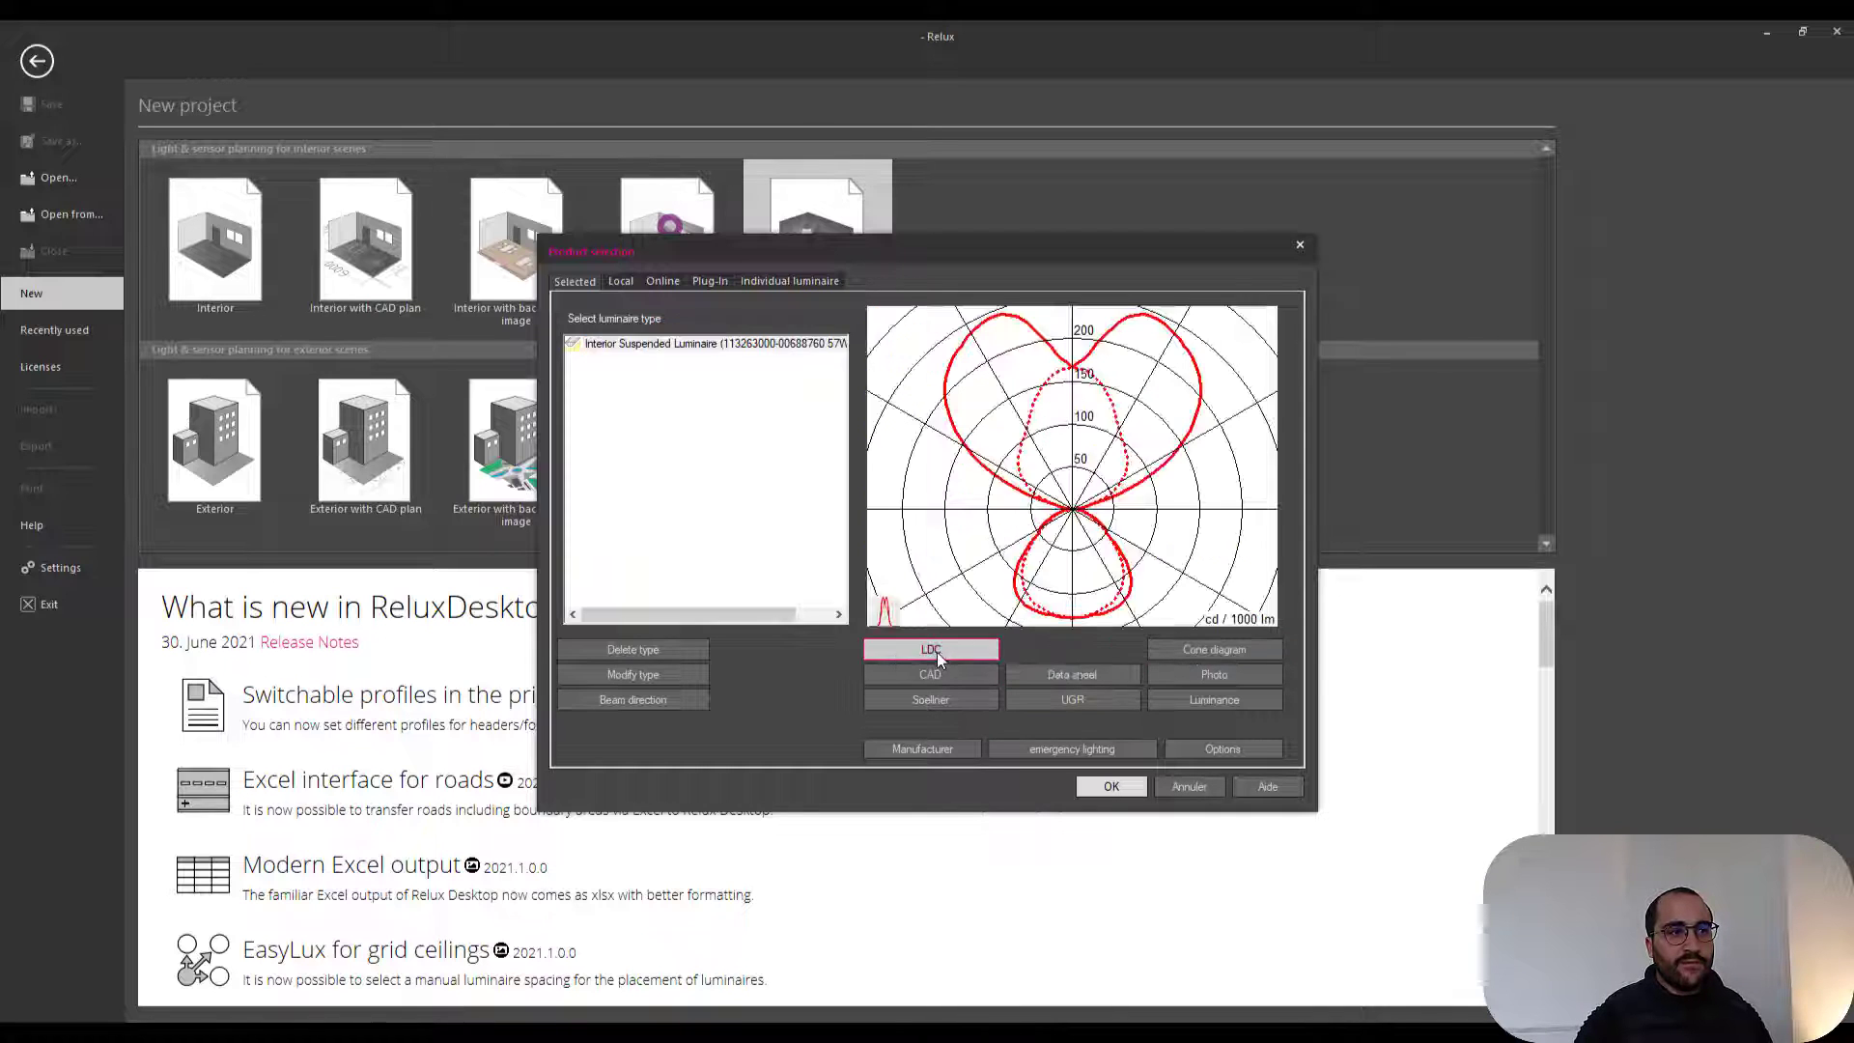
pyautogui.click(942, 672)
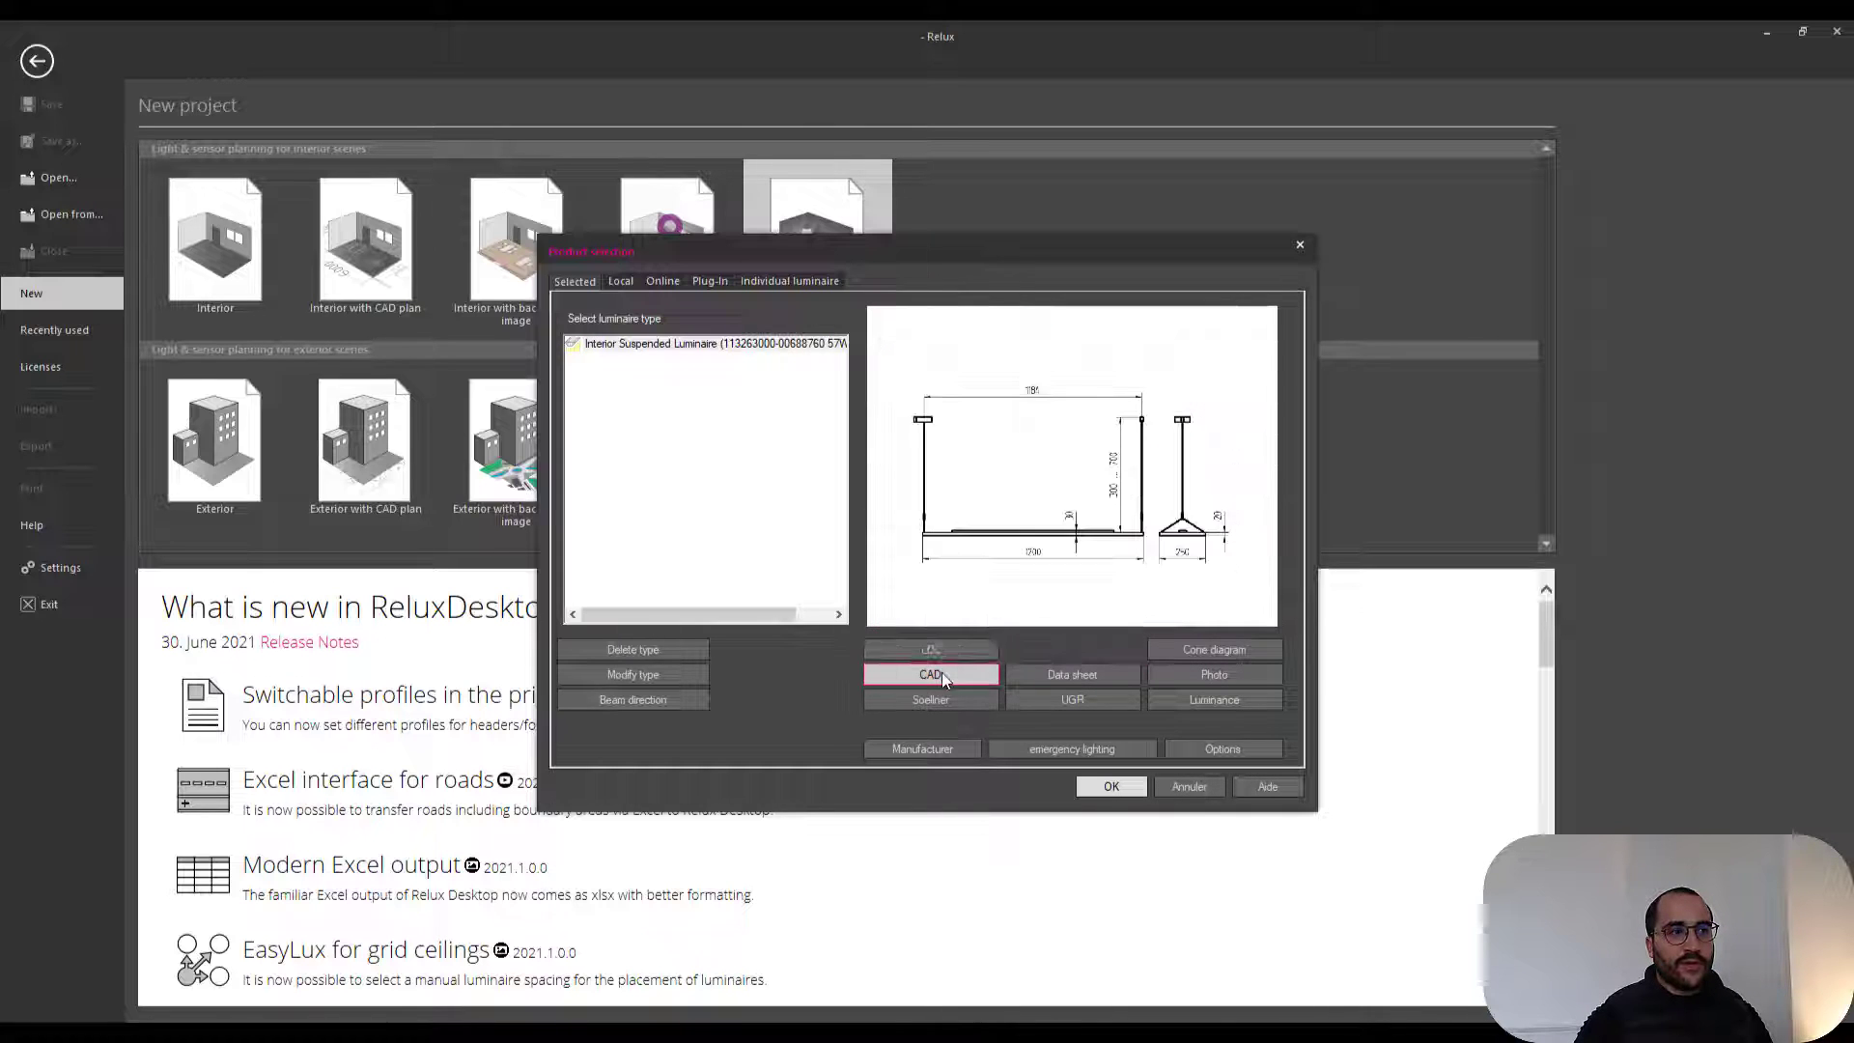
pyautogui.click(1249, 673)
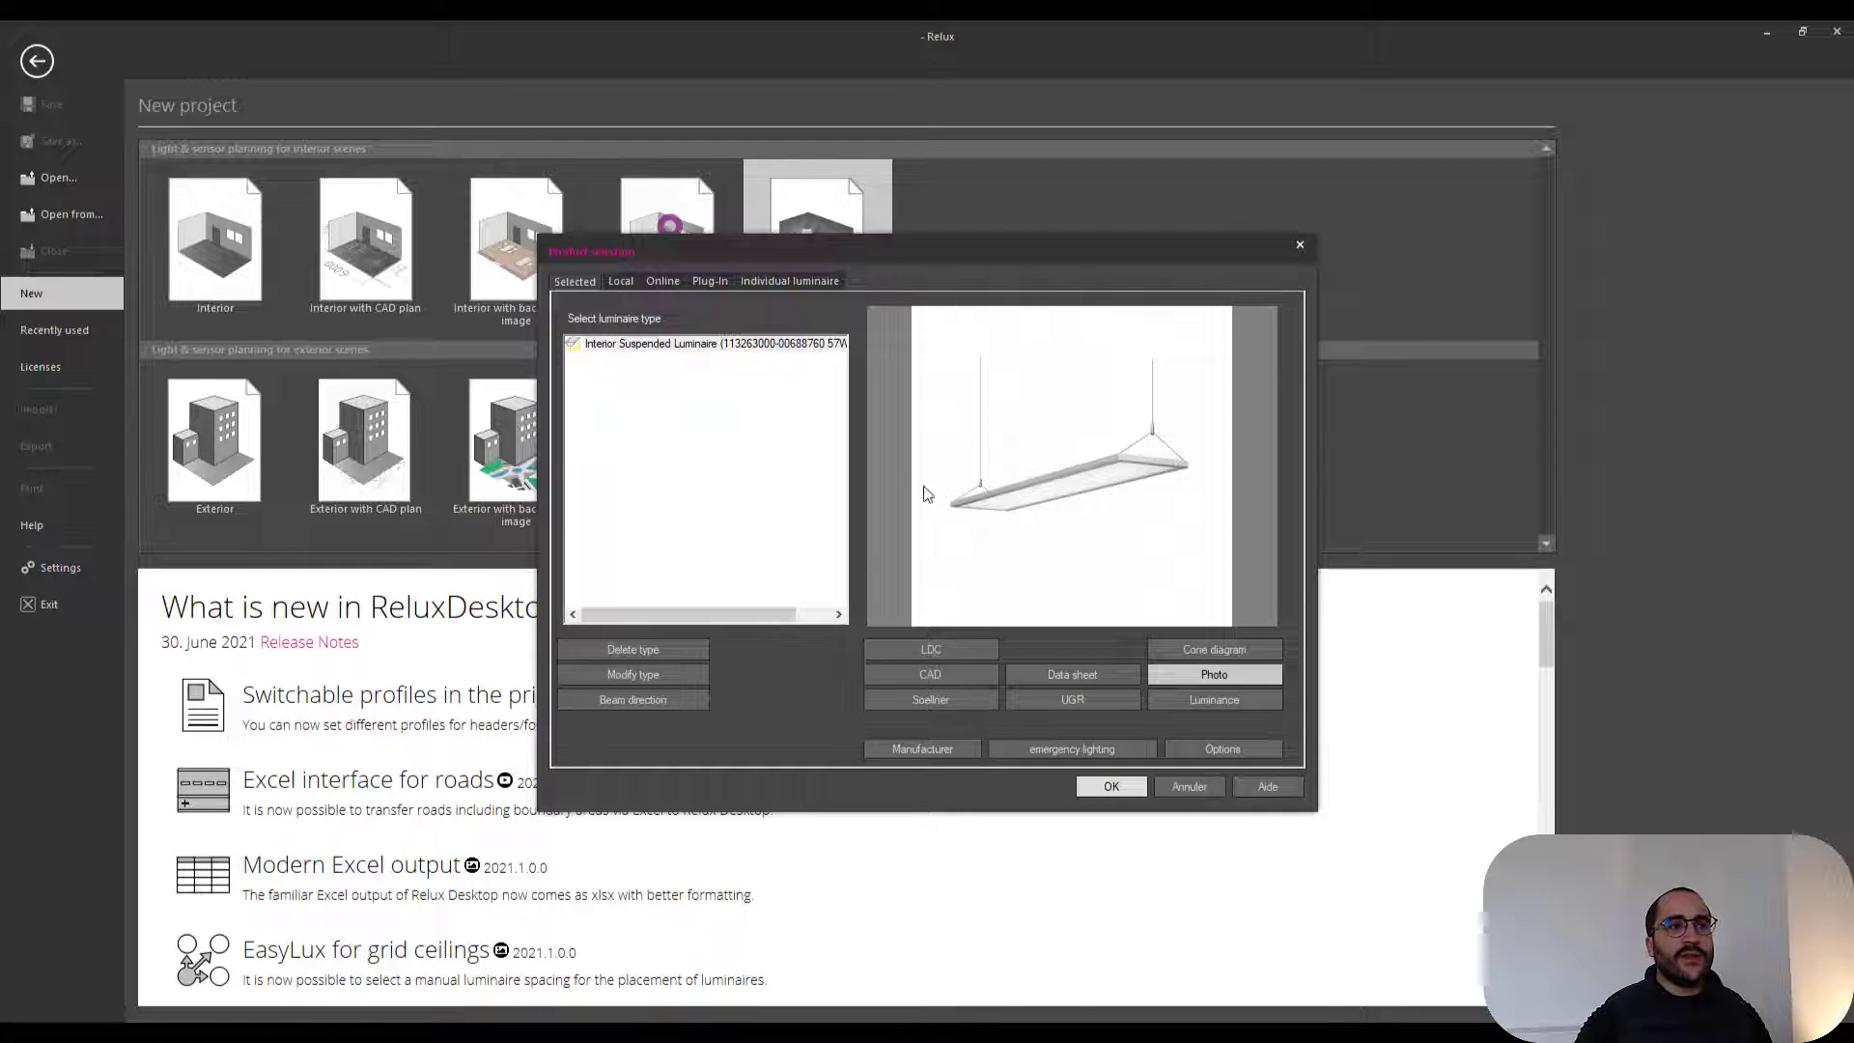
pyautogui.click(629, 285)
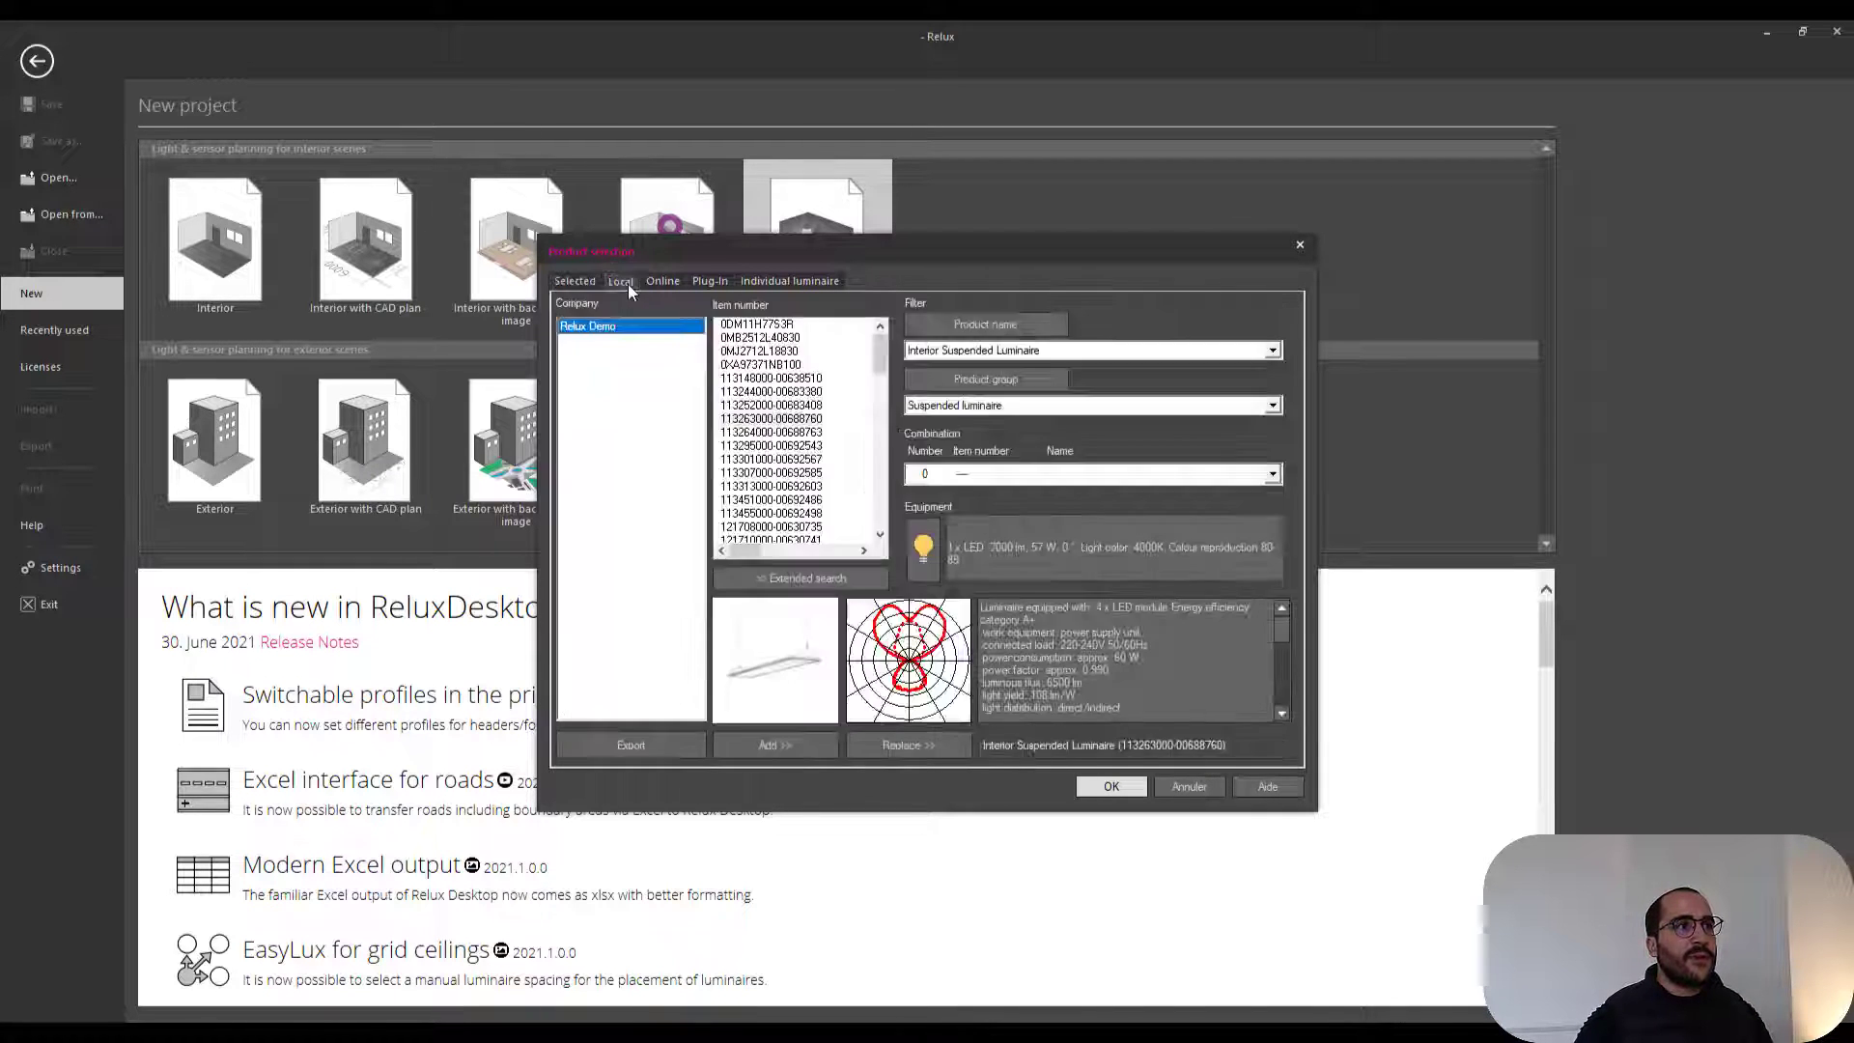
pyautogui.click(1012, 408)
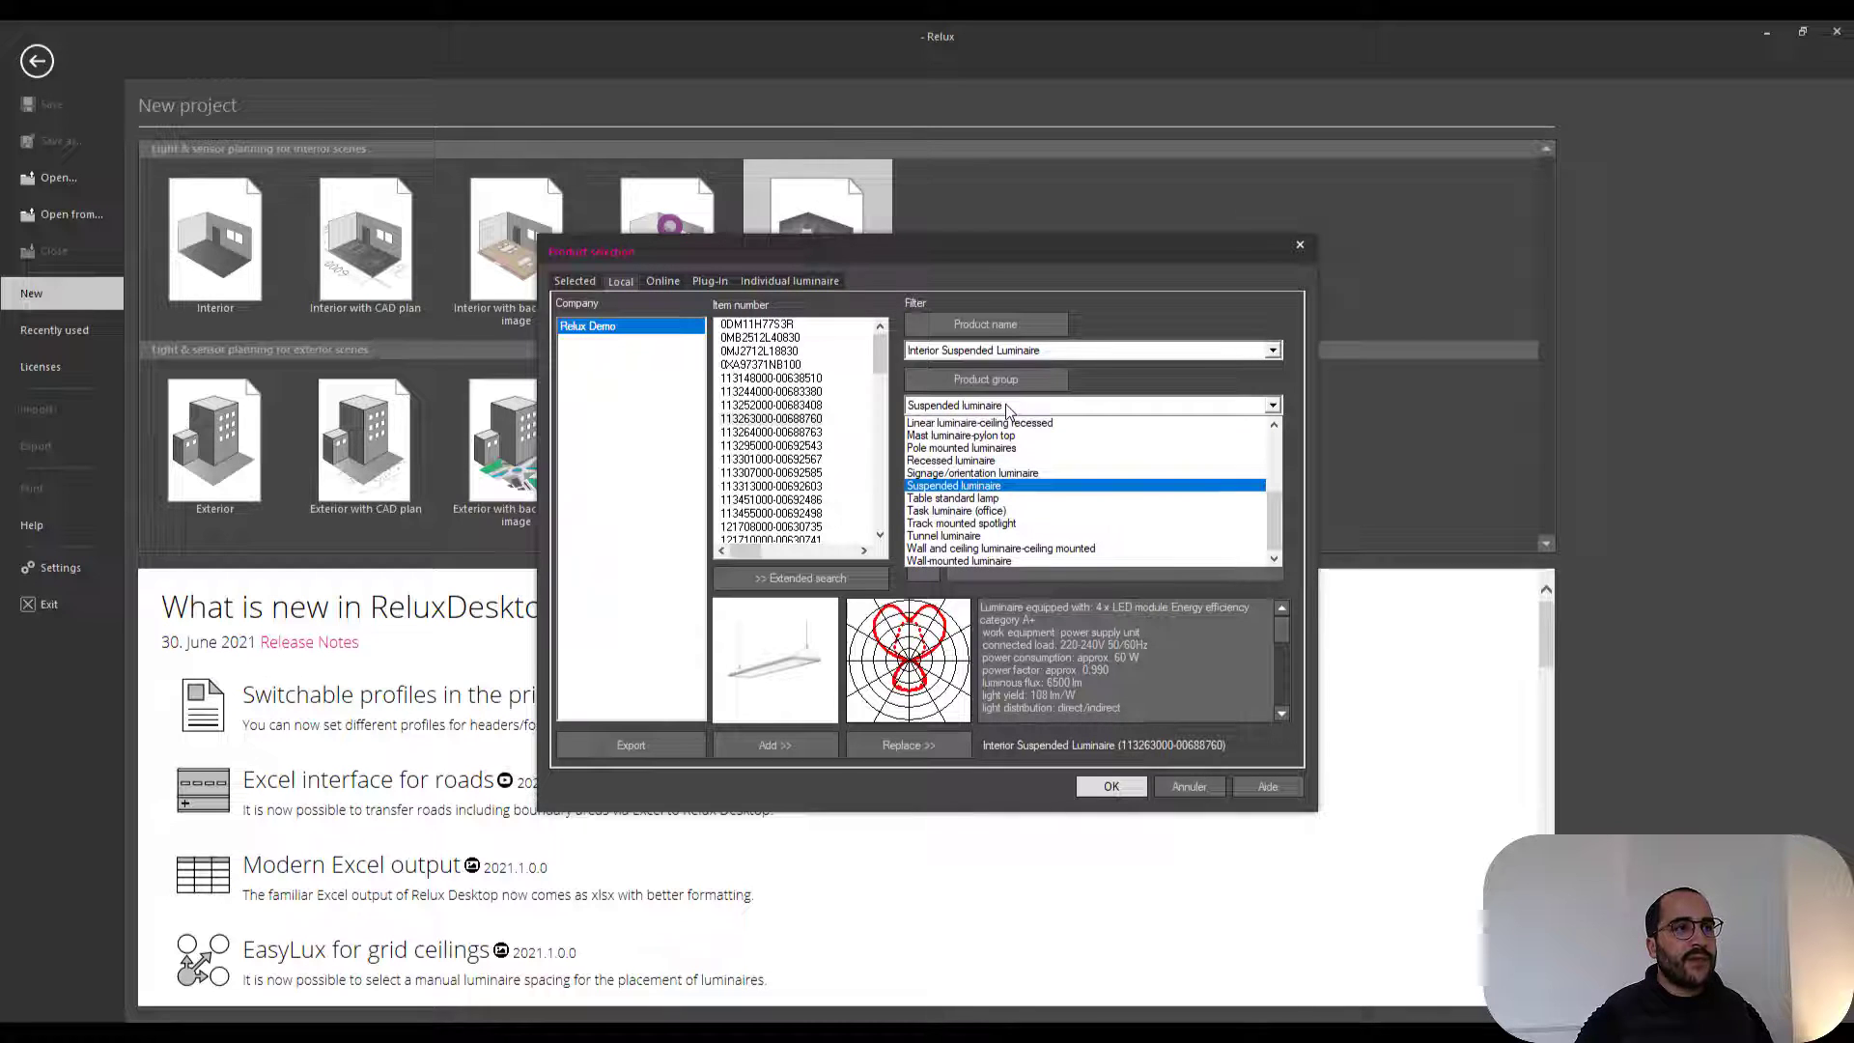
pyautogui.click(951, 461)
pyautogui.click(772, 365)
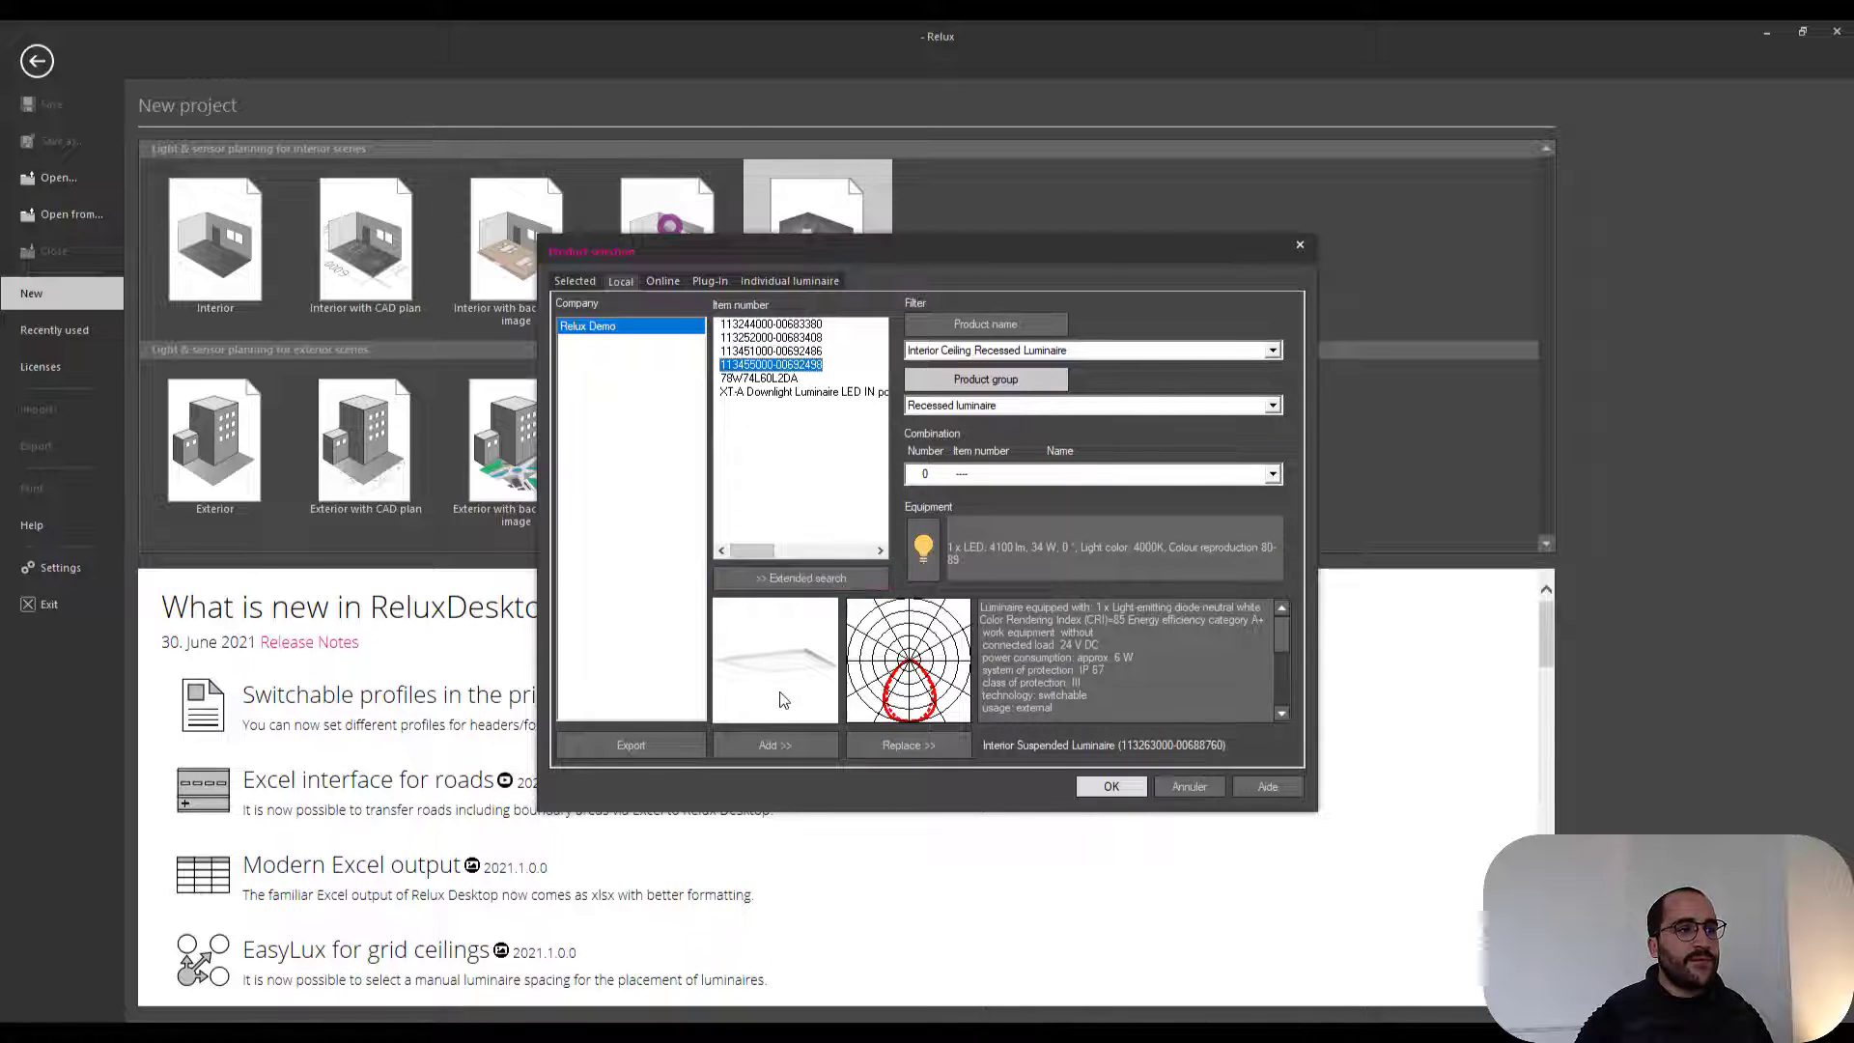
pyautogui.click(784, 746)
pyautogui.click(1112, 787)
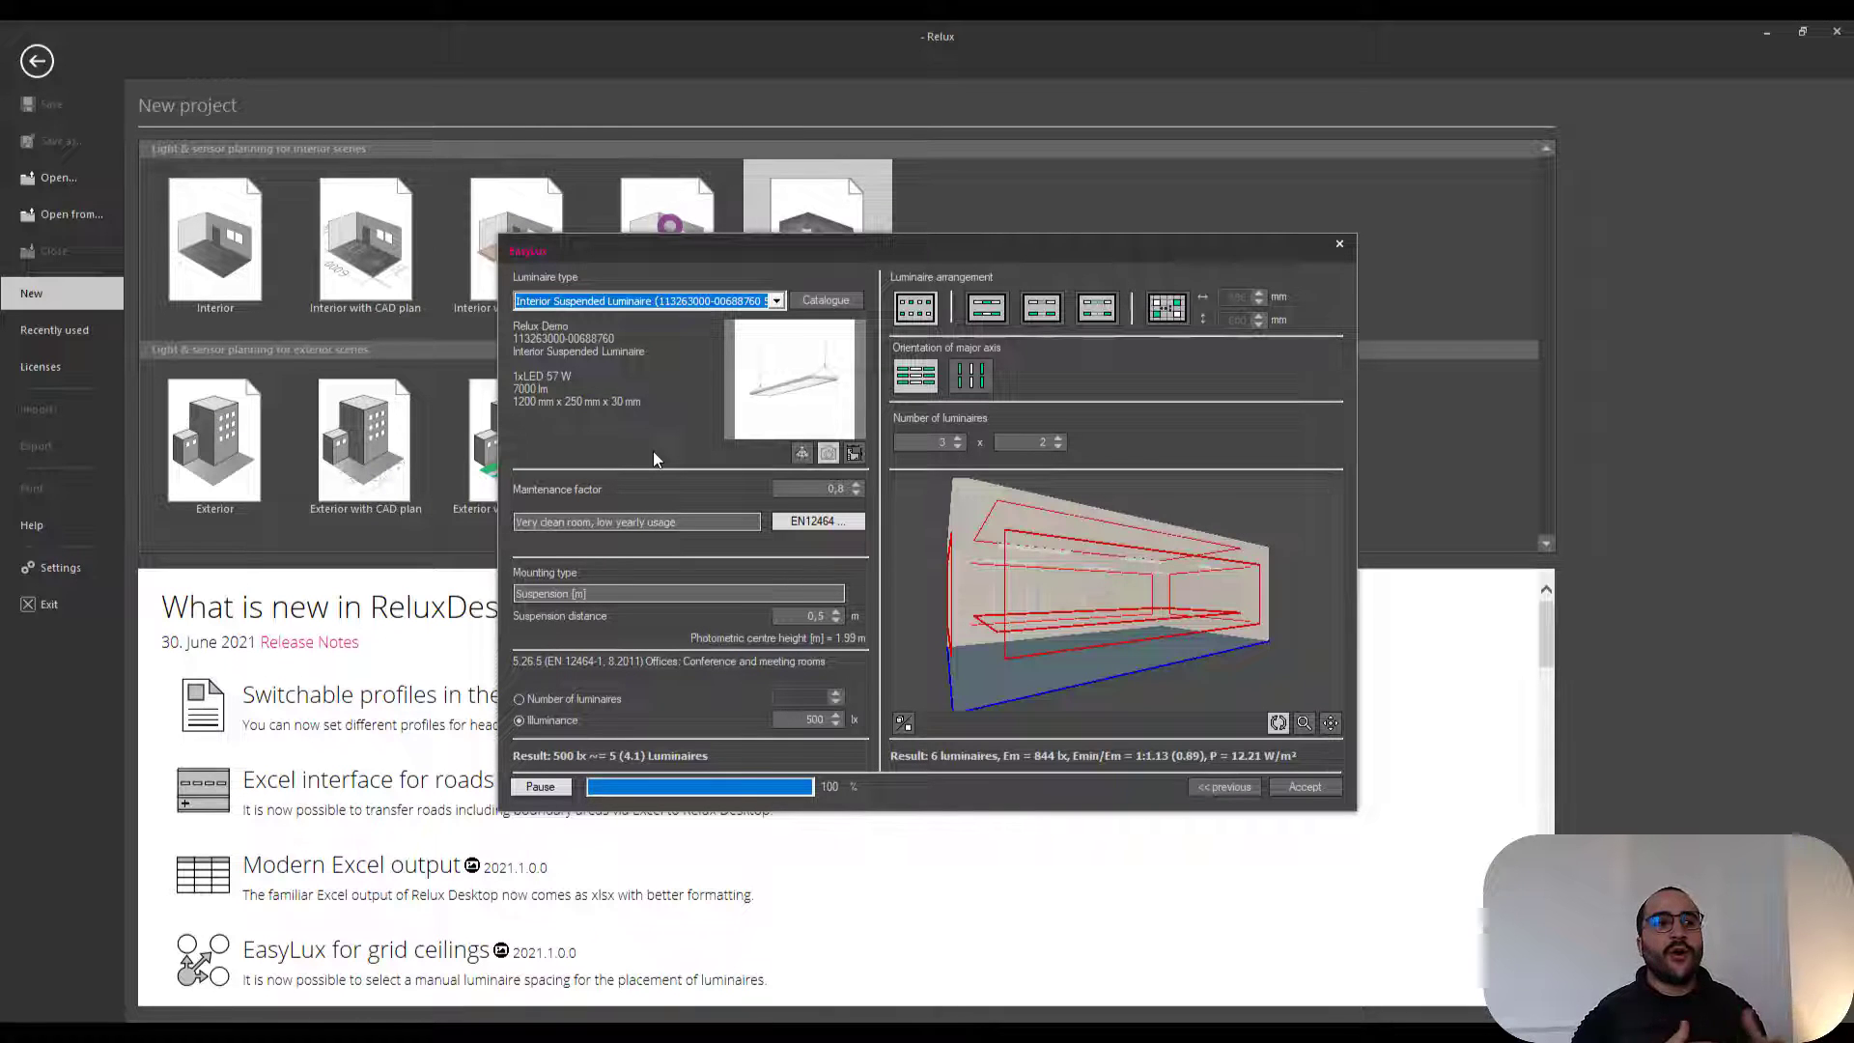
# - Try a 2 x 2 arrangement of the suspended luminaires and inspect it in the 3D preview
pyautogui.doubleClick(819, 719)
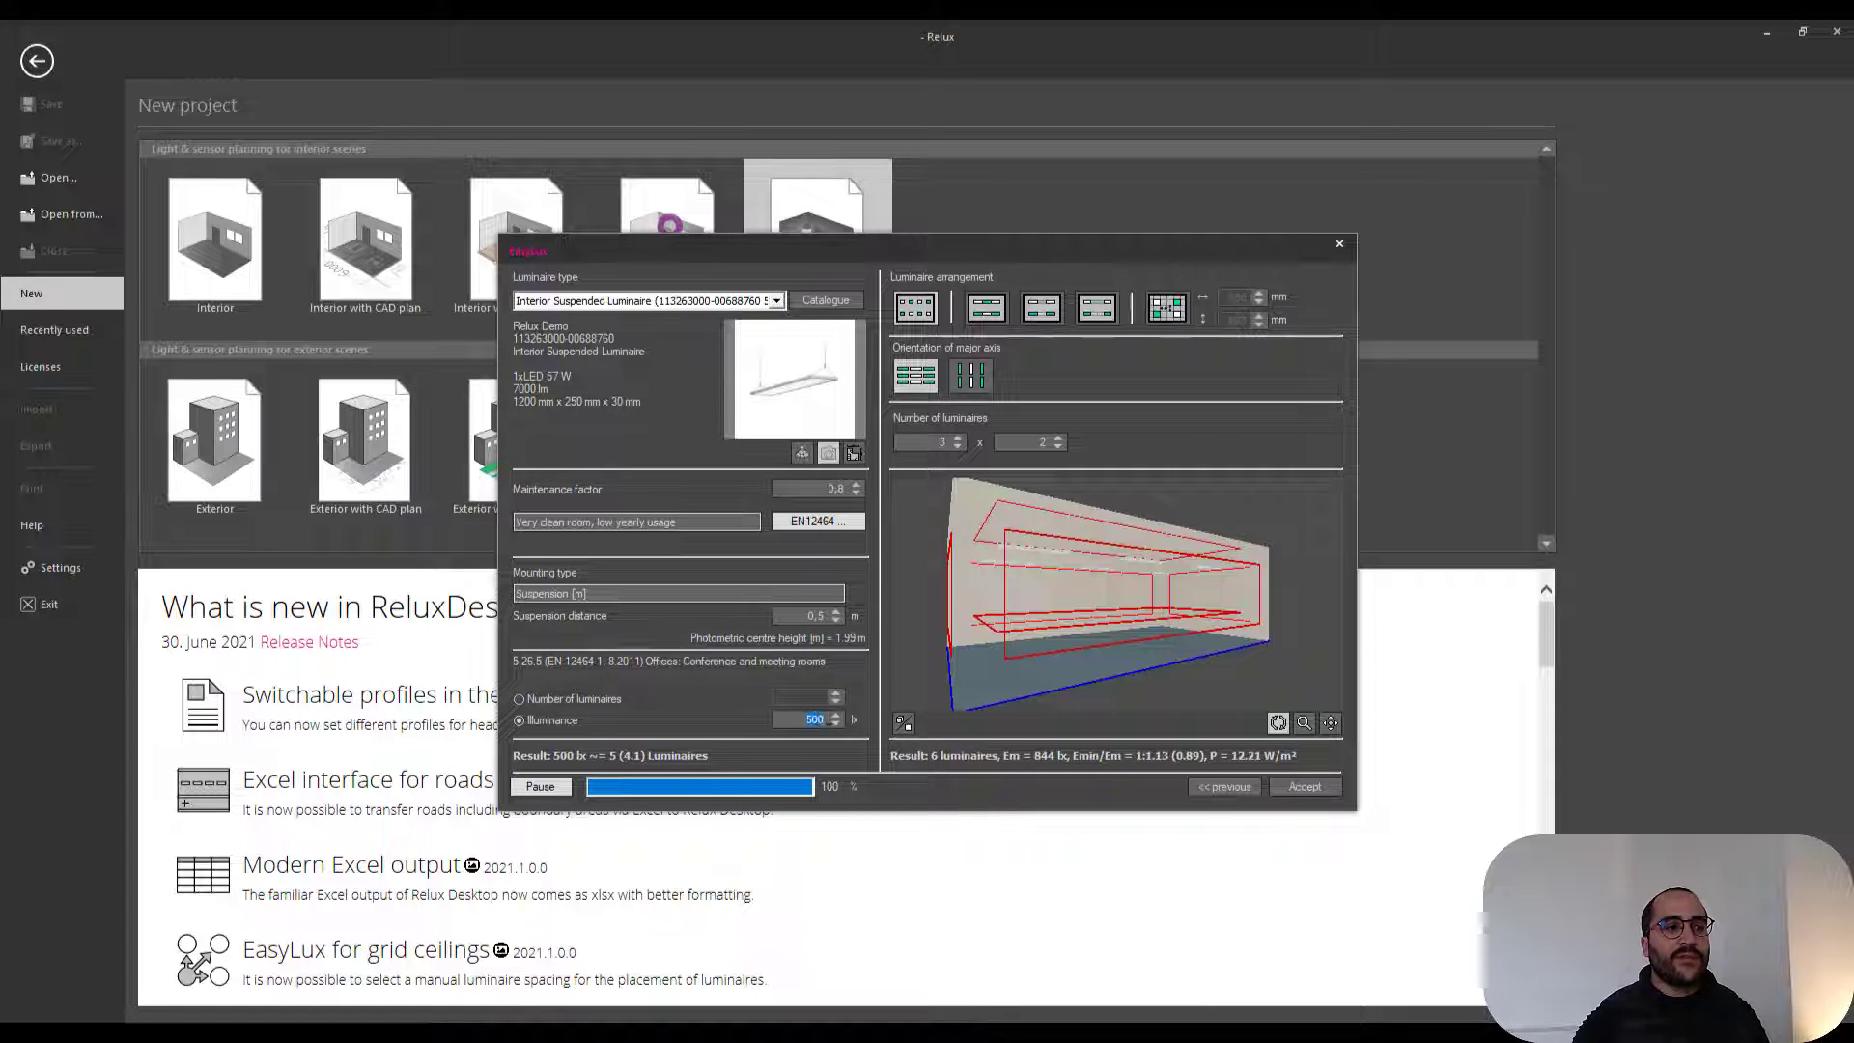
pyautogui.moveTo(992, 679)
pyautogui.mouseDown()
pyautogui.moveTo(1044, 600)
pyautogui.moveTo(987, 649)
pyautogui.mouseUp()
pyautogui.moveTo(1123, 618); pyautogui.dragTo(1097, 645)
pyautogui.moveTo(1080, 511); pyautogui.dragTo(1086, 571)
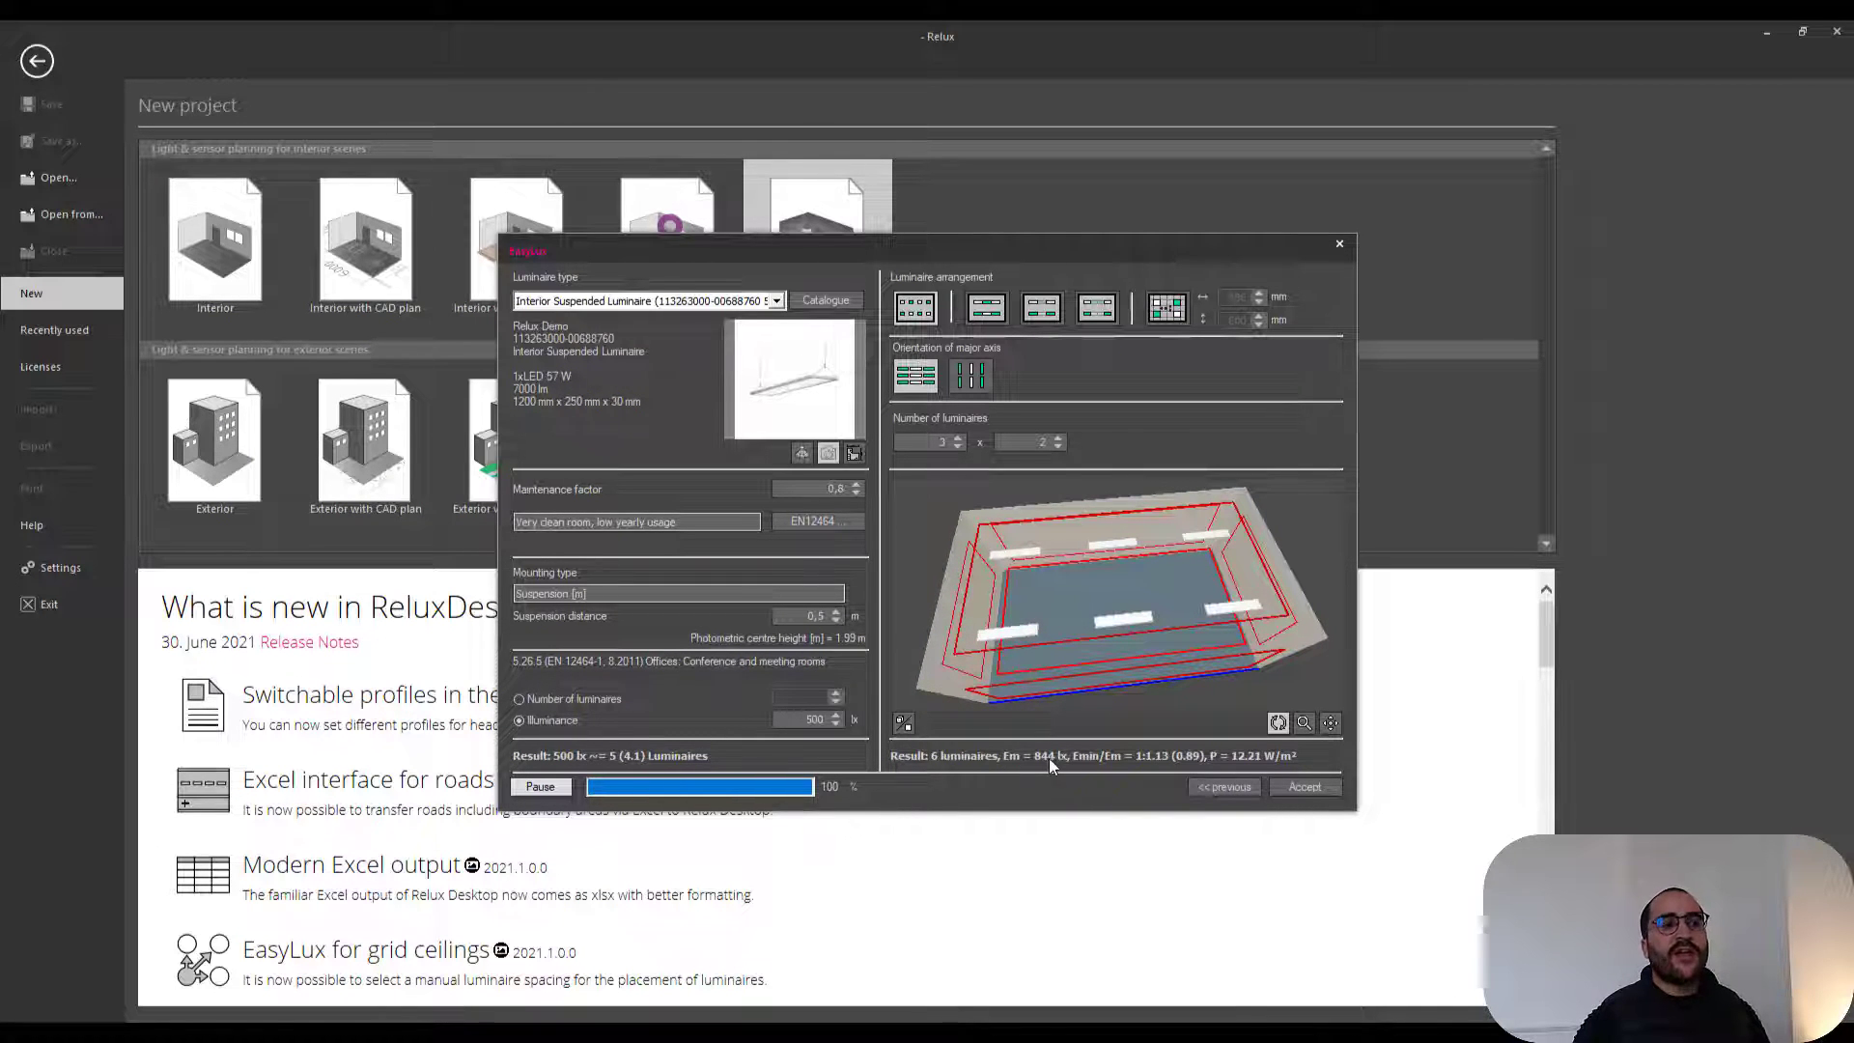
pyautogui.click(814, 720)
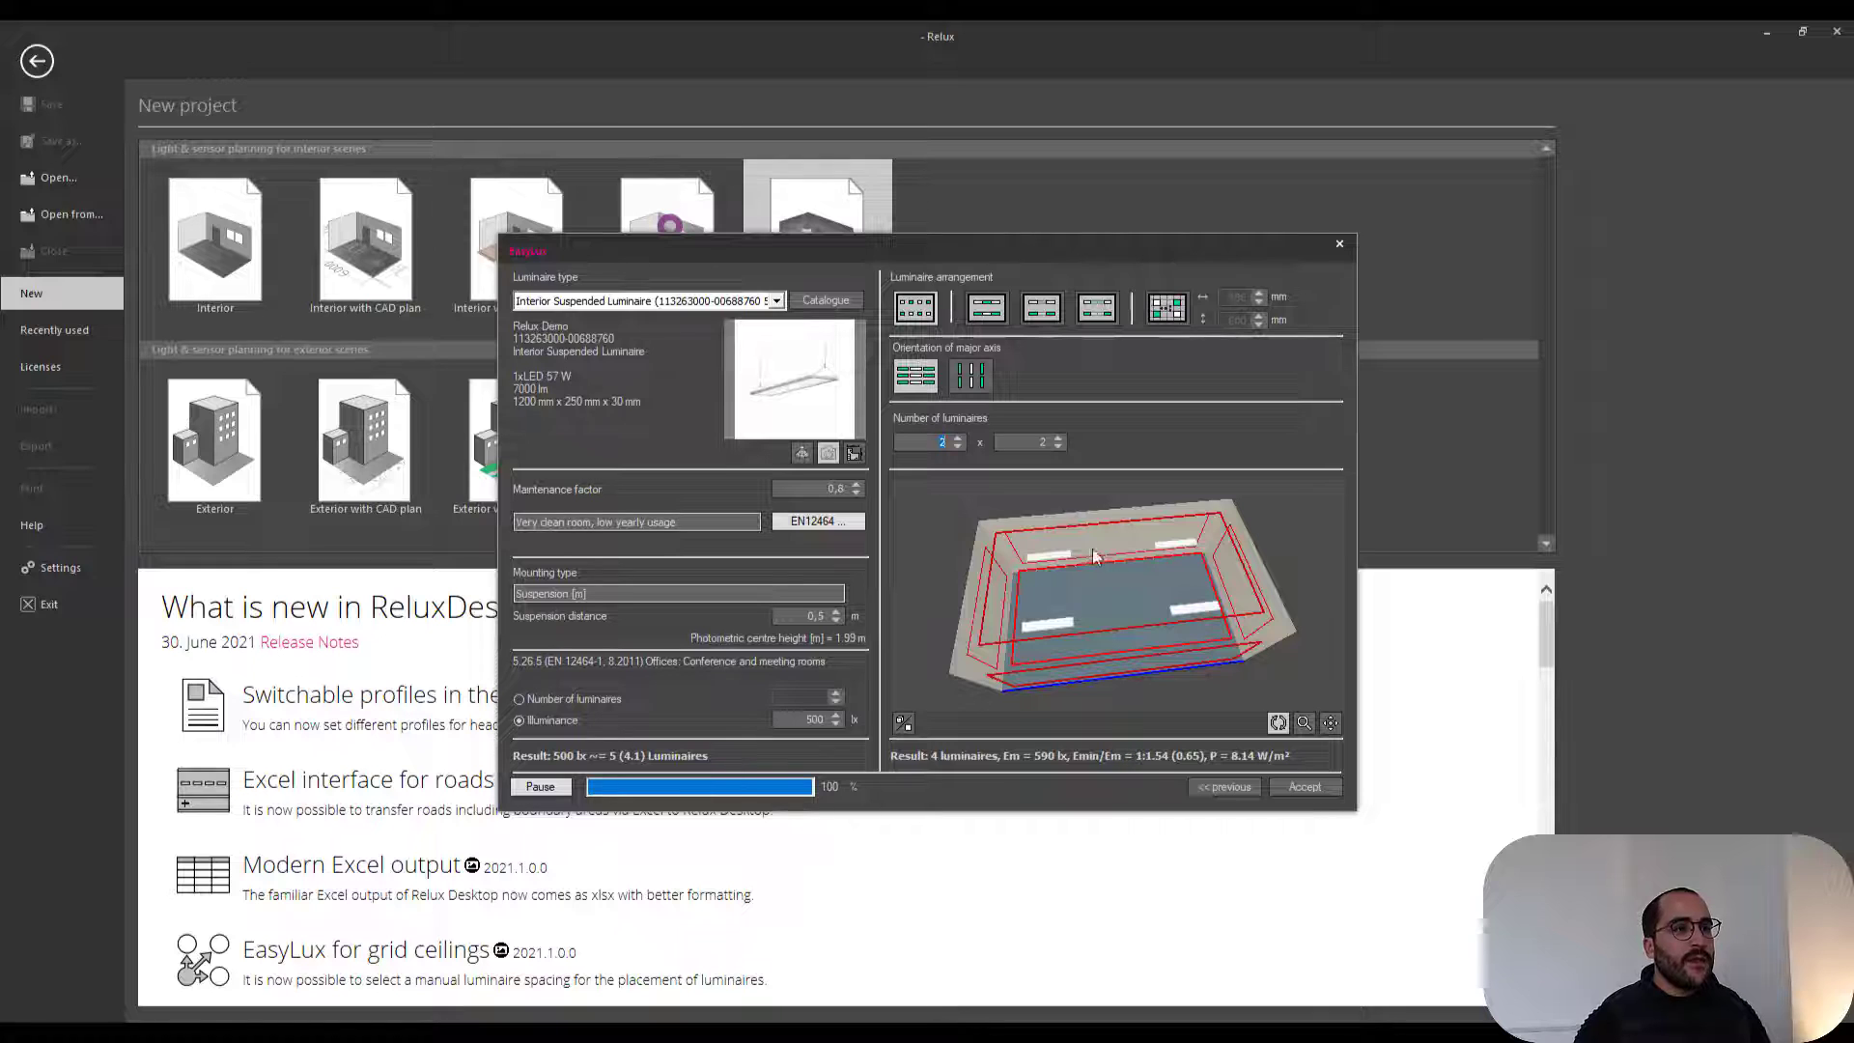
pyautogui.moveTo(1052, 611); pyautogui.dragTo(1115, 576)
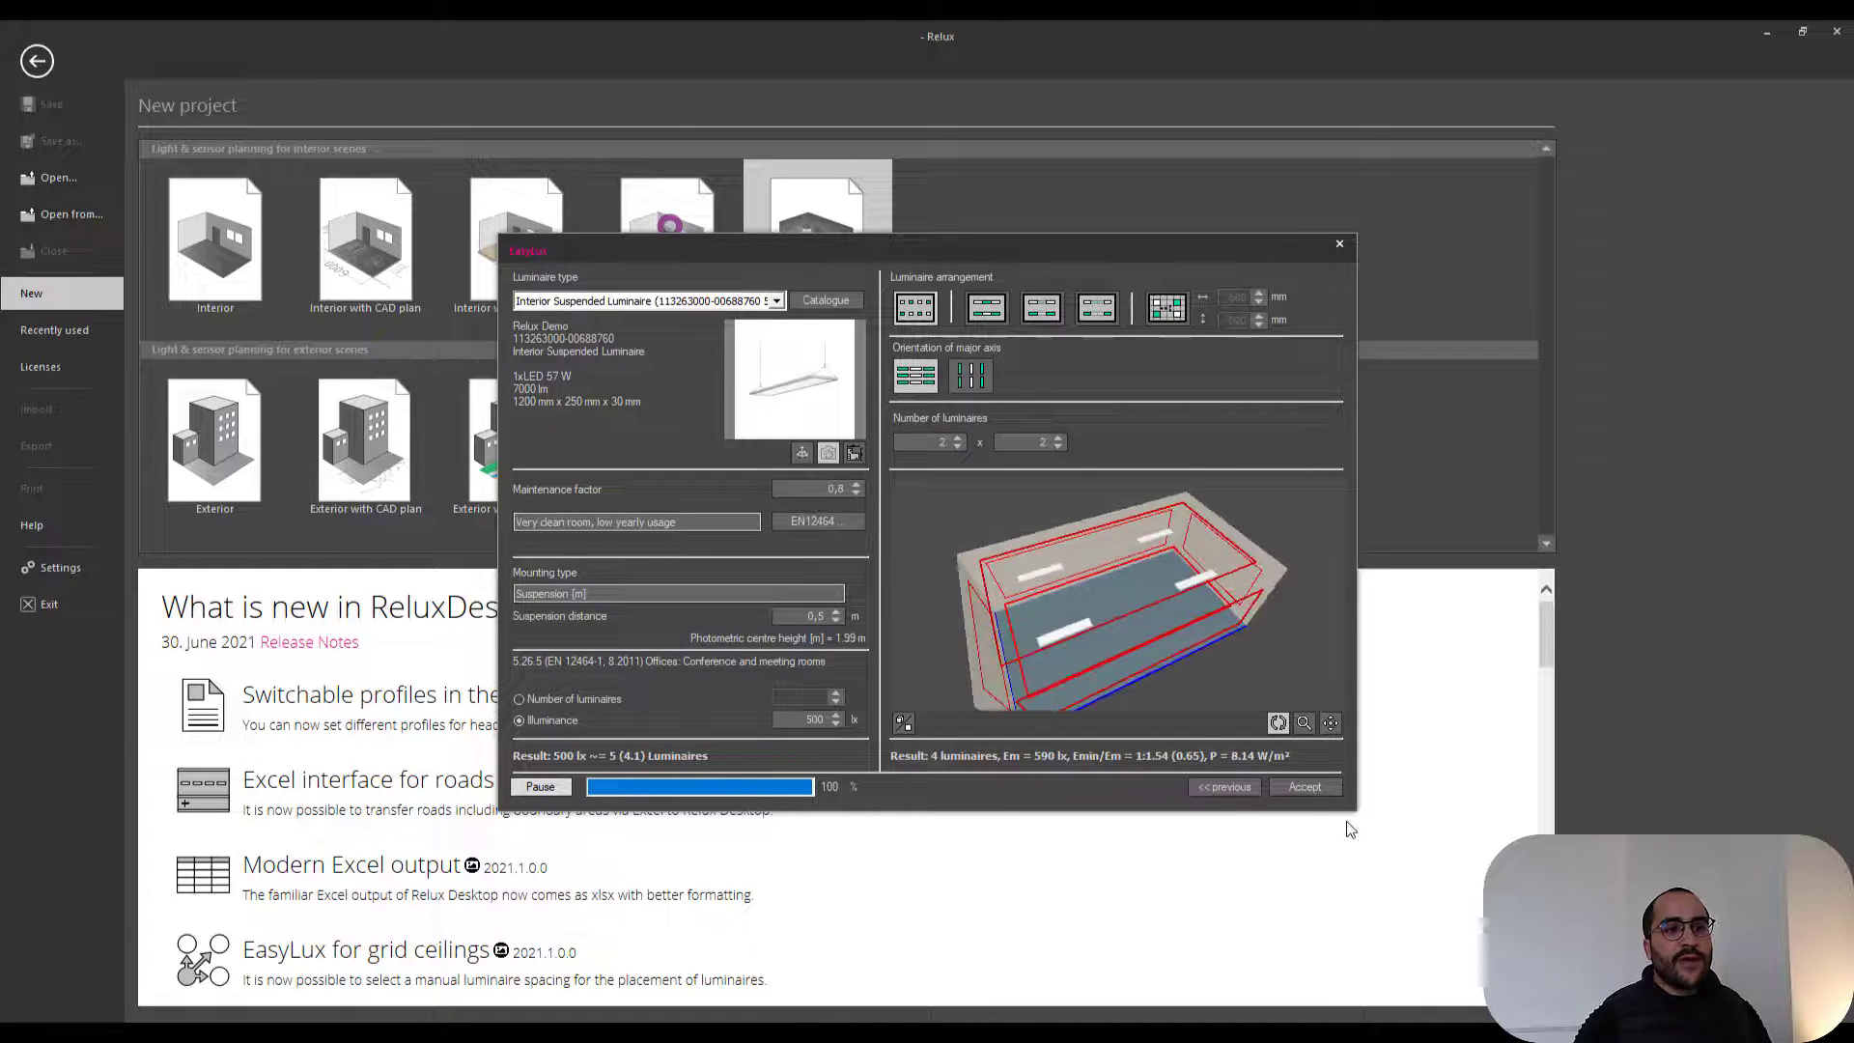
pyautogui.click(776, 300)
pyautogui.click(728, 331)
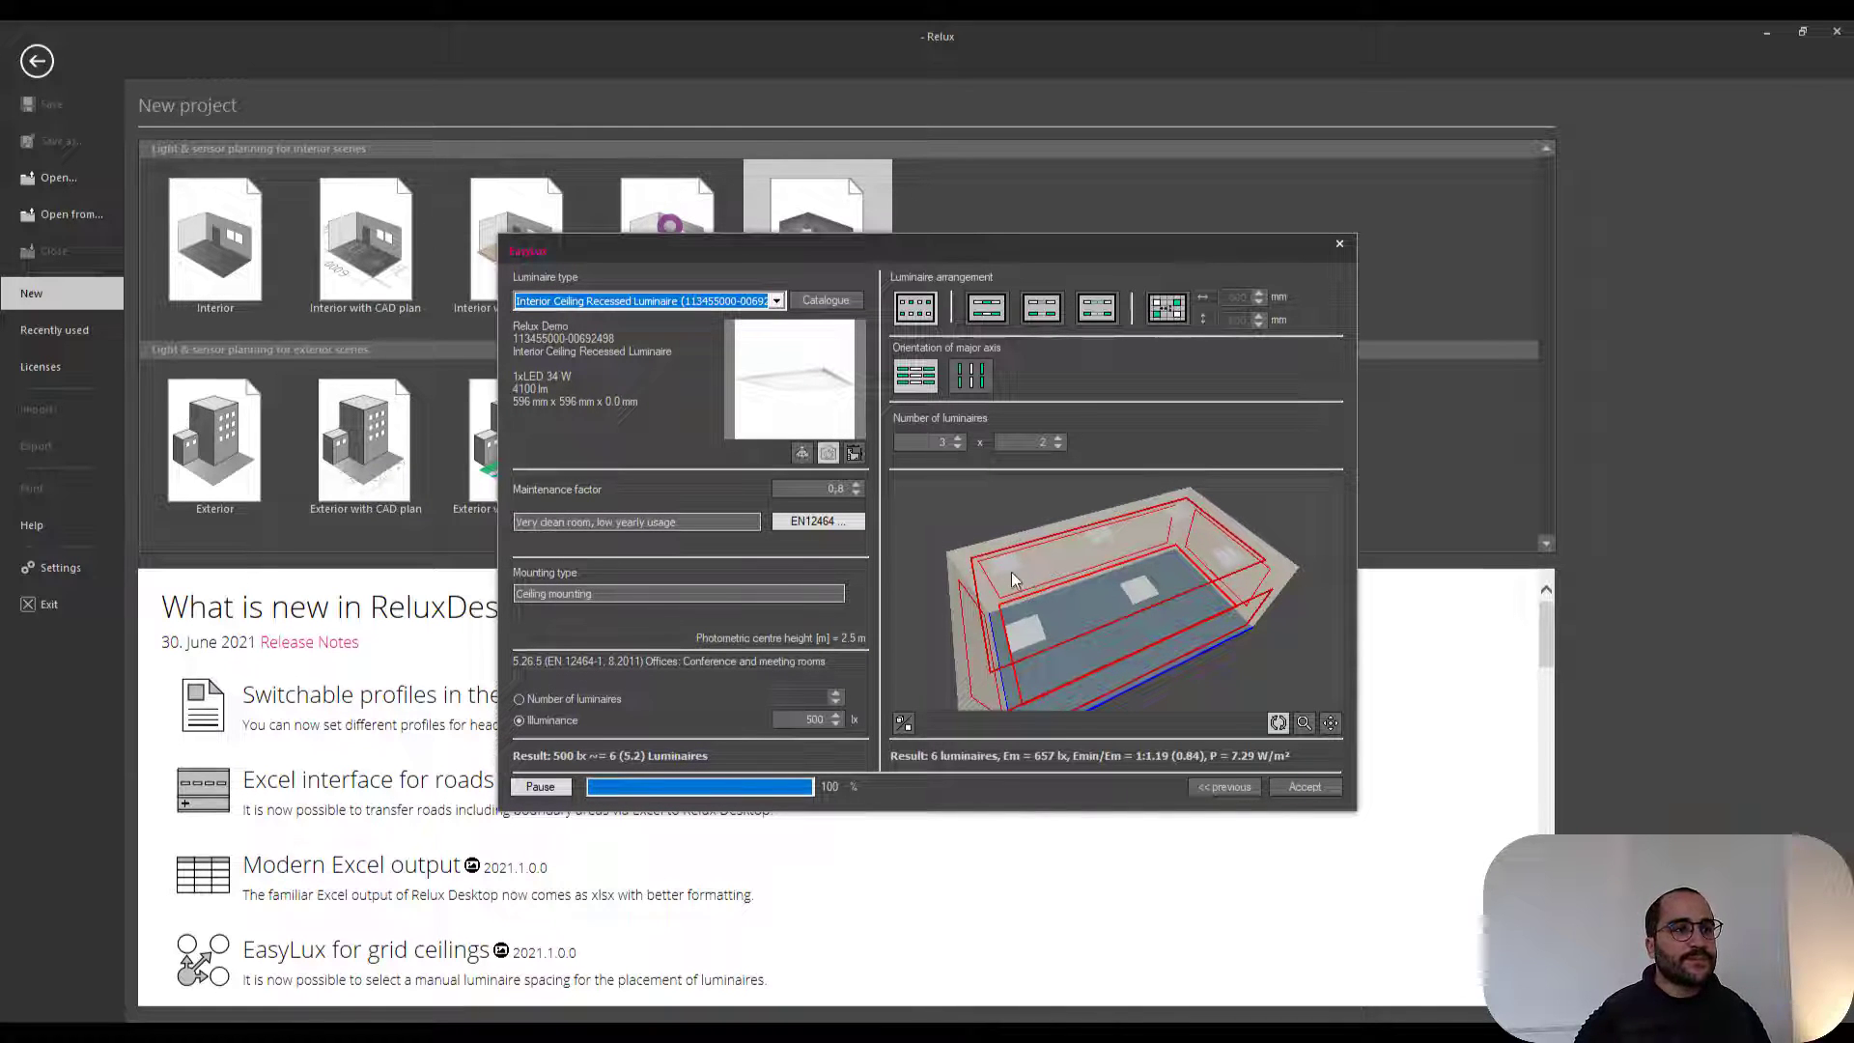
pyautogui.moveTo(1011, 570); pyautogui.dragTo(1162, 516)
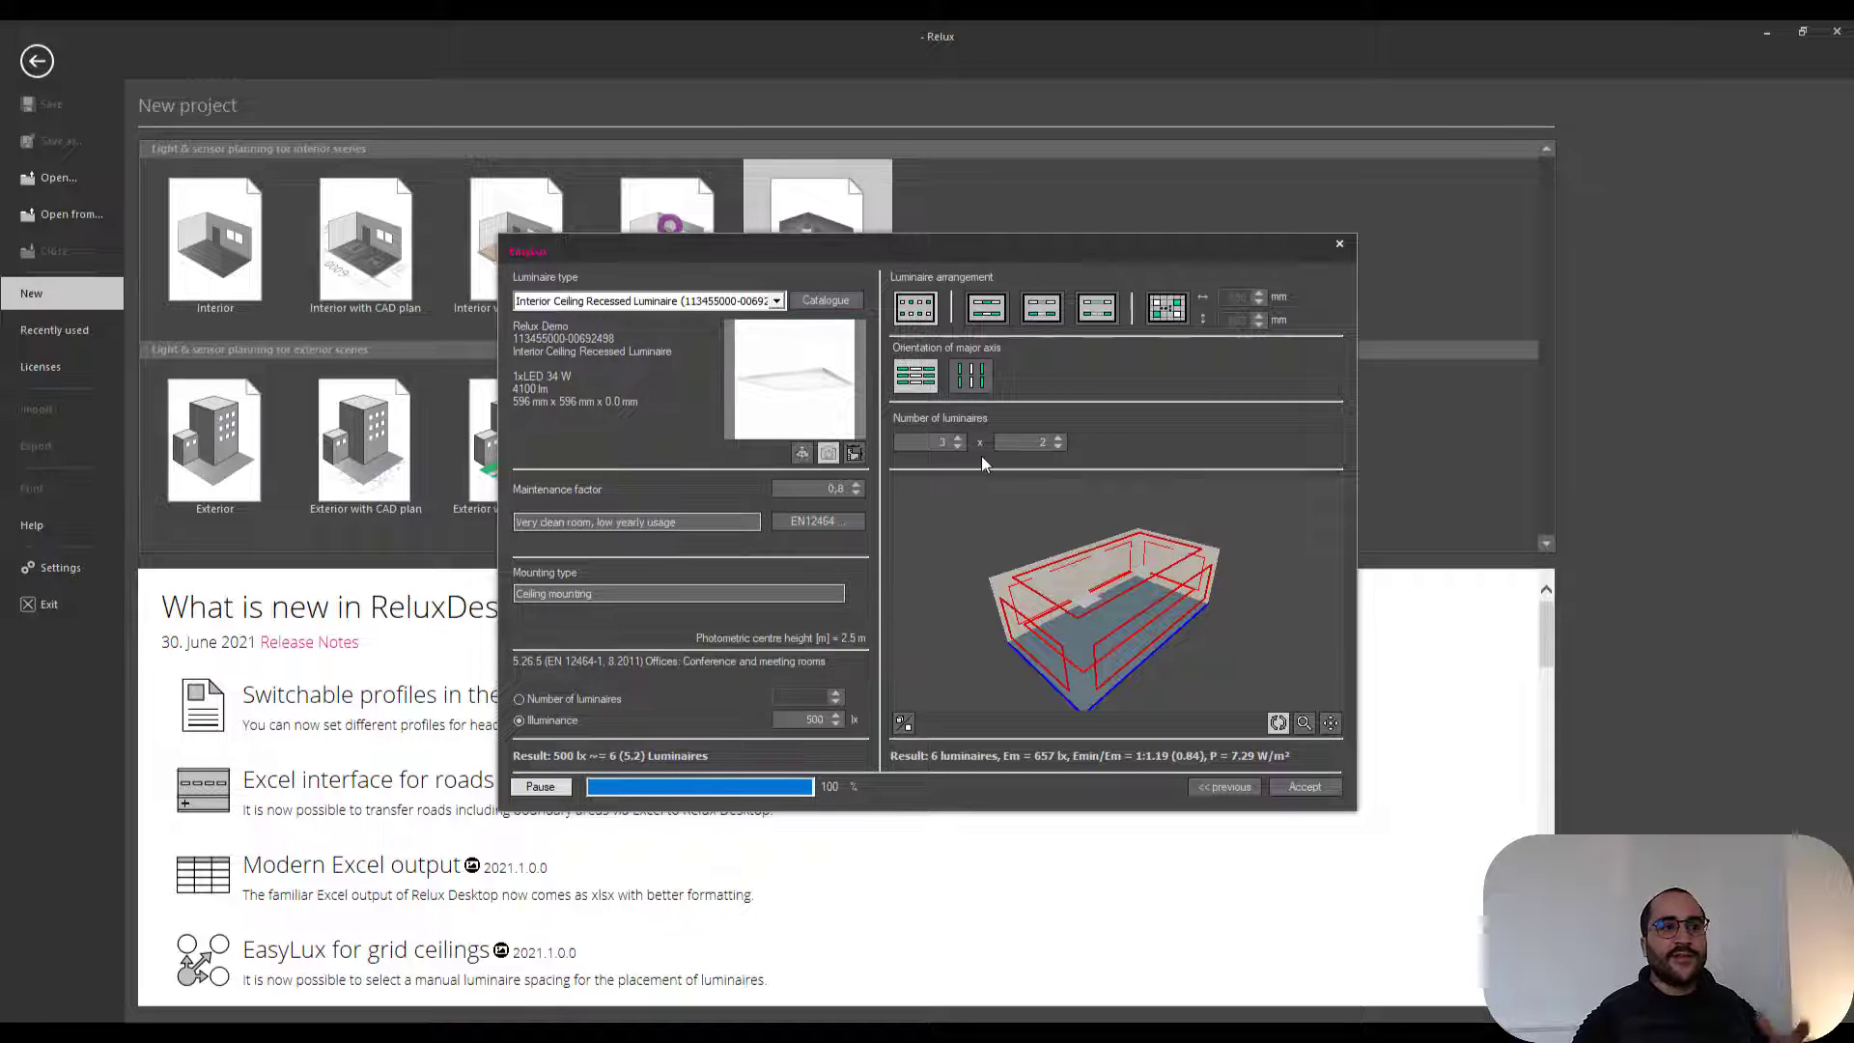
pyautogui.moveTo(1035, 570); pyautogui.dragTo(1110, 593)
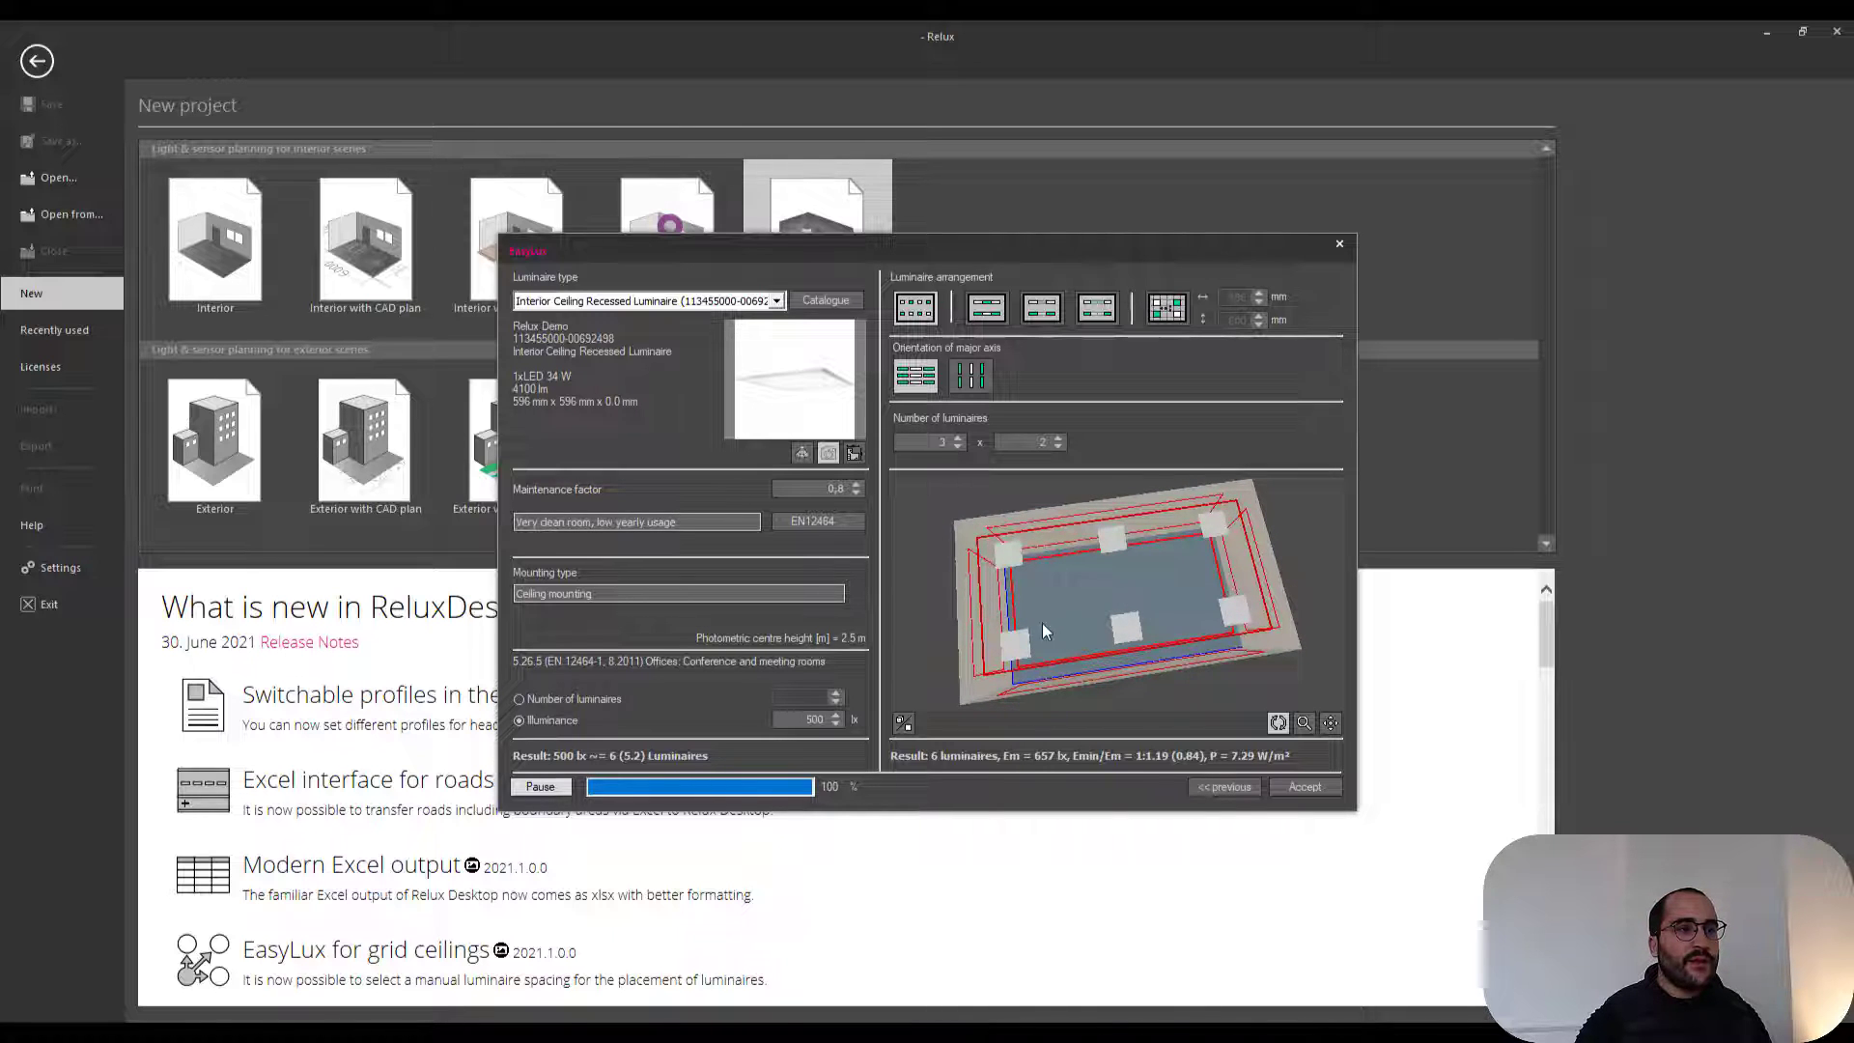
pyautogui.click(958, 446)
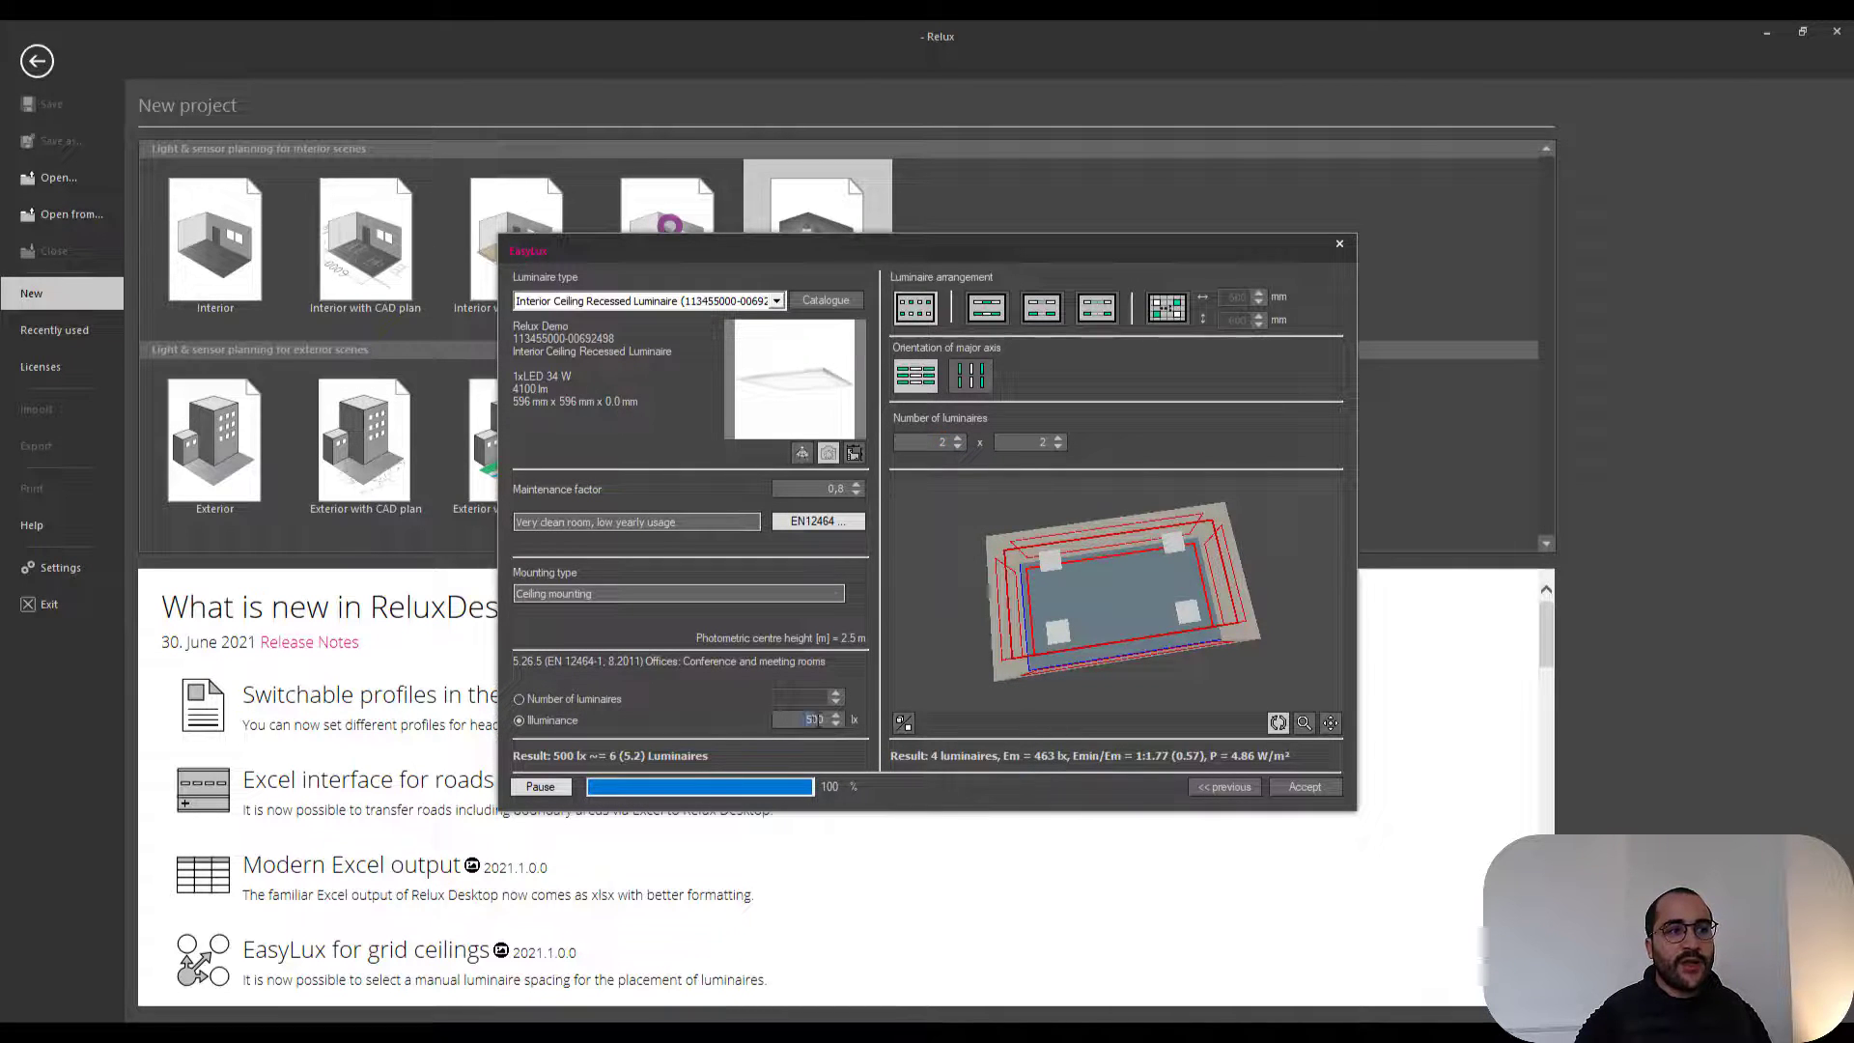
pyautogui.doubleClick(812, 719)
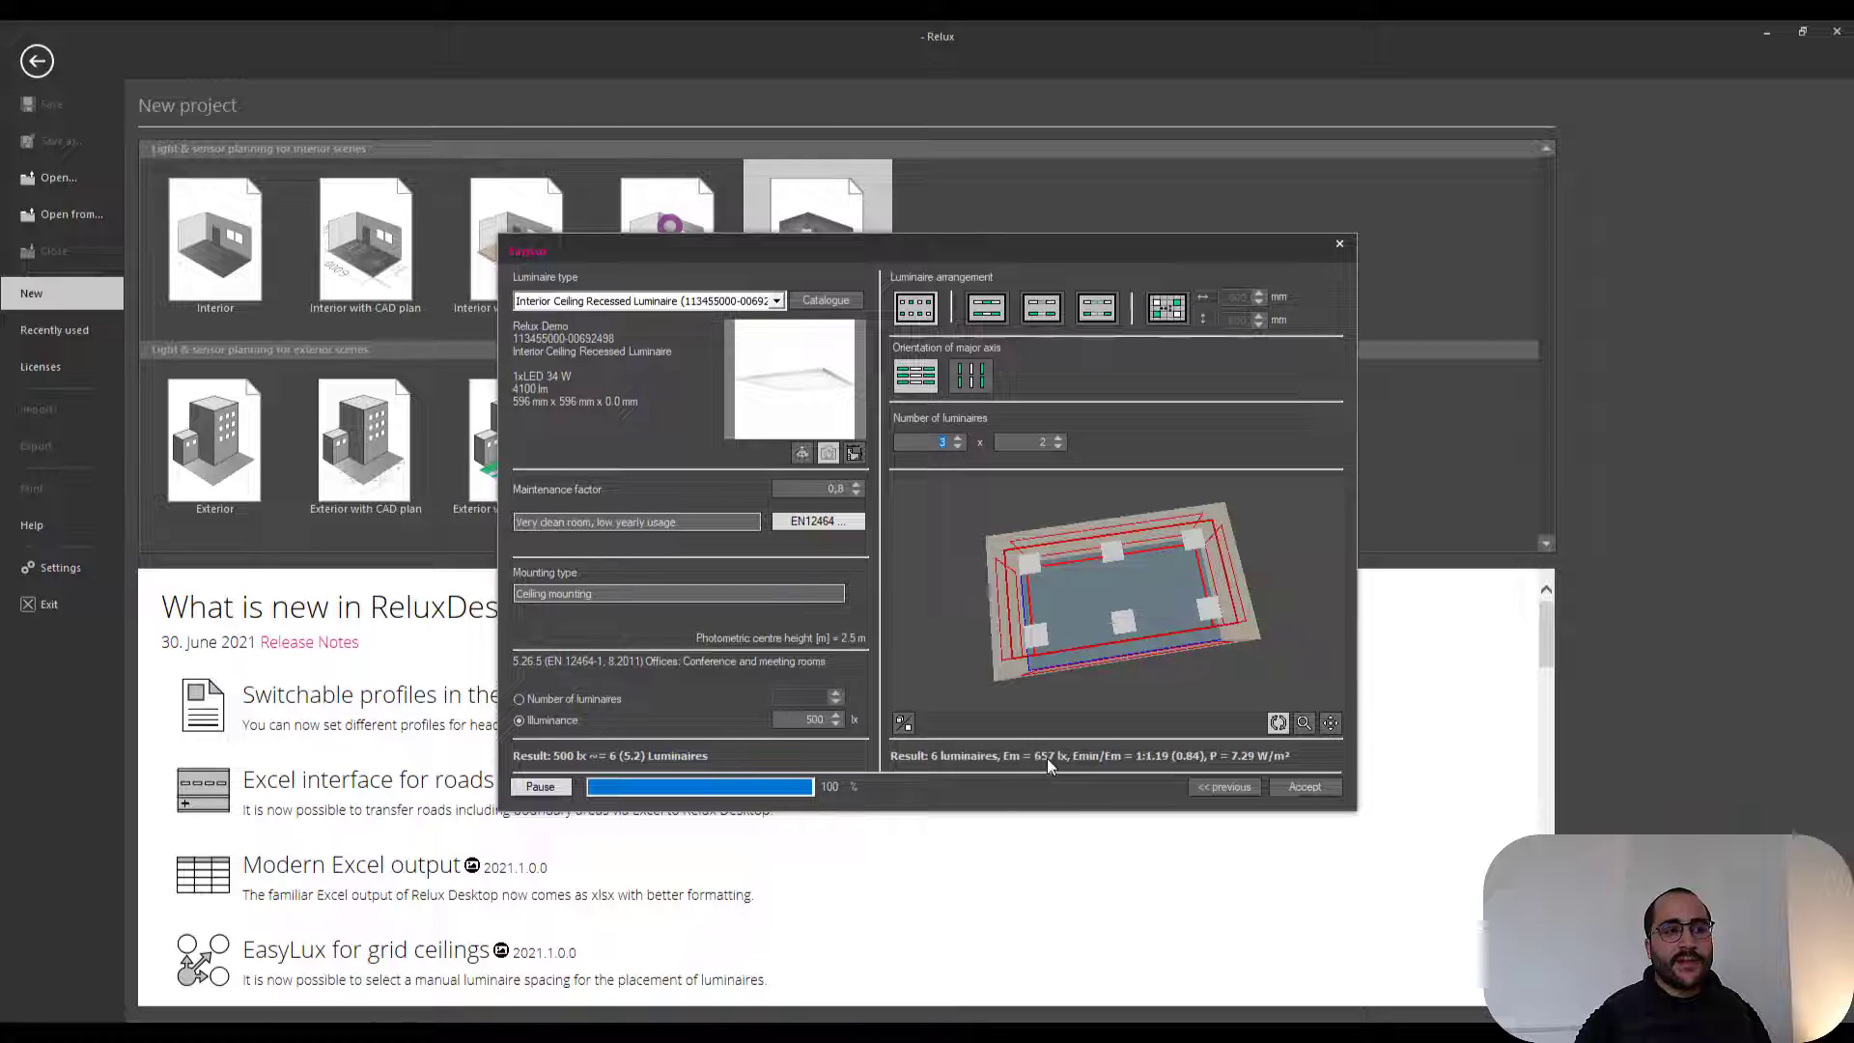
pyautogui.click(776, 301)
pyautogui.click(637, 325)
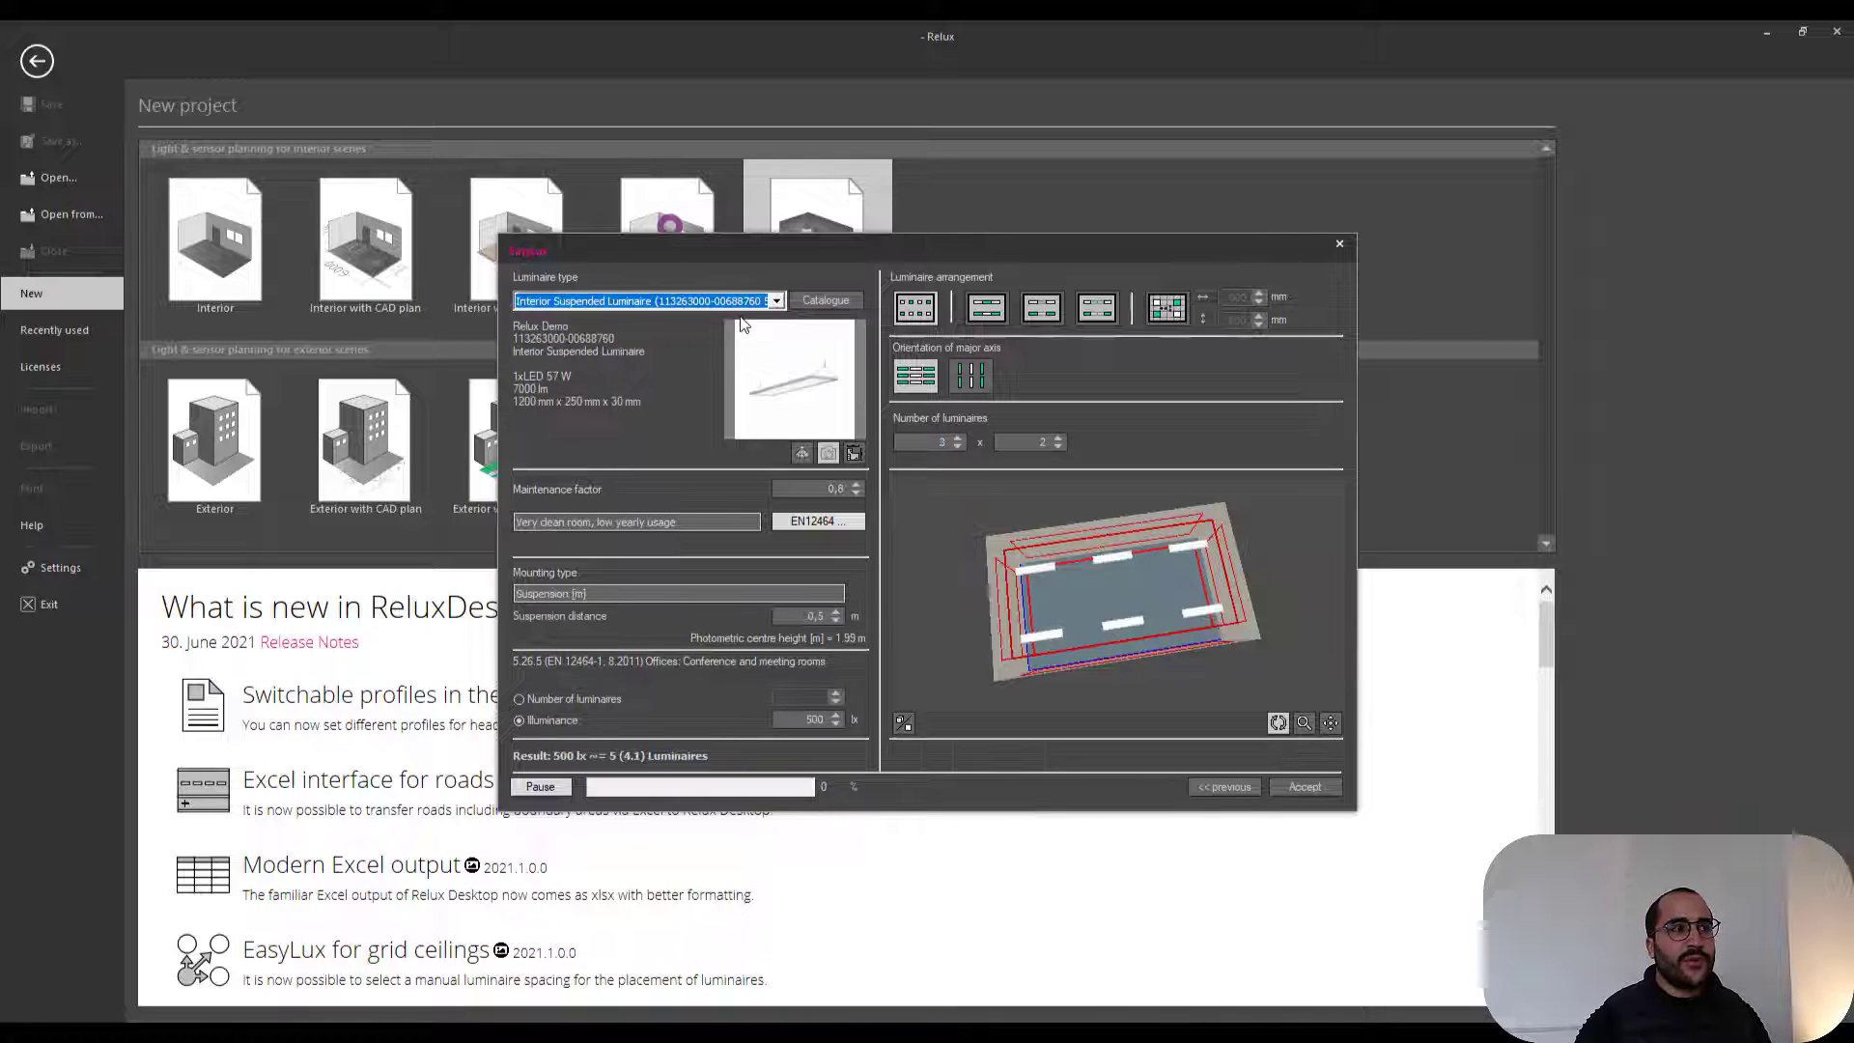
pyautogui.click(958, 446)
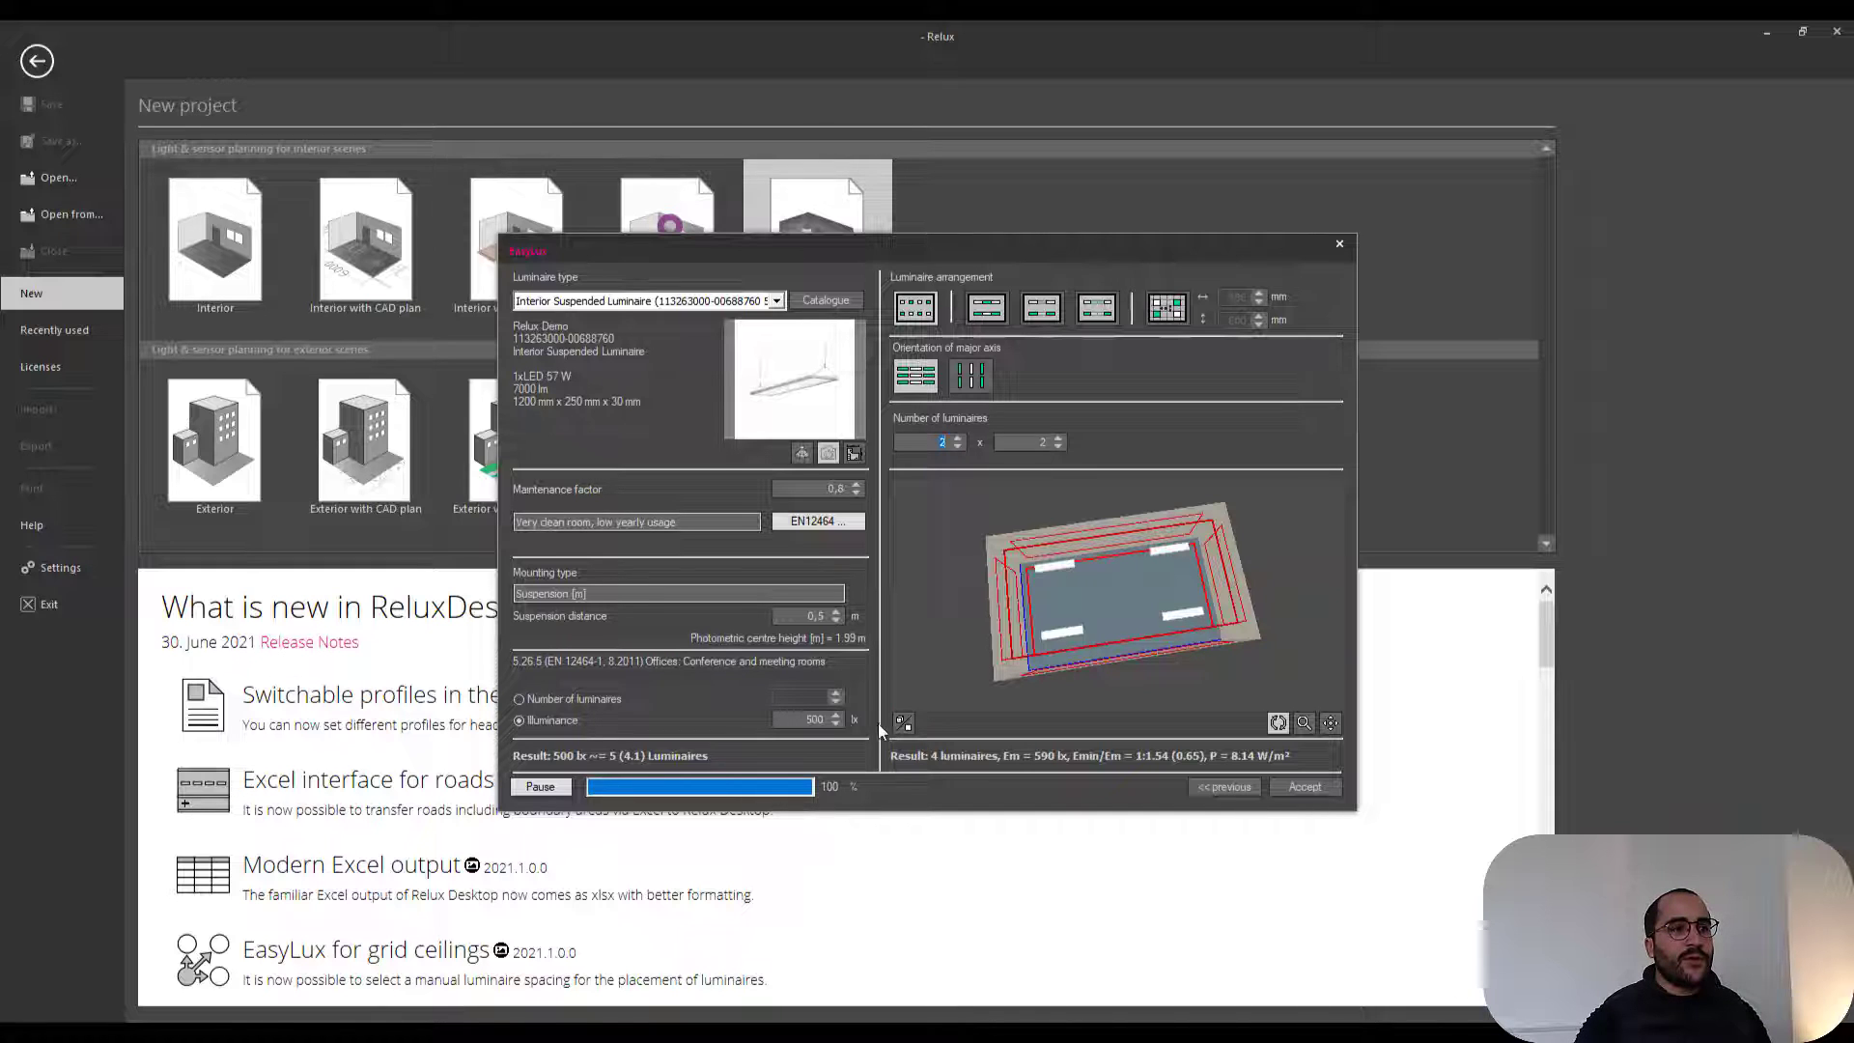
pyautogui.click(902, 724)
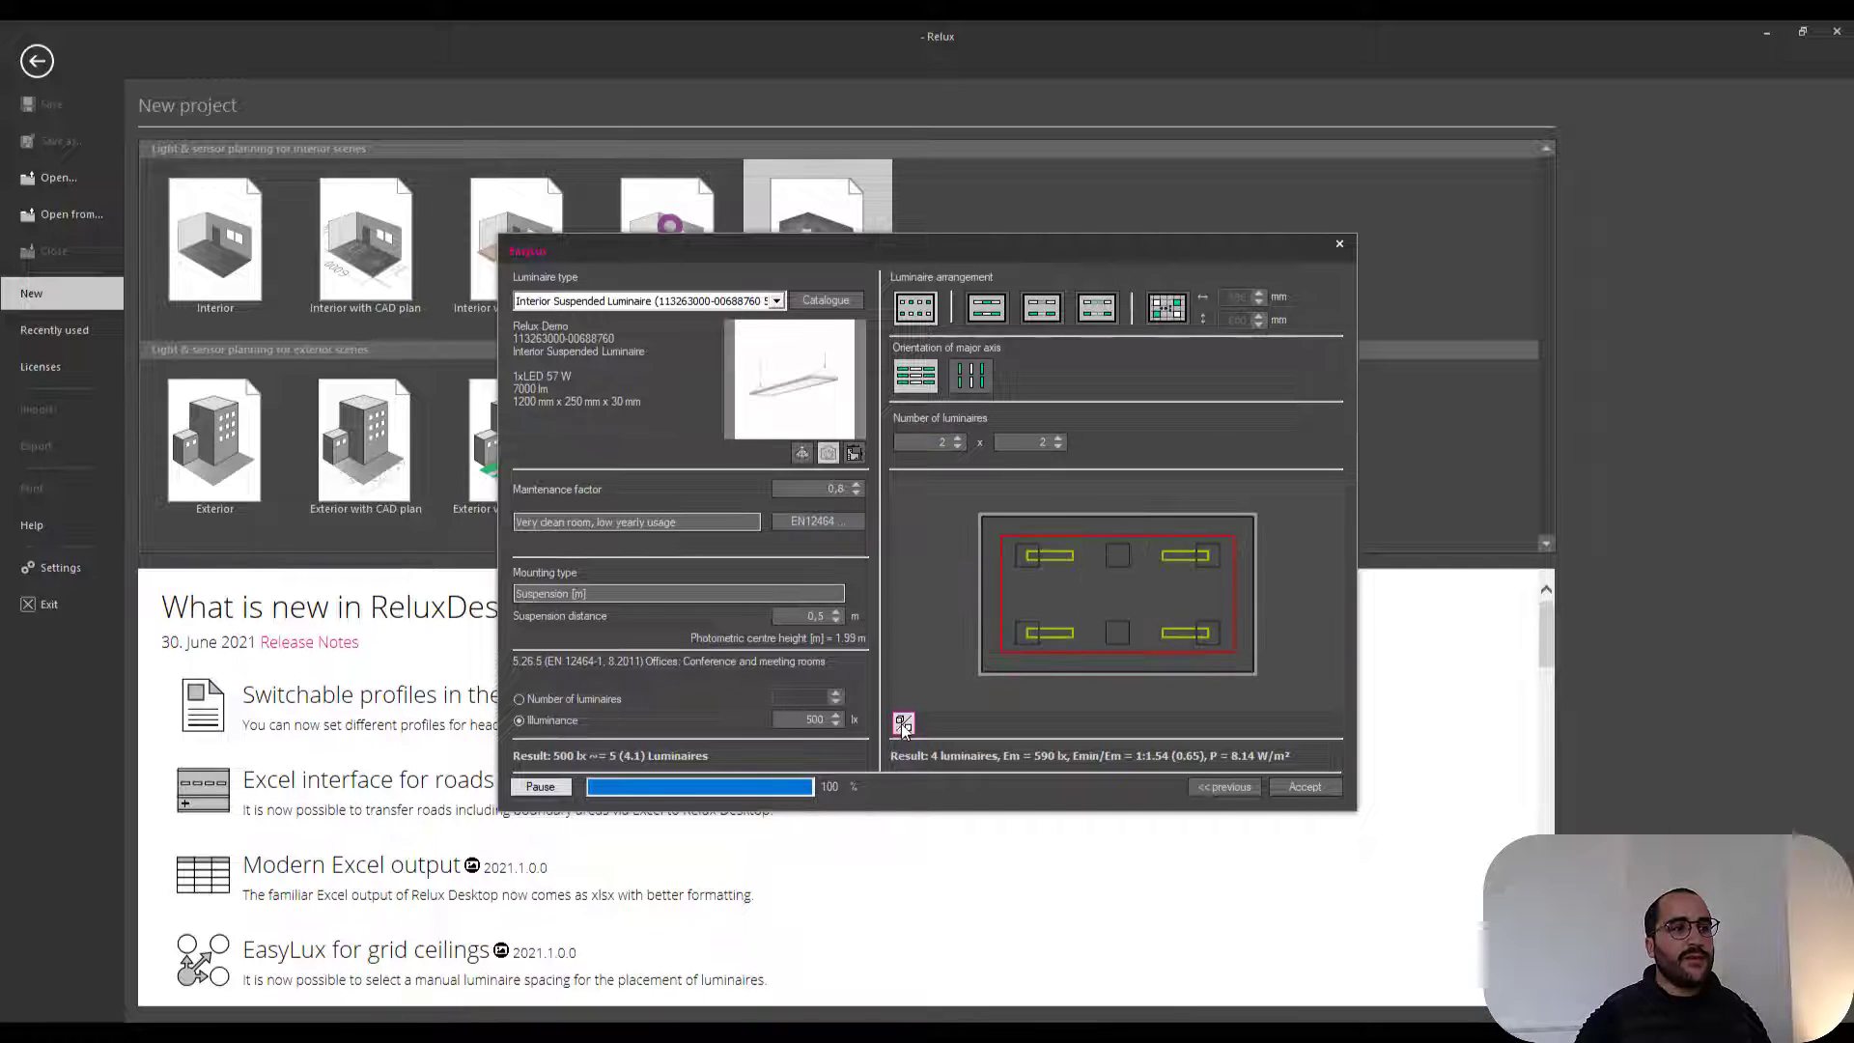
pyautogui.click(1304, 787)
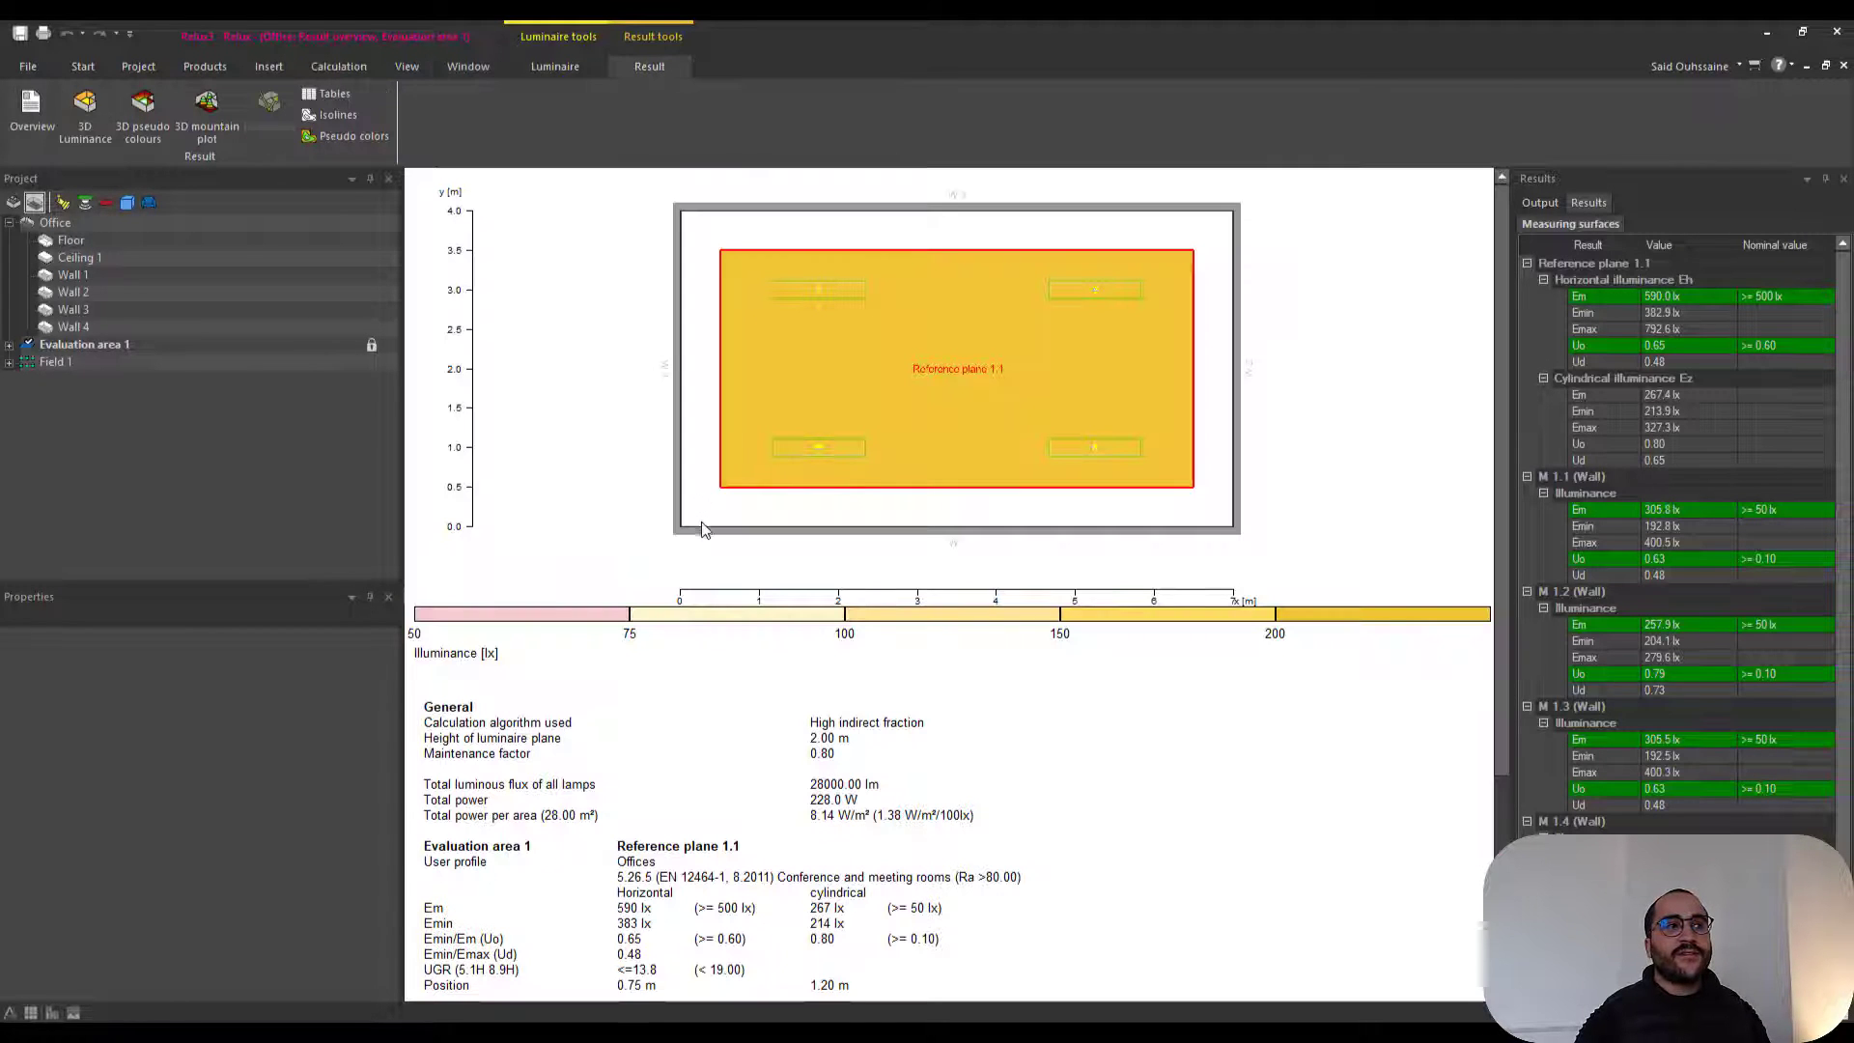
# - Examine the result overview: the reference plane plan, general calculation data, evaluation area values, major surfaces and luminaire list
pyautogui.scroll(-1, 704, 529)
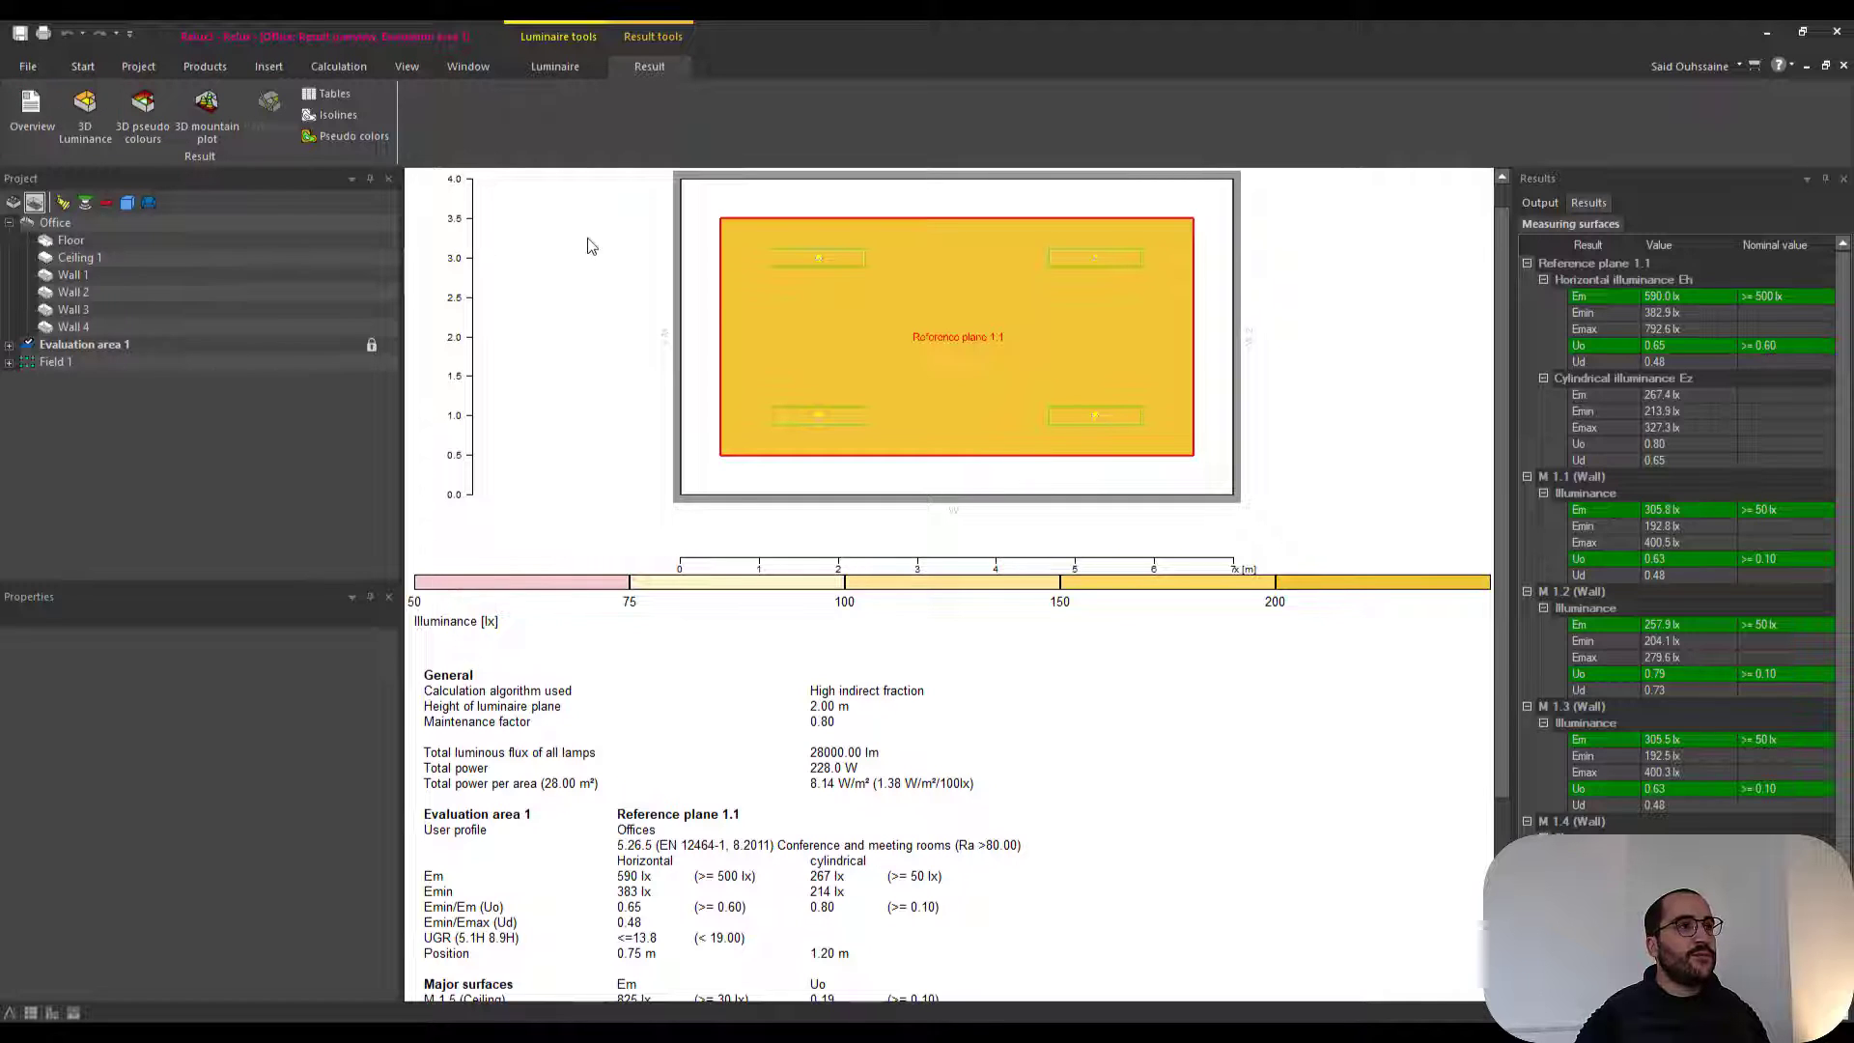
pyautogui.scroll(1, 893, 512)
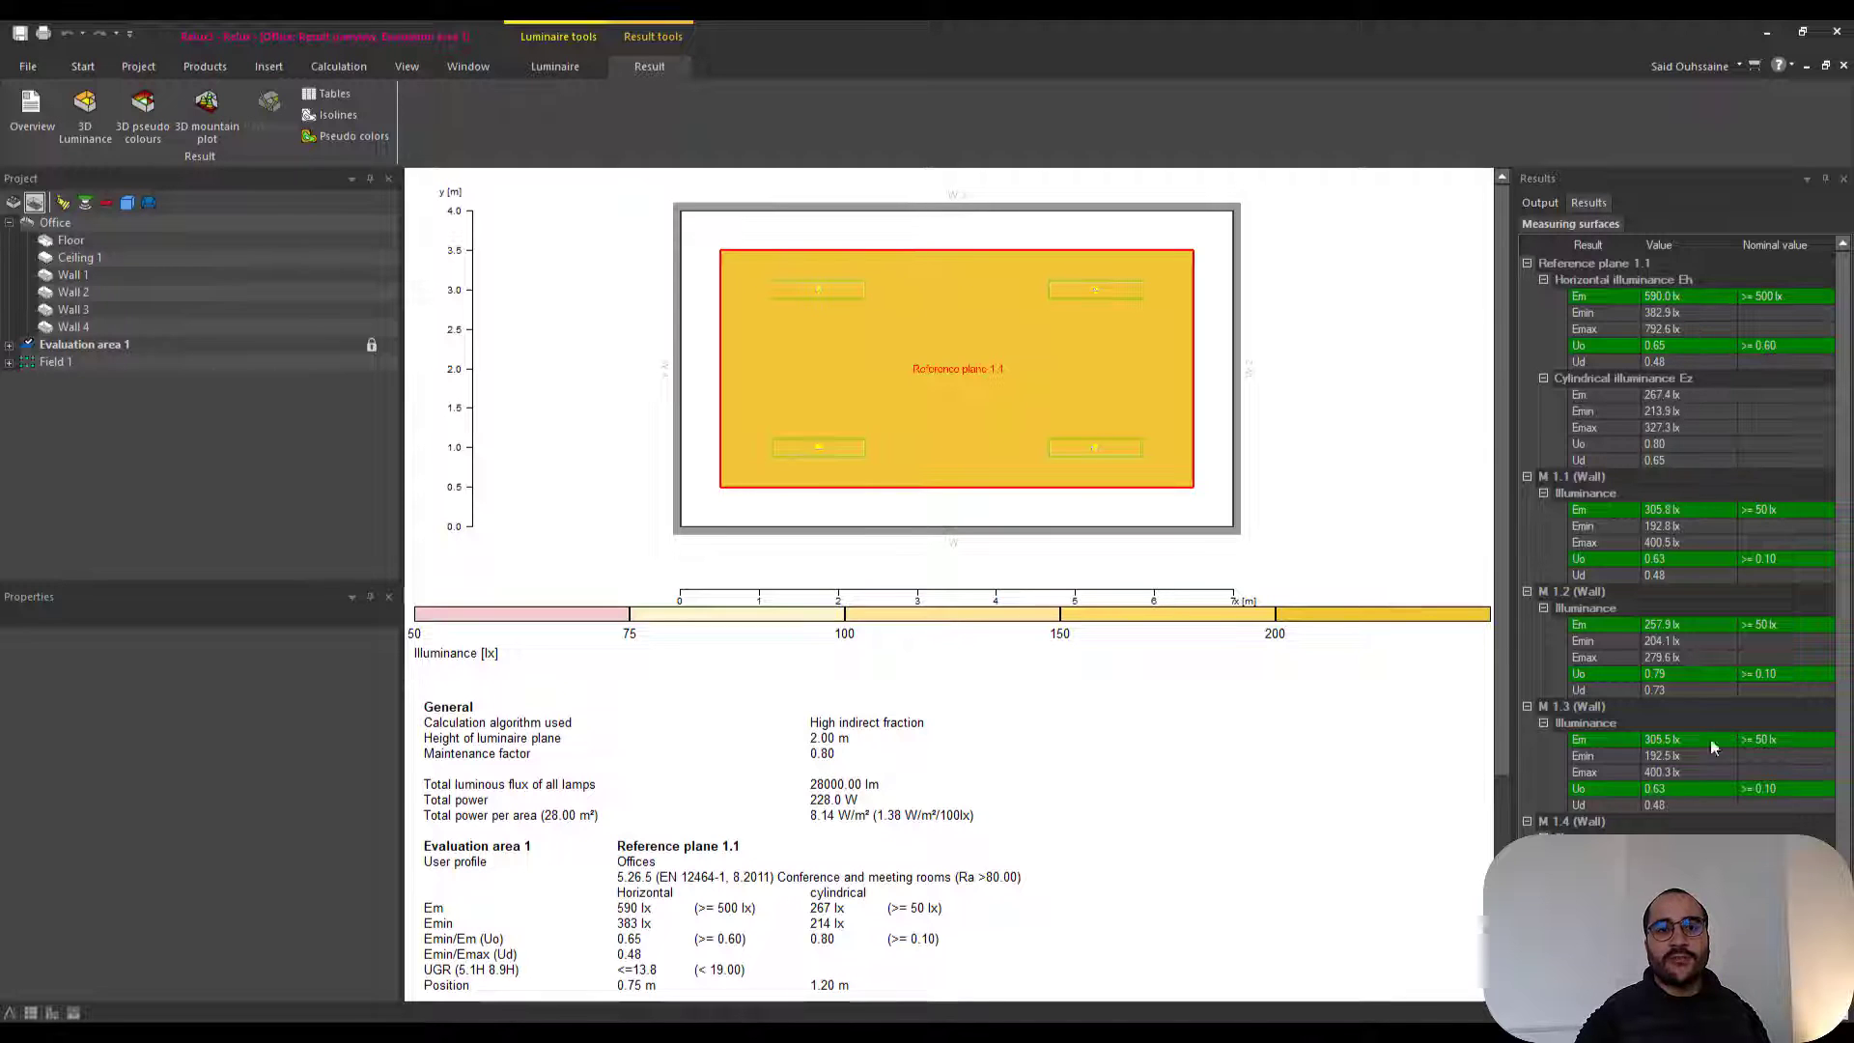
pyautogui.scroll(-1, 1686, 543)
pyautogui.scroll(1, 1670, 756)
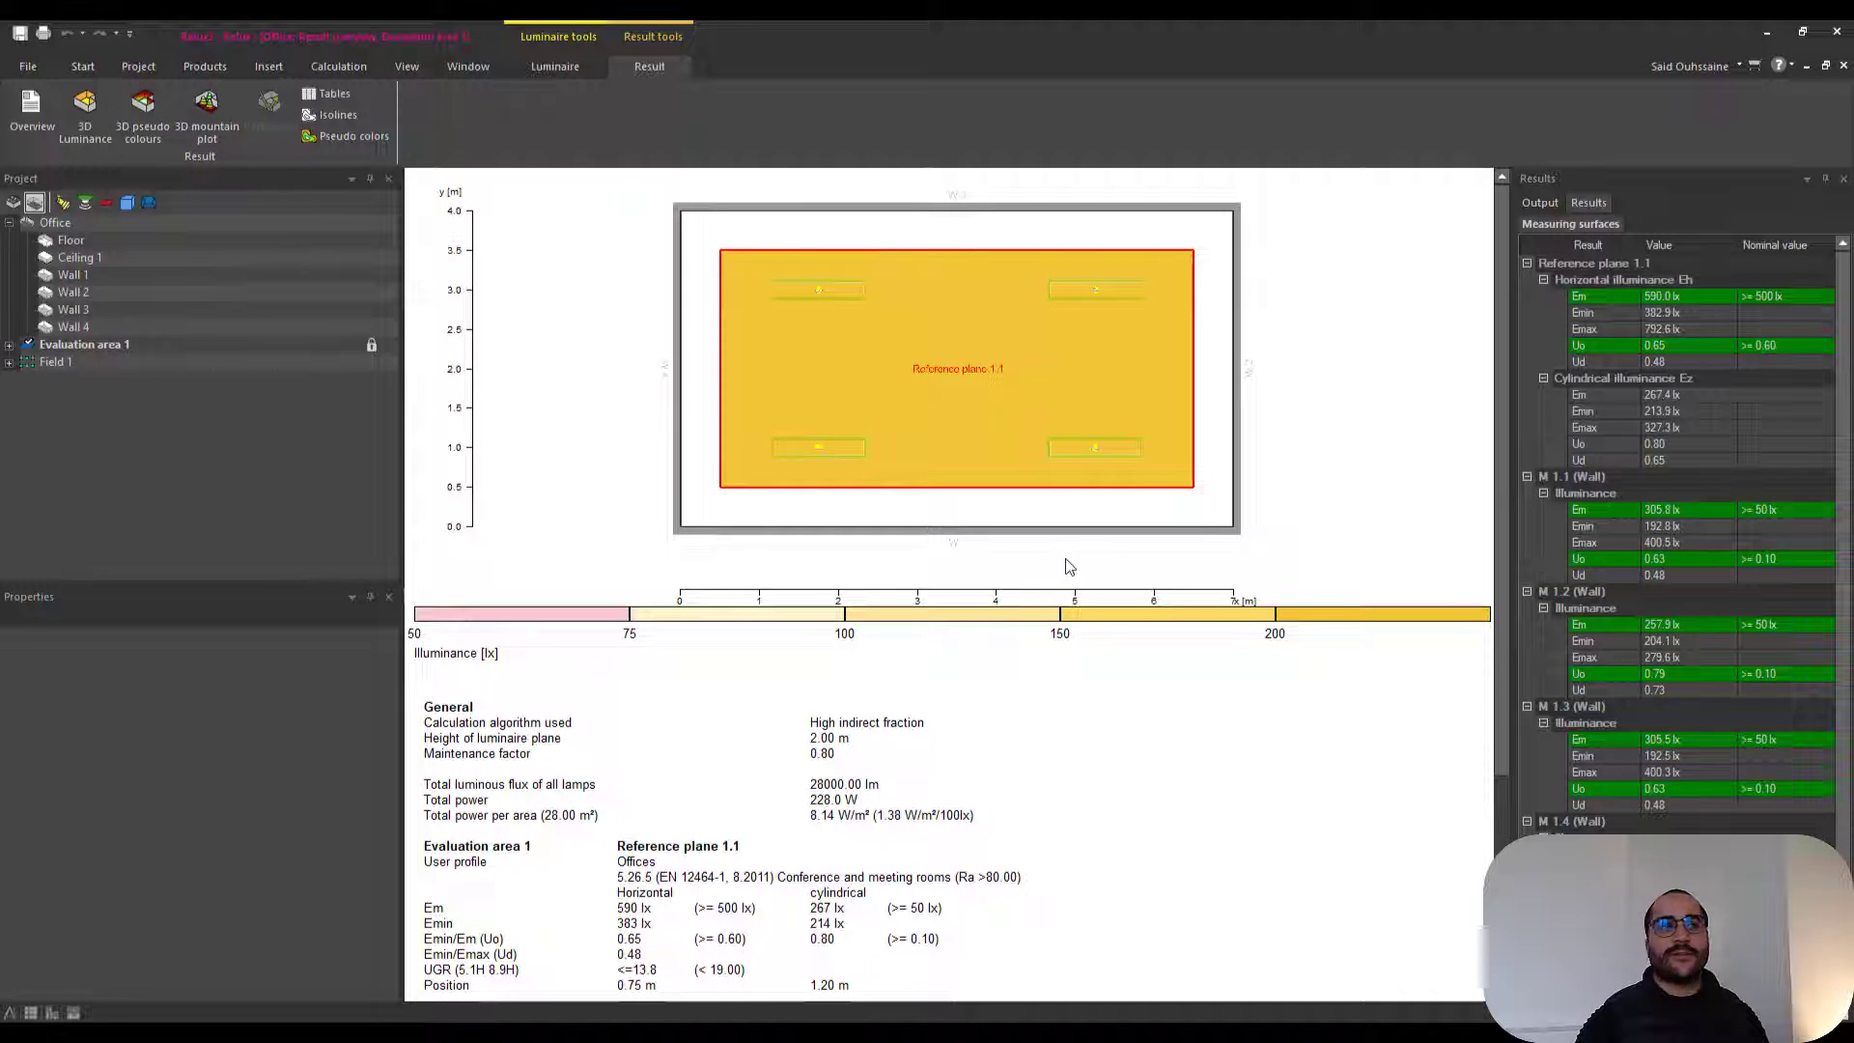
pyautogui.scroll(-1, 1023, 593)
pyautogui.scroll(-1, 595, 670)
pyautogui.scroll(2, 656, 637)
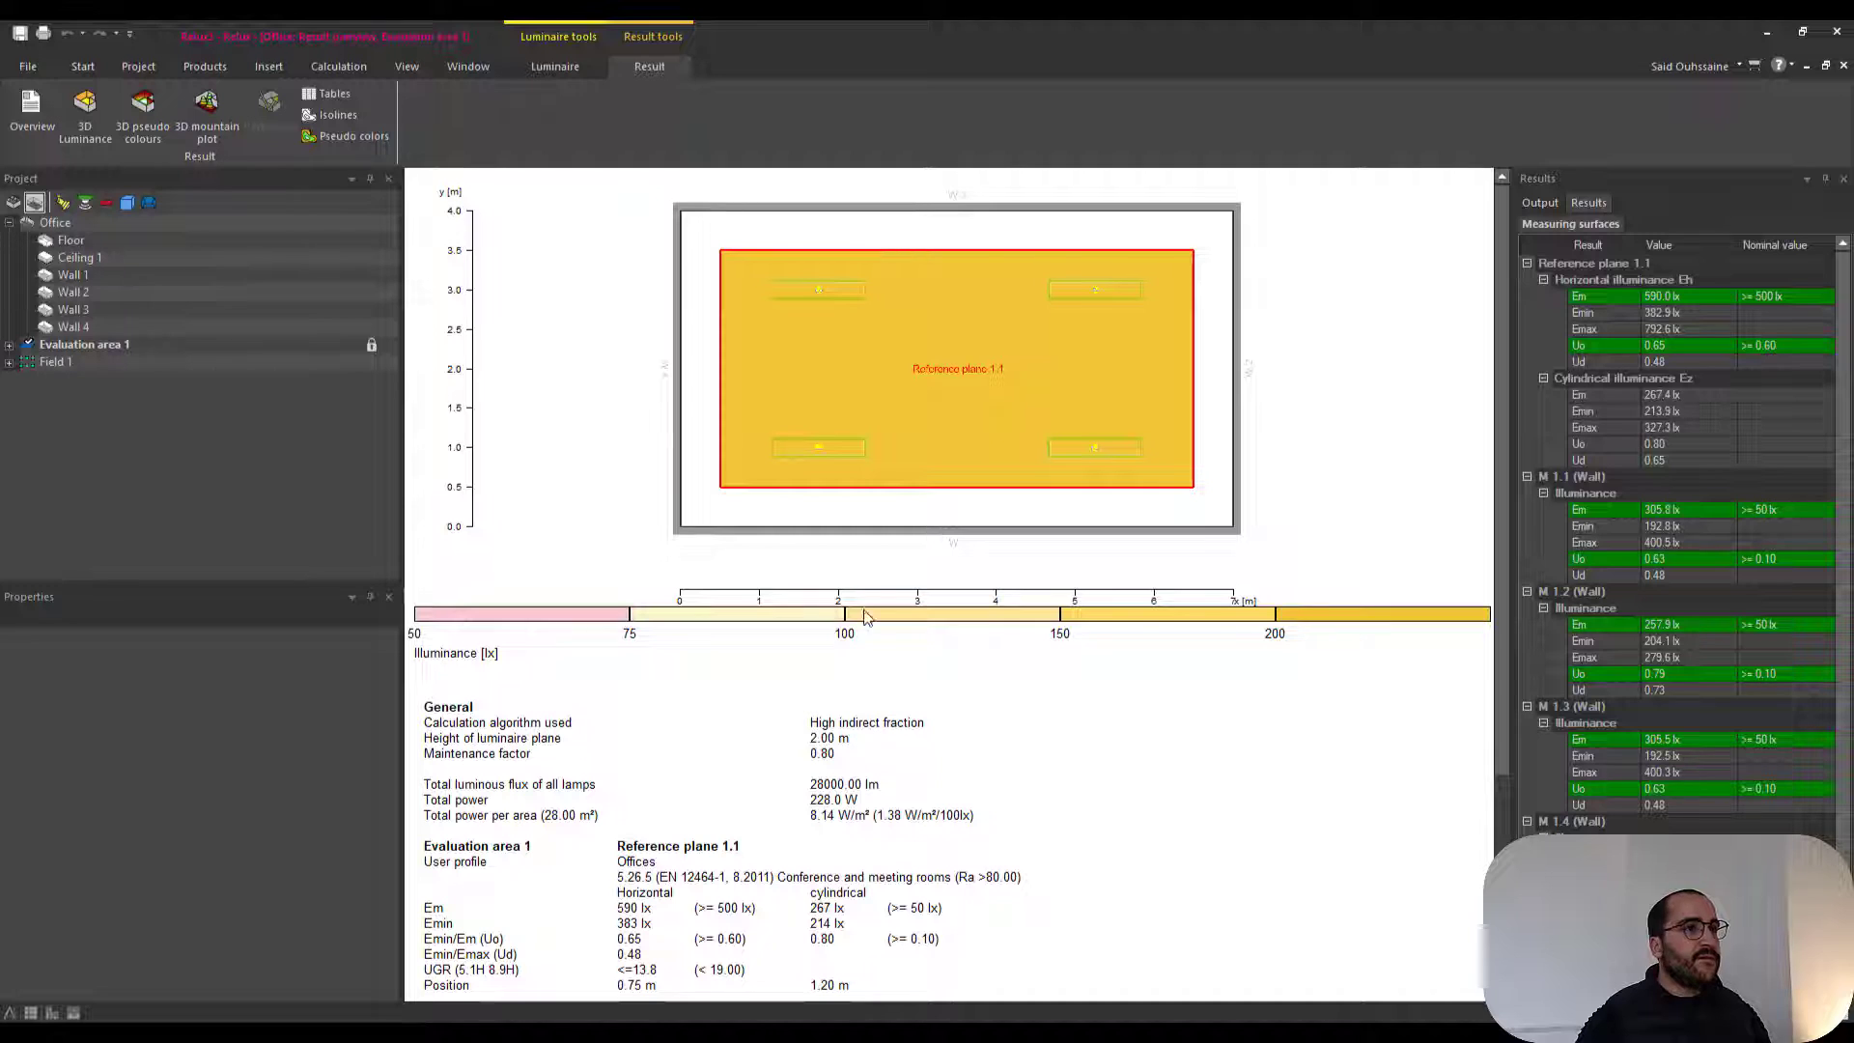
pyautogui.scroll(-1, 880, 713)
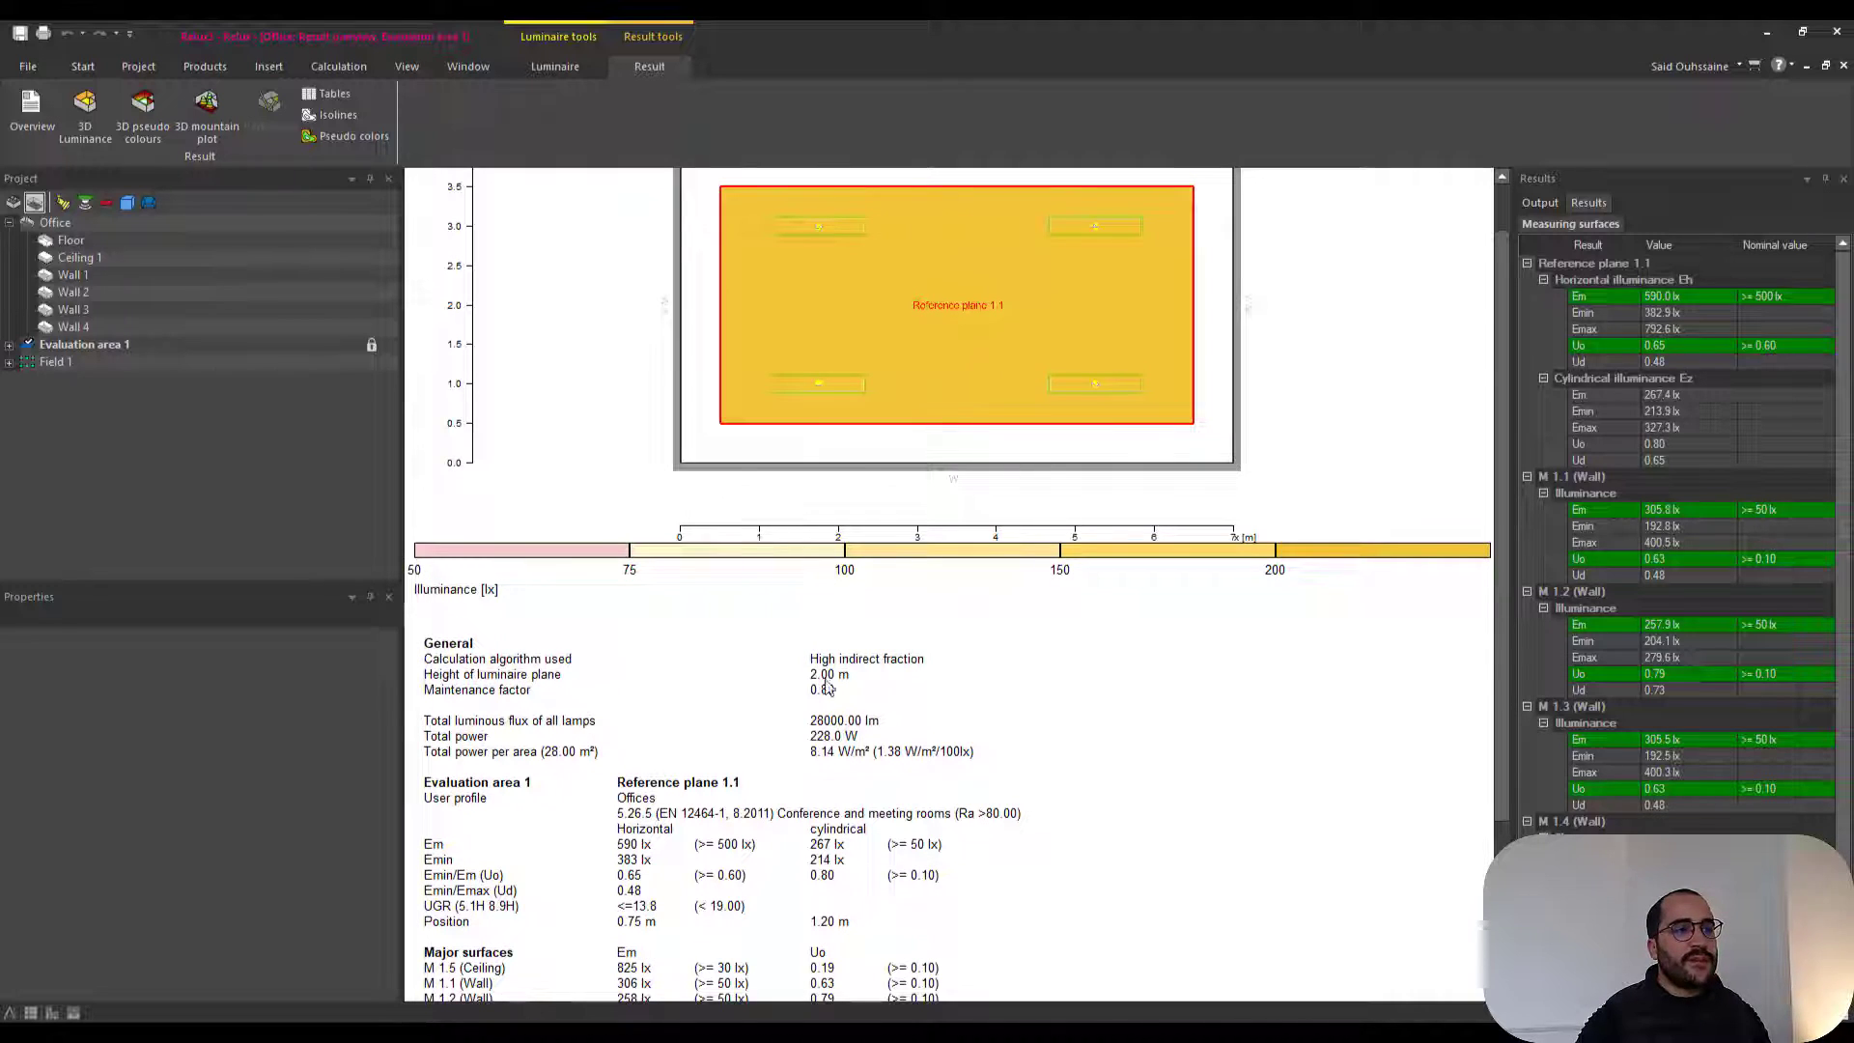
pyautogui.scroll(-1, 782, 705)
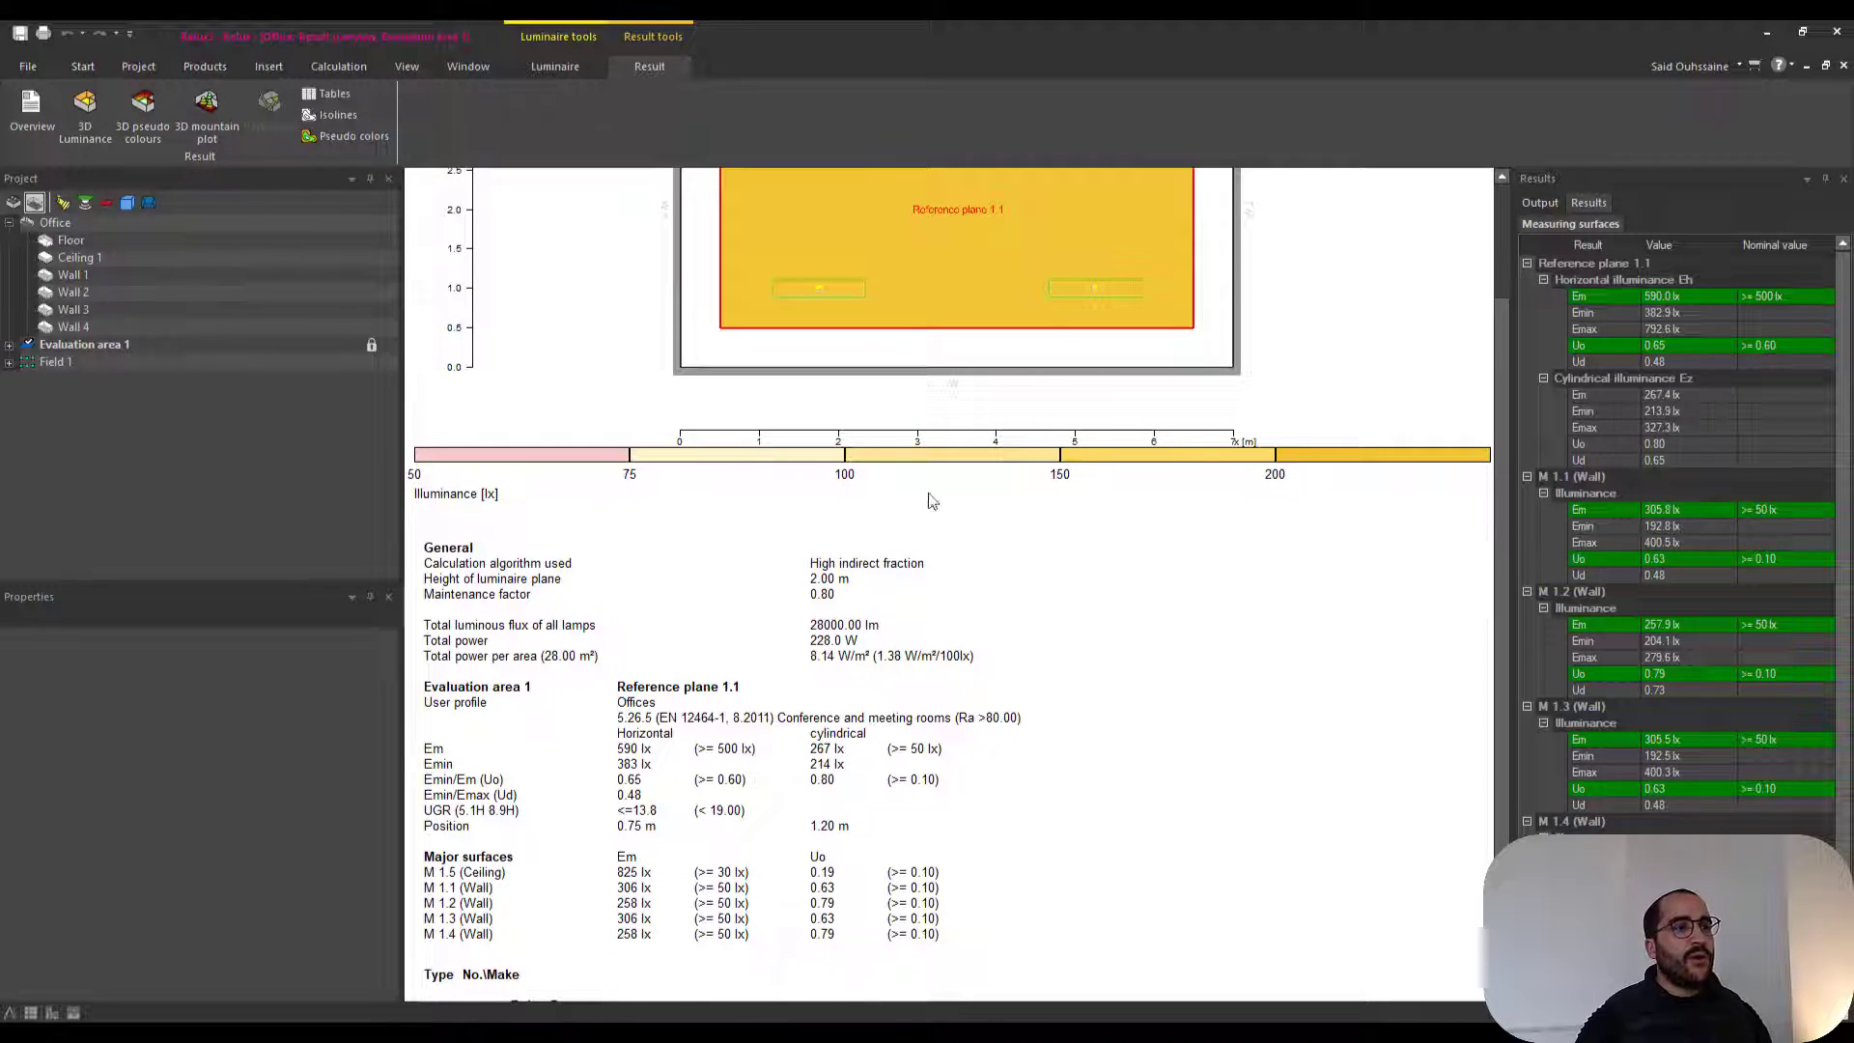
pyautogui.scroll(-2, 488, 696)
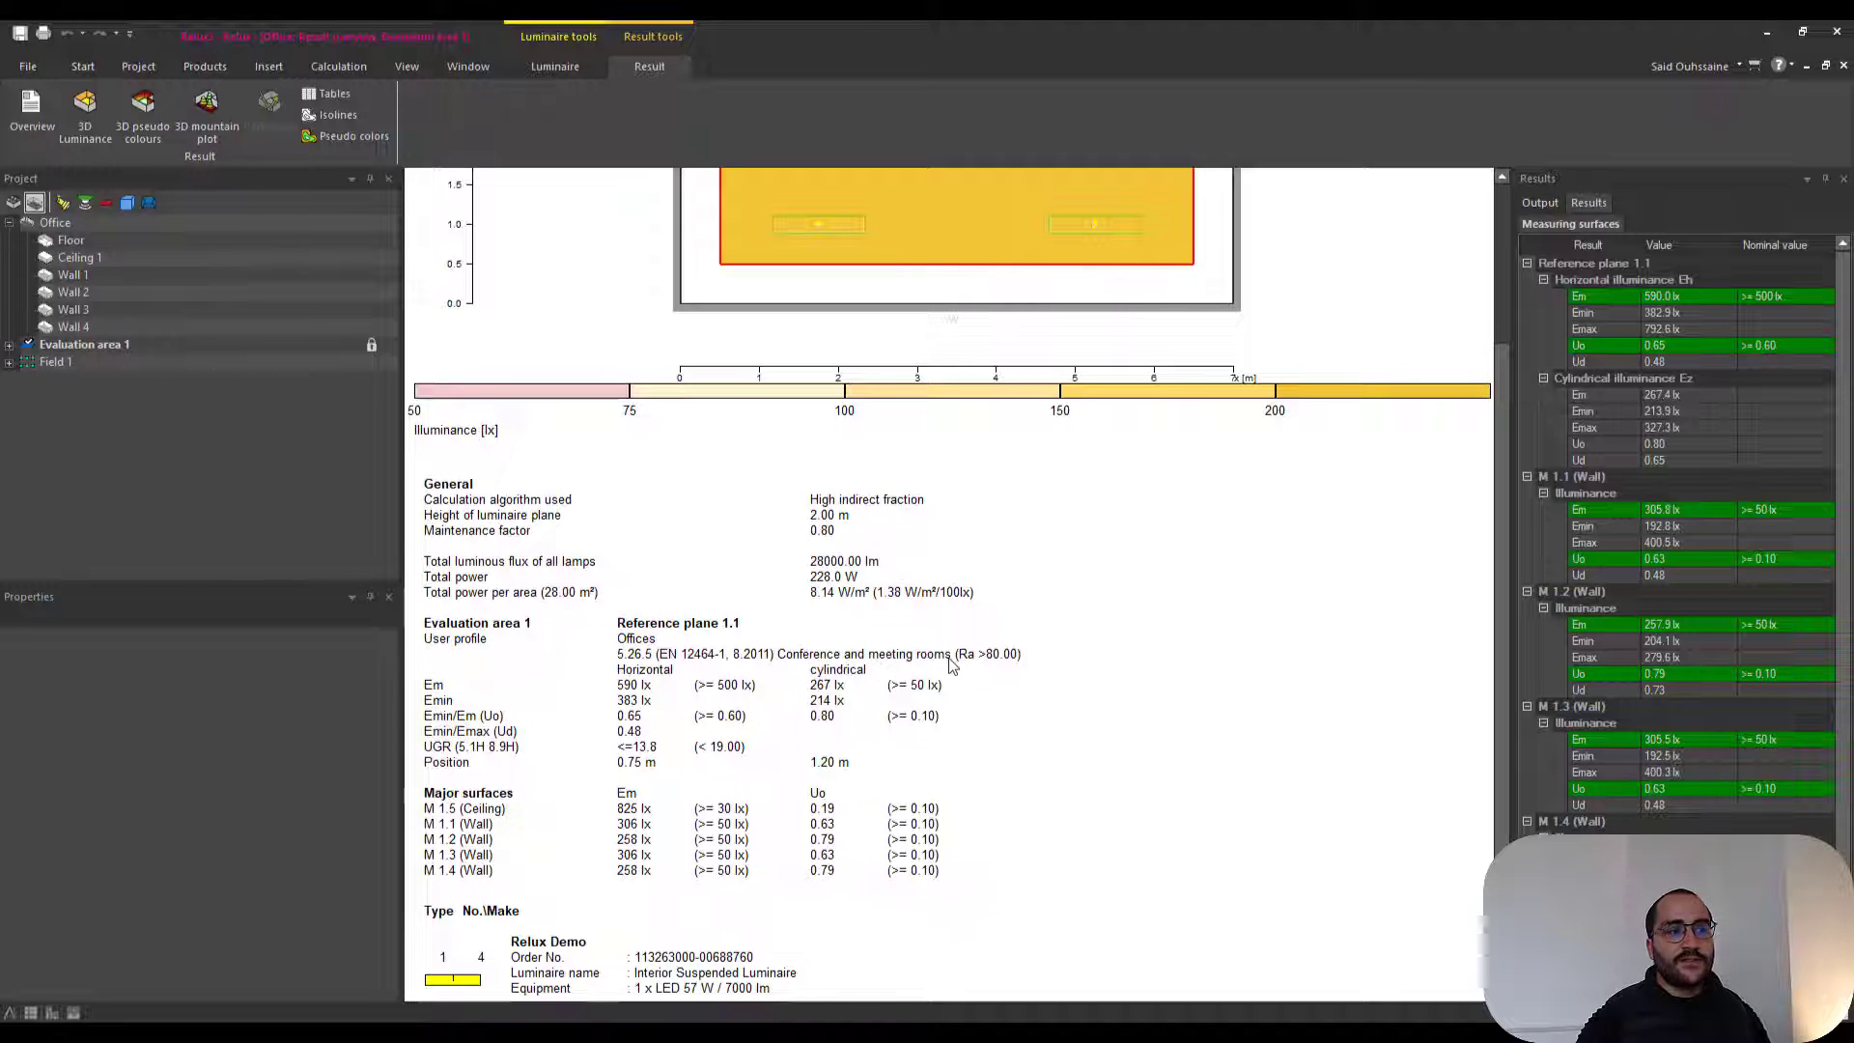
pyautogui.scroll(-2, 941, 673)
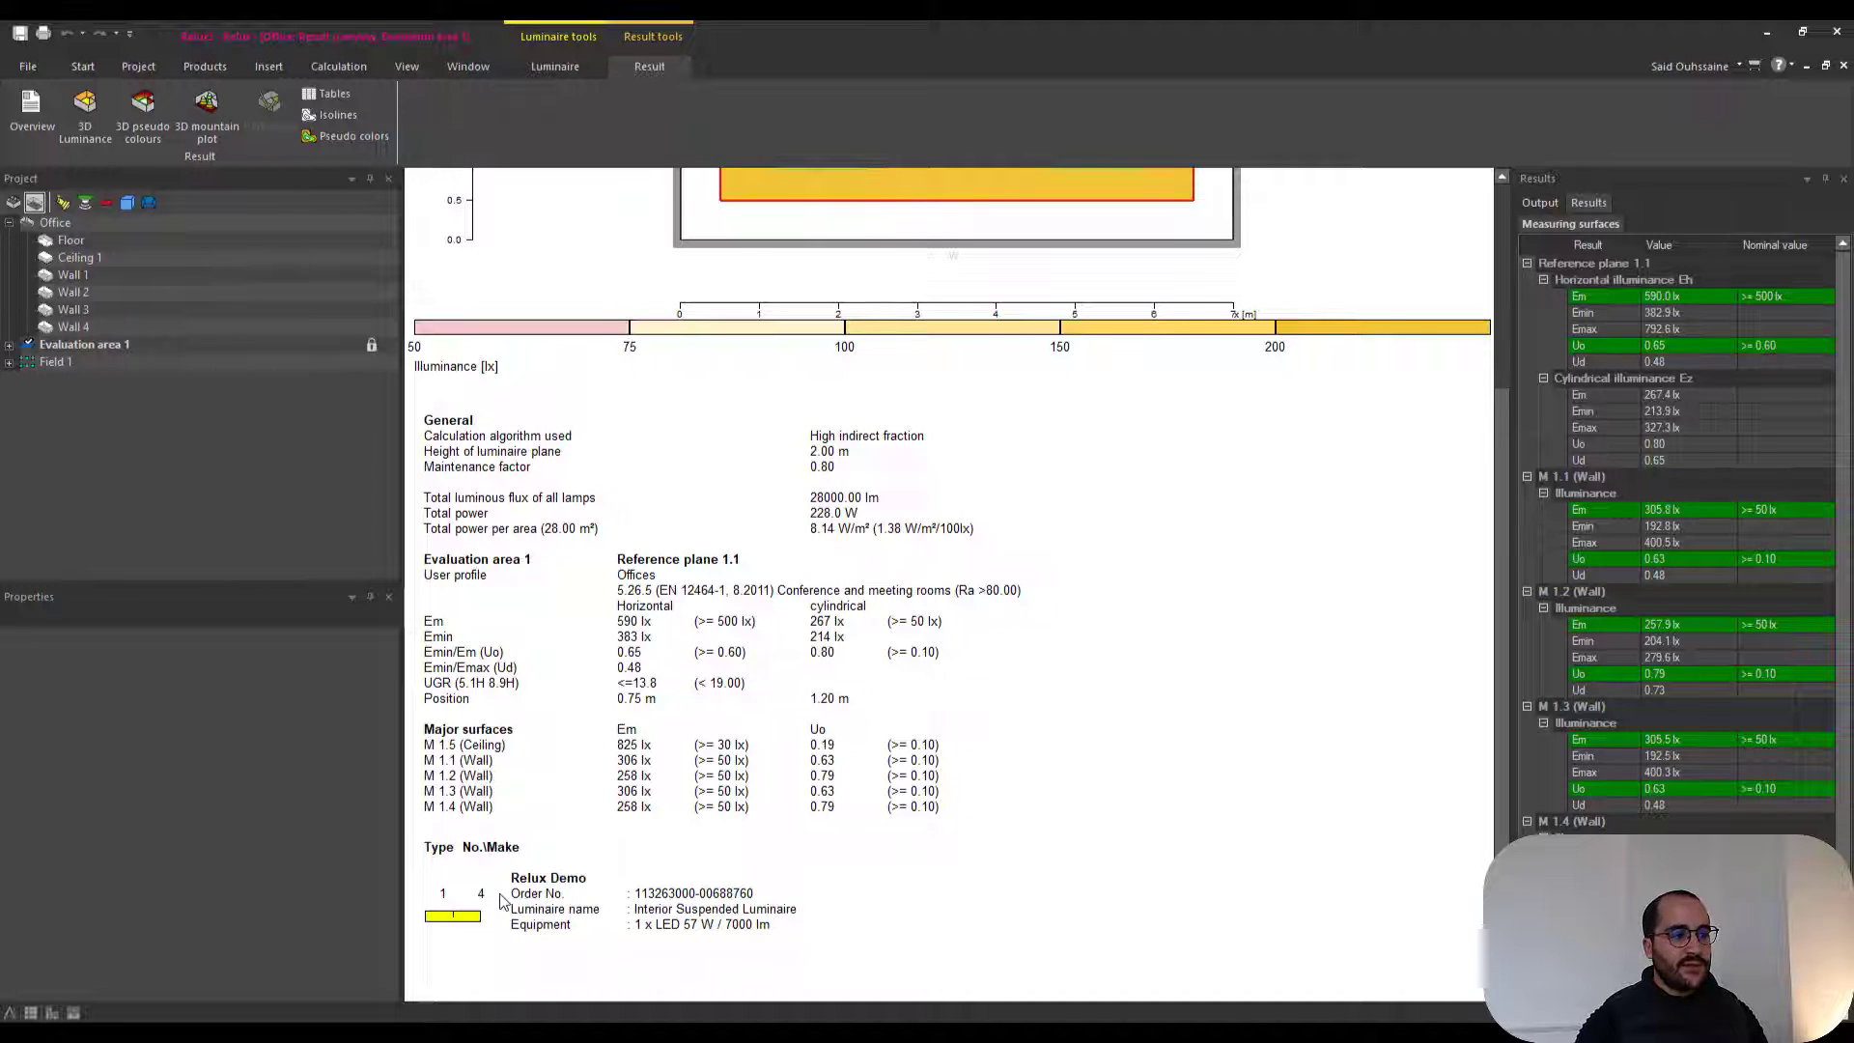
pyautogui.scroll(-1, 502, 900)
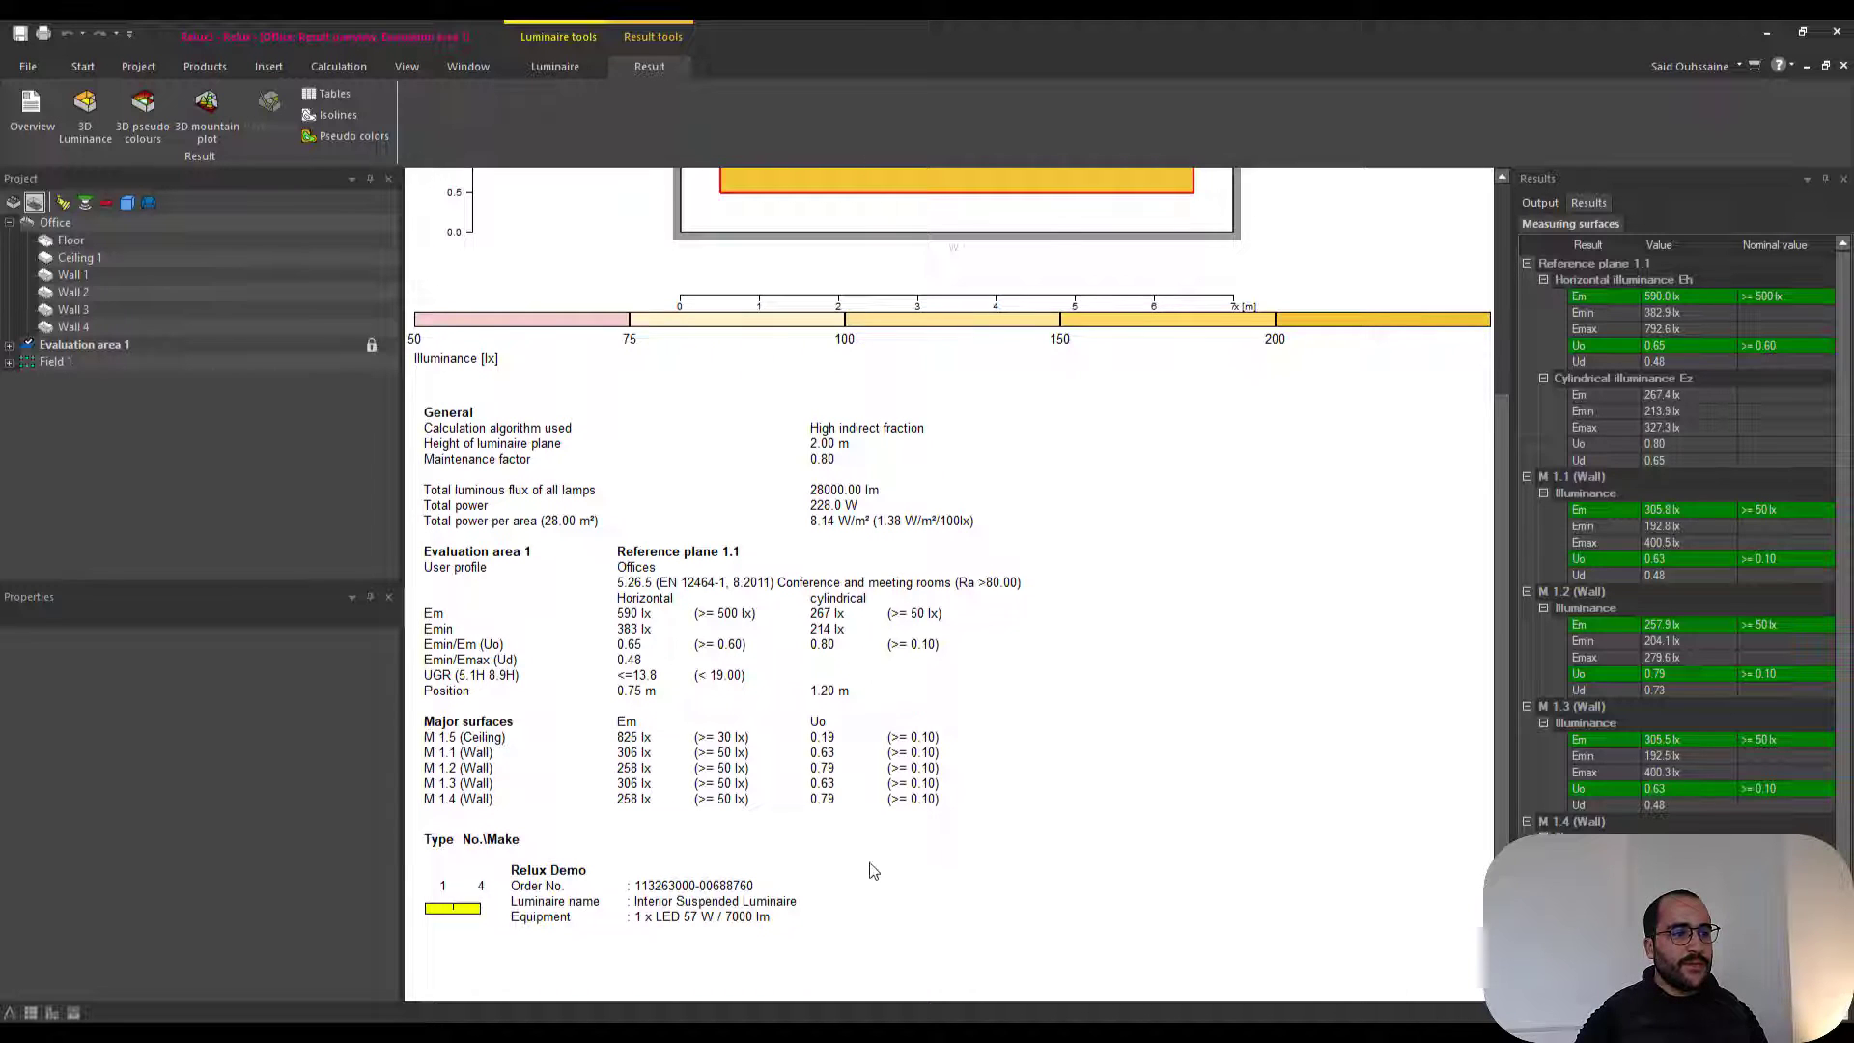
pyautogui.scroll(3, 1058, 770)
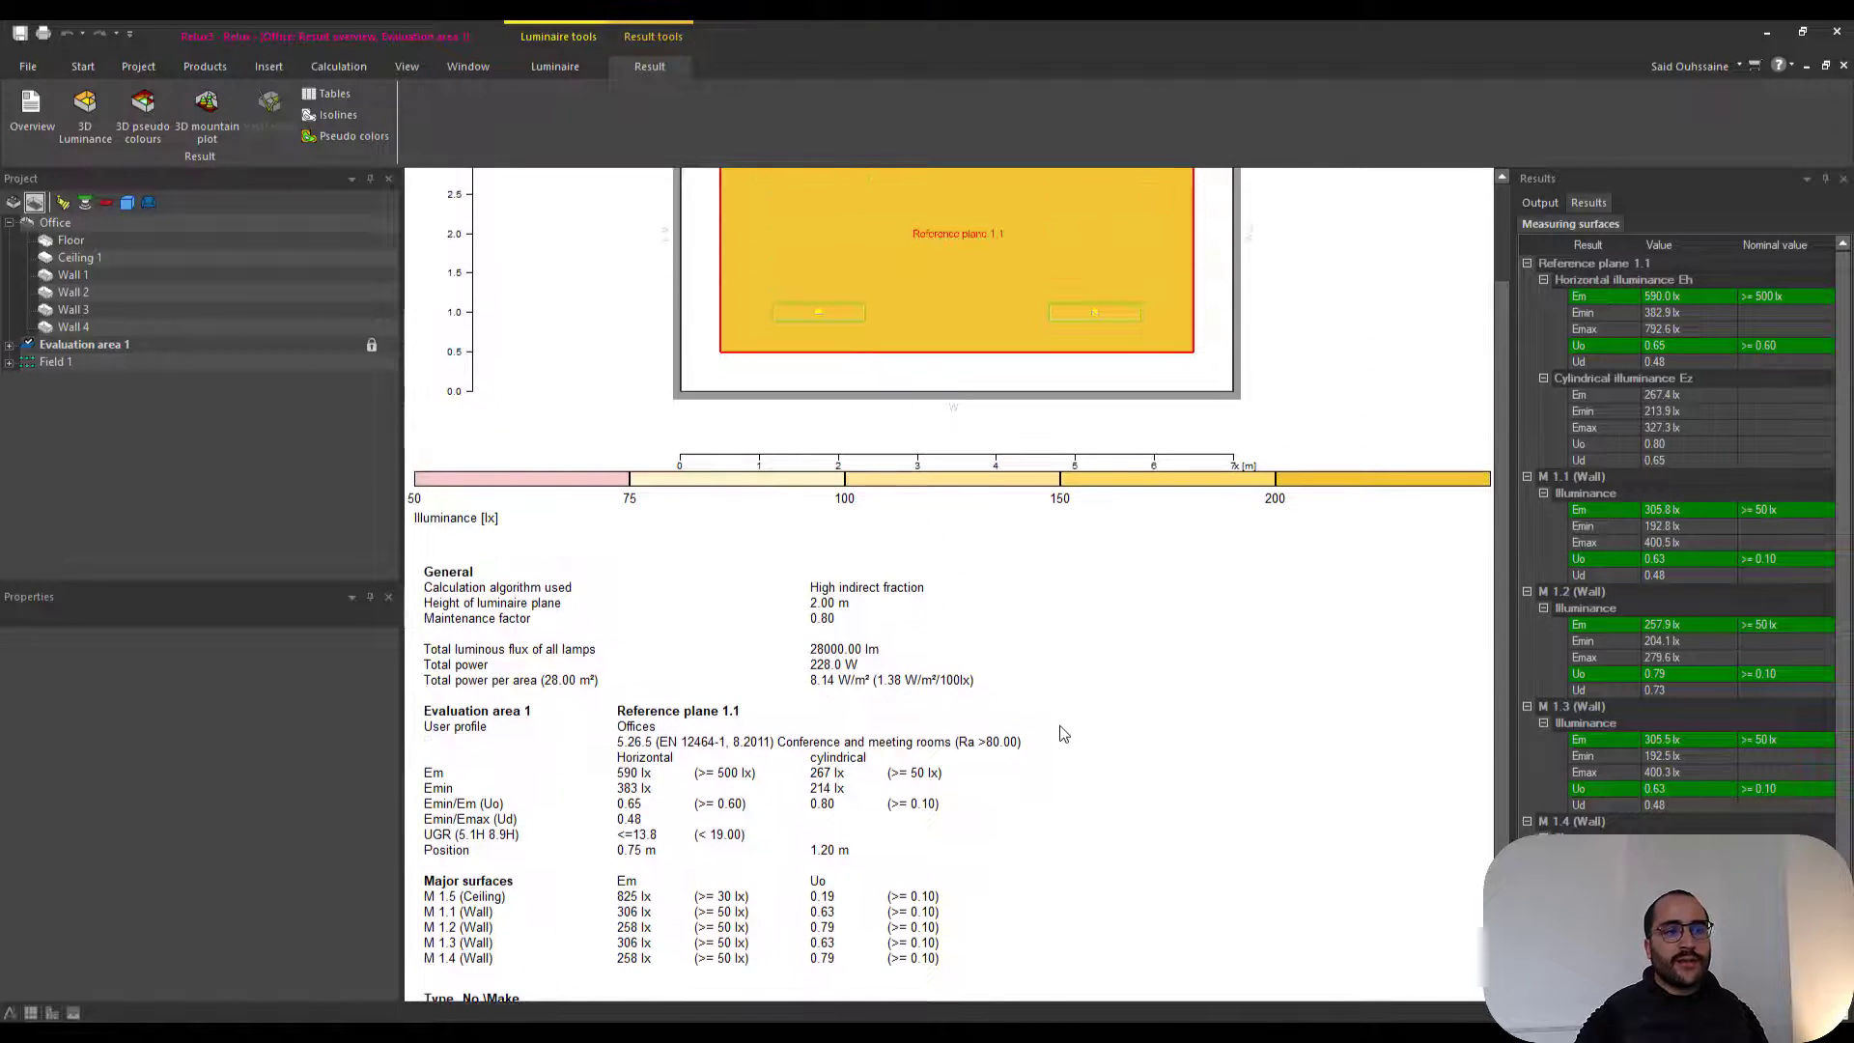
# - Include the product picture in the luminaire legend of the result overview
pyautogui.rightClick(1062, 734)
pyautogui.click(1143, 787)
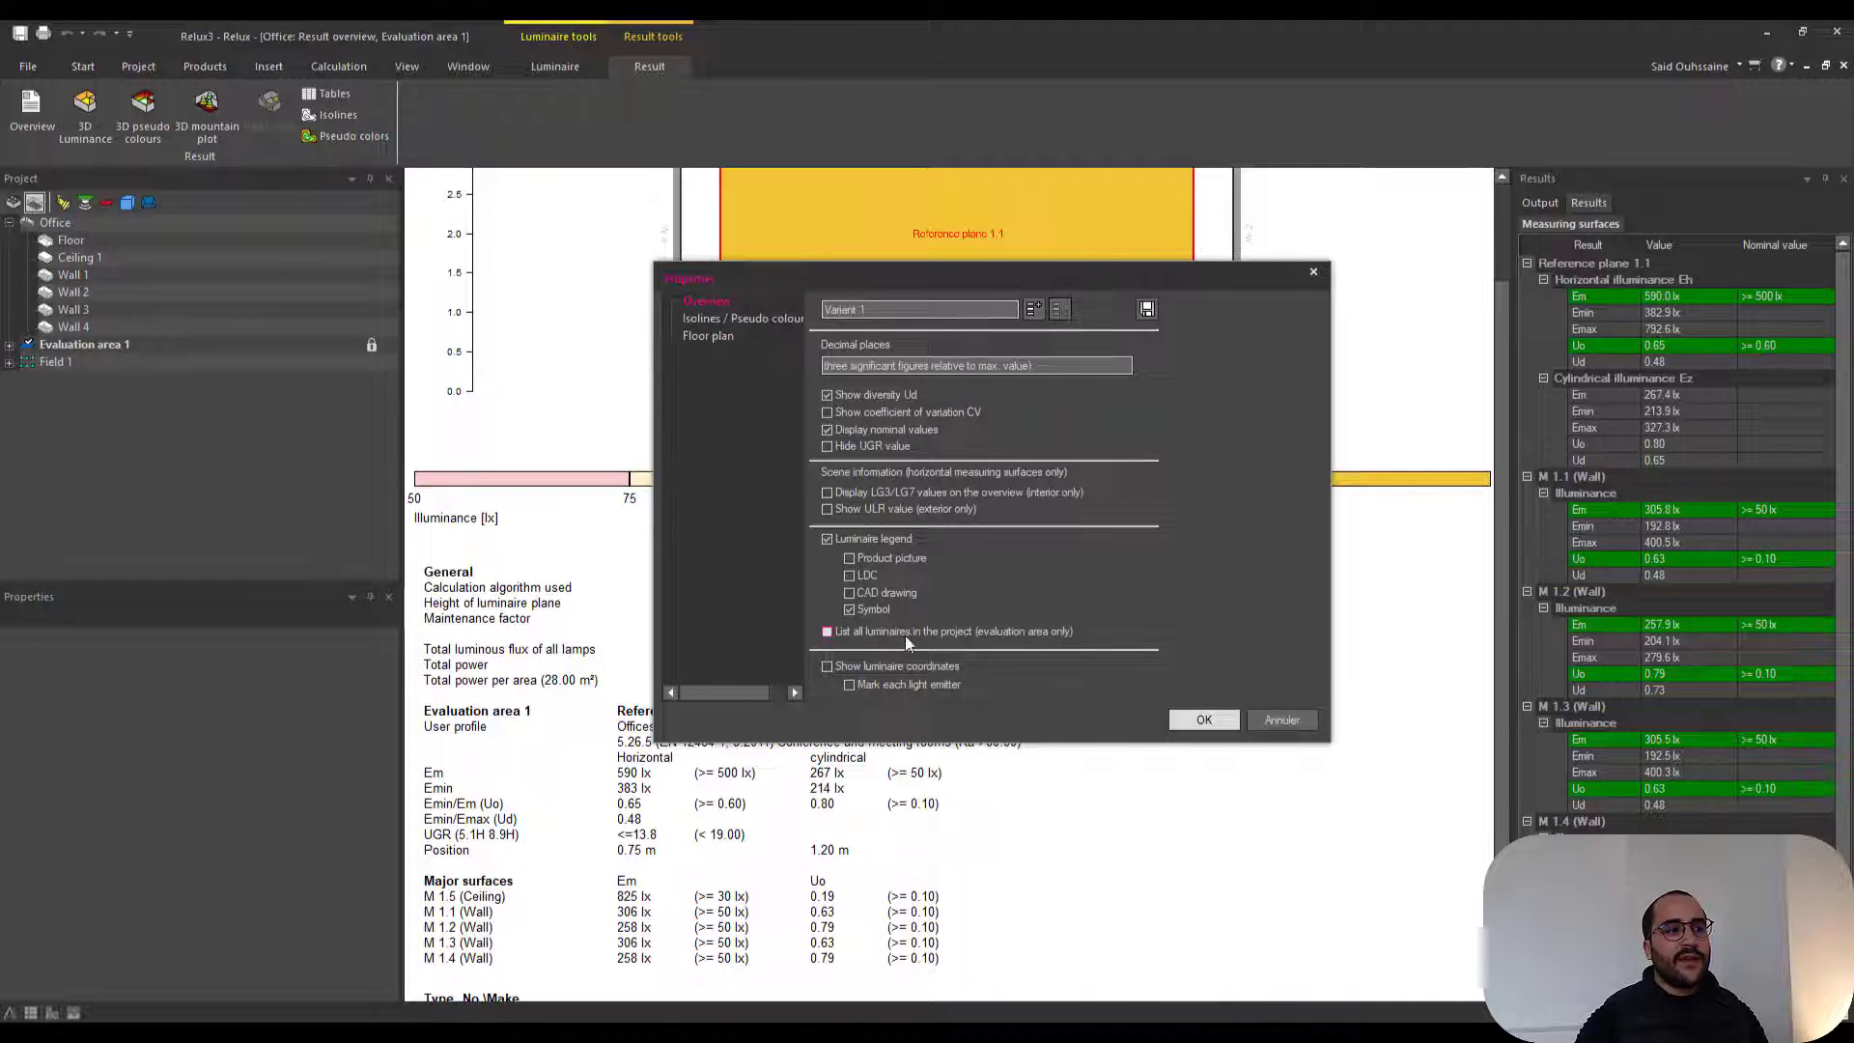
pyautogui.click(859, 560)
pyautogui.click(1198, 723)
pyautogui.scroll(-3, 965, 763)
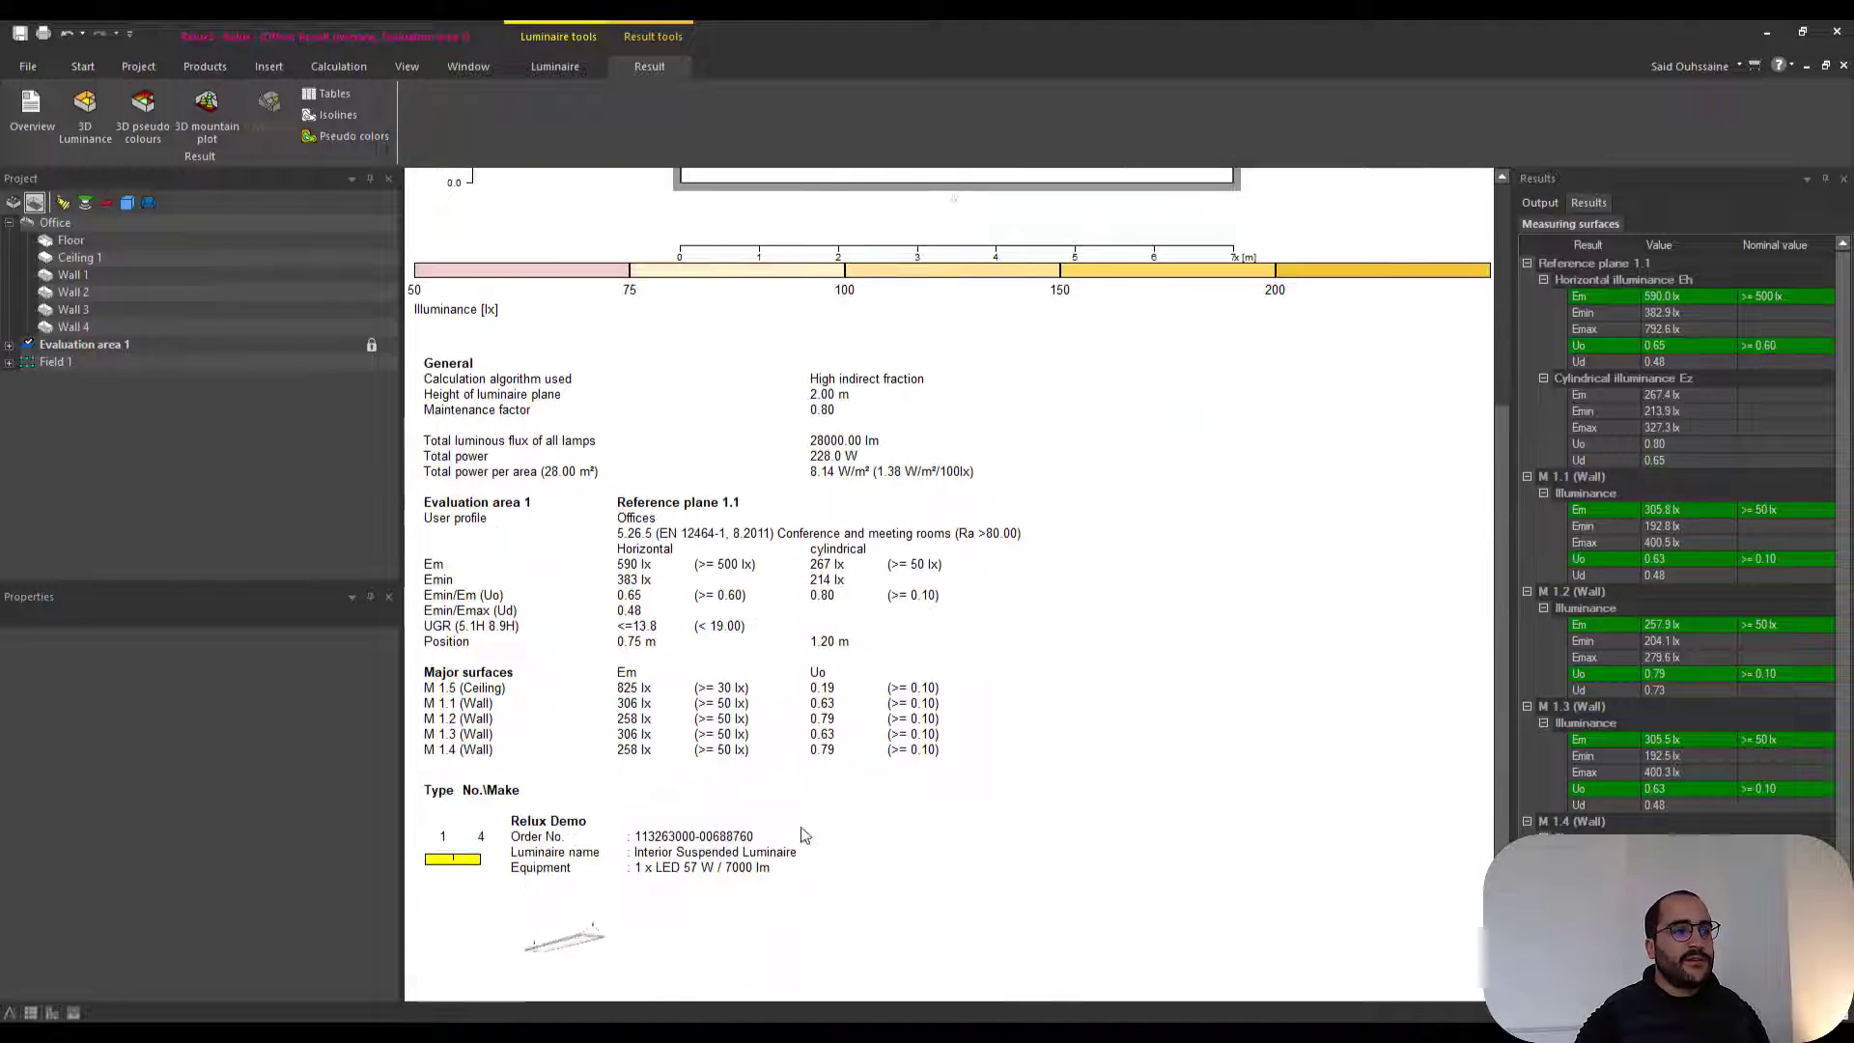
# - Set the pseudo colour legend of the result overview to a minimum of 383 lux and a maximum of 792 lux
pyautogui.rightClick(1038, 879)
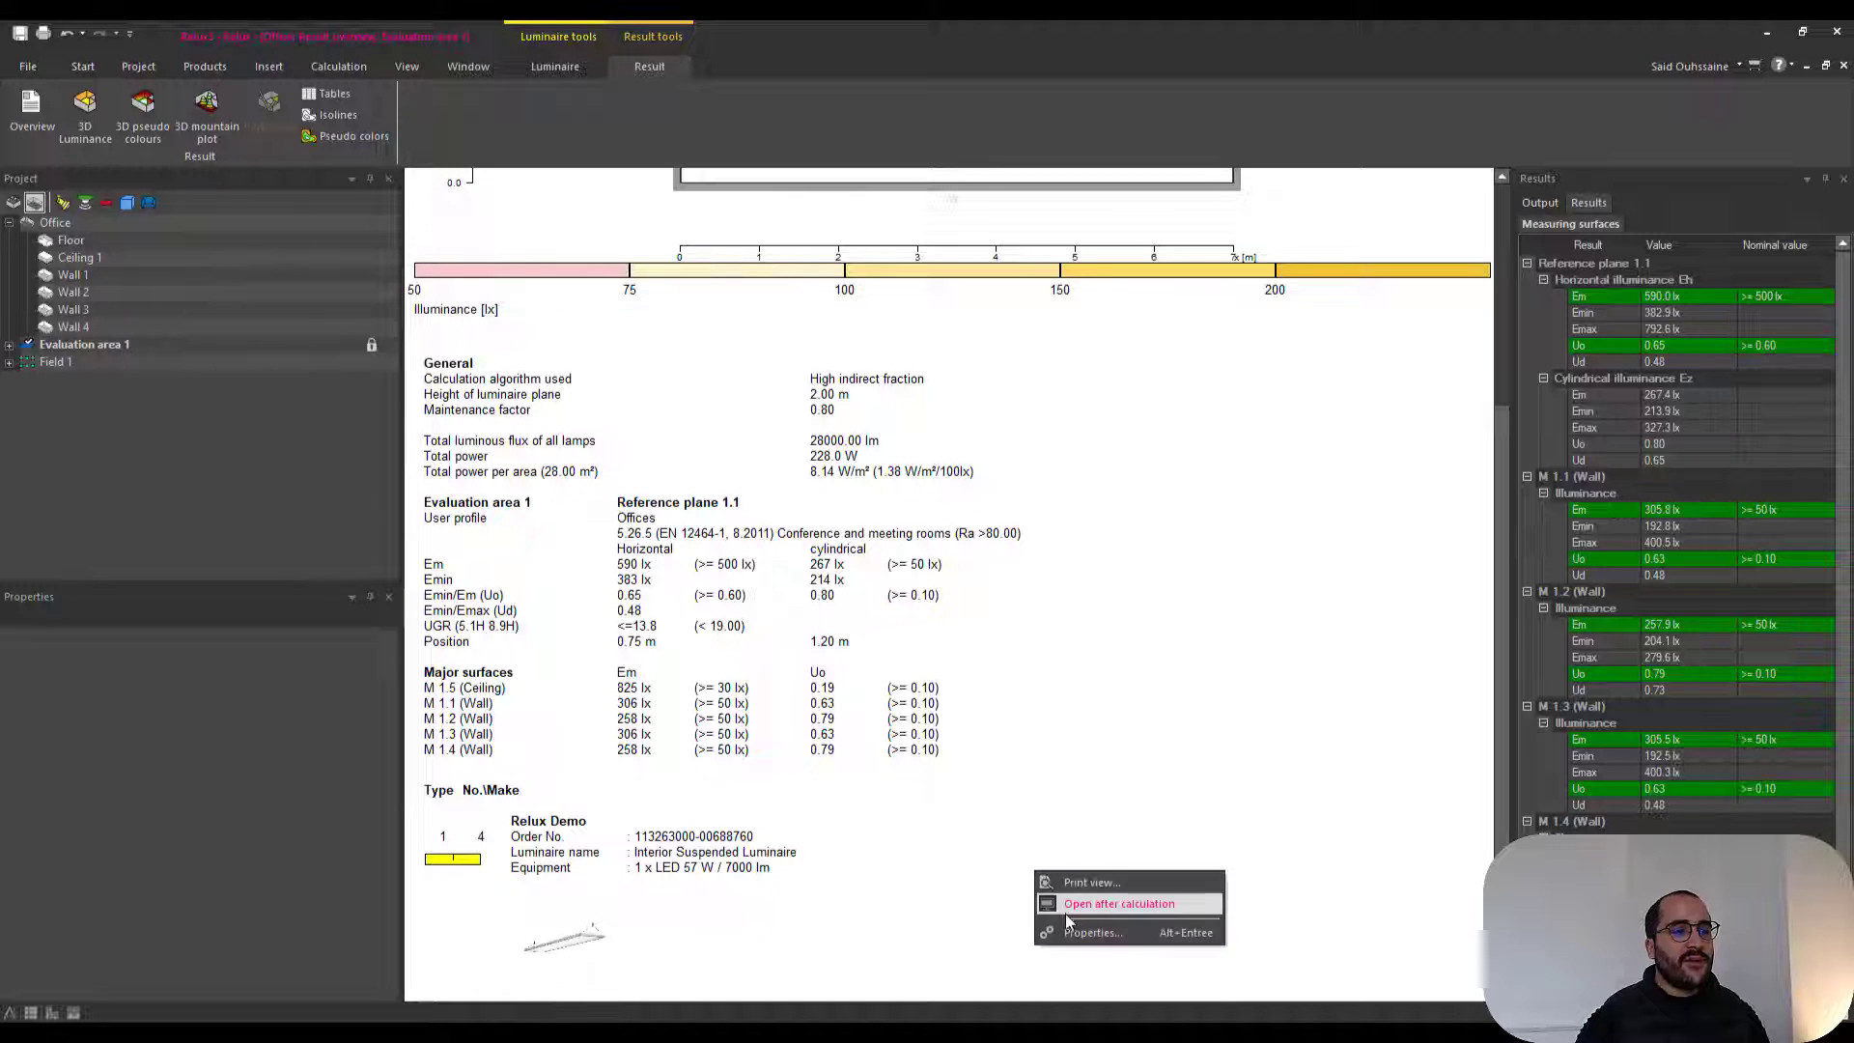
pyautogui.click(1078, 933)
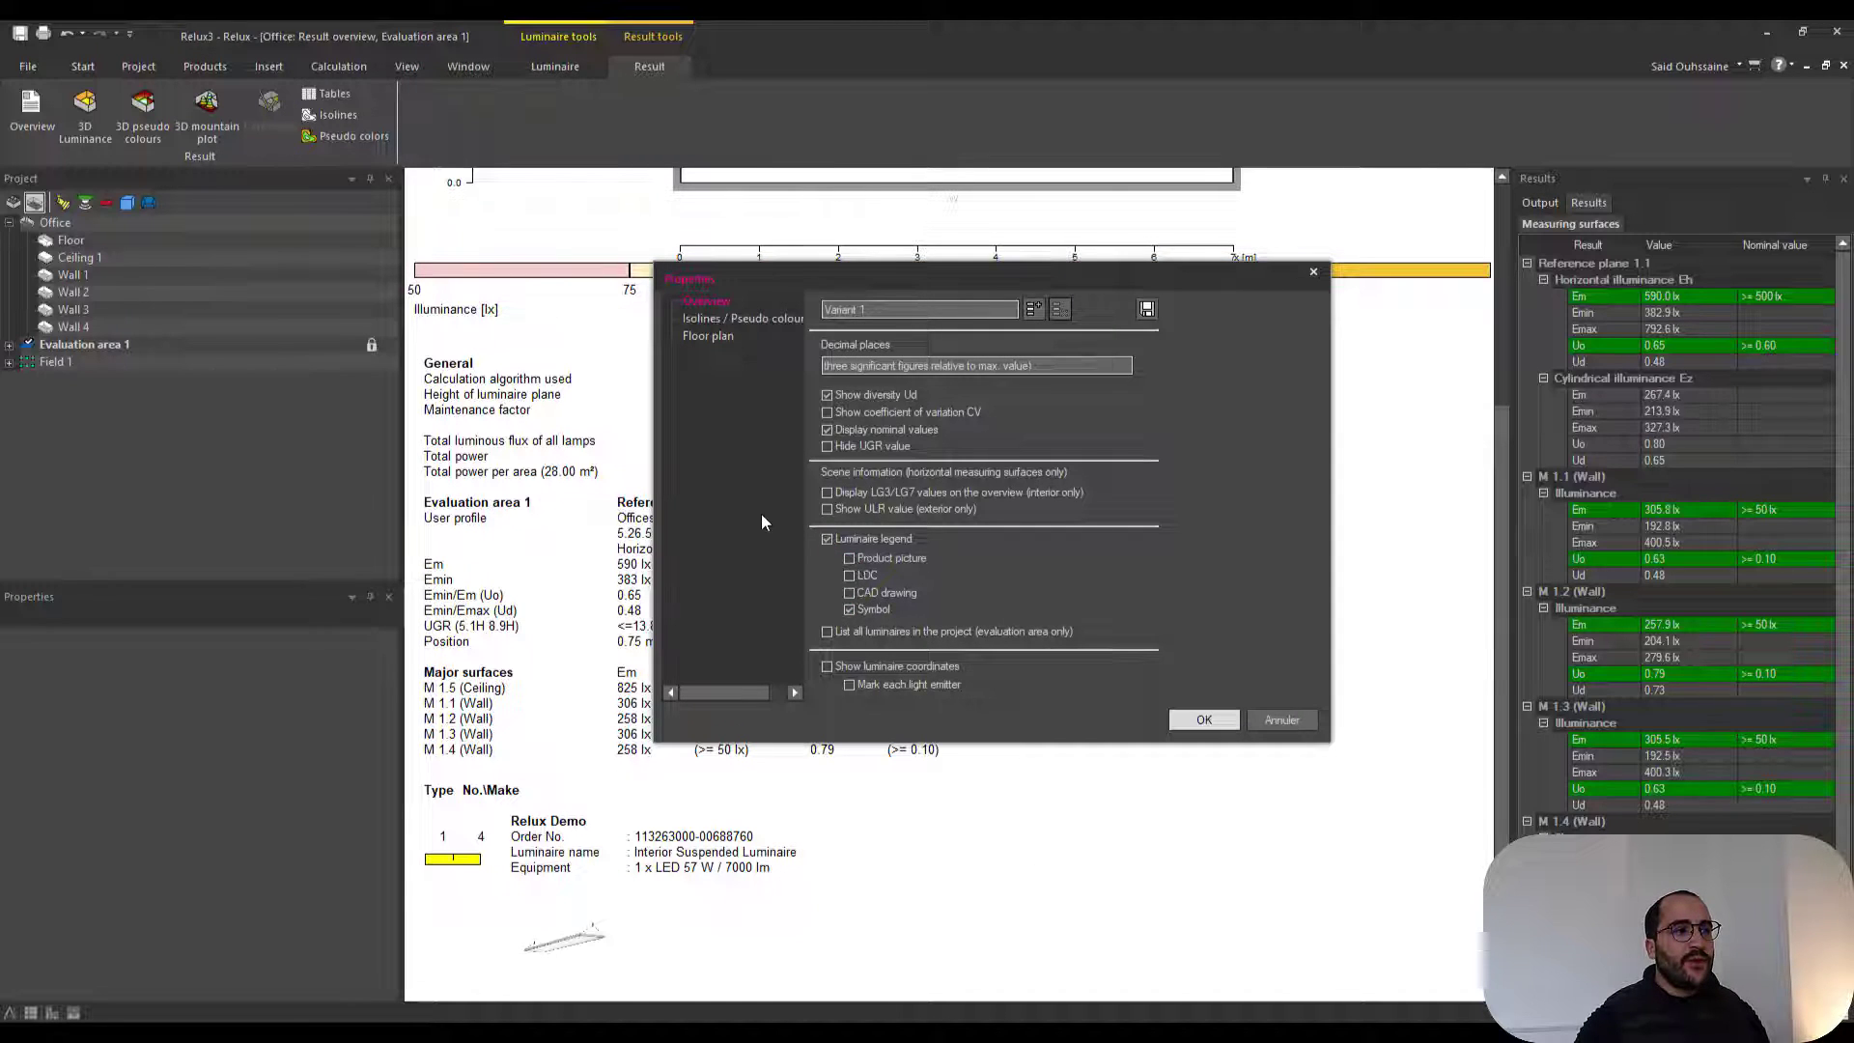
pyautogui.click(702, 319)
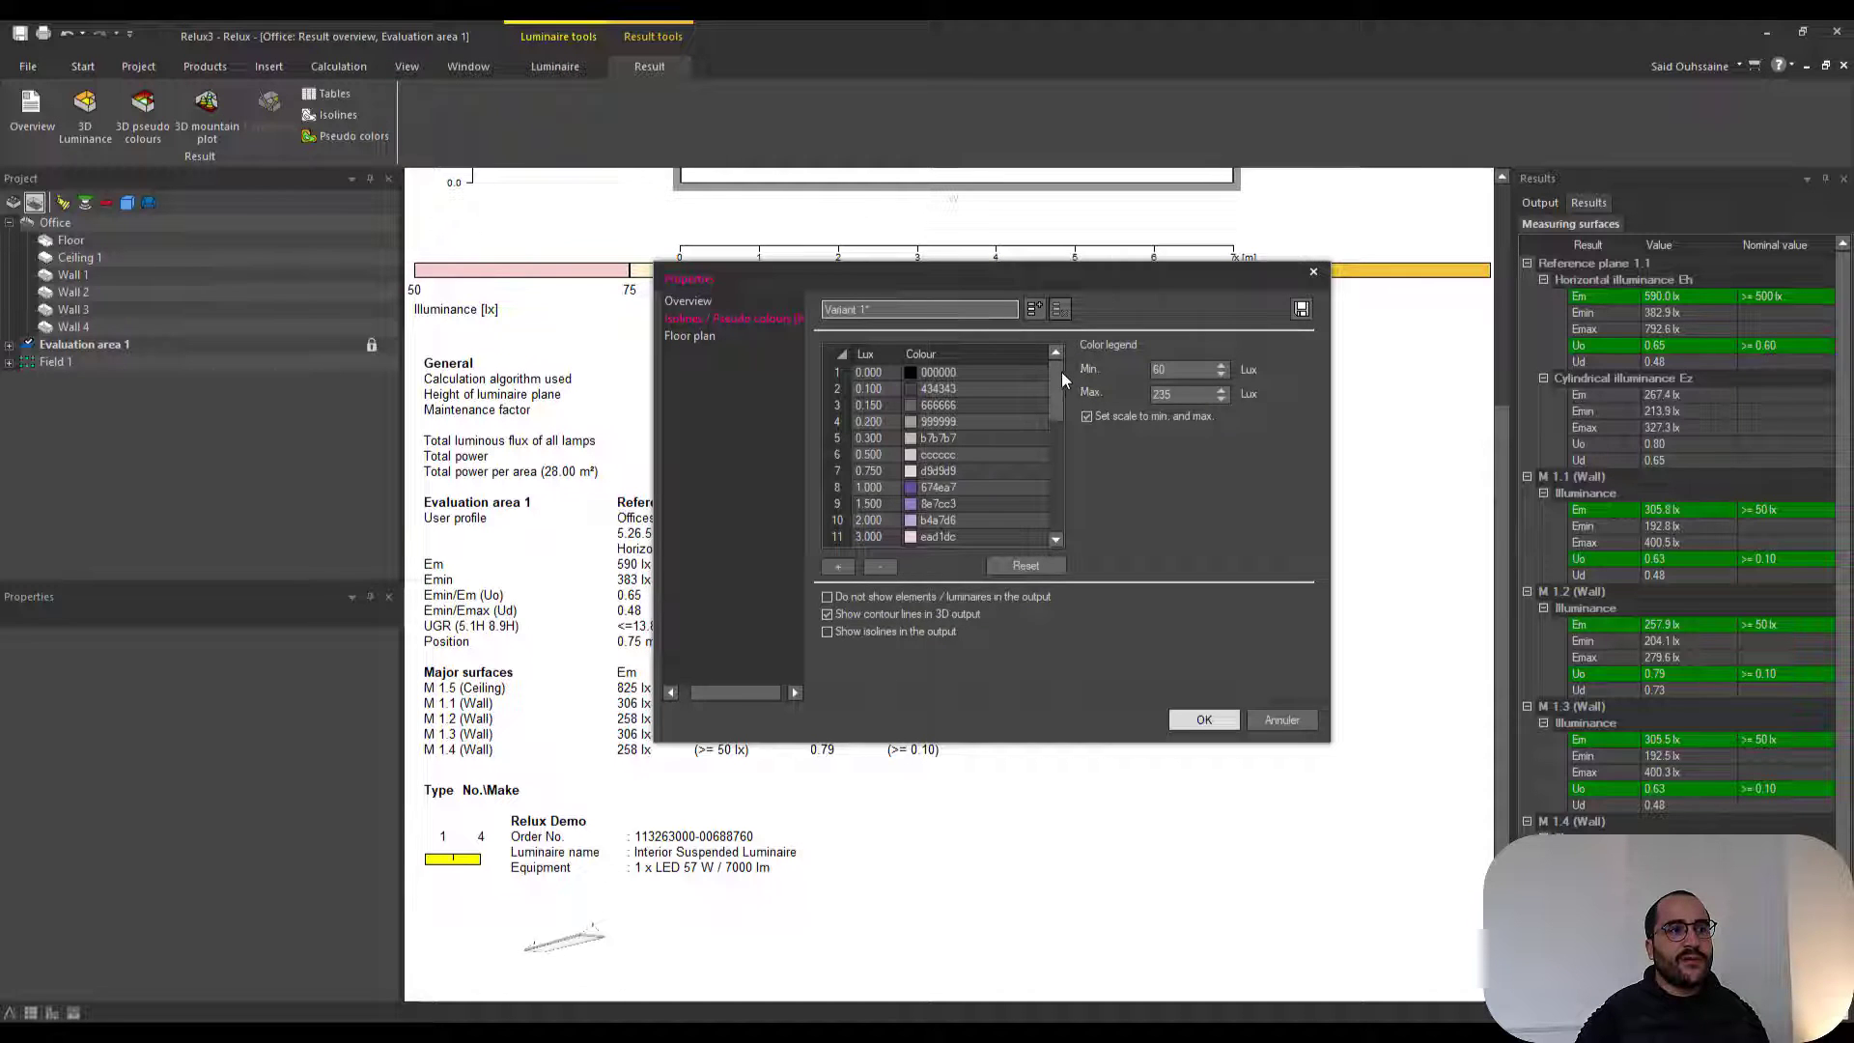
pyautogui.moveTo(1062, 373); pyautogui.dragTo(1040, 338)
pyautogui.moveTo(848, 286); pyautogui.dragTo(1108, 333)
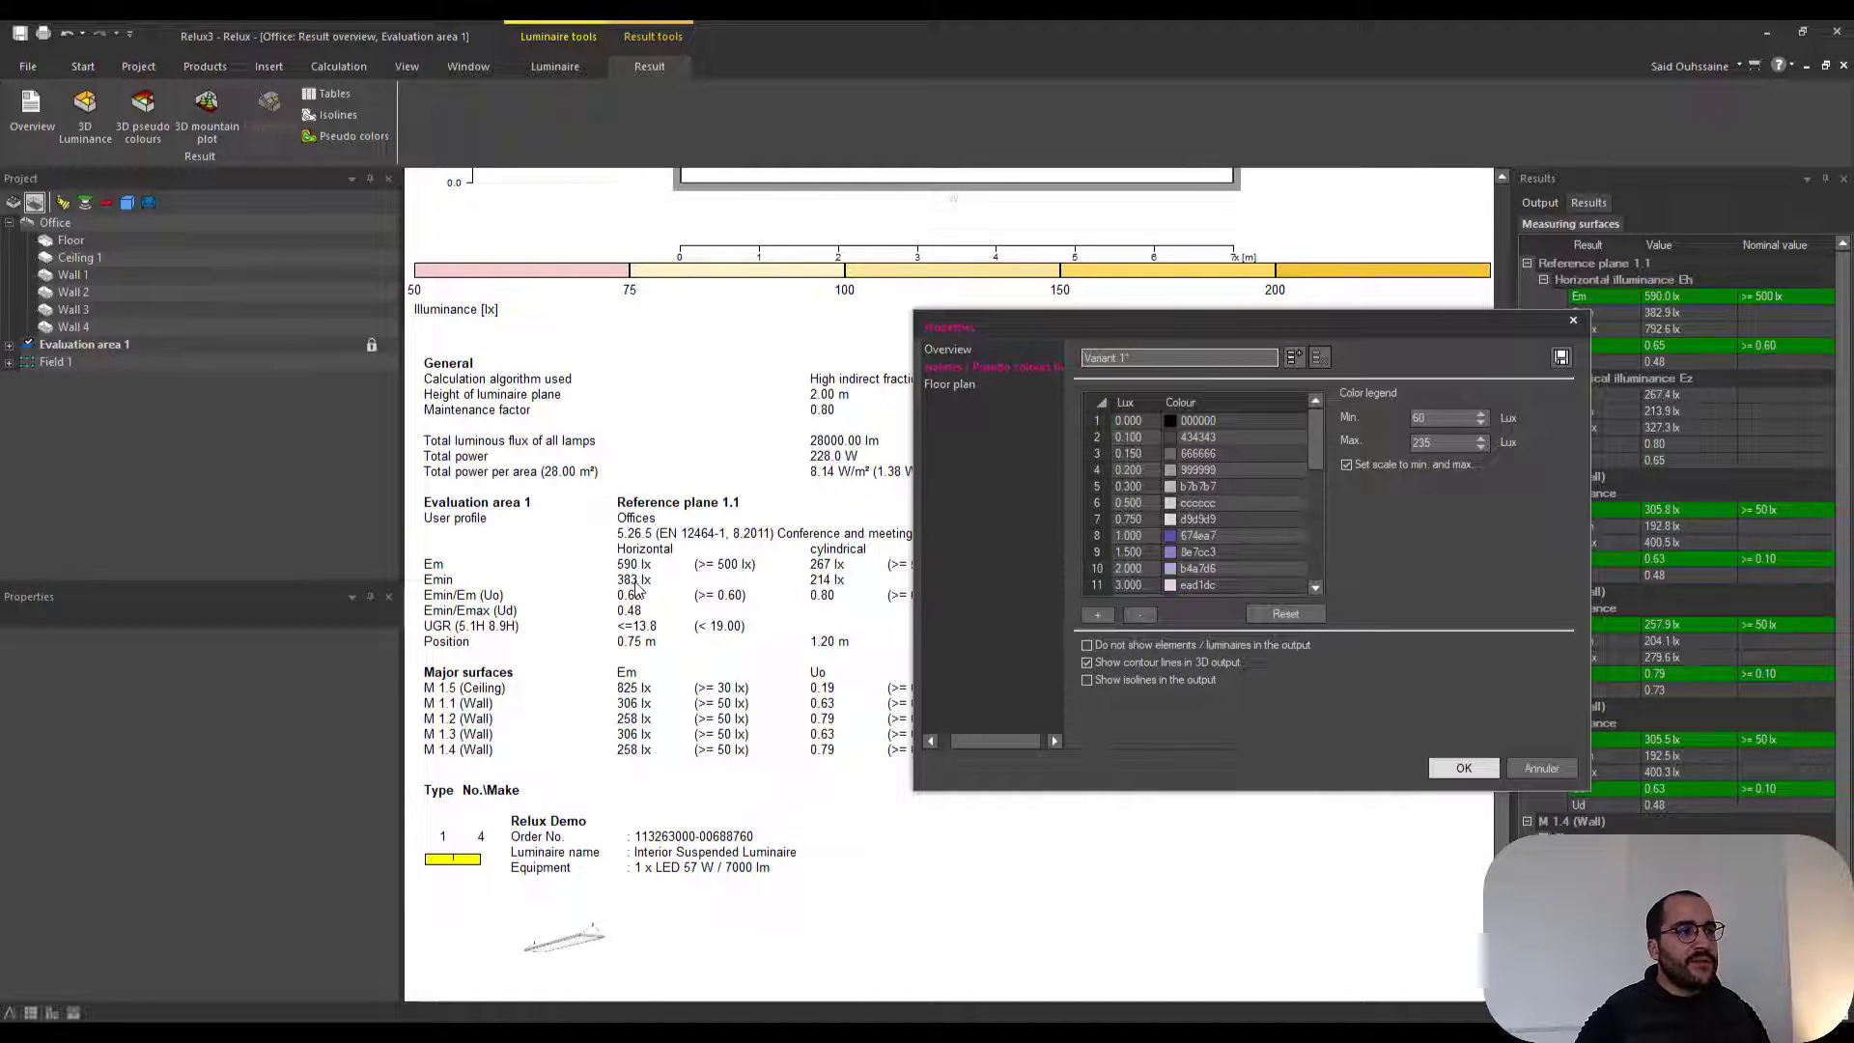
pyautogui.doubleClick(1461, 421)
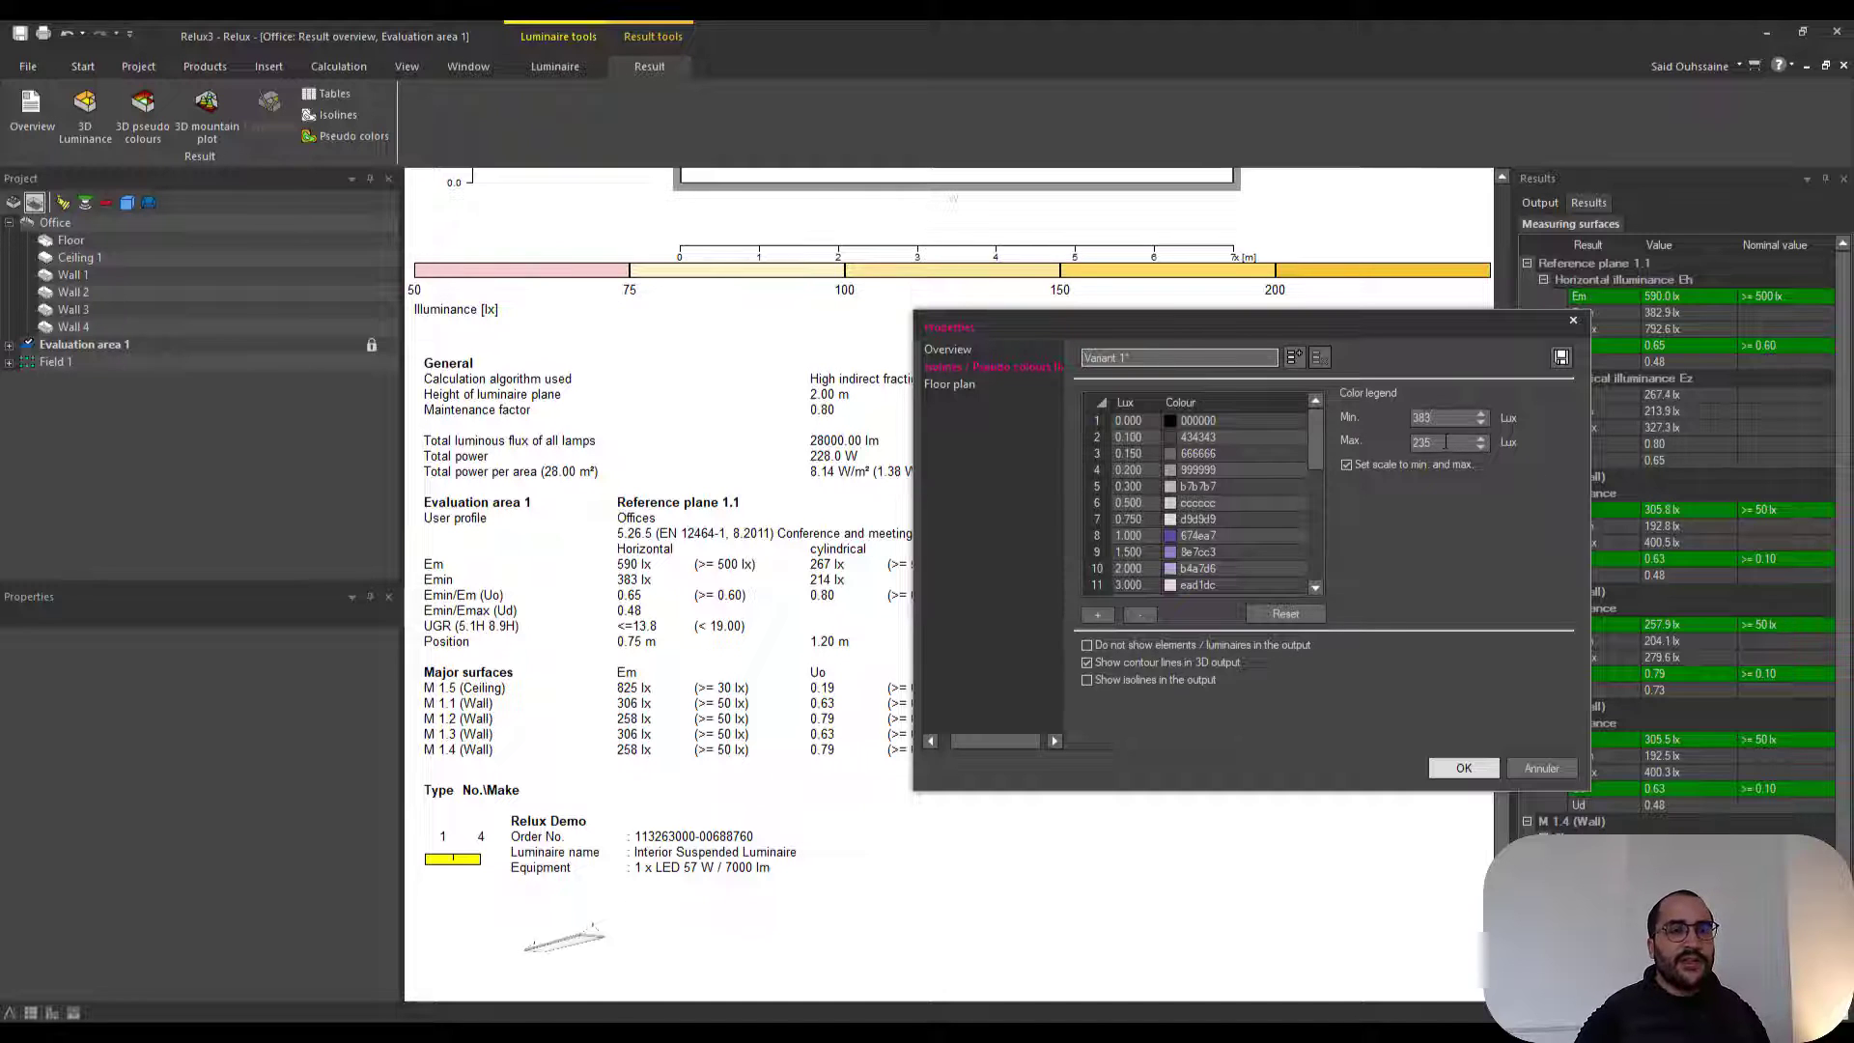
pyautogui.moveTo(1442, 320); pyautogui.dragTo(1206, 316)
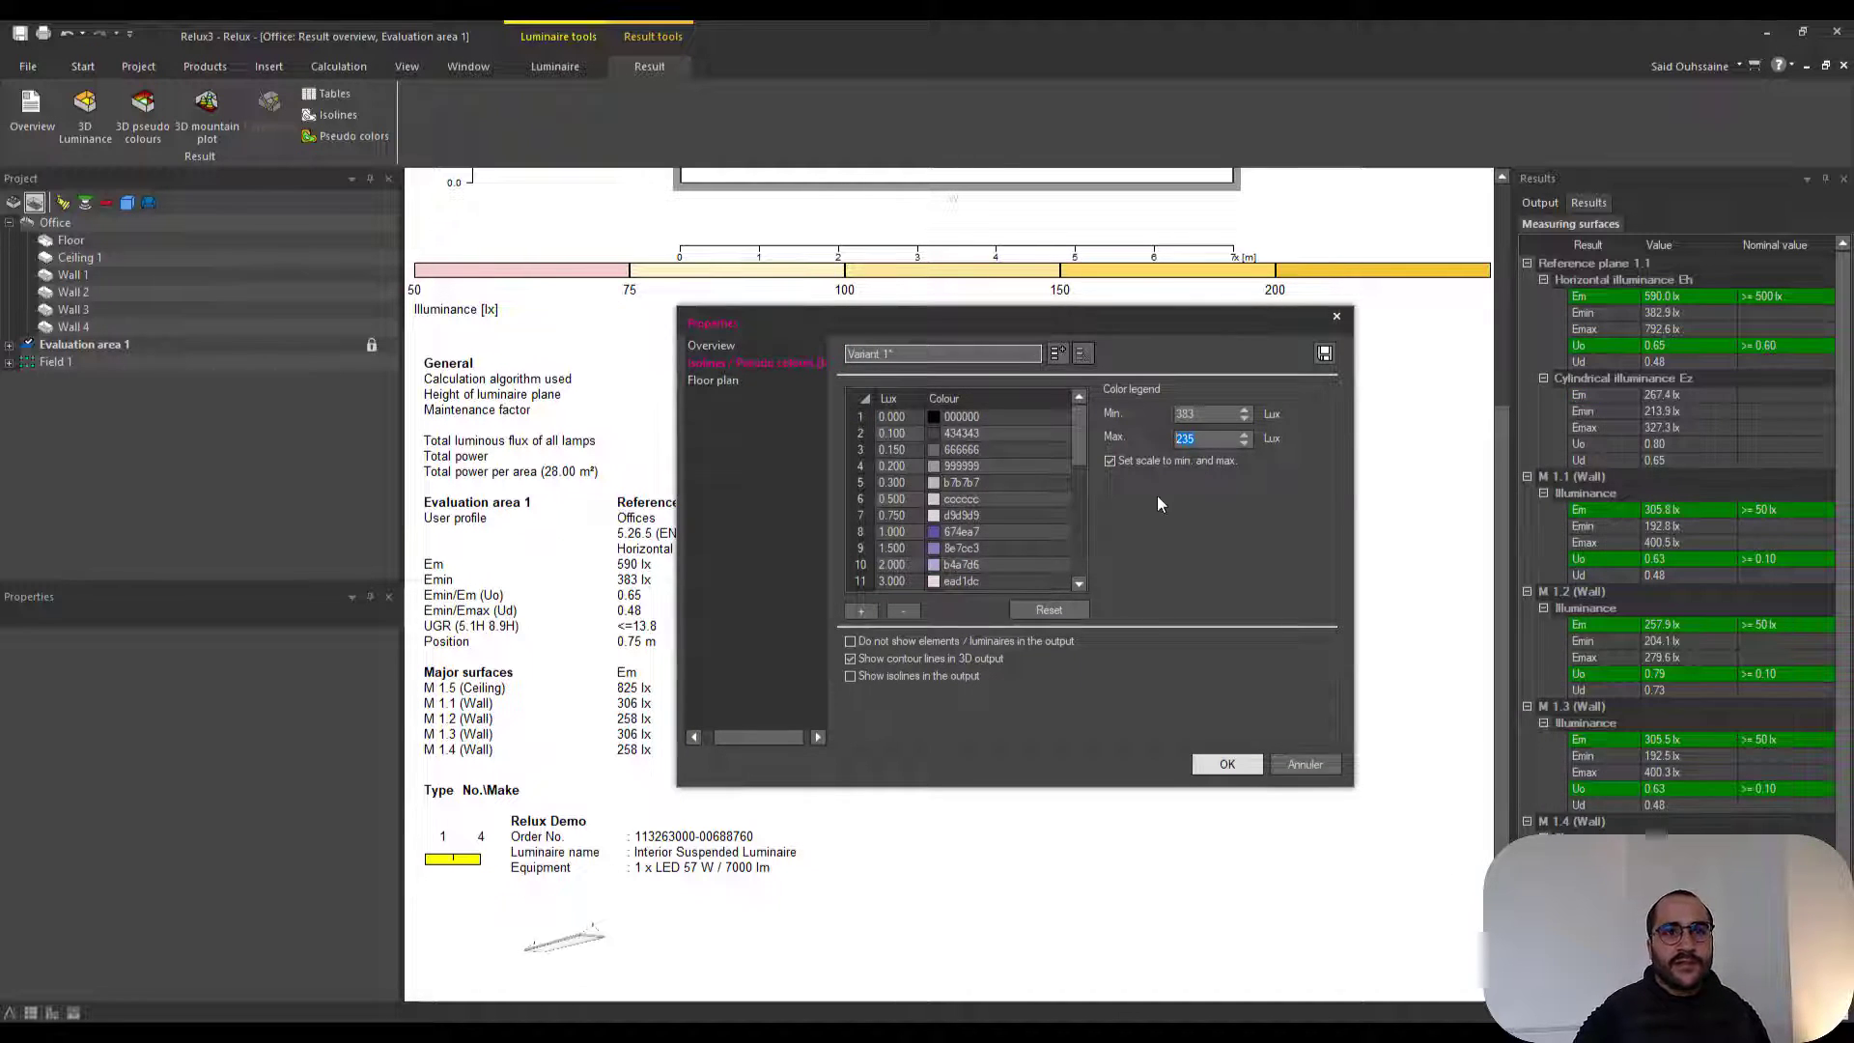
pyautogui.write('792')
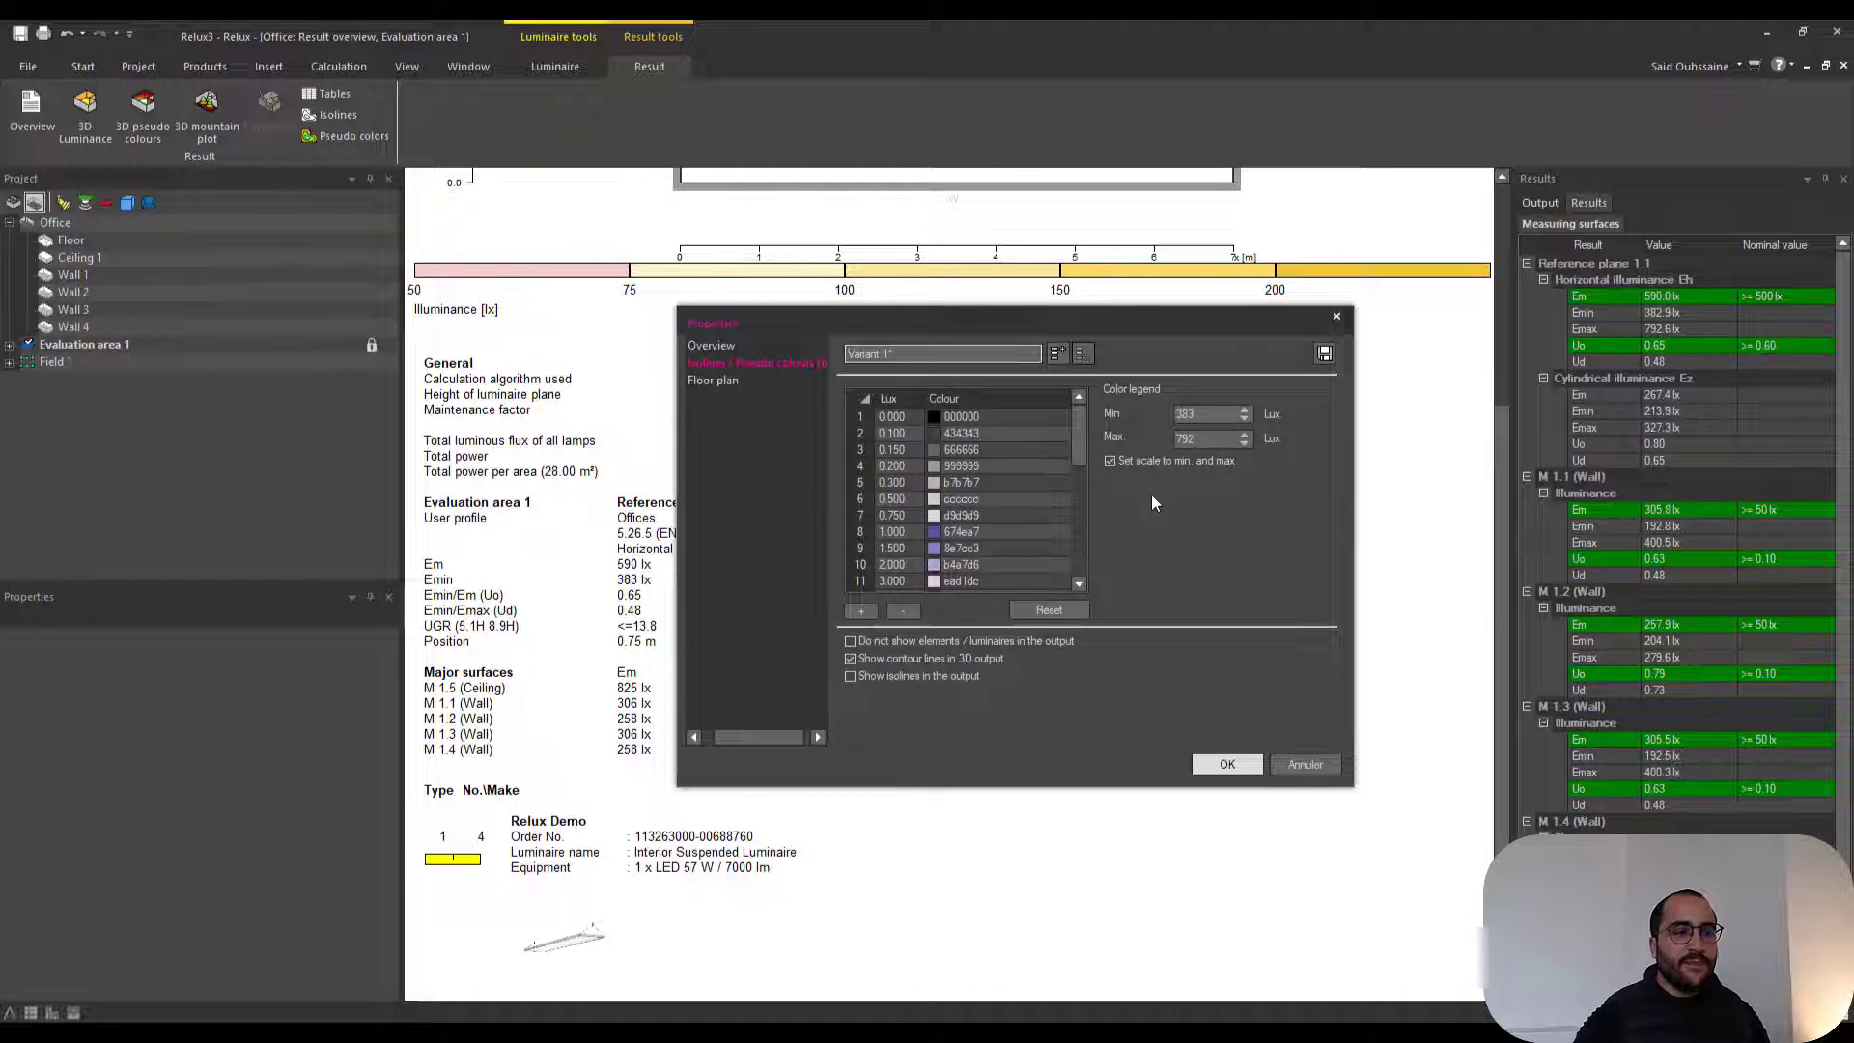
pyautogui.click(1226, 764)
pyautogui.scroll(3, 1209, 745)
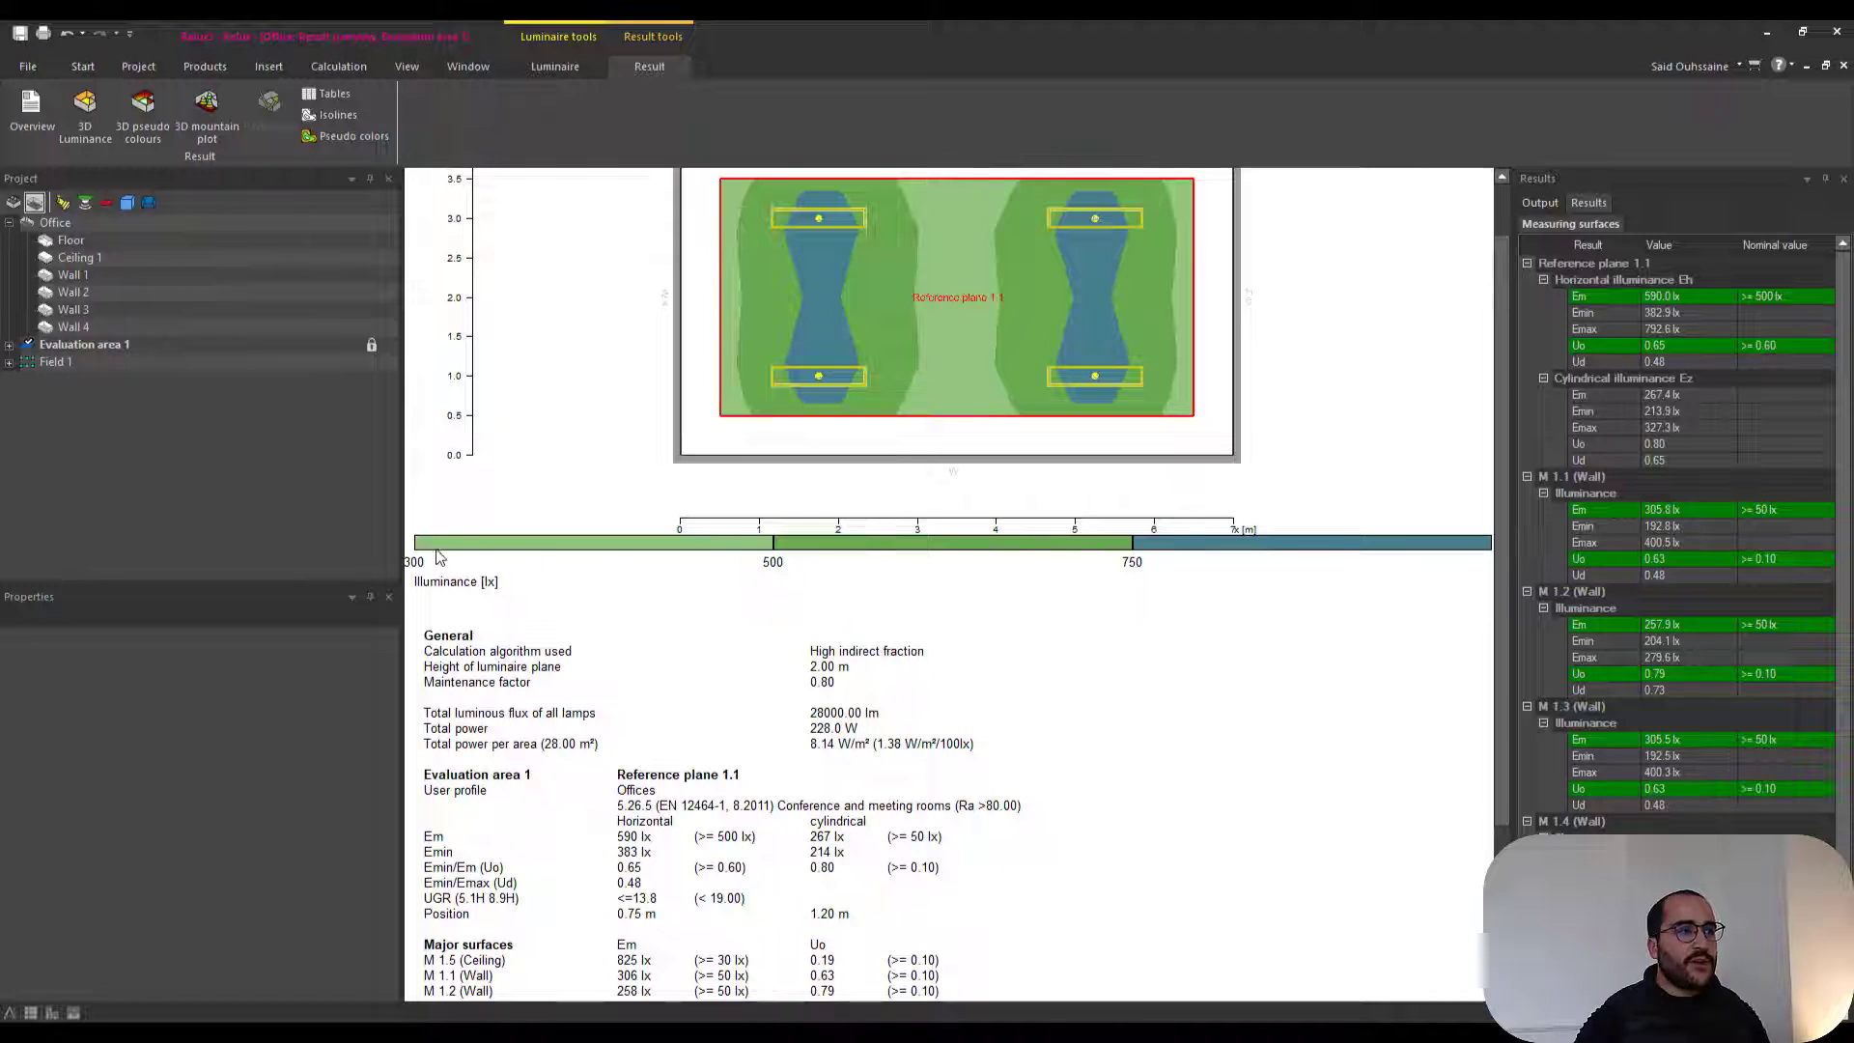
pyautogui.scroll(-3, 1209, 612)
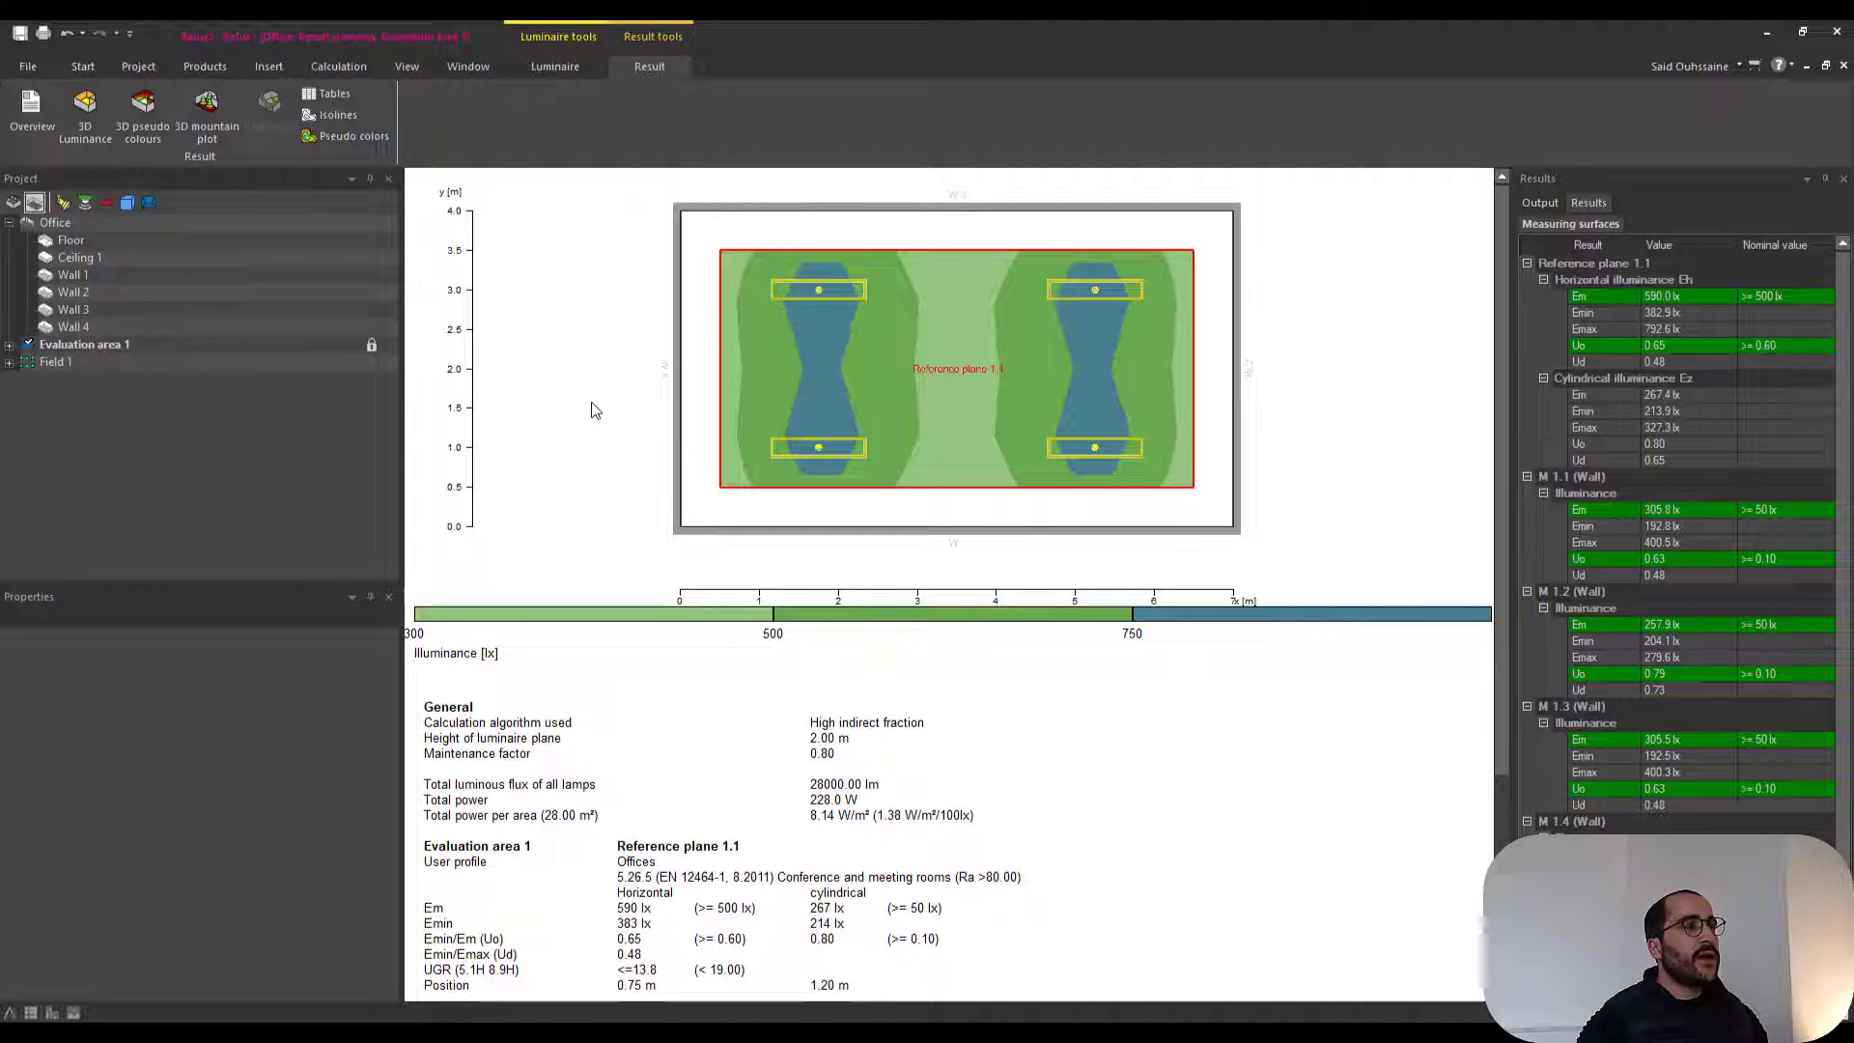
# - Compare the Standard, Classic and Extended window layouts, including the collapsed Output and Results views, and finish with the Extended layout
pyautogui.click(468, 66)
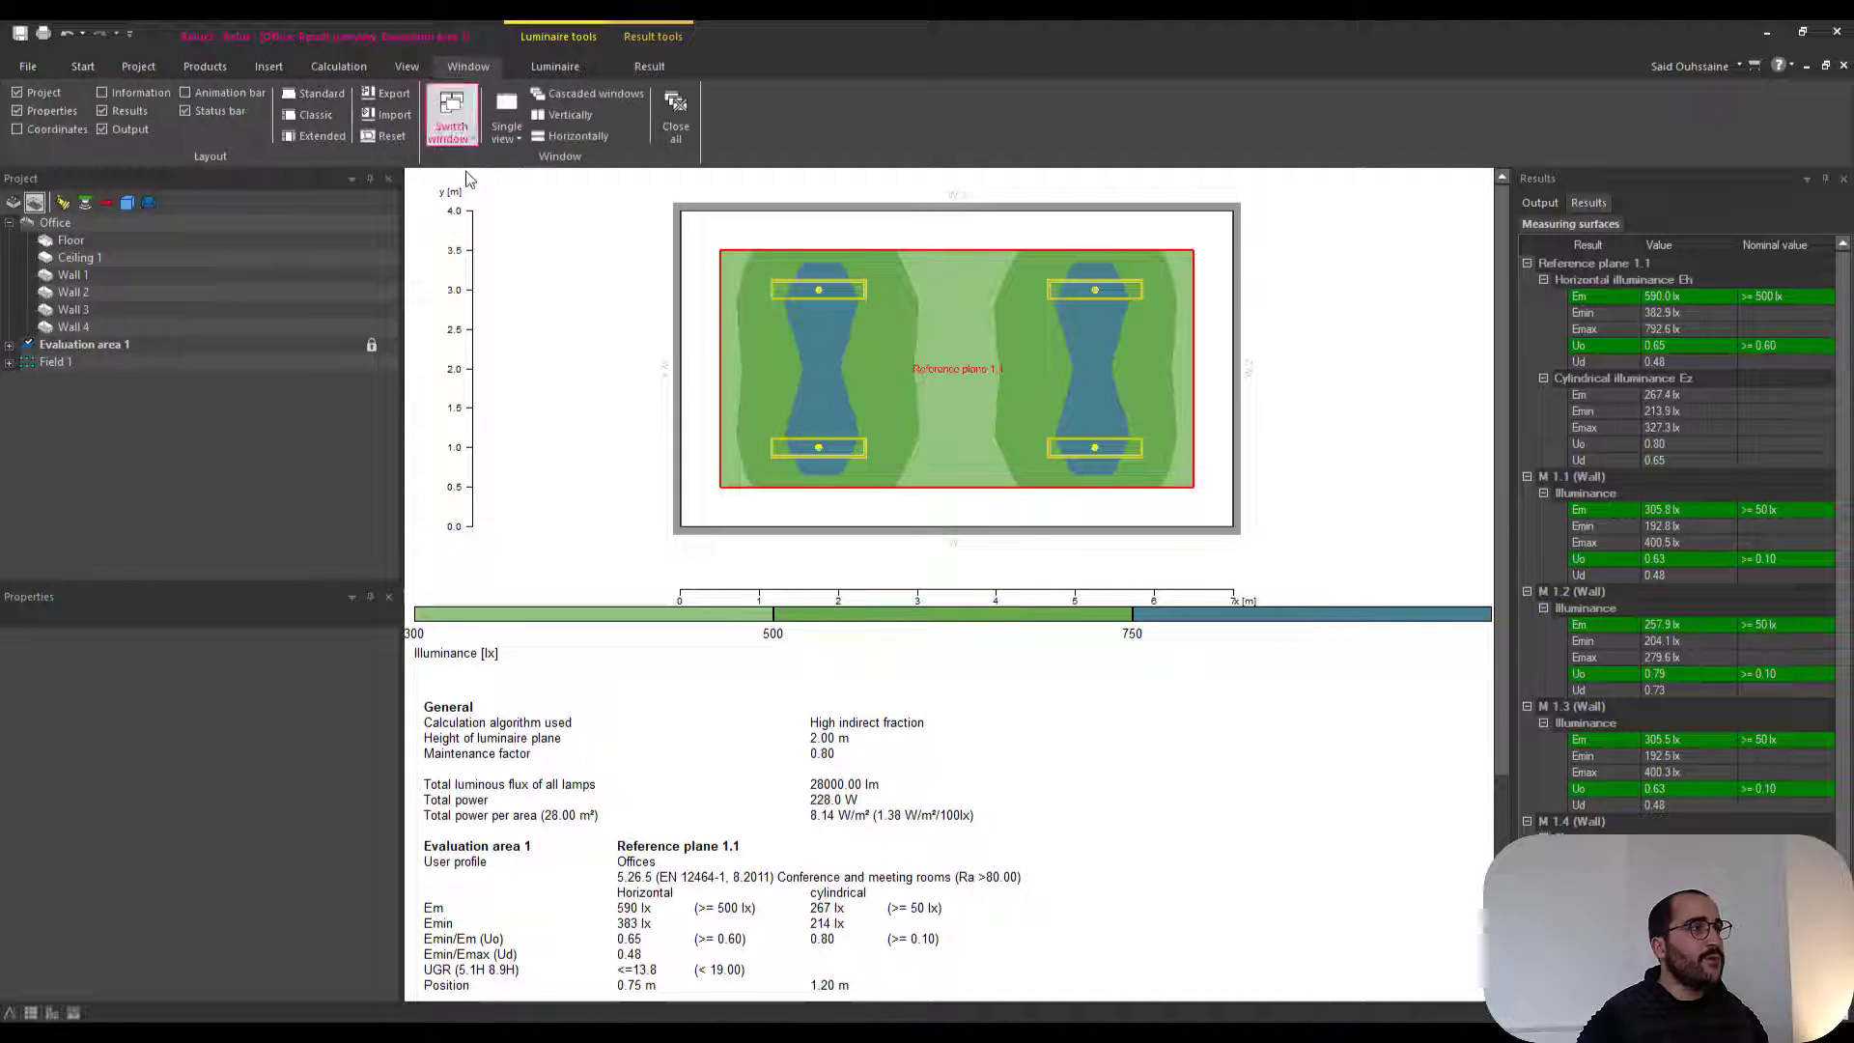
pyautogui.click(315, 99)
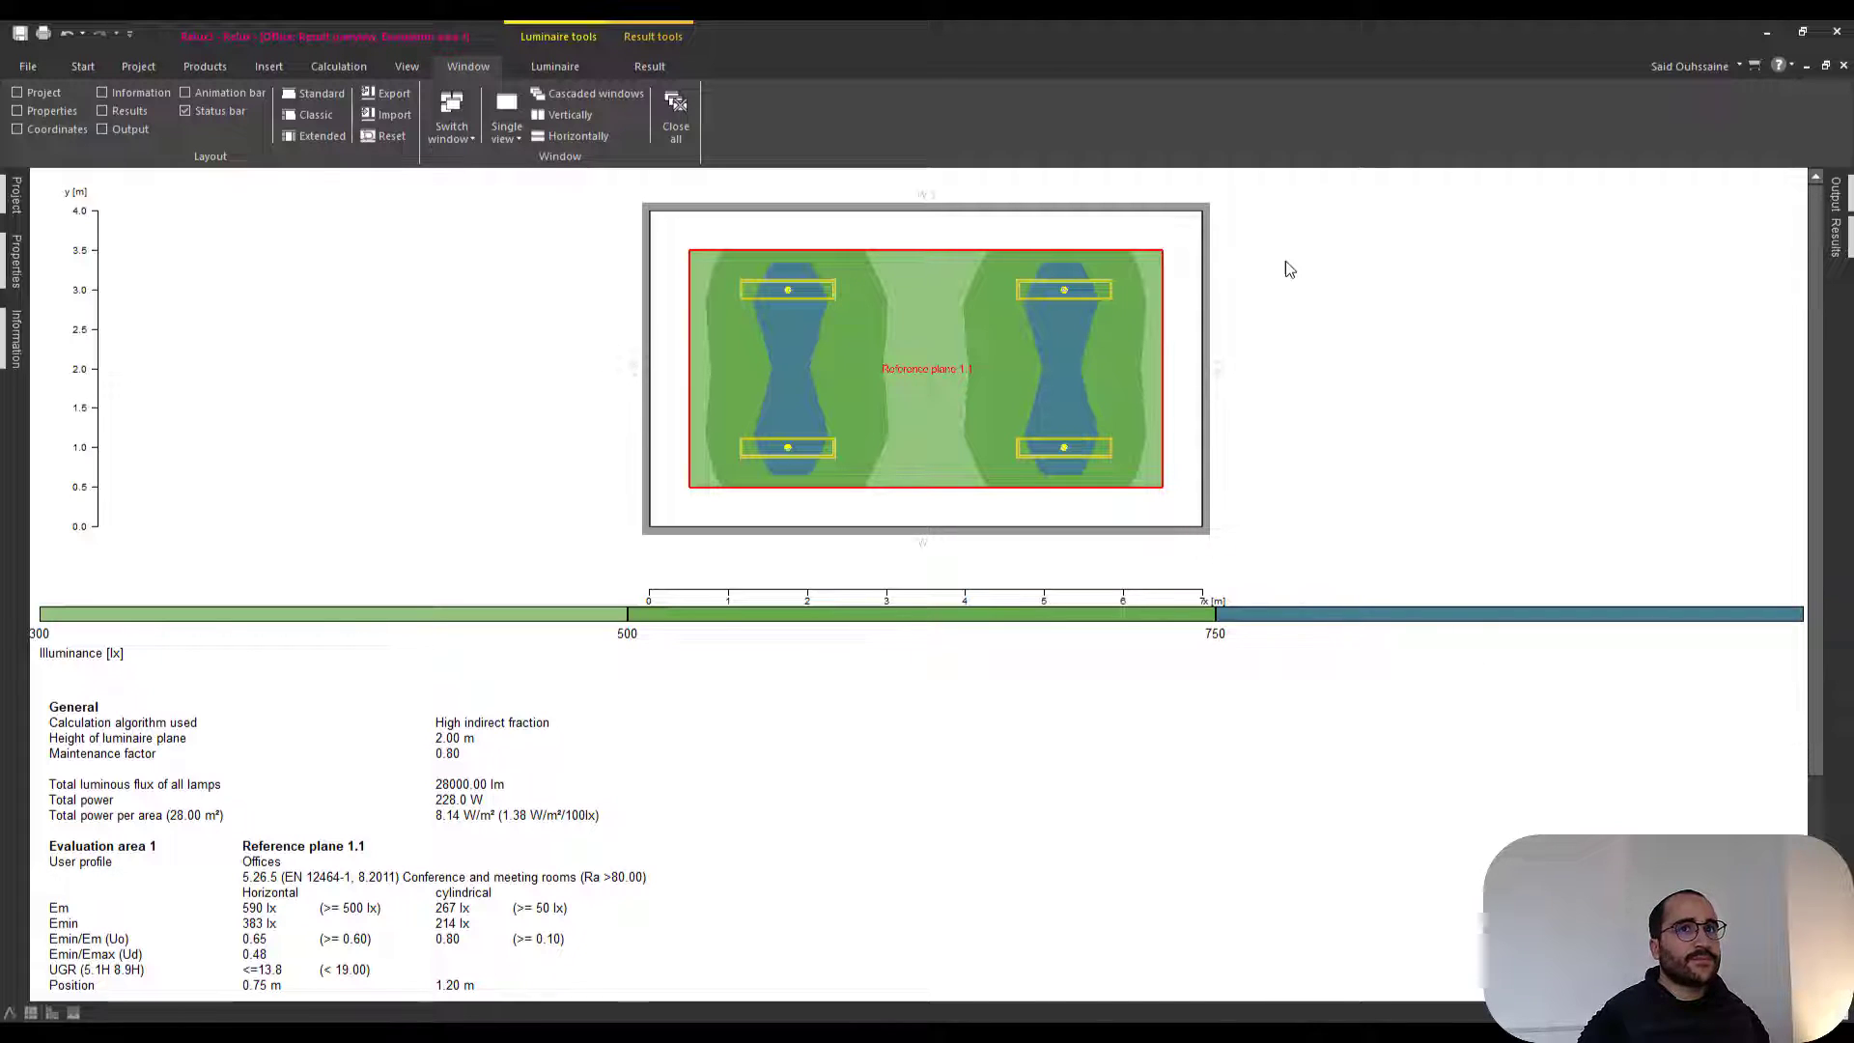
pyautogui.click(1847, 190)
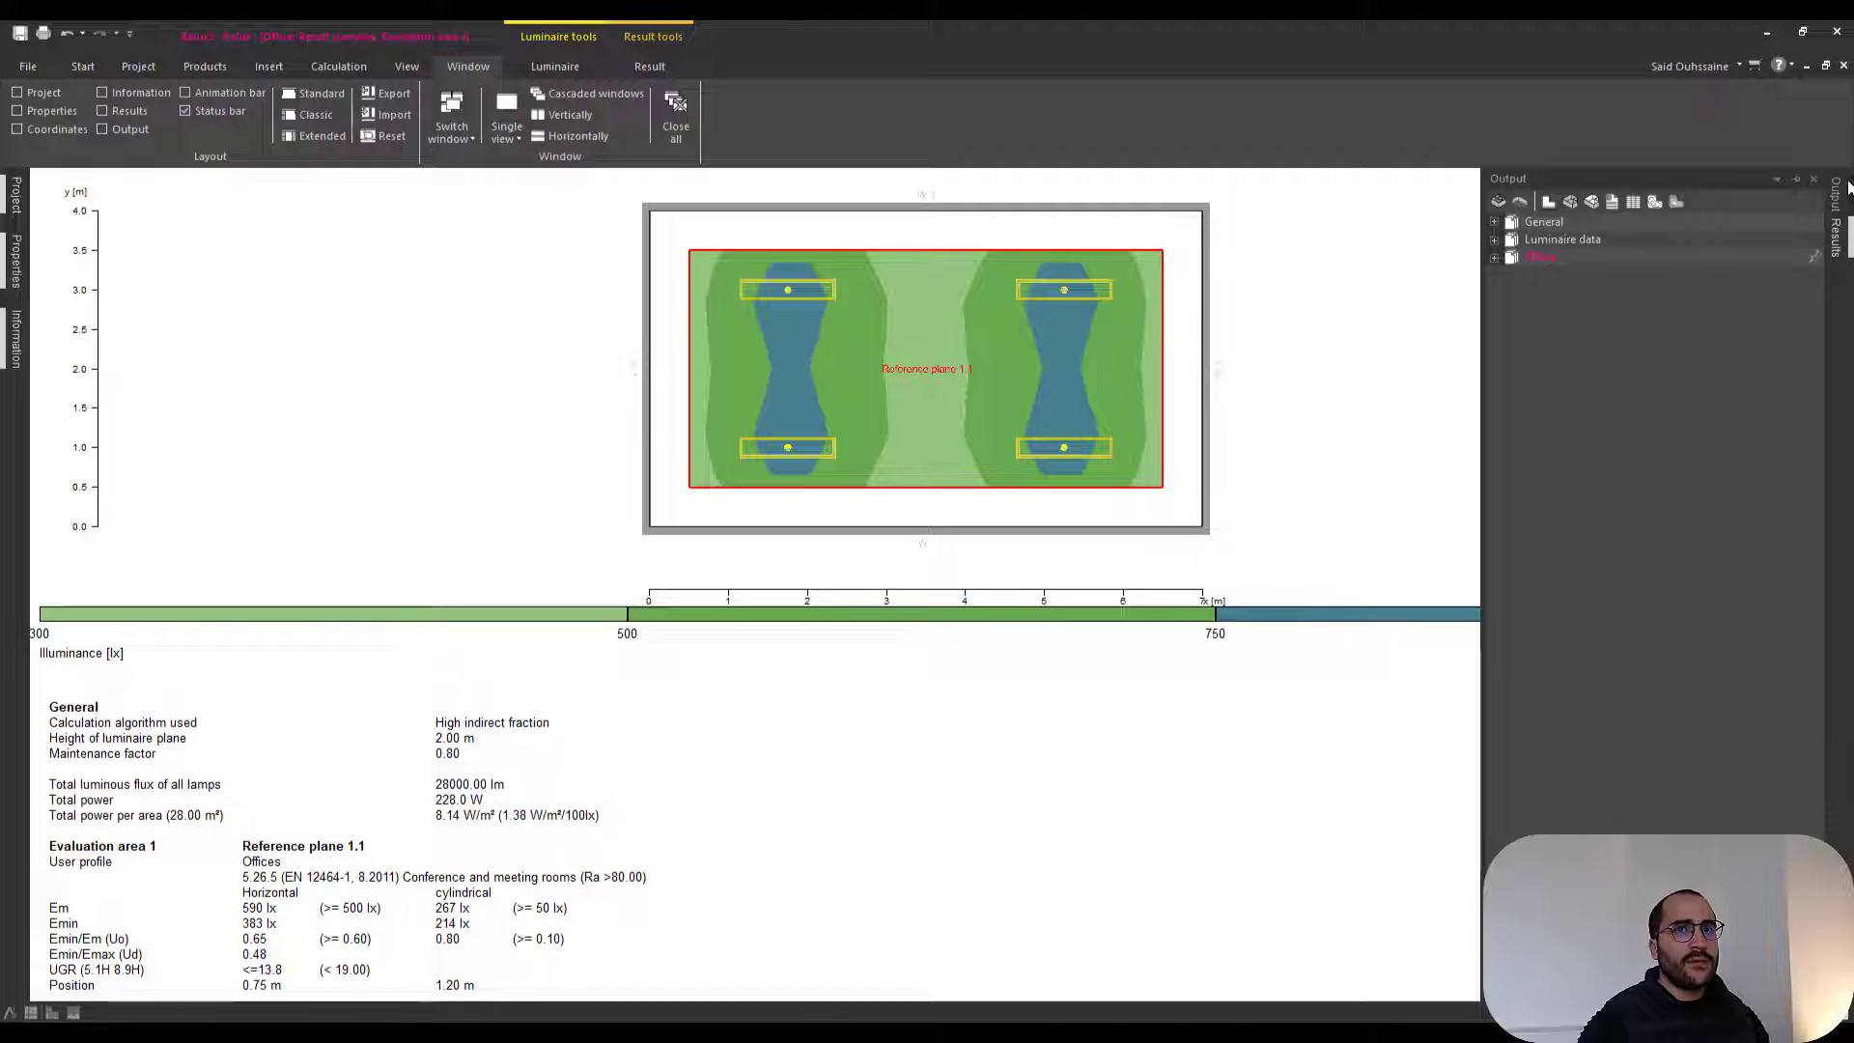
pyautogui.click(1838, 249)
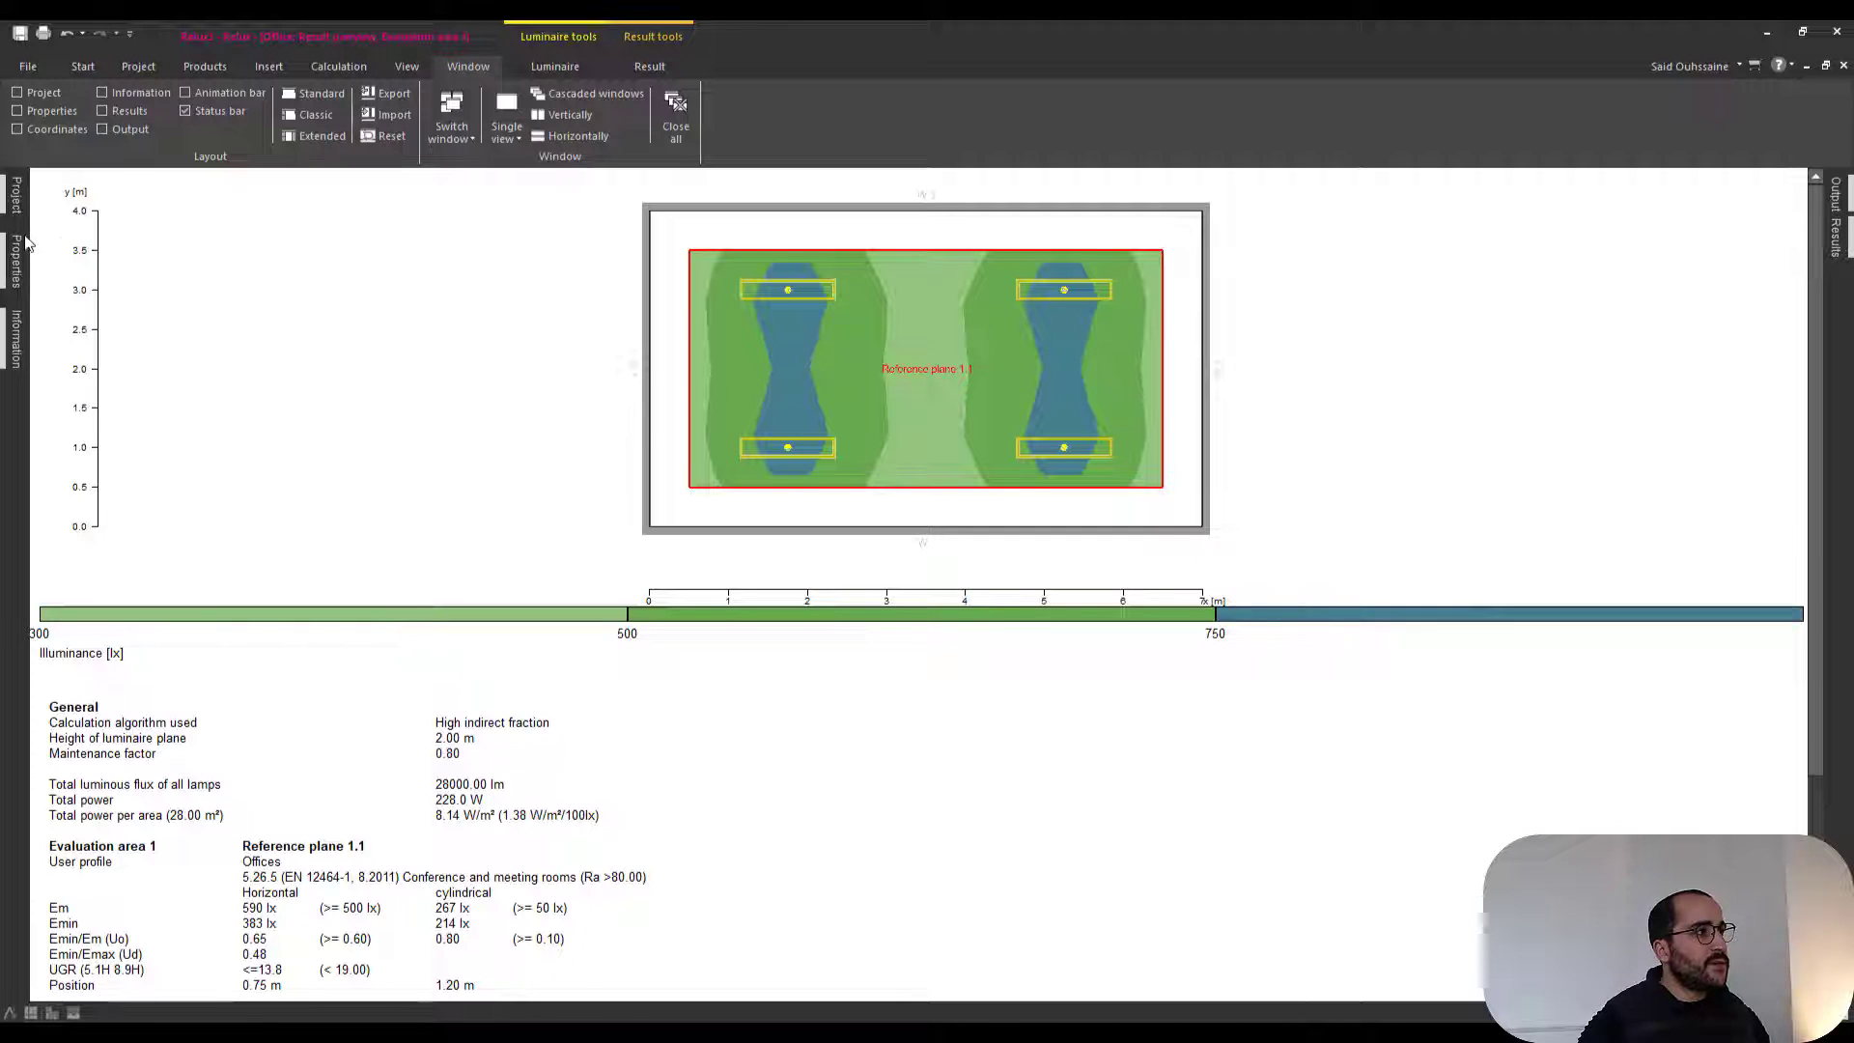
pyautogui.click(317, 115)
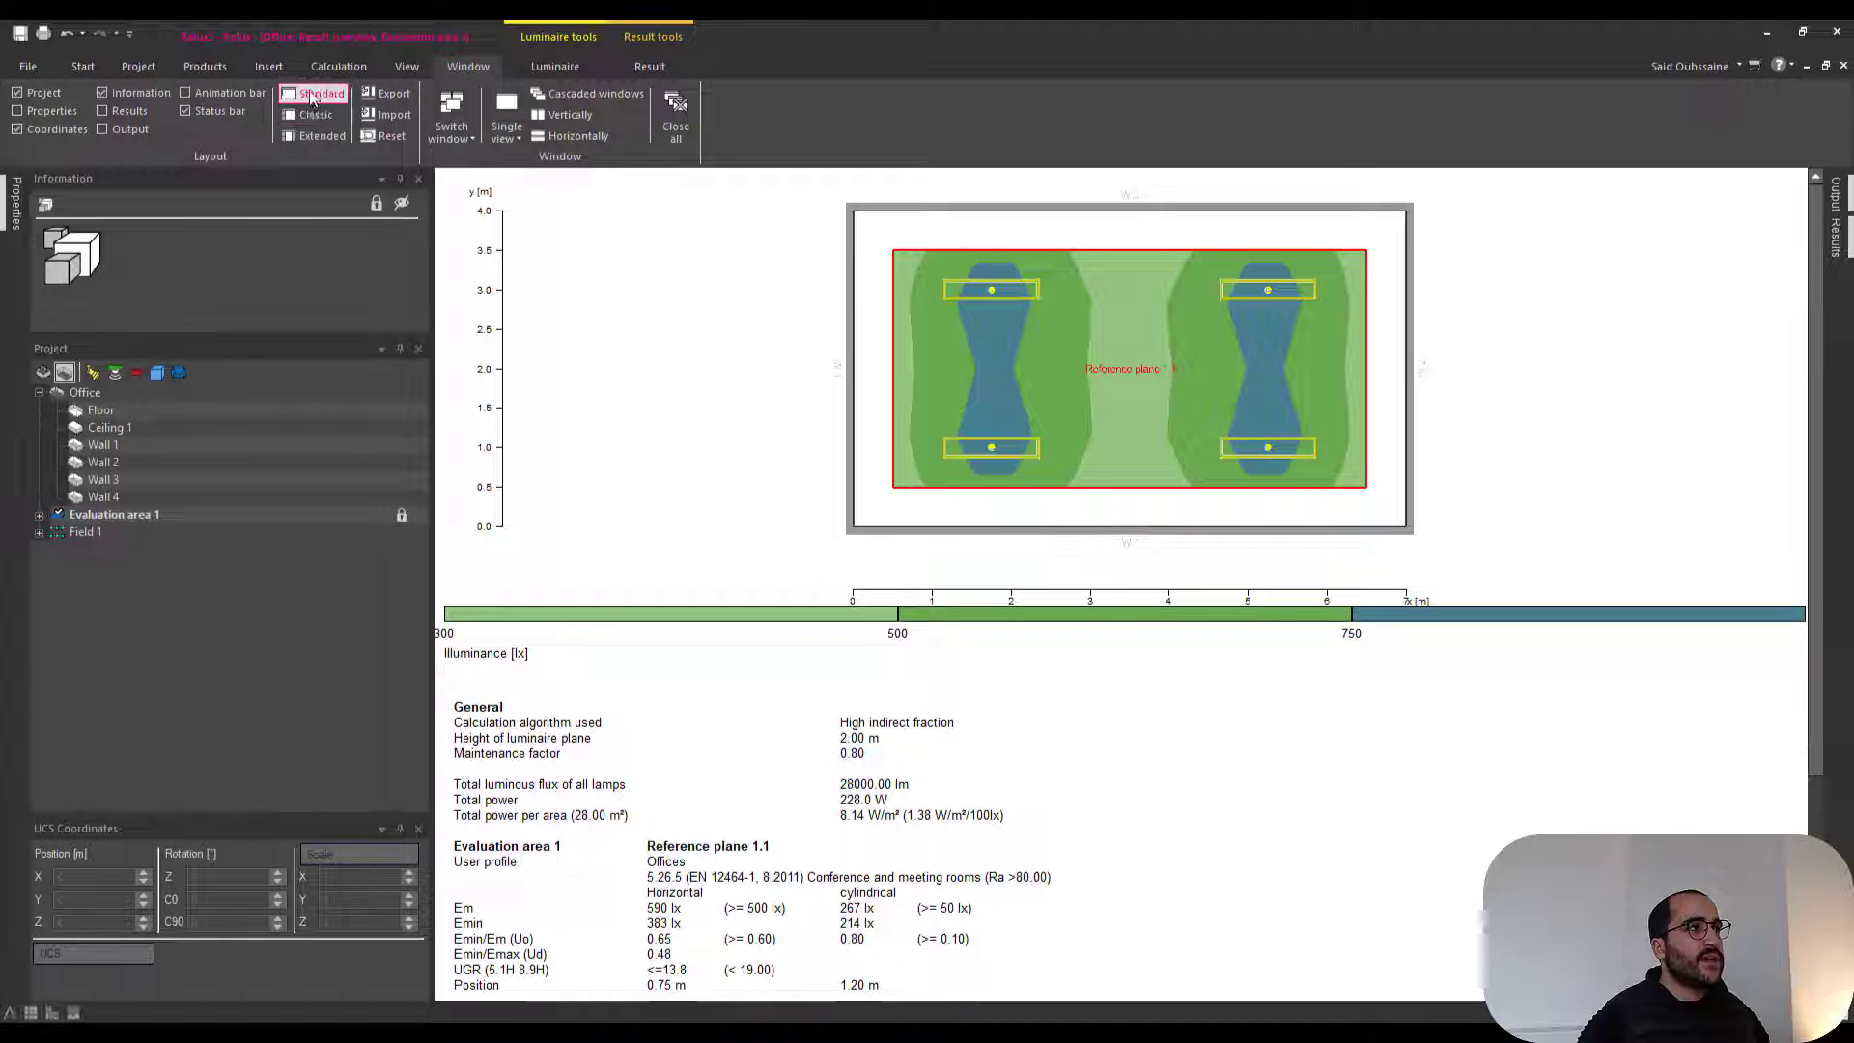
pyautogui.click(319, 134)
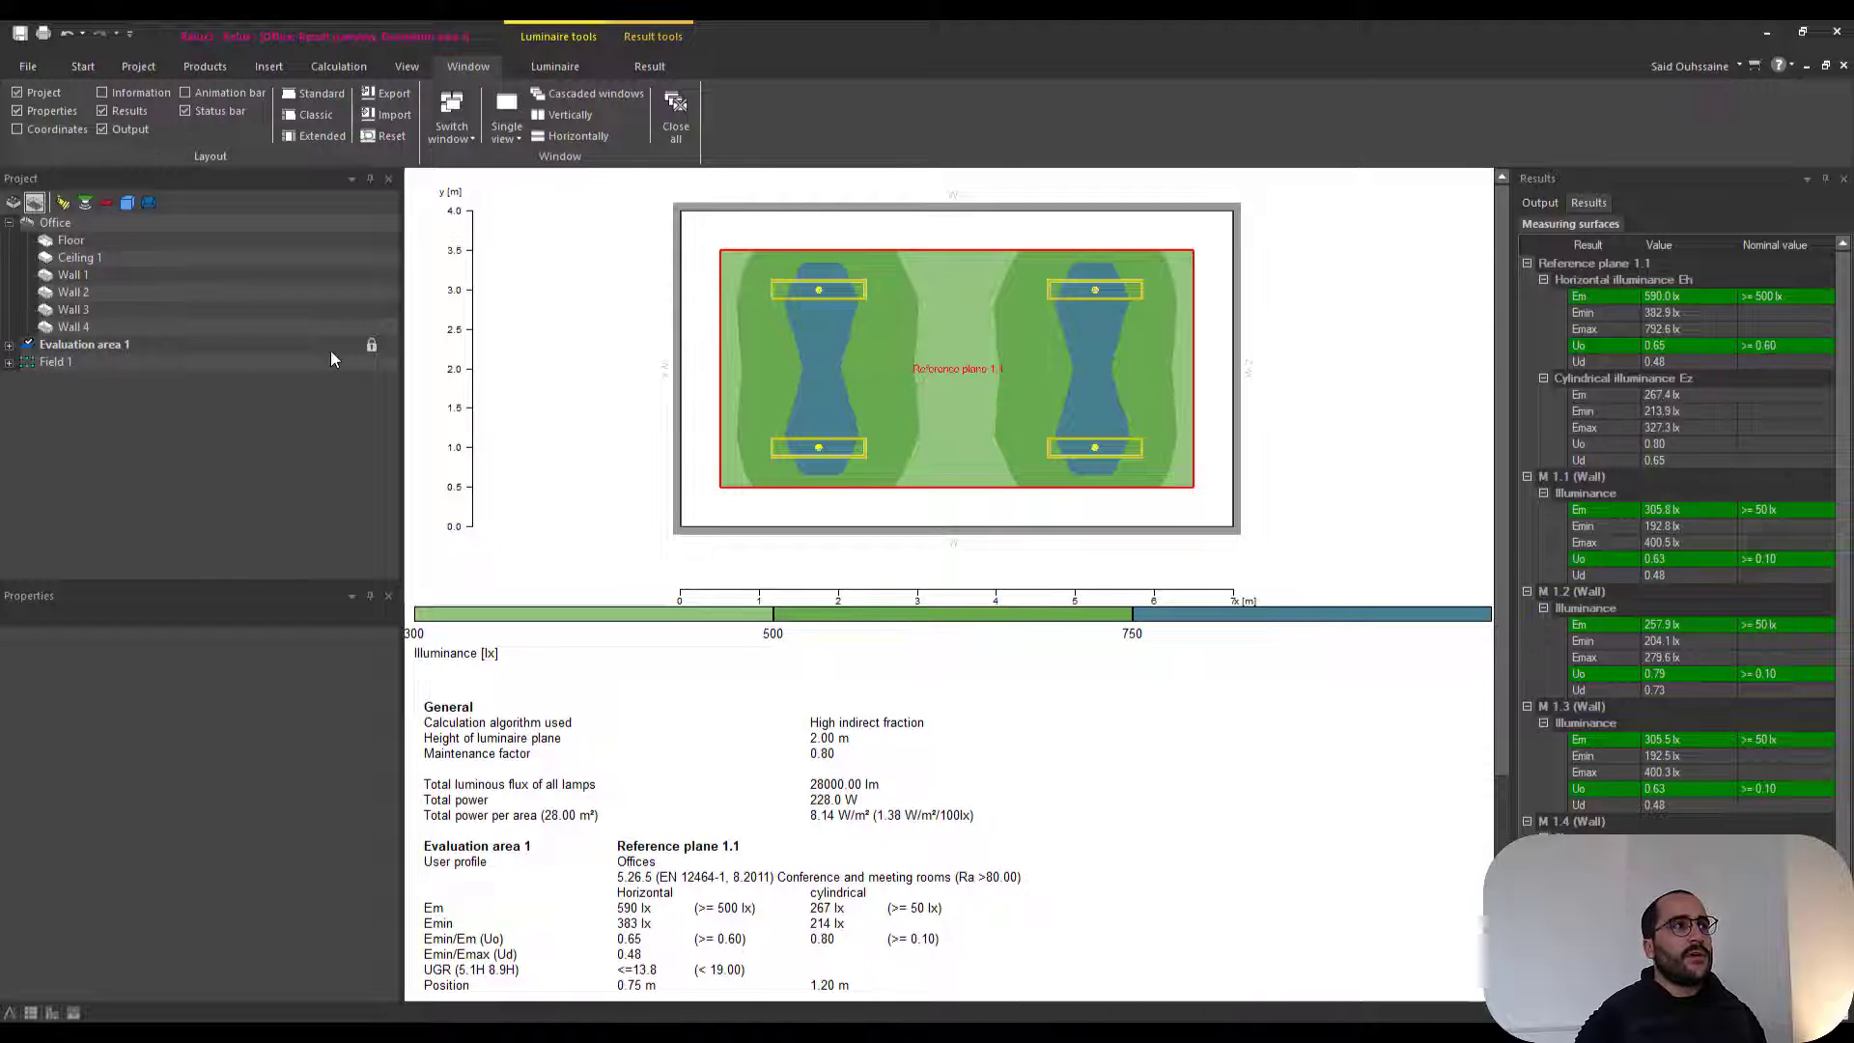
pyautogui.click(315, 95)
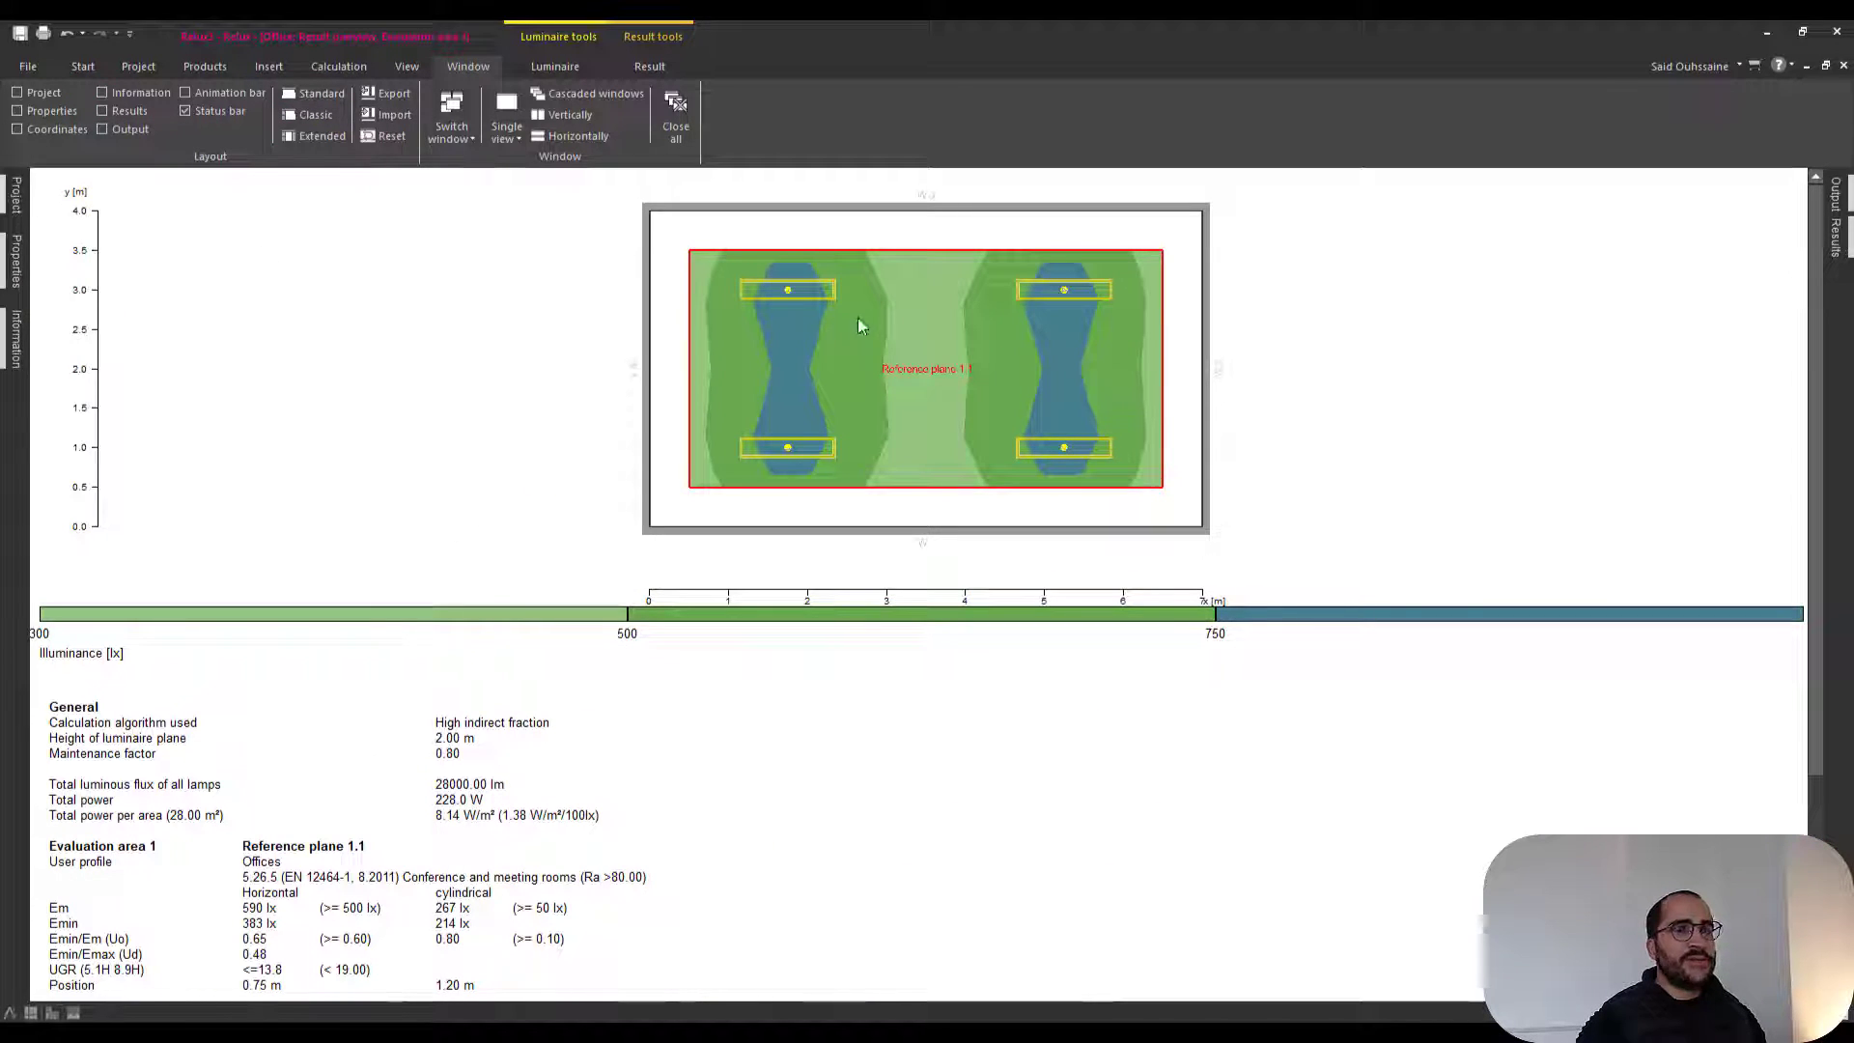
pyautogui.click(1837, 195)
pyautogui.click(1838, 237)
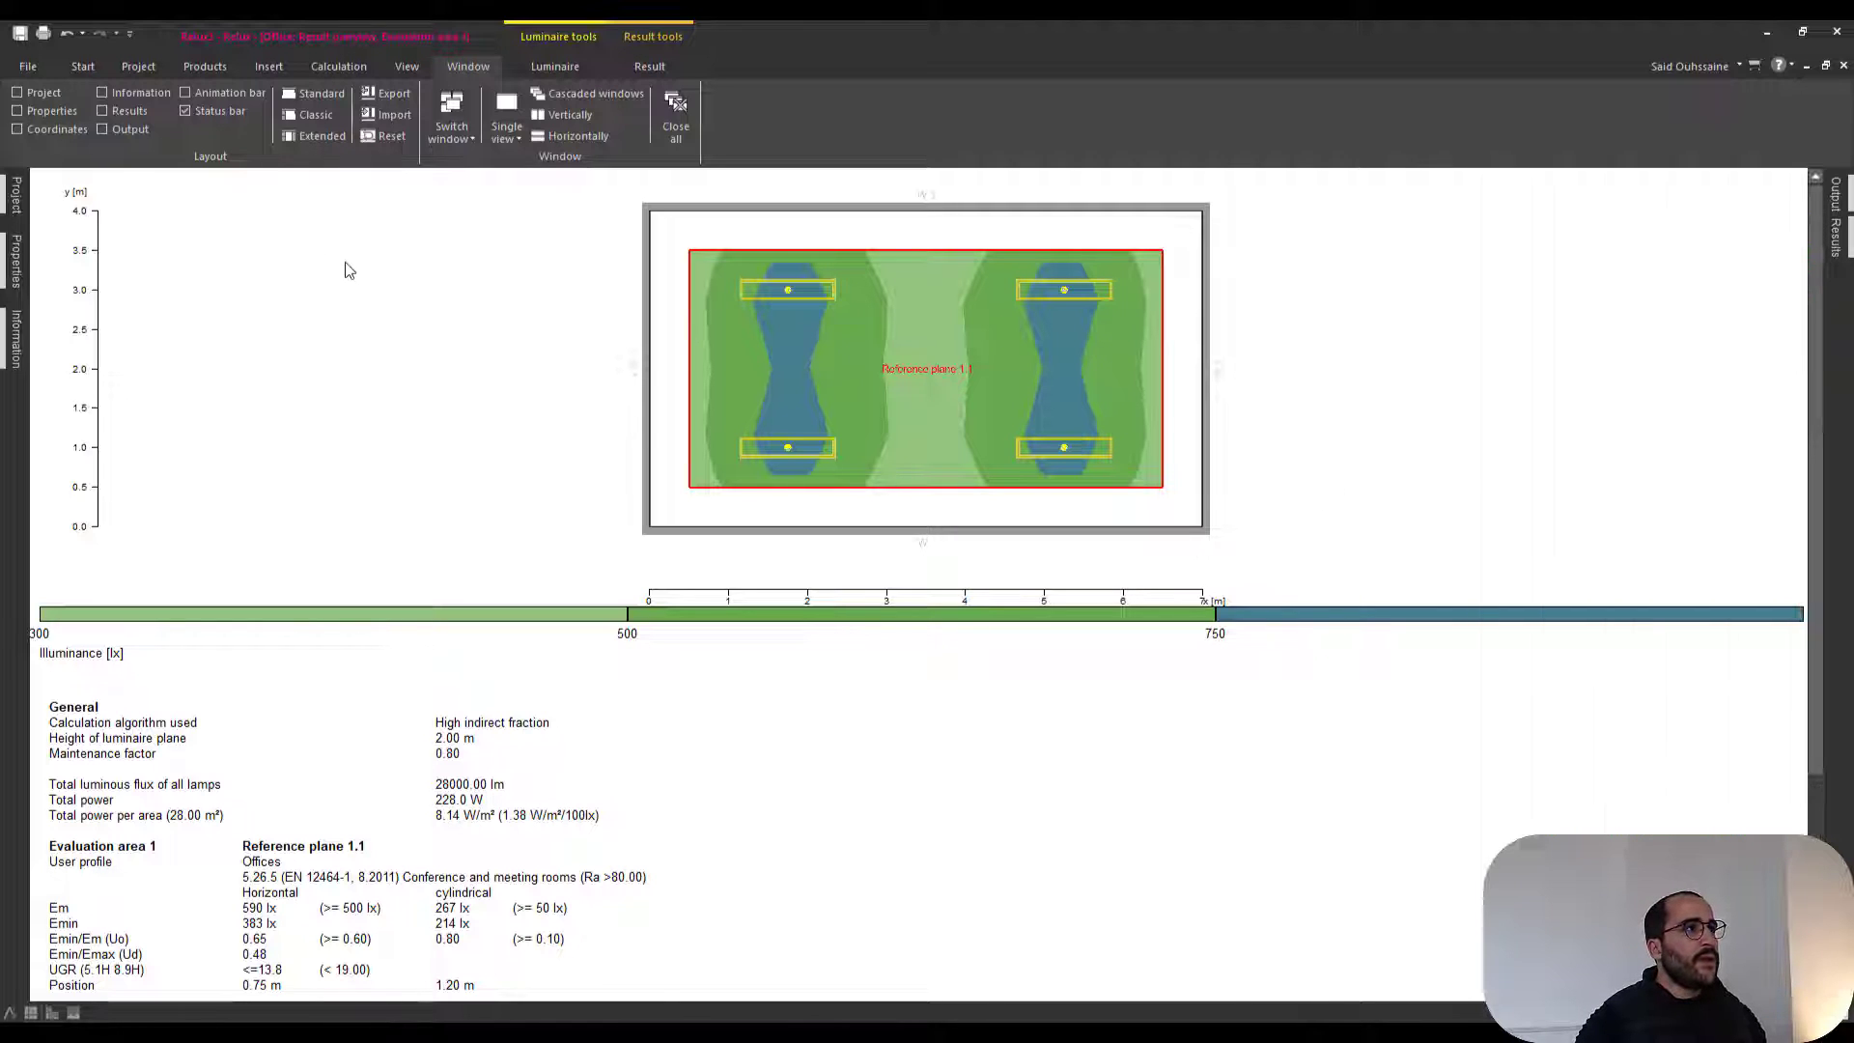
pyautogui.click(311, 136)
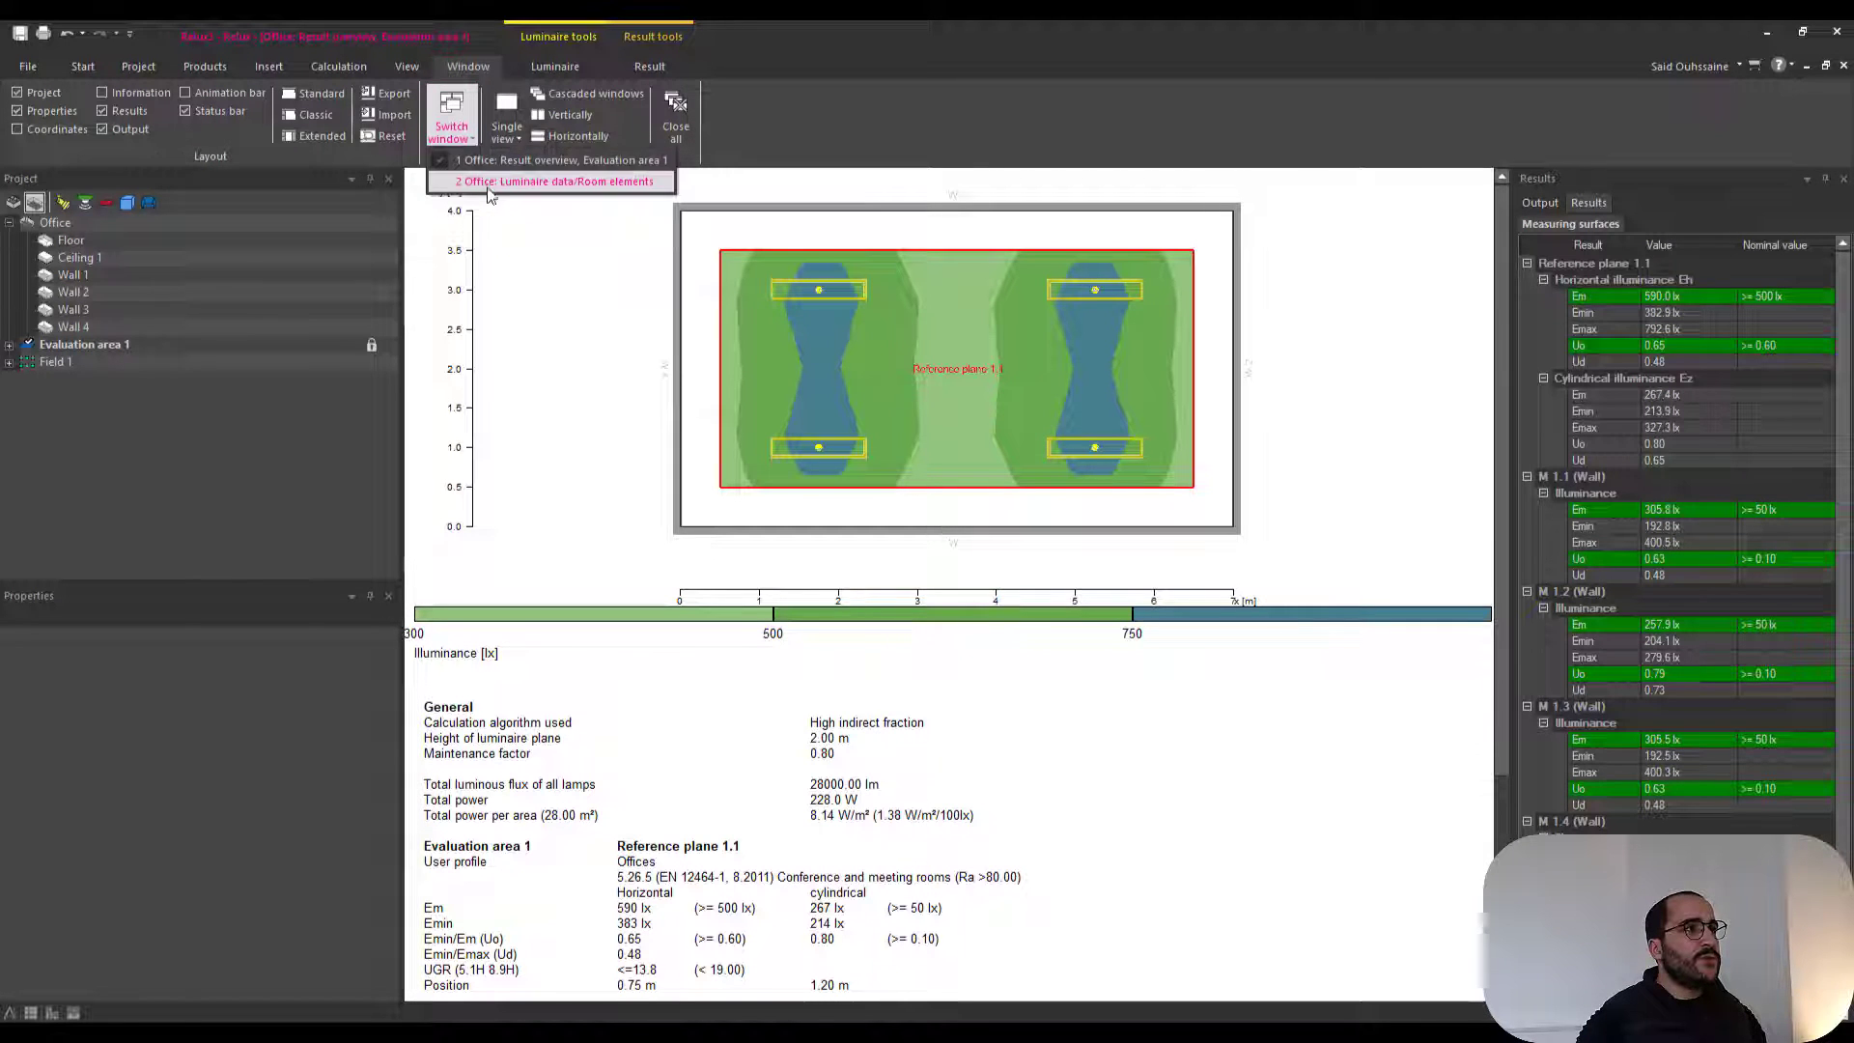
# - Tile the result overview and luminaire data windows vertically and horizontally, and return to the single view
pyautogui.click(471, 140)
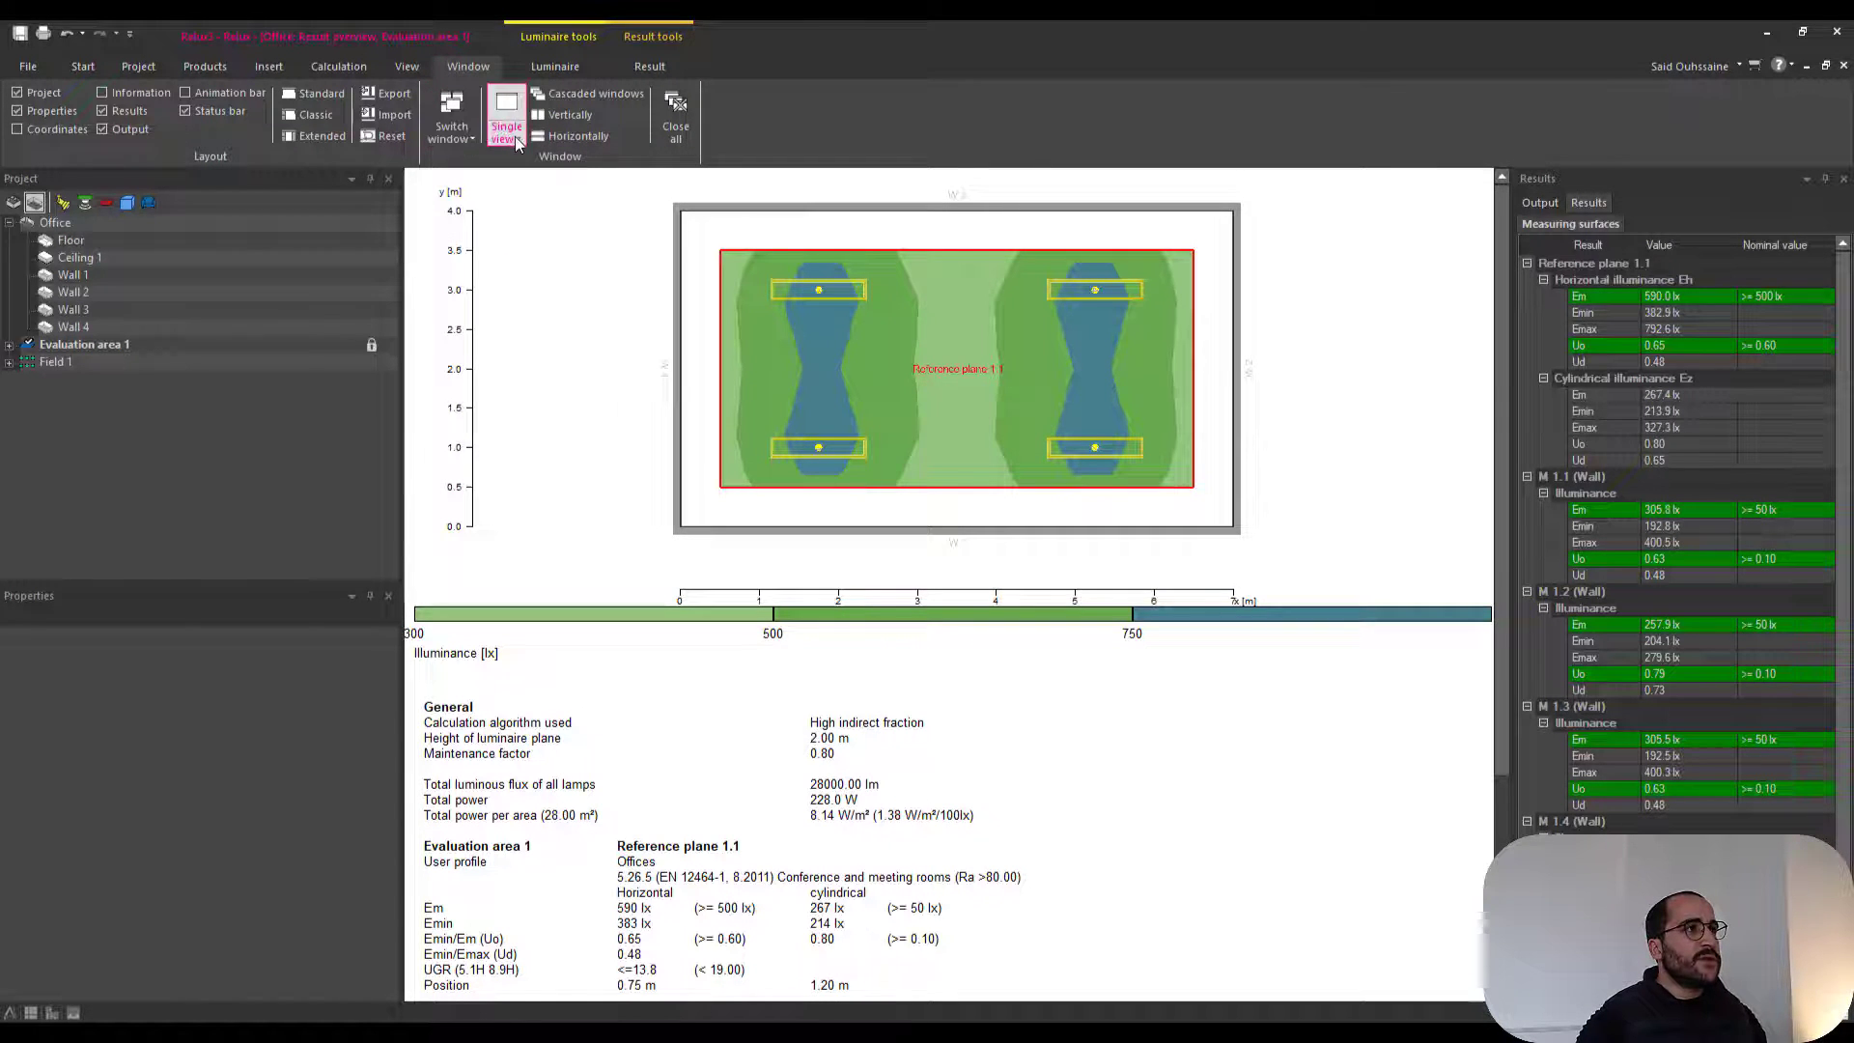
pyautogui.click(588, 123)
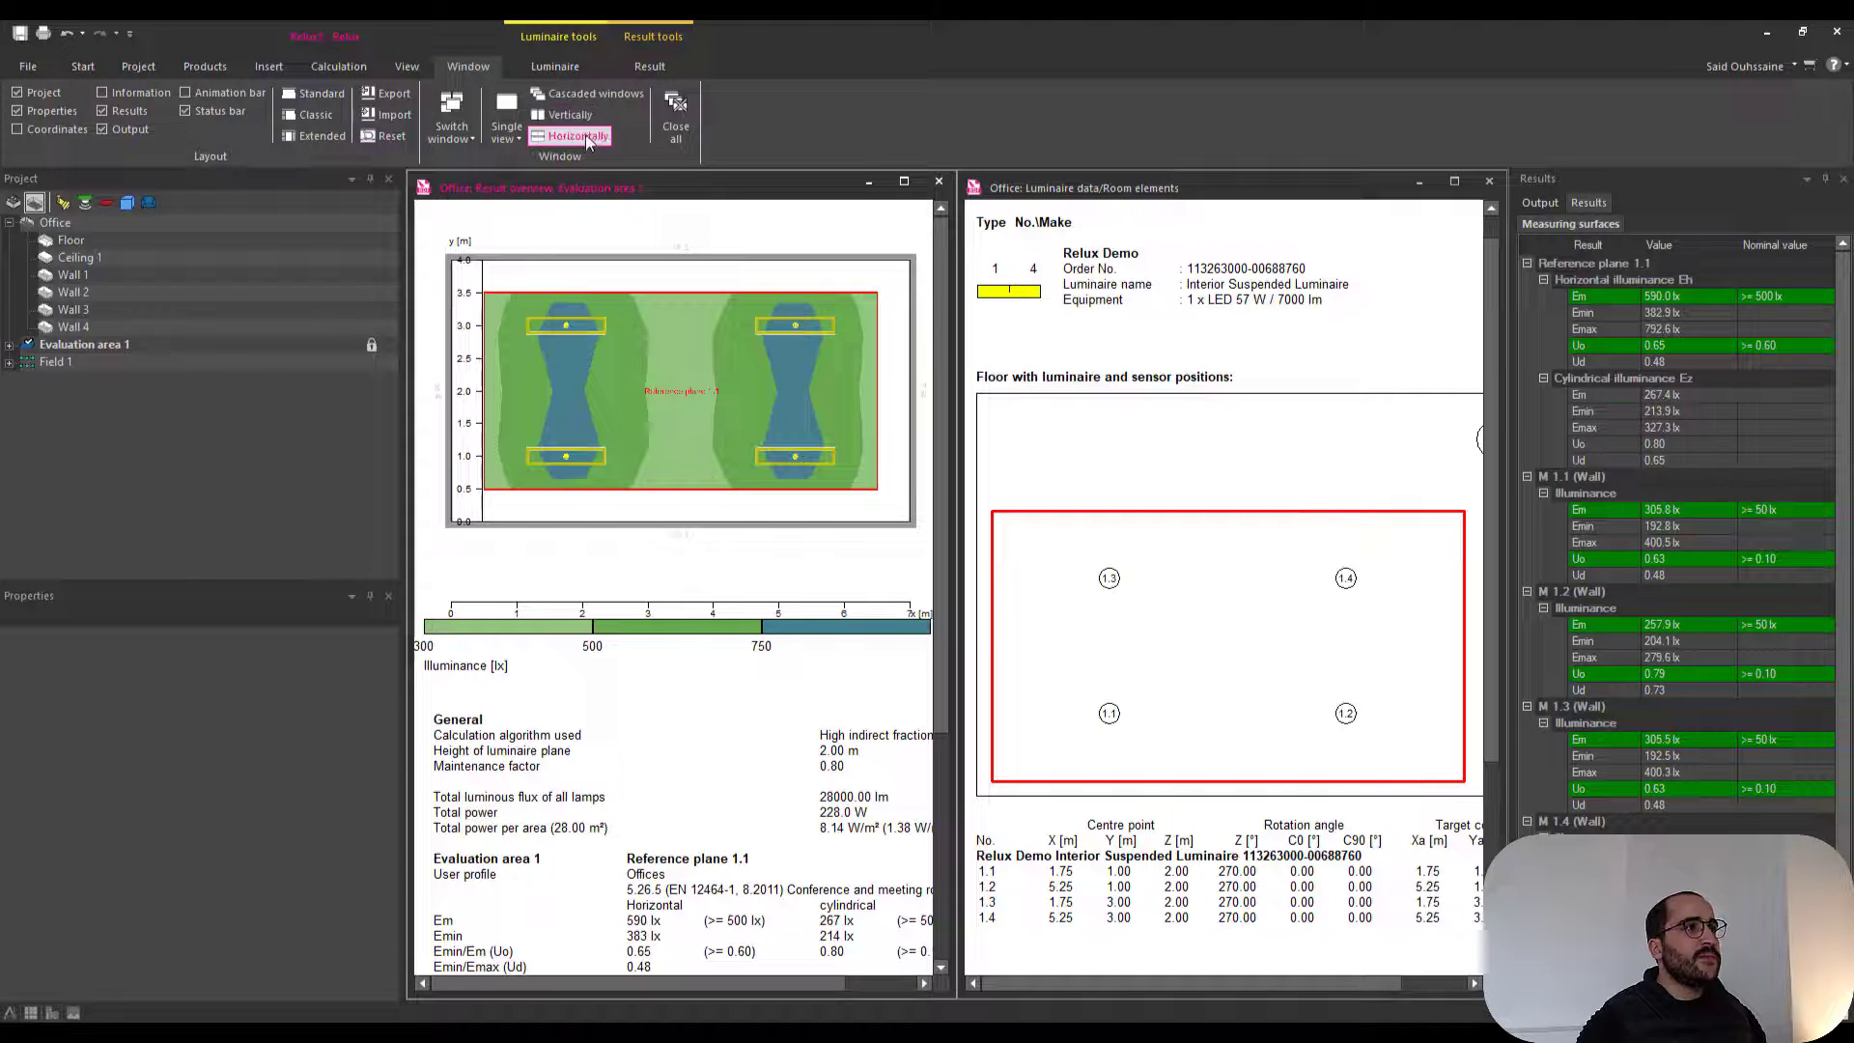
pyautogui.click(585, 135)
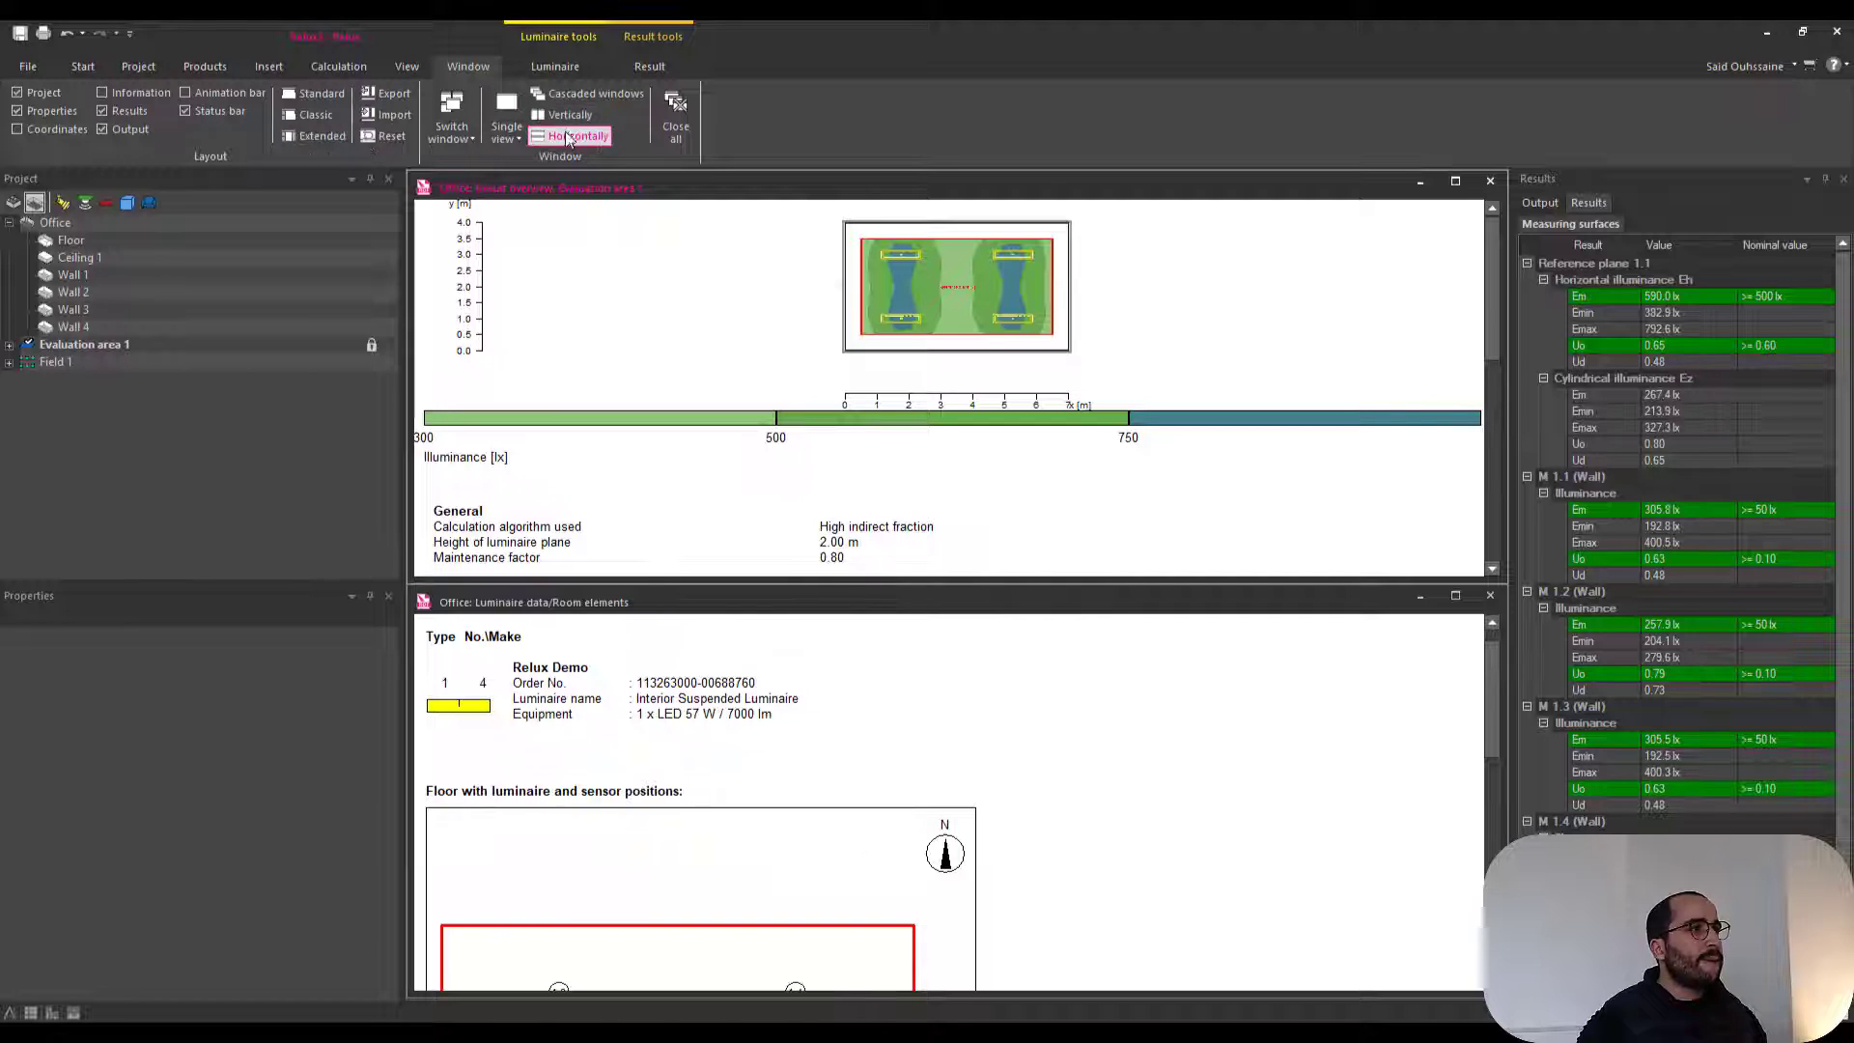
pyautogui.click(514, 112)
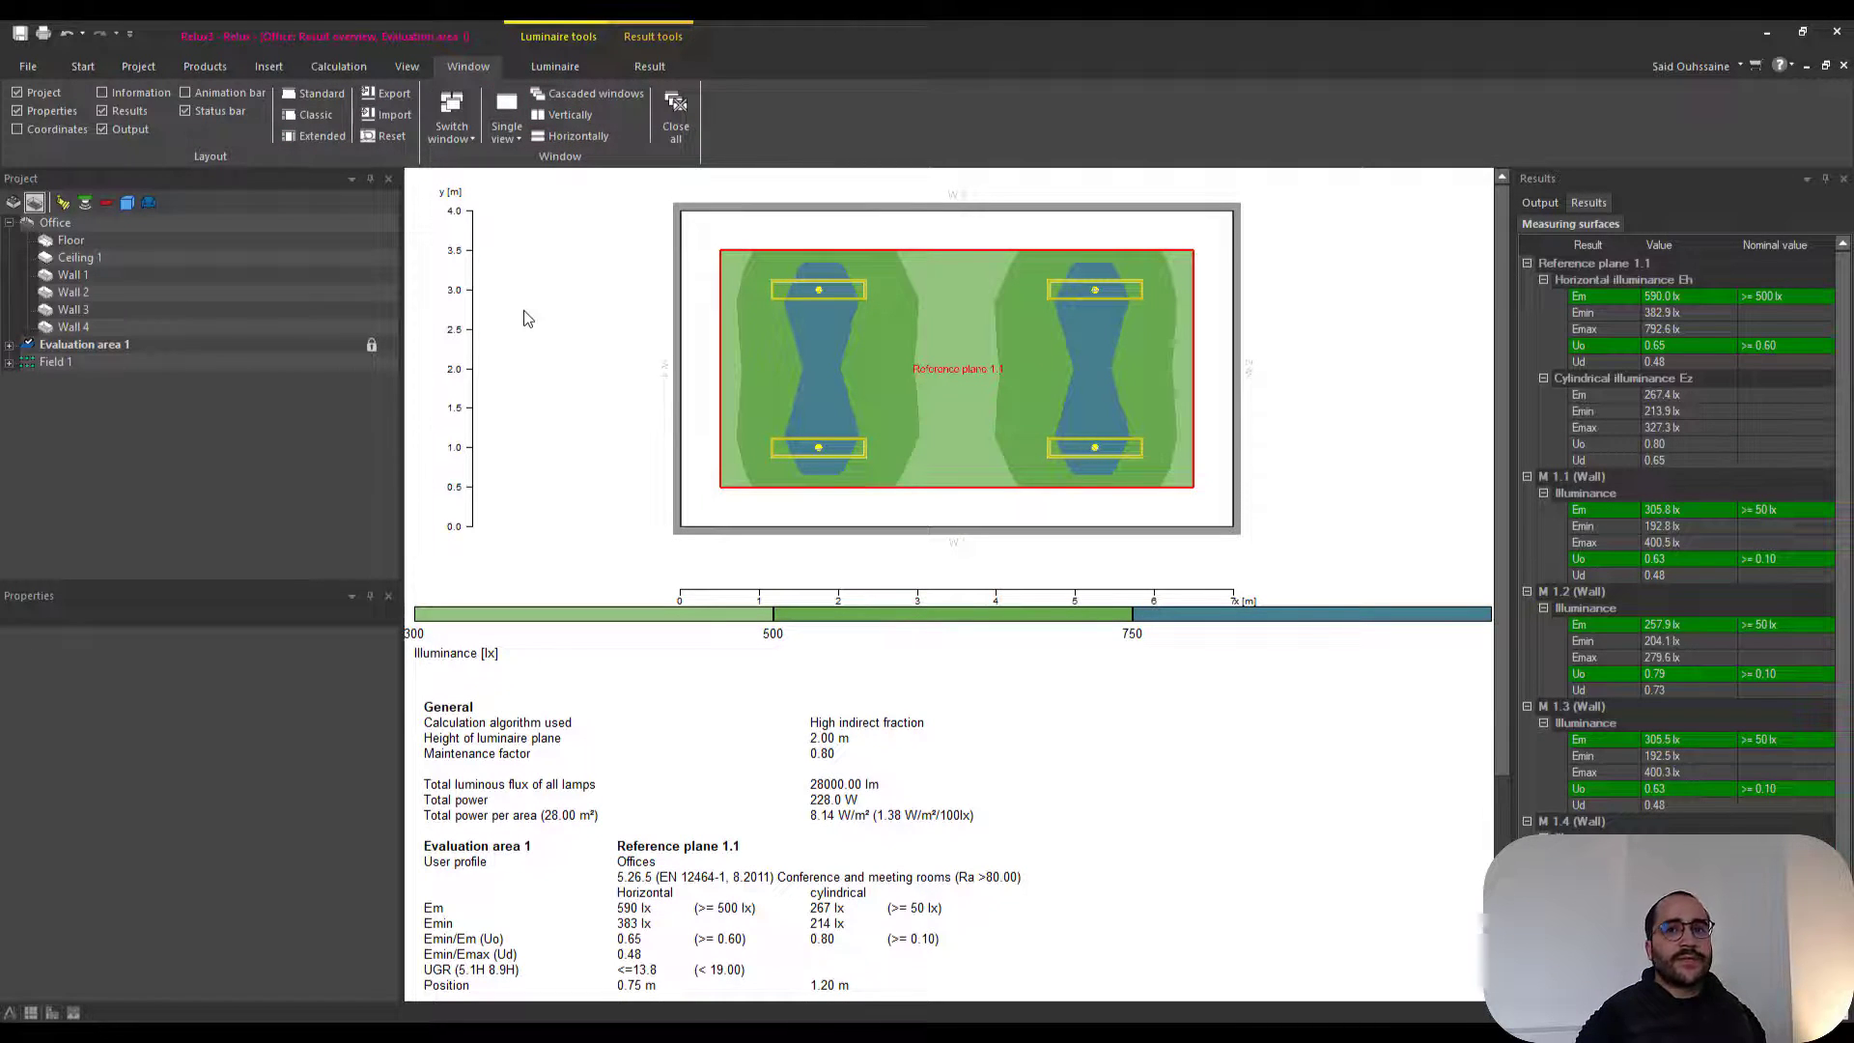
# - Display the office floor plan and switch to the 3D view of the room
pyautogui.click(82, 66)
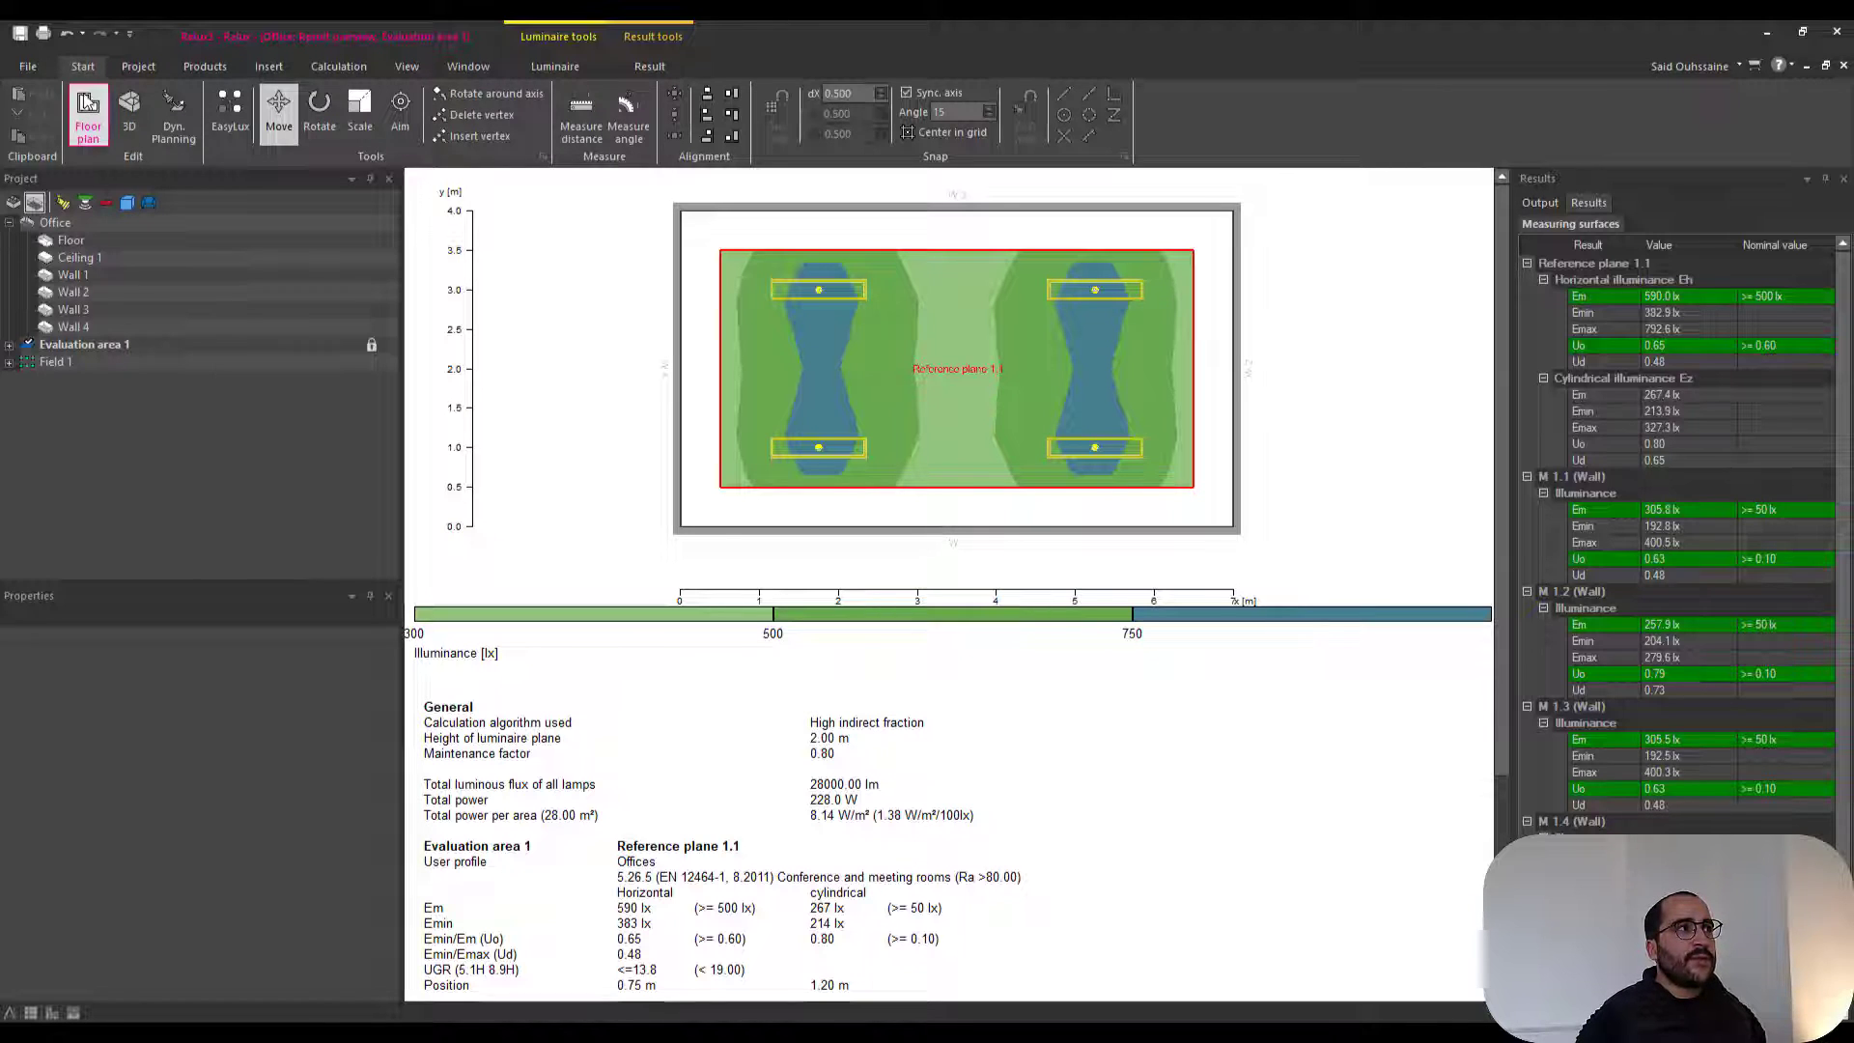
pyautogui.click(87, 109)
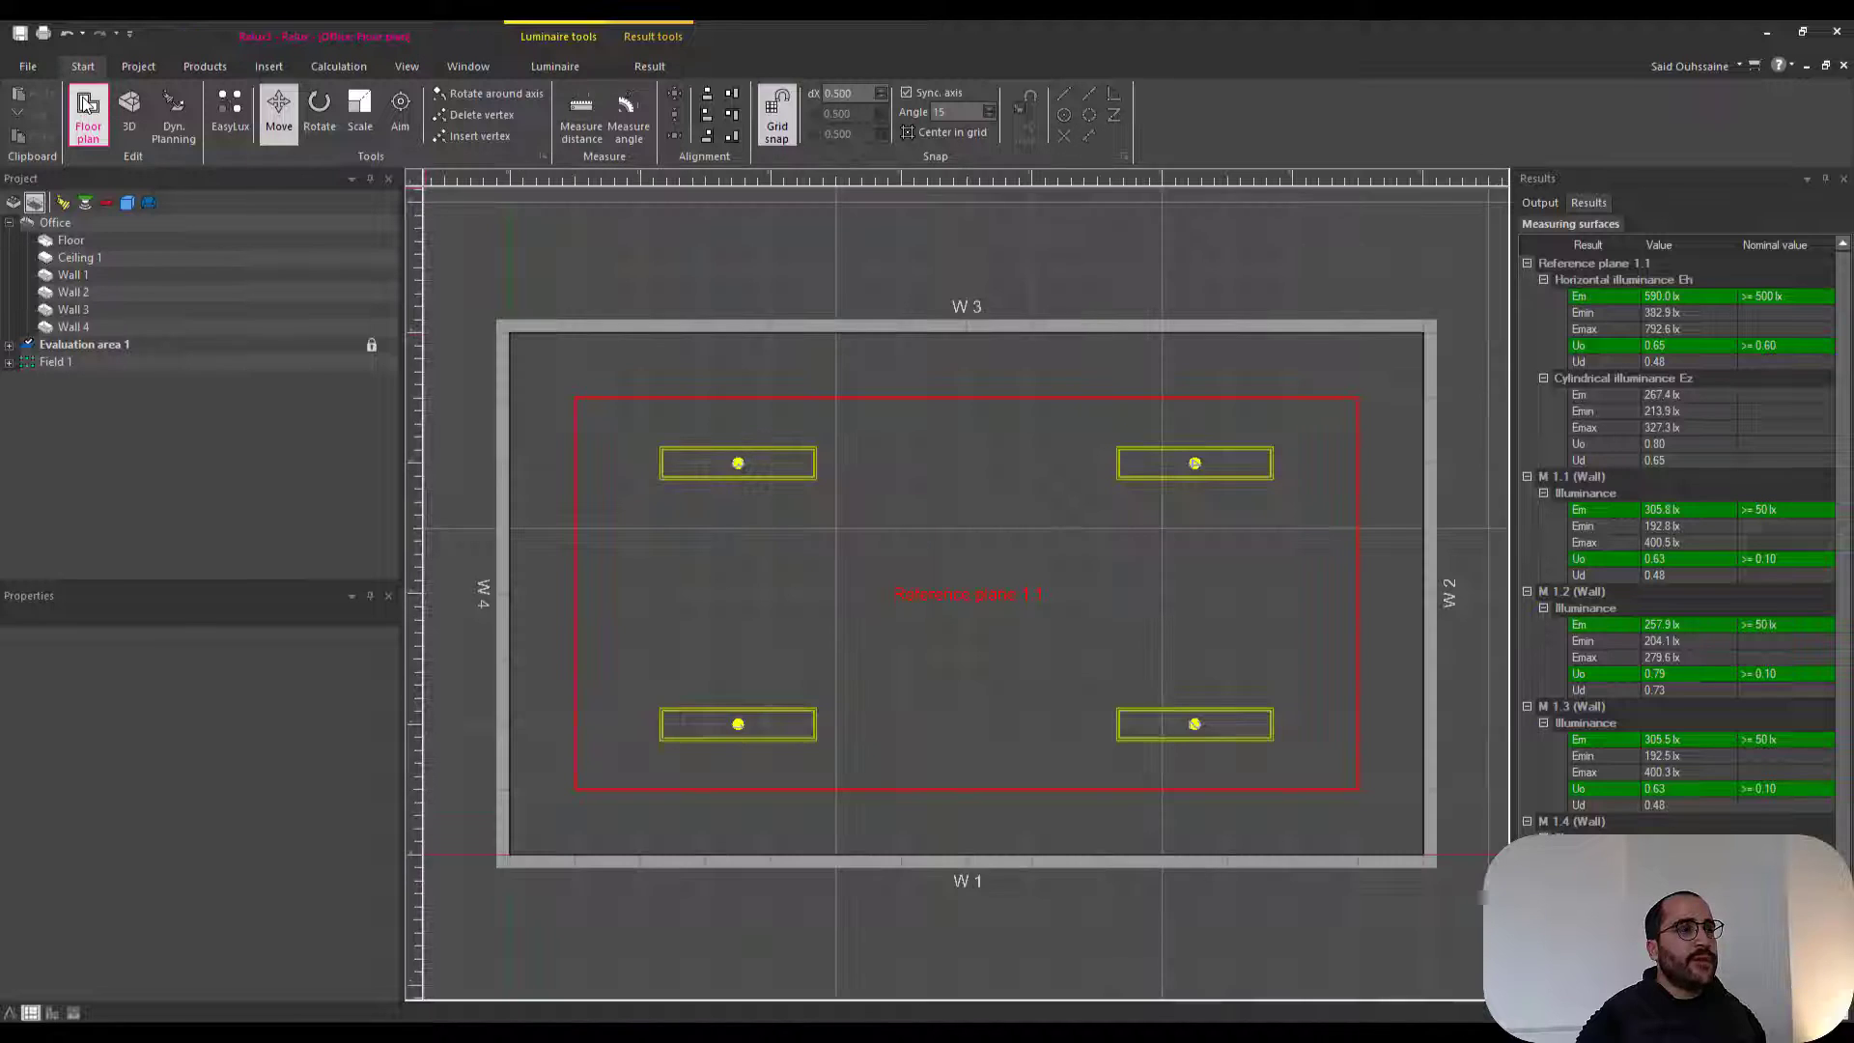
pyautogui.scroll(-3, 1410, 618)
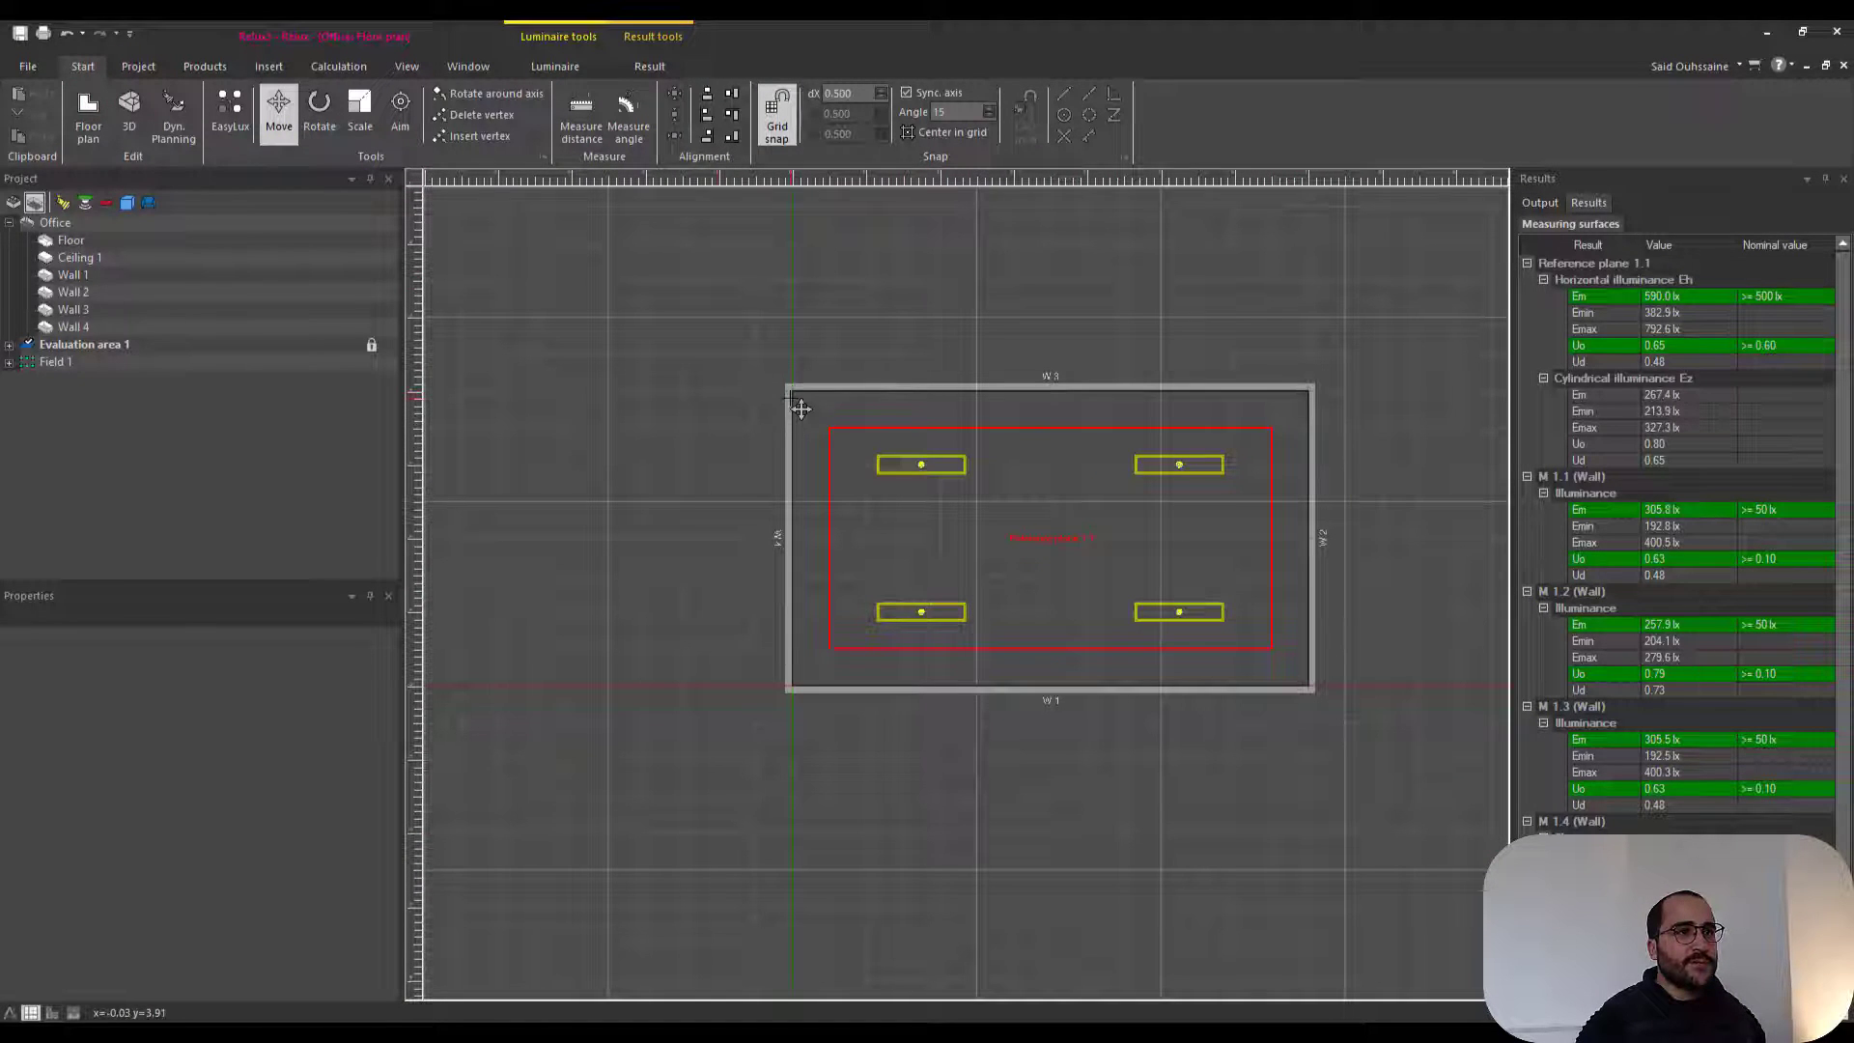
pyautogui.click(128, 108)
pyautogui.moveTo(732, 356); pyautogui.dragTo(758, 433, button='middle')
# - Hide the luminaires' aiming arrows in the 3D view
pyautogui.click(649, 67)
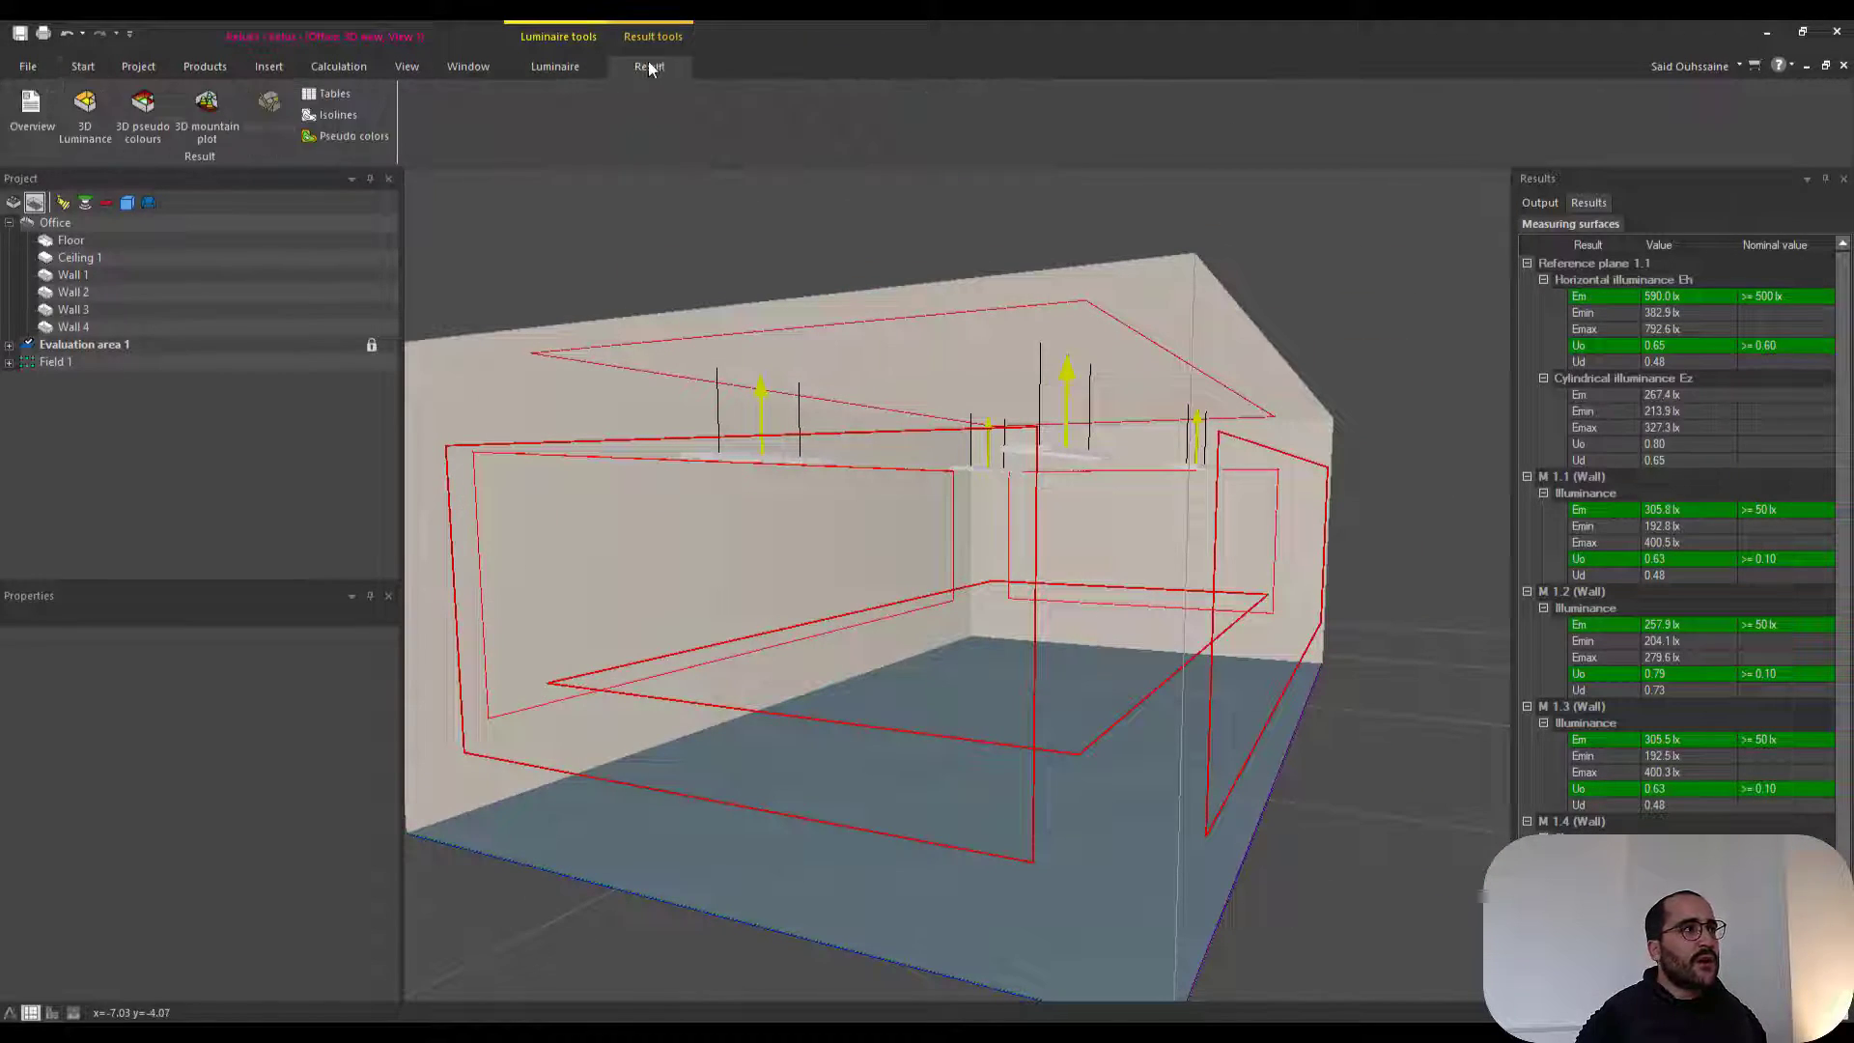
pyautogui.click(559, 66)
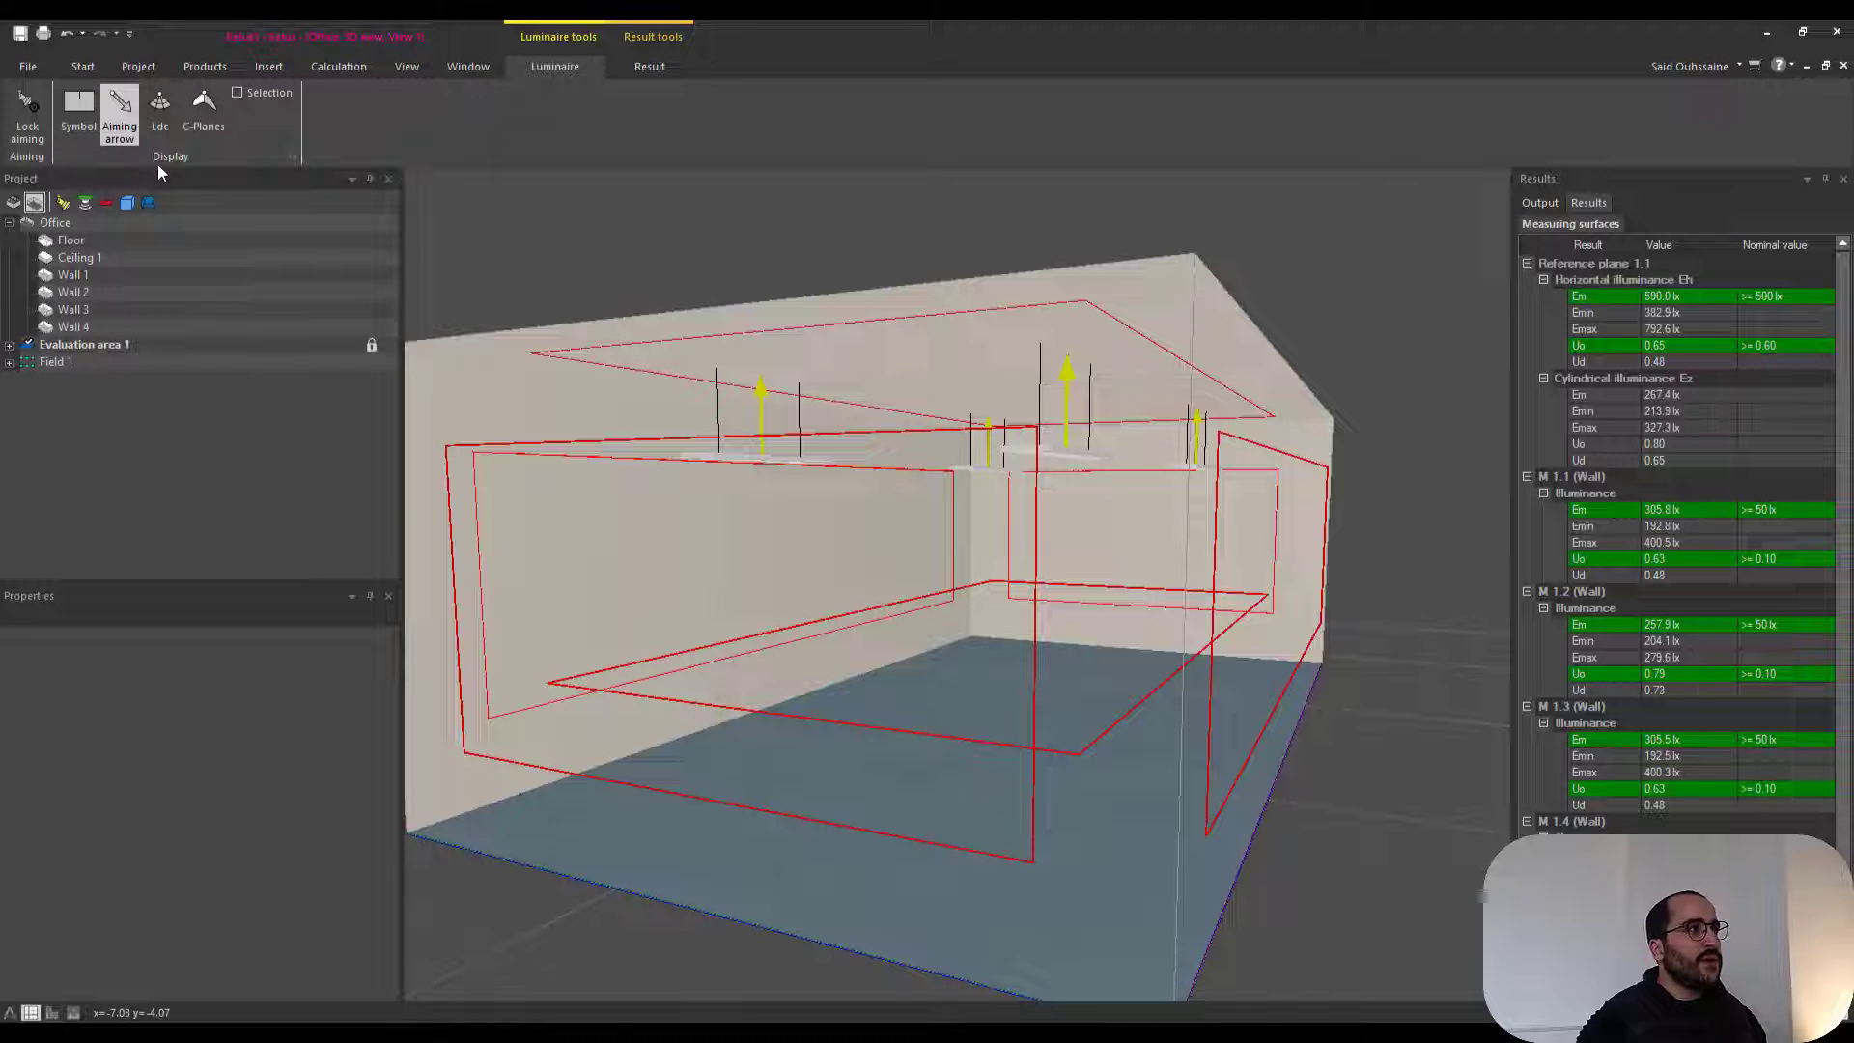
pyautogui.click(120, 114)
pyautogui.moveTo(786, 400); pyautogui.dragTo(480, 303, button='middle')
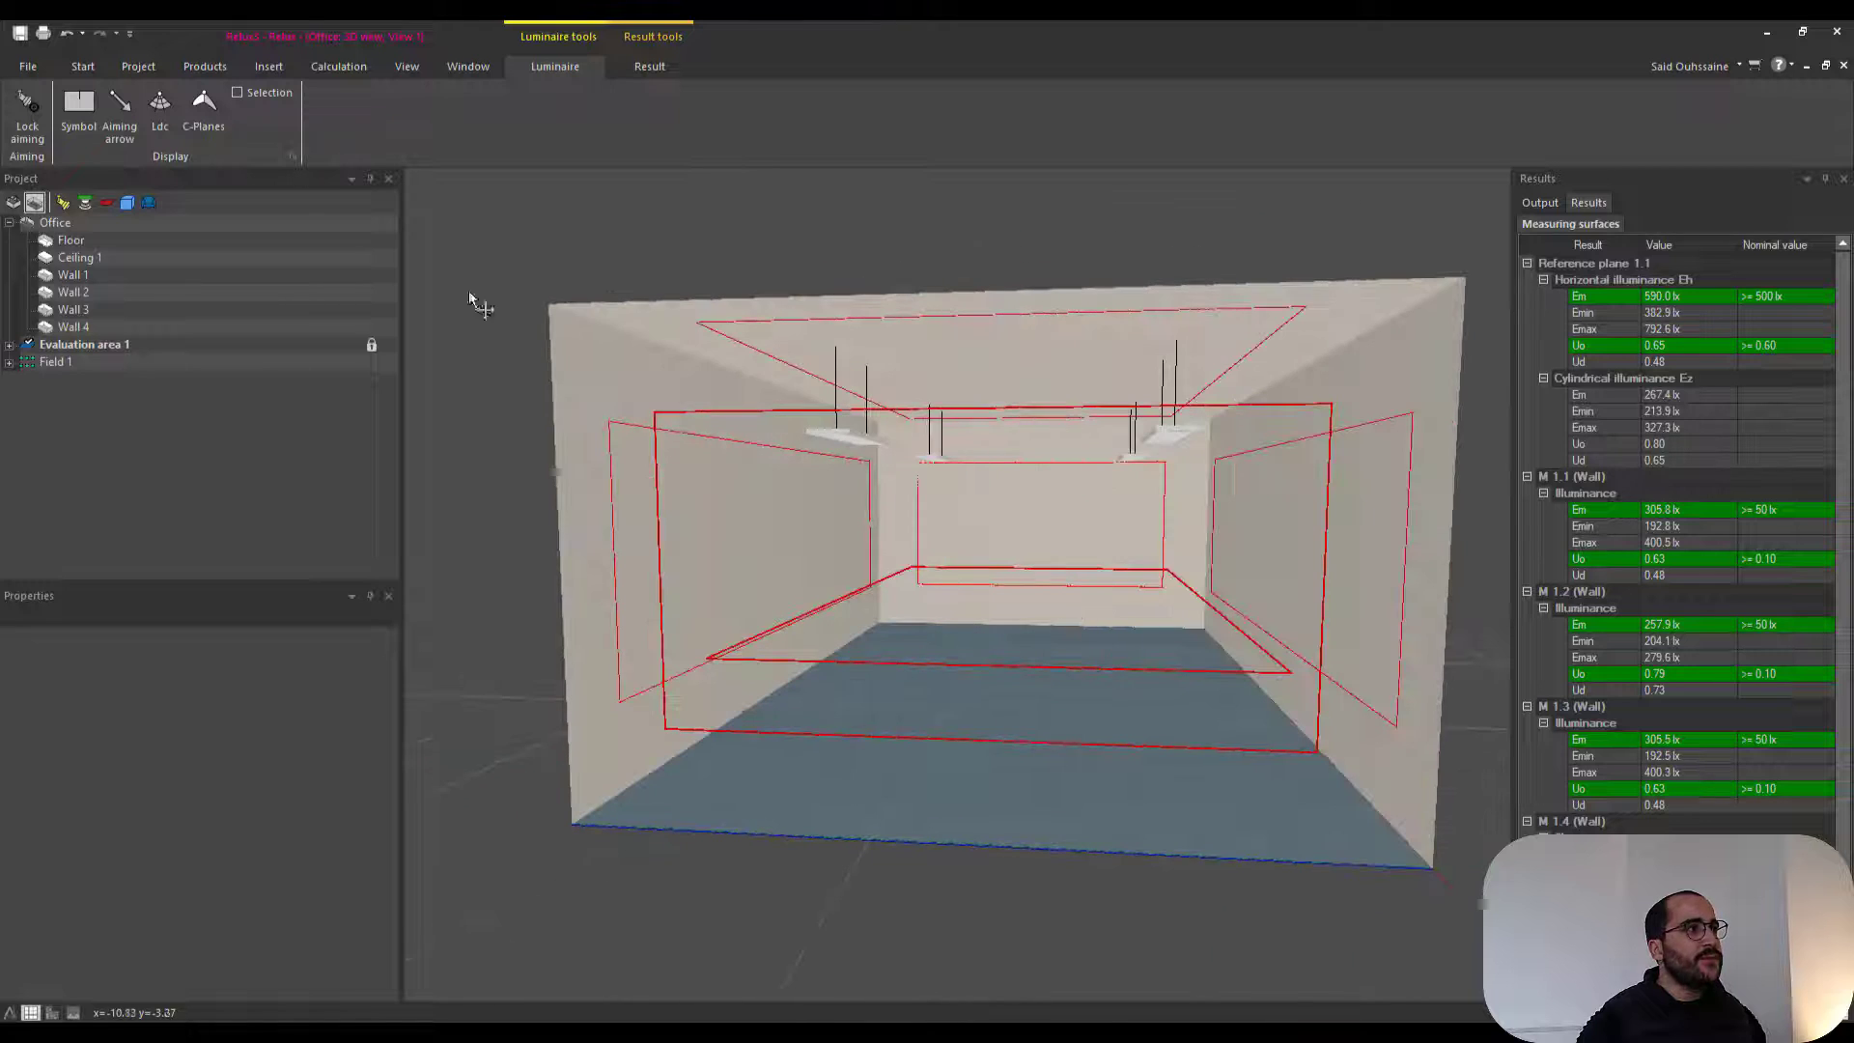
# - Run dynamic planning to preview the room's 3D luminance, and return to the maximised 3D view
pyautogui.click(85, 66)
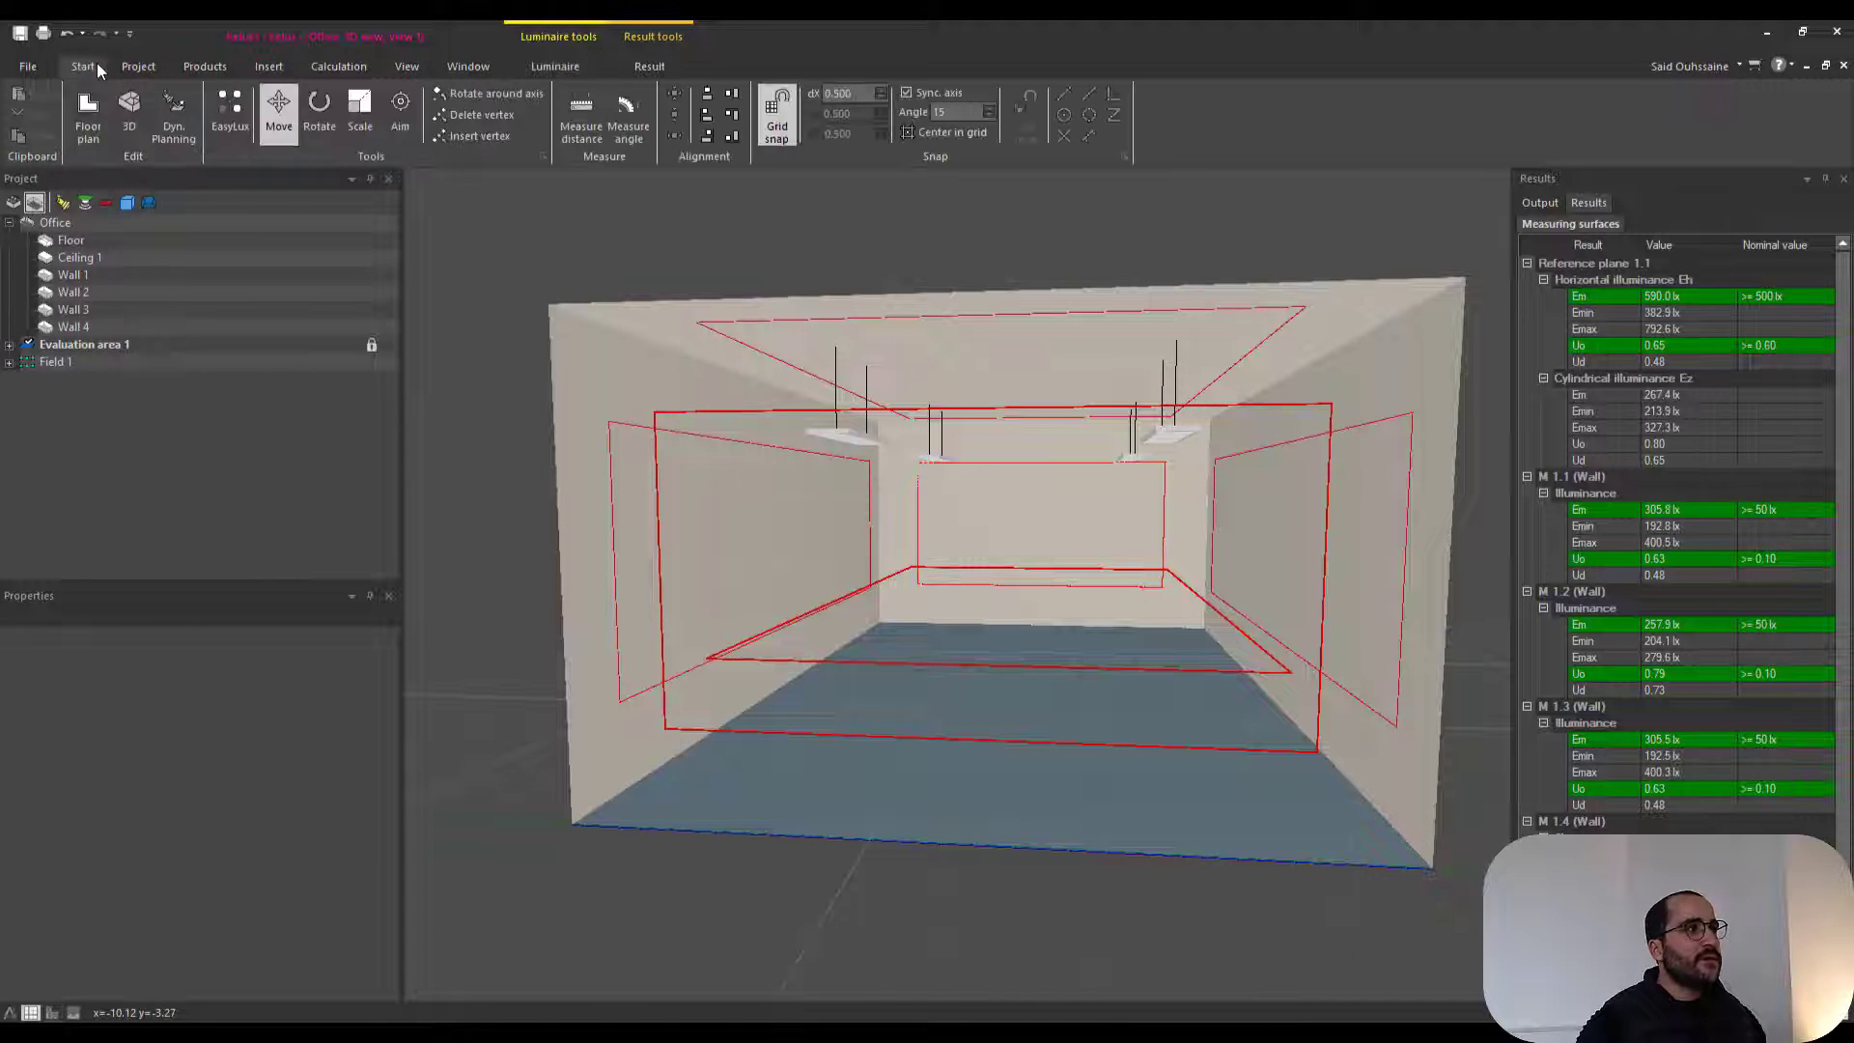
pyautogui.click(168, 105)
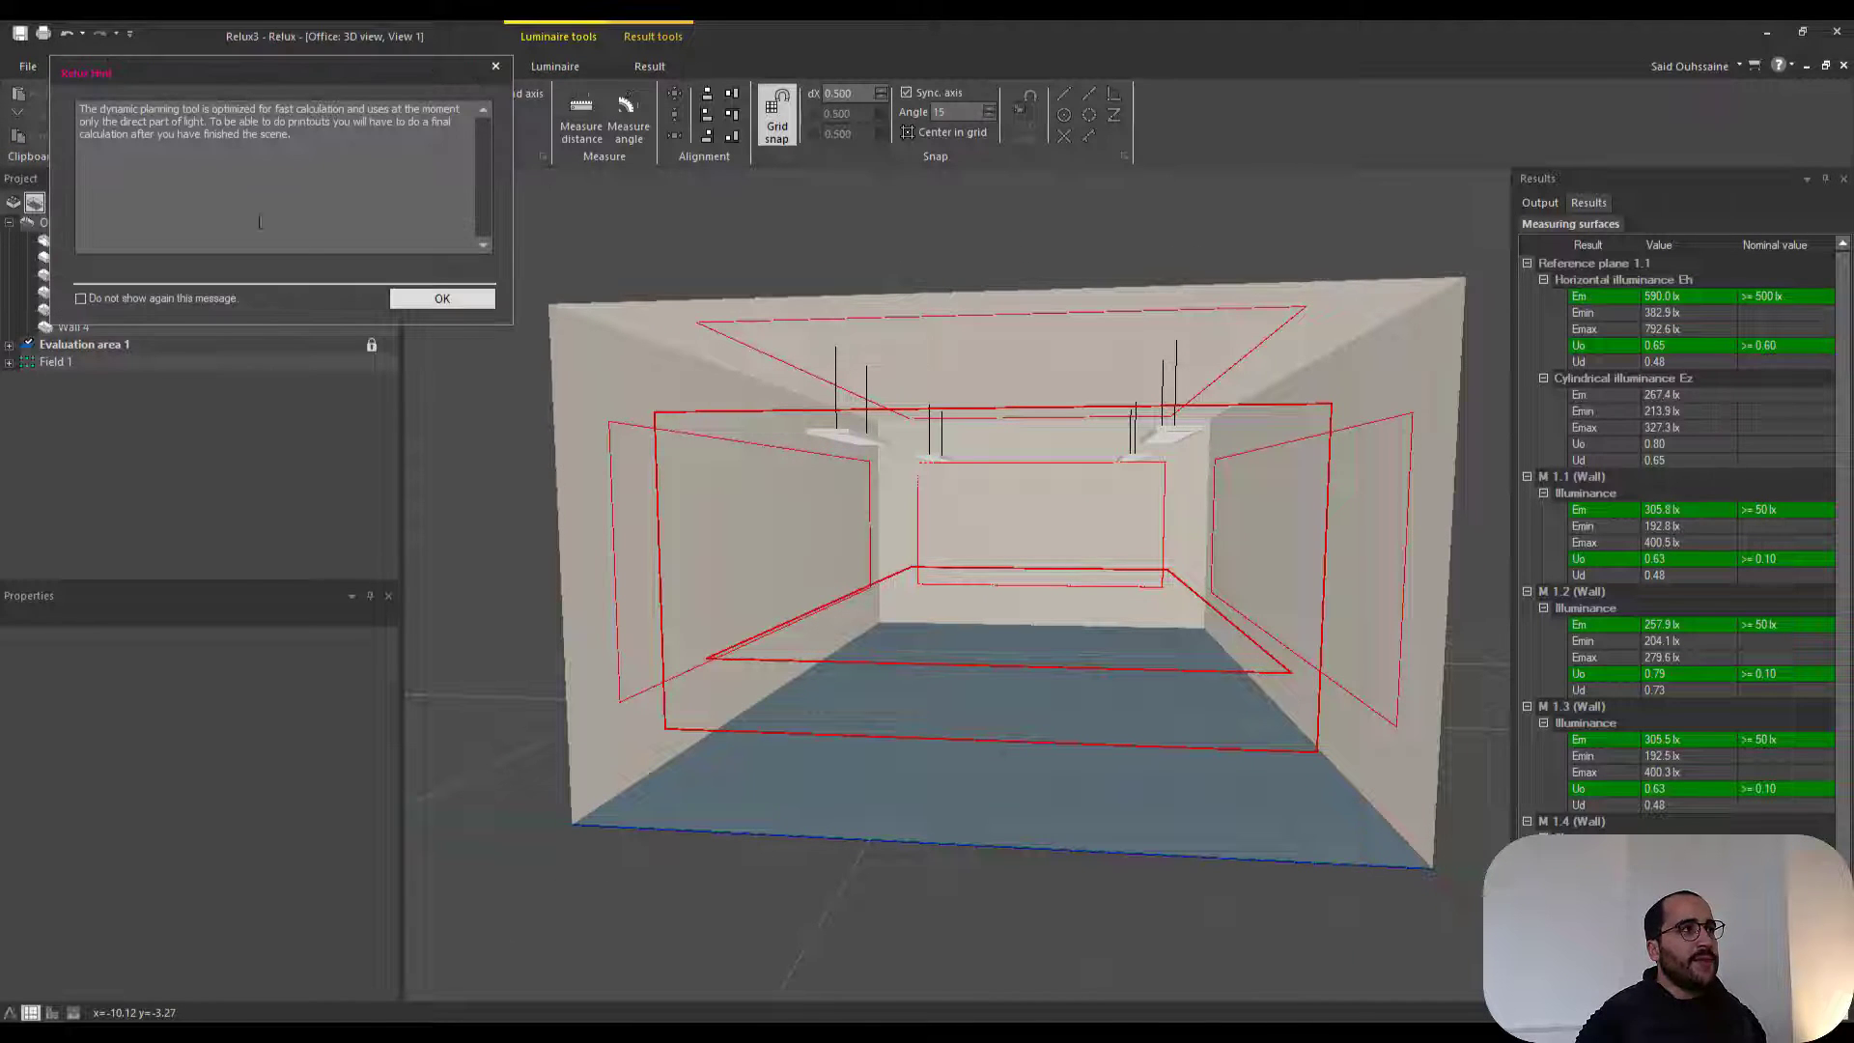
pyautogui.click(448, 301)
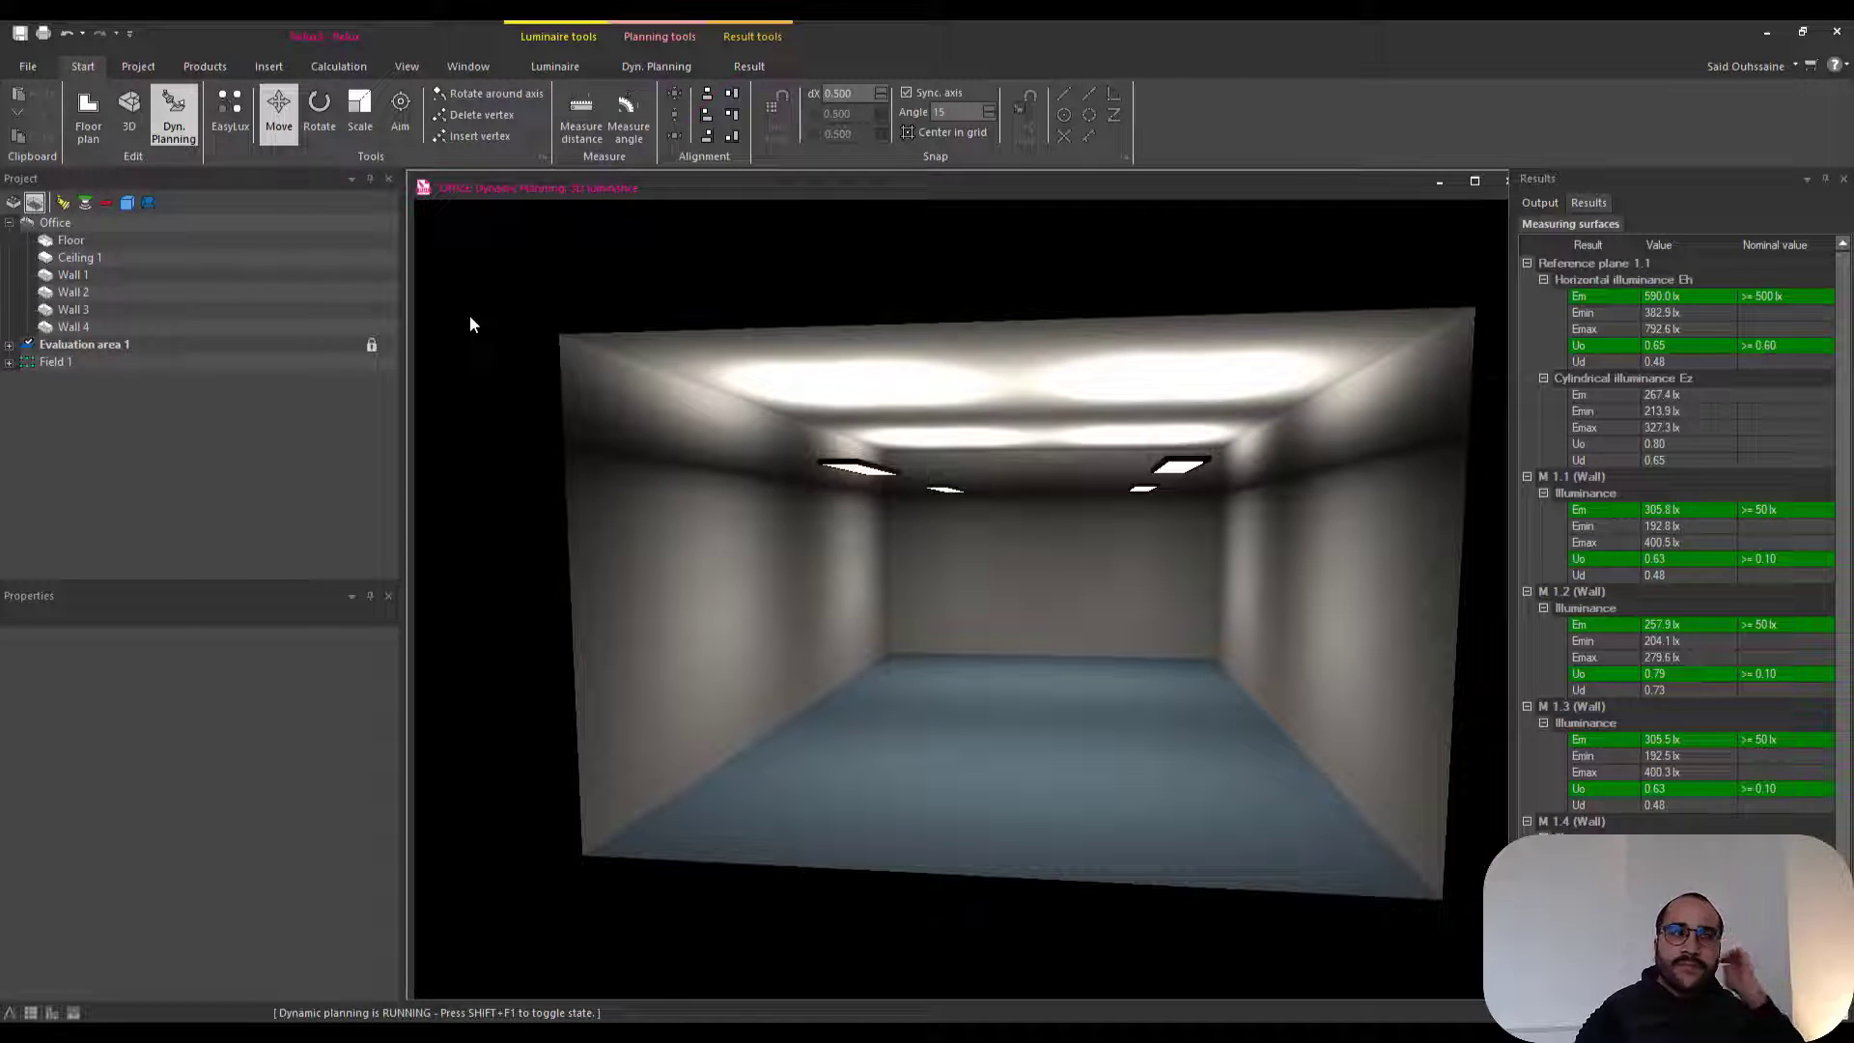
pyautogui.moveTo(986, 467); pyautogui.dragTo(898, 450, button='middle')
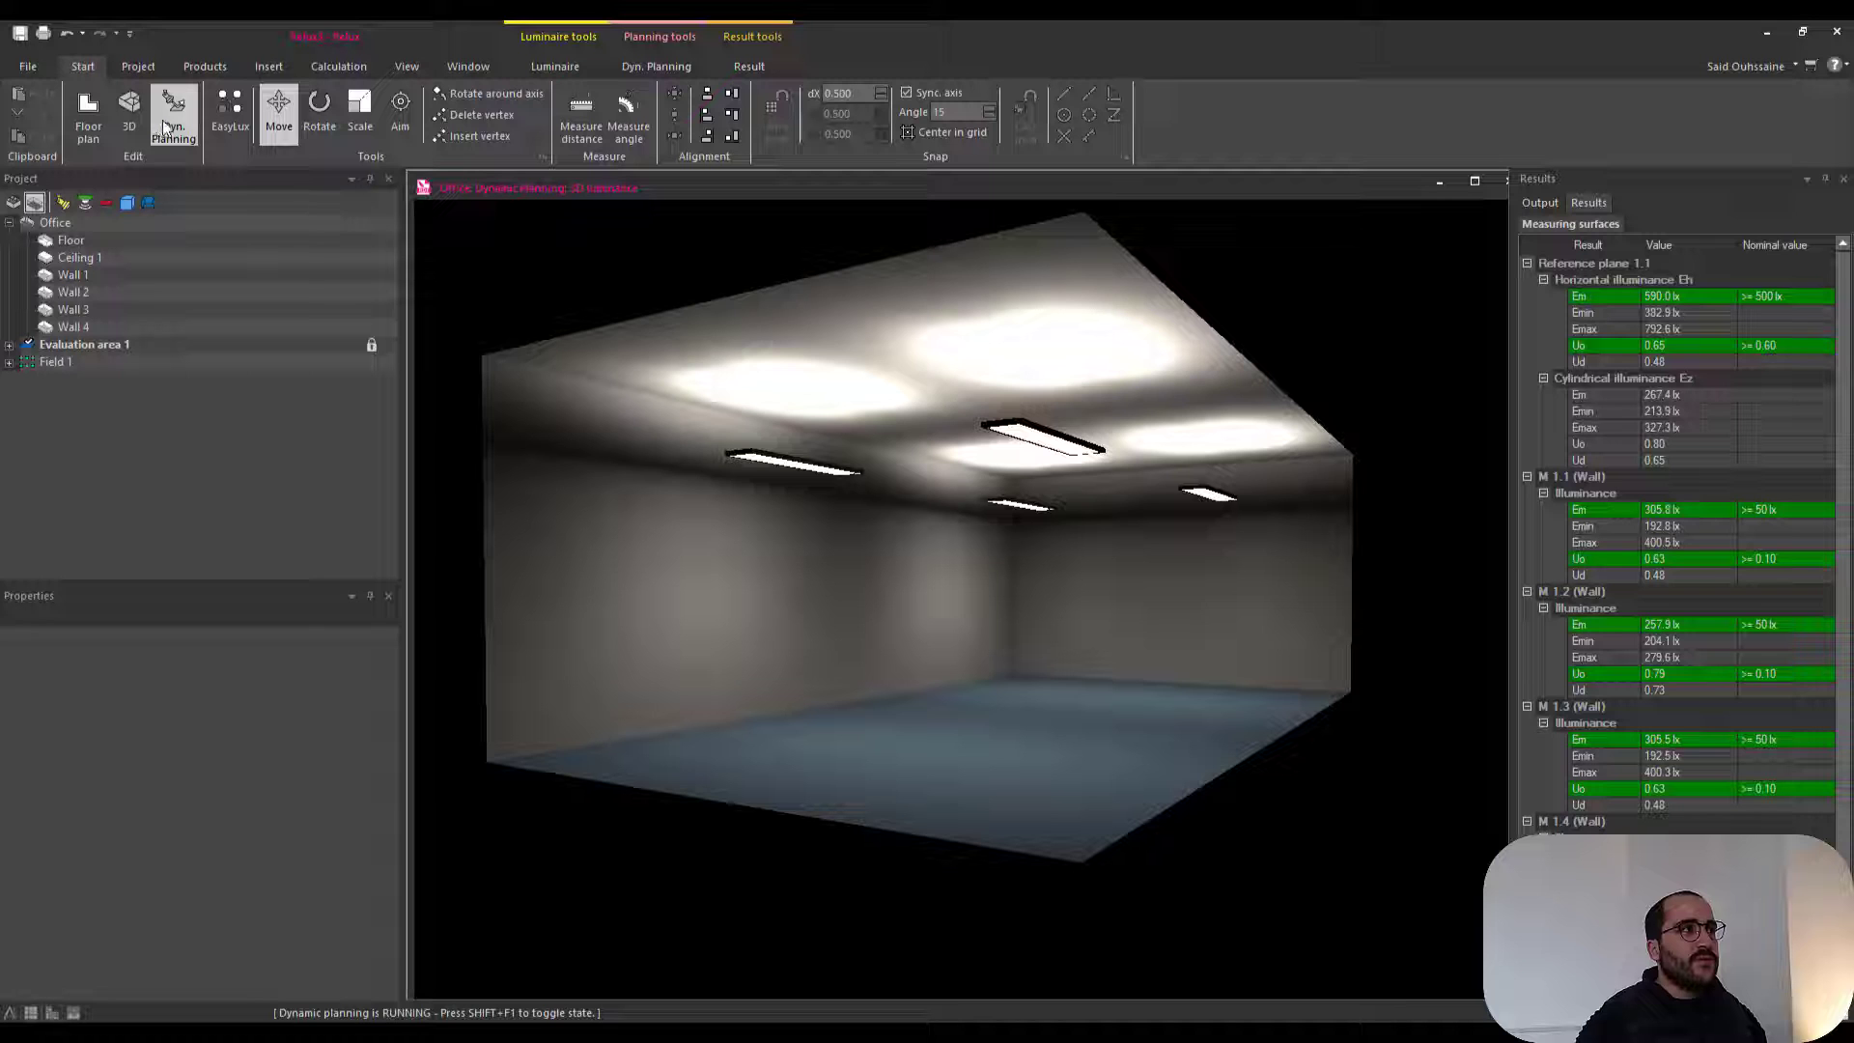
pyautogui.click(668, 61)
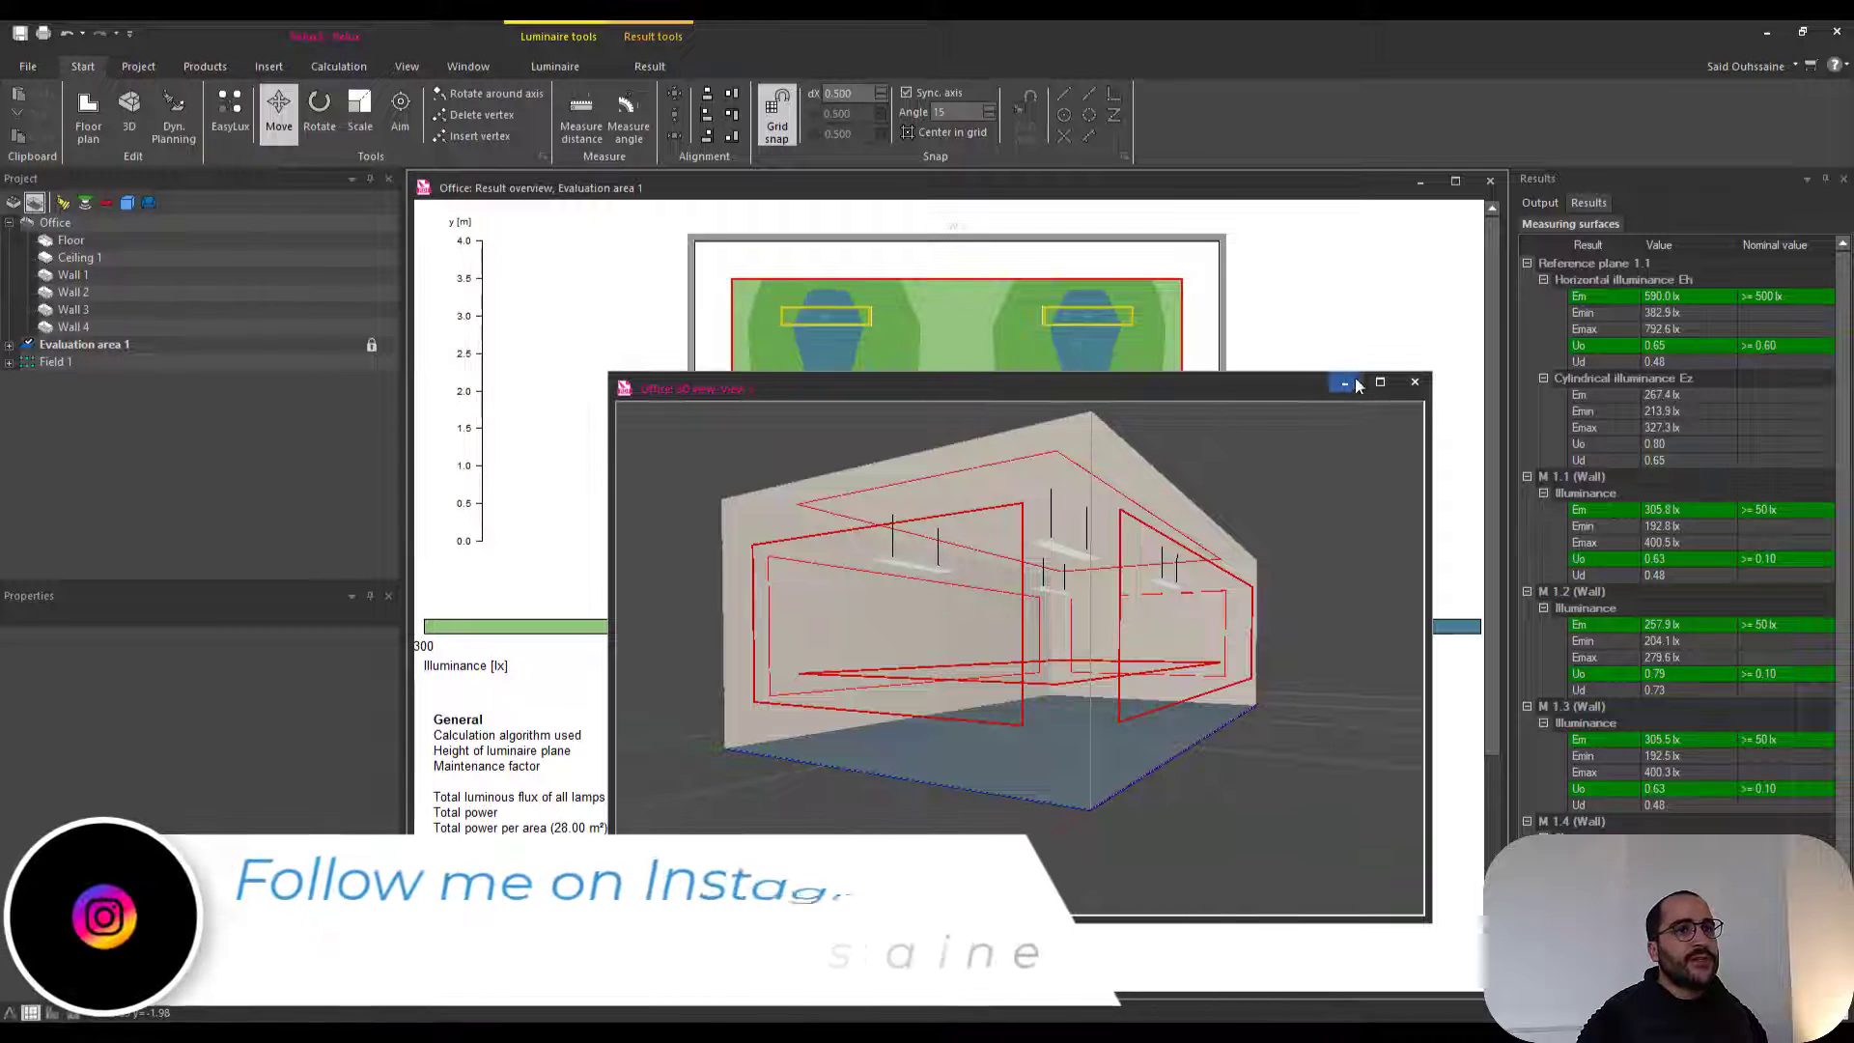
pyautogui.click(1379, 382)
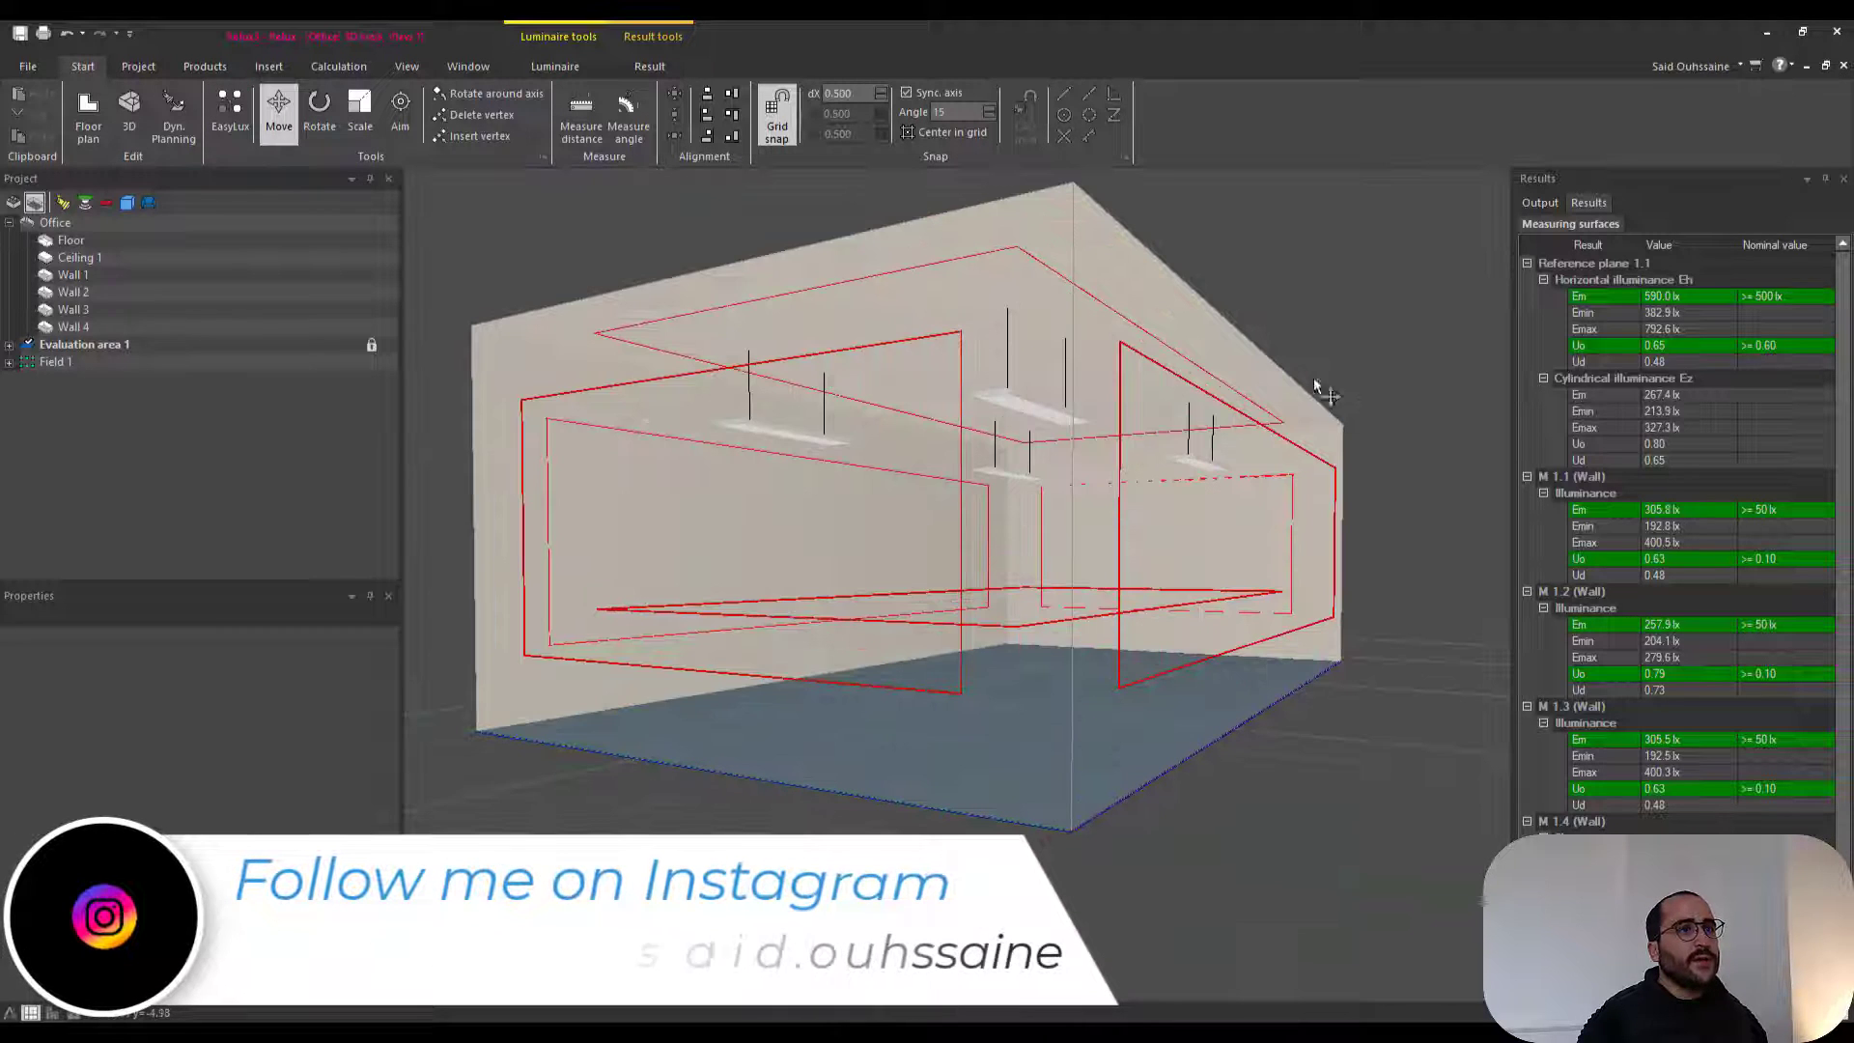
# - Start EasyLux for the office and cancel without deleting the existing luminaires
pyautogui.click(230, 114)
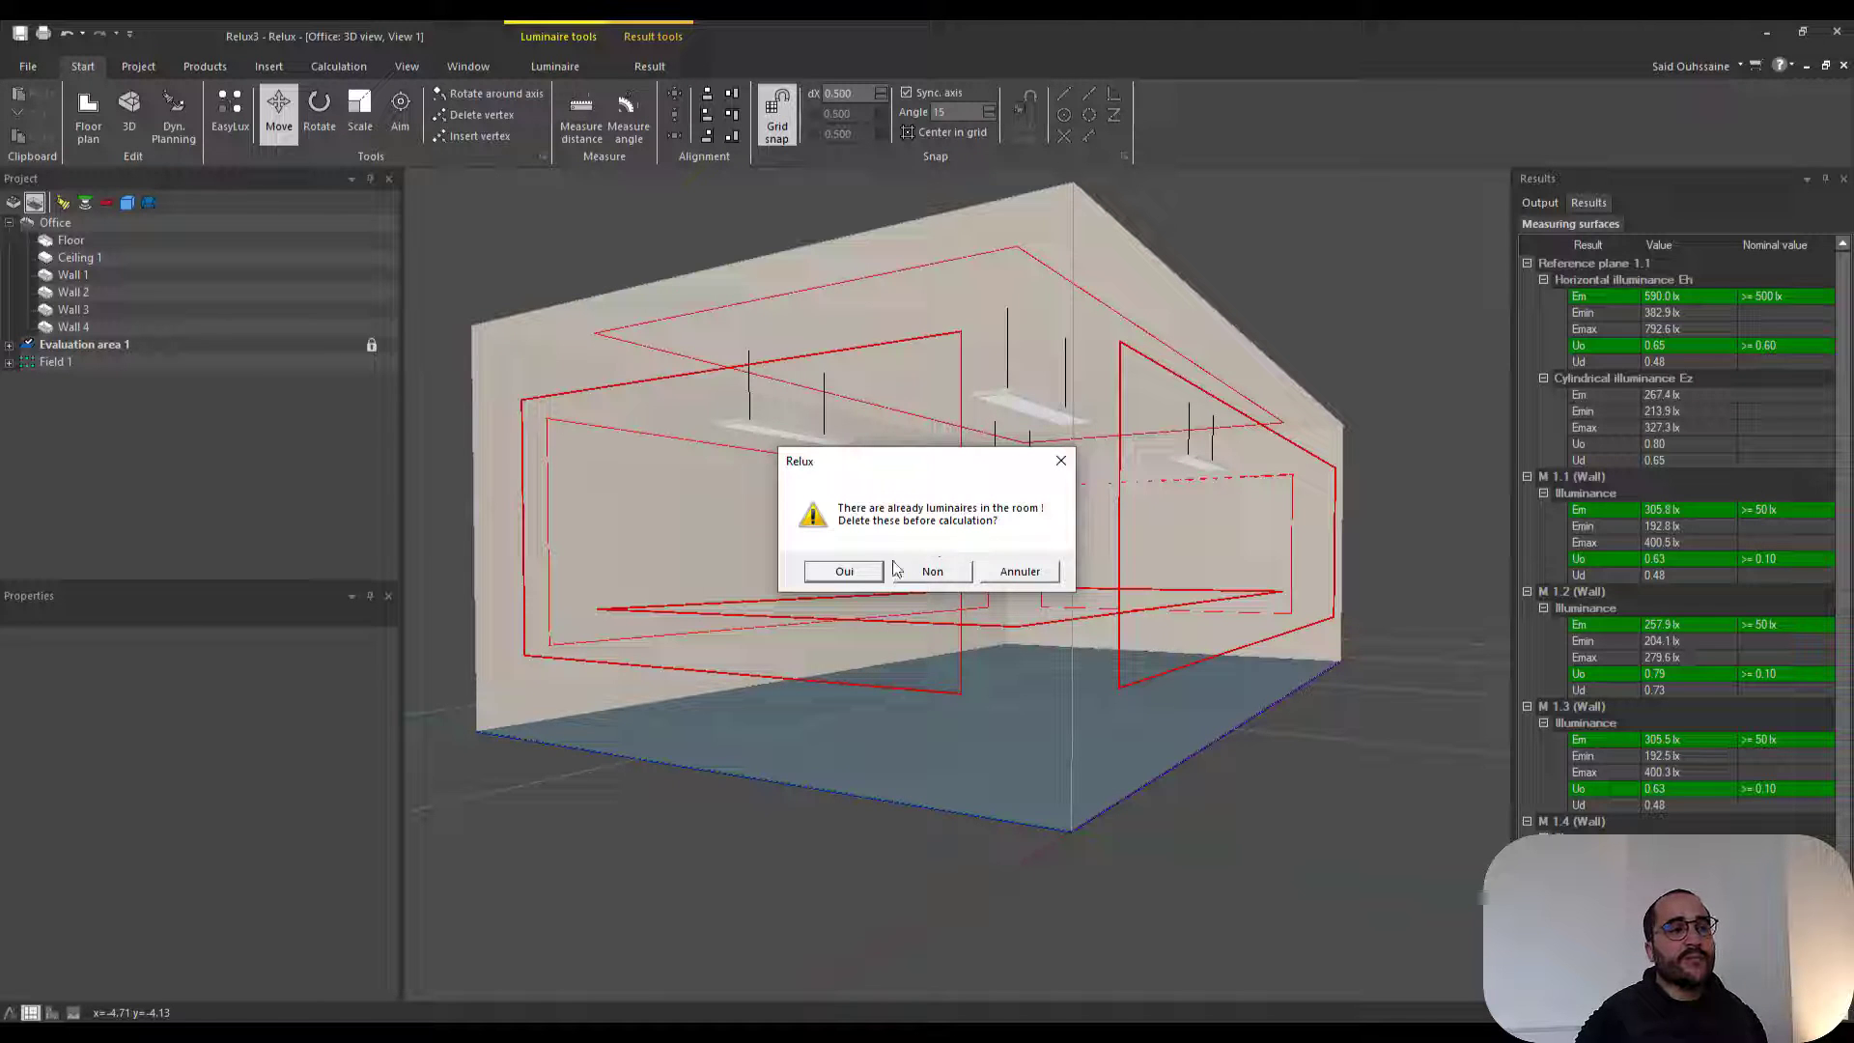
pyautogui.click(1031, 574)
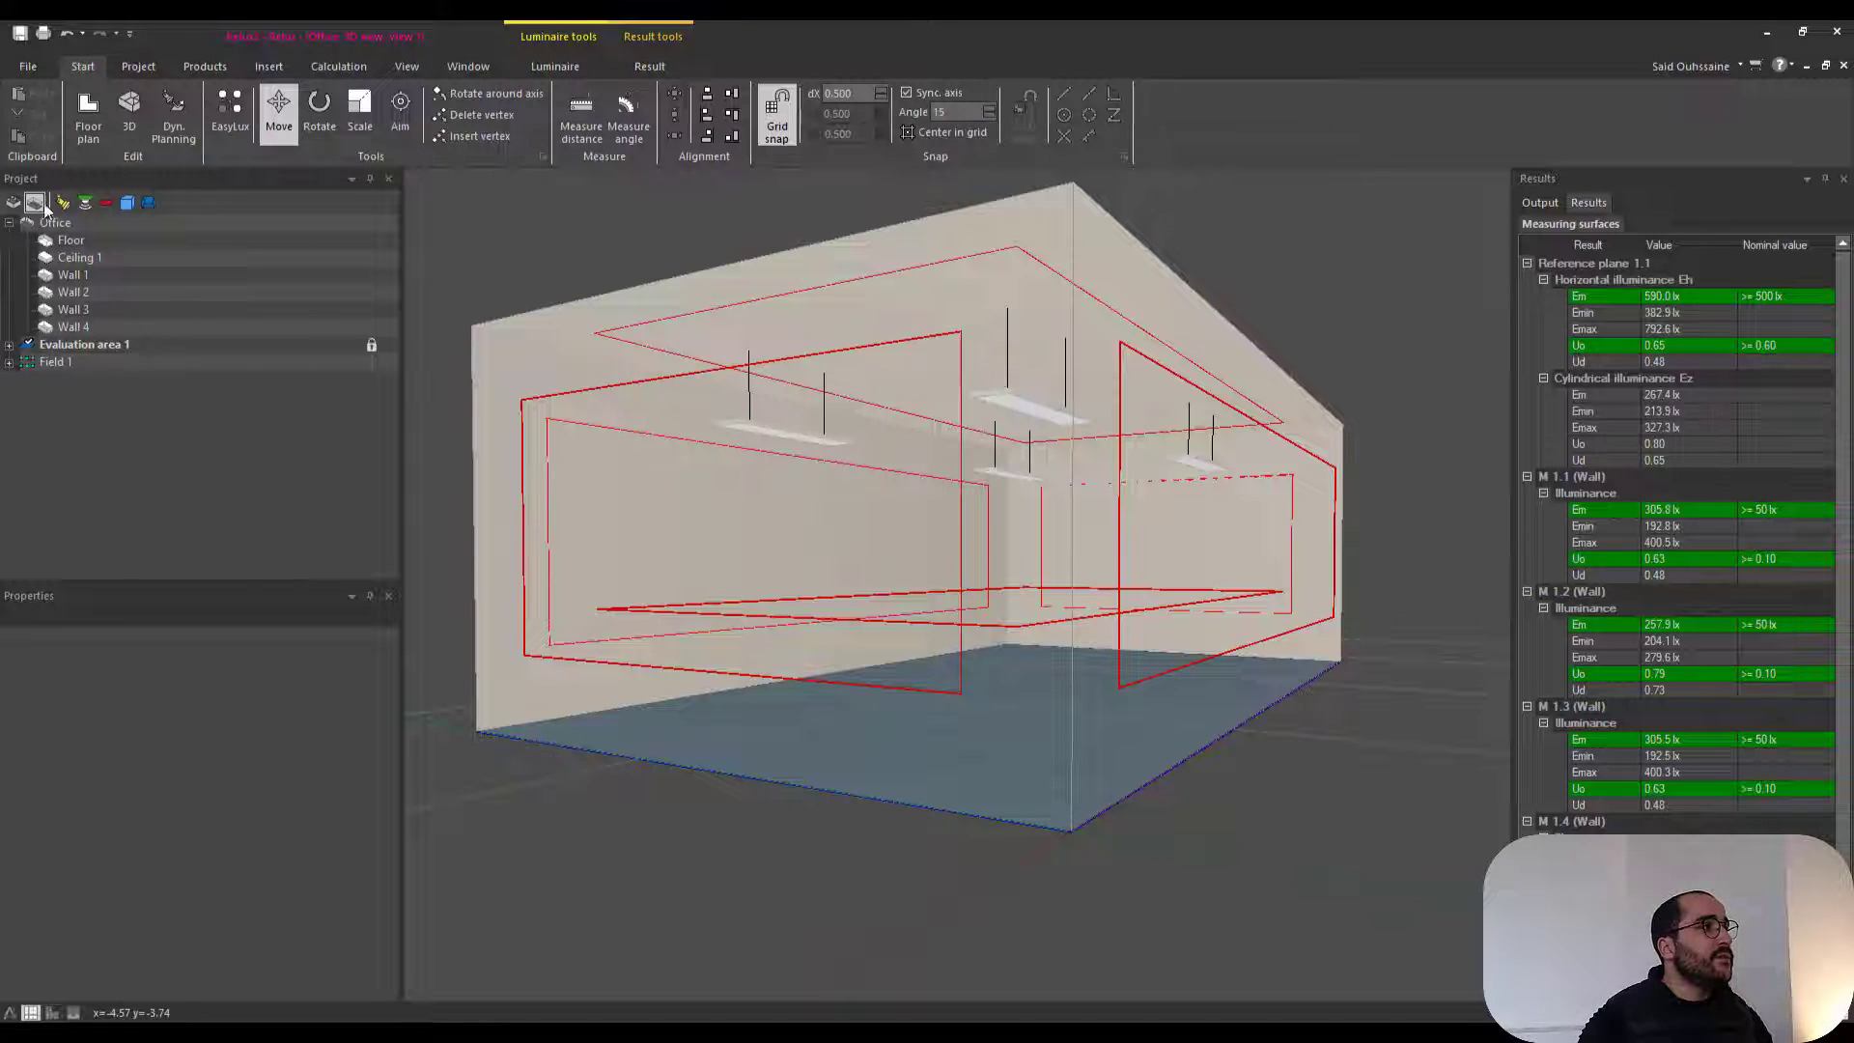
# - Move Luminaire 1.1 of Field 1 along its red axis to X 0.75 m, and undo the move
pyautogui.click(10, 364)
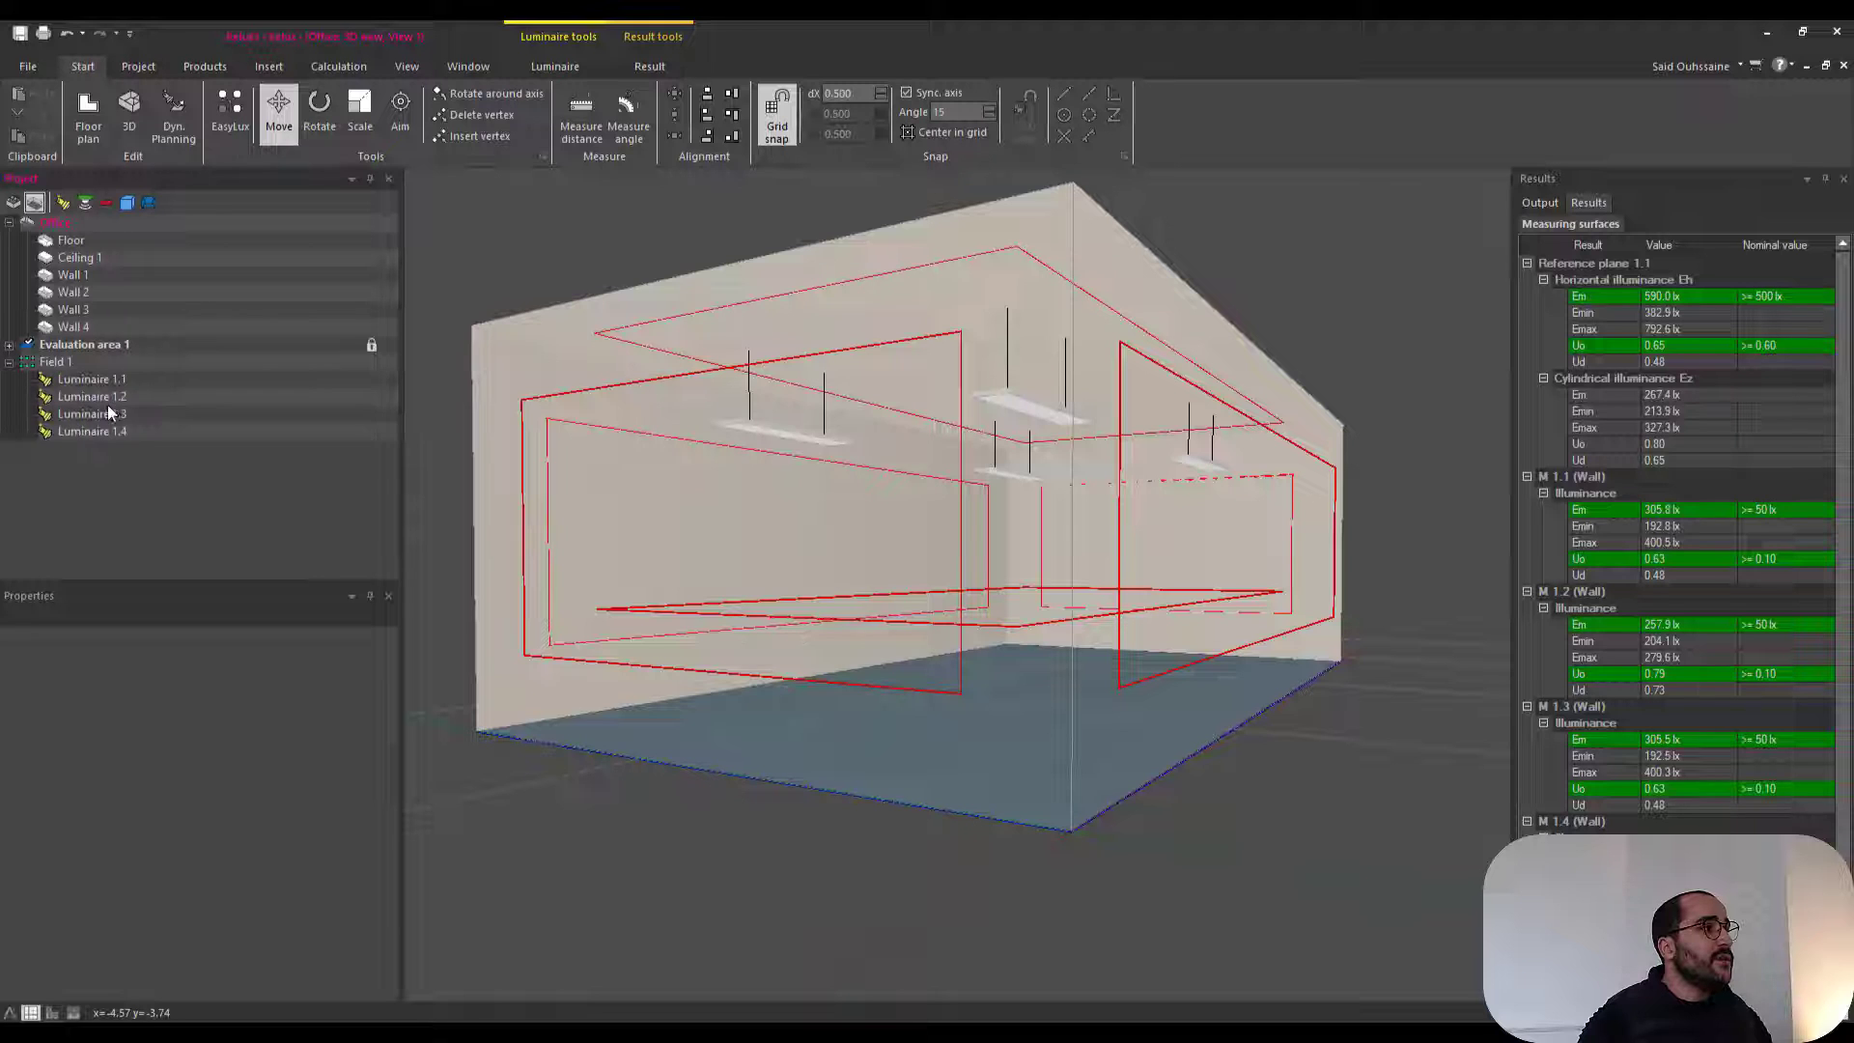
pyautogui.click(83, 381)
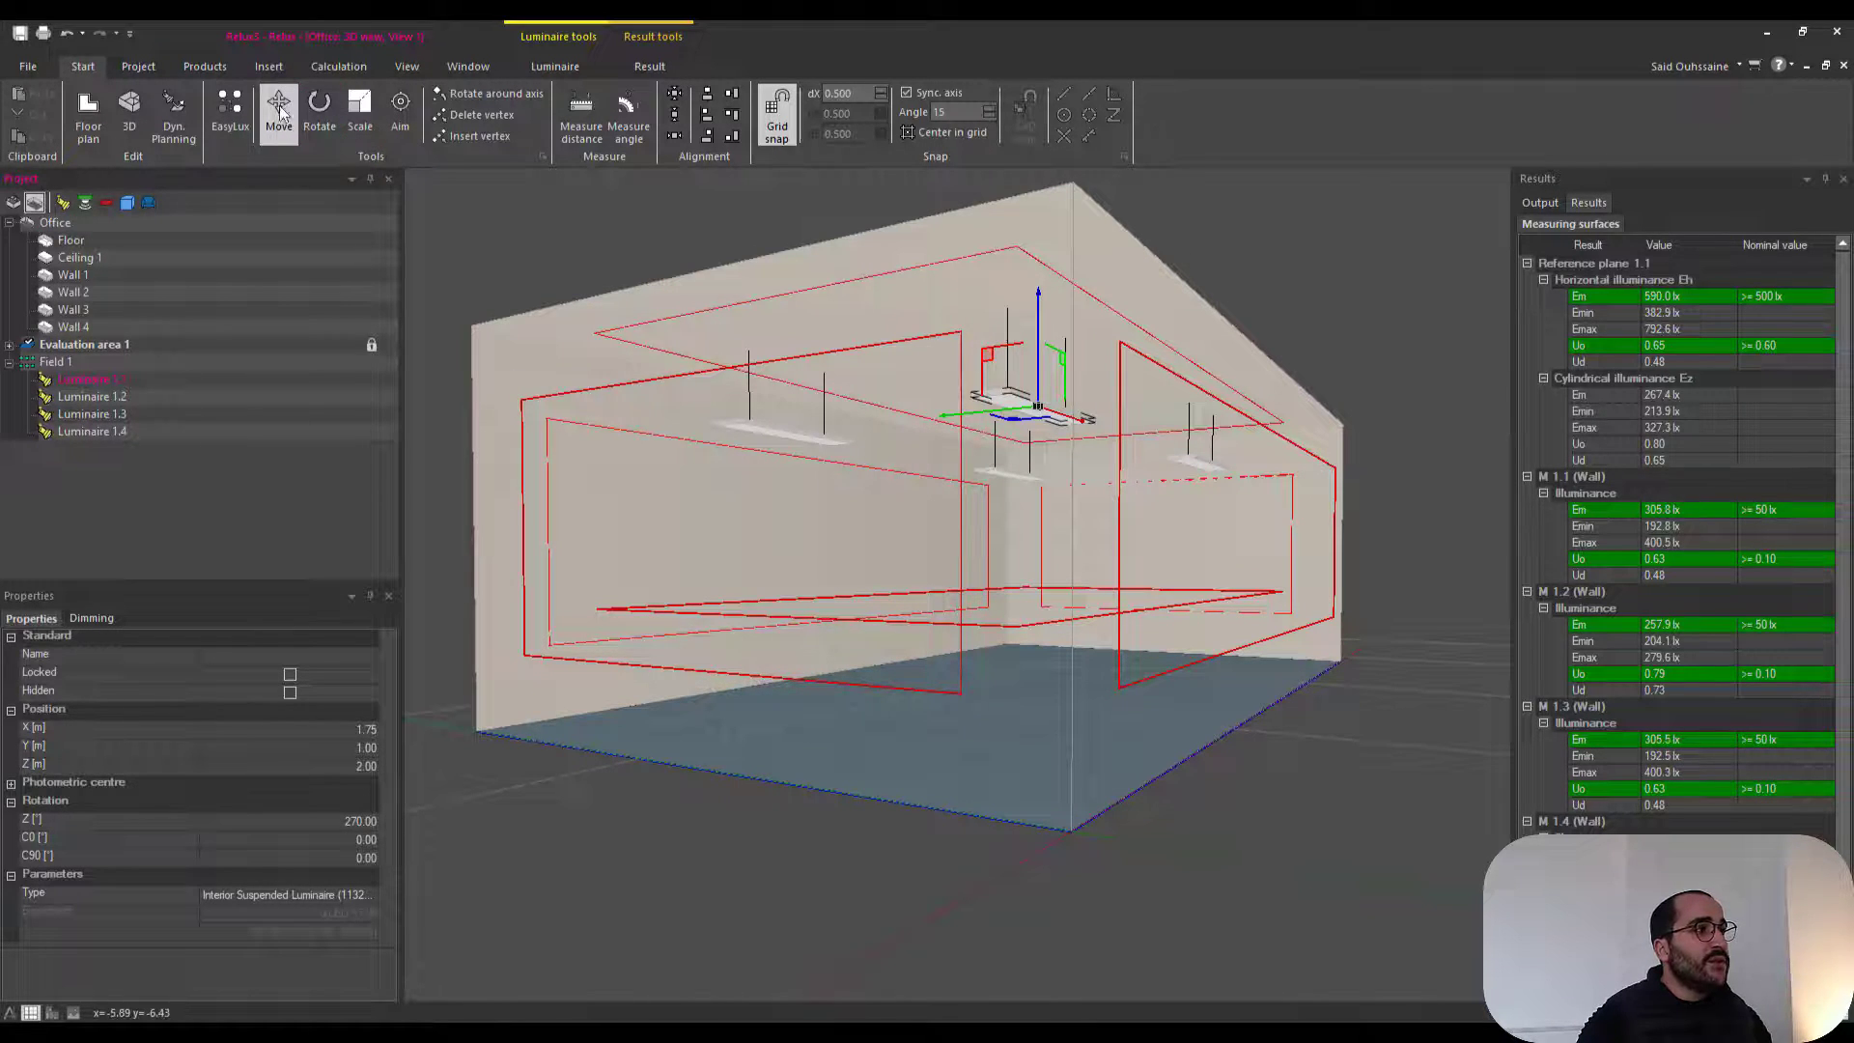
pyautogui.moveTo(940, 251); pyautogui.dragTo(838, 315, button='right')
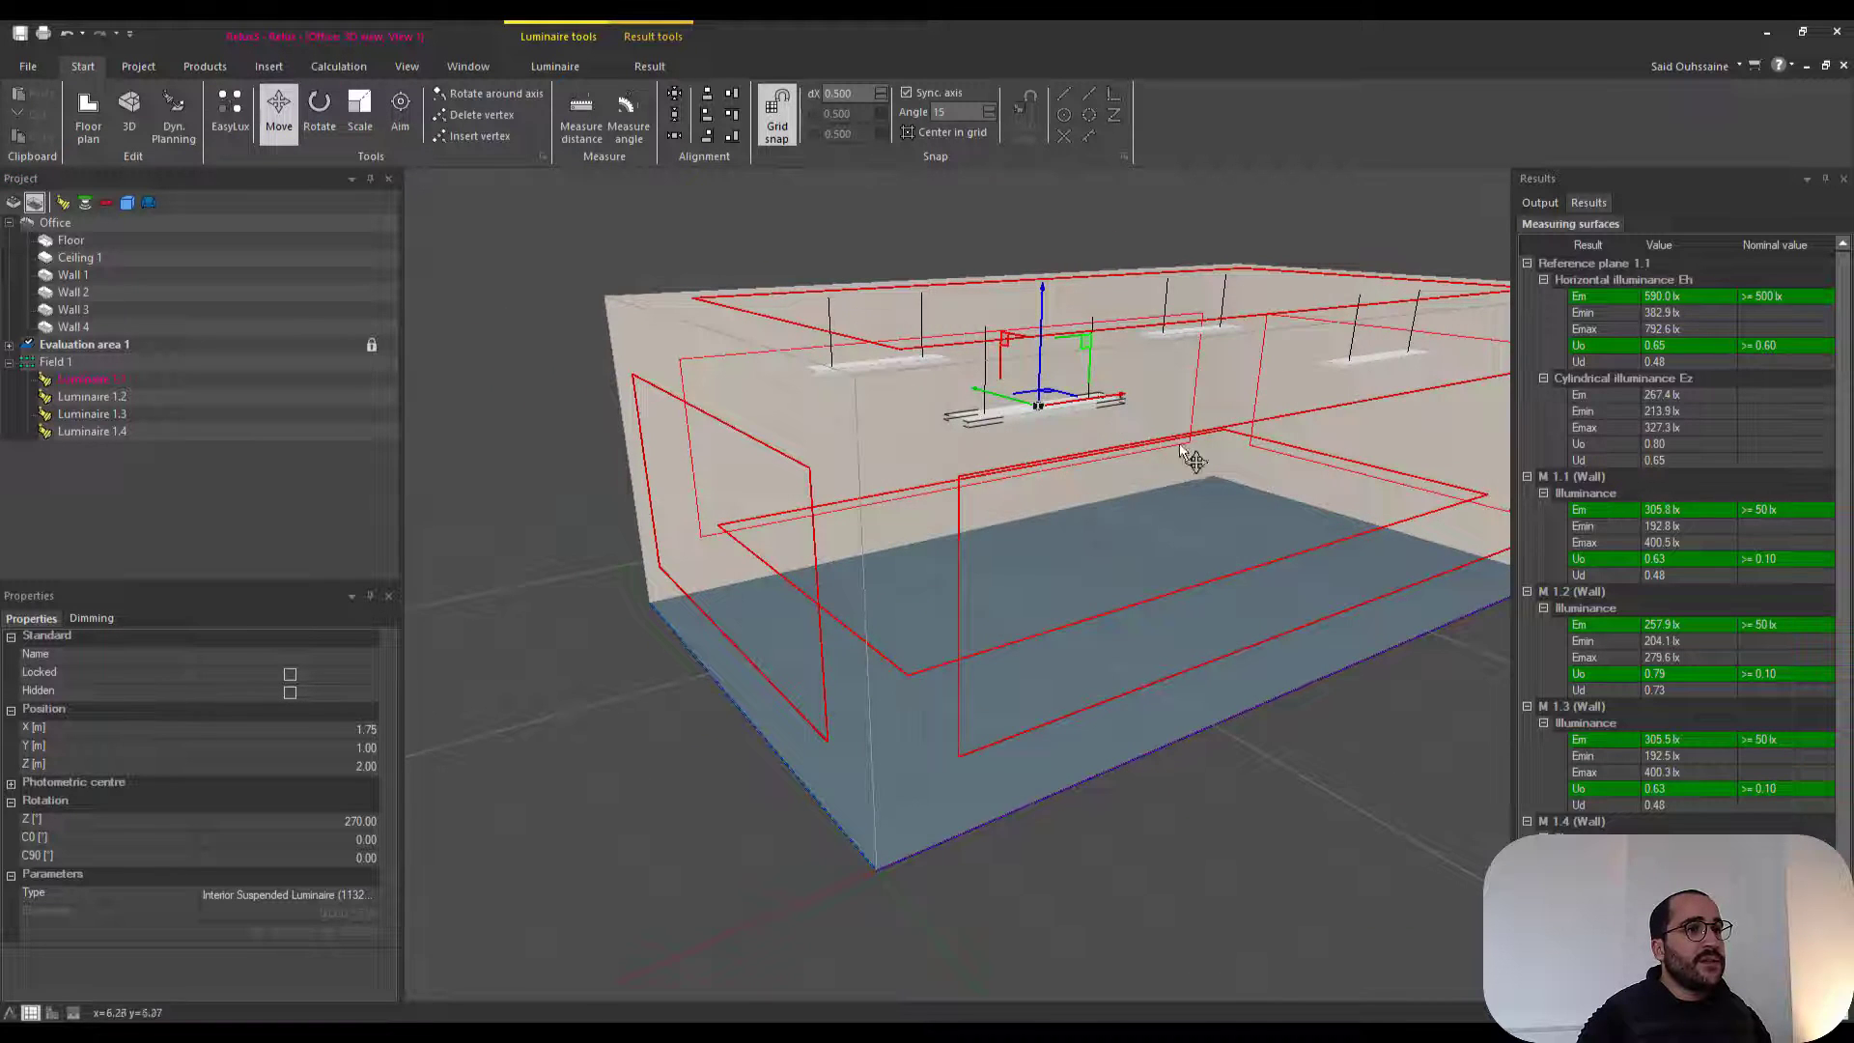
pyautogui.moveTo(1186, 448); pyautogui.dragTo(570, 271, button='right')
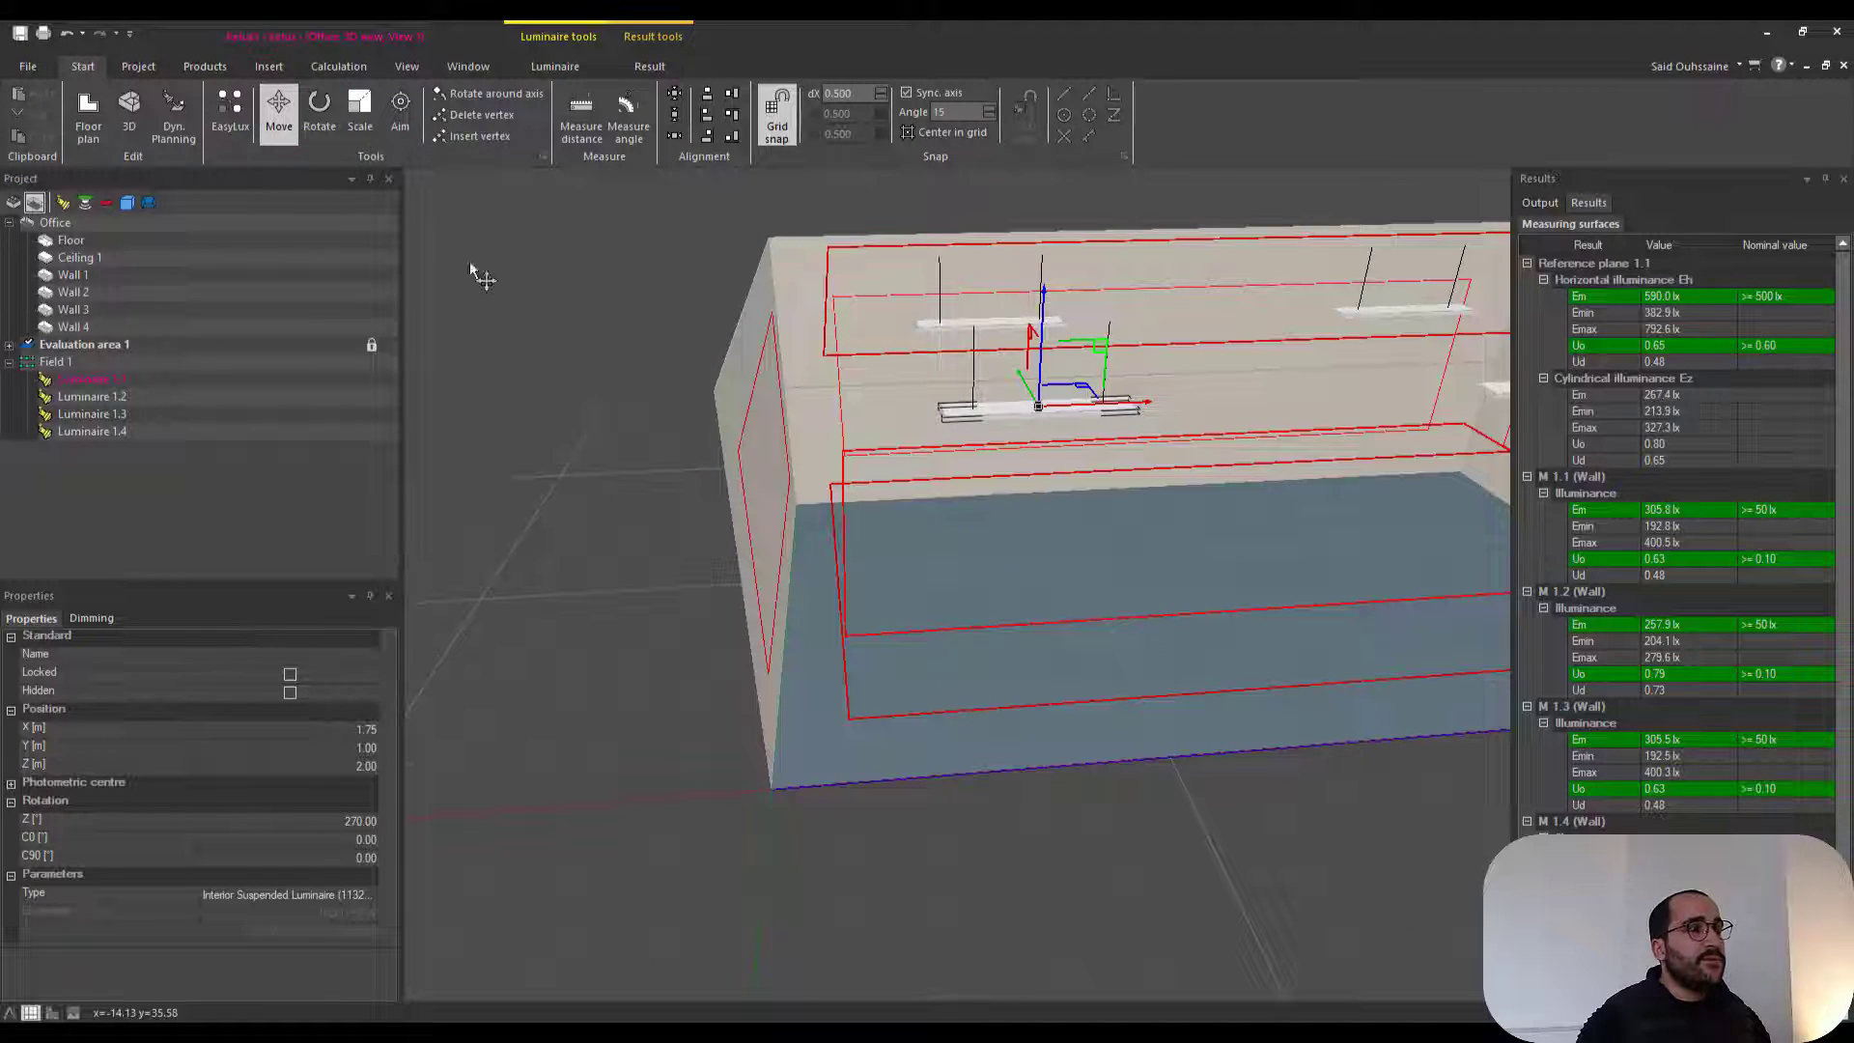
pyautogui.moveTo(1142, 421); pyautogui.dragTo(1130, 465, button='right')
pyautogui.moveTo(1142, 398); pyautogui.dragTo(983, 448)
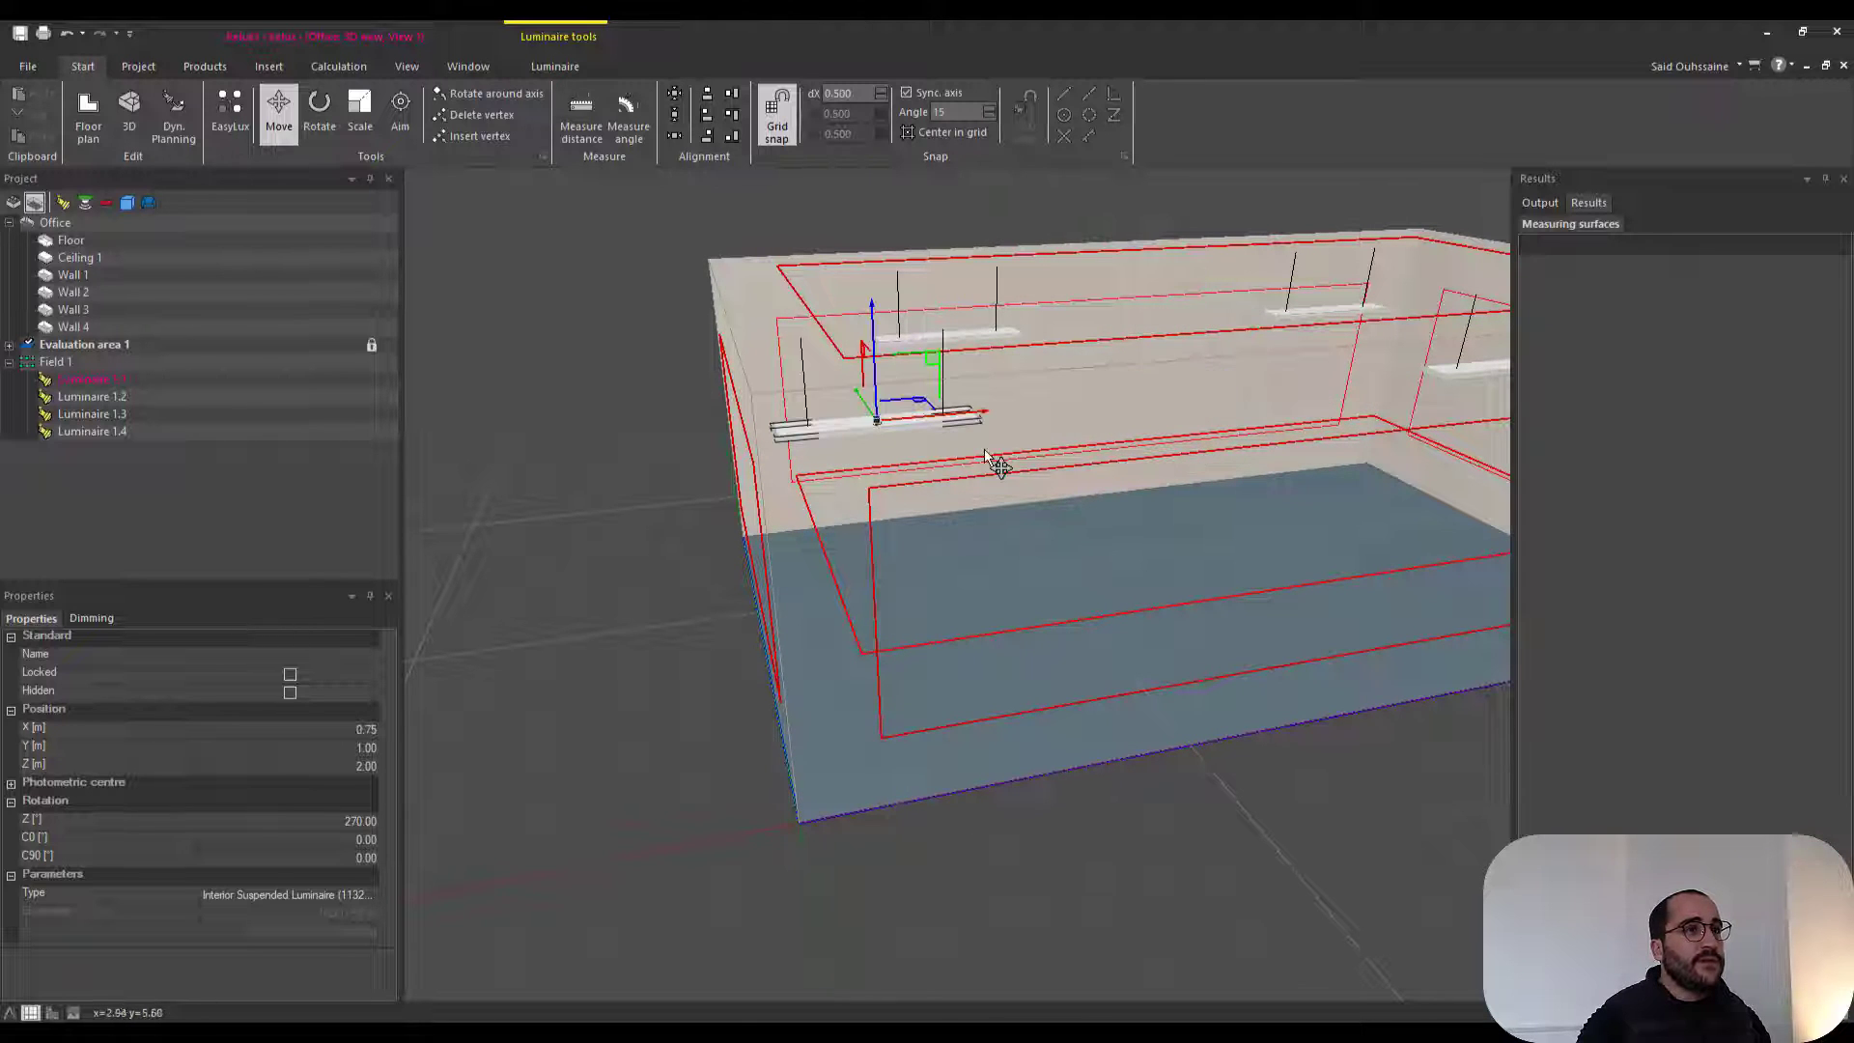
pyautogui.hotkey('ctrl', 'z')
pyautogui.hotkey('ctrl', 'z')
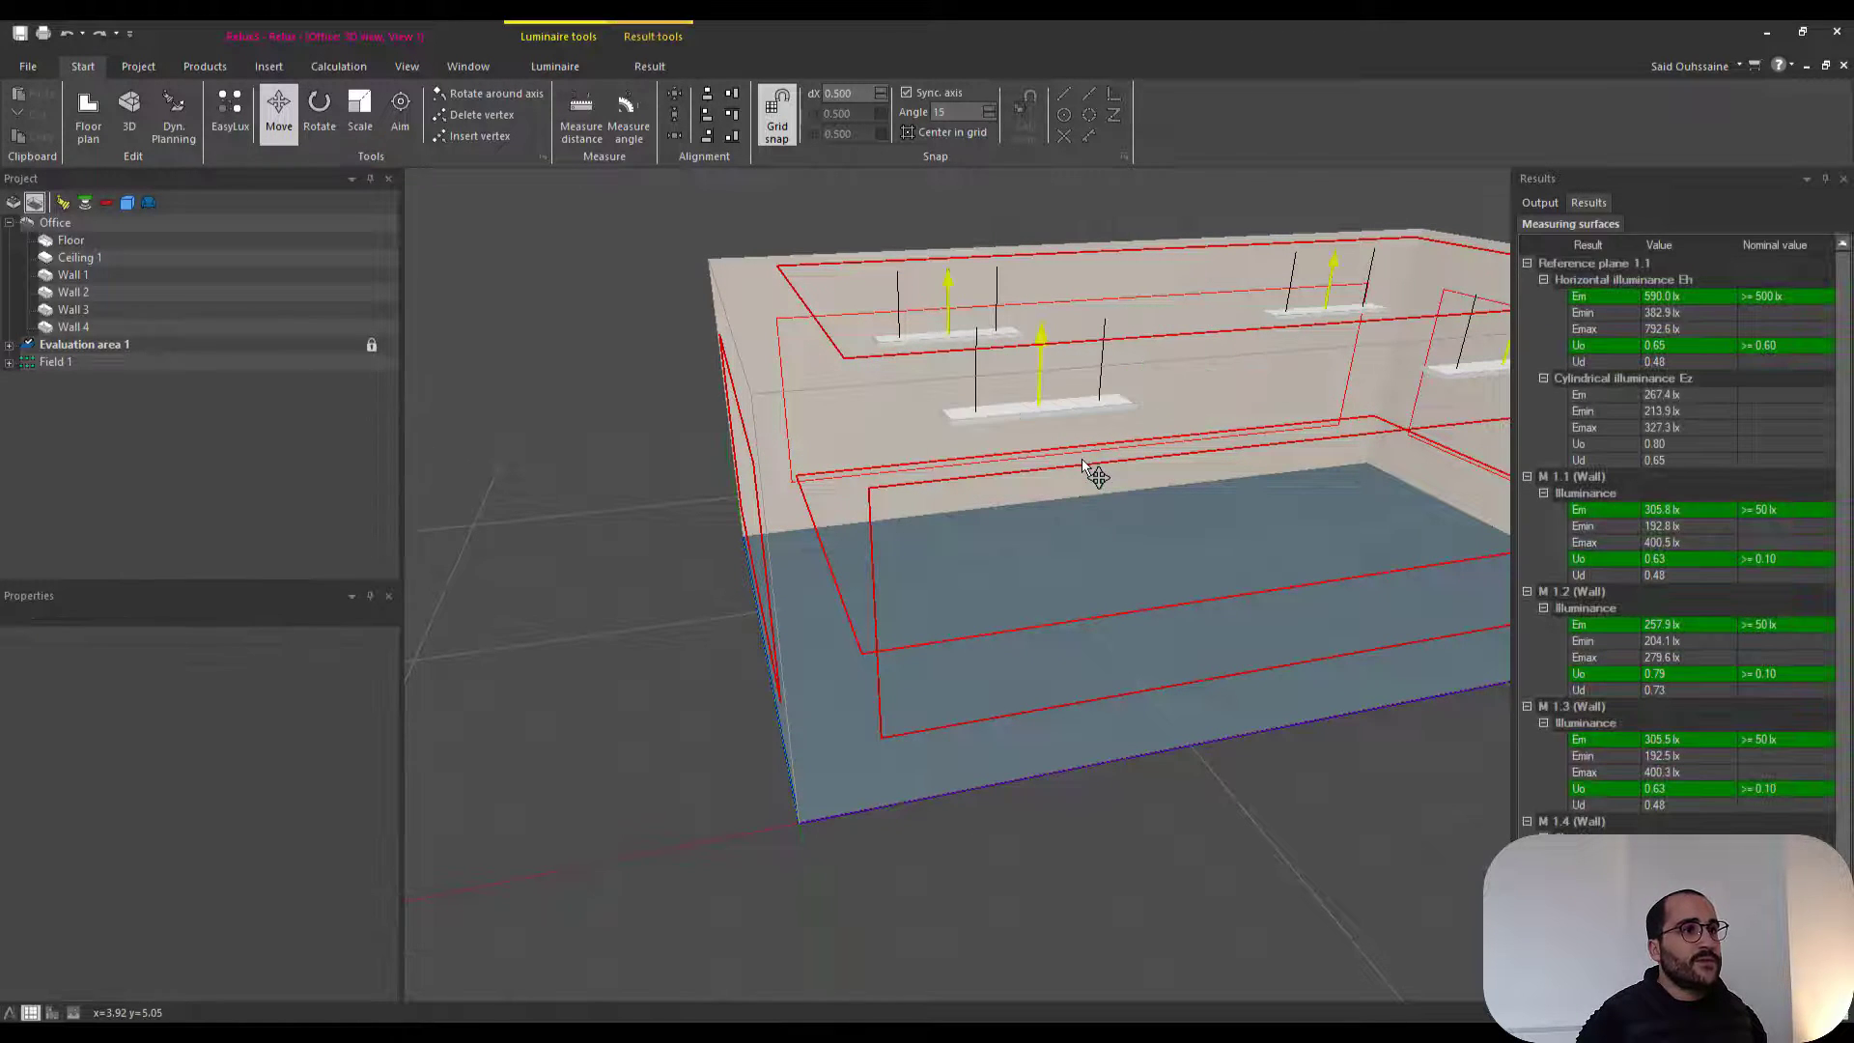
# - Shift Luminaire 1.1 to X 2.75 m and undo the shift
pyautogui.moveTo(1000, 340); pyautogui.dragTo(986, 370, button='right')
pyautogui.click(995, 382)
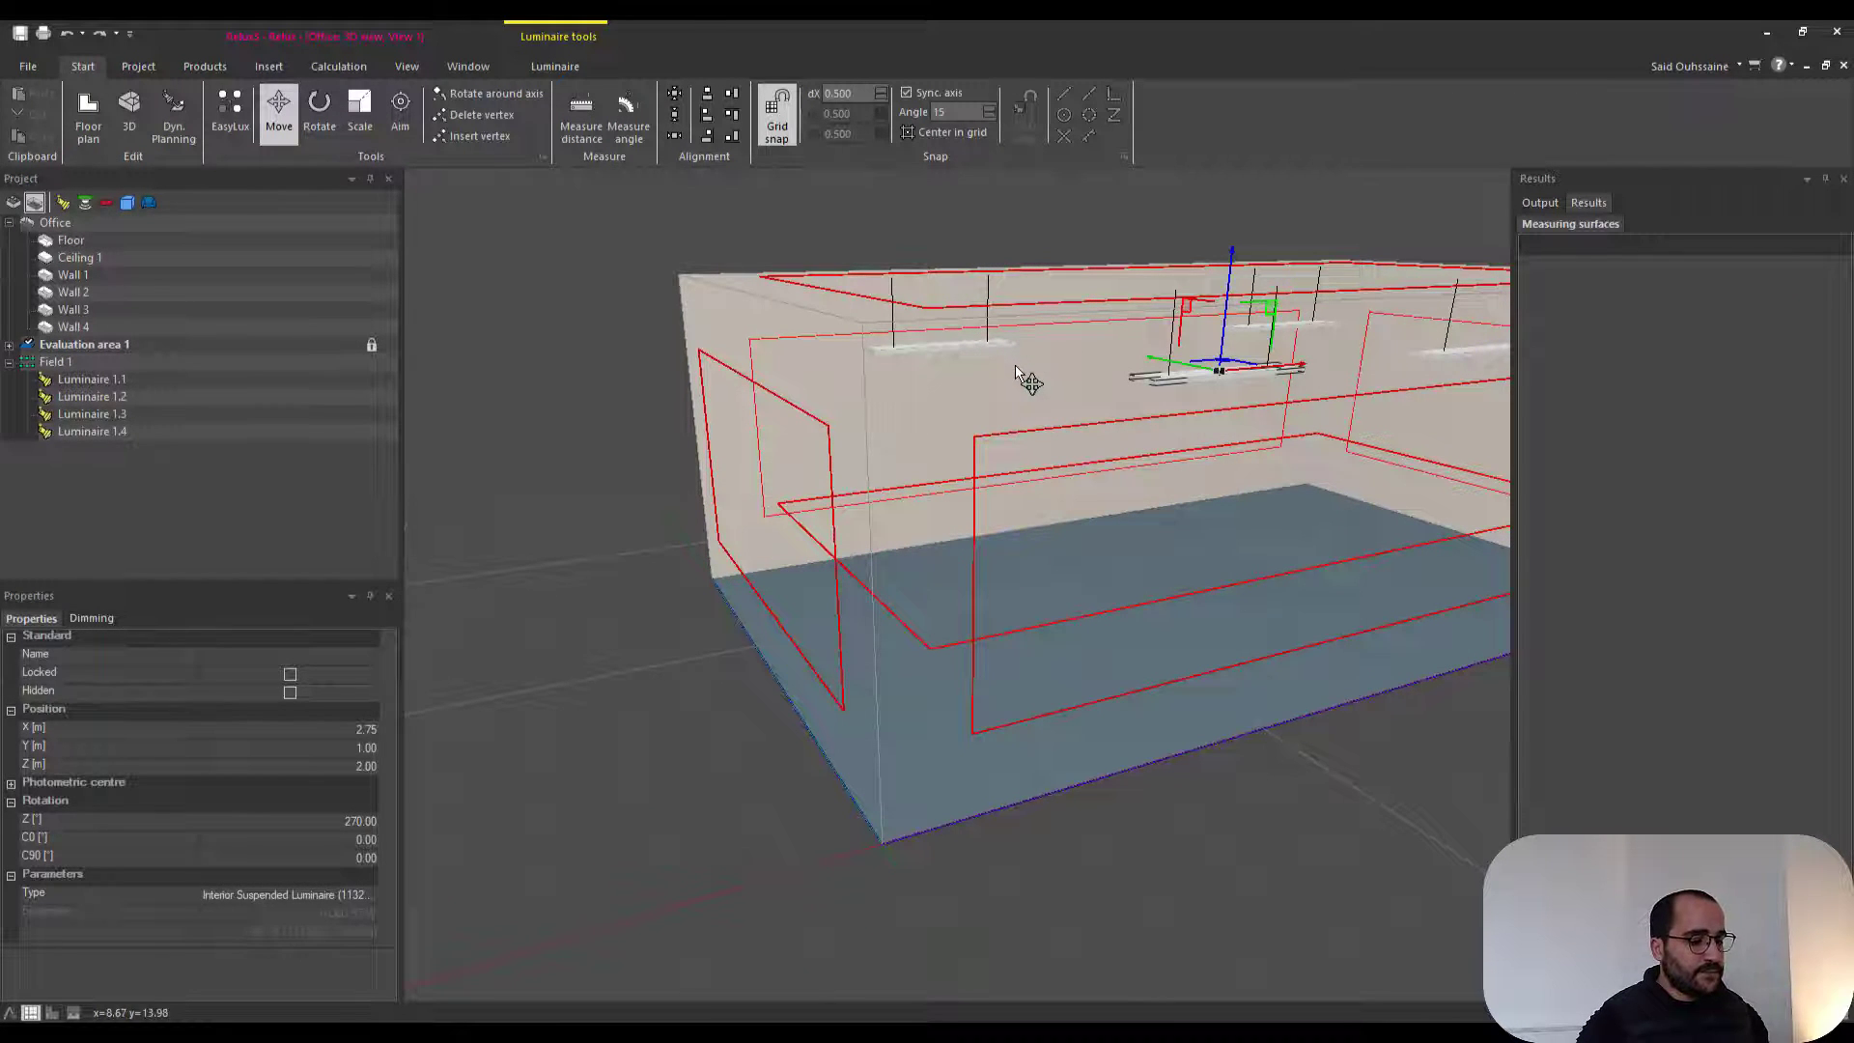
pyautogui.hotkey('ctrl', 'z')
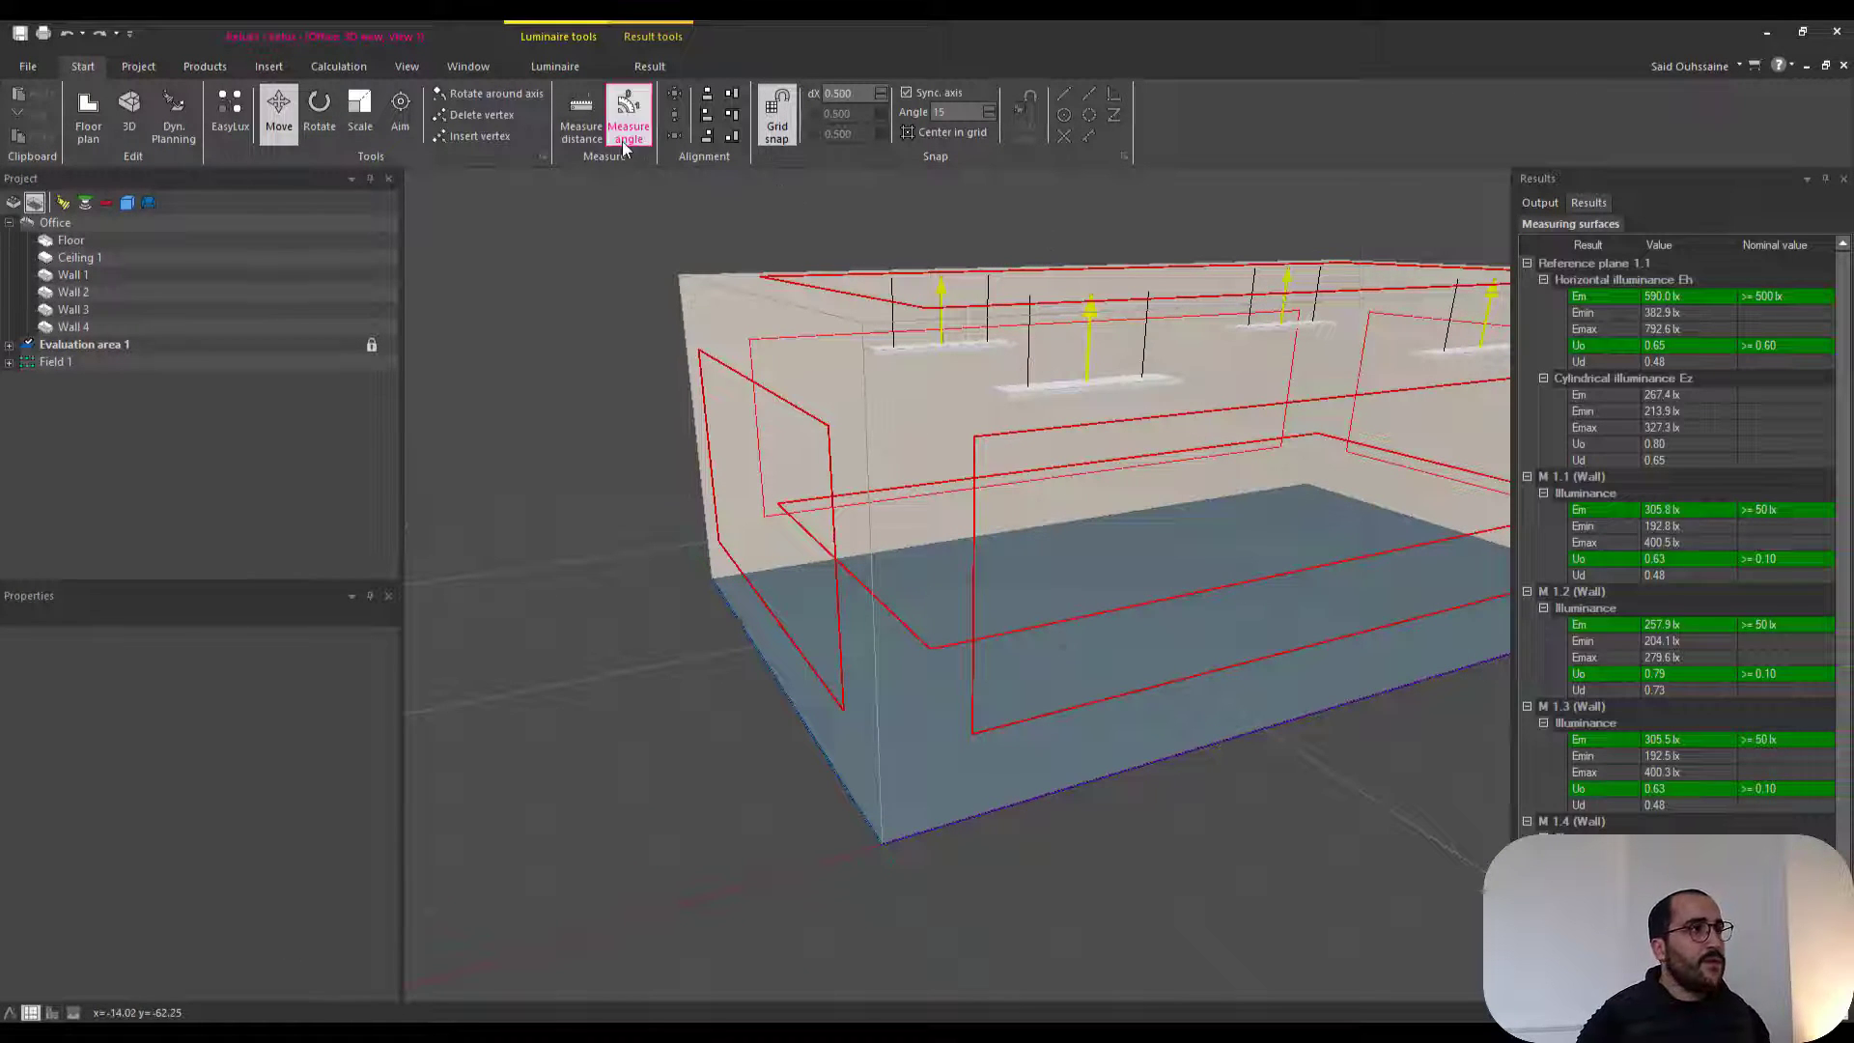
# - Turn the aiming arrow display off again for the luminaires
pyautogui.click(556, 66)
pyautogui.click(120, 111)
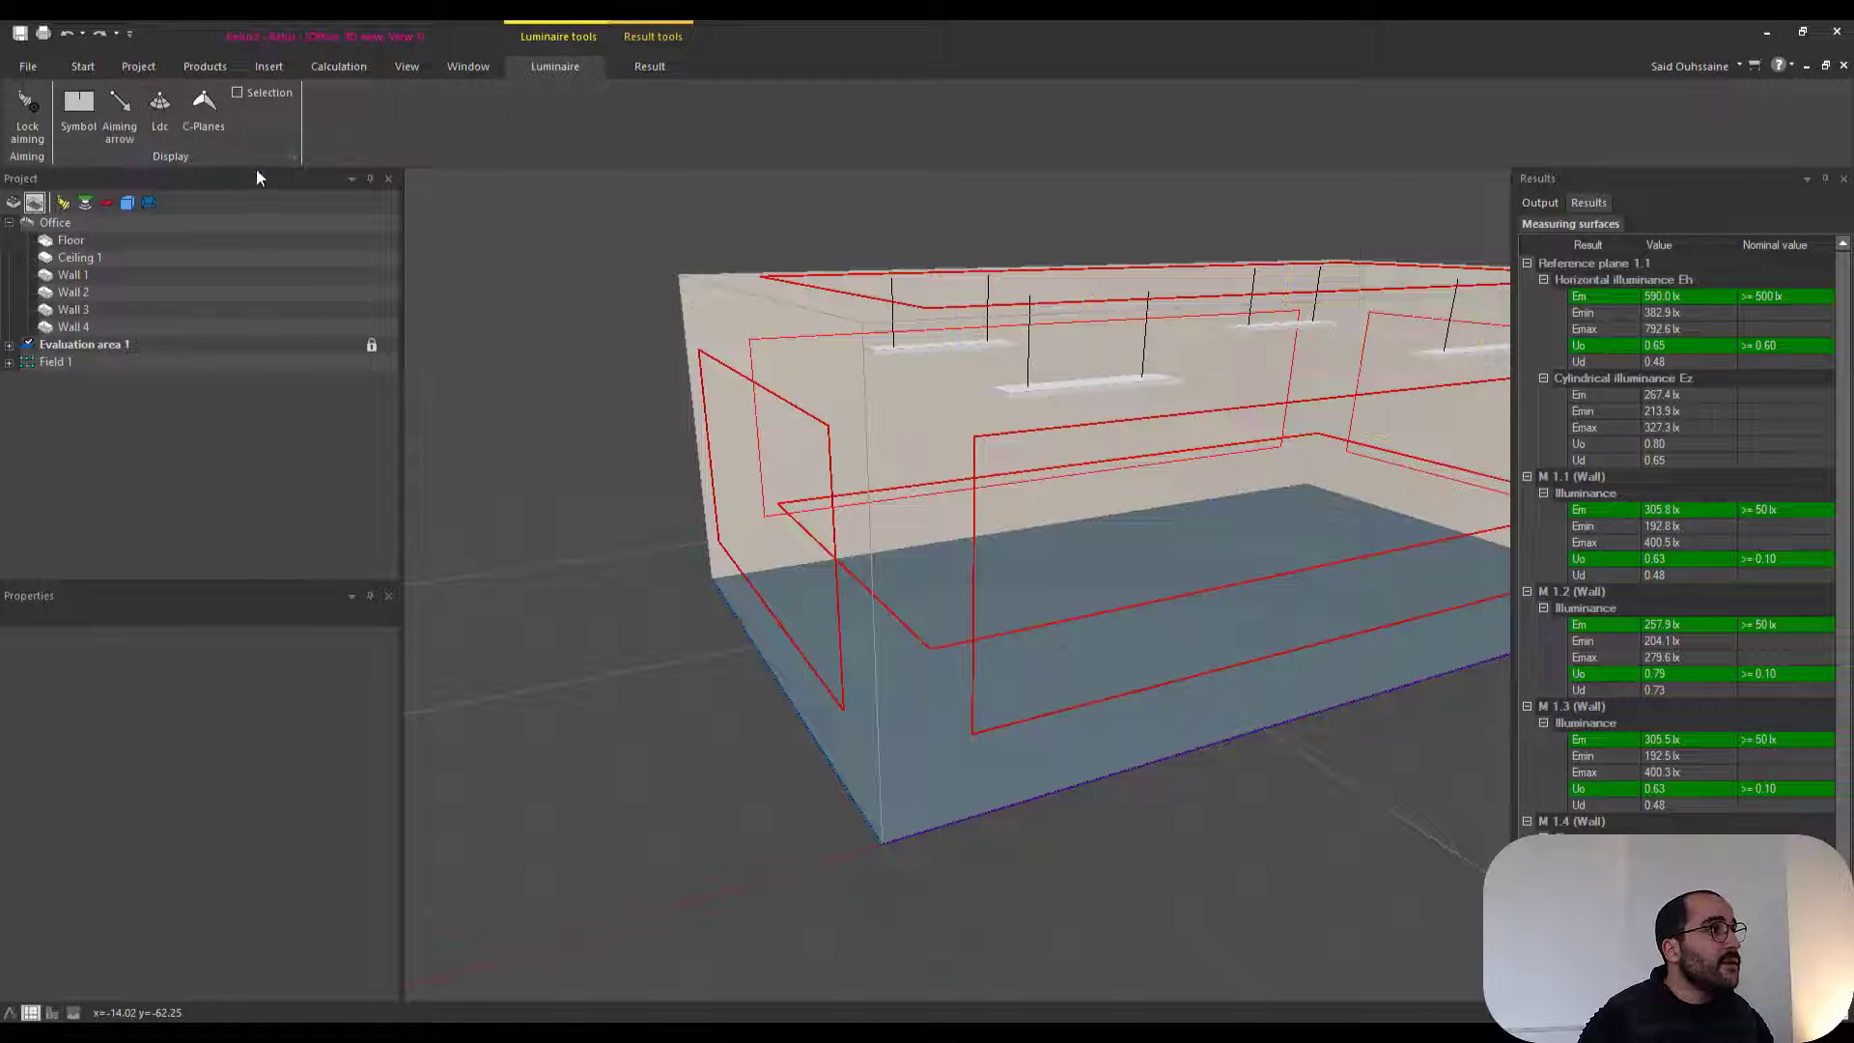
# - Rotate Luminaire 1.1 to Z 180° and C90 90° with the Rotate tool, and undo the rotation
pyautogui.click(83, 65)
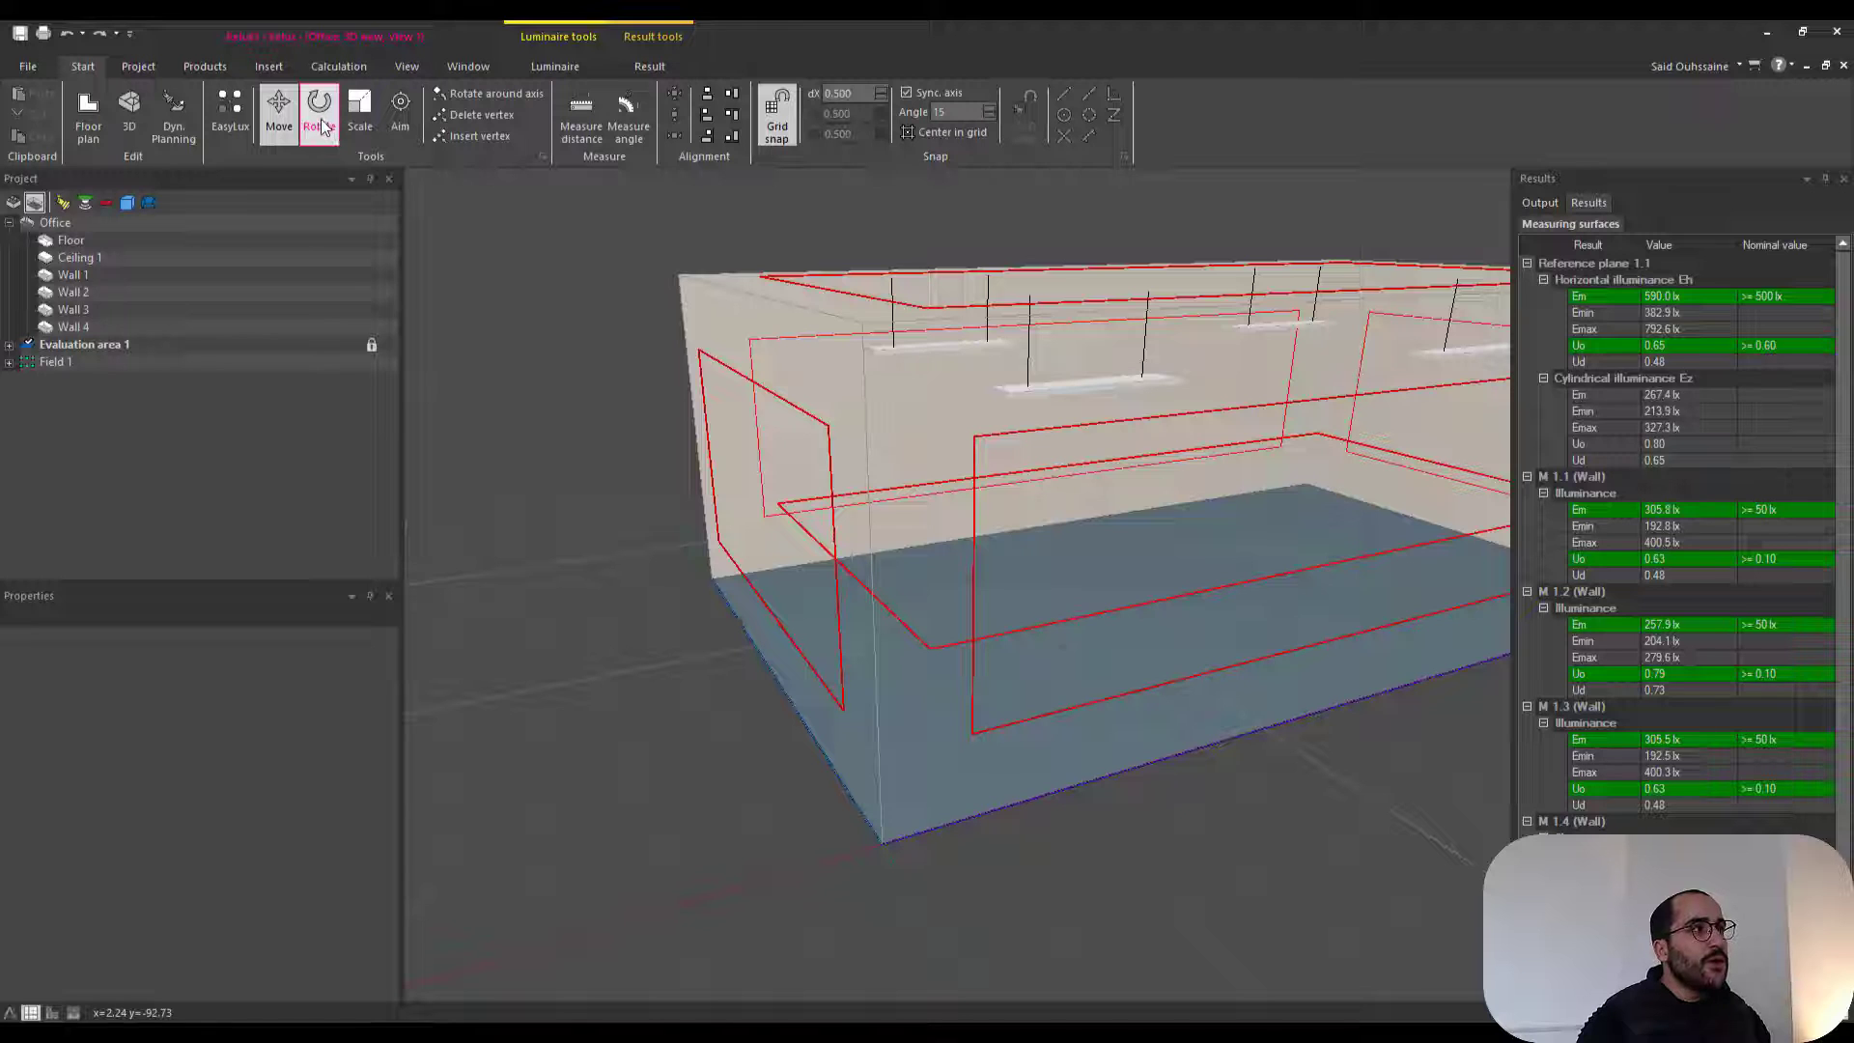
pyautogui.click(11, 362)
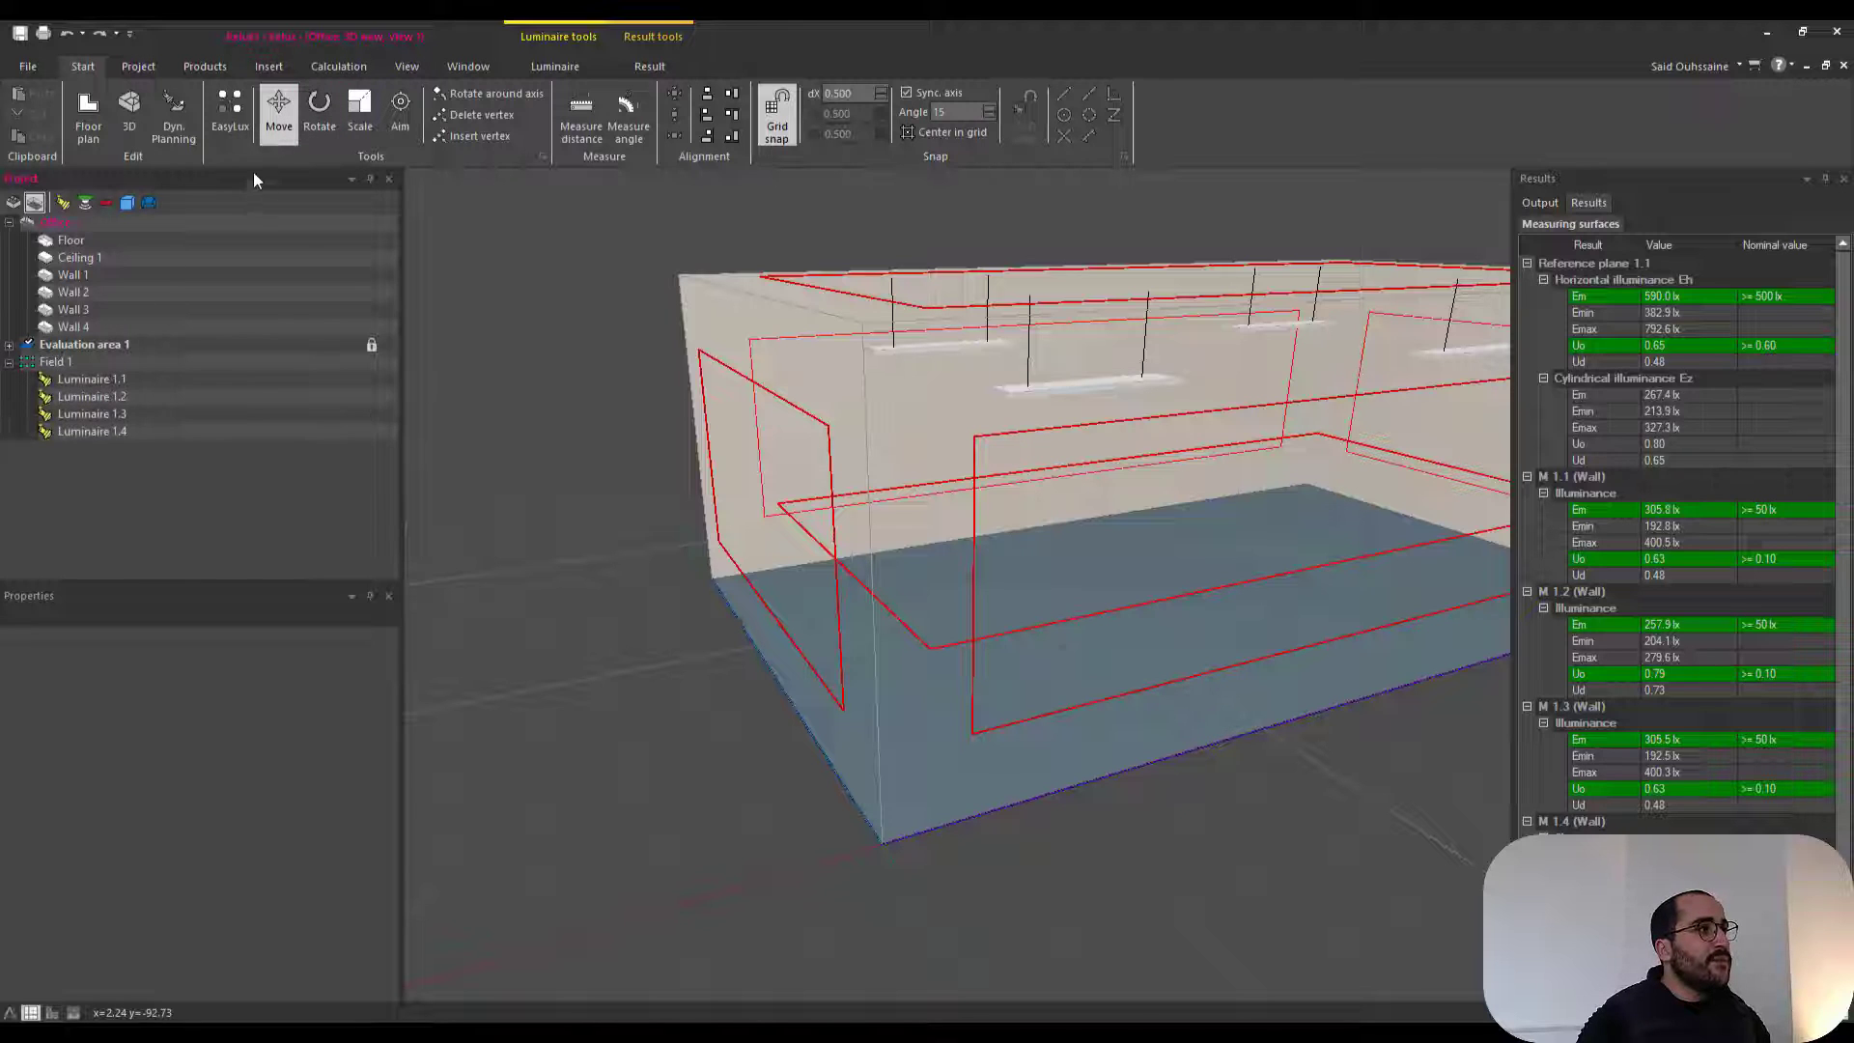
pyautogui.click(106, 382)
pyautogui.click(307, 131)
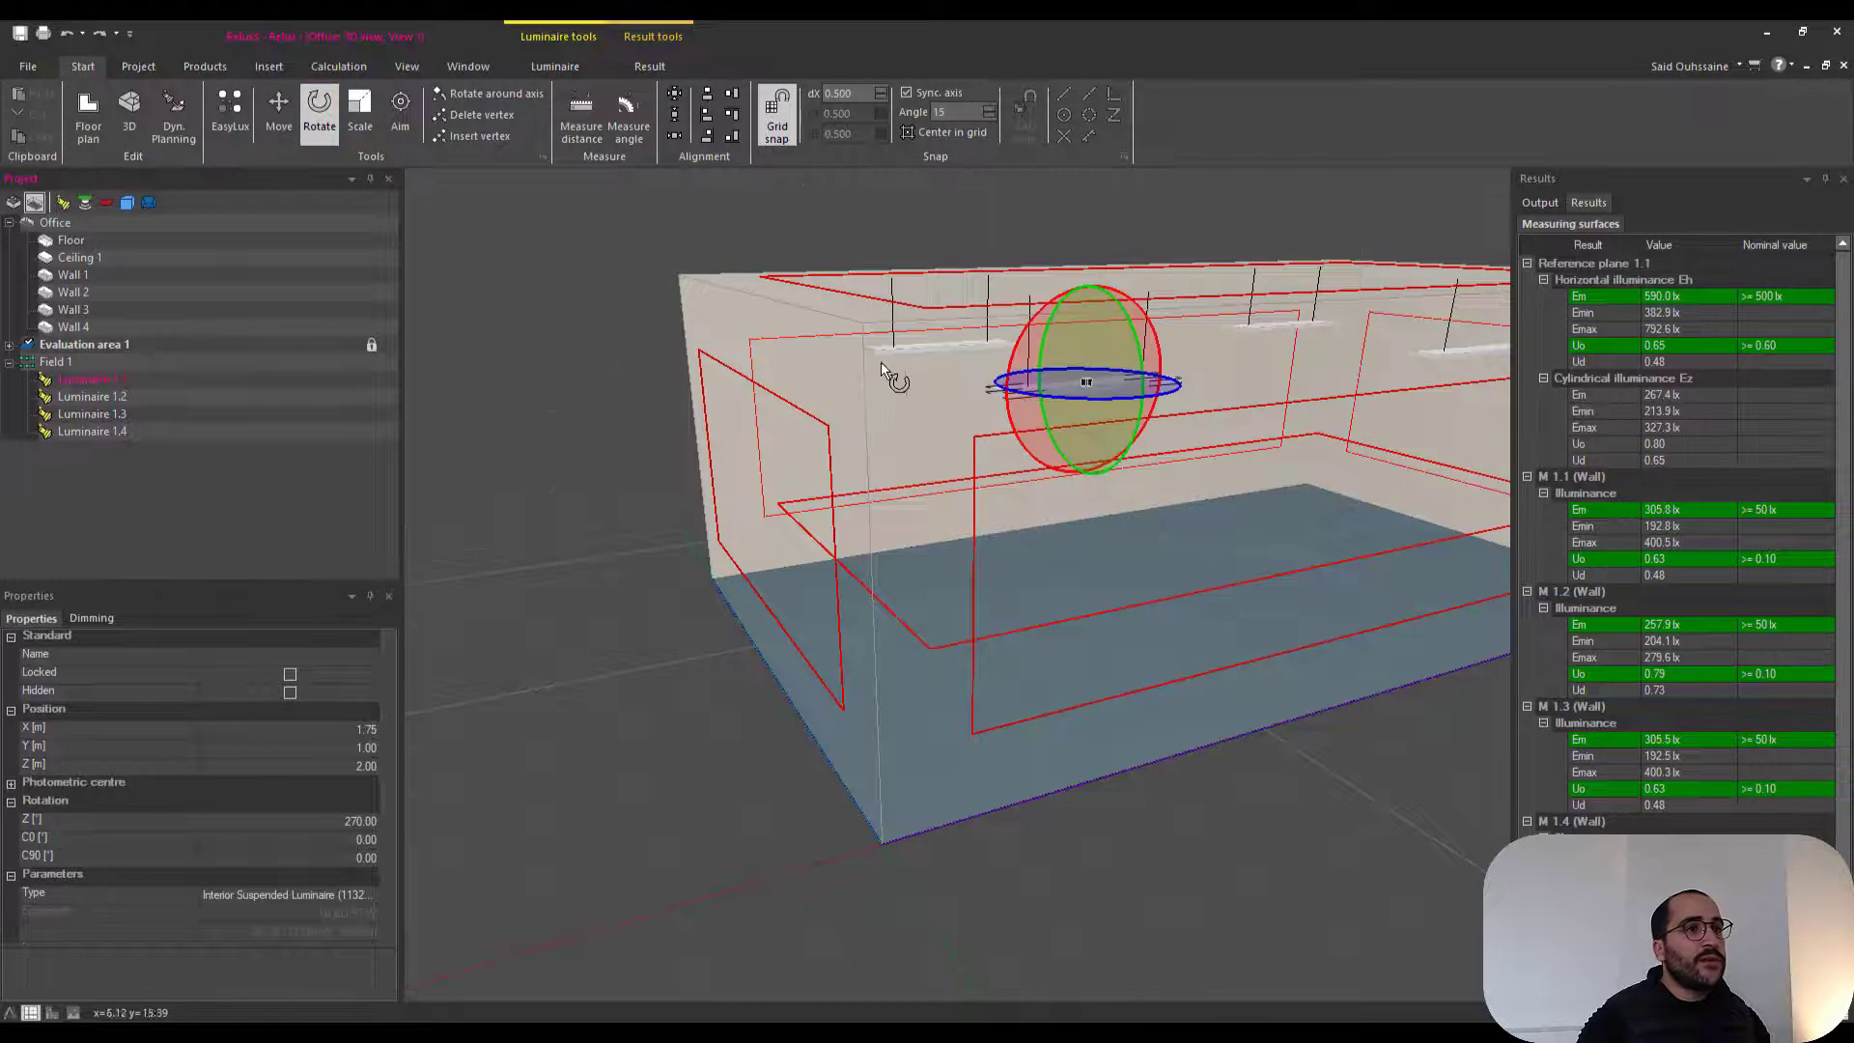
pyautogui.moveTo(881, 361); pyautogui.dragTo(871, 406, button='middle')
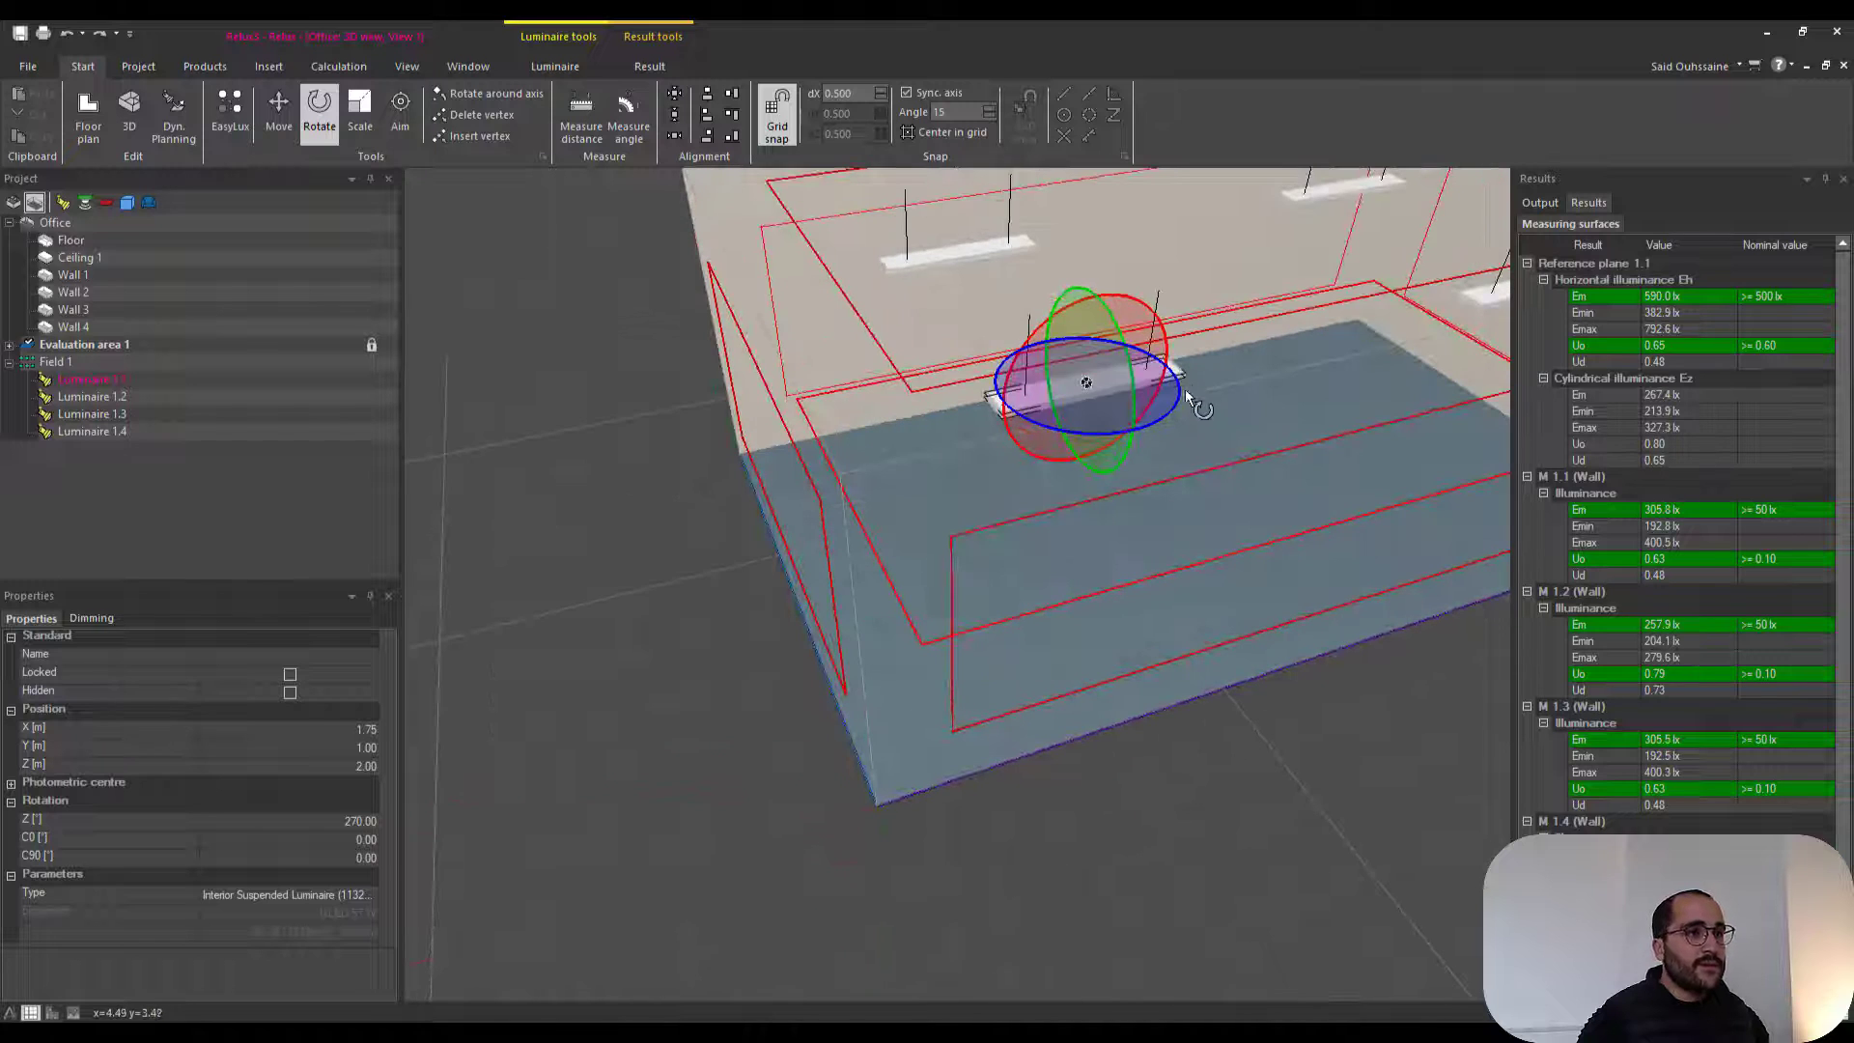
pyautogui.moveTo(1166, 586); pyautogui.dragTo(1169, 532, button='middle')
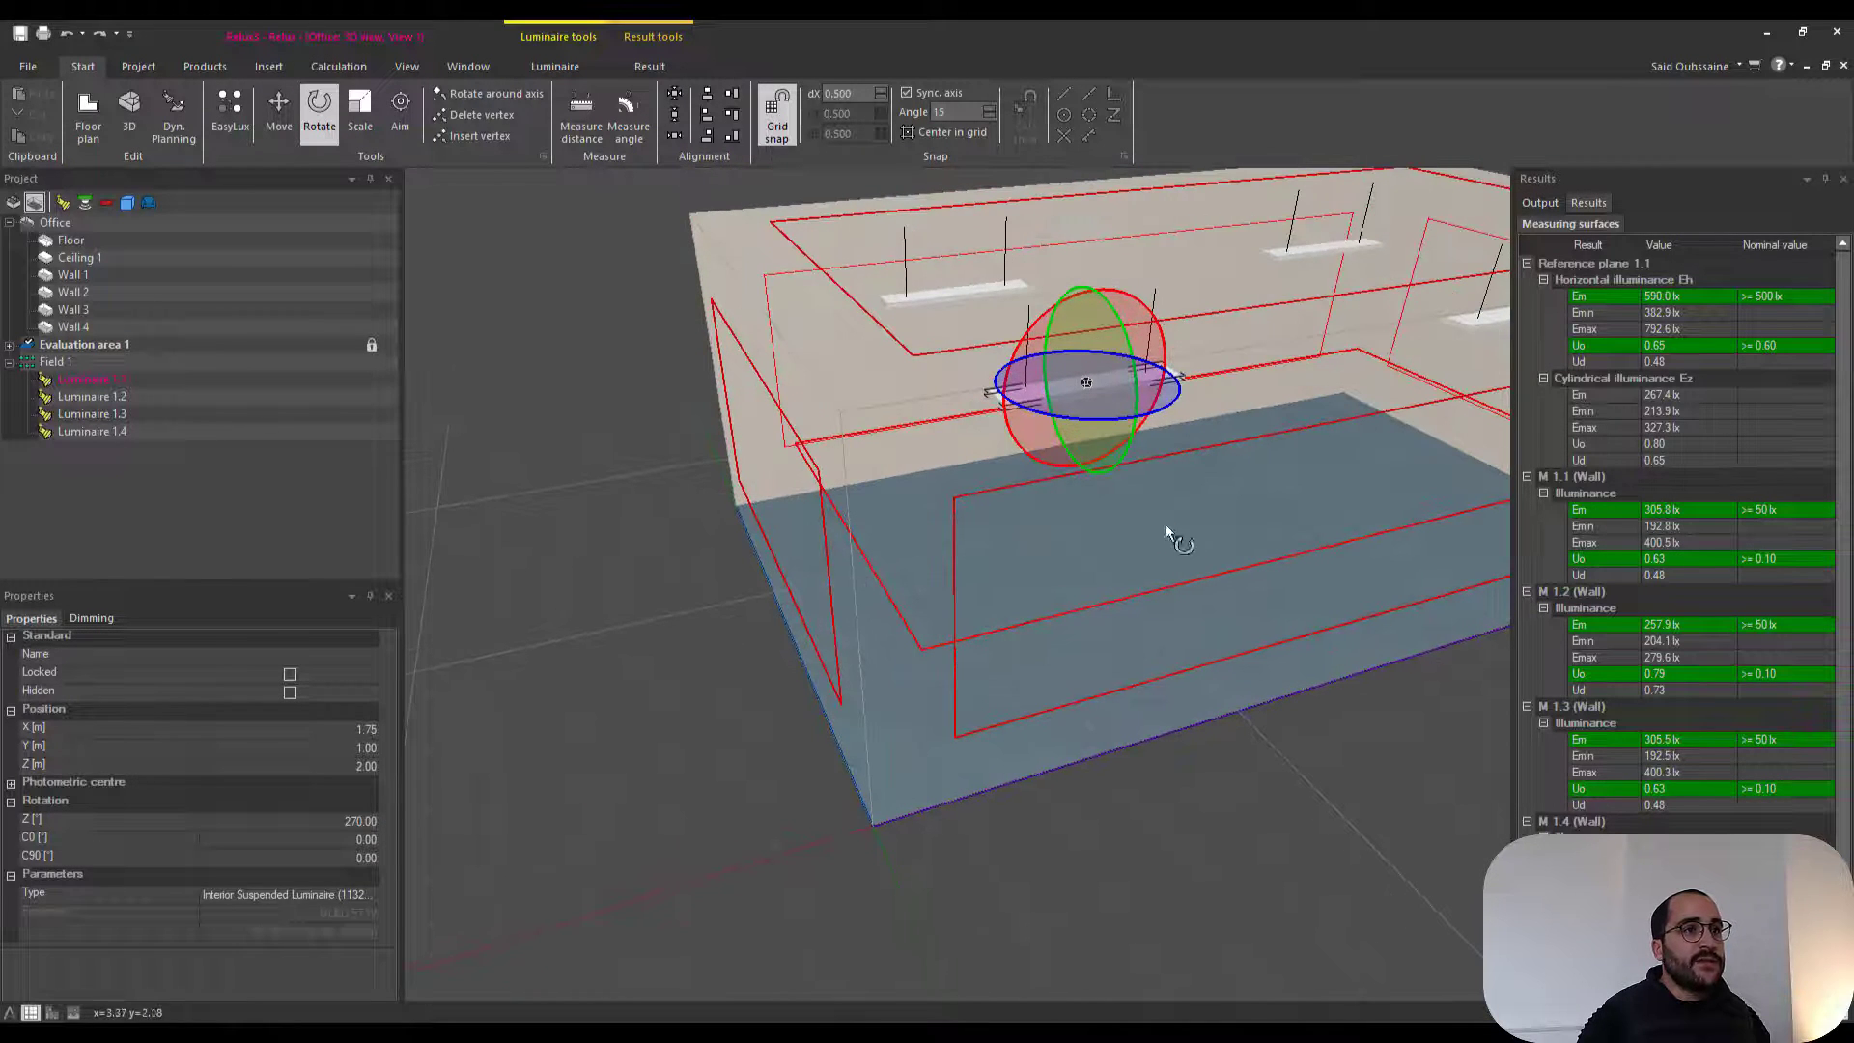
pyautogui.moveTo(1176, 406); pyautogui.dragTo(1136, 430)
pyautogui.moveTo(1249, 581); pyautogui.dragTo(1166, 616, button='right')
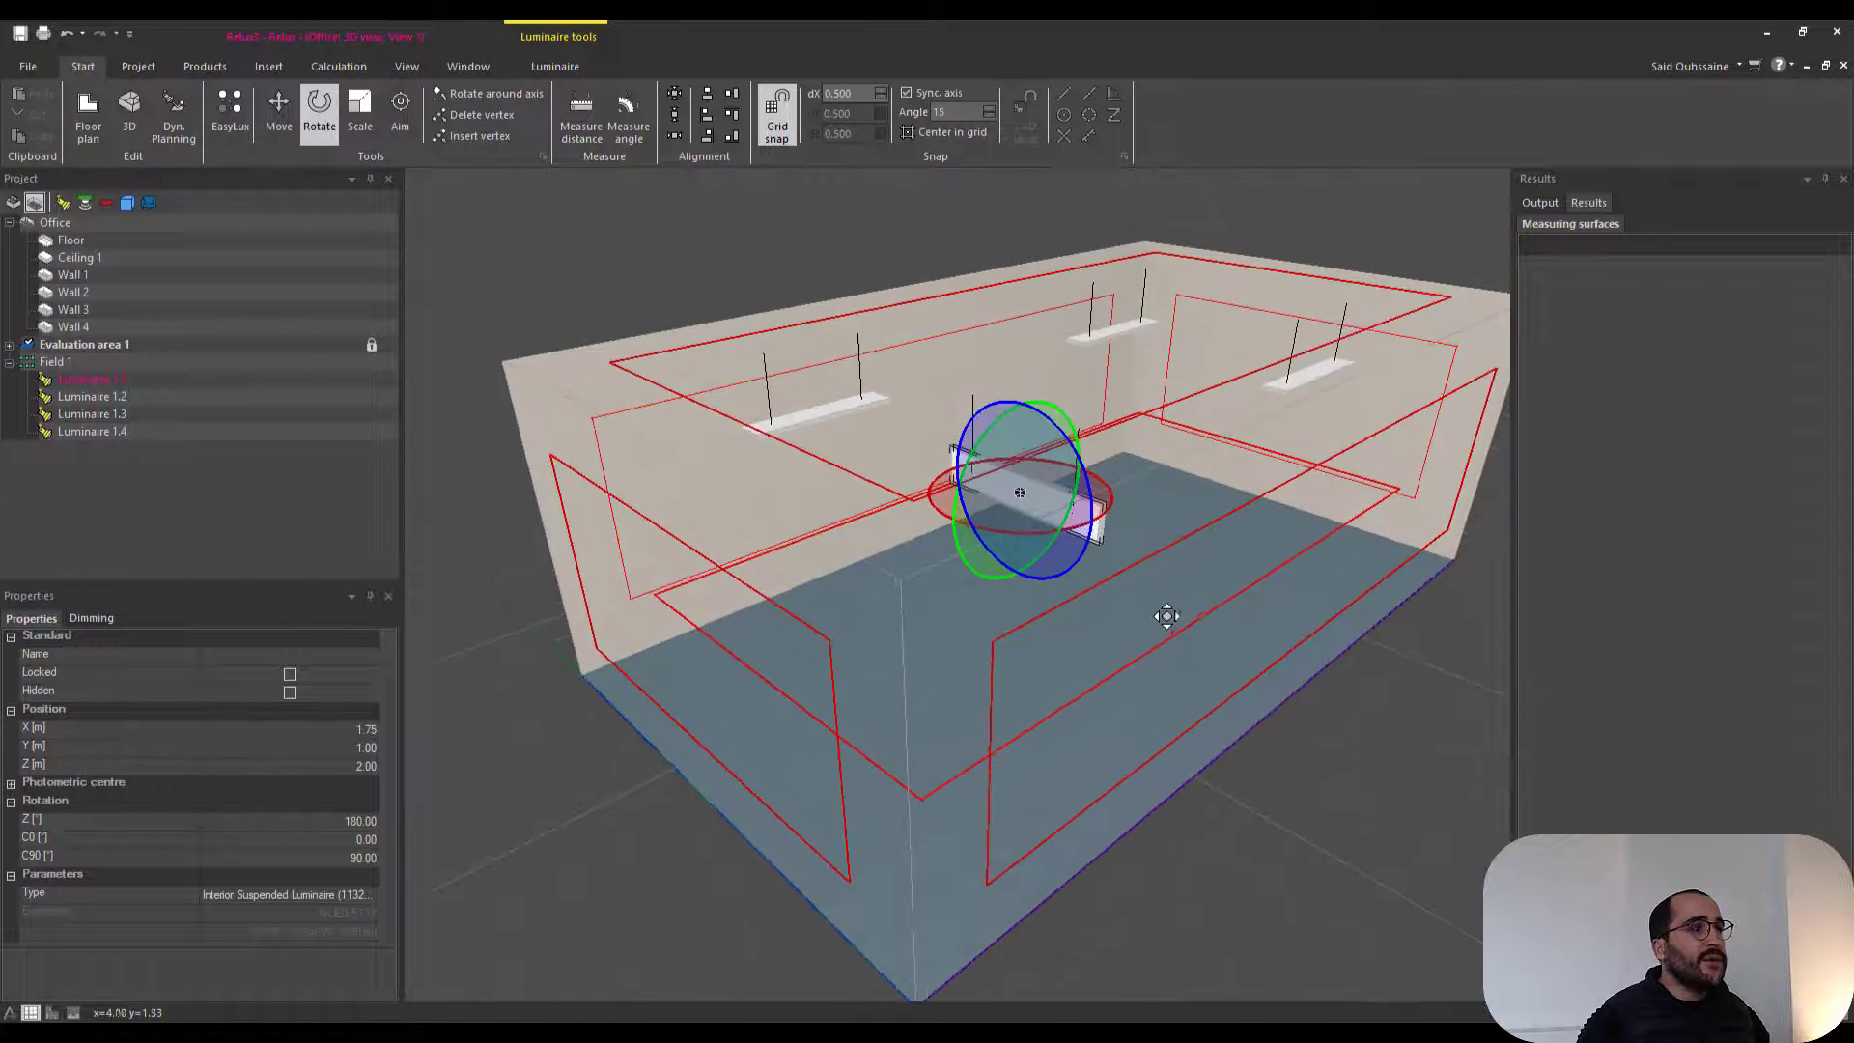
pyautogui.hotkey('ctrl', 'z')
pyautogui.hotkey('ctrl', 'z')
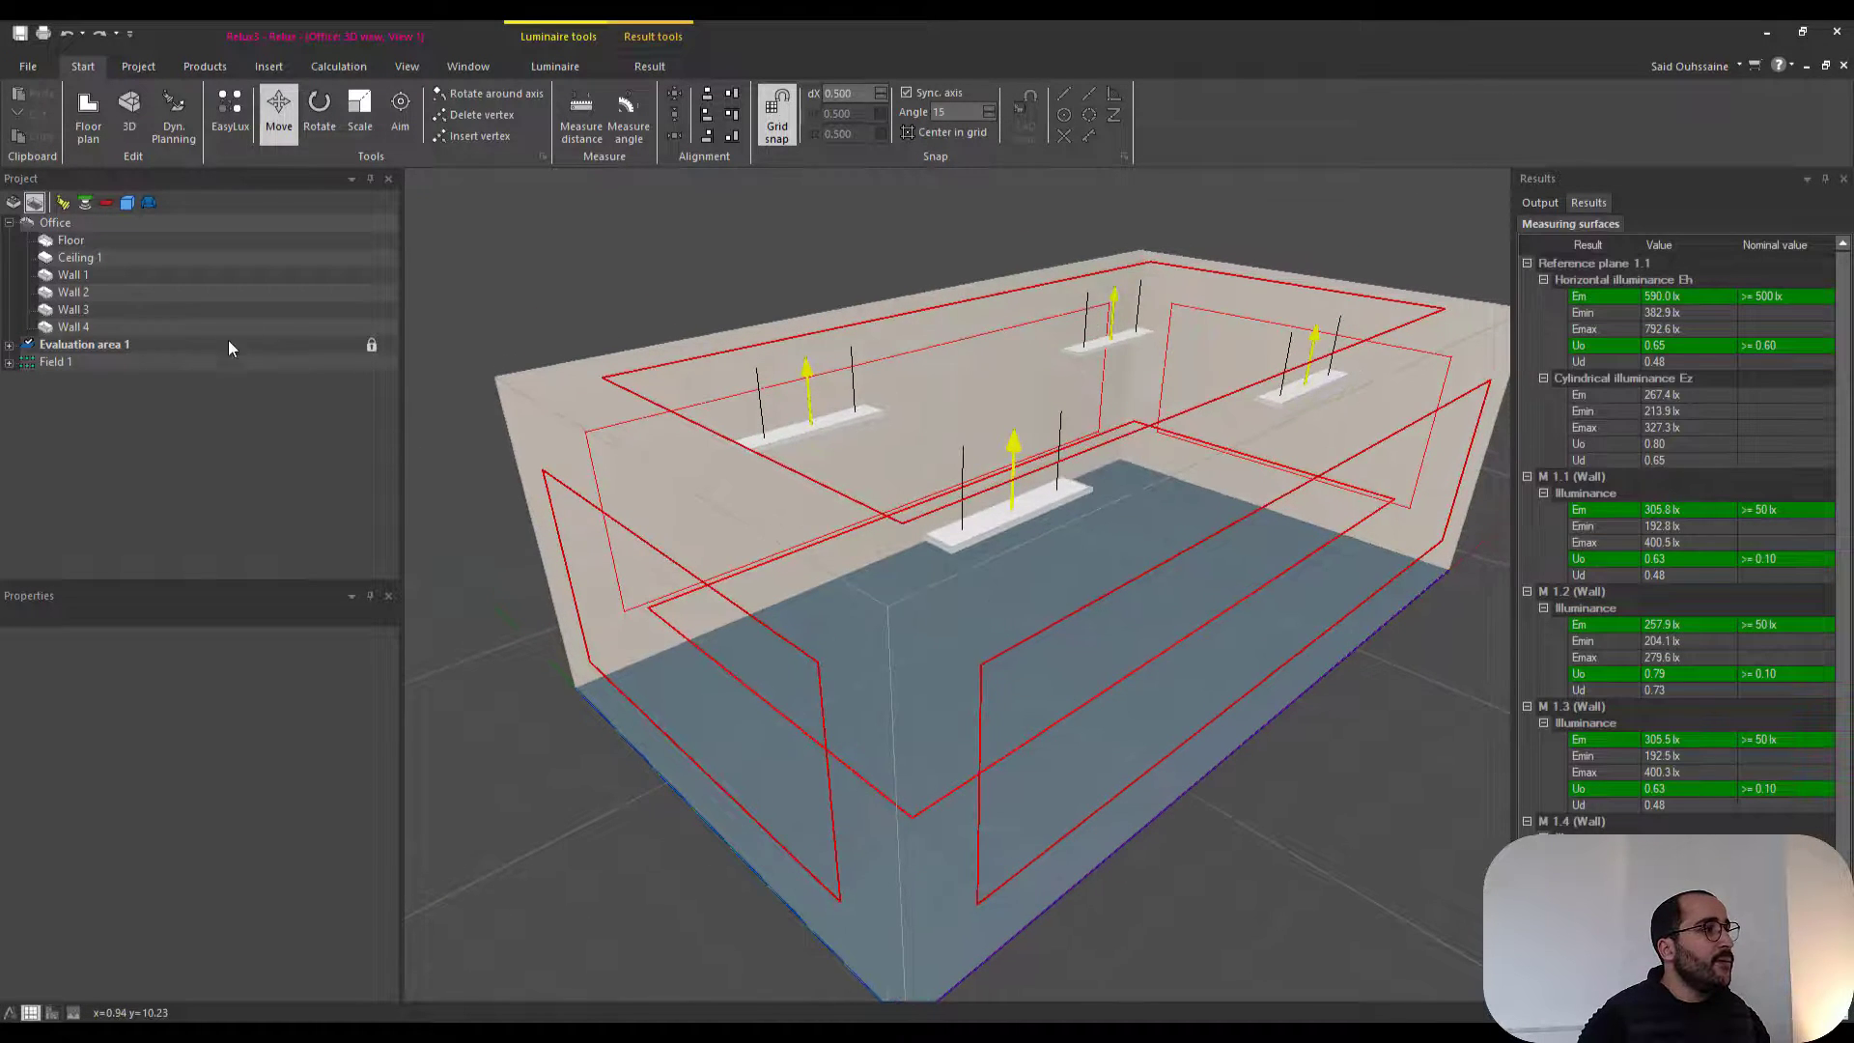
# - Draw a prism 2 m by 1 m in the middle of the office floor plan, starting at X 2.5 m, Y 2.5 m
pyautogui.click(359, 114)
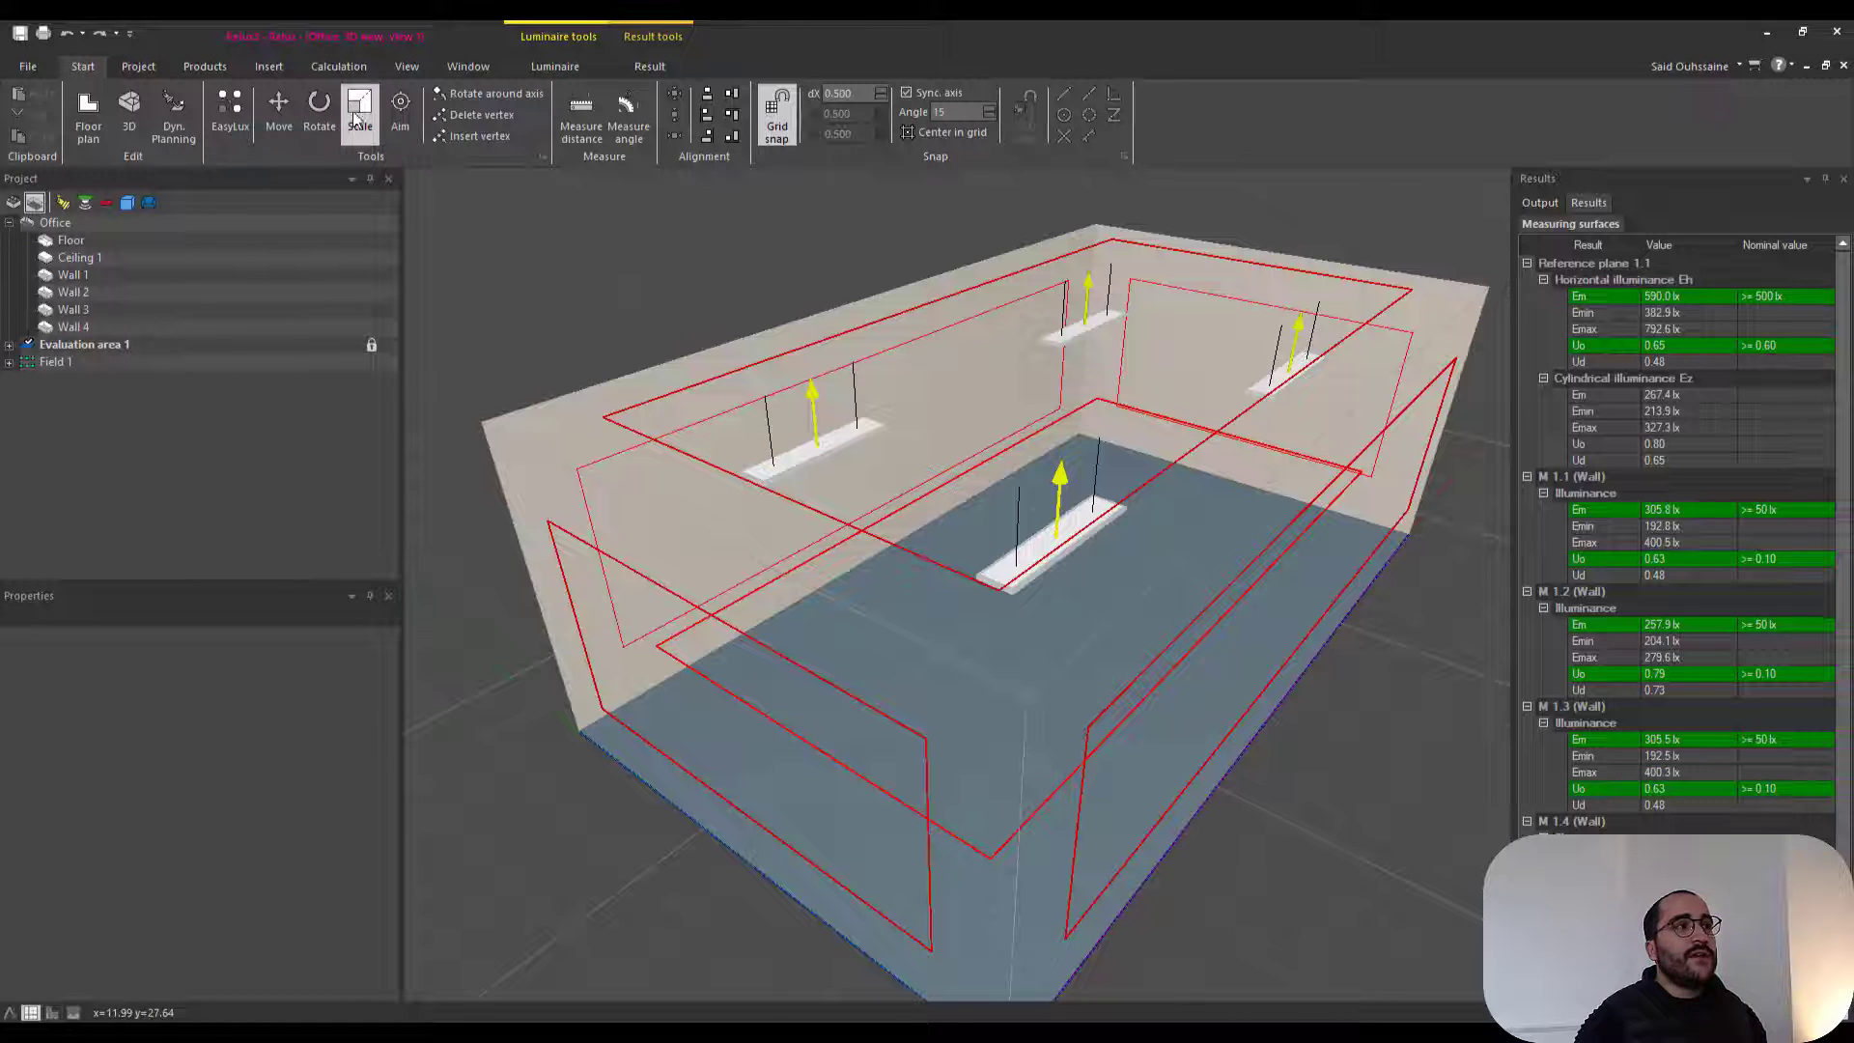
pyautogui.moveTo(853, 418); pyautogui.dragTo(872, 440, button='right')
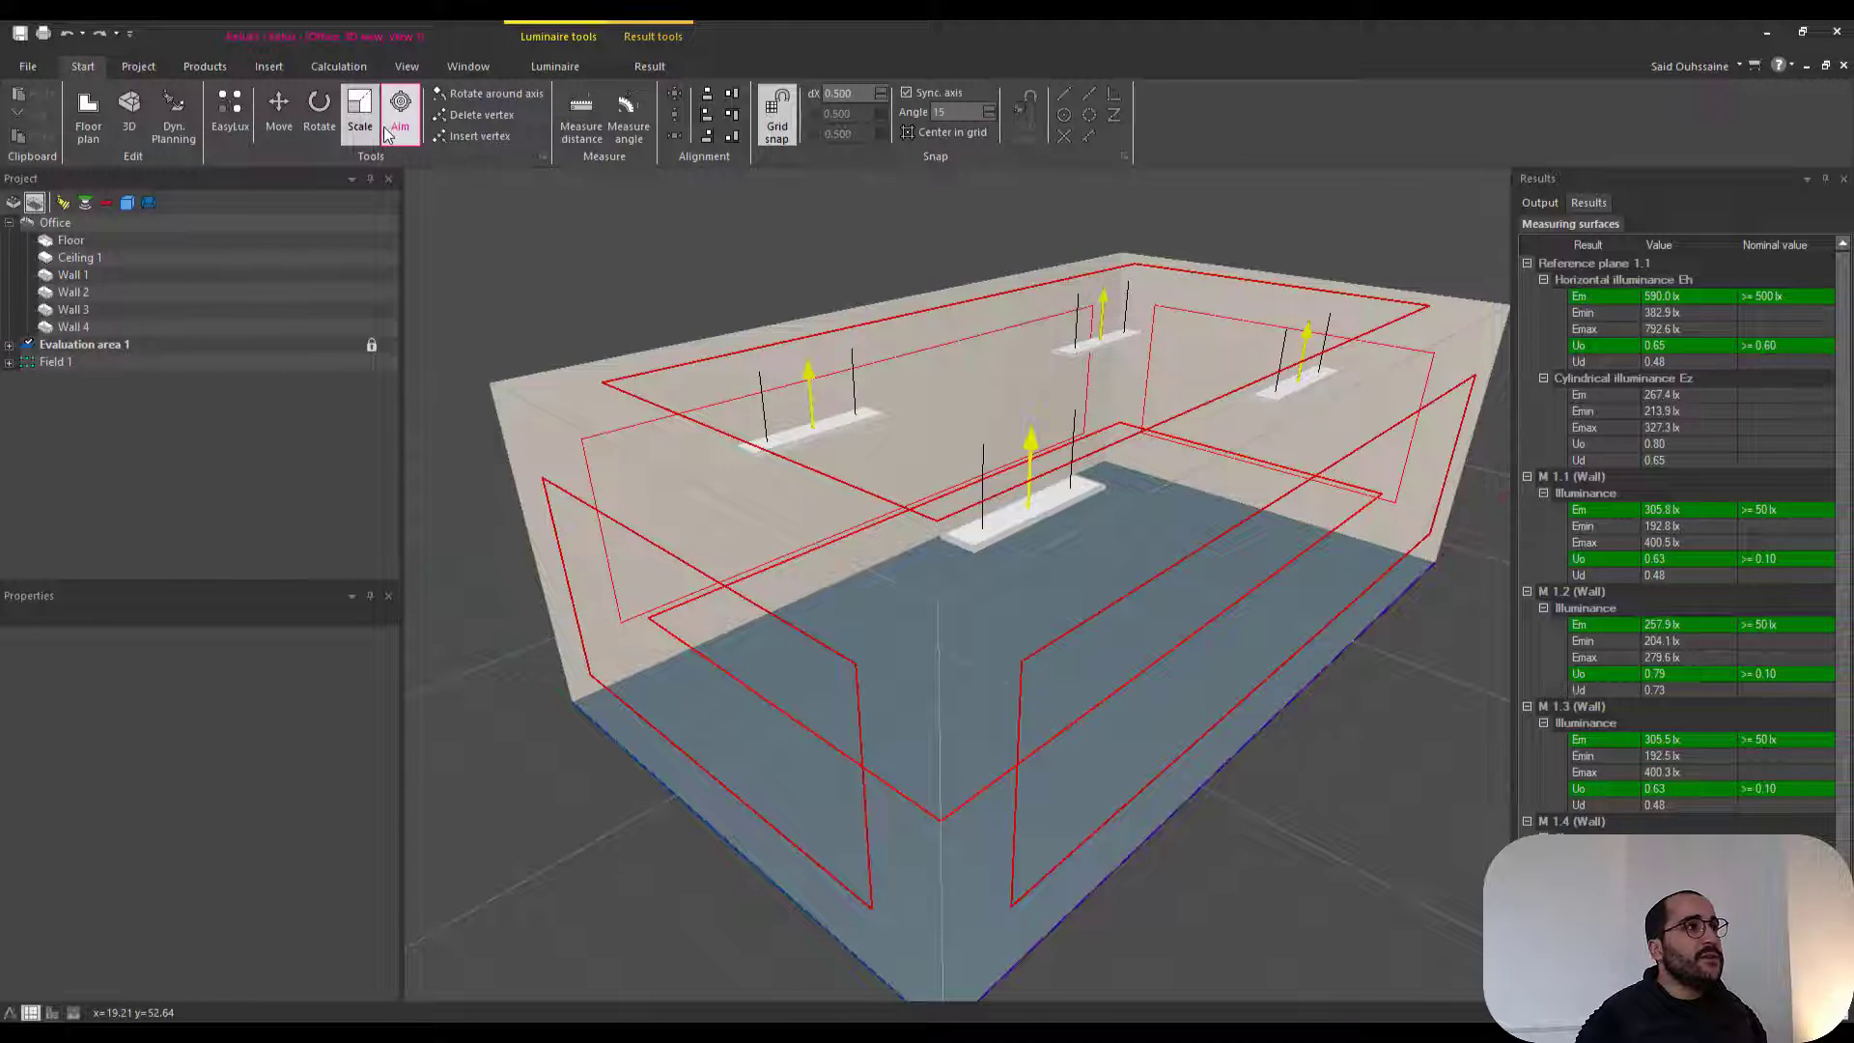
pyautogui.click(270, 66)
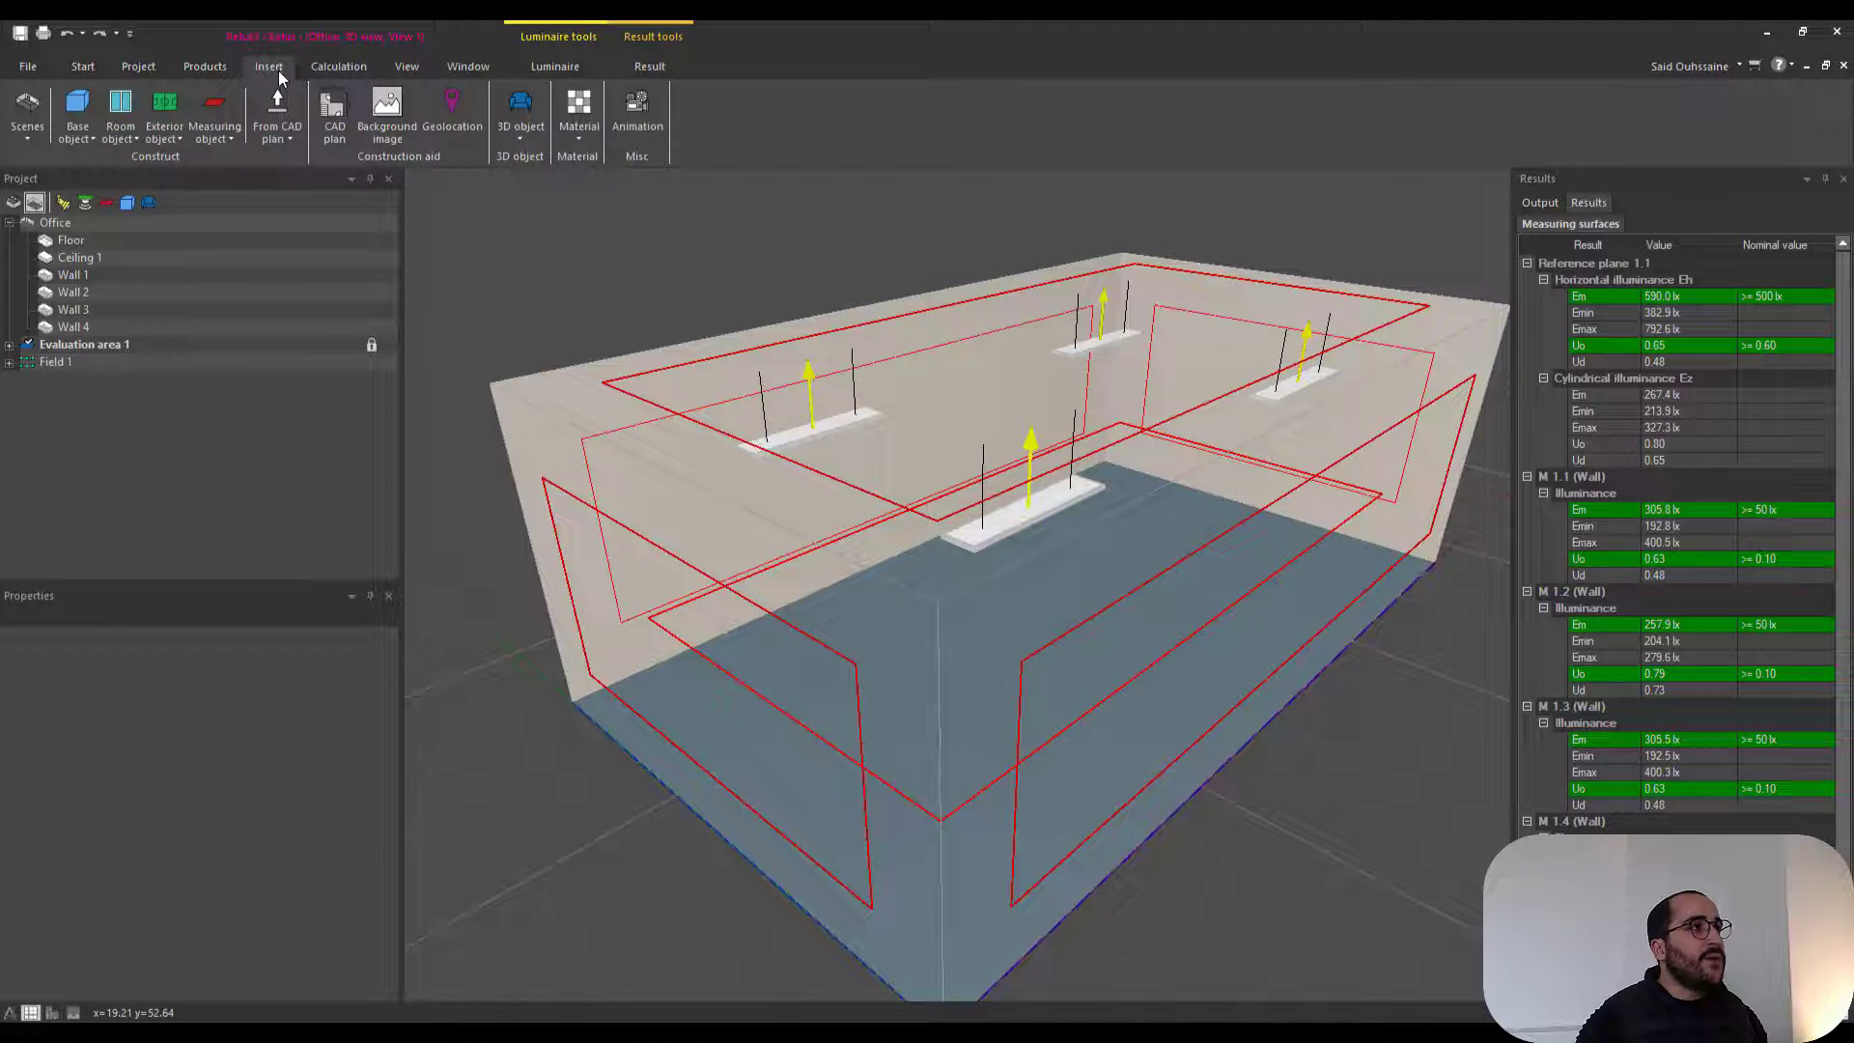
pyautogui.click(78, 114)
pyautogui.click(223, 198)
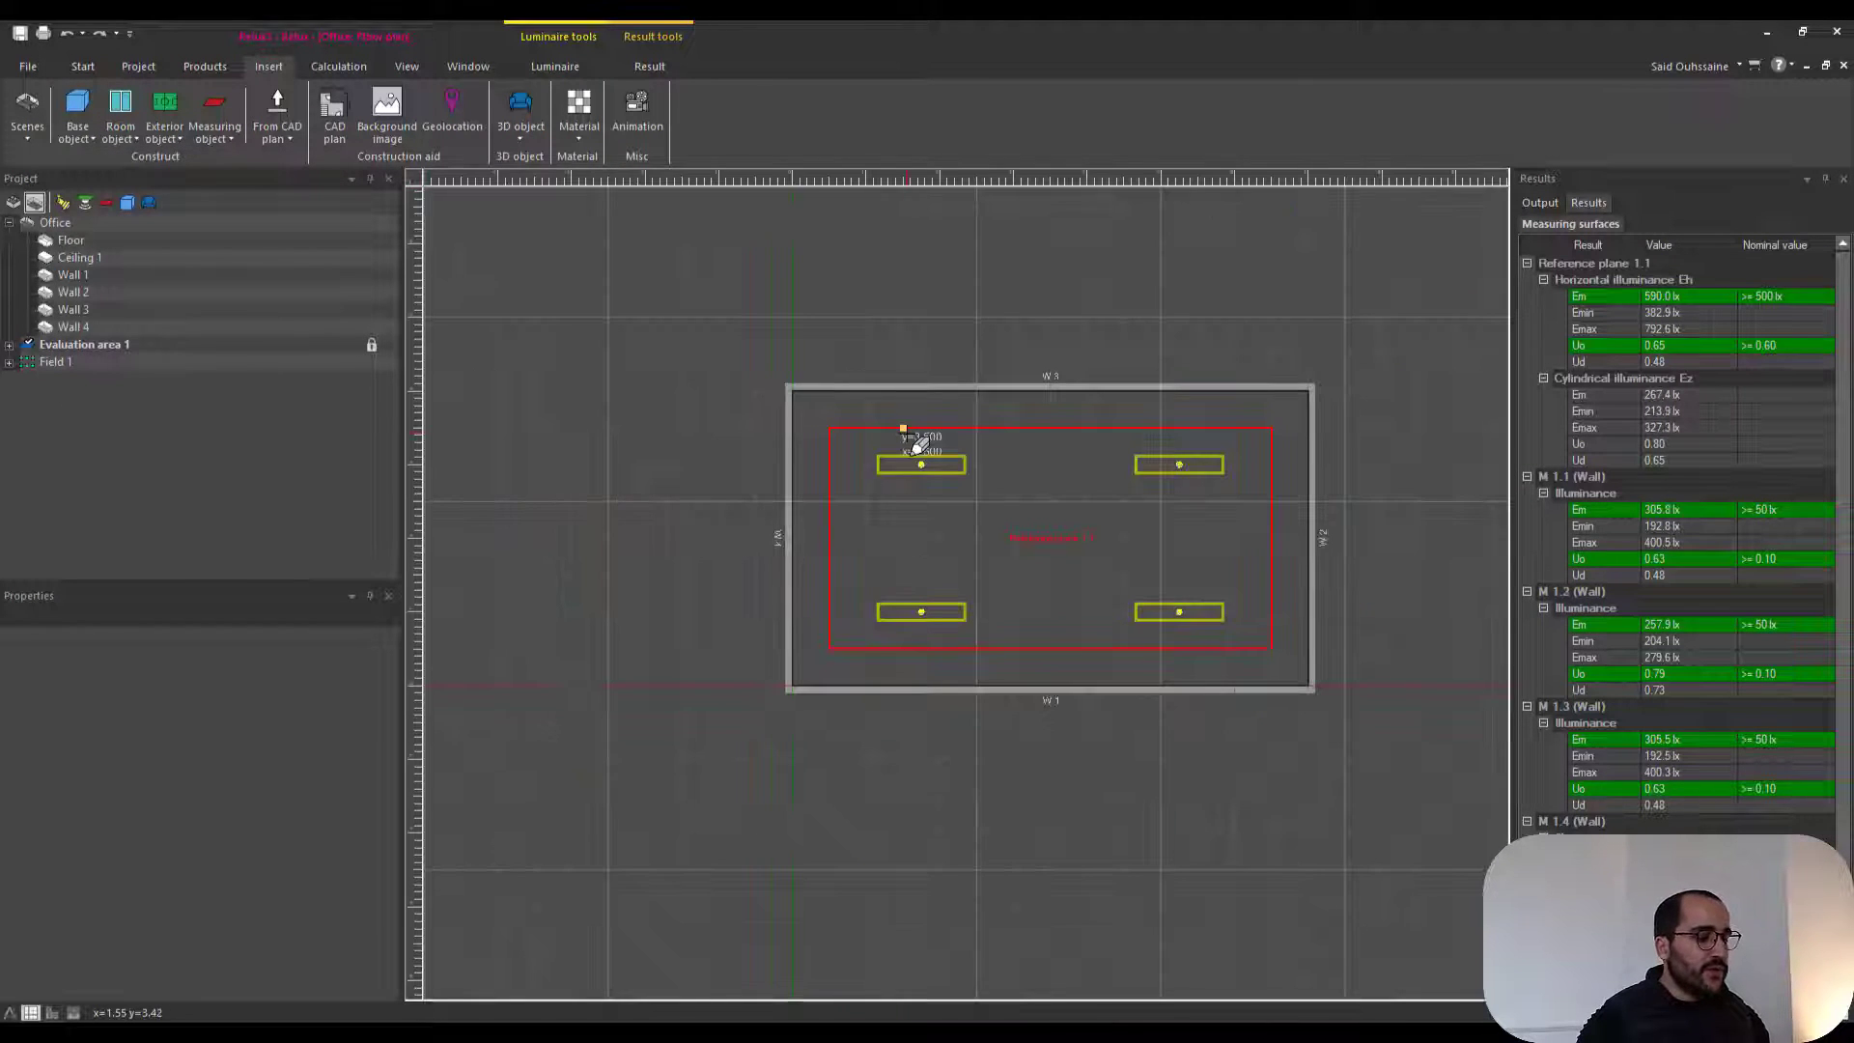
pyautogui.scroll(2, 1024, 513)
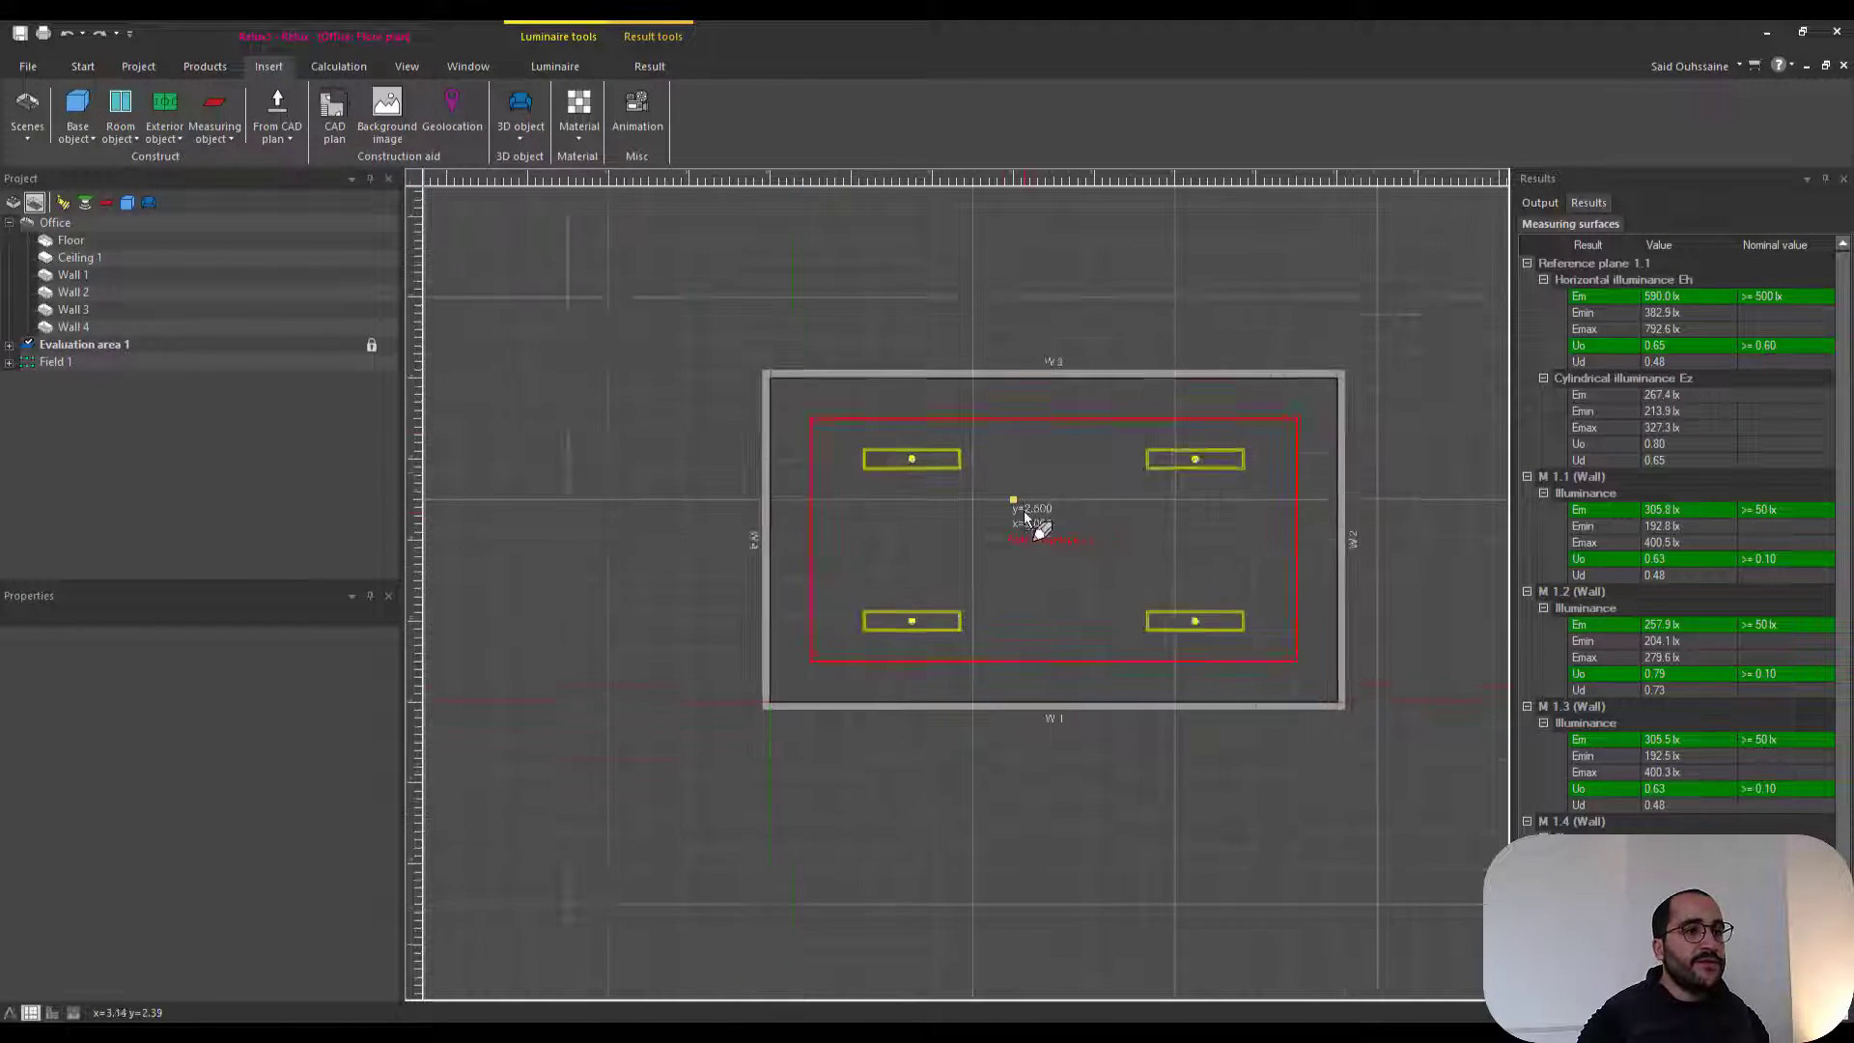
pyautogui.click(960, 491)
pyautogui.click(1175, 599)
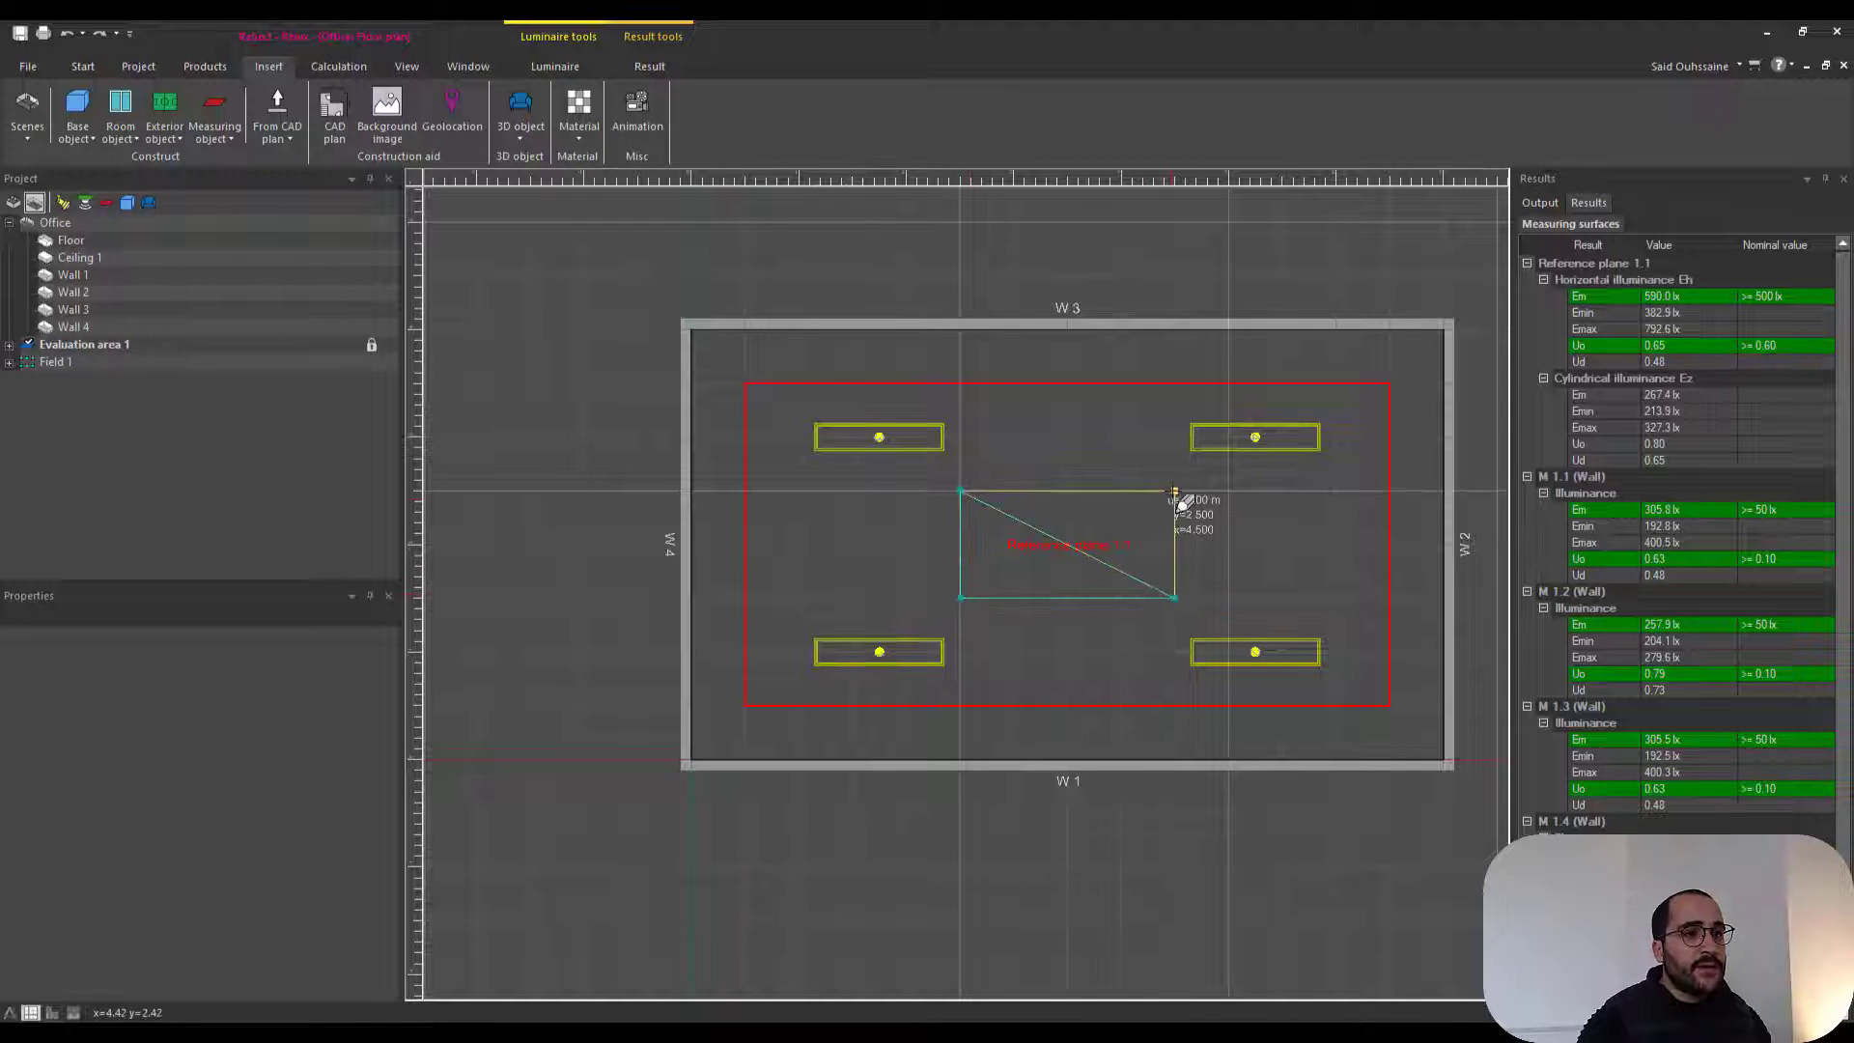
pyautogui.click(1111, 537)
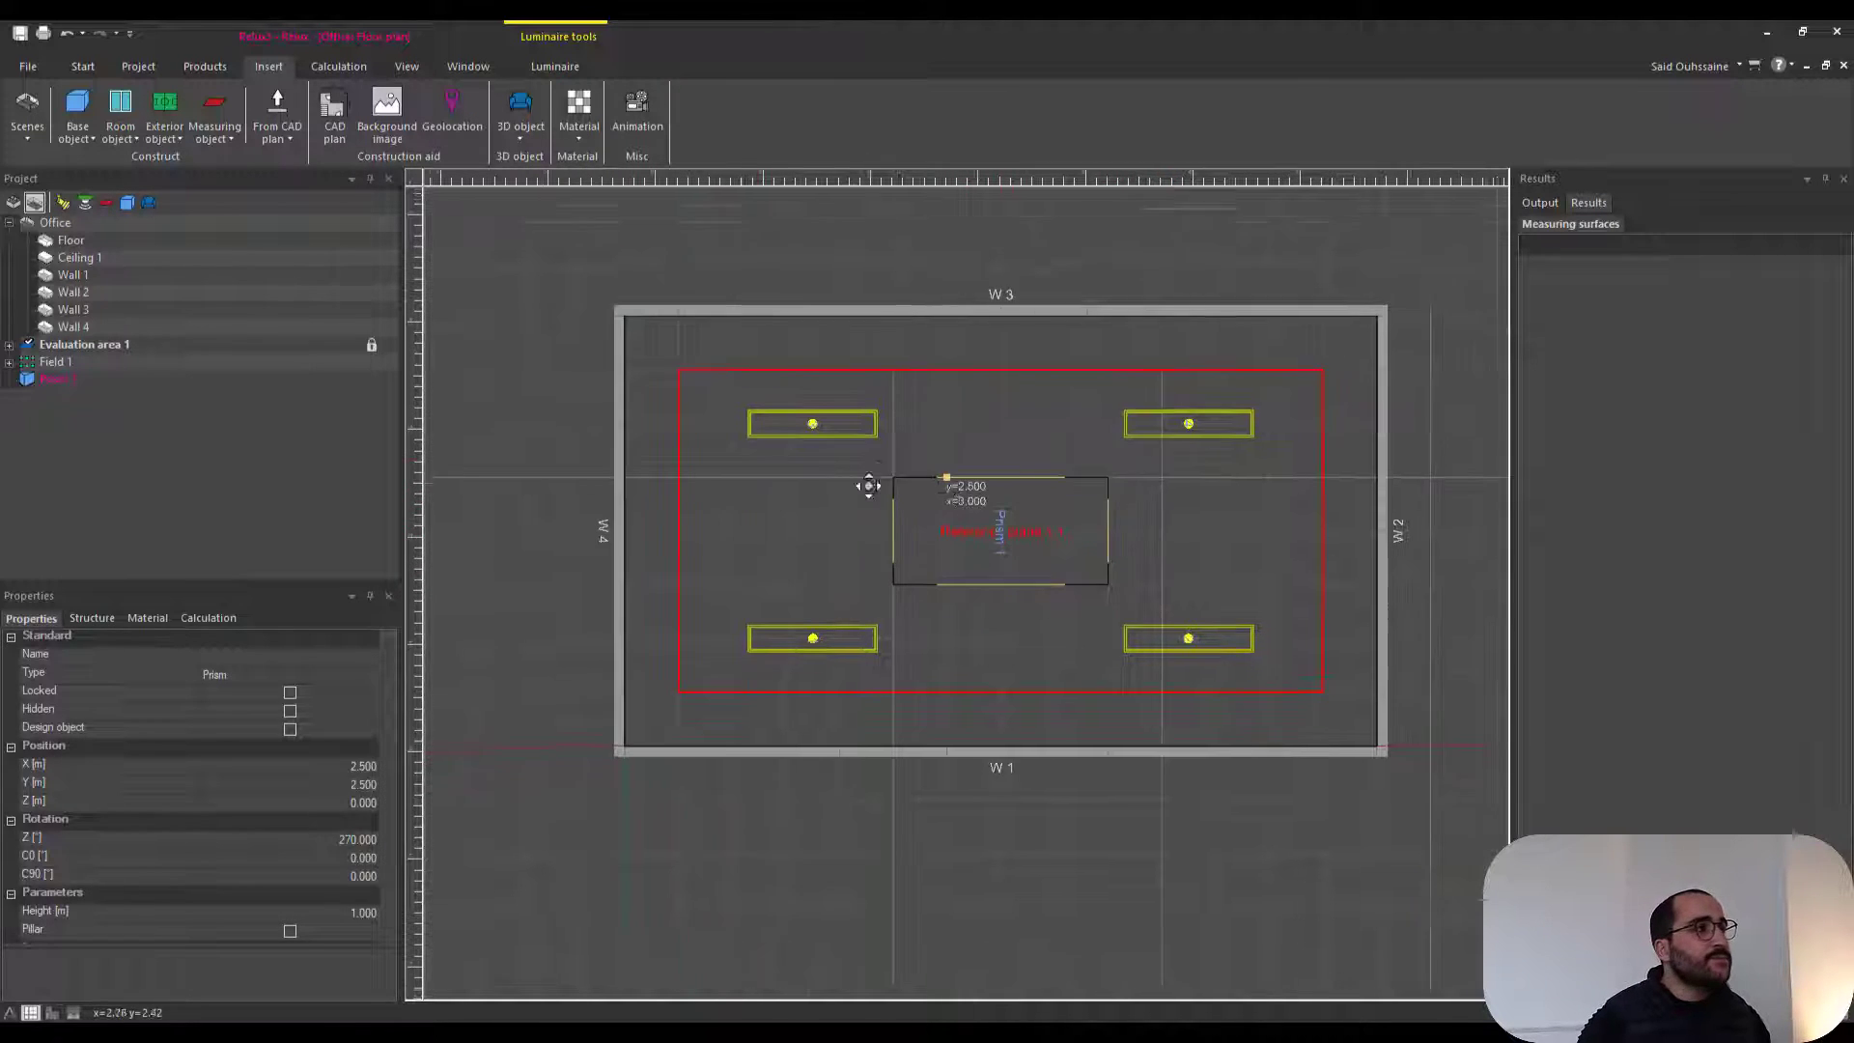
# - Try the Scale tool on the prism in the floor plan, using its single-axis handles and the diagonal handle
pyautogui.click(87, 67)
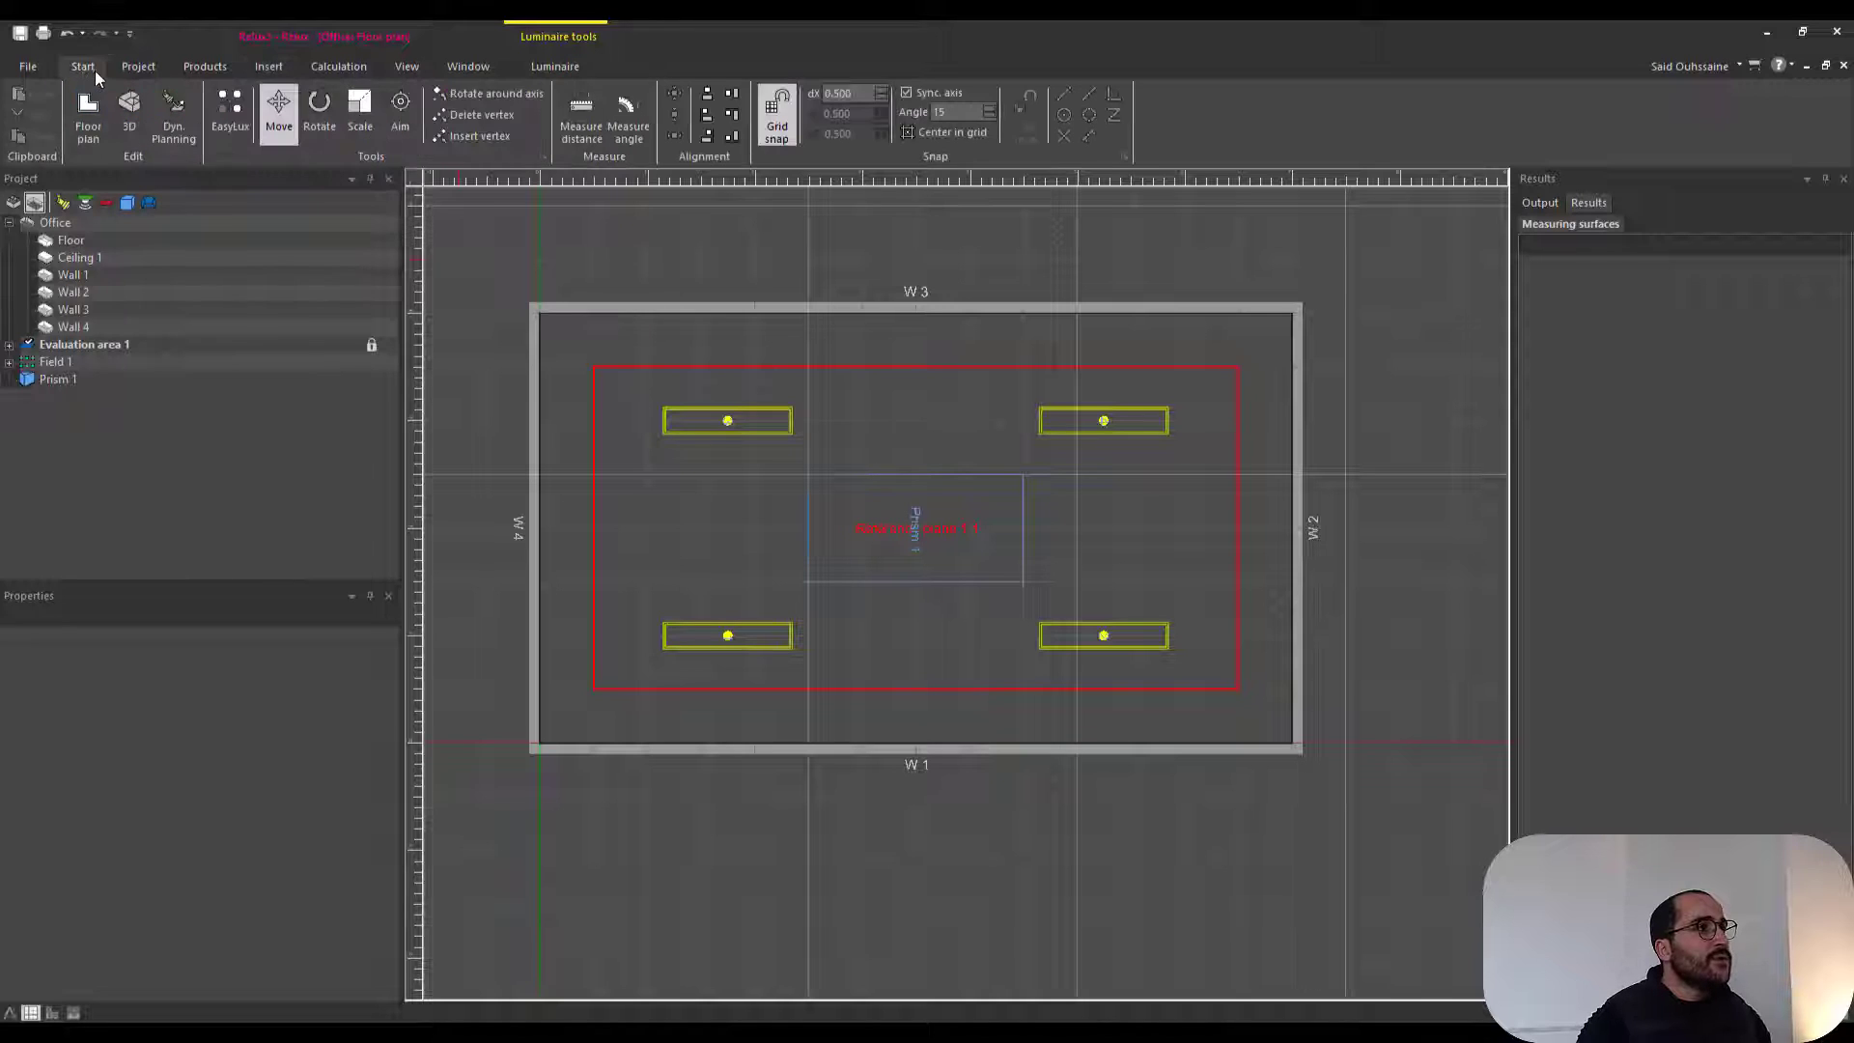
pyautogui.click(372, 126)
pyautogui.click(886, 530)
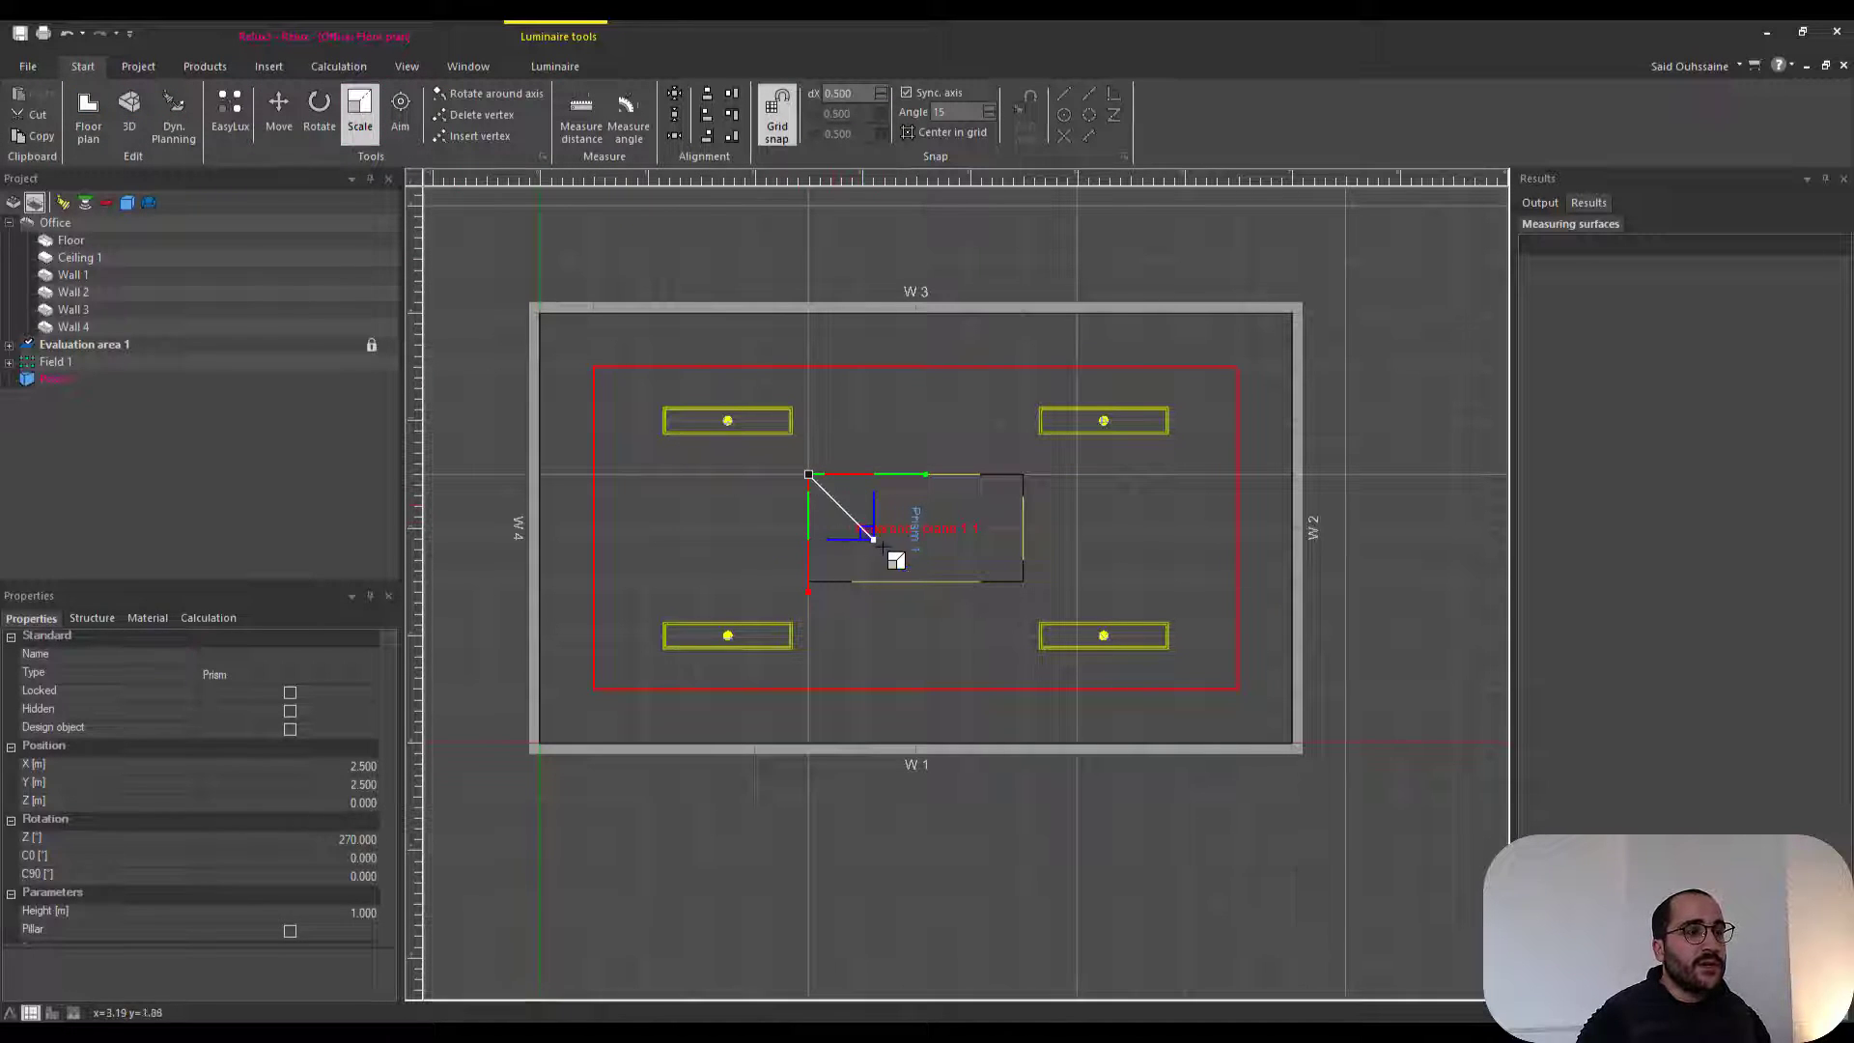
pyautogui.scroll(1, 883, 548)
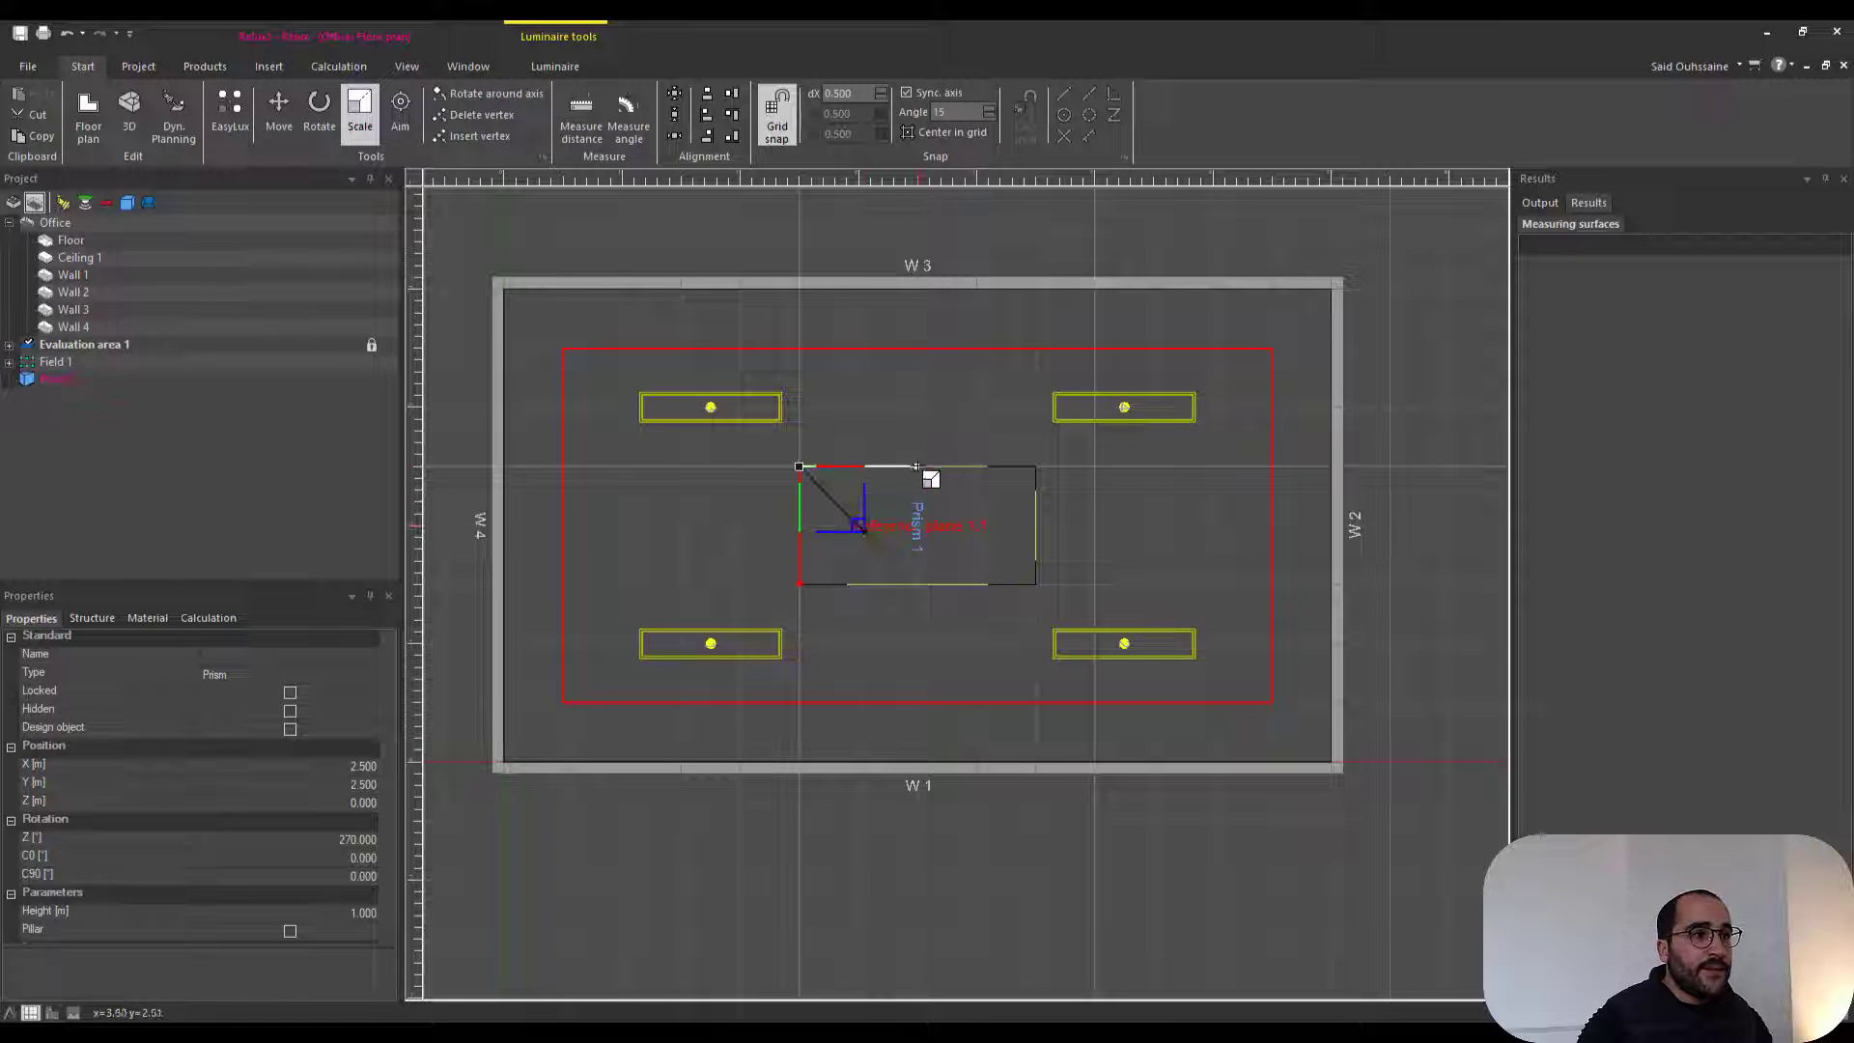
pyautogui.moveTo(927, 454); pyautogui.dragTo(881, 488)
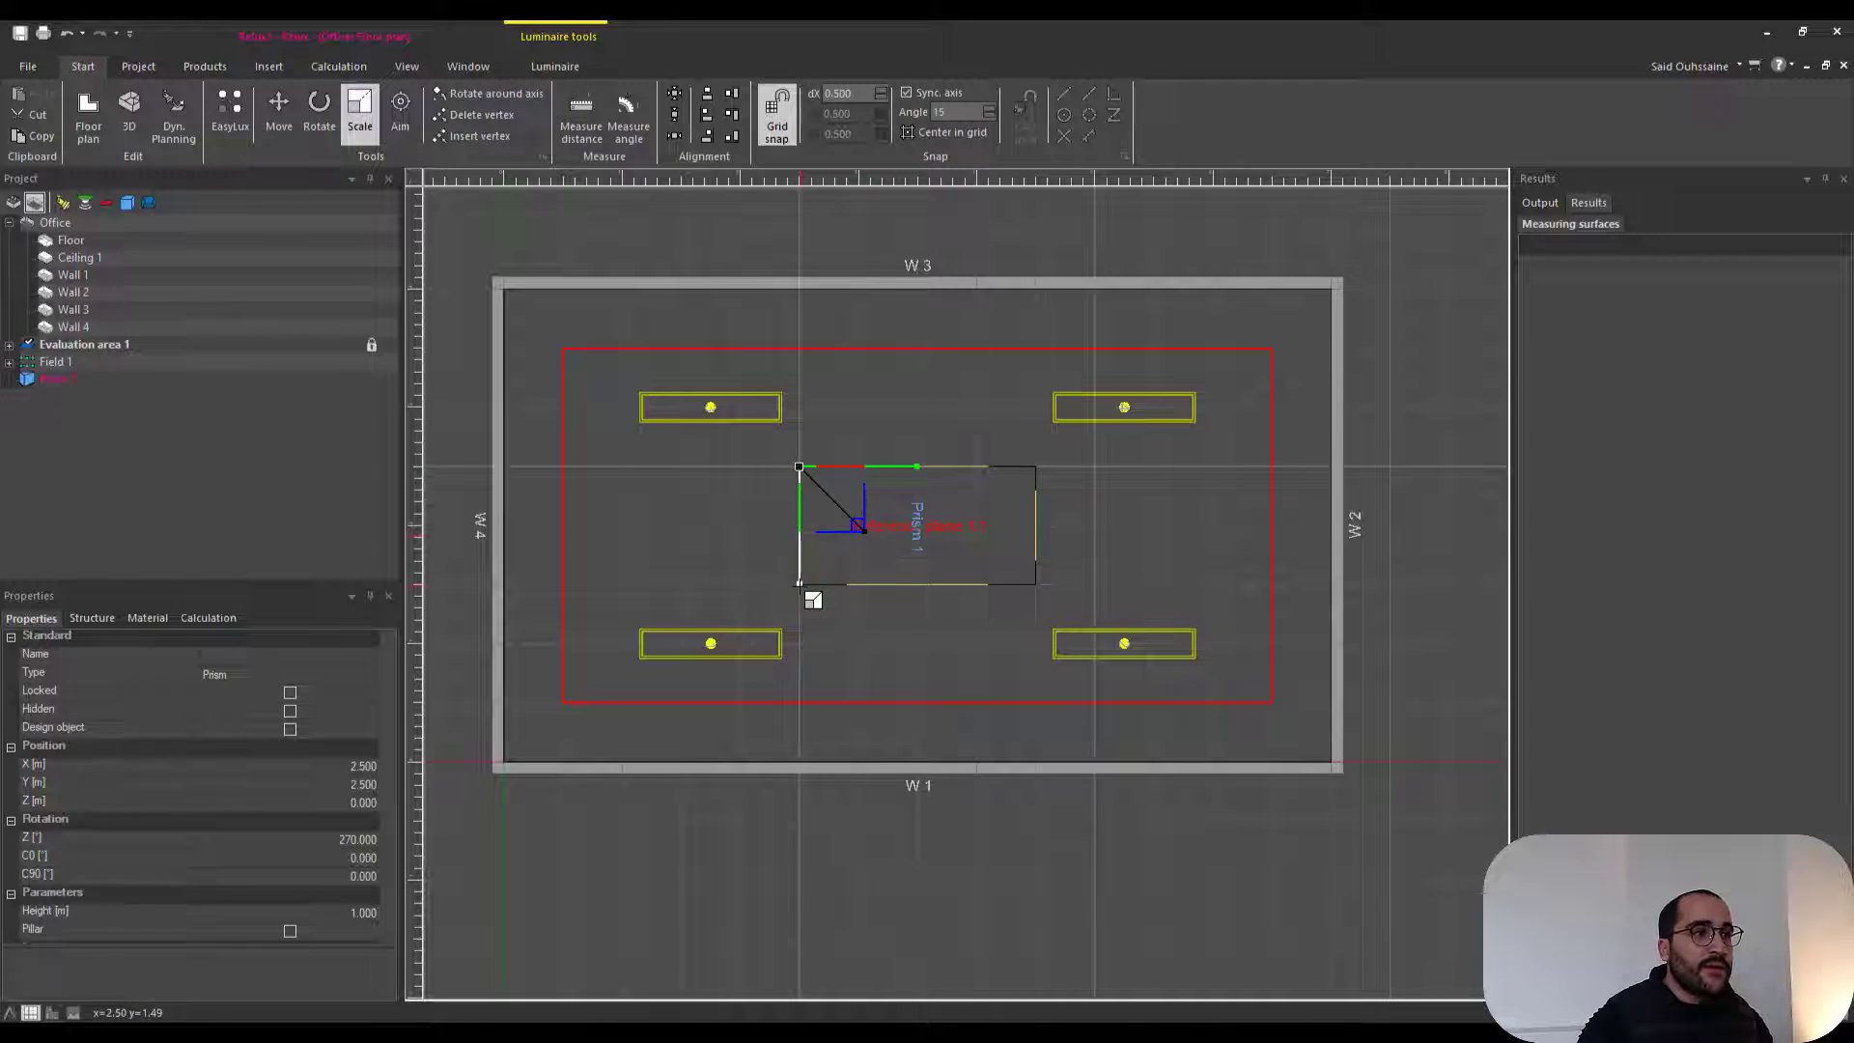
pyautogui.moveTo(800, 583)
pyautogui.mouseDown()
pyautogui.moveTo(806, 634)
pyautogui.moveTo(802, 561)
pyautogui.moveTo(807, 632)
pyautogui.moveTo(815, 590)
pyautogui.mouseUp()
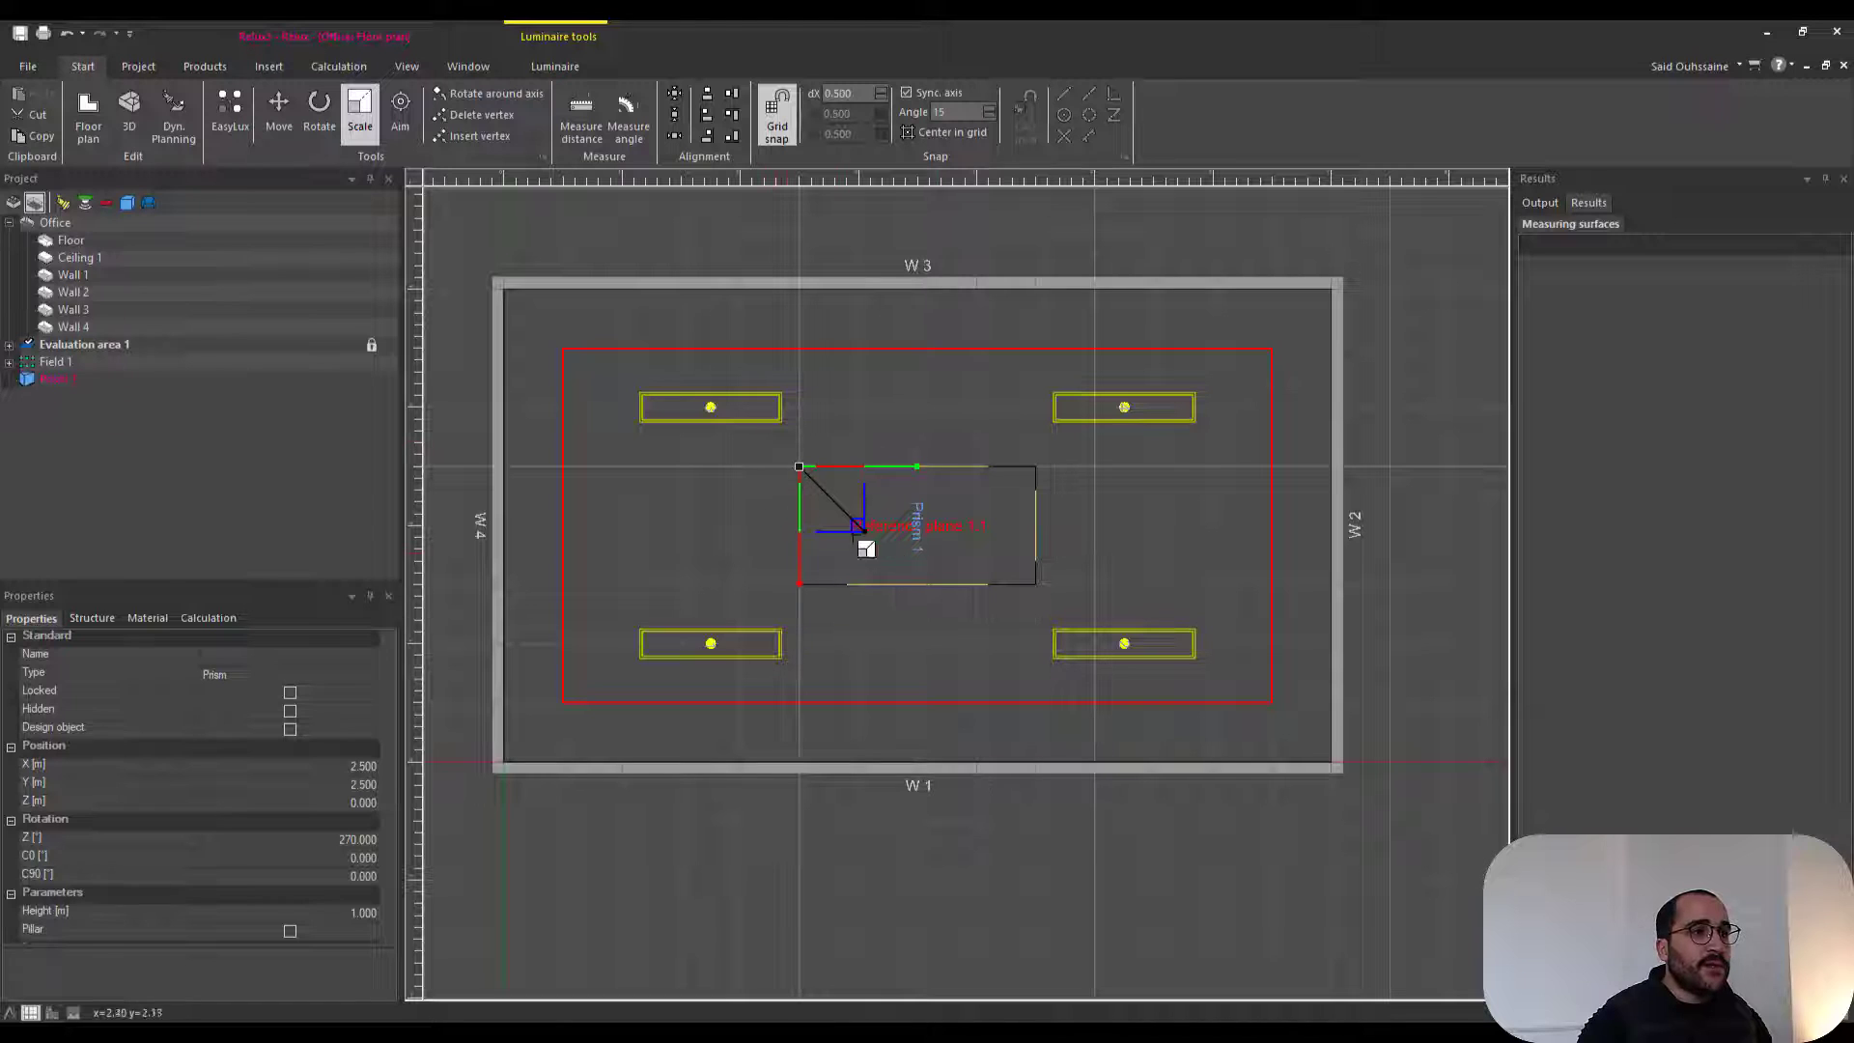
pyautogui.moveTo(865, 531)
pyautogui.mouseDown()
pyautogui.moveTo(952, 612)
pyautogui.moveTo(867, 547)
pyautogui.mouseUp()
# - Try to scale the prism's height along its vertical axis in the 3D view
pyautogui.moveTo(700, 546); pyautogui.dragTo(759, 536, button='middle')
pyautogui.hotkey('ctrl', 'Tab')
pyautogui.scroll(3, 933, 543)
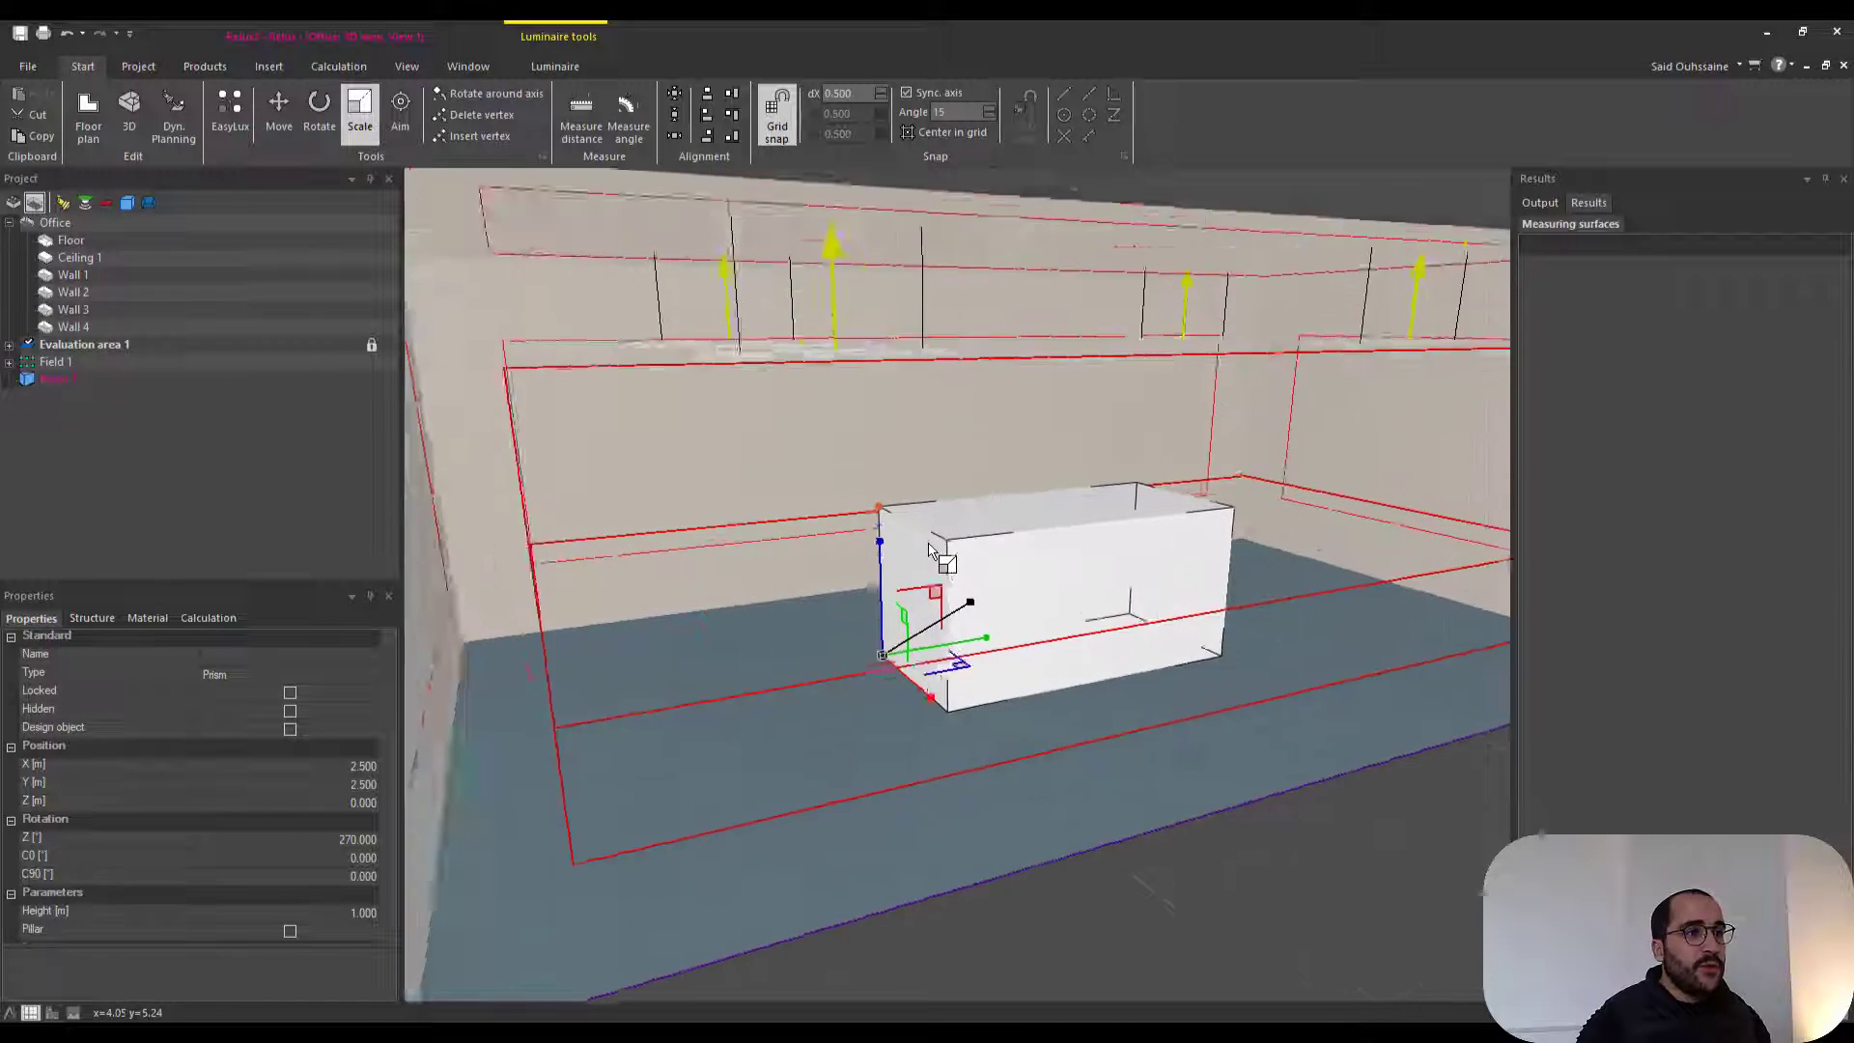
pyautogui.moveTo(875, 515); pyautogui.dragTo(876, 463)
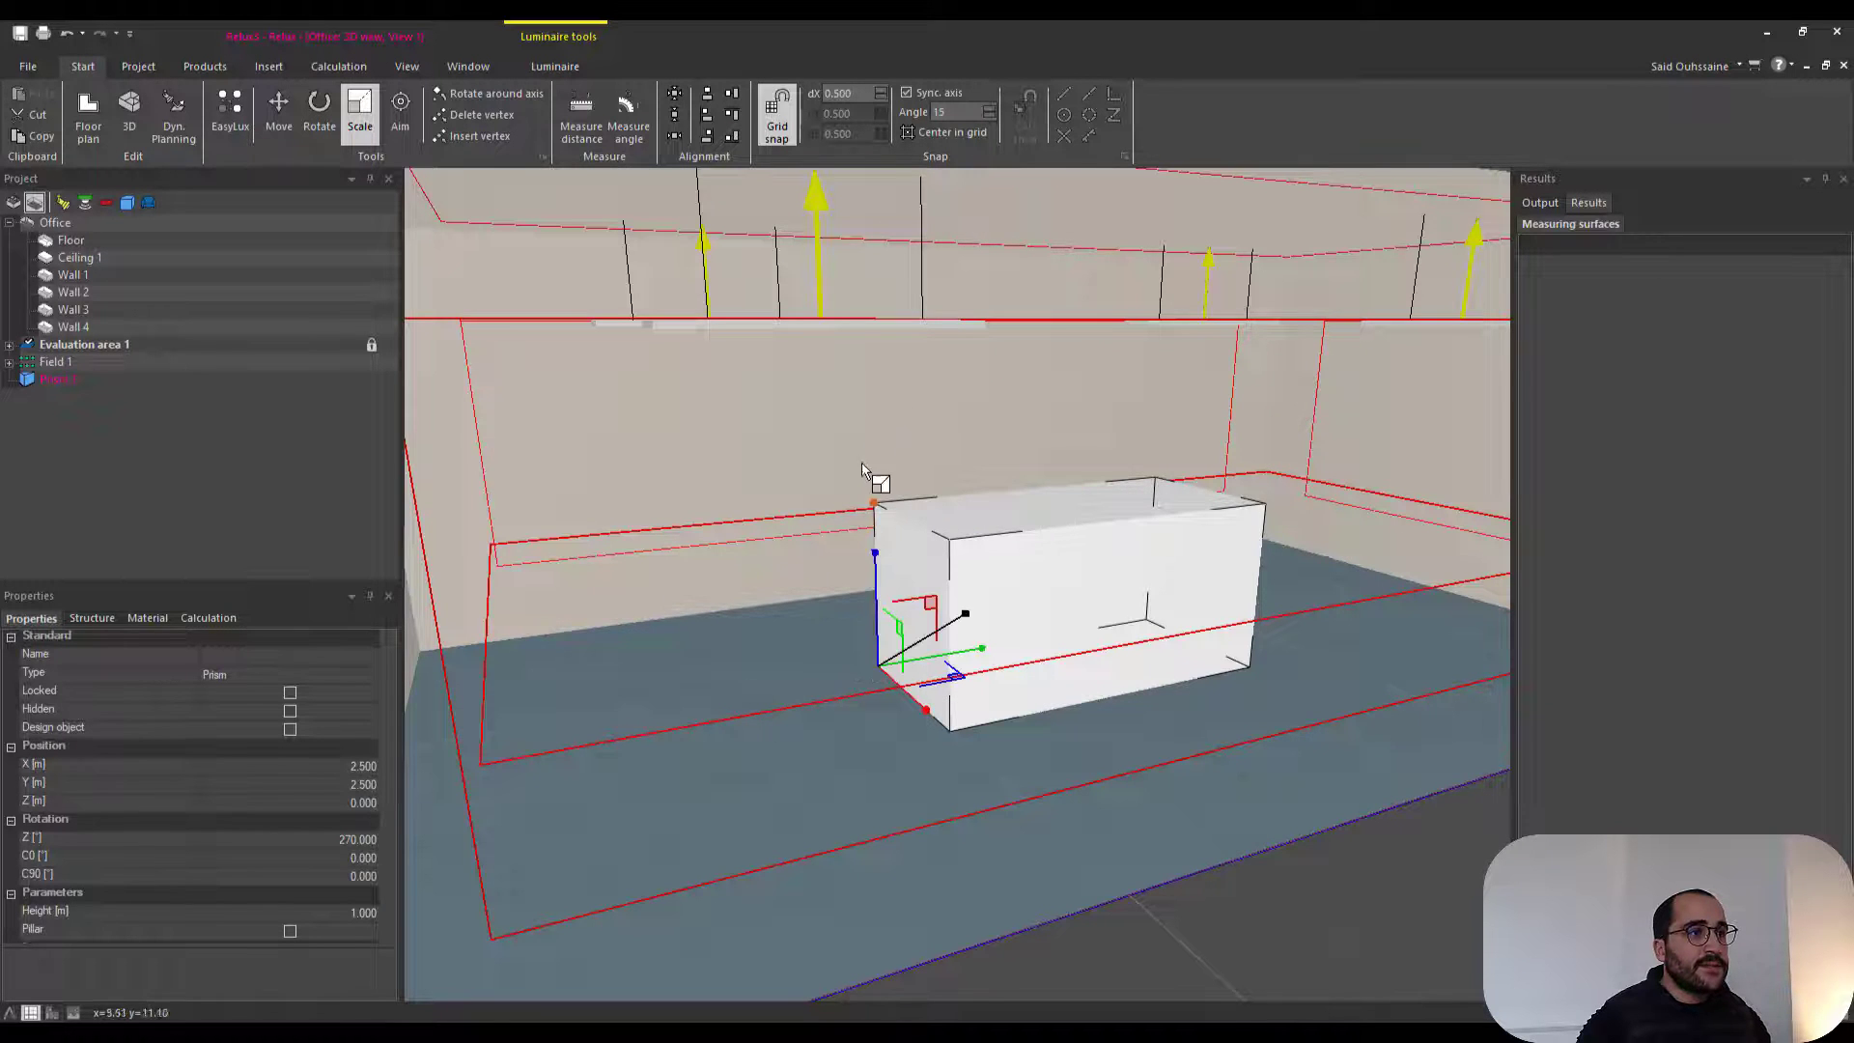
# - Aim Luminaire 1.1 of Field 1 at the far floor corner with the Aim tool, turning it to Z 29.63° and C90 108.42°
pyautogui.moveTo(862, 463); pyautogui.dragTo(929, 571, button='middle')
pyautogui.moveTo(1030, 509); pyautogui.dragTo(1073, 533, button='middle')
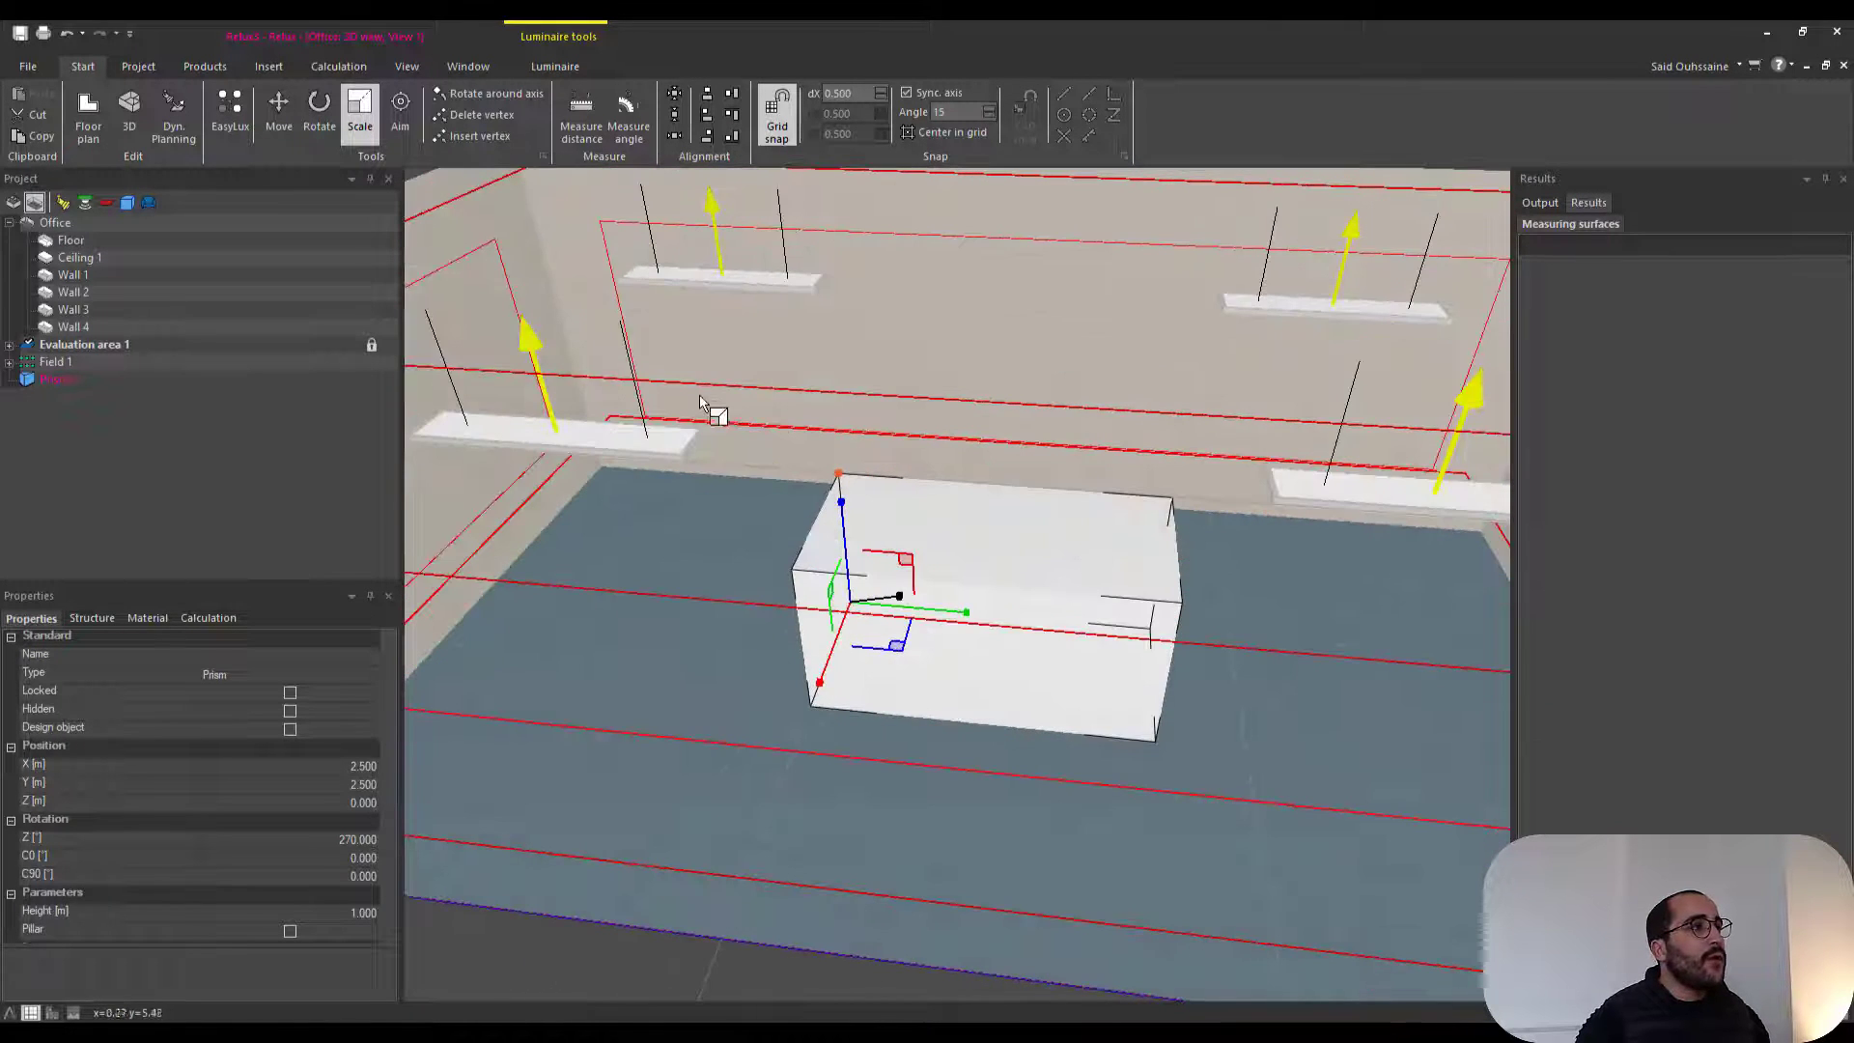
pyautogui.moveTo(711, 413); pyautogui.dragTo(776, 422, button='middle')
pyautogui.moveTo(776, 326); pyautogui.dragTo(937, 406, button='middle')
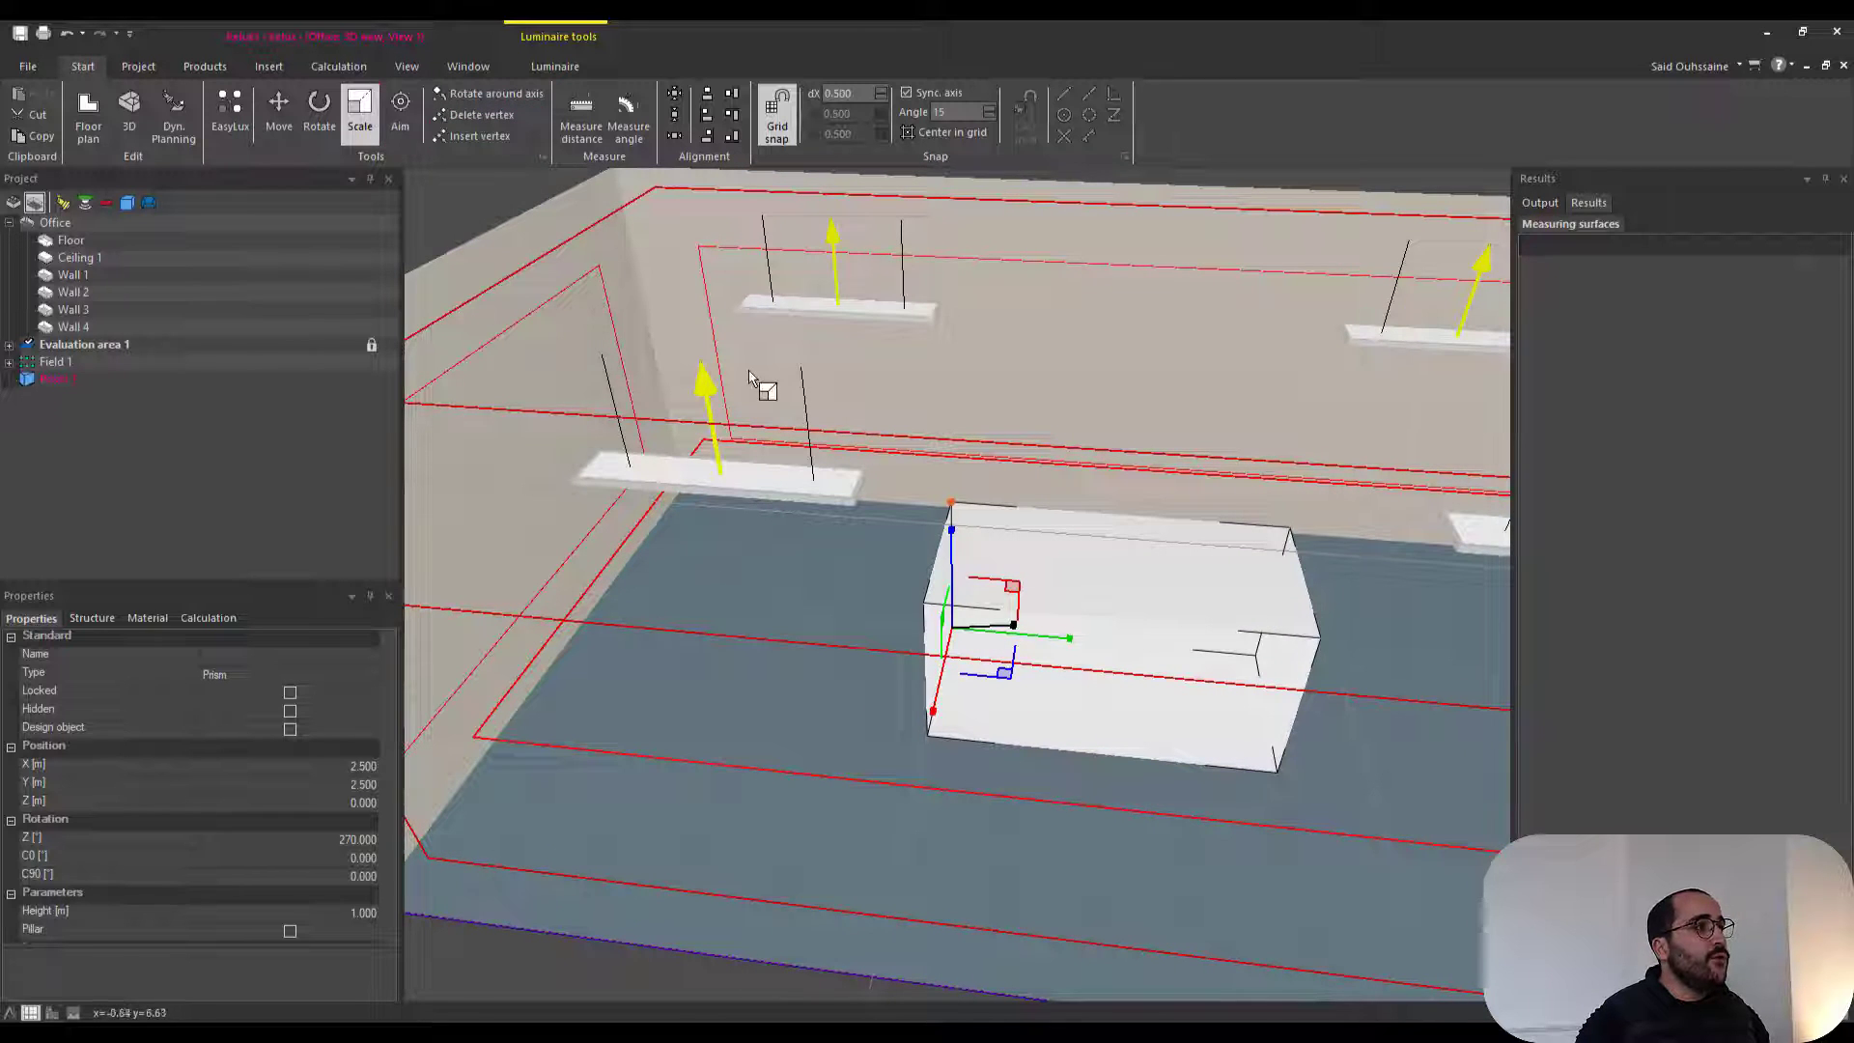
pyautogui.moveTo(757, 385); pyautogui.dragTo(768, 350, button='middle')
pyautogui.scroll(-3, 784, 398)
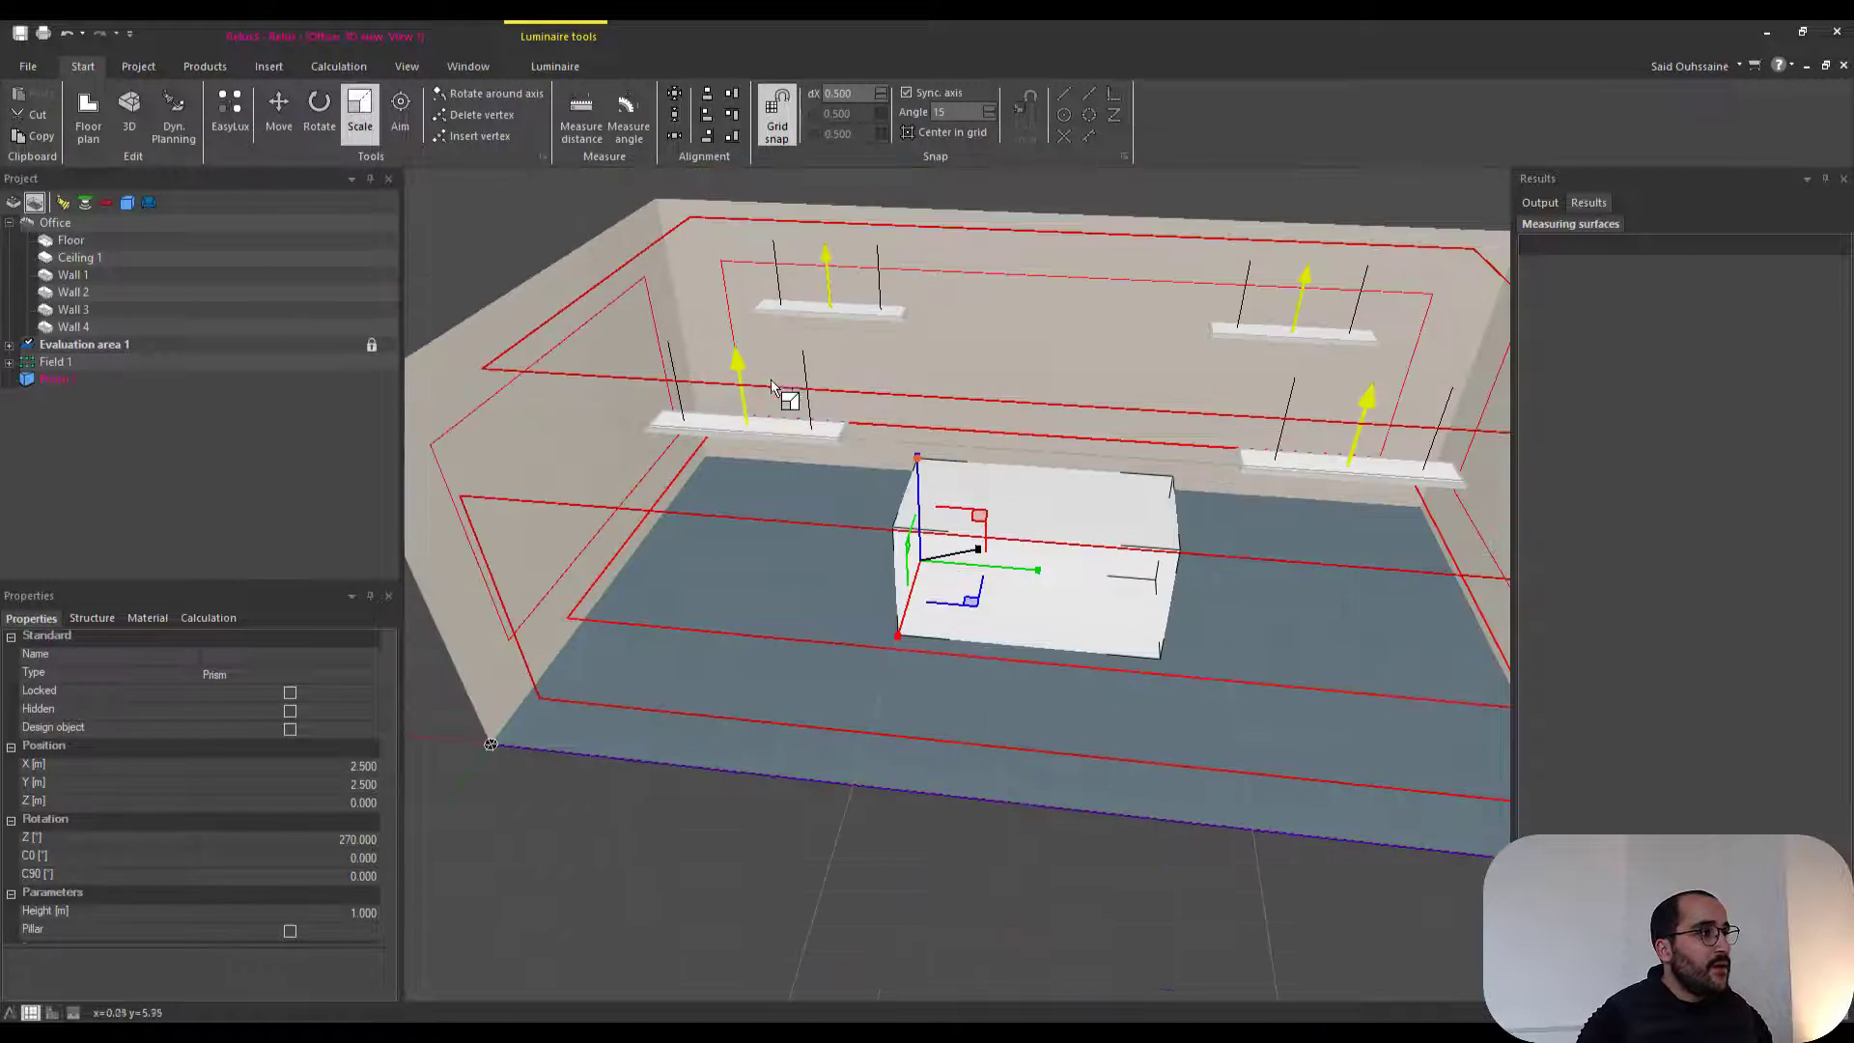
pyautogui.click(9, 362)
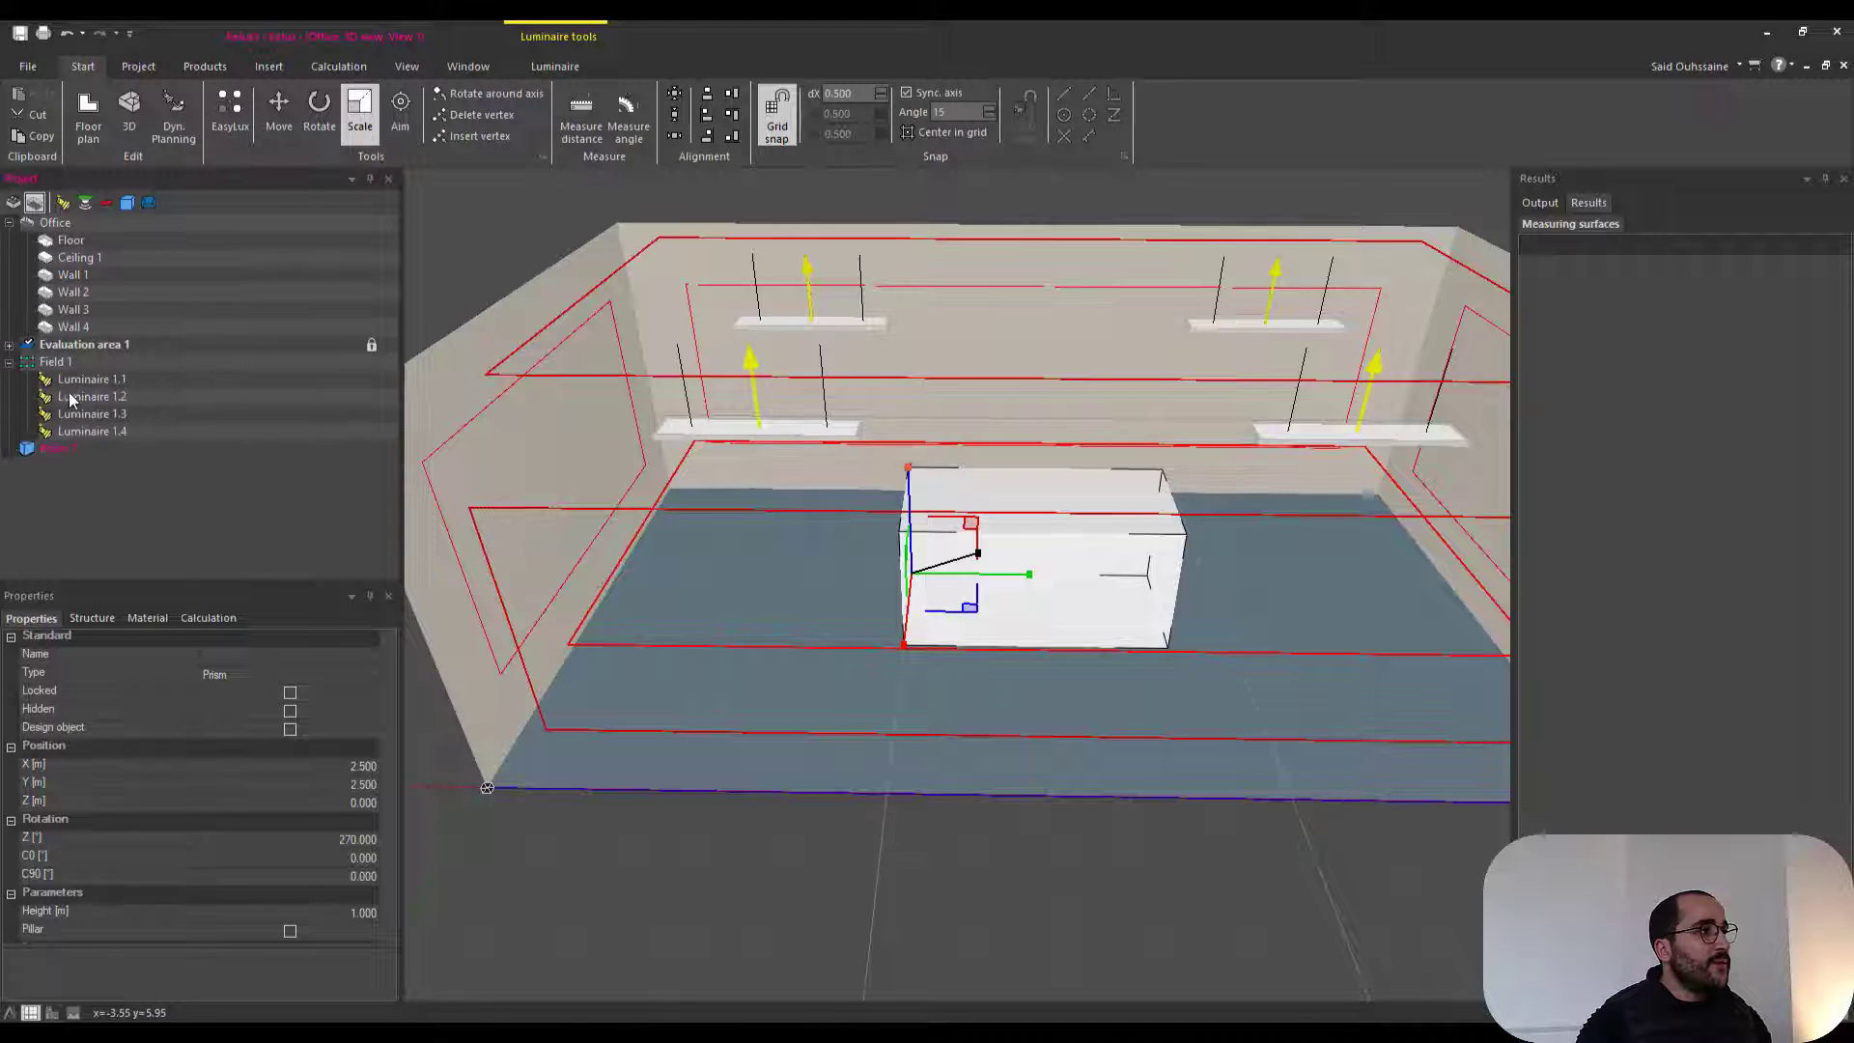
pyautogui.click(96, 379)
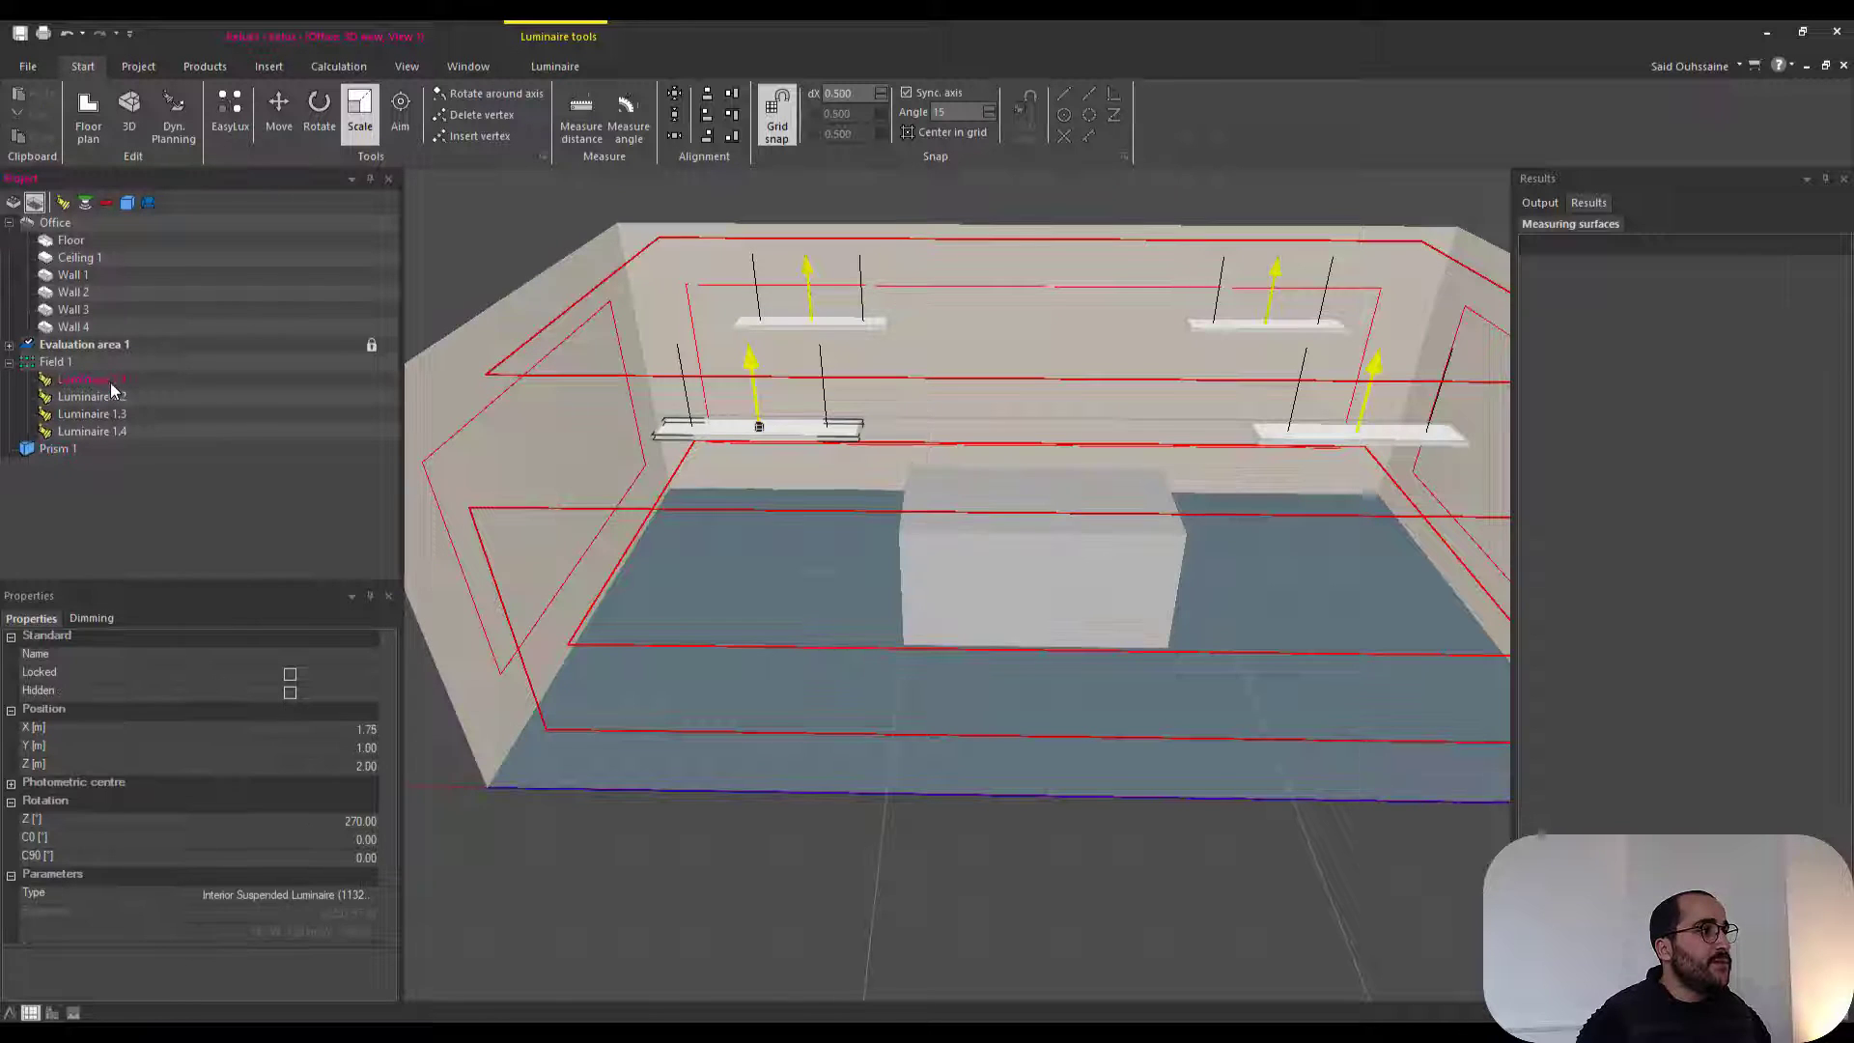
pyautogui.scroll(-2, 758, 410)
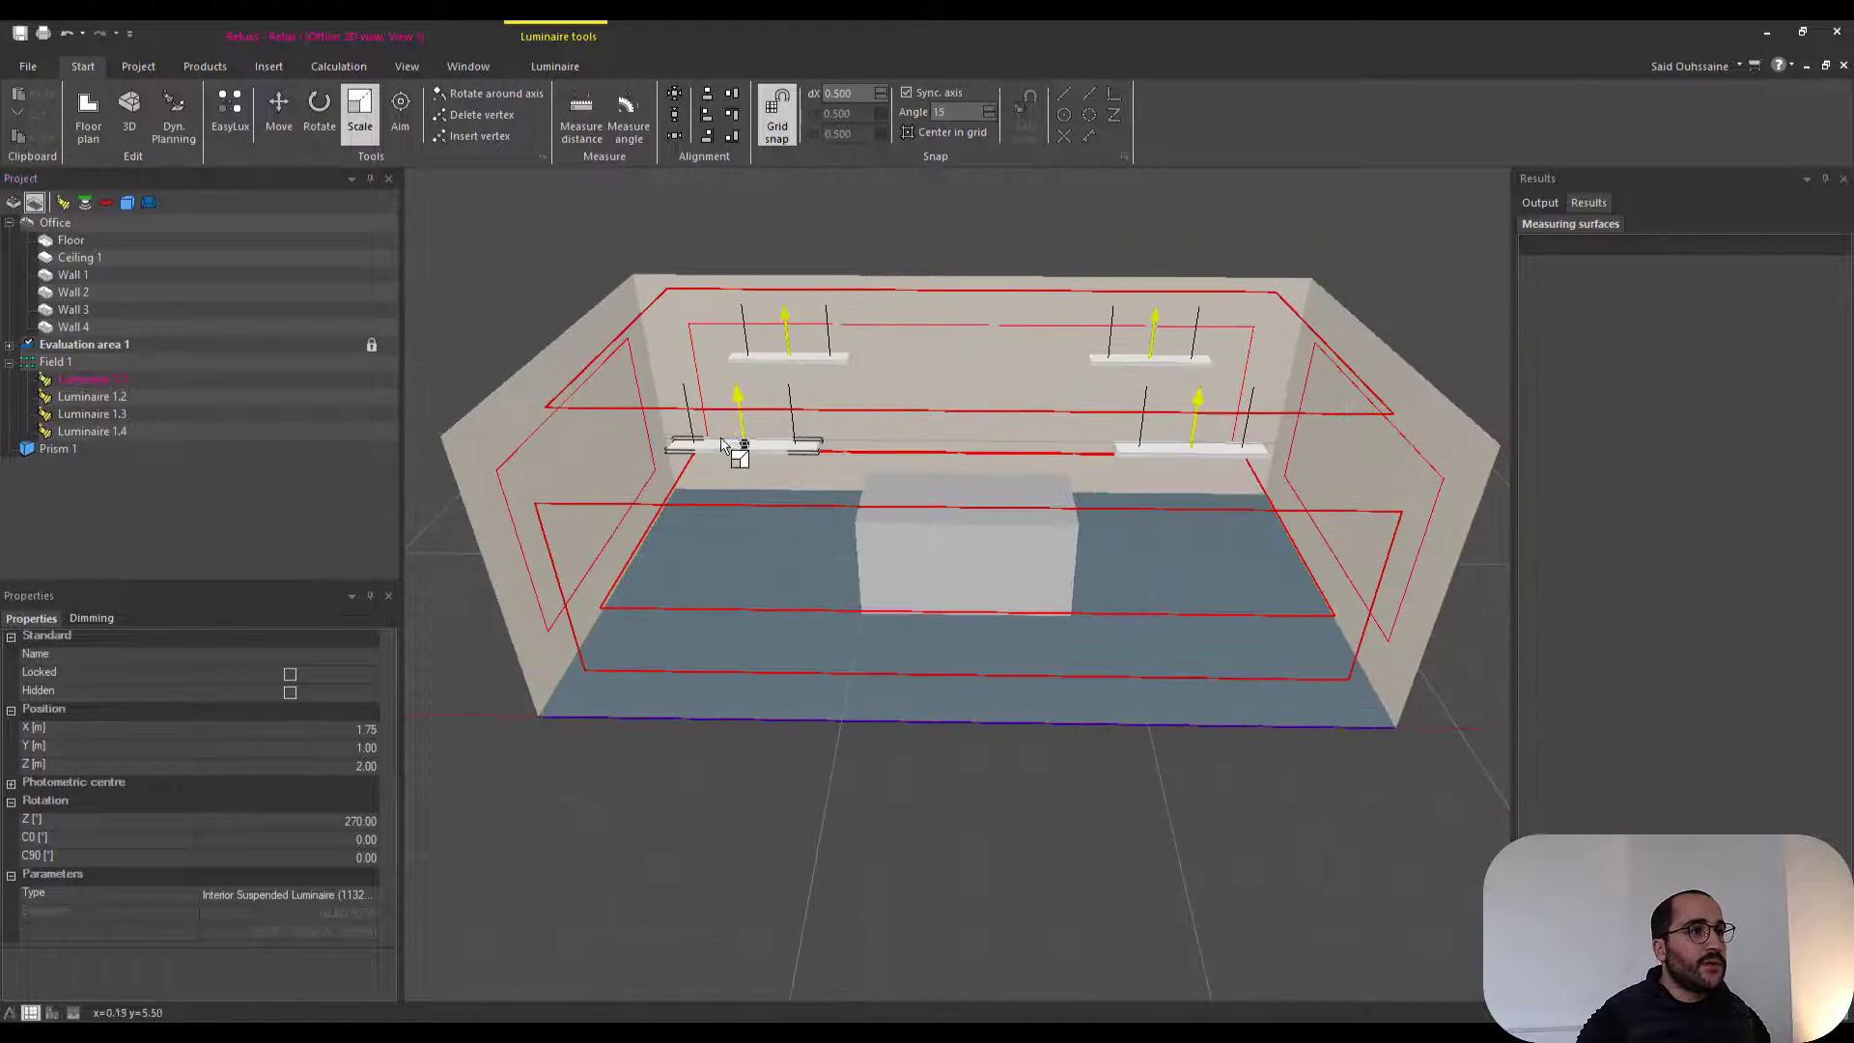
pyautogui.moveTo(656, 496); pyautogui.dragTo(749, 462, button='middle')
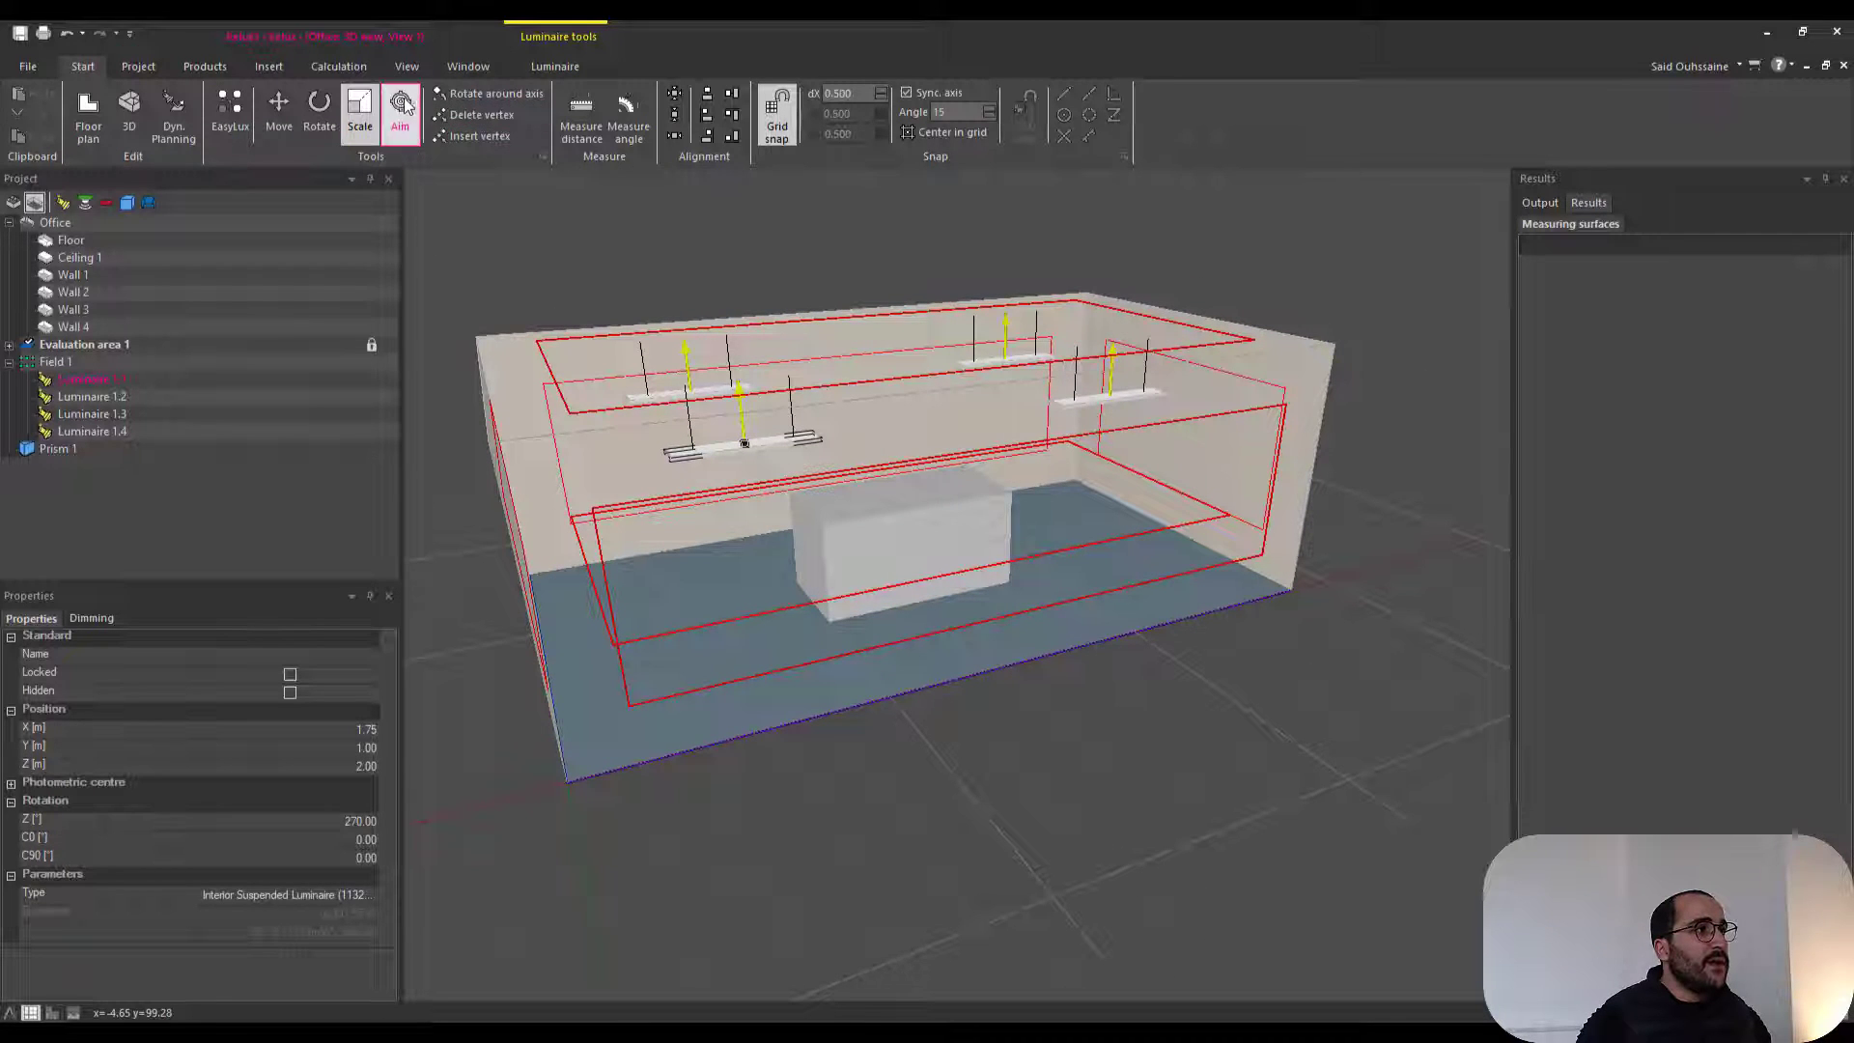
pyautogui.click(404, 109)
pyautogui.moveTo(769, 297); pyautogui.dragTo(897, 317, button='middle')
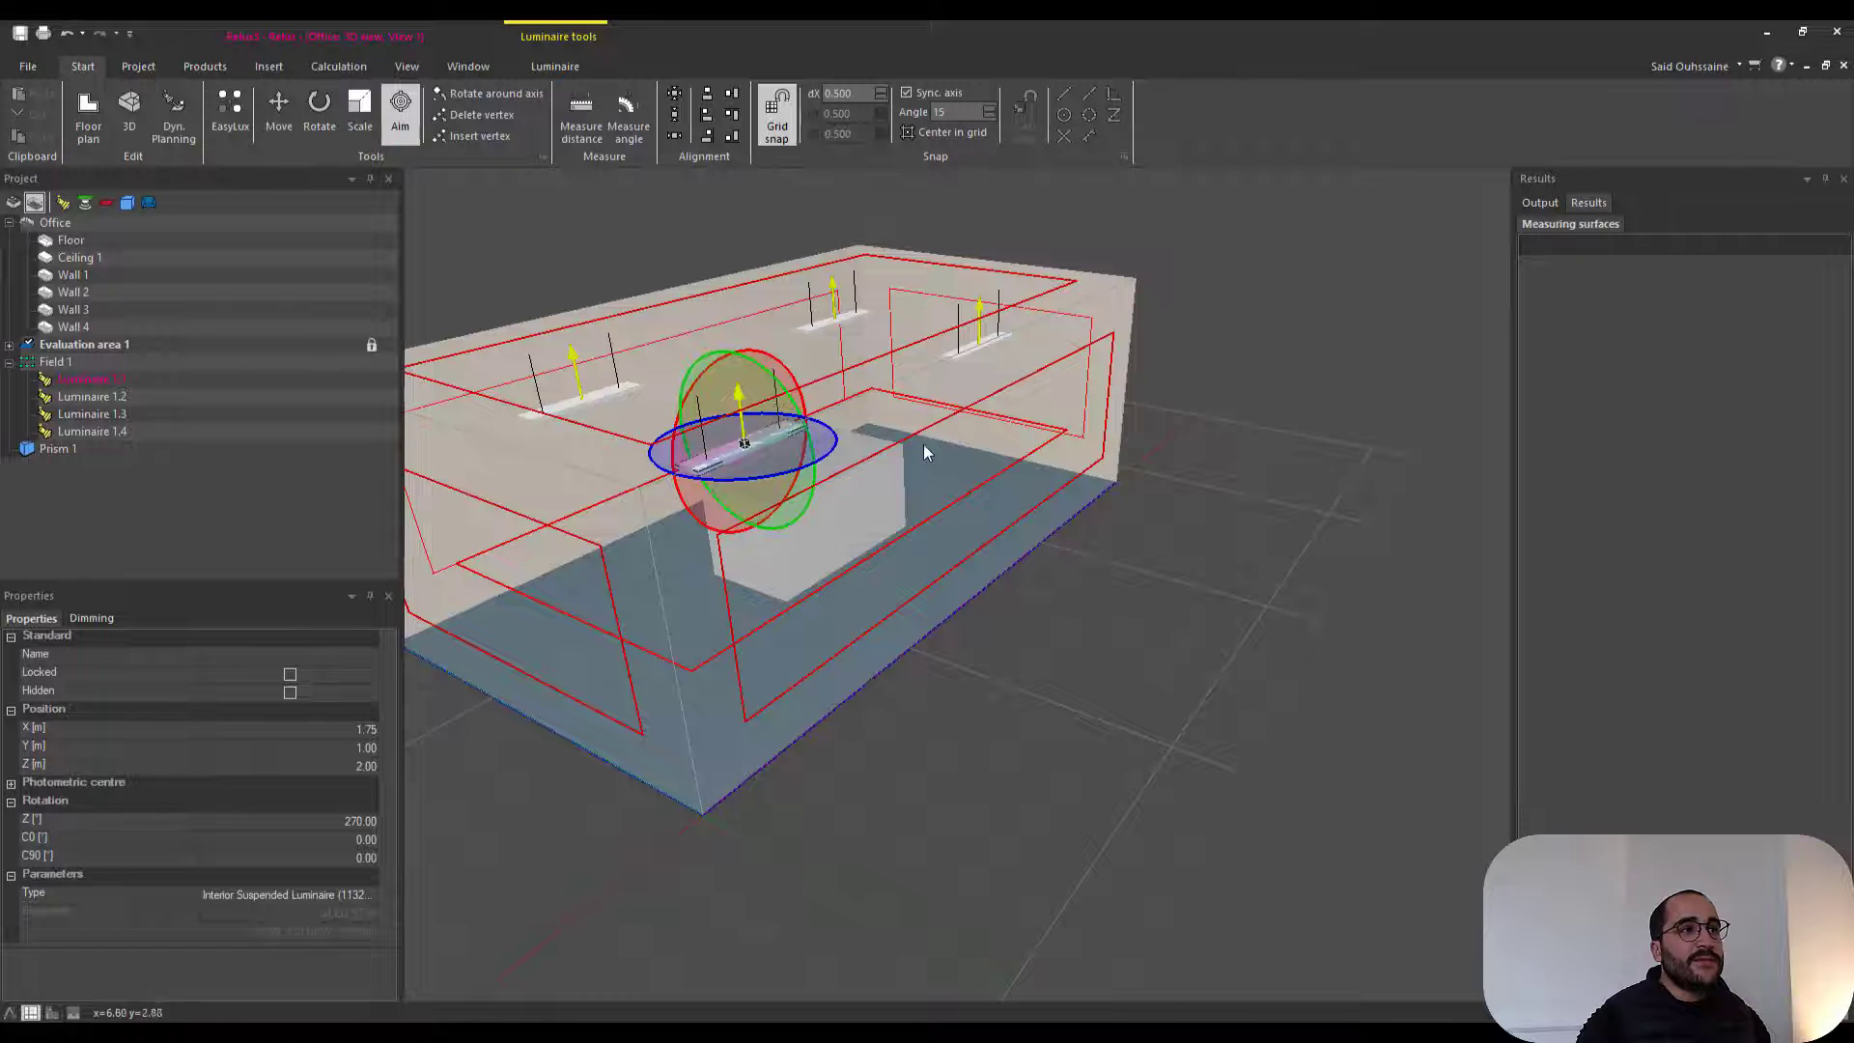
pyautogui.moveTo(925, 450); pyautogui.dragTo(880, 451, button='middle')
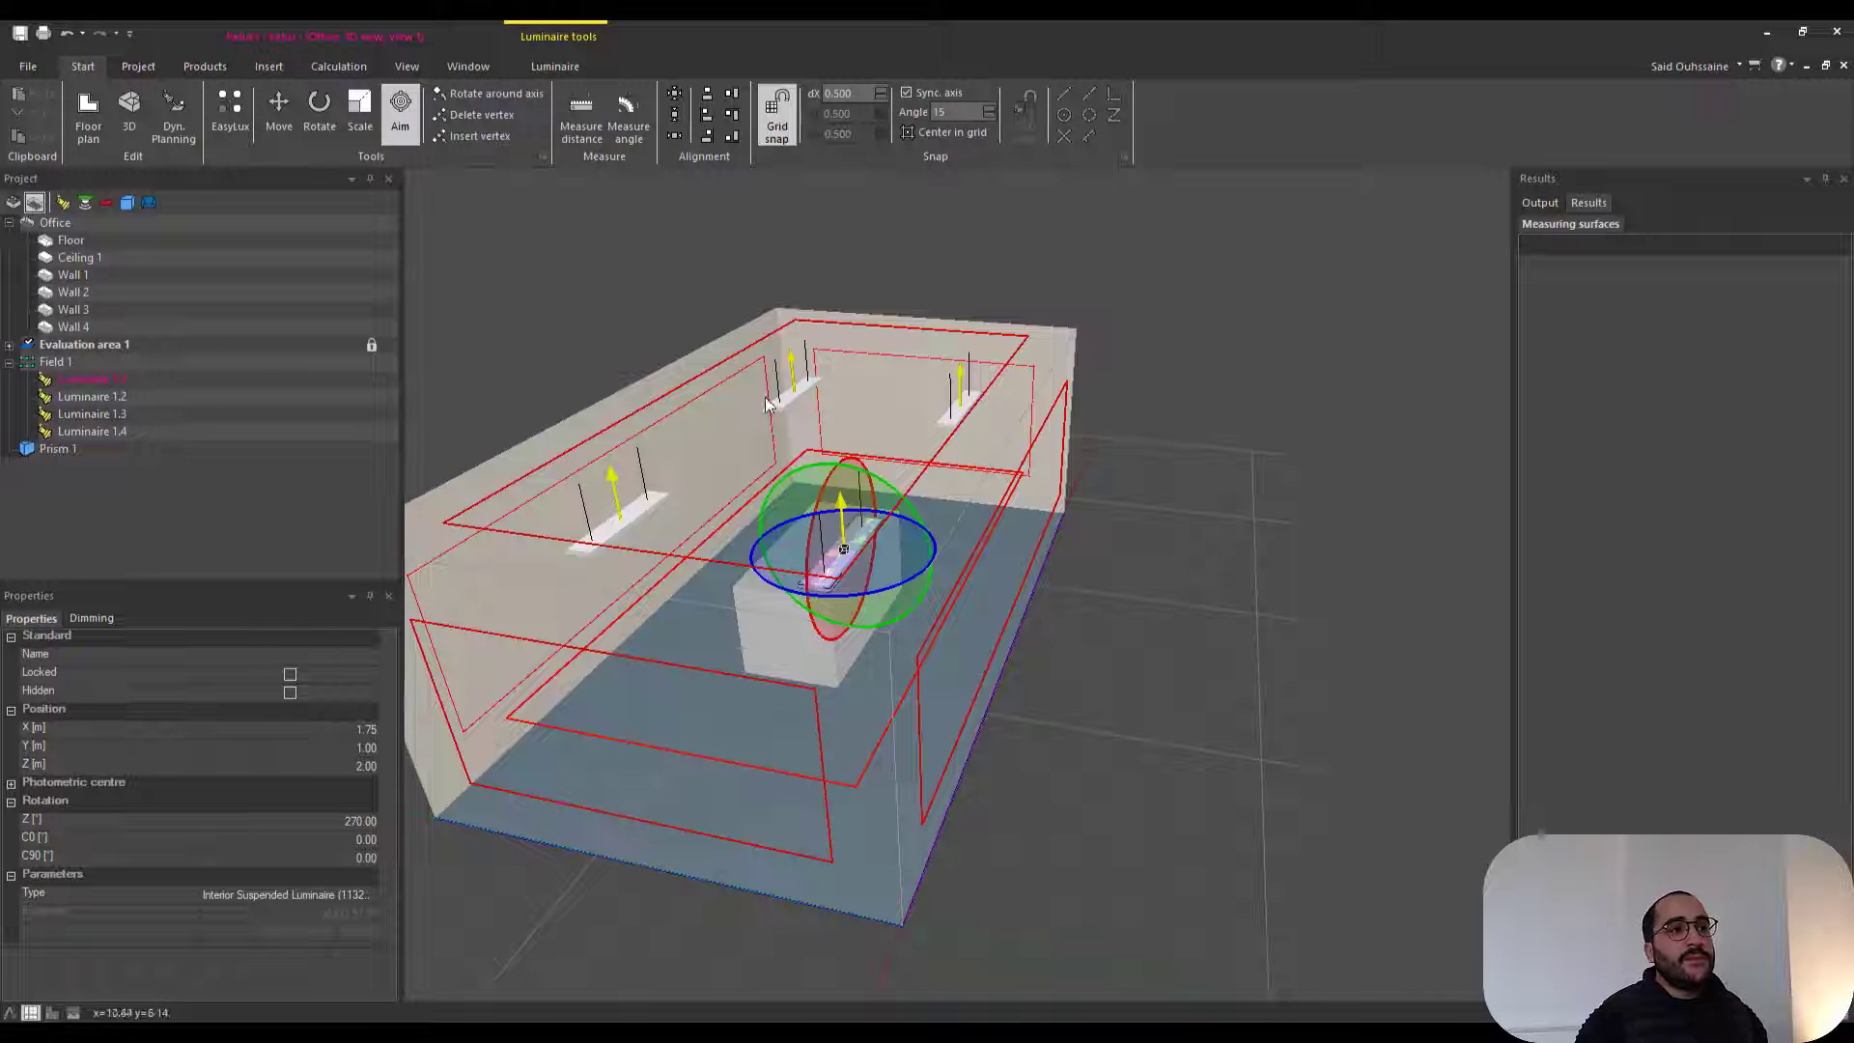
pyautogui.moveTo(767, 403)
pyautogui.mouseDown(button='middle')
pyautogui.moveTo(765, 384)
pyautogui.moveTo(736, 413)
pyautogui.mouseUp(button='middle')
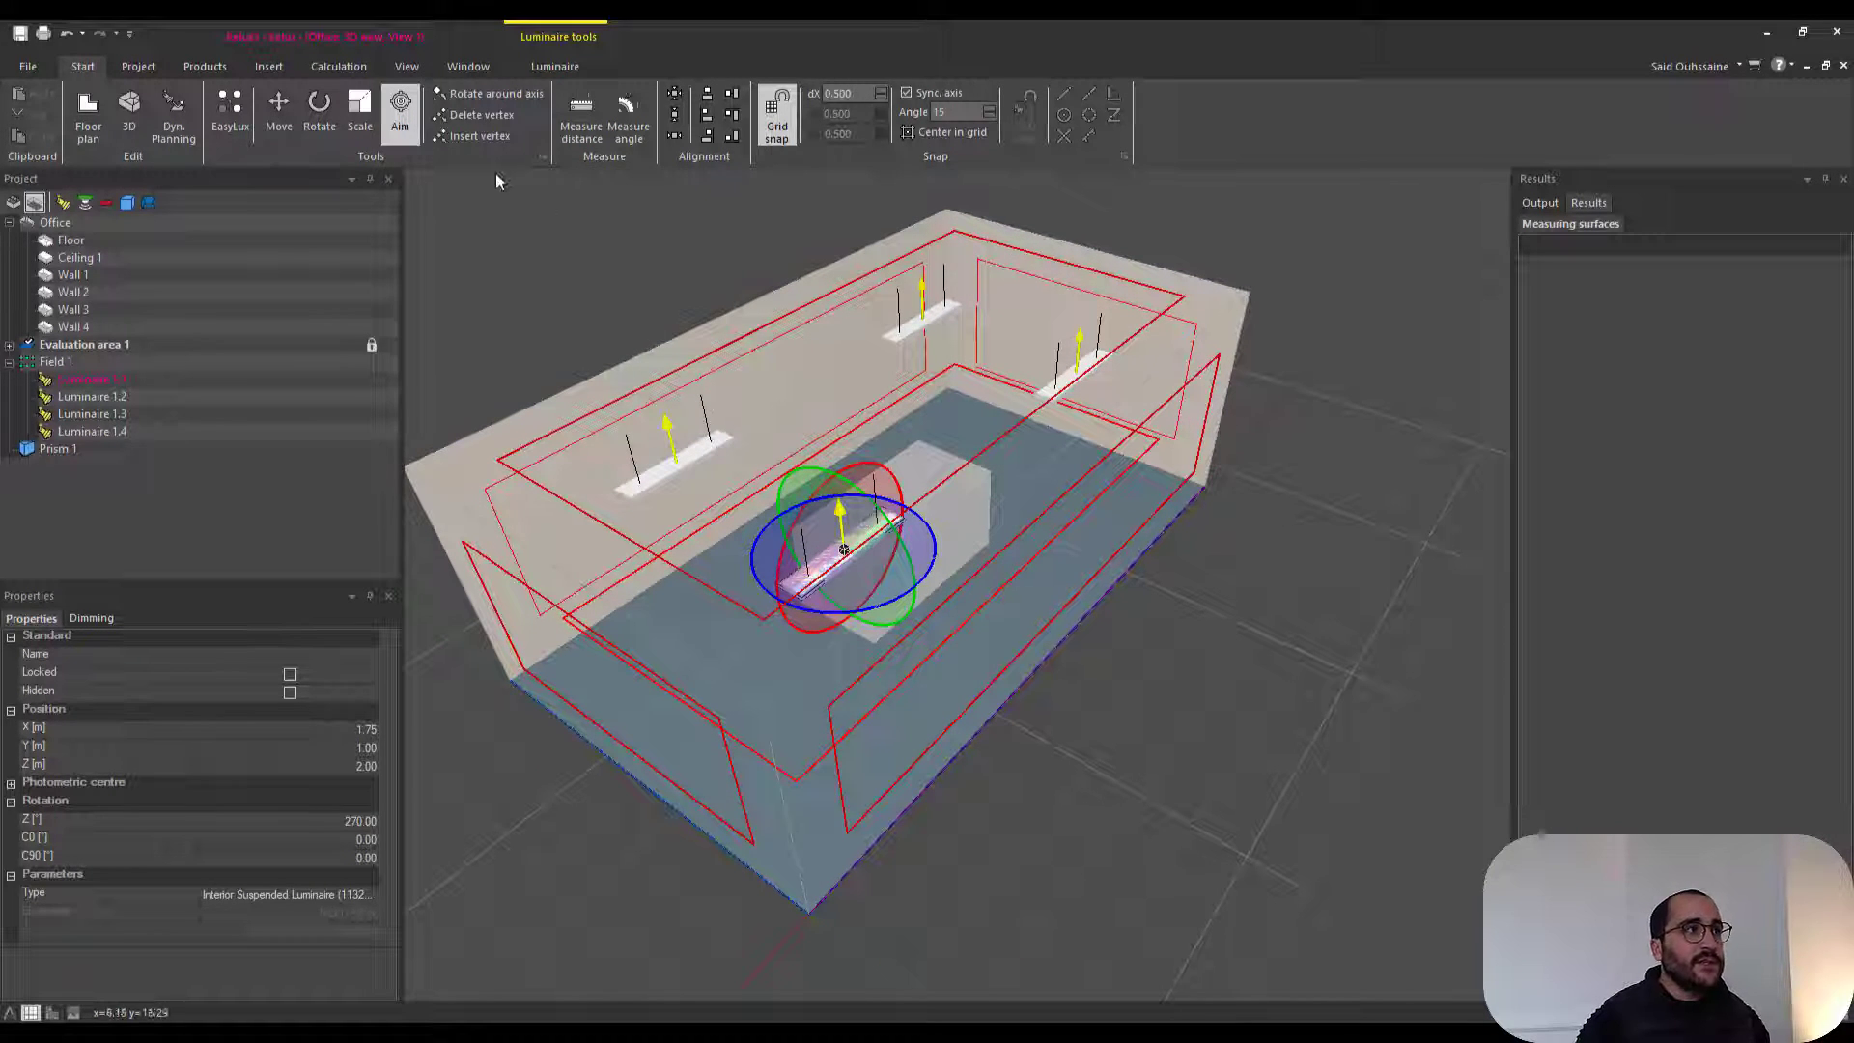
pyautogui.moveTo(937, 380); pyautogui.dragTo(906, 411, button='middle')
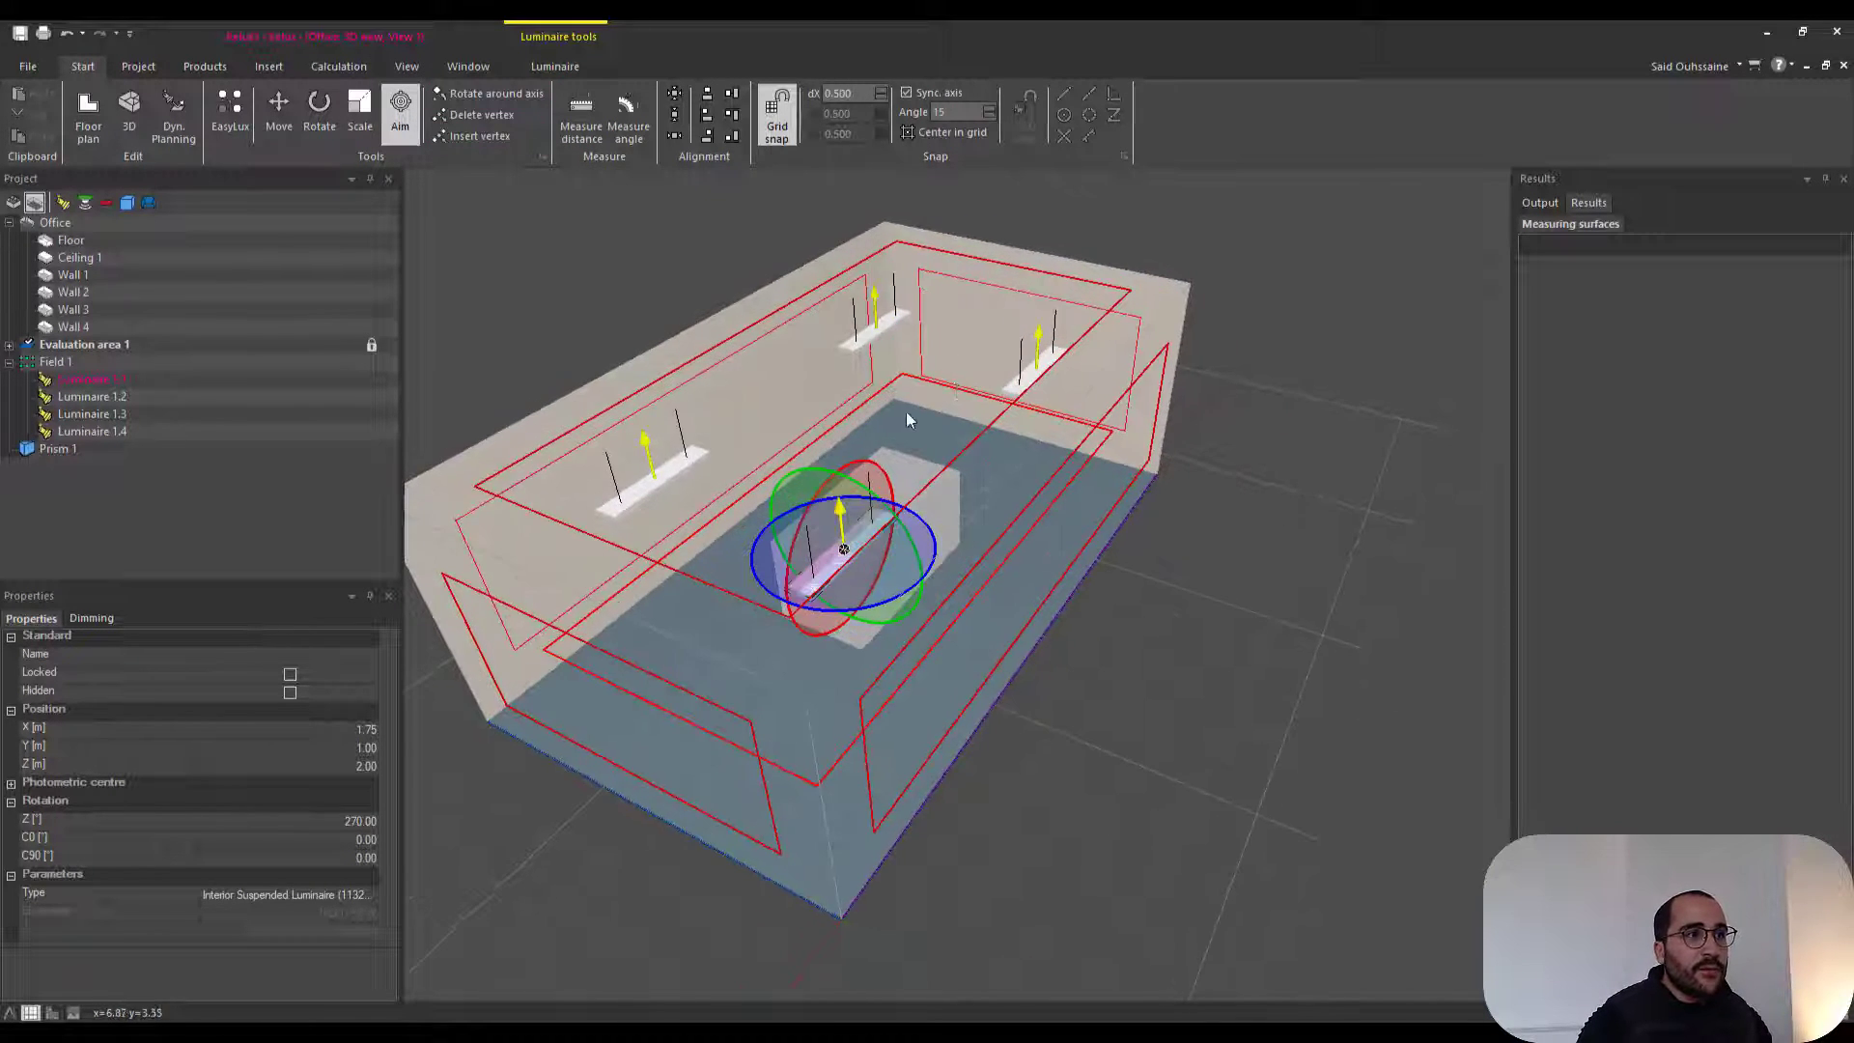
pyautogui.scroll(3, 884, 407)
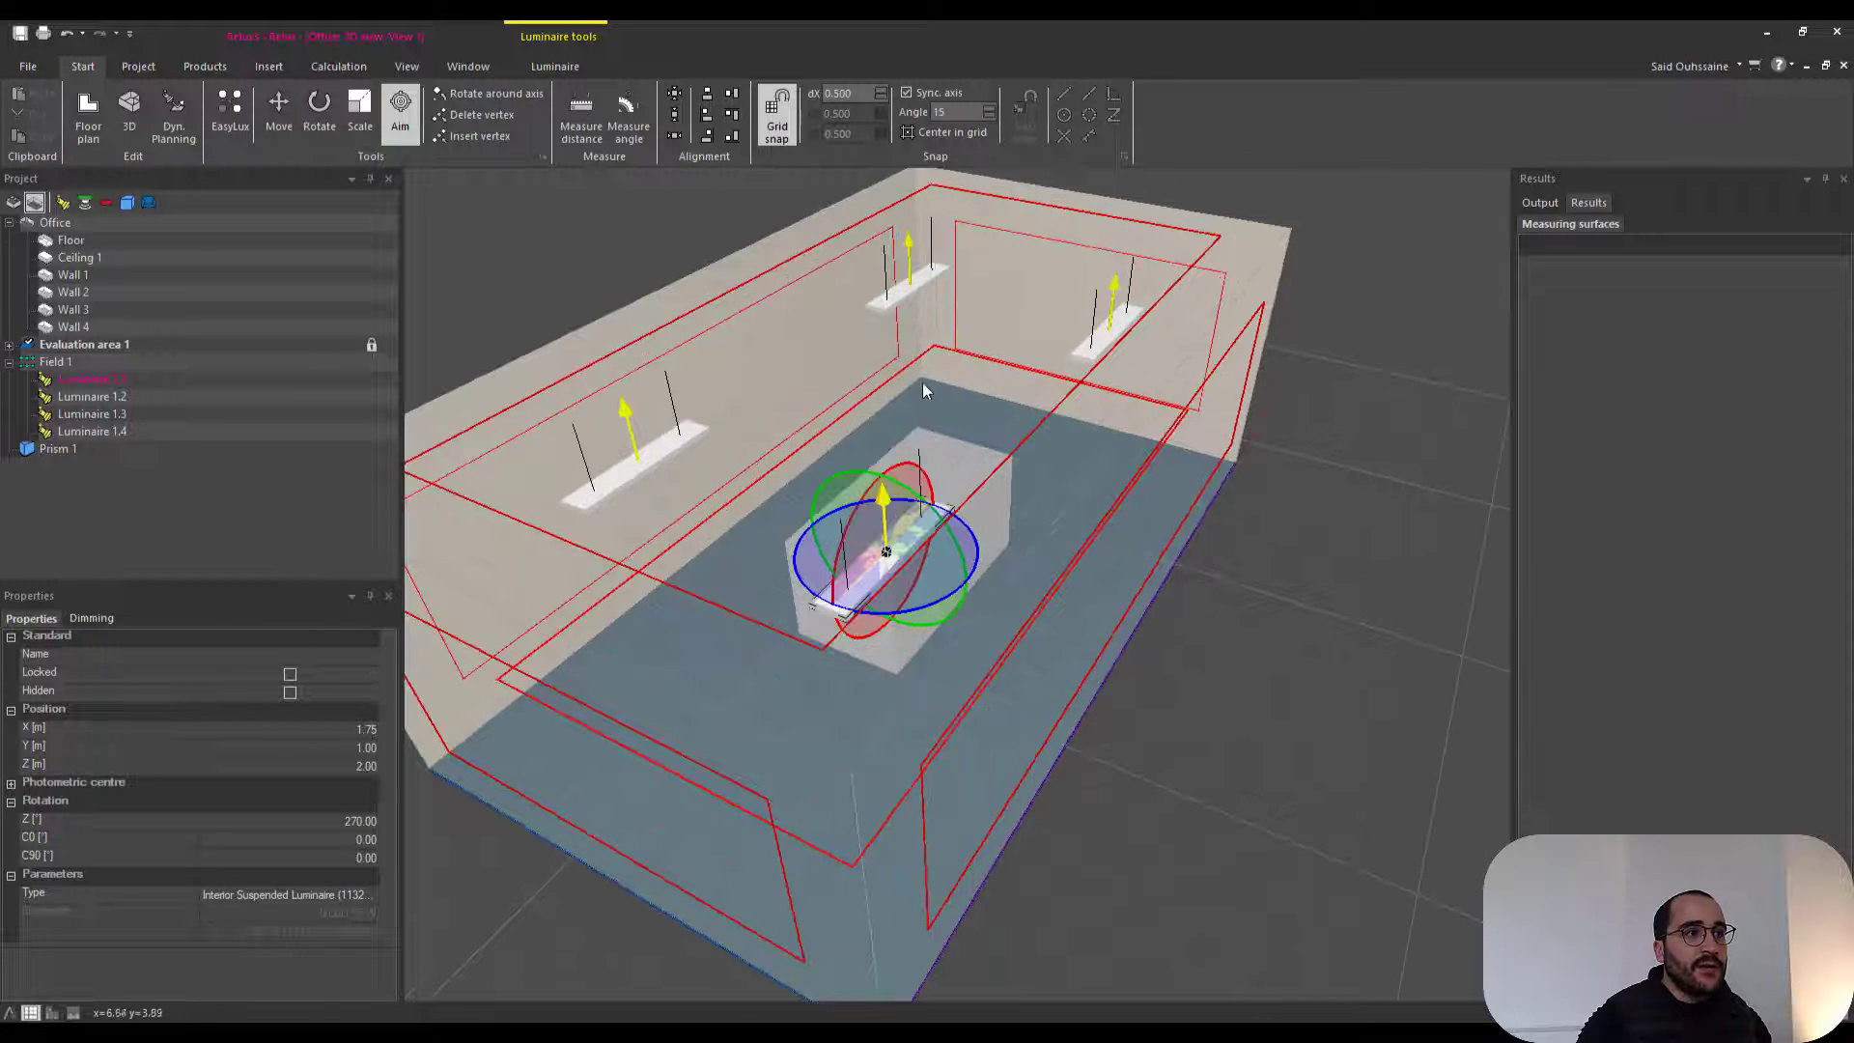
pyautogui.click(924, 382)
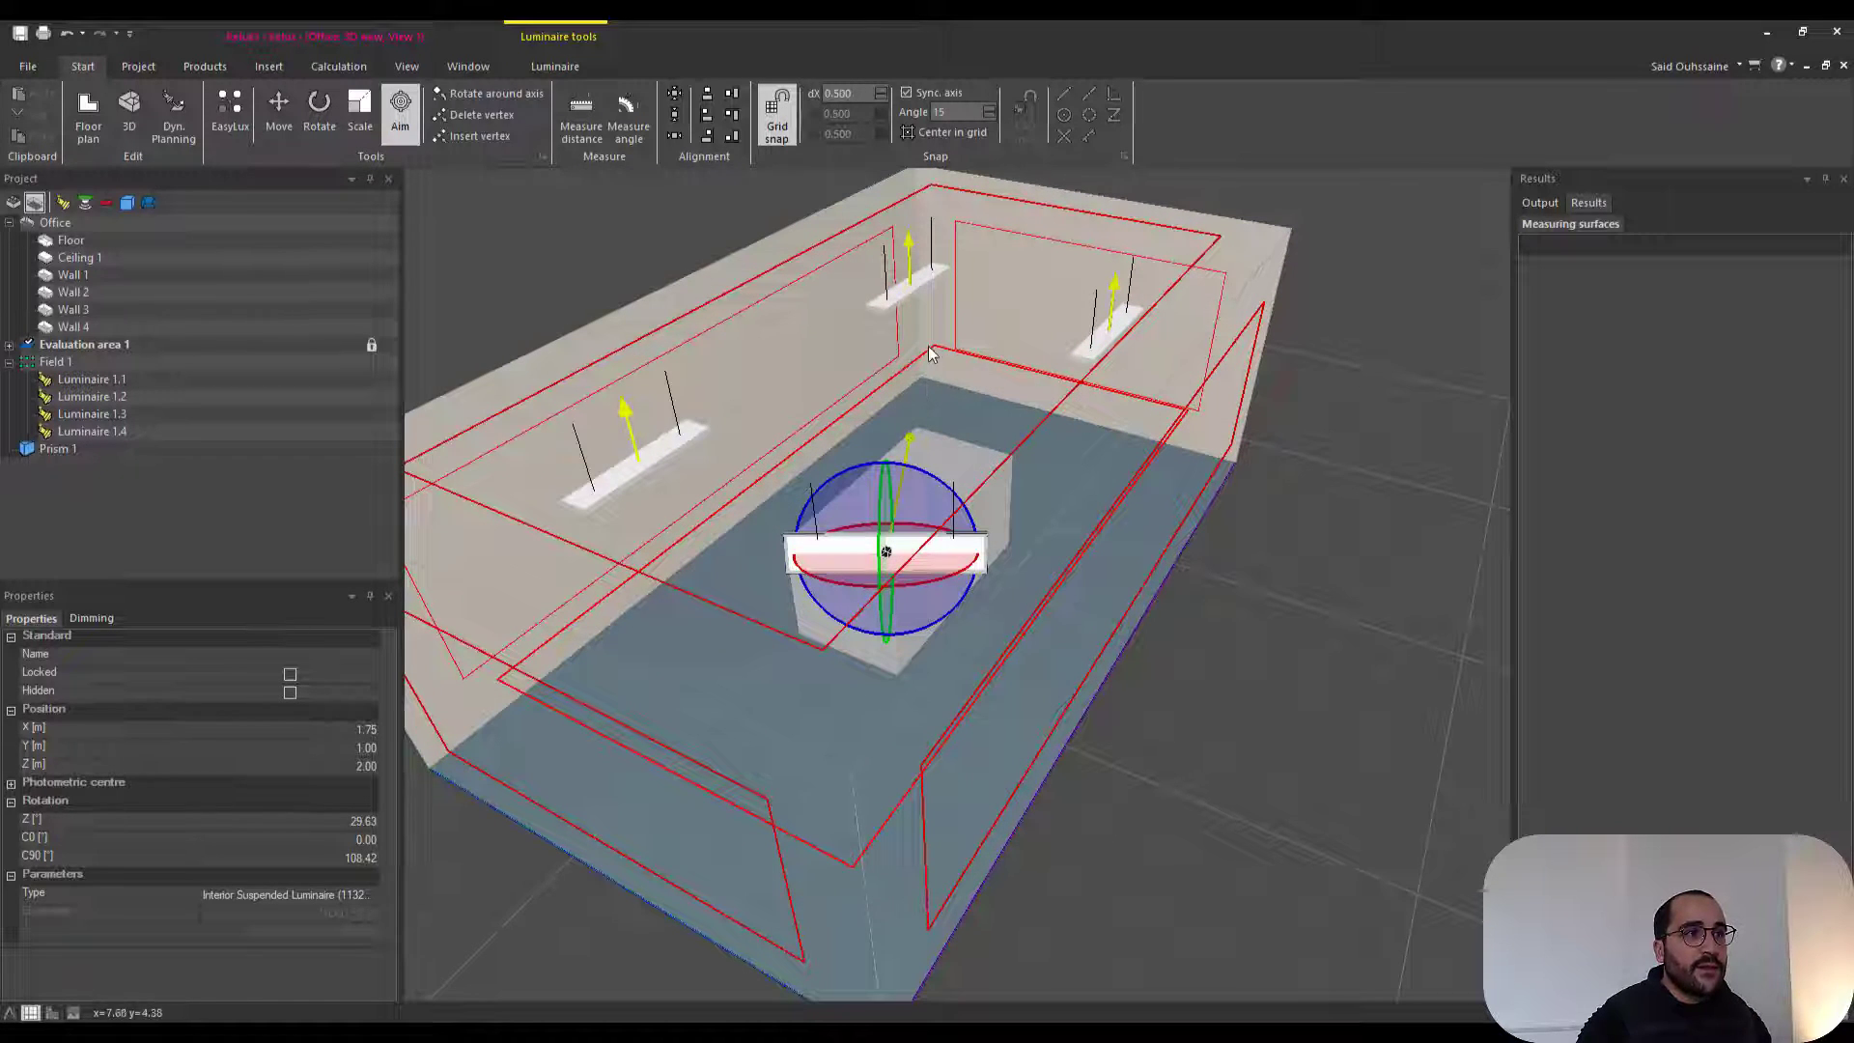
# - Re-aim Luminaire 1.1 at points on the long wall opposite it, ending at Z 76.21° and C90 106.10°
pyautogui.moveTo(929, 348); pyautogui.dragTo(954, 540, button='middle')
pyautogui.moveTo(1150, 610); pyautogui.dragTo(984, 480, button='middle')
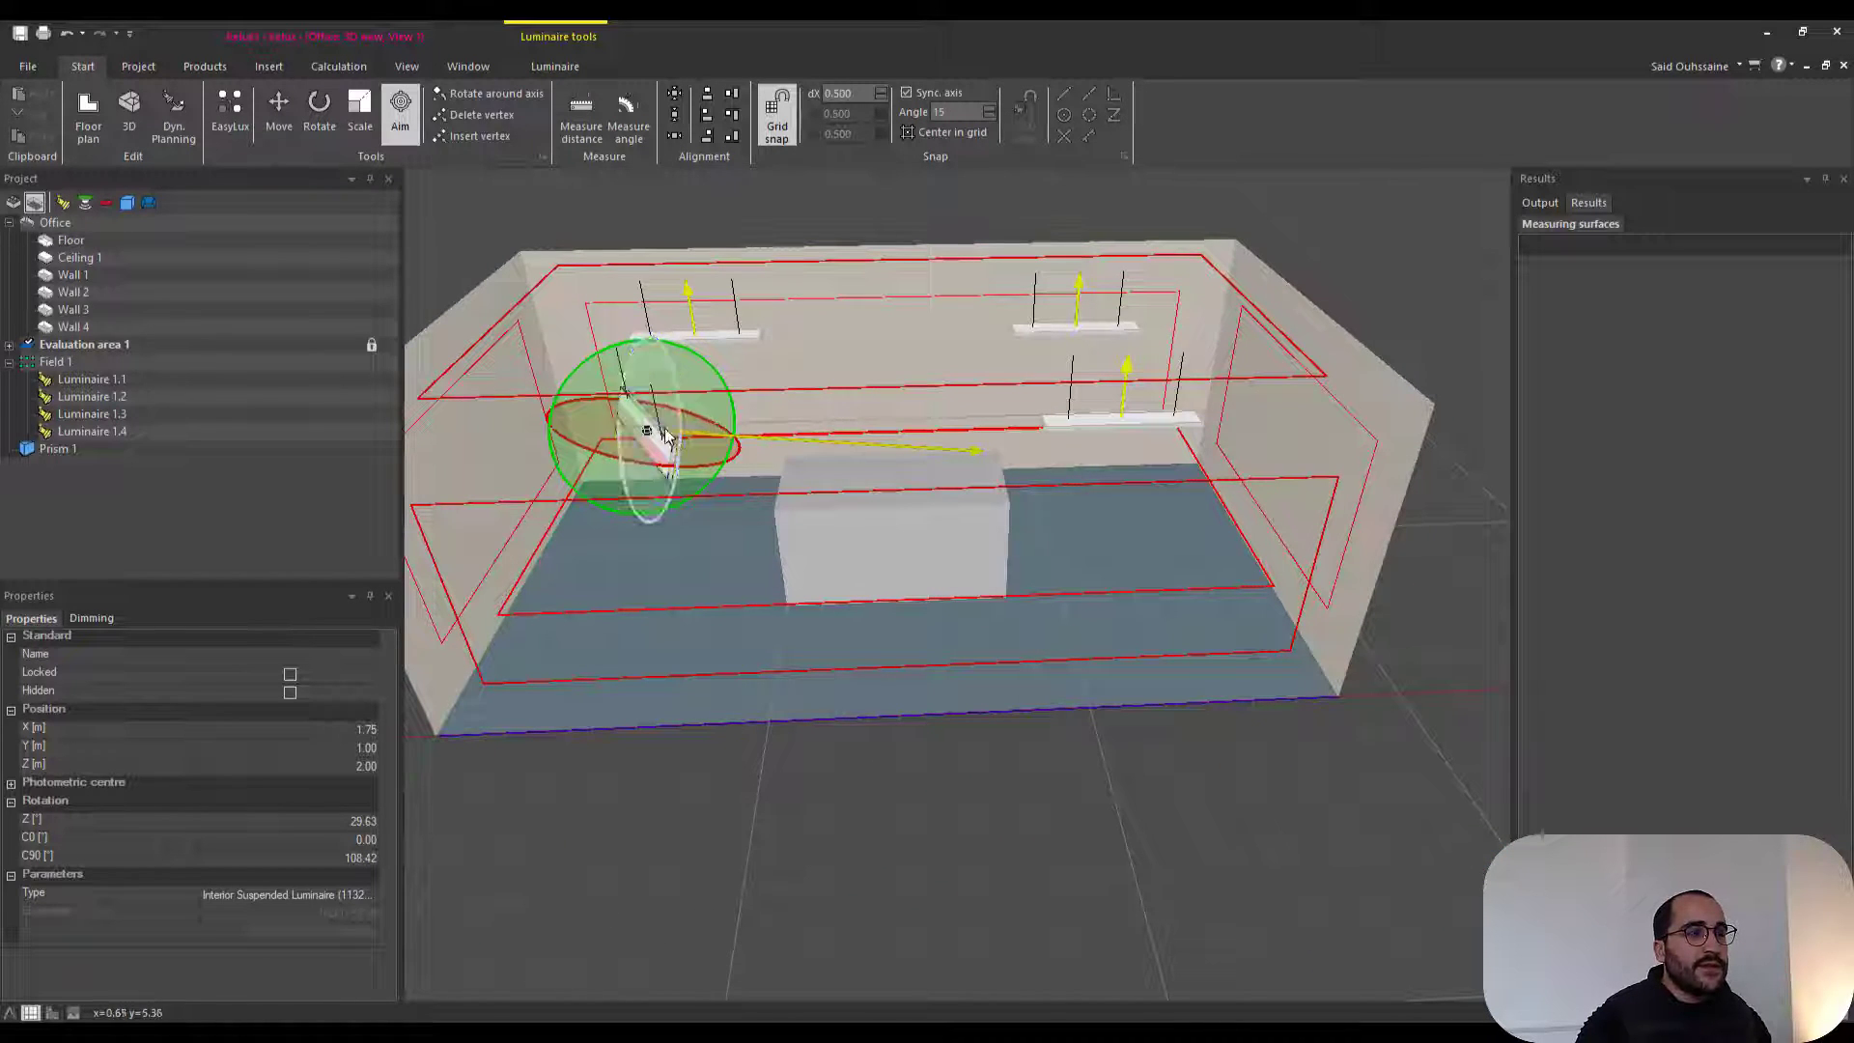
pyautogui.click(880, 370)
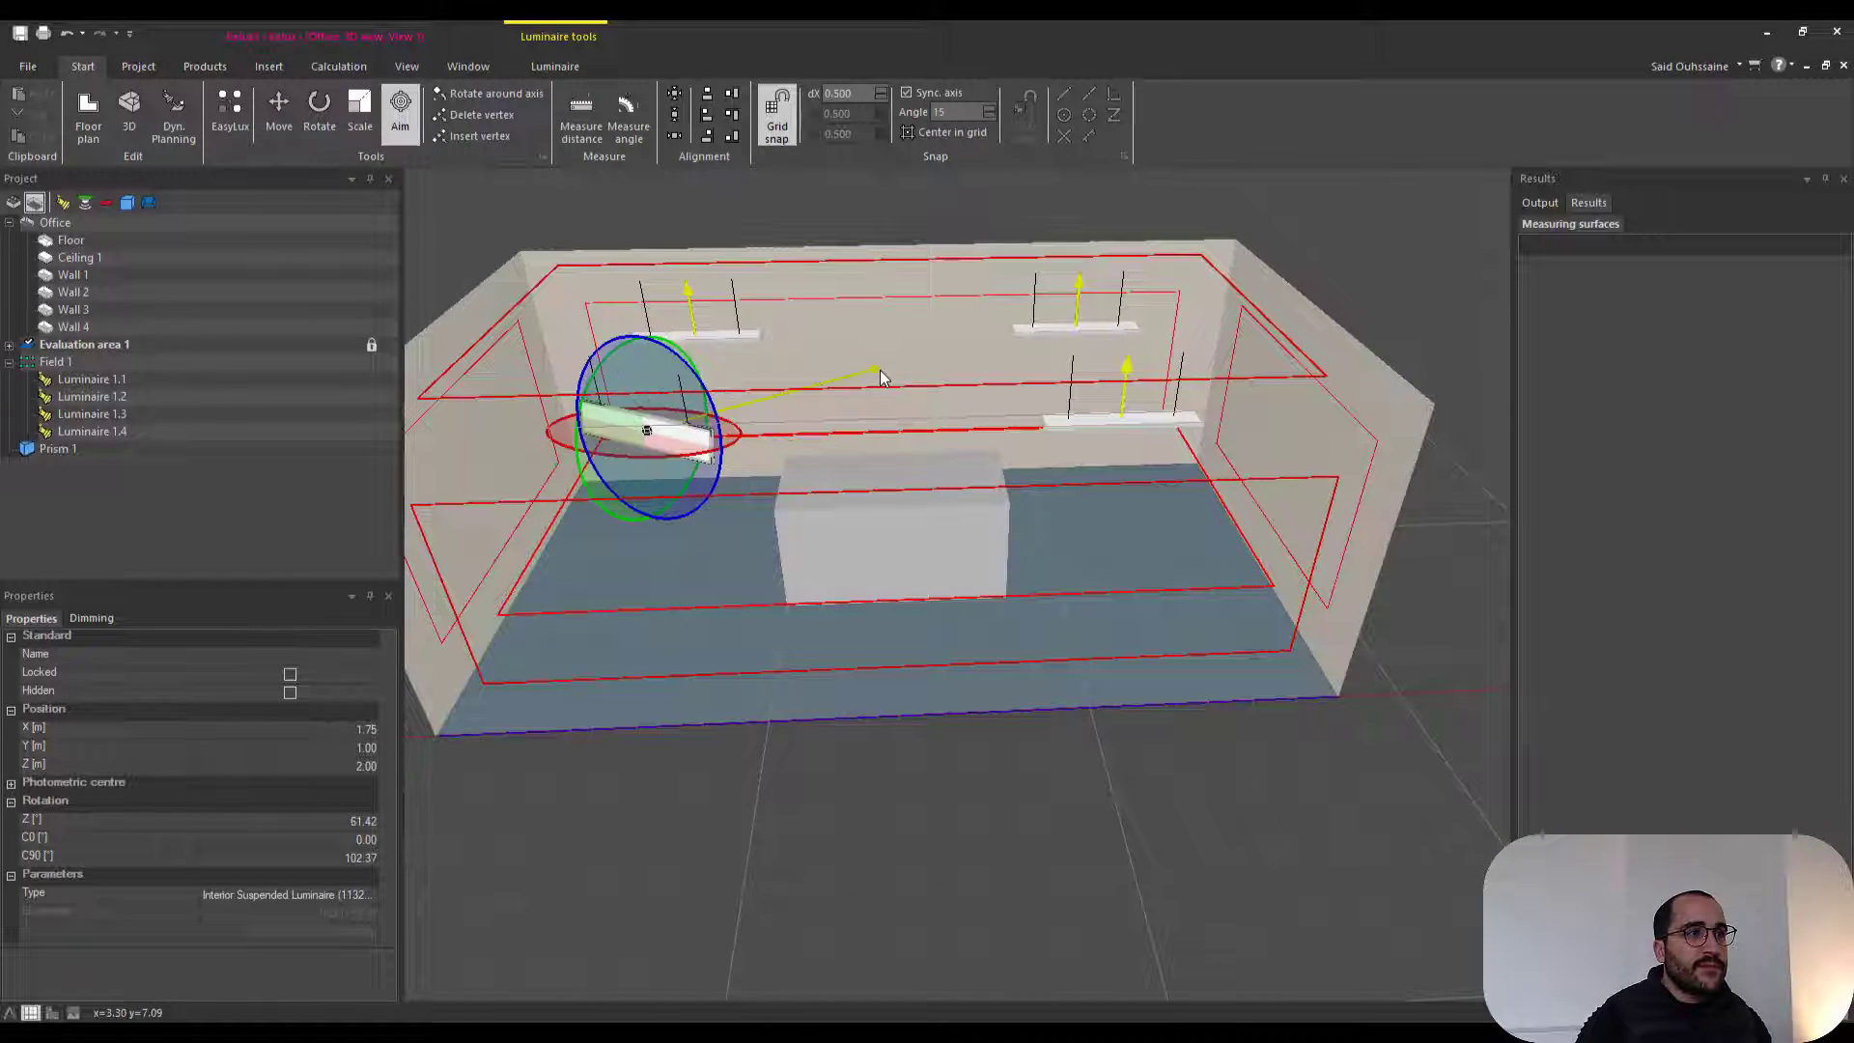
pyautogui.moveTo(890, 375); pyautogui.dragTo(877, 295, button='middle')
pyautogui.click(868, 317)
# - Try rotating Luminaire 1.1 about its aiming direction with Rotate around axis, and cancel the rotation
pyautogui.scroll(-2, 862, 381)
pyautogui.moveTo(861, 380); pyautogui.dragTo(803, 394, button='middle')
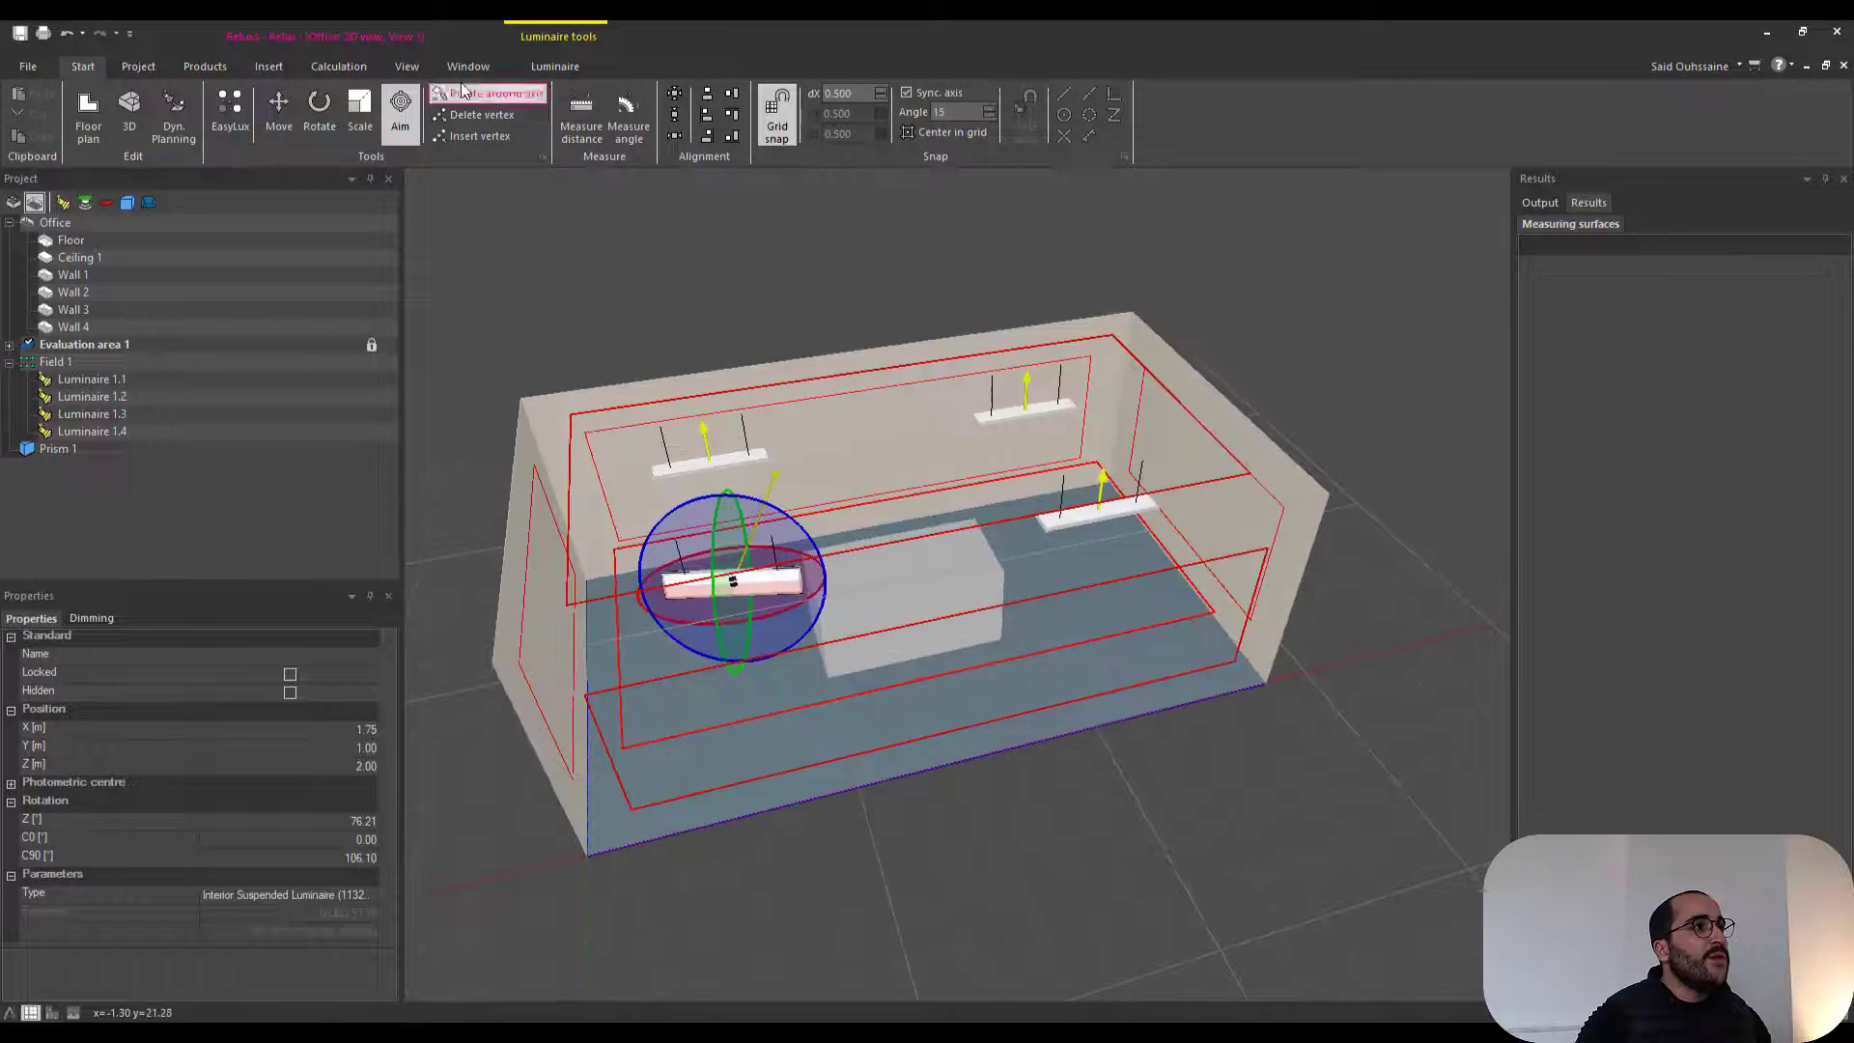
pyautogui.click(491, 95)
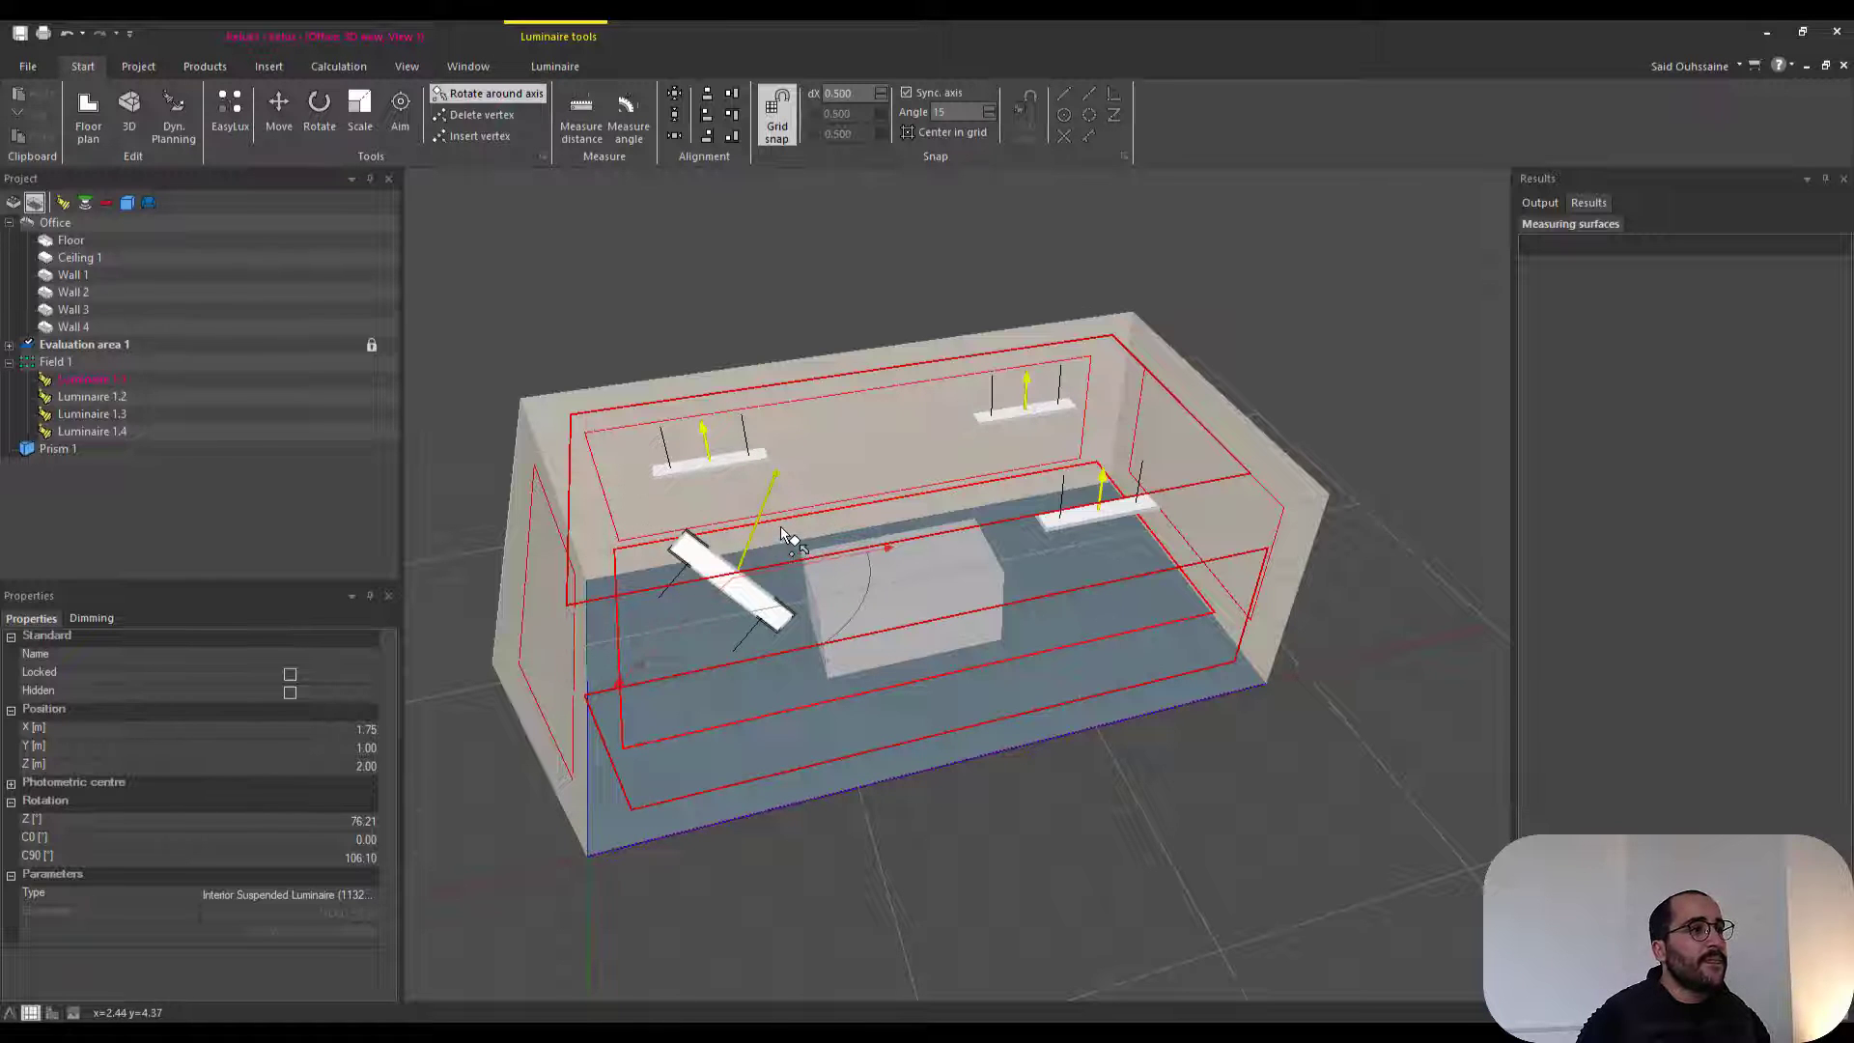
pyautogui.press('Escape')
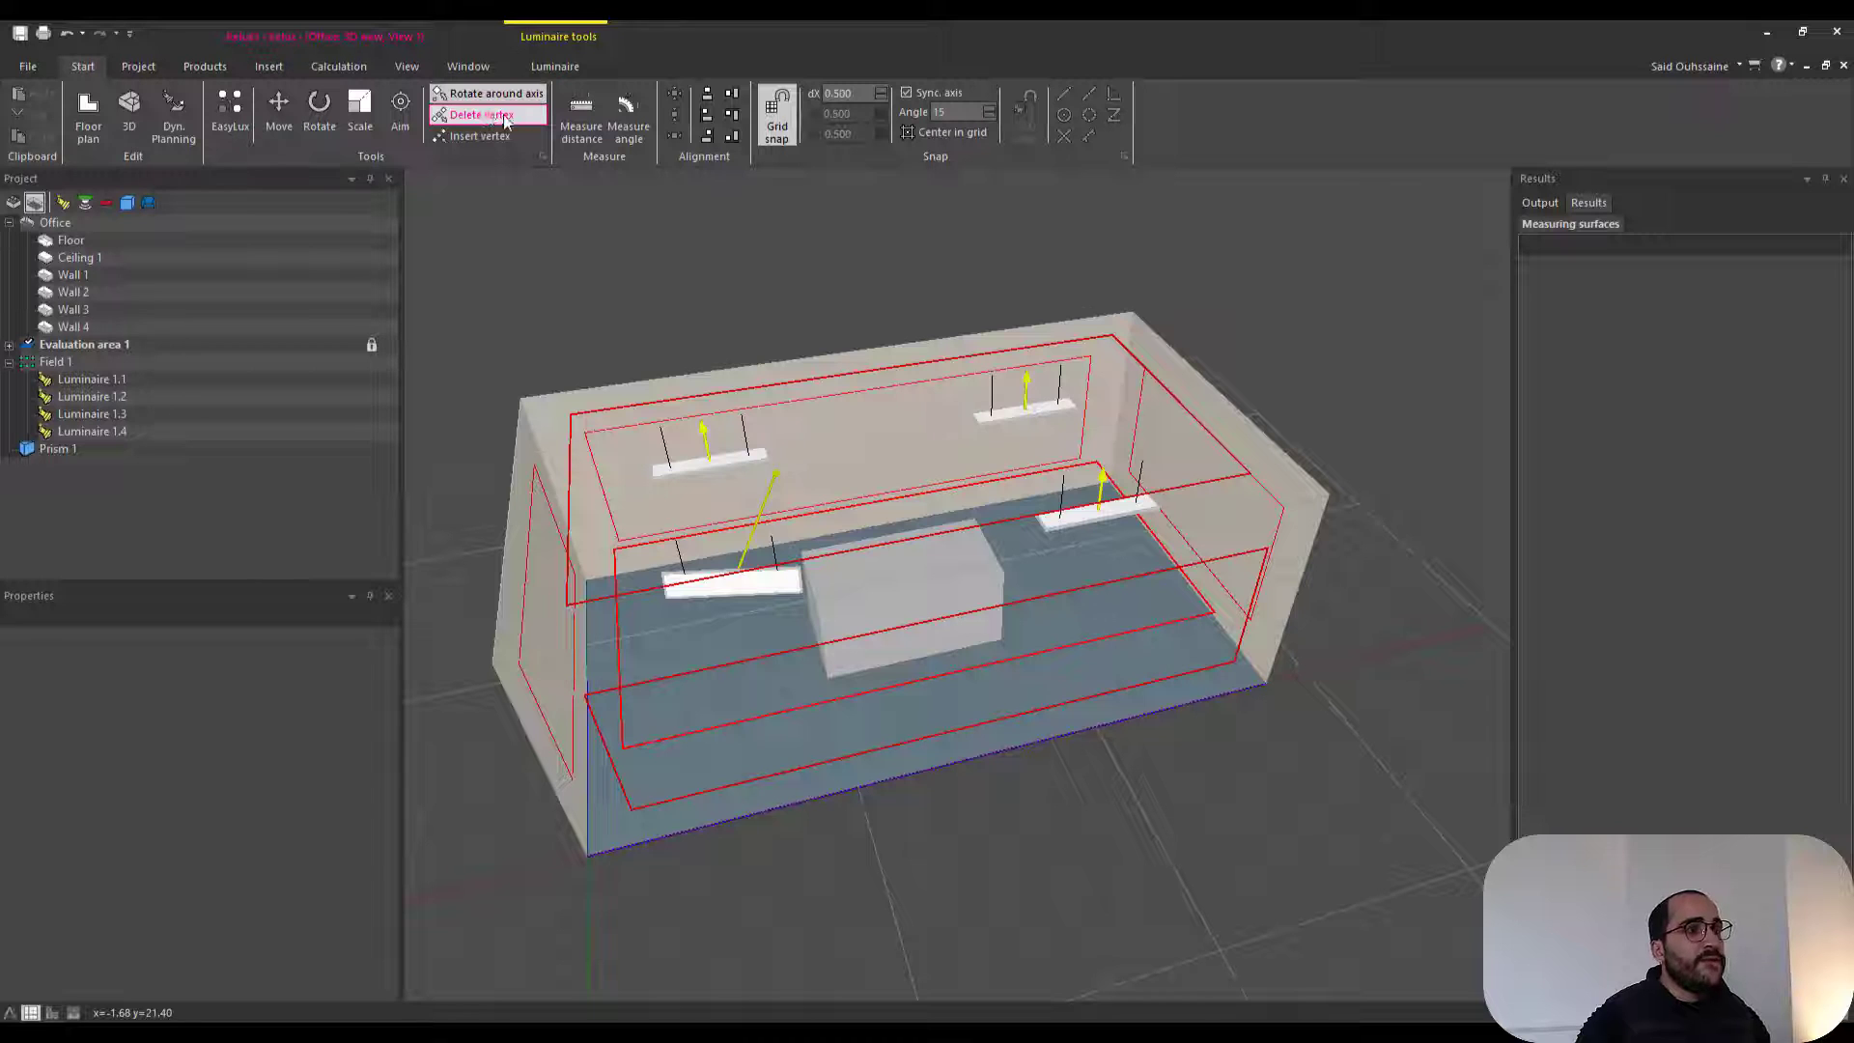
# - Delete the prism's corner vertex nearest Luminaire 1.1 in the floor plan
pyautogui.moveTo(817, 420); pyautogui.dragTo(814, 433, button='middle')
pyautogui.hotkey('ctrl', 'Tab')
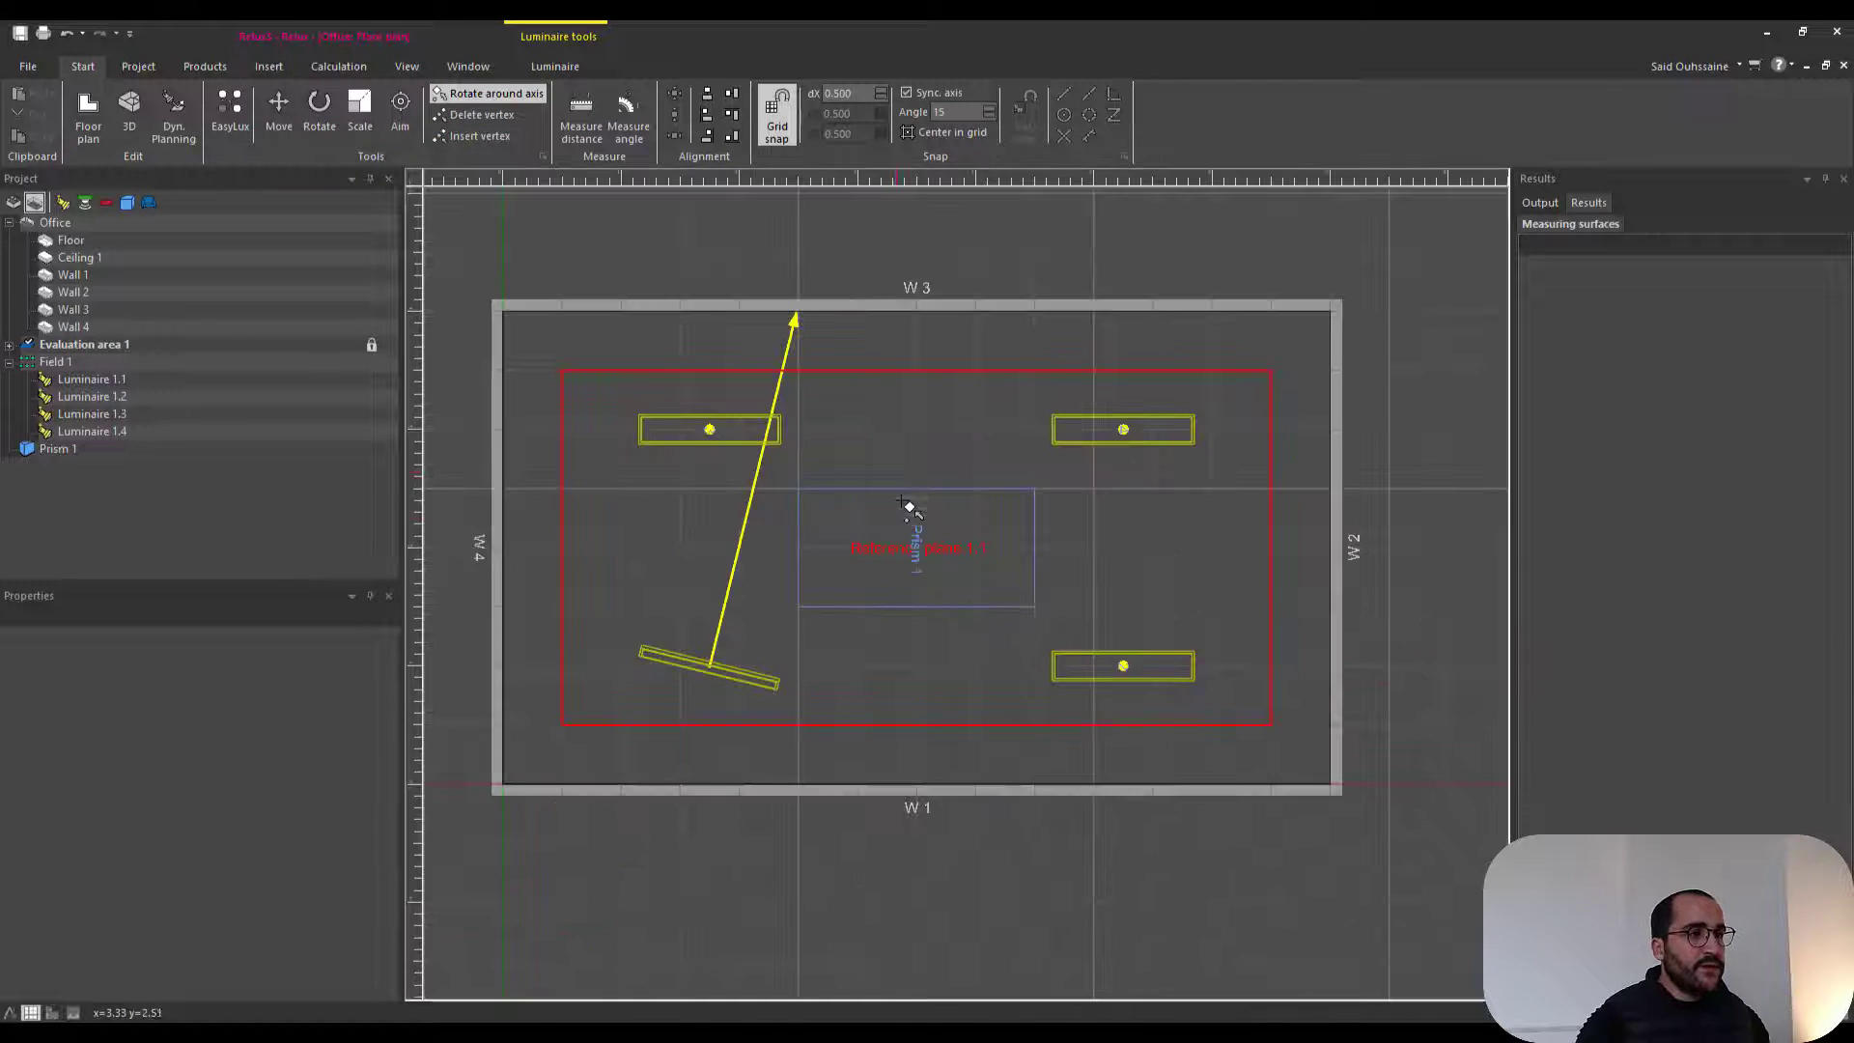
pyautogui.moveTo(887, 516); pyautogui.dragTo(925, 514, button='middle')
pyautogui.click(482, 114)
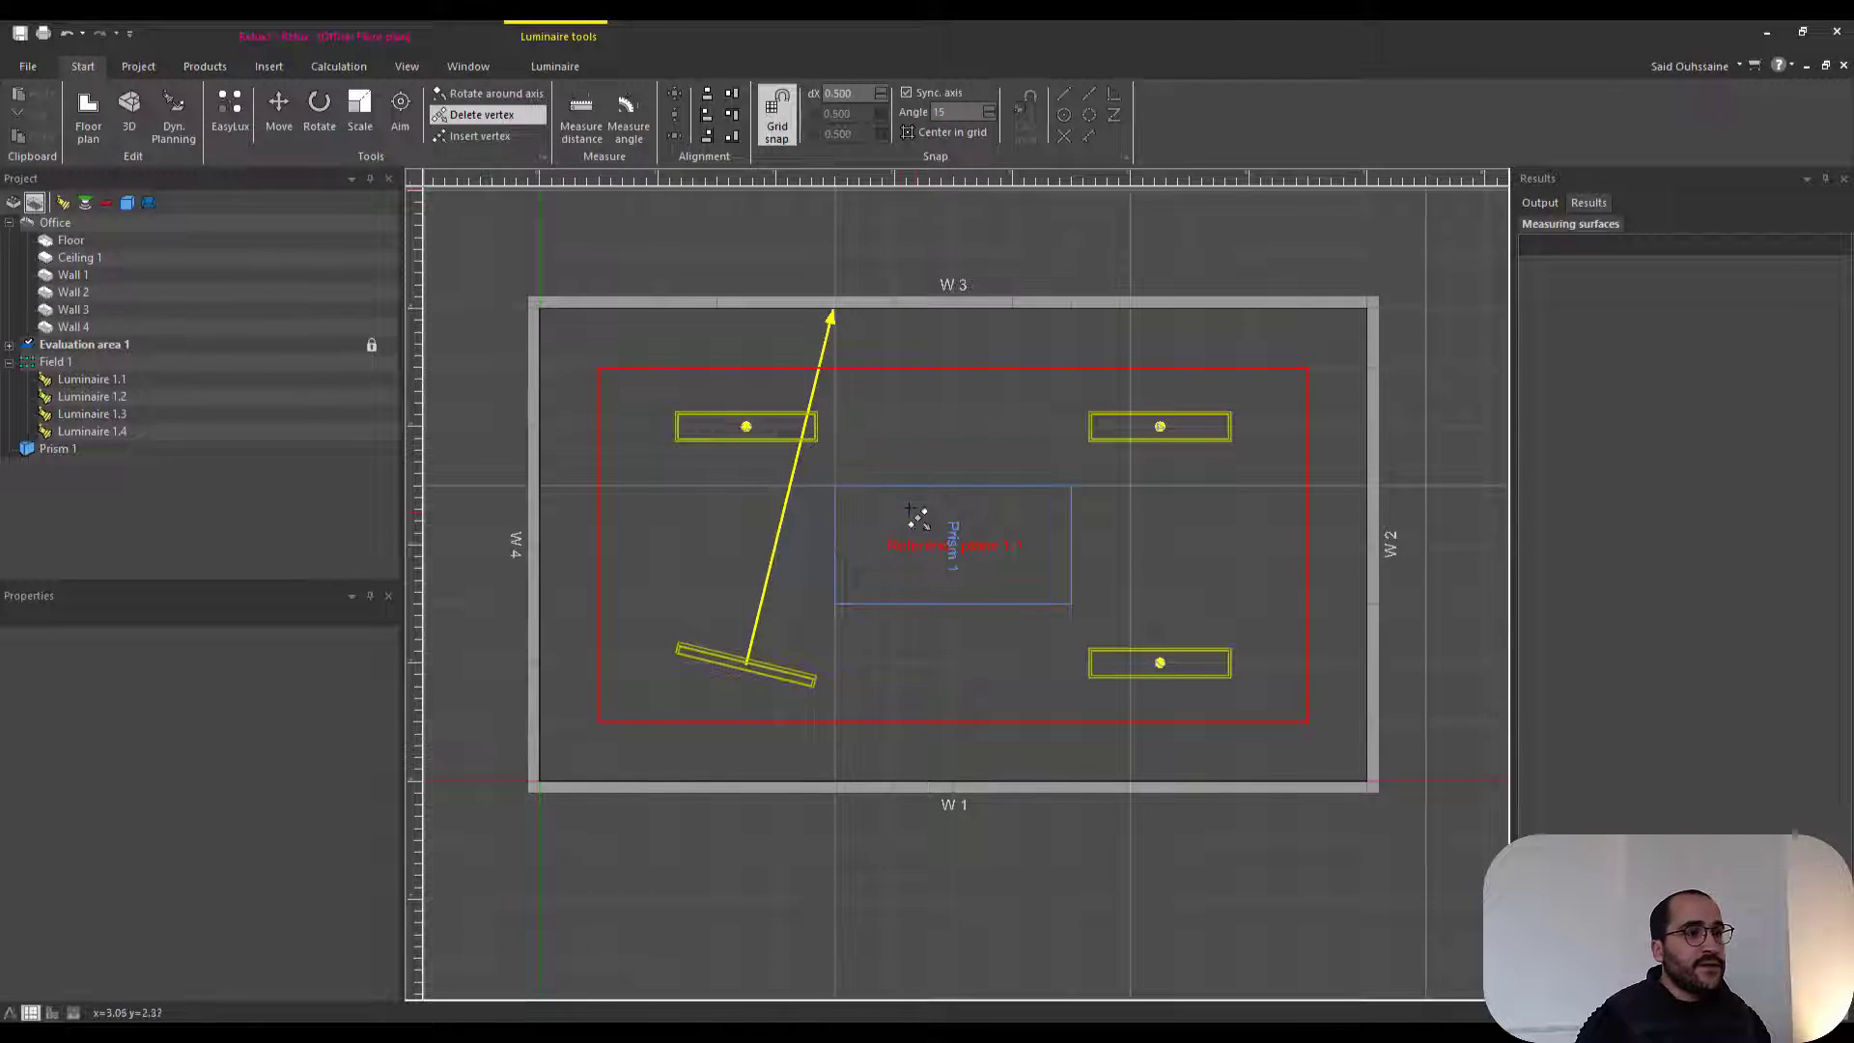
pyautogui.scroll(3, 956, 497)
pyautogui.moveTo(873, 456); pyautogui.dragTo(863, 484, button='middle')
pyautogui.click(801, 572)
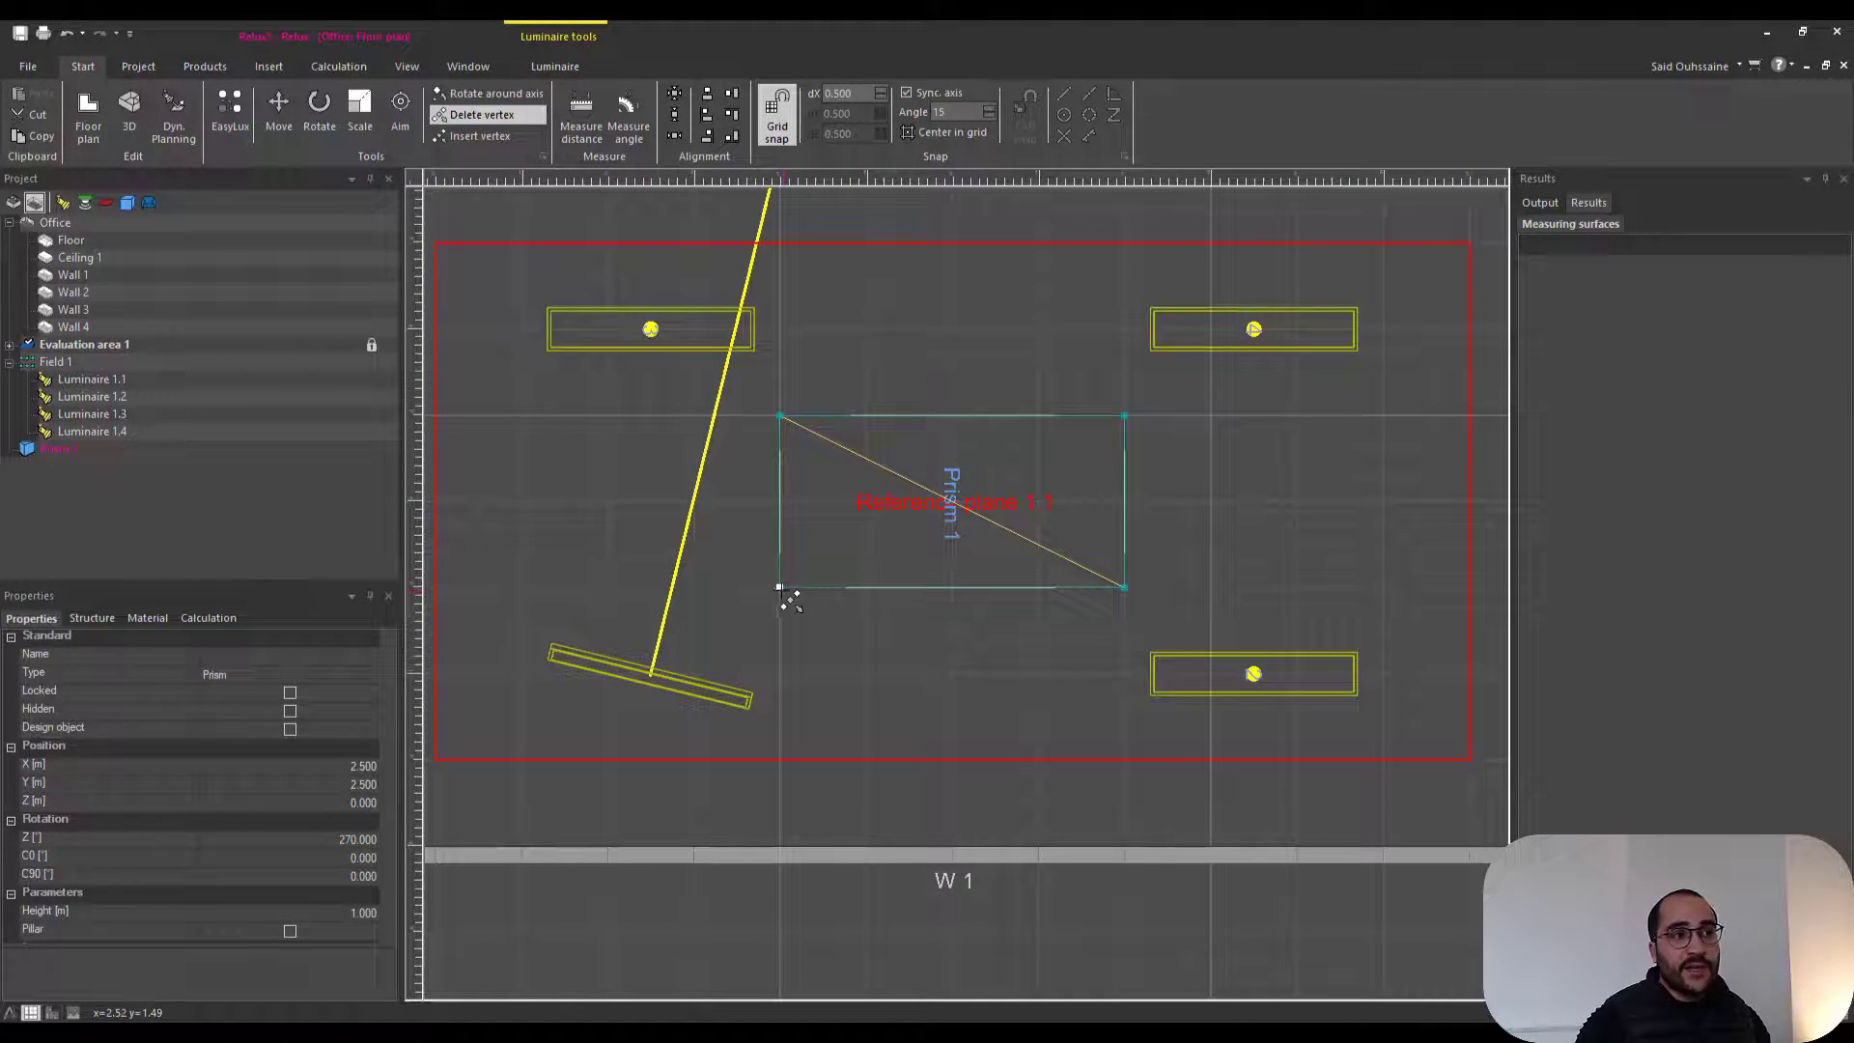
pyautogui.click(780, 588)
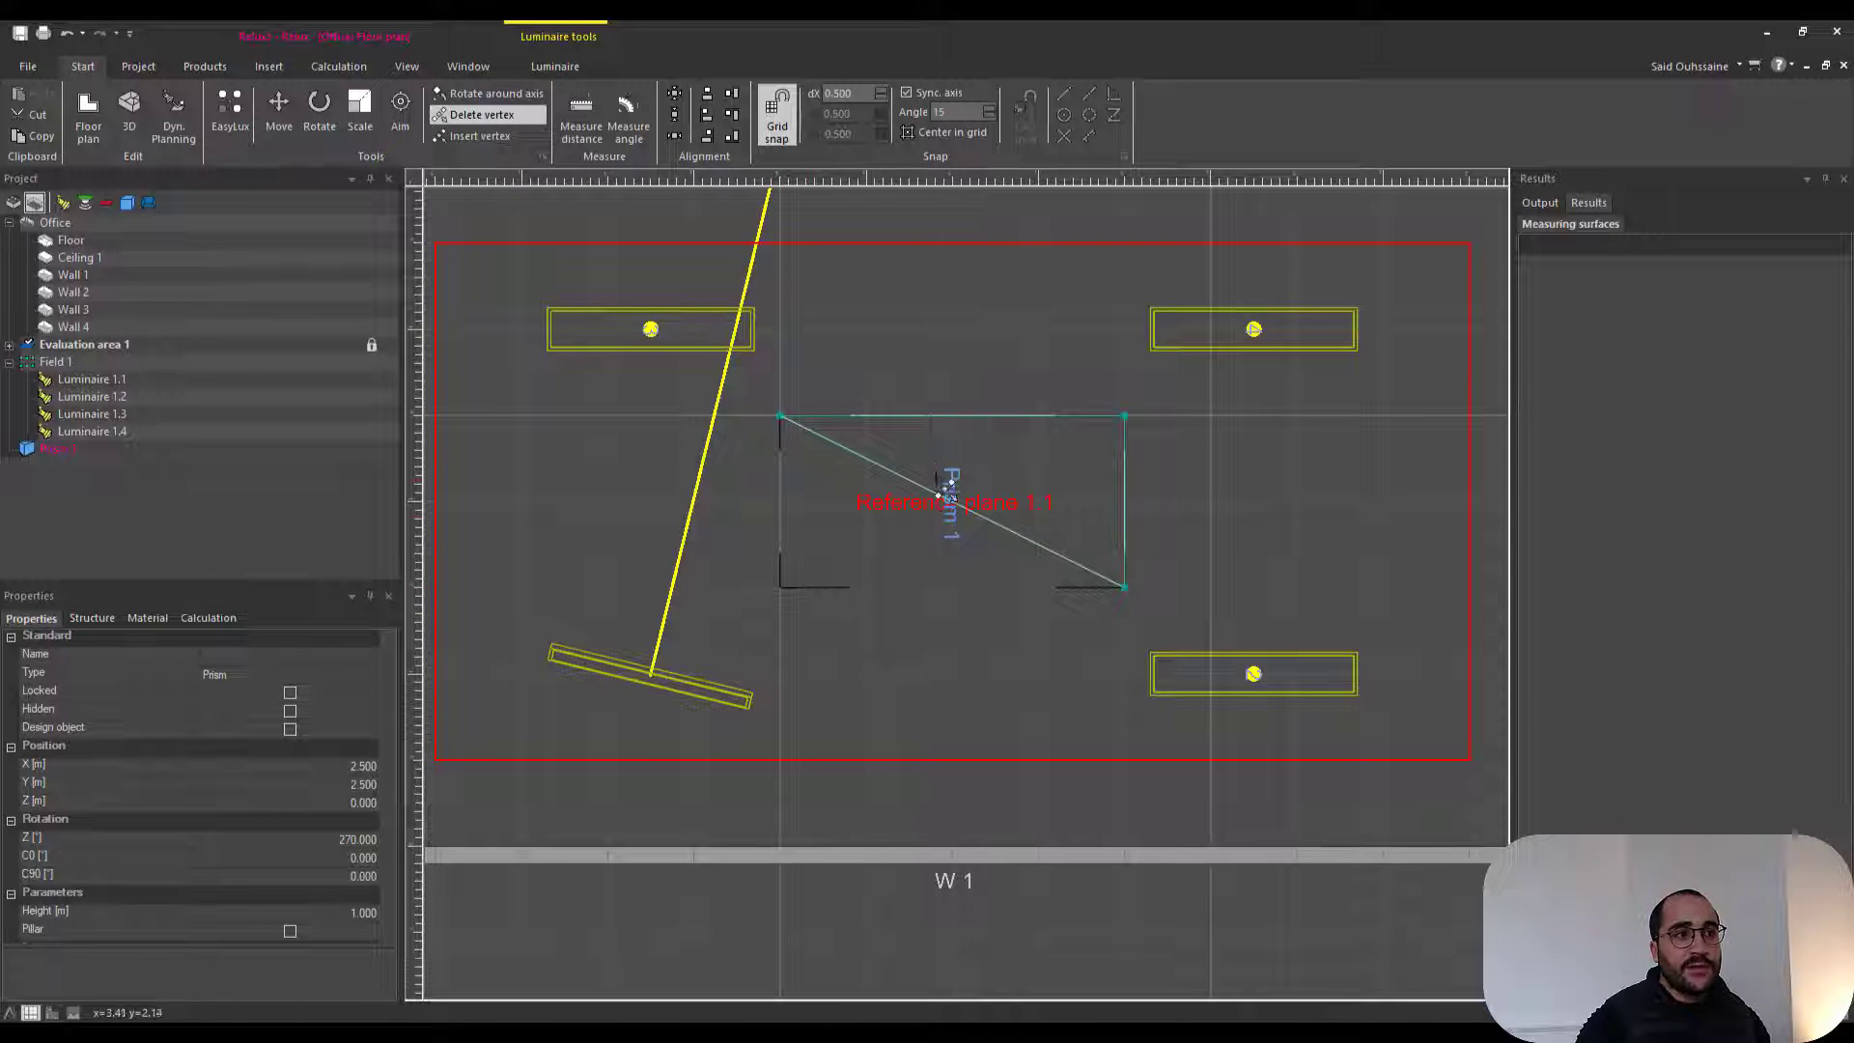
# - Examine the prism's changed shape in the 3D view
pyautogui.moveTo(930, 470); pyautogui.dragTo(1072, 599, button='middle')
pyautogui.click(933, 504)
pyautogui.hotkey('ctrl', 'Tab')
pyautogui.scroll(-3, 958, 548)
pyautogui.scroll(4, 915, 576)
pyautogui.moveTo(925, 549); pyautogui.dragTo(851, 559, button='middle')
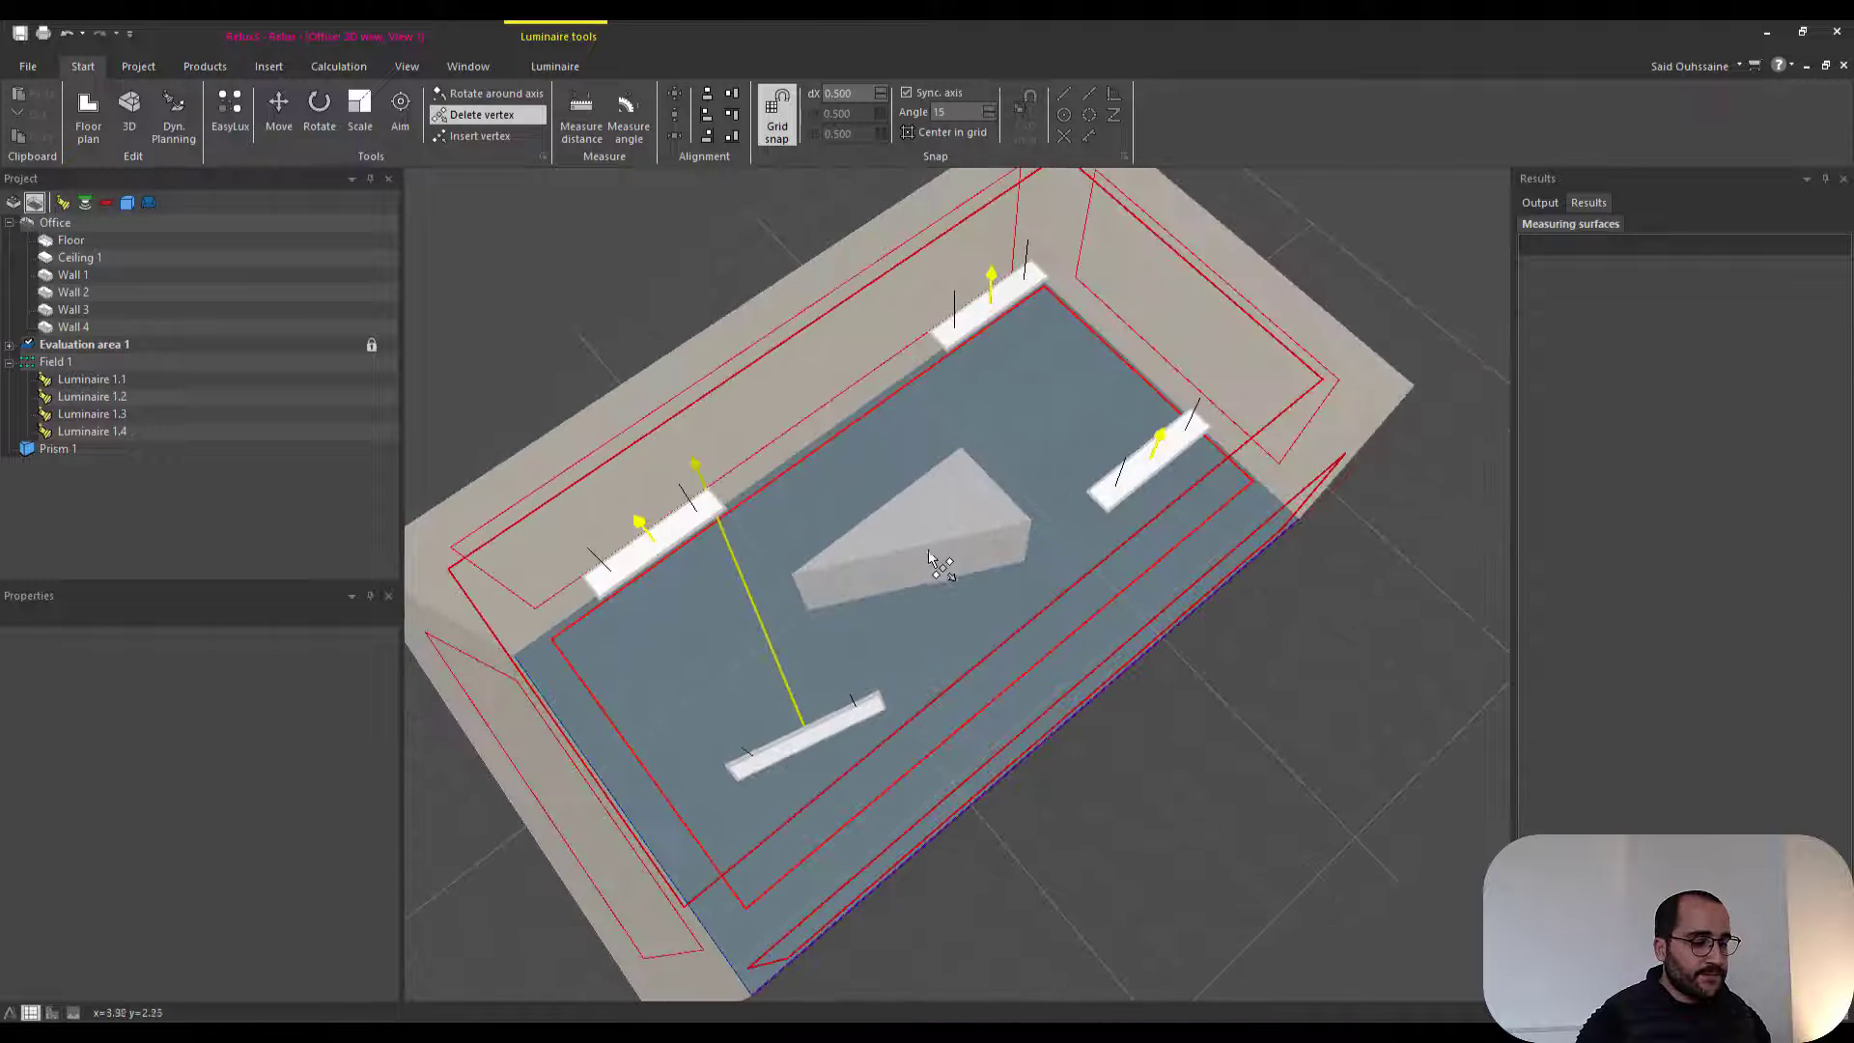
pyautogui.click(929, 557)
# - Insert a vertex at the middle of the prism's diagonal edge in the floor plan
pyautogui.hotkey('ctrl', 'Tab')
pyautogui.click(480, 136)
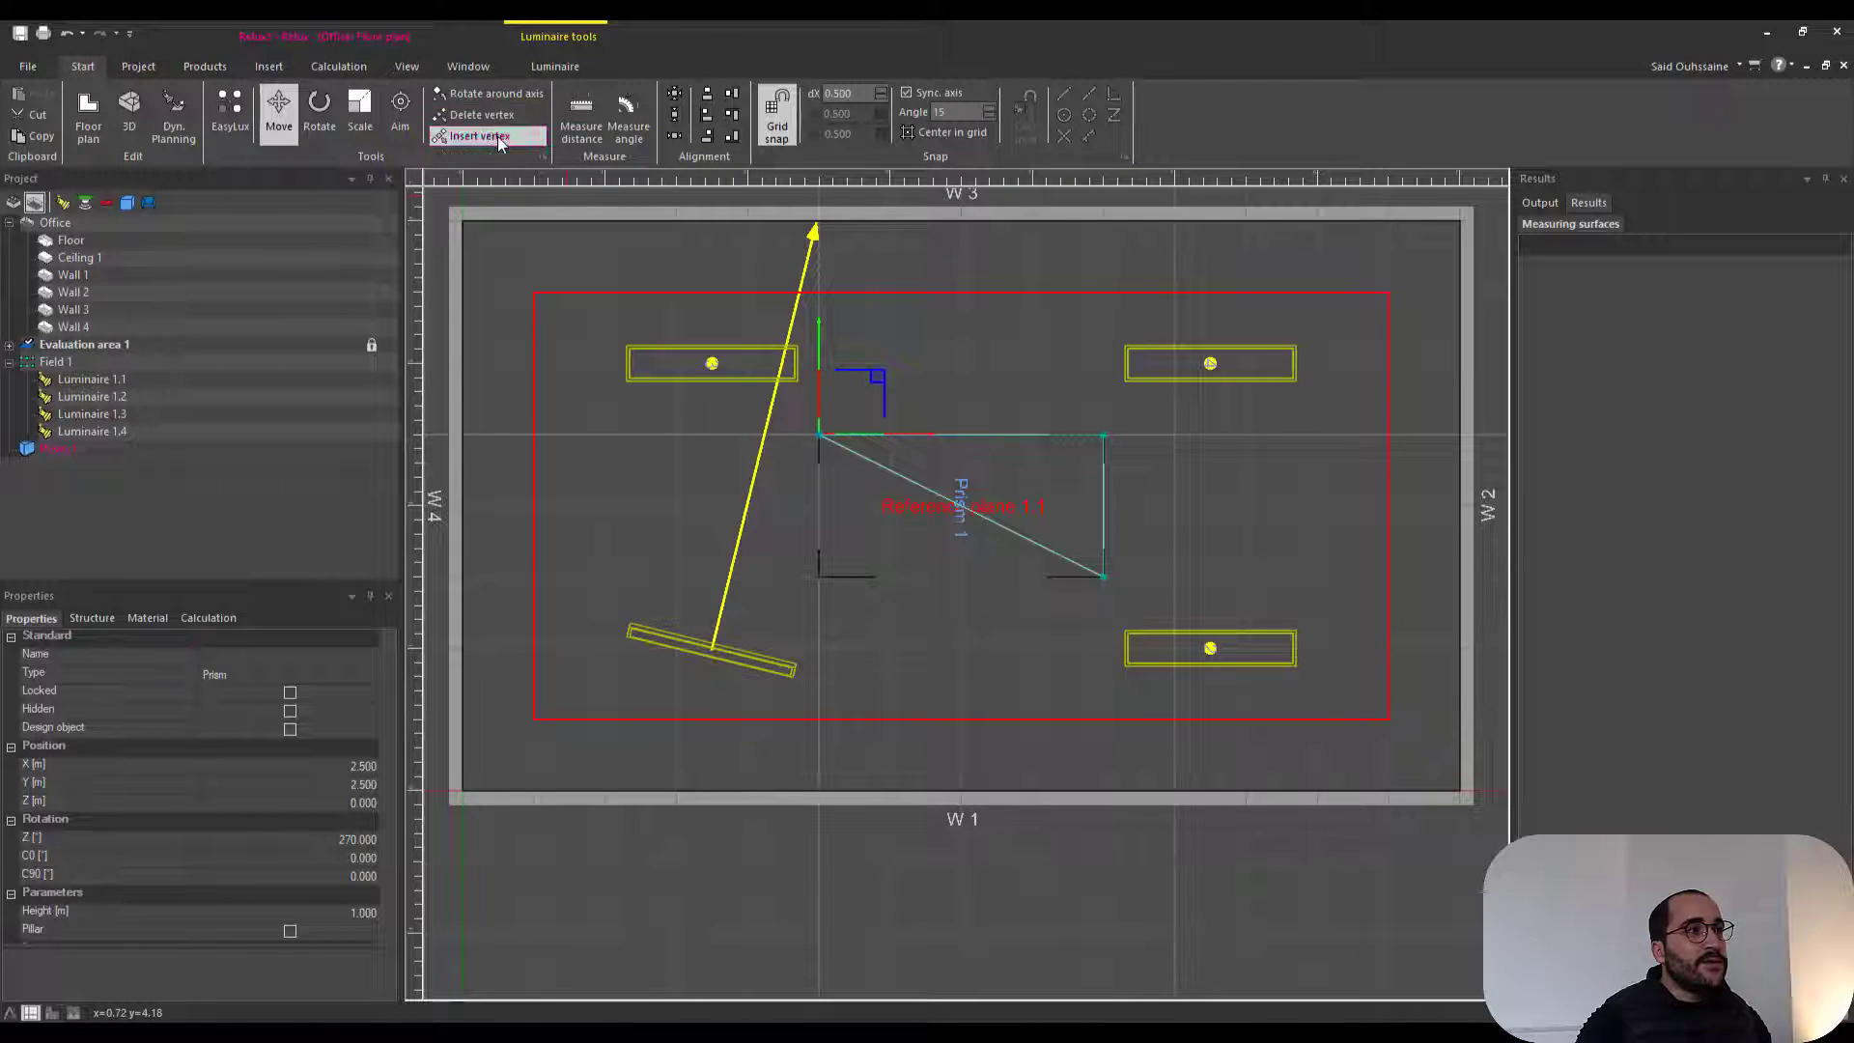
pyautogui.click(981, 527)
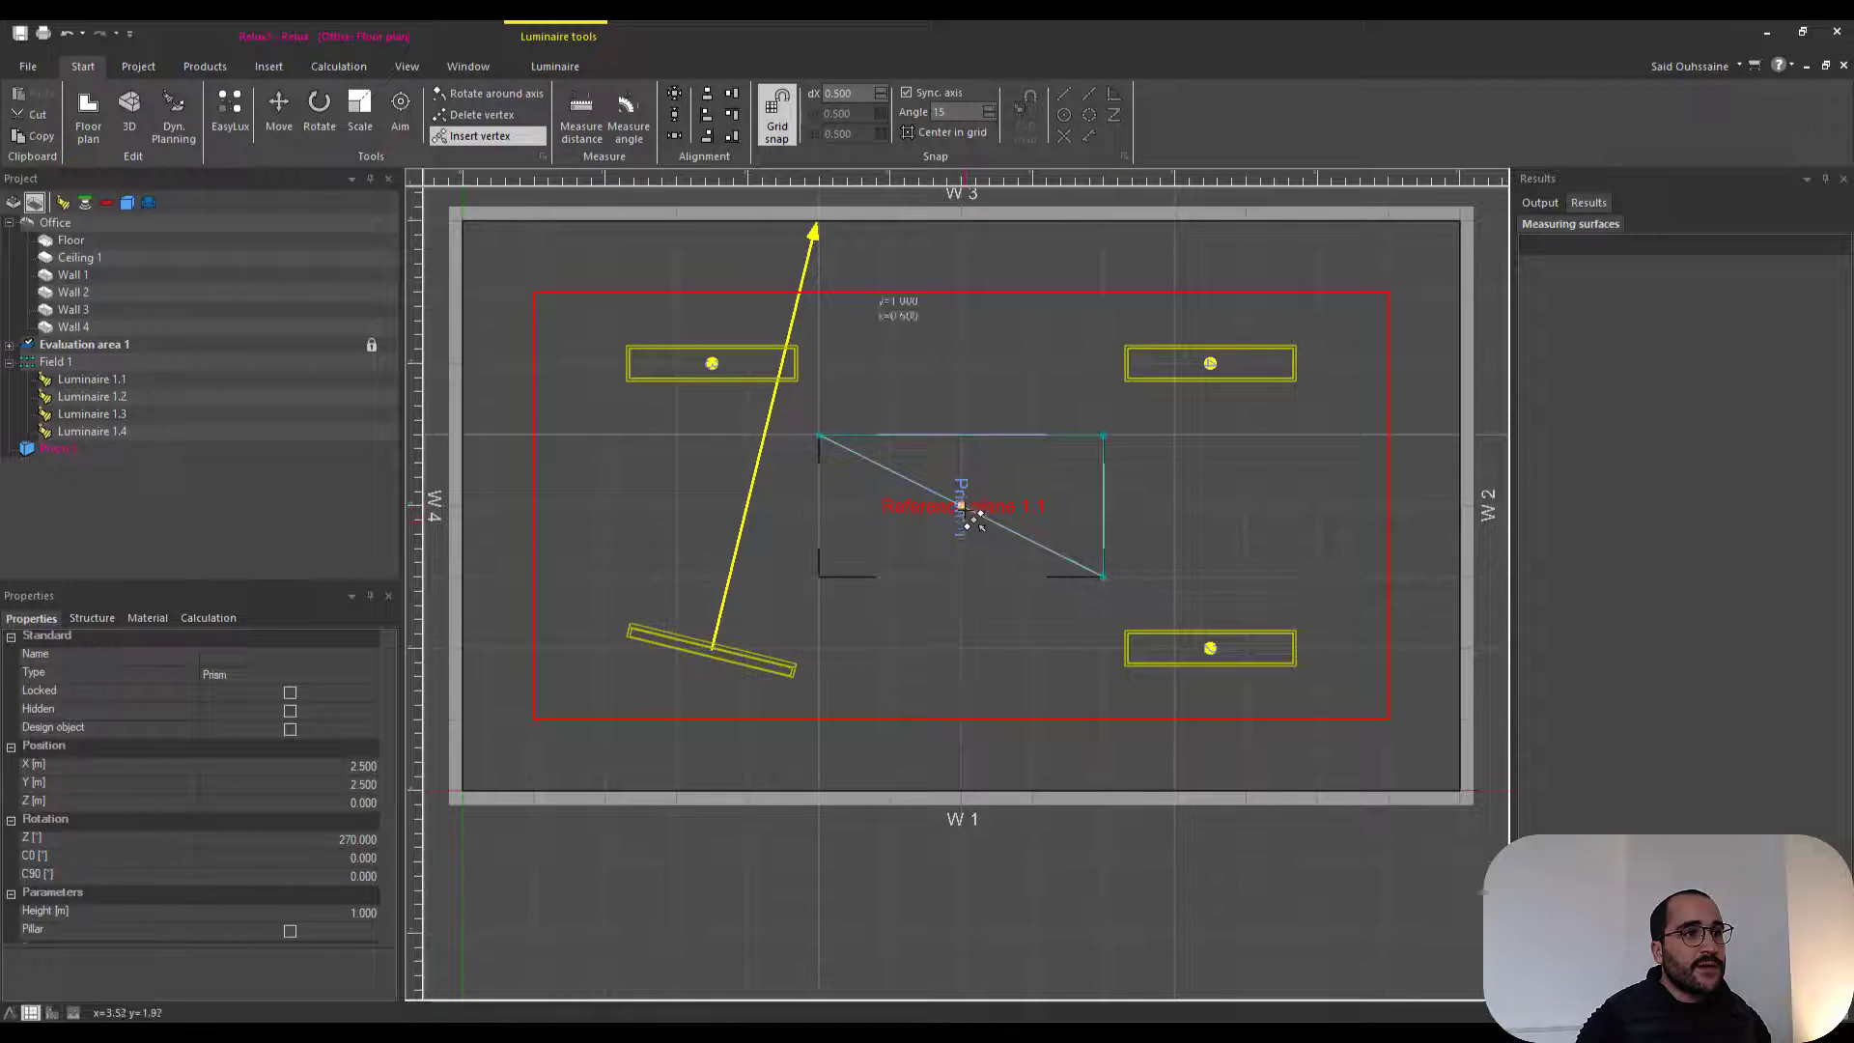
pyautogui.click(973, 521)
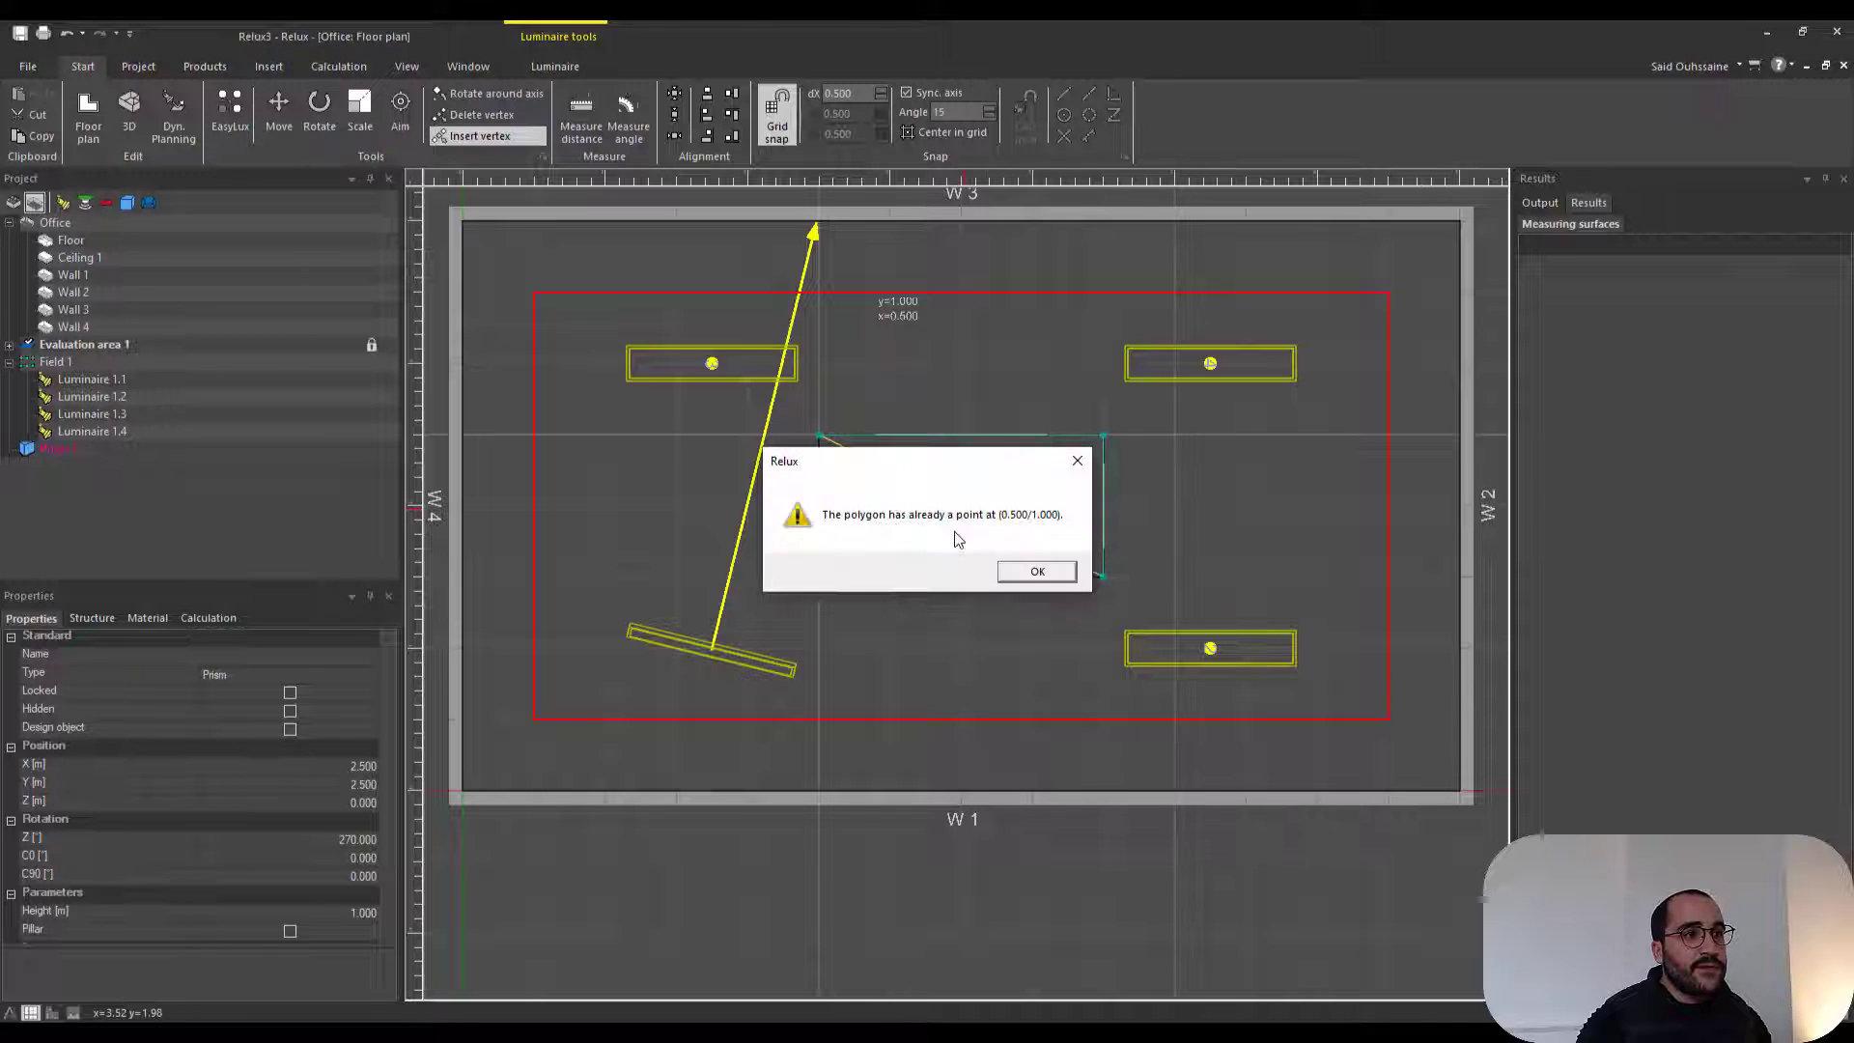
pyautogui.click(1031, 570)
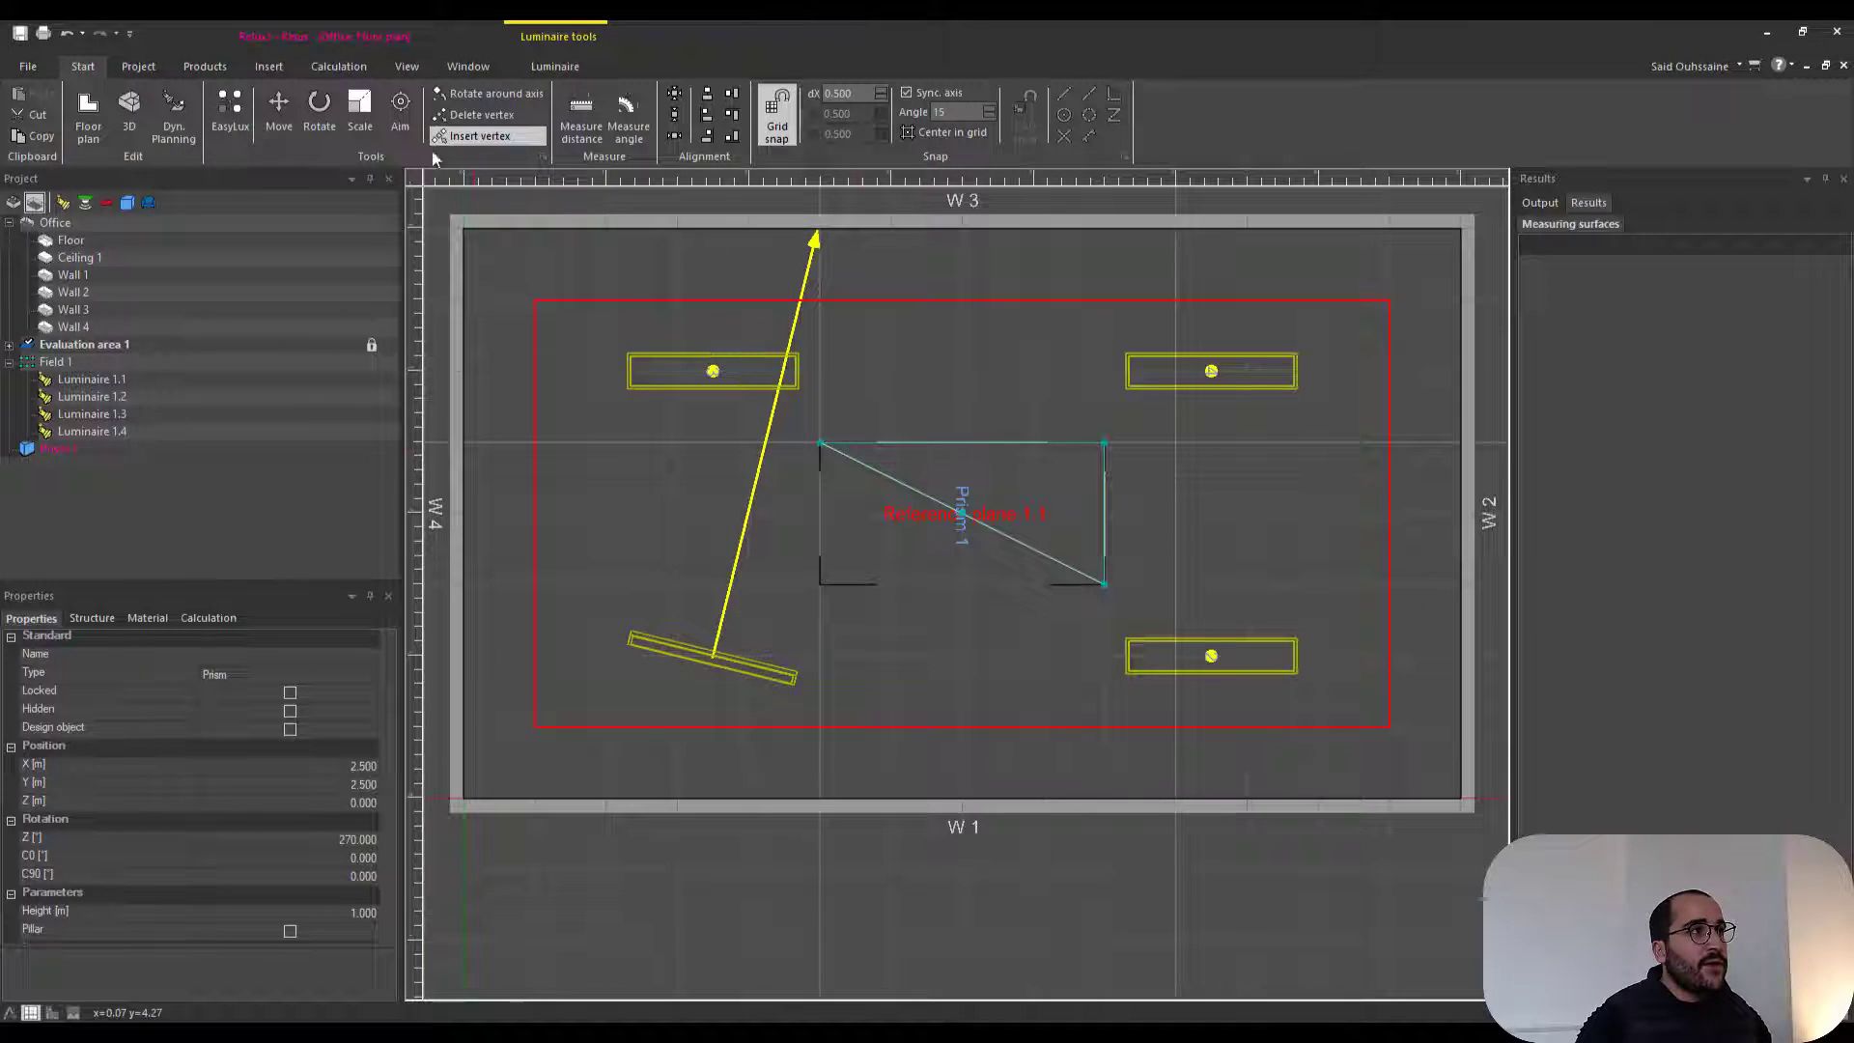
# - Move the inserted vertex out to the prism's missing corner to make it rectangular again, and inspect it in 3D
pyautogui.click(278, 111)
pyautogui.scroll(2, 970, 520)
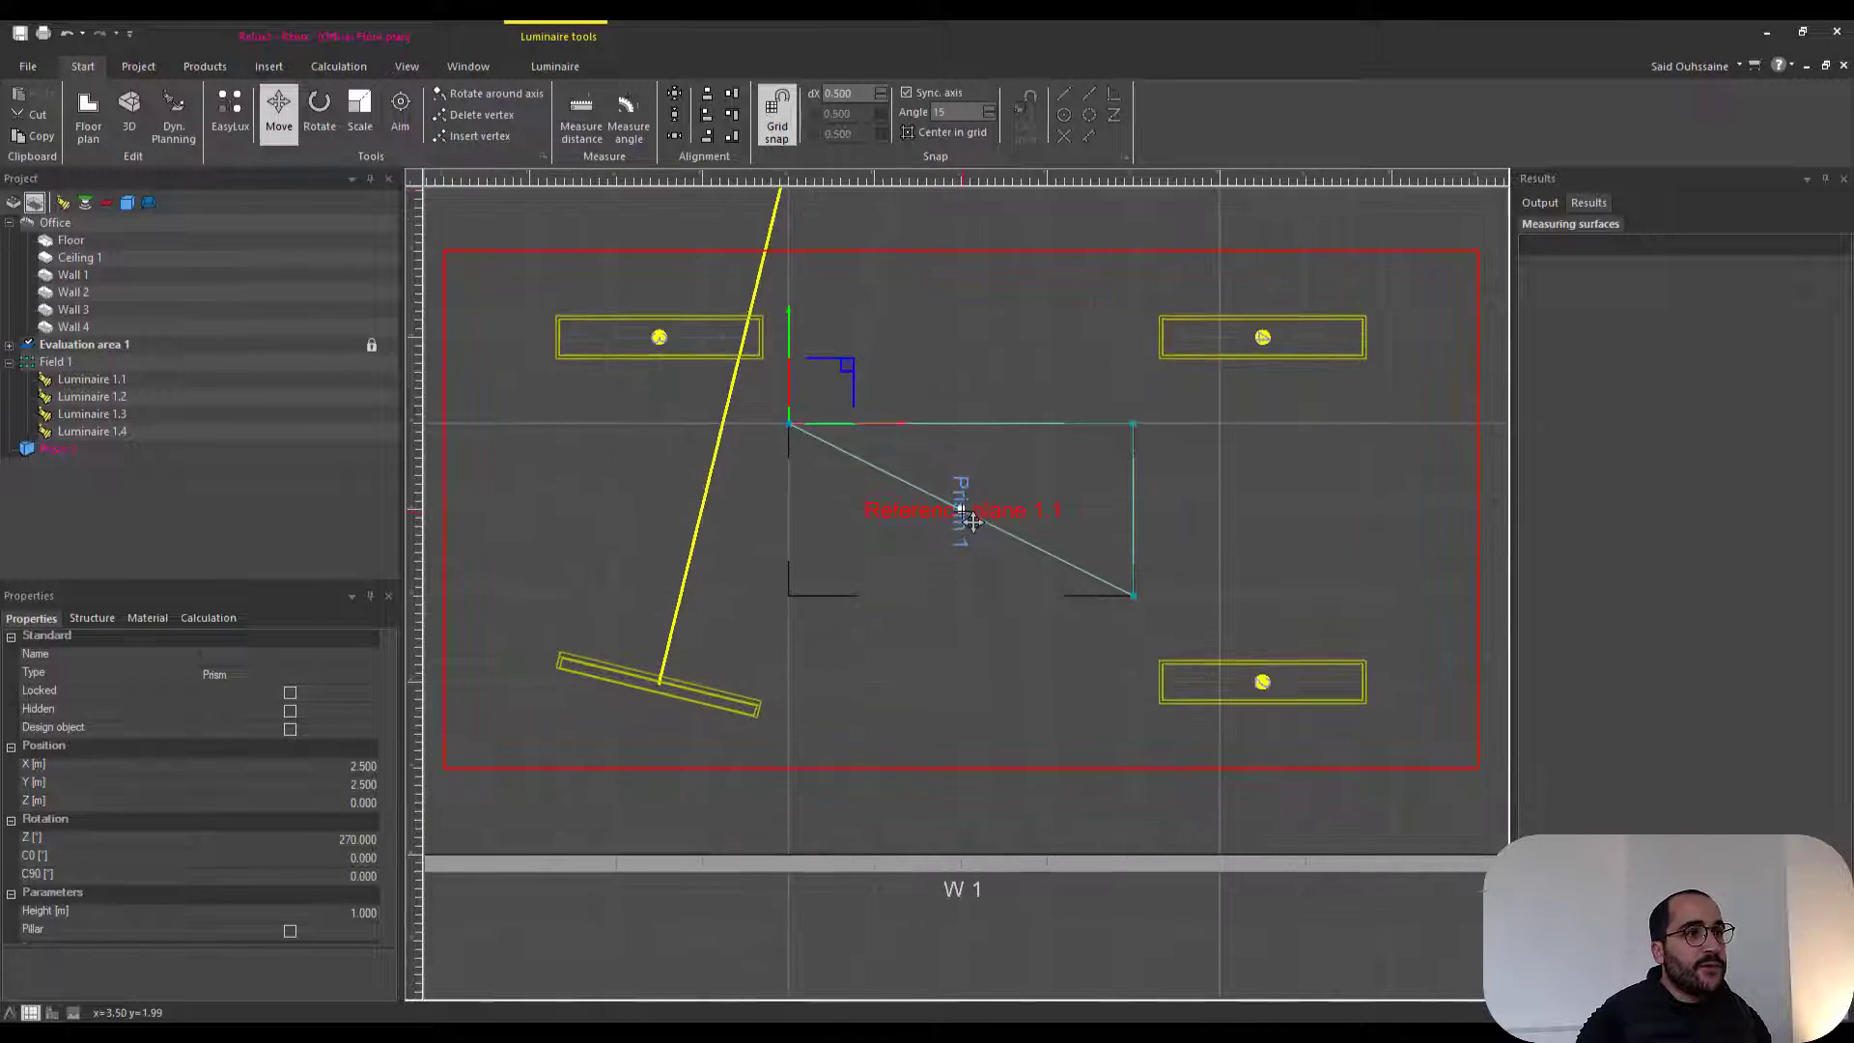
pyautogui.click(960, 510)
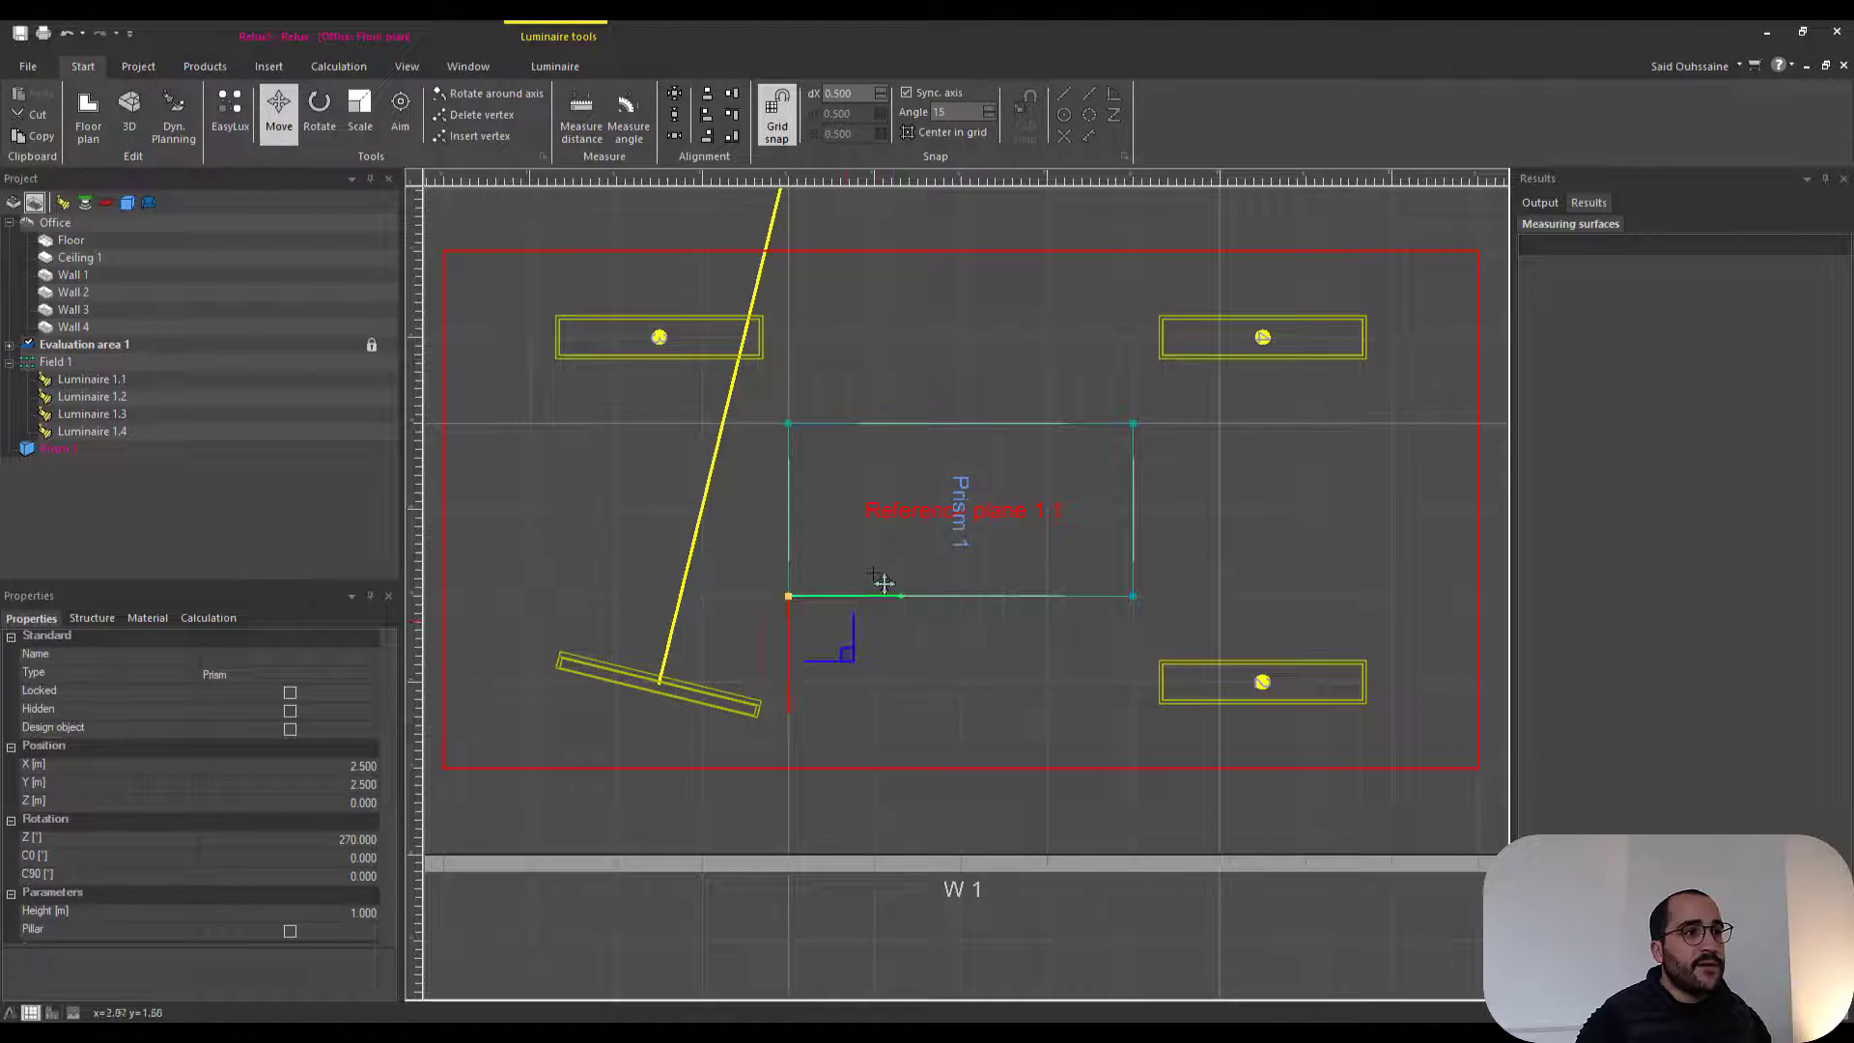
pyautogui.moveTo(883, 582); pyautogui.dragTo(930, 530, button='middle')
pyautogui.hotkey('ctrl', 'Tab')
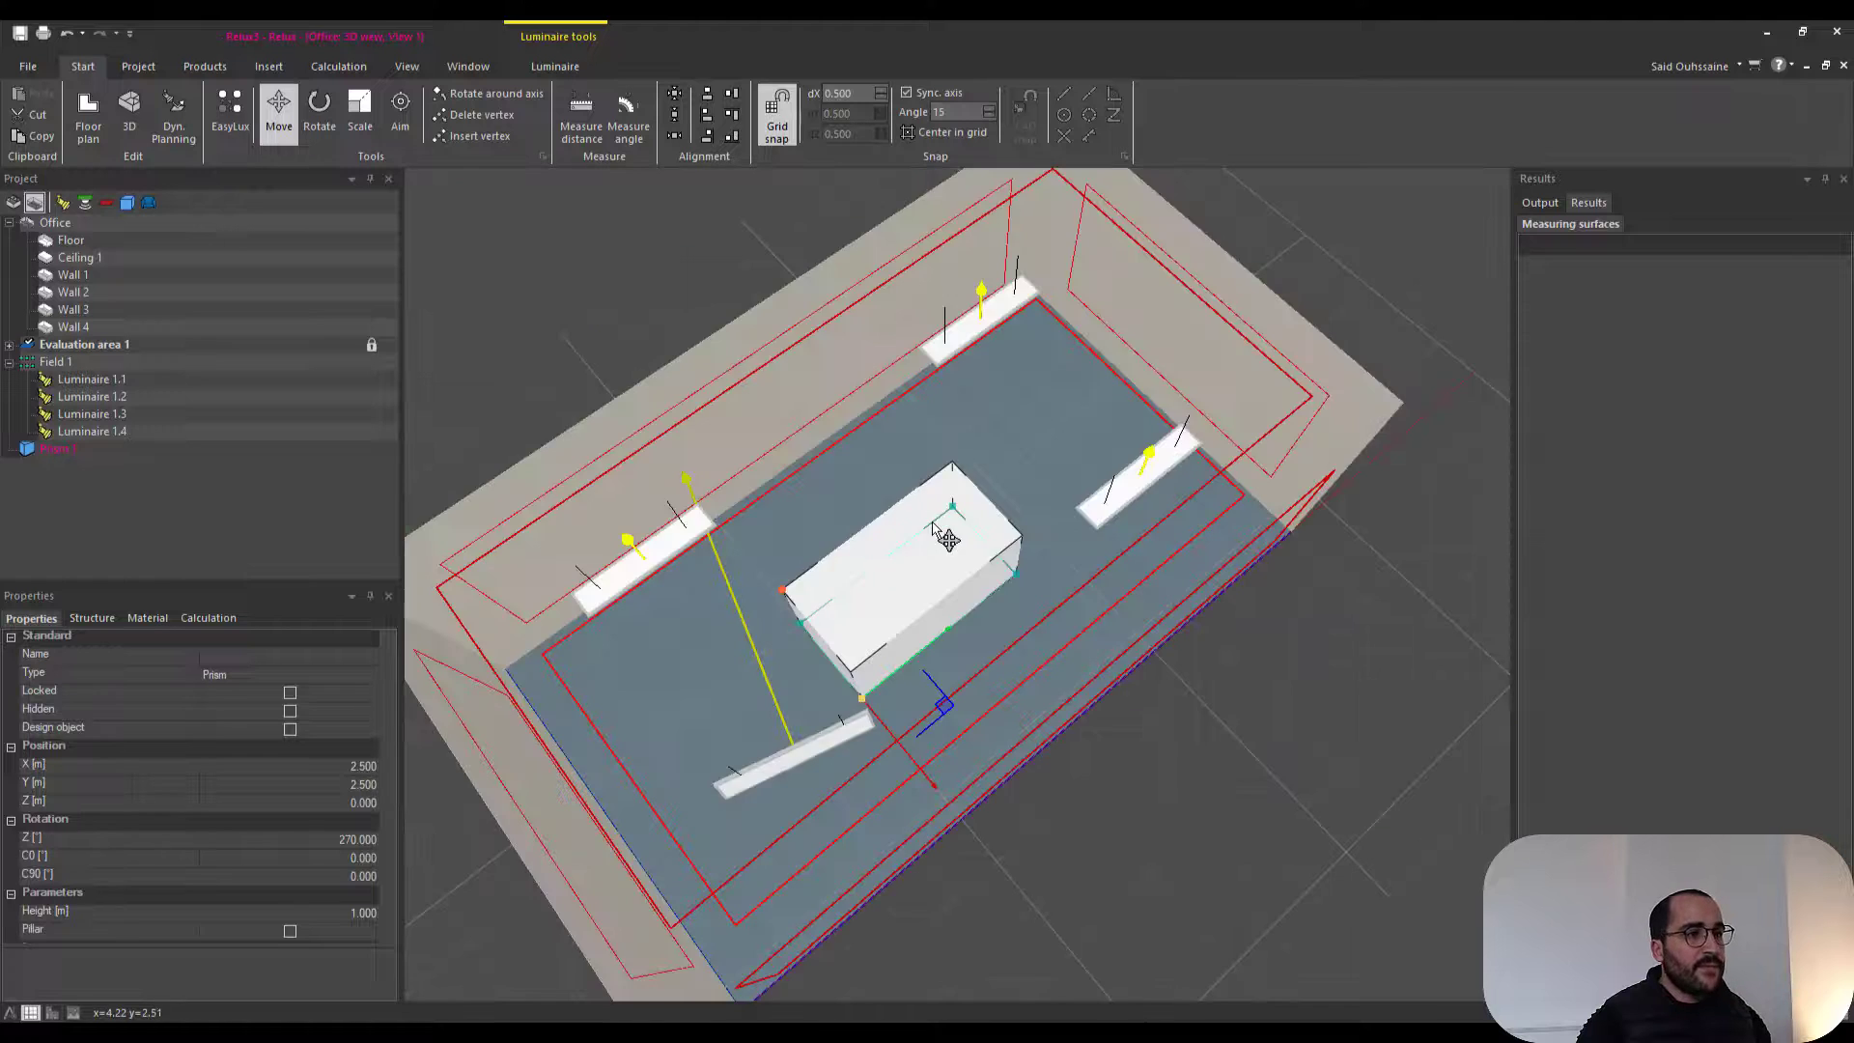
pyautogui.scroll(-3, 917, 514)
pyautogui.moveTo(1200, 653); pyautogui.dragTo(975, 579)
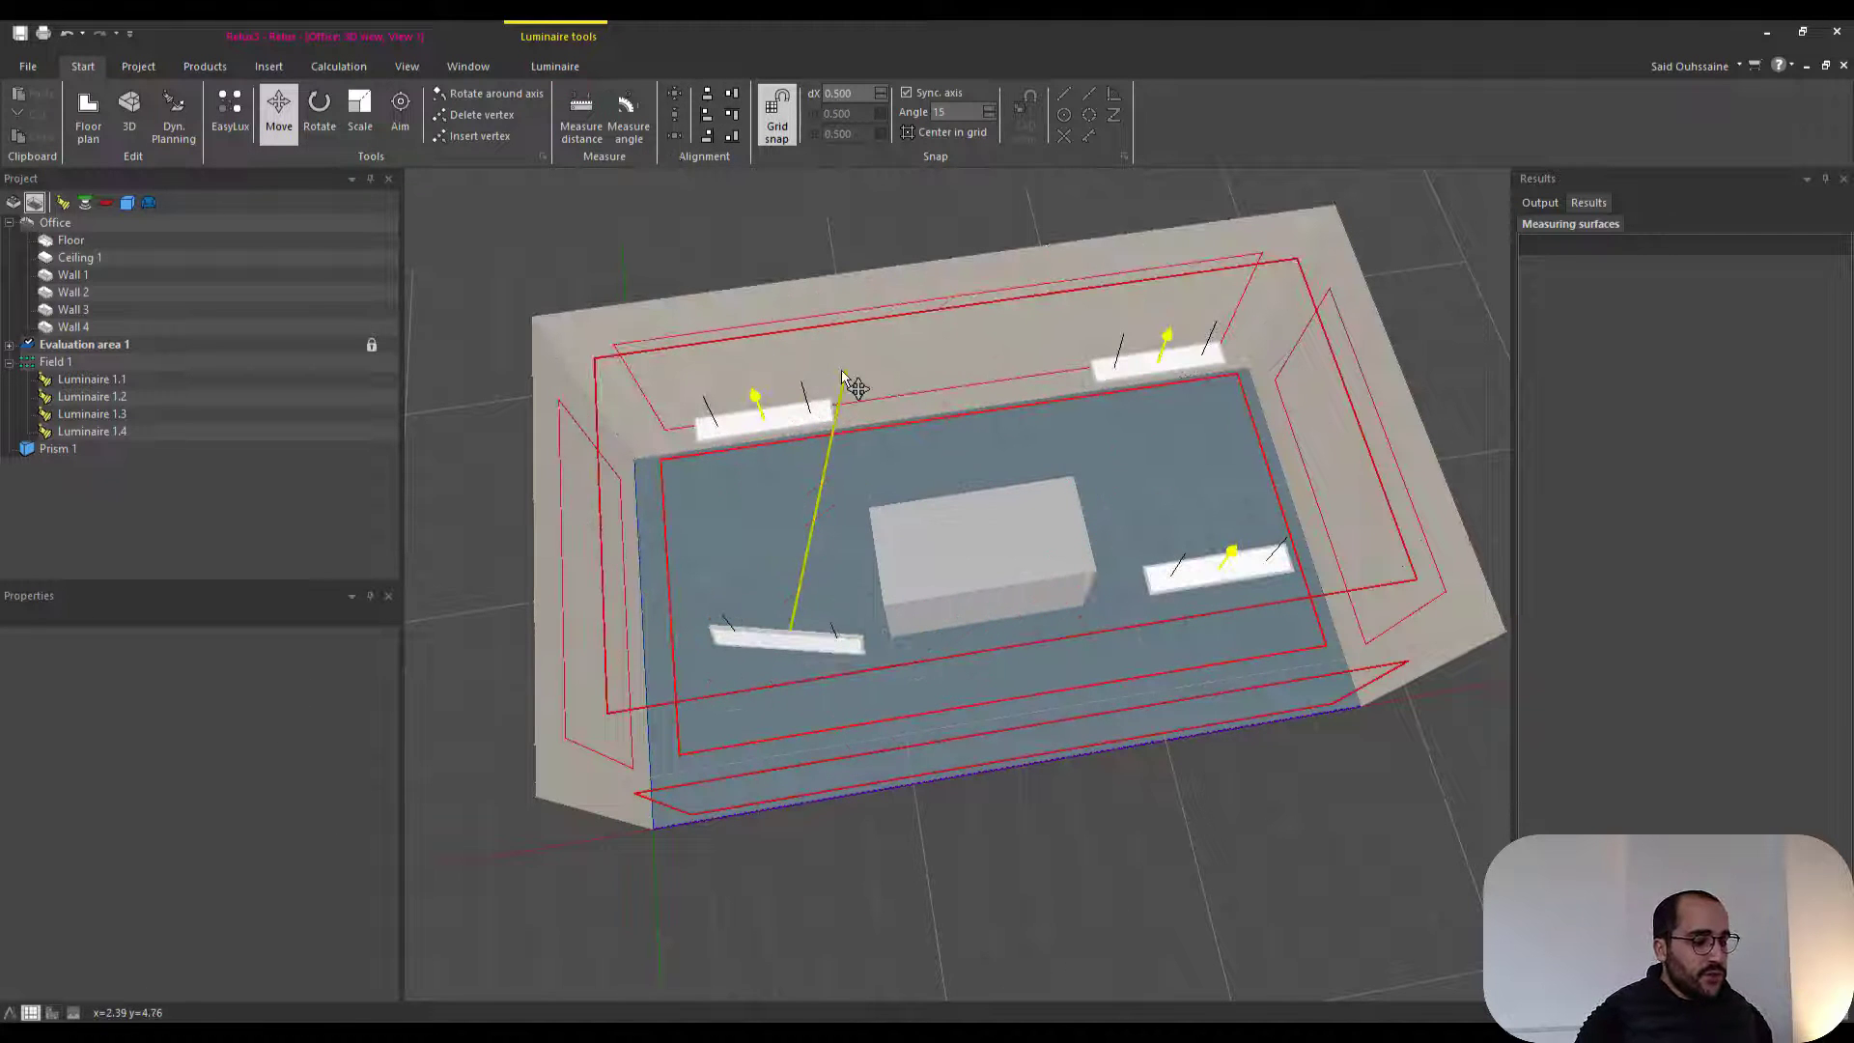
# - Measure the length of wall W 2 between its inner corners in the floor plan
pyautogui.hotkey('ctrl', 'Tab')
pyautogui.click(591, 129)
pyautogui.scroll(-3, 1185, 359)
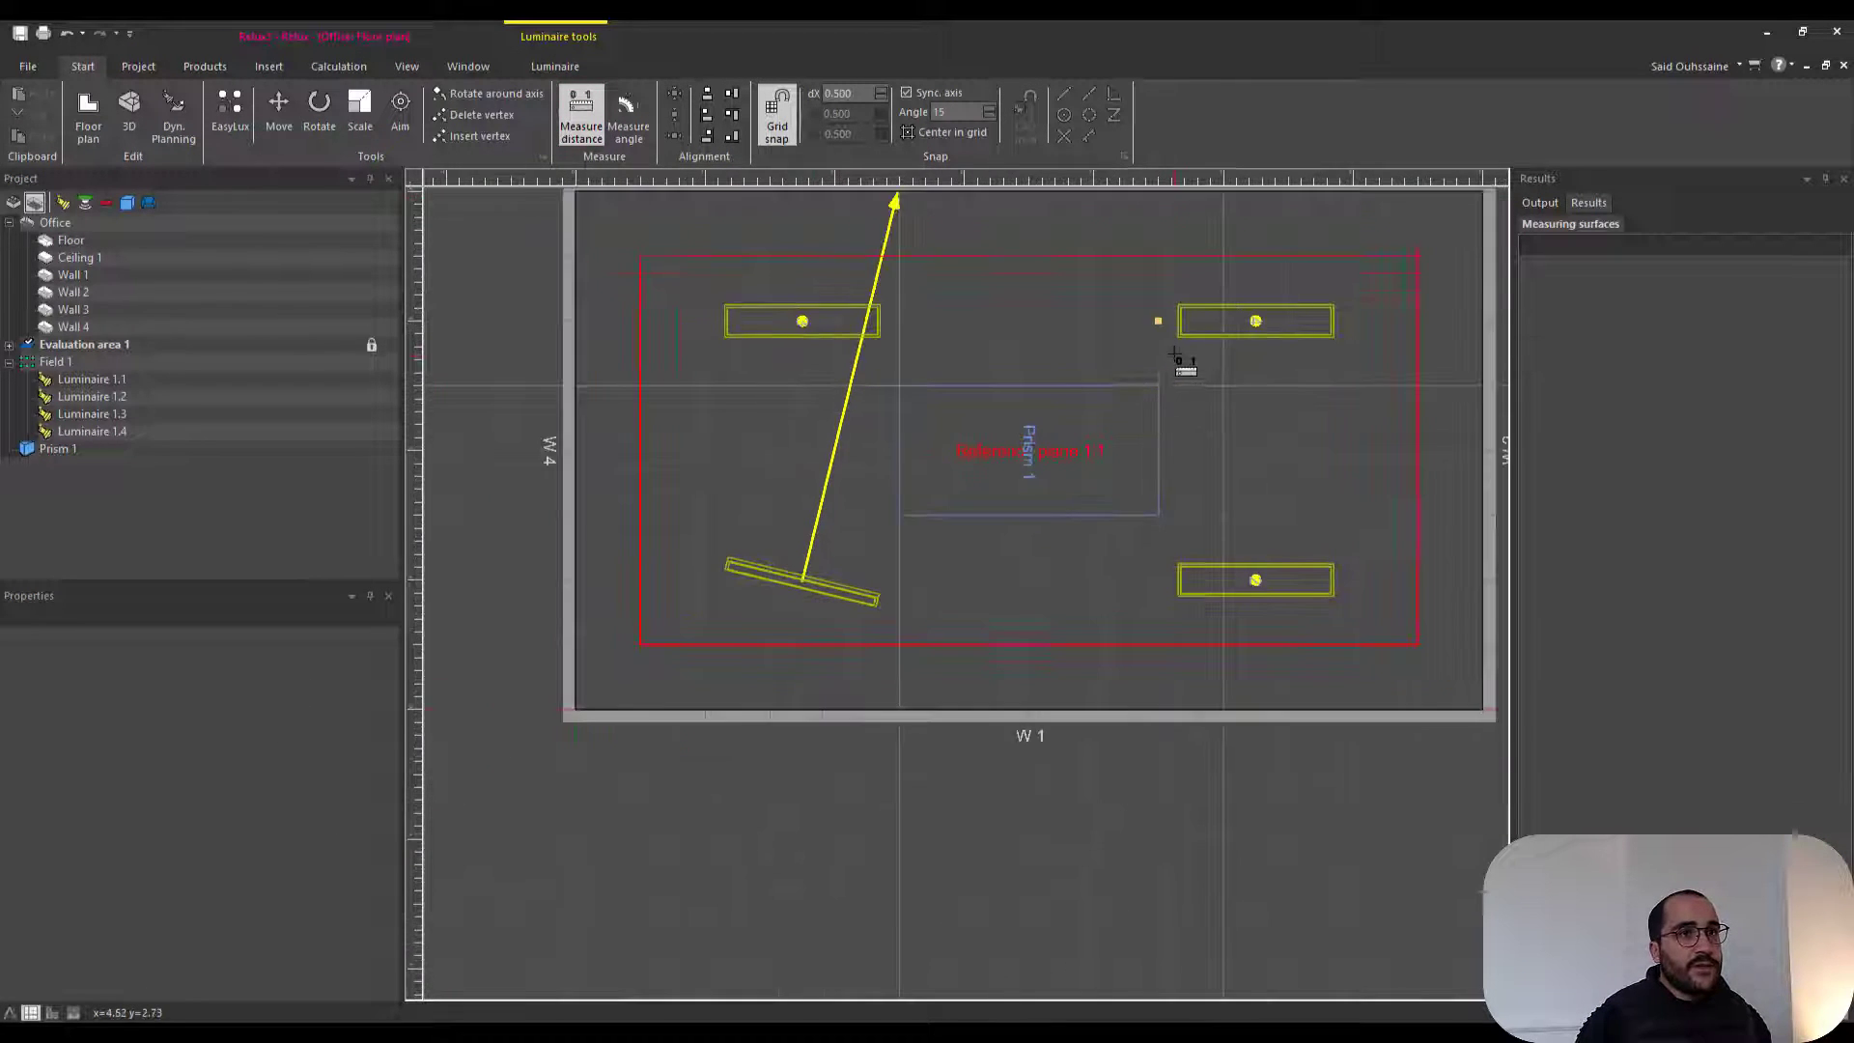
pyautogui.moveTo(1175, 350); pyautogui.dragTo(1046, 375, button='middle')
pyautogui.click(1353, 212)
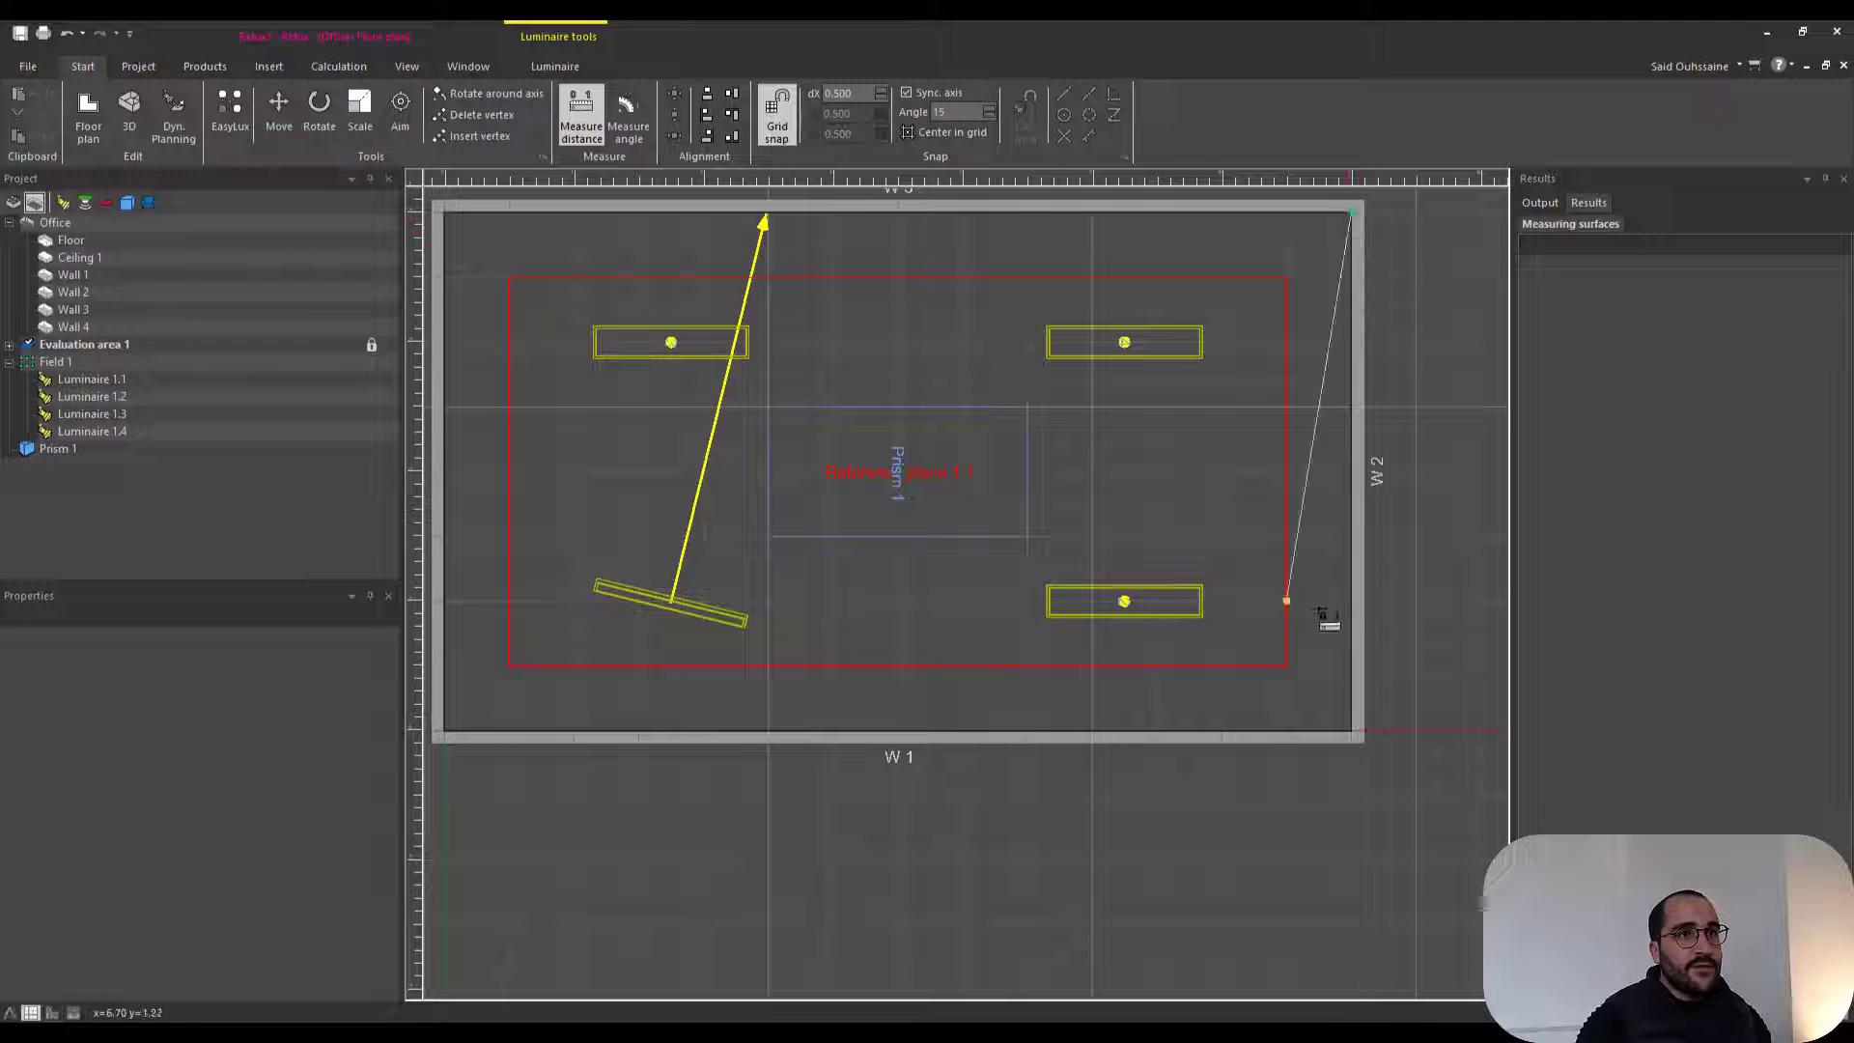
pyautogui.click(1352, 731)
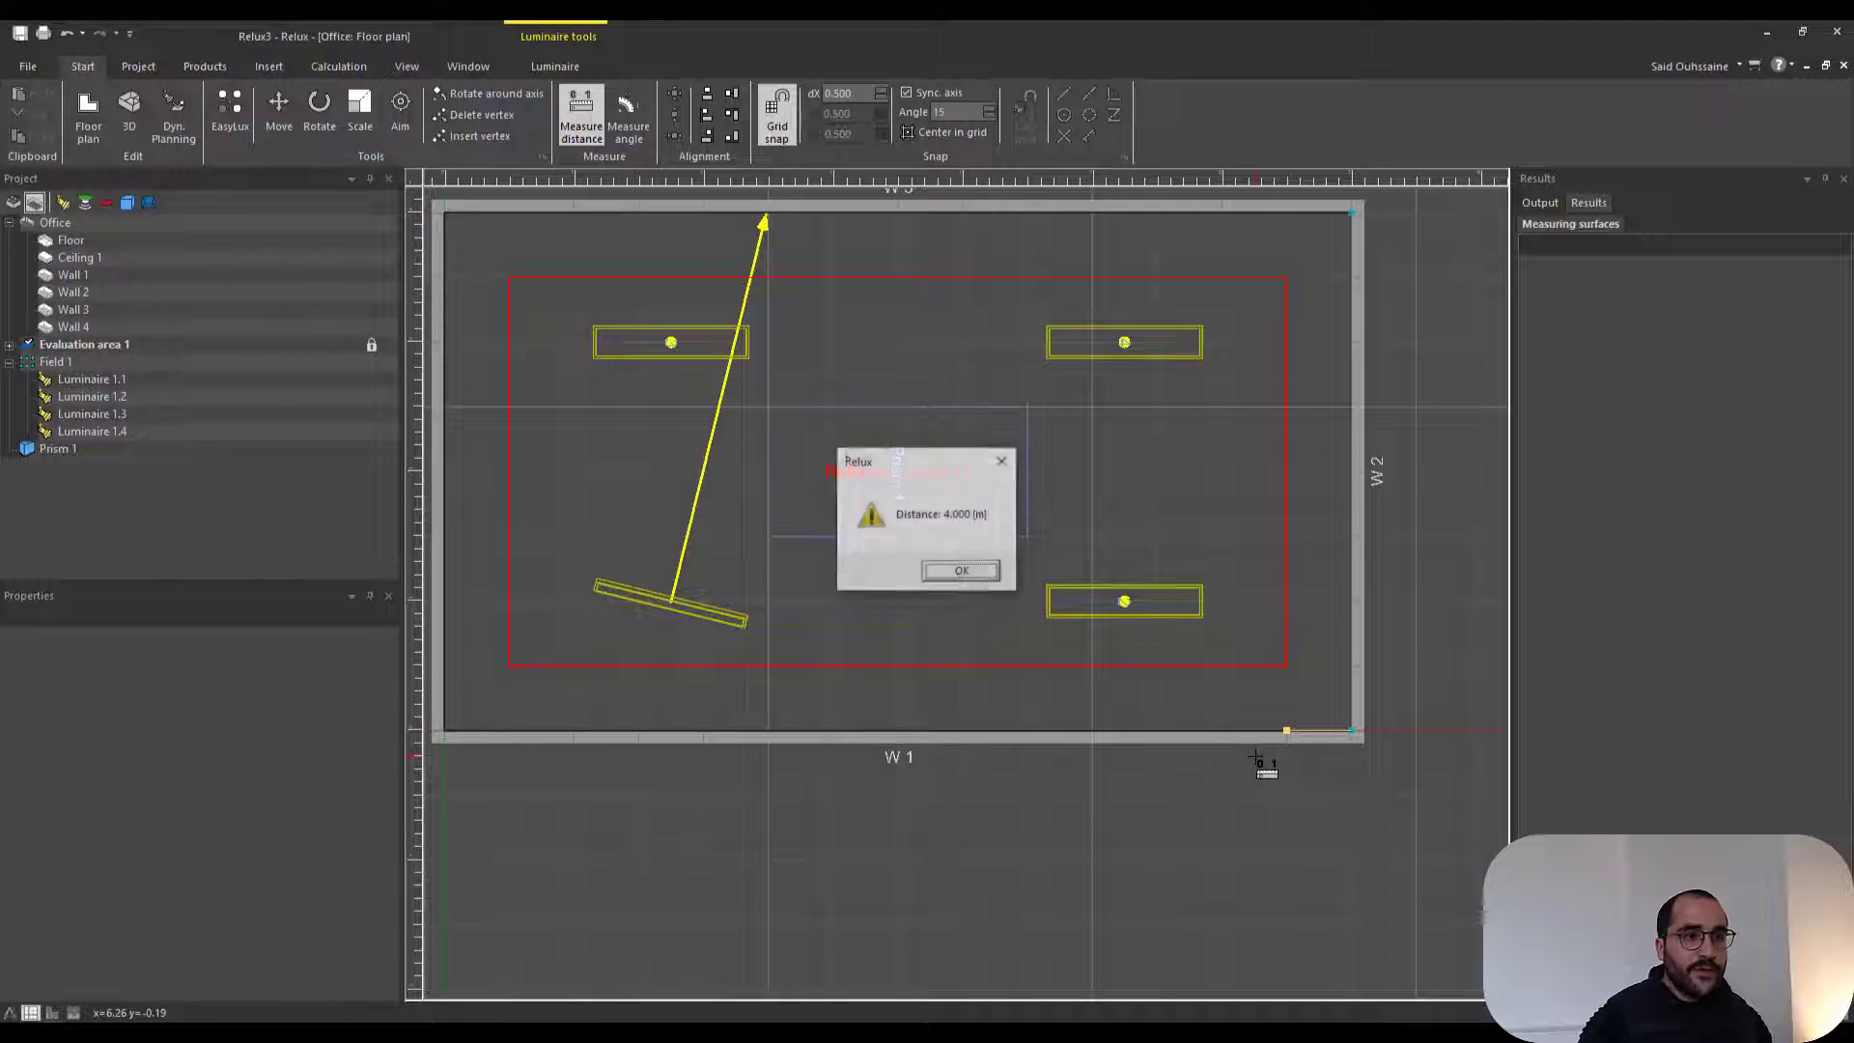
pyautogui.click(961, 570)
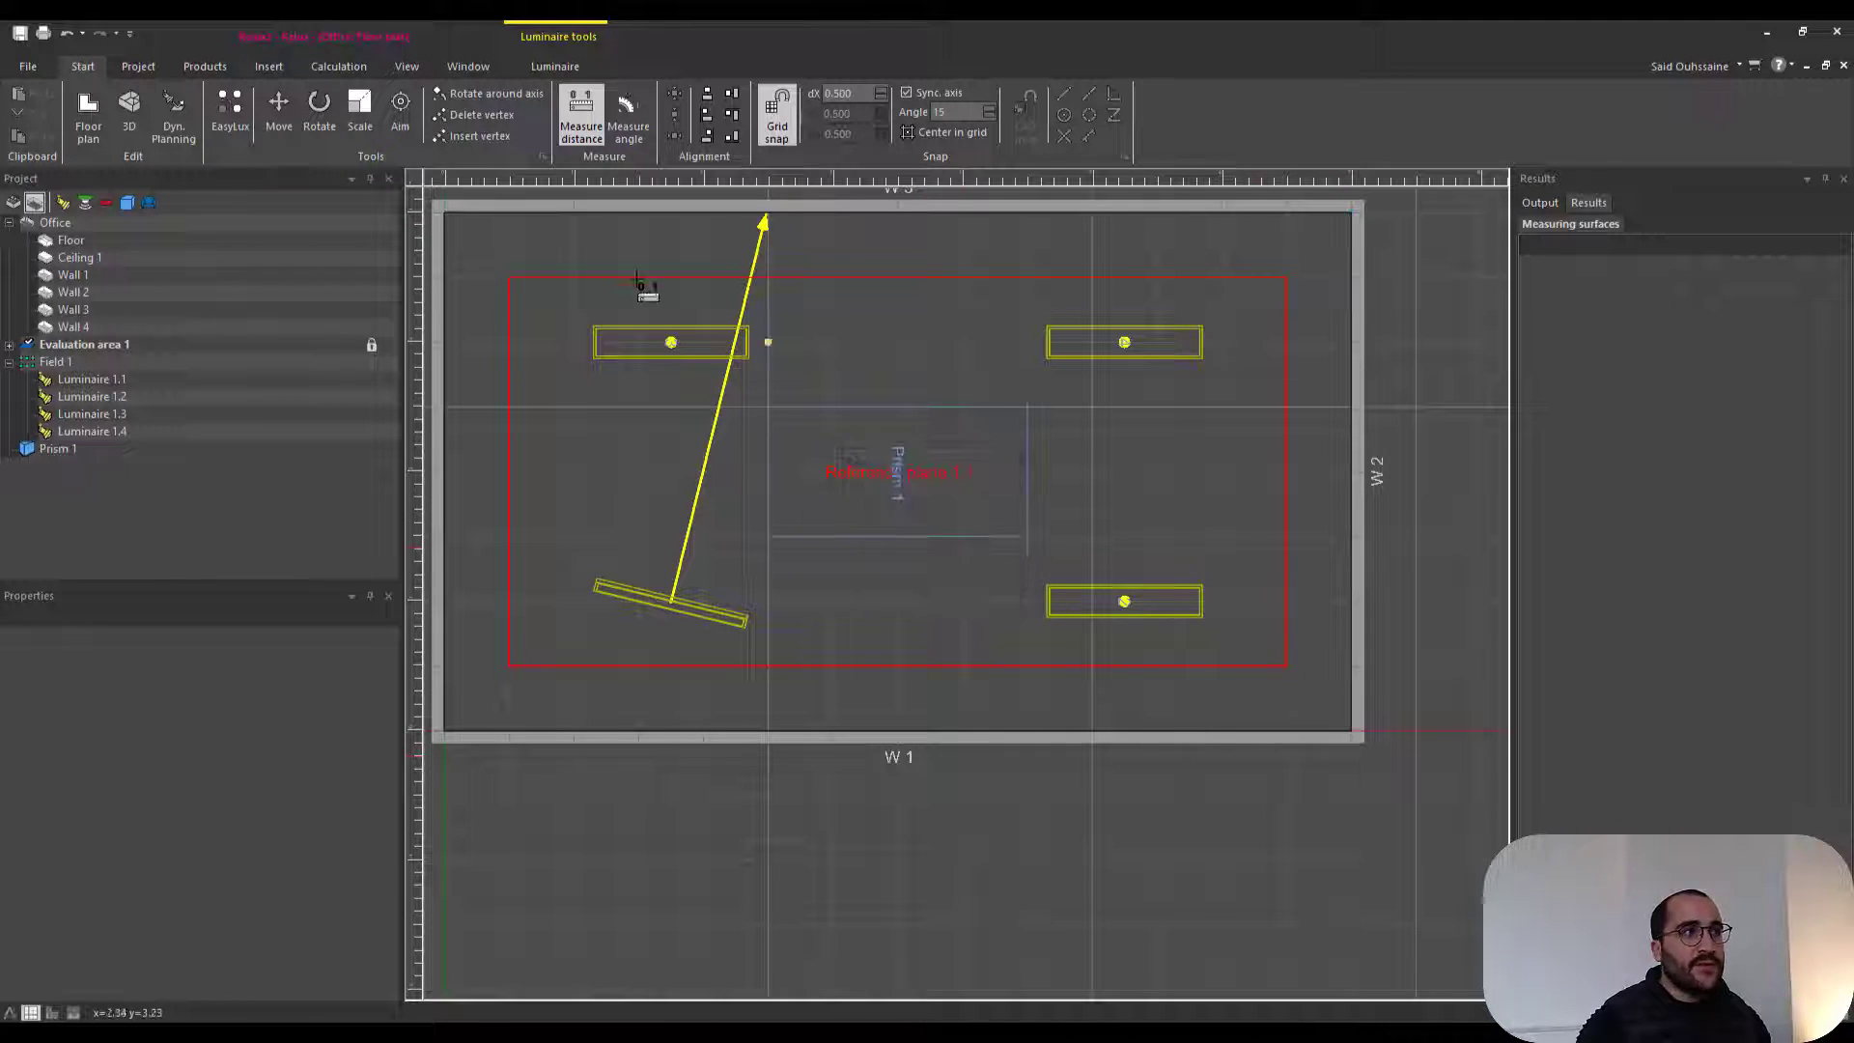
pyautogui.press('Escape')
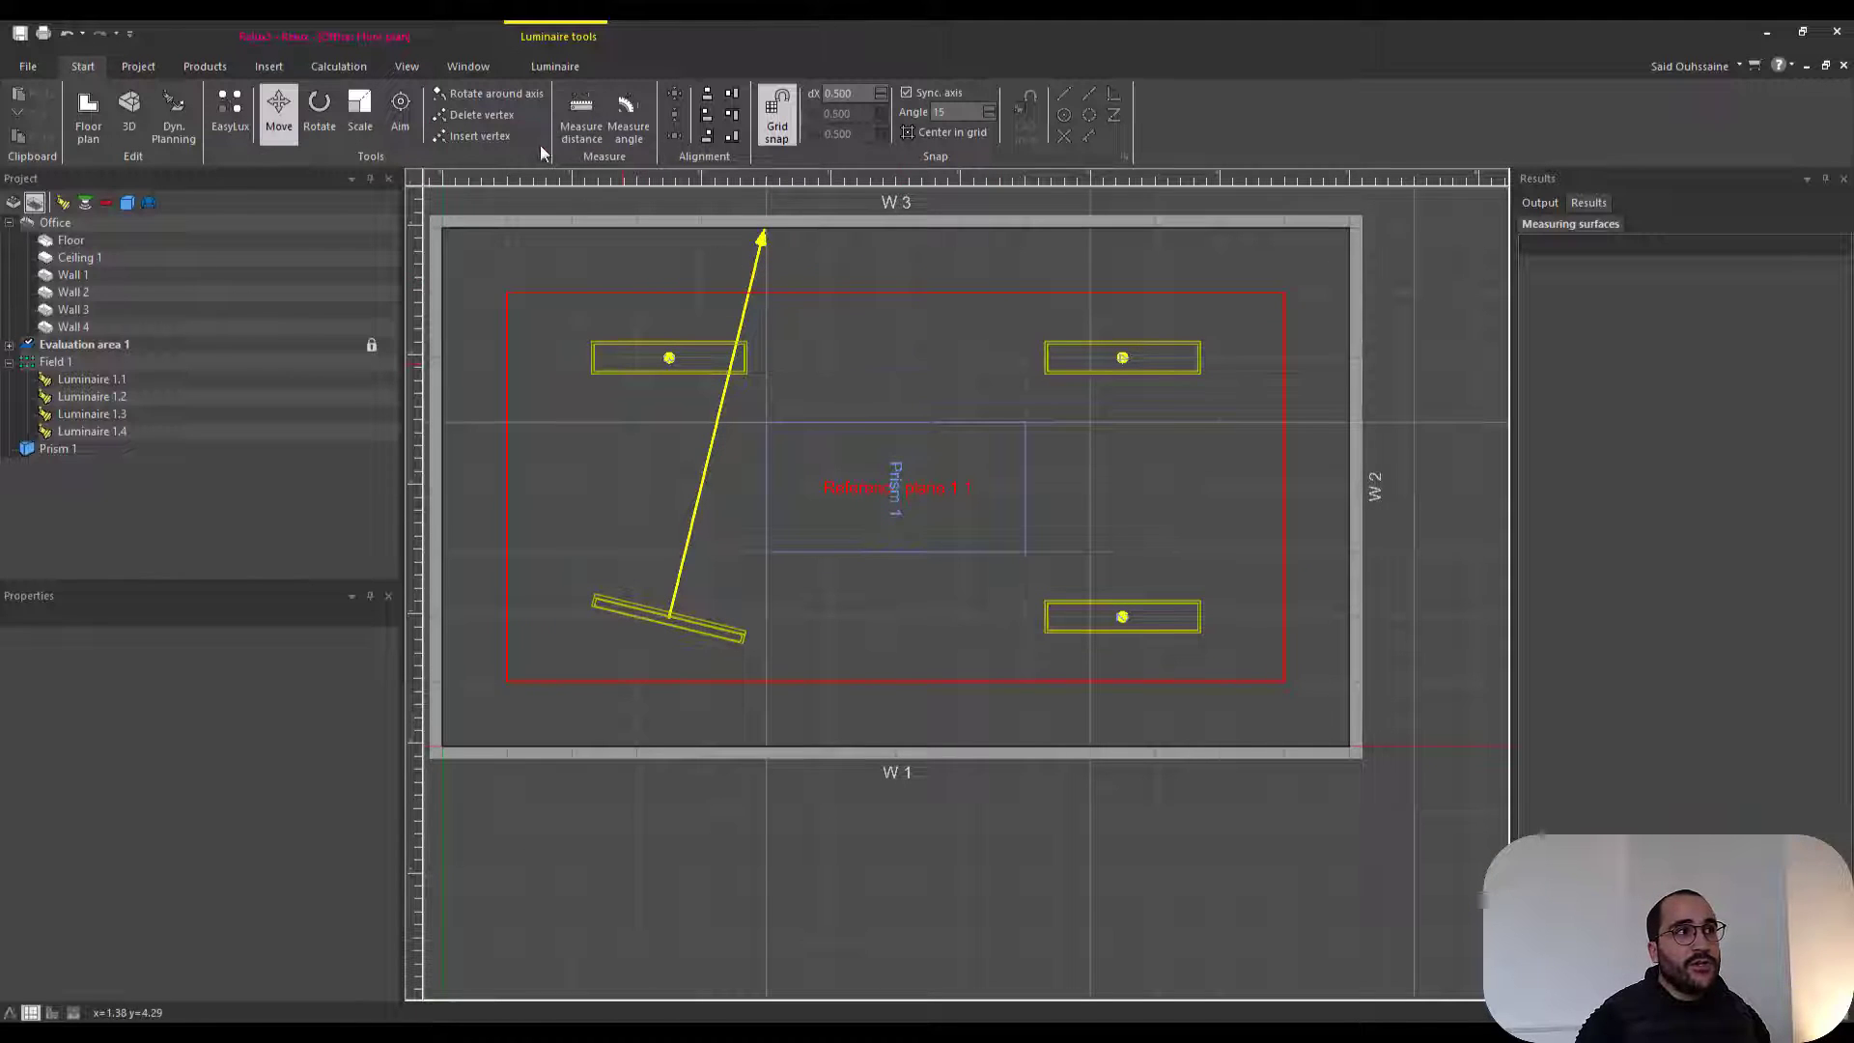
# - Measure a multi-segment distance along walls W 2, W 1 and W 4, then diagonally to the reference plane's corner near W 1 and W 2
pyautogui.click(586, 127)
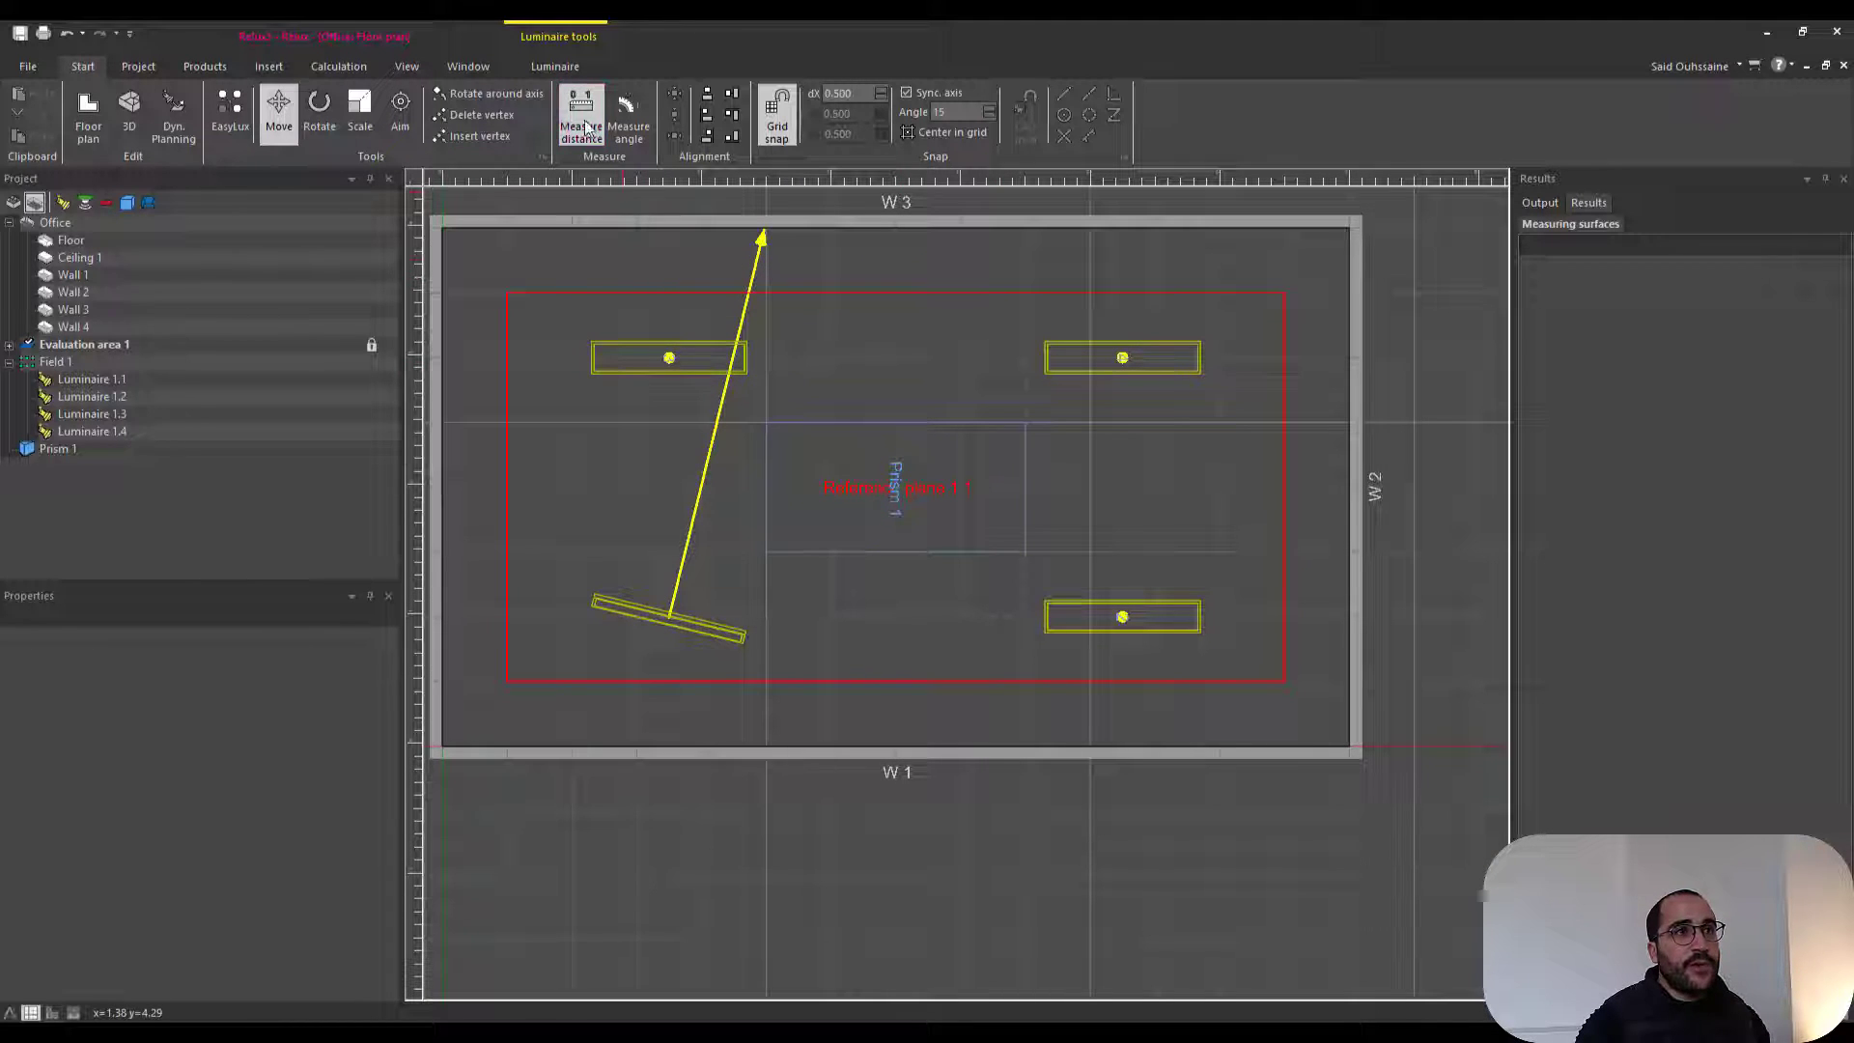
pyautogui.click(1351, 229)
pyautogui.click(1349, 745)
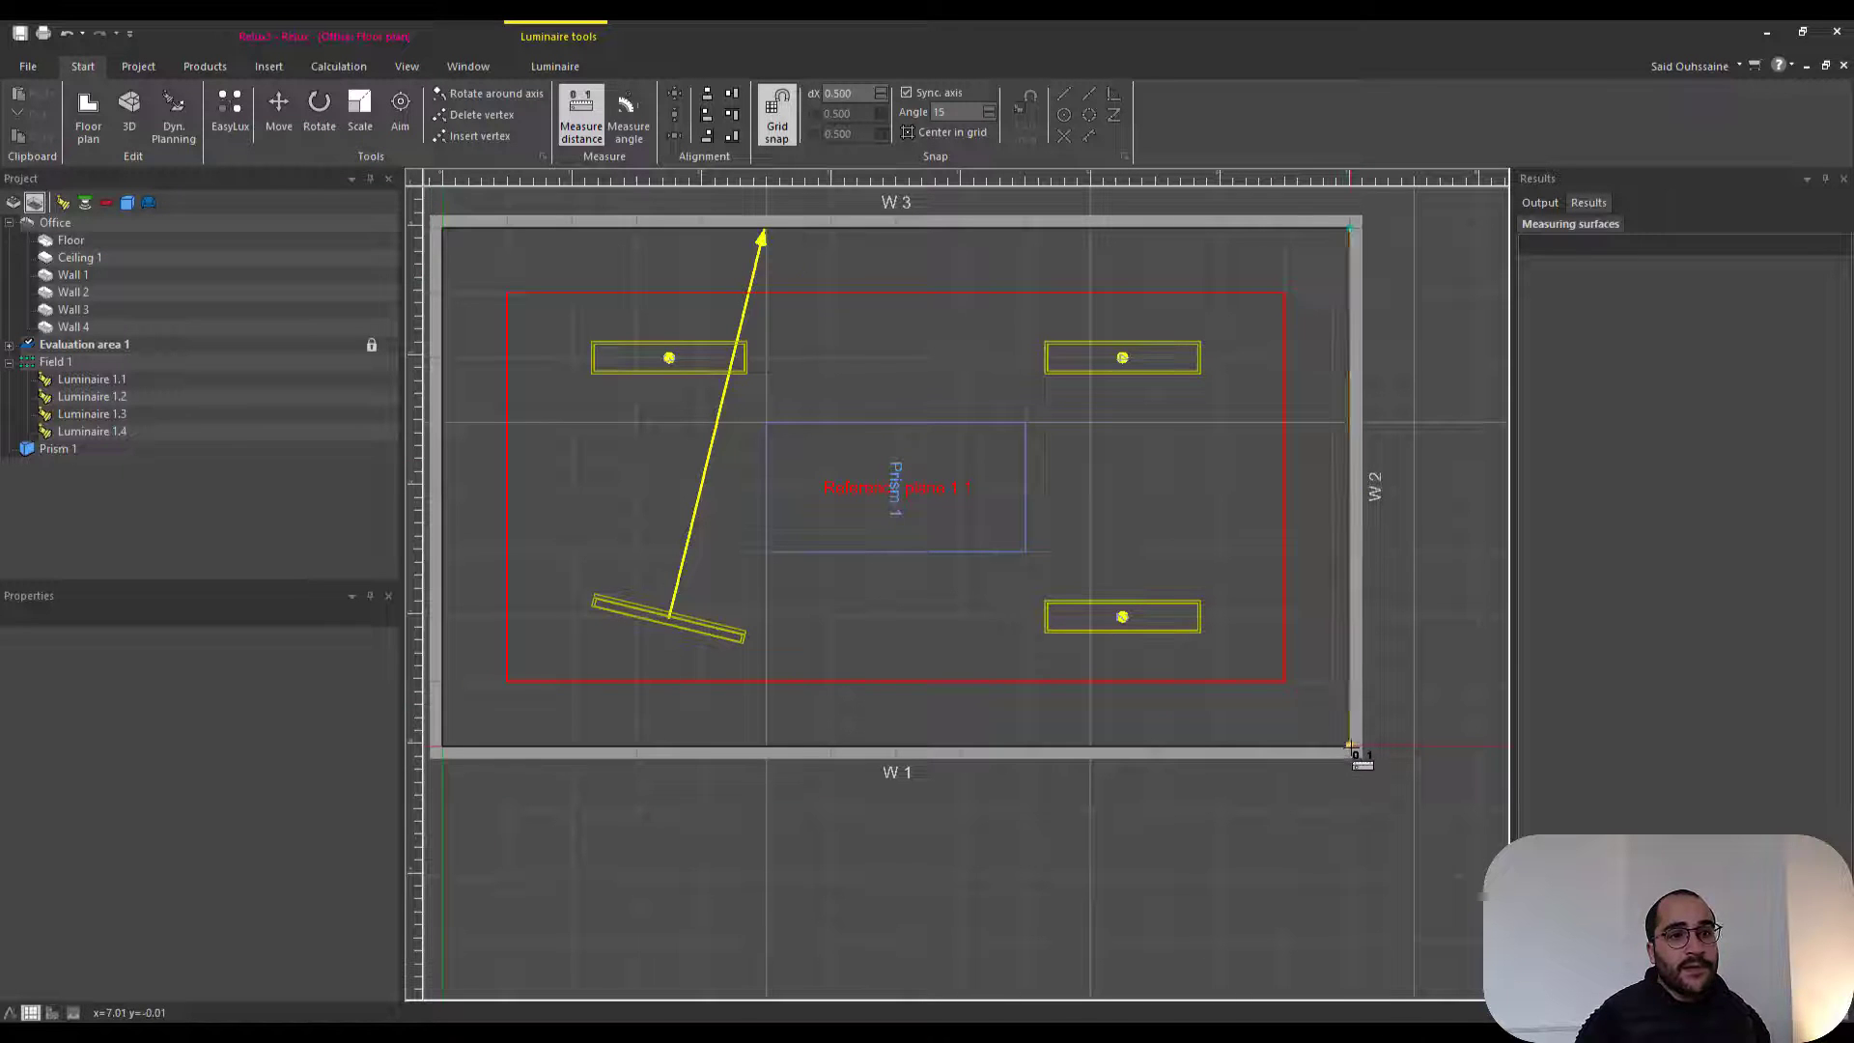
pyautogui.scroll(-3, 1351, 743)
pyautogui.click(679, 727)
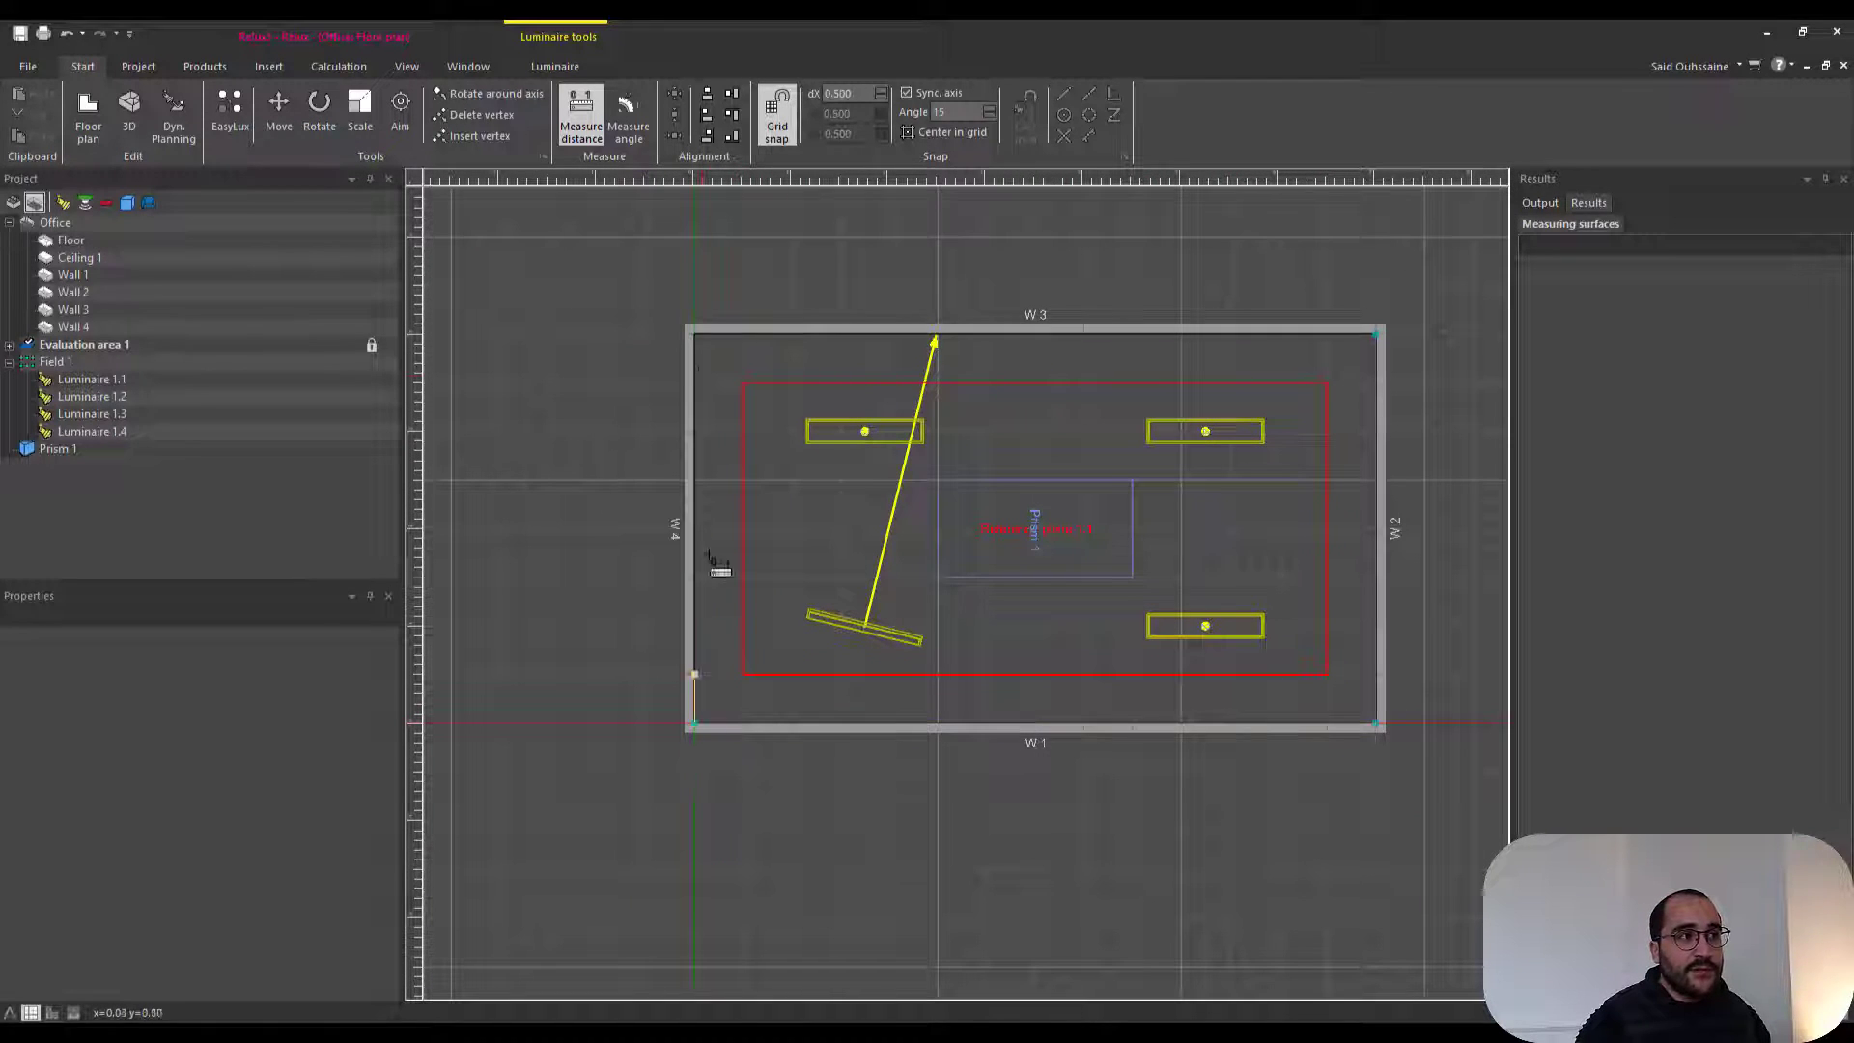
pyautogui.click(694, 335)
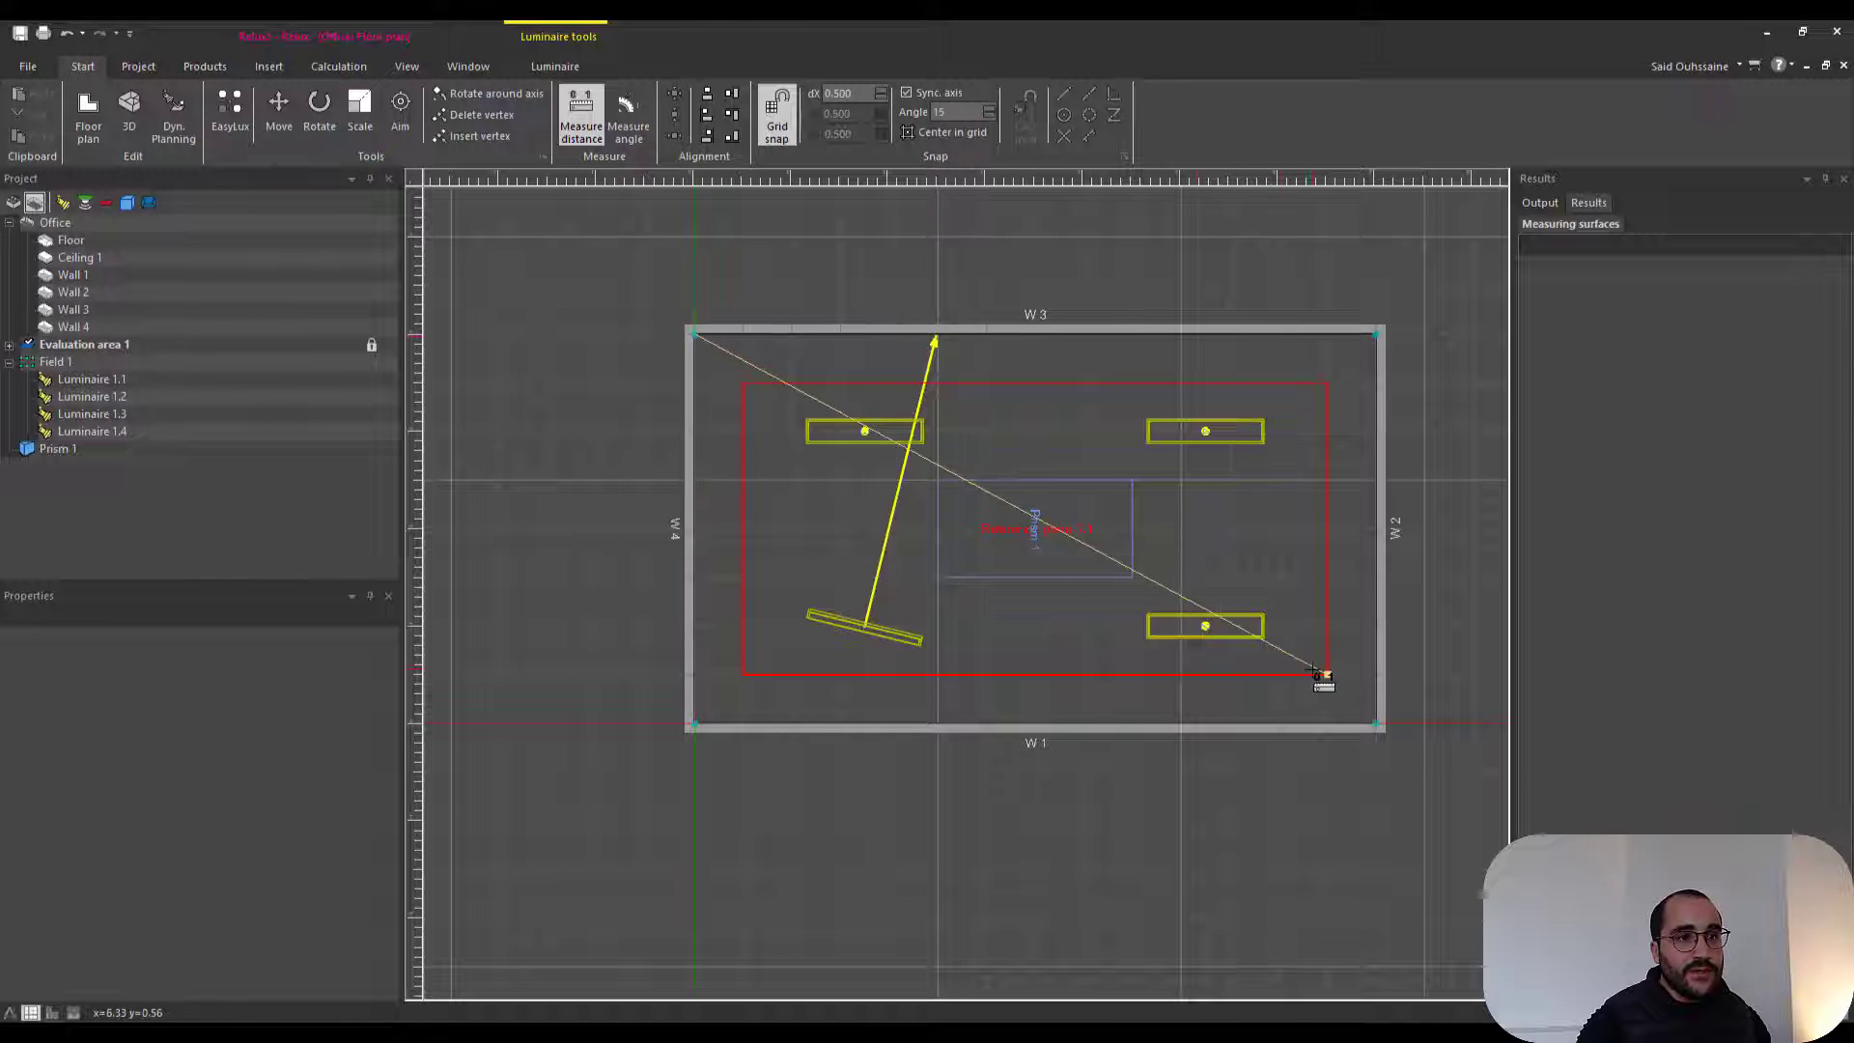
pyautogui.click(1325, 675)
pyautogui.rightClick(1216, 666)
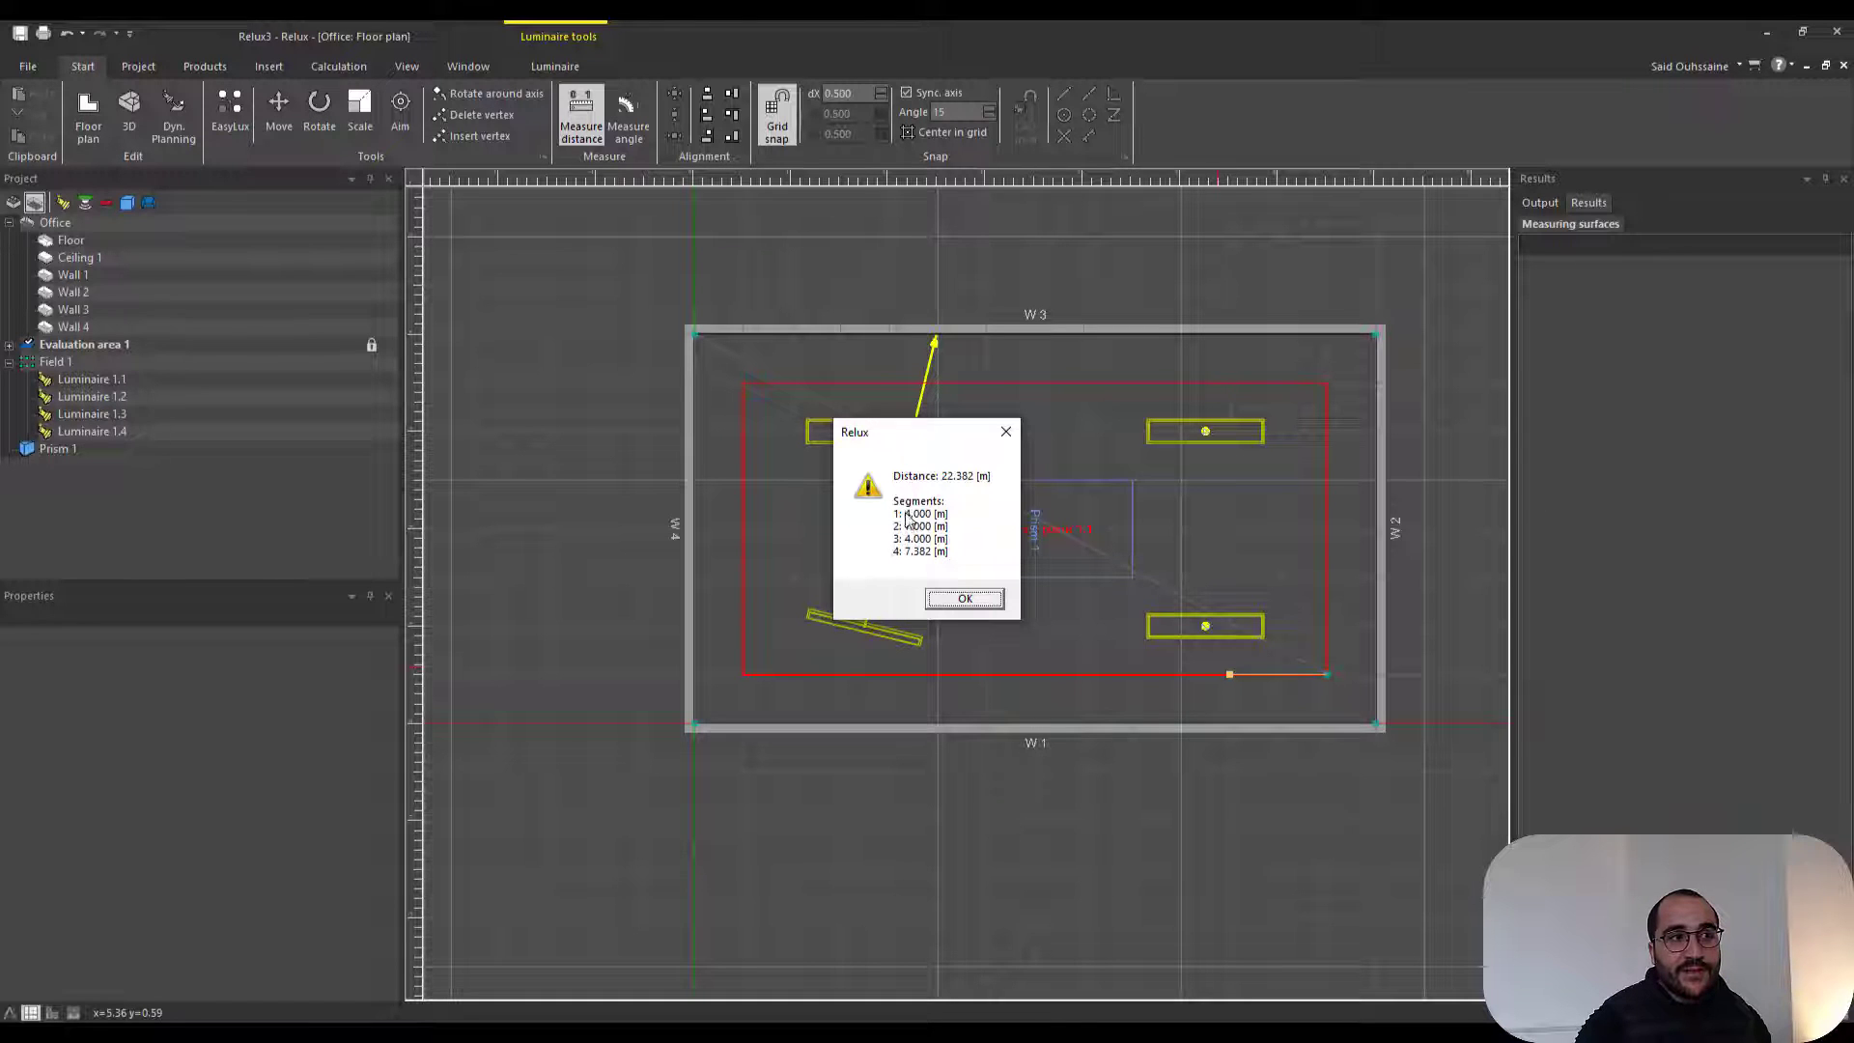
pyautogui.click(965, 598)
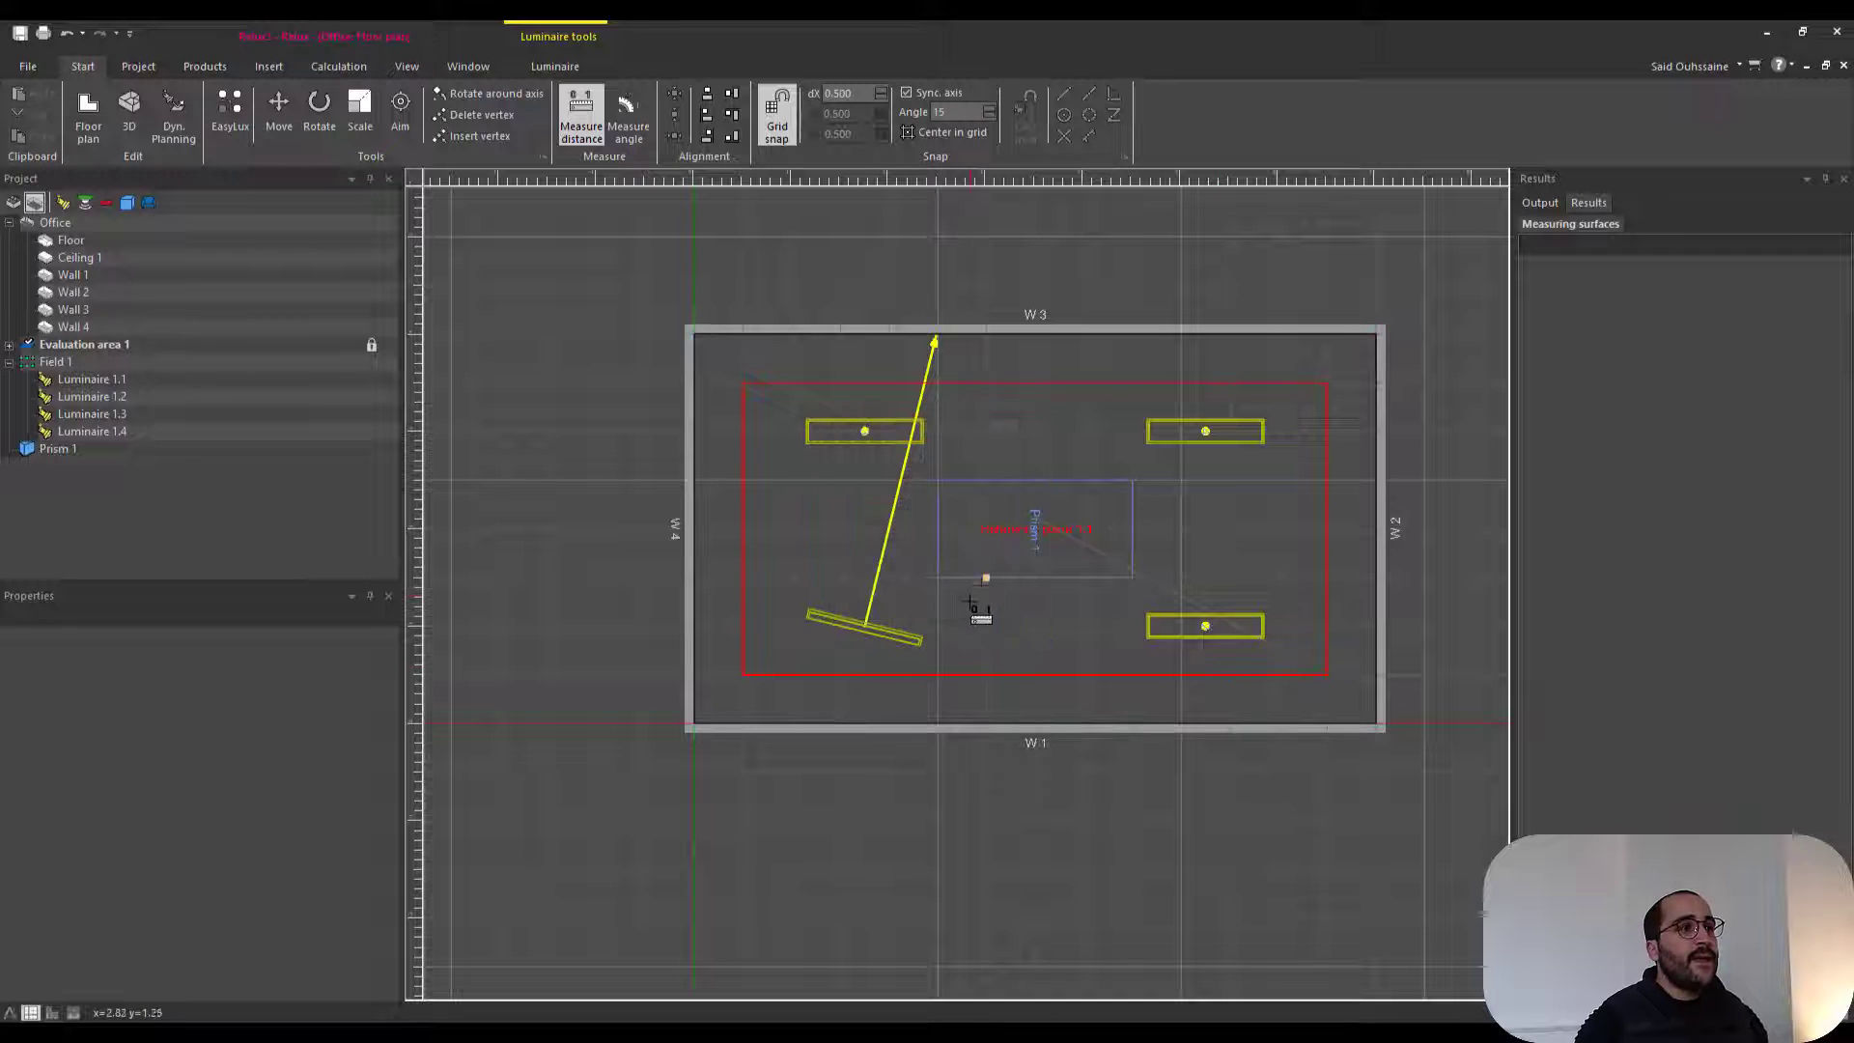
# - Measure an angle from the reference plane's corner near W 3 and W 4, between its W 3-side edge and a point inside the plane
pyautogui.click(633, 119)
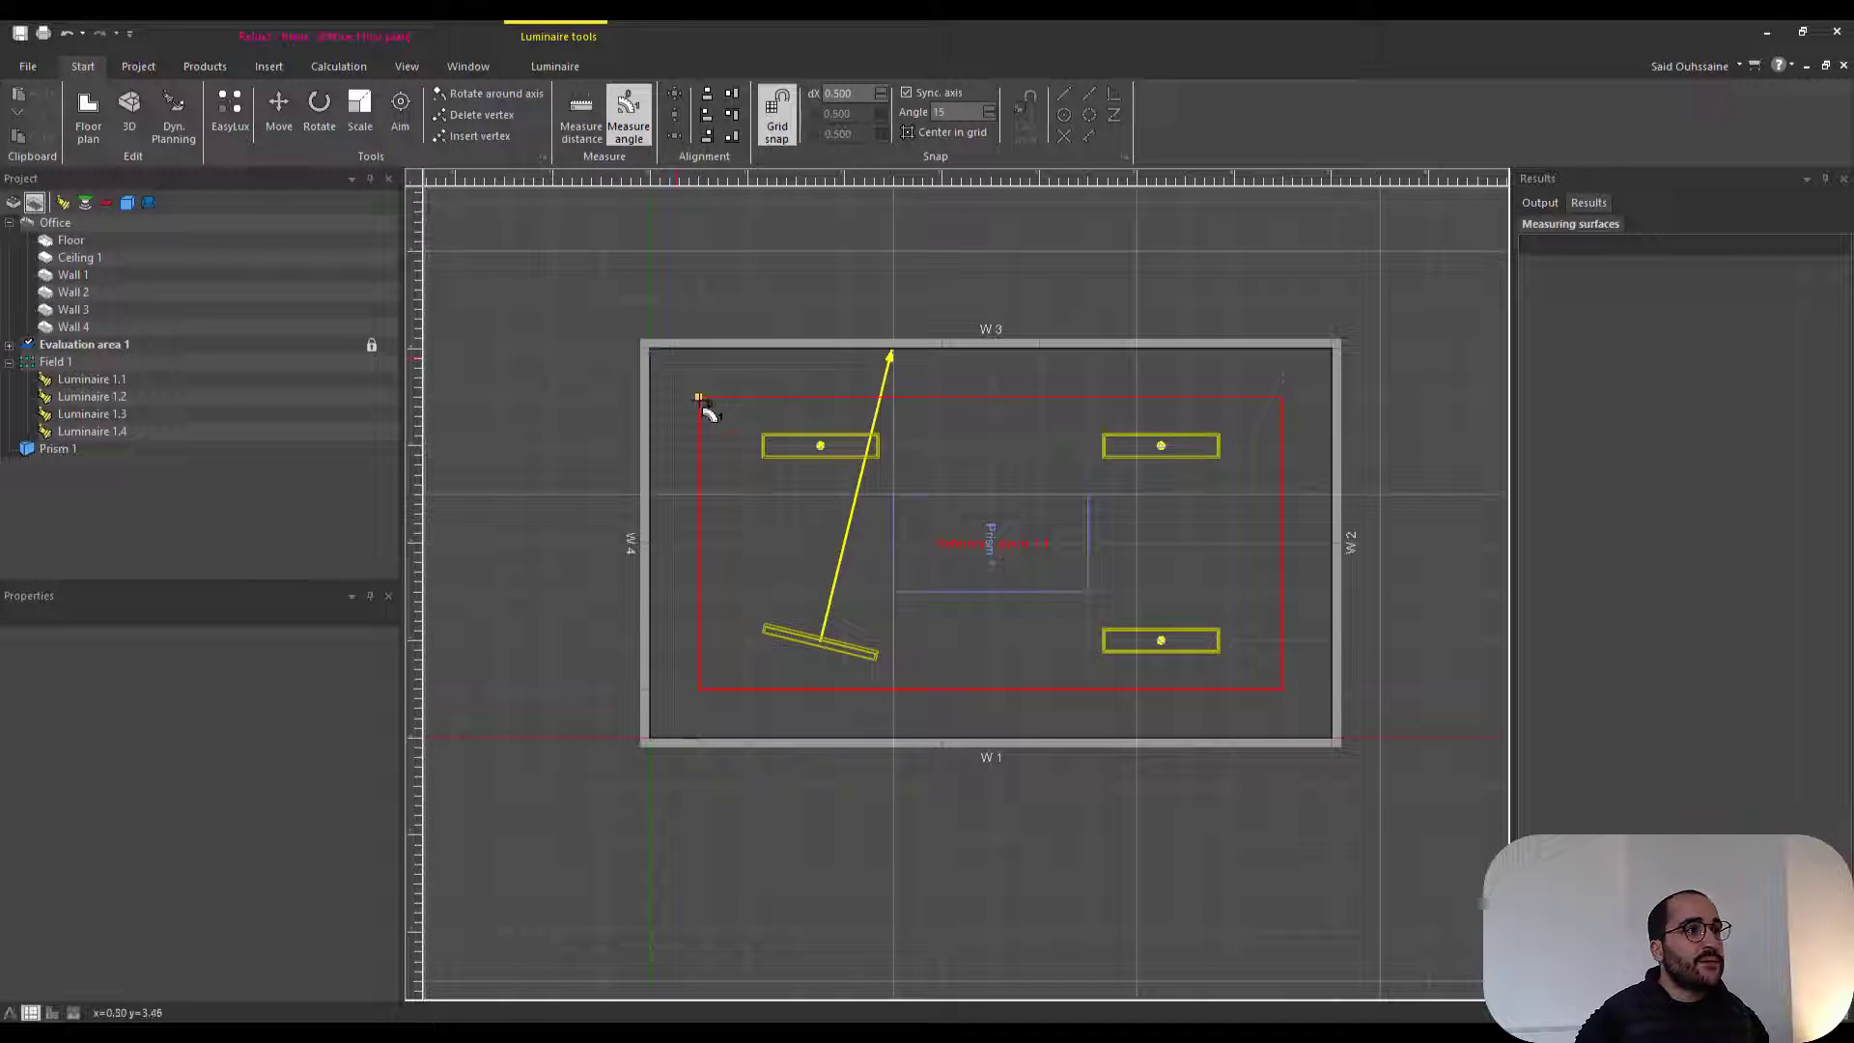
pyautogui.click(699, 400)
pyautogui.click(954, 403)
pyautogui.click(759, 492)
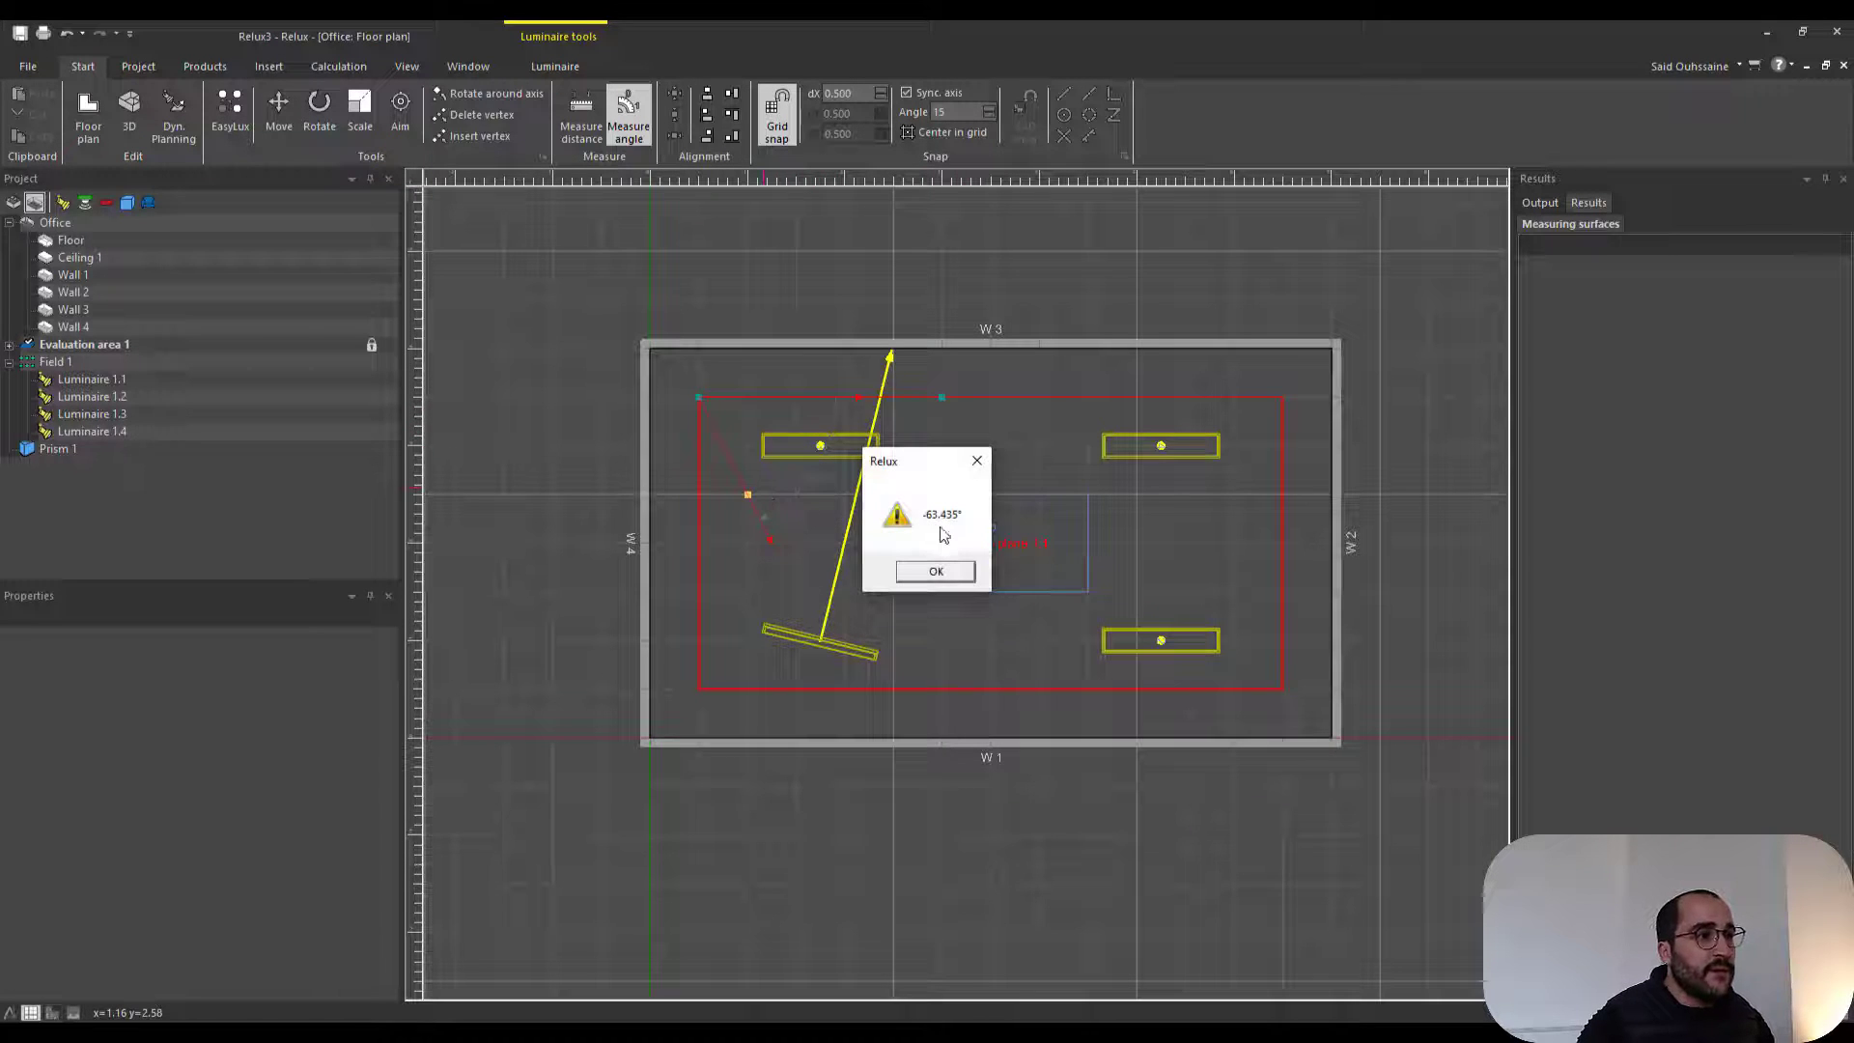
pyautogui.click(976, 460)
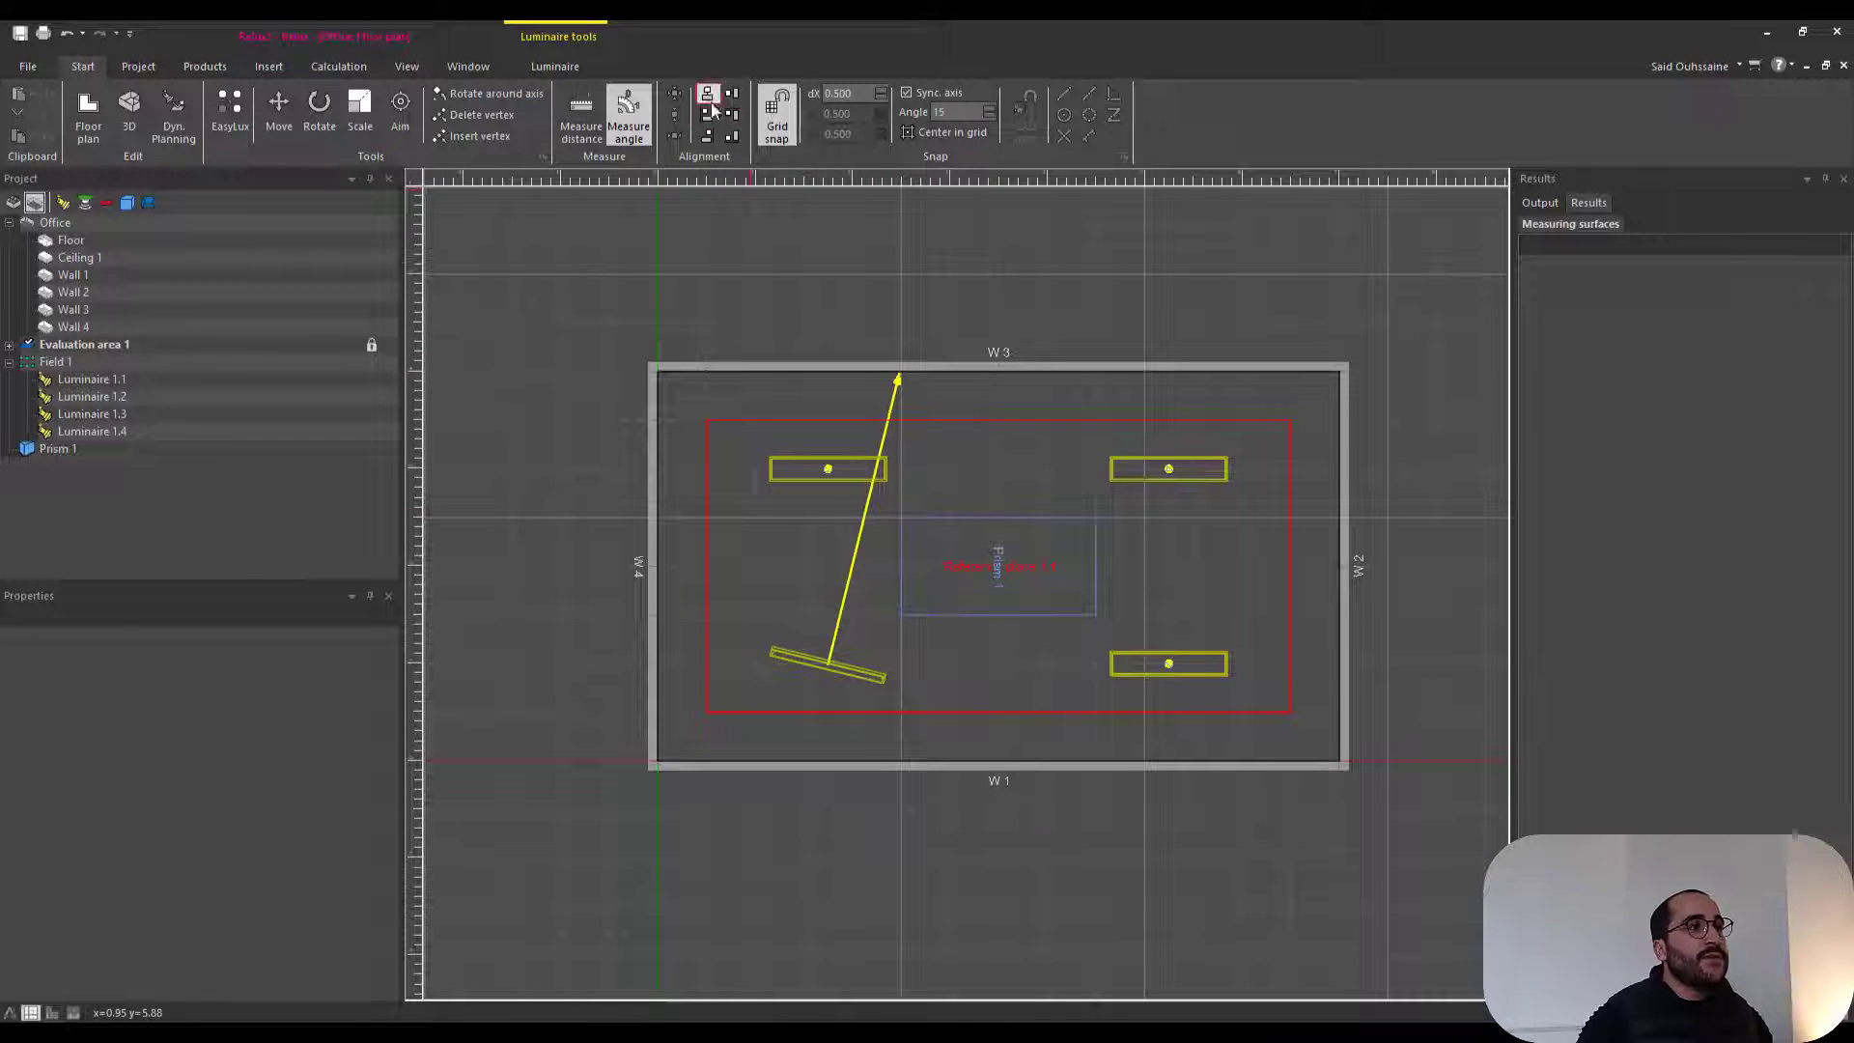
# - Set the synchronized grid snap spacing to 0.200
pyautogui.scroll(1, 816, 193)
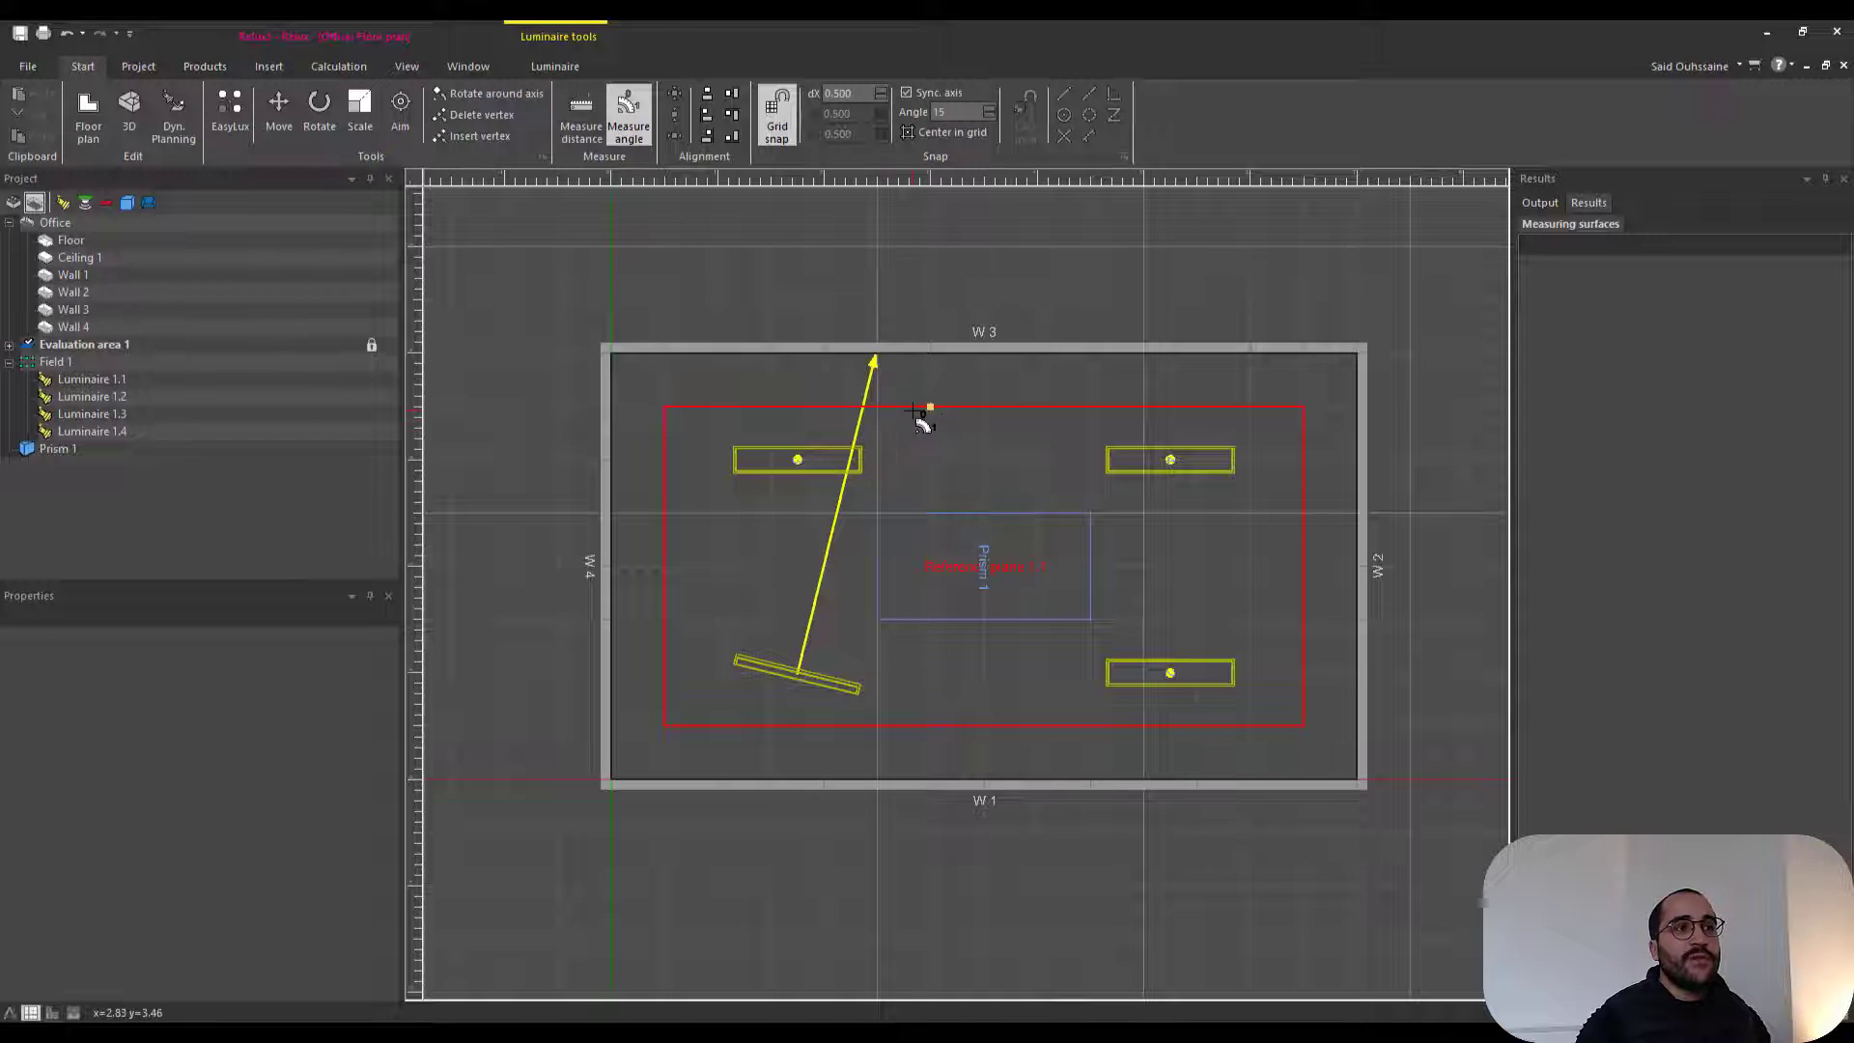
pyautogui.click(580, 114)
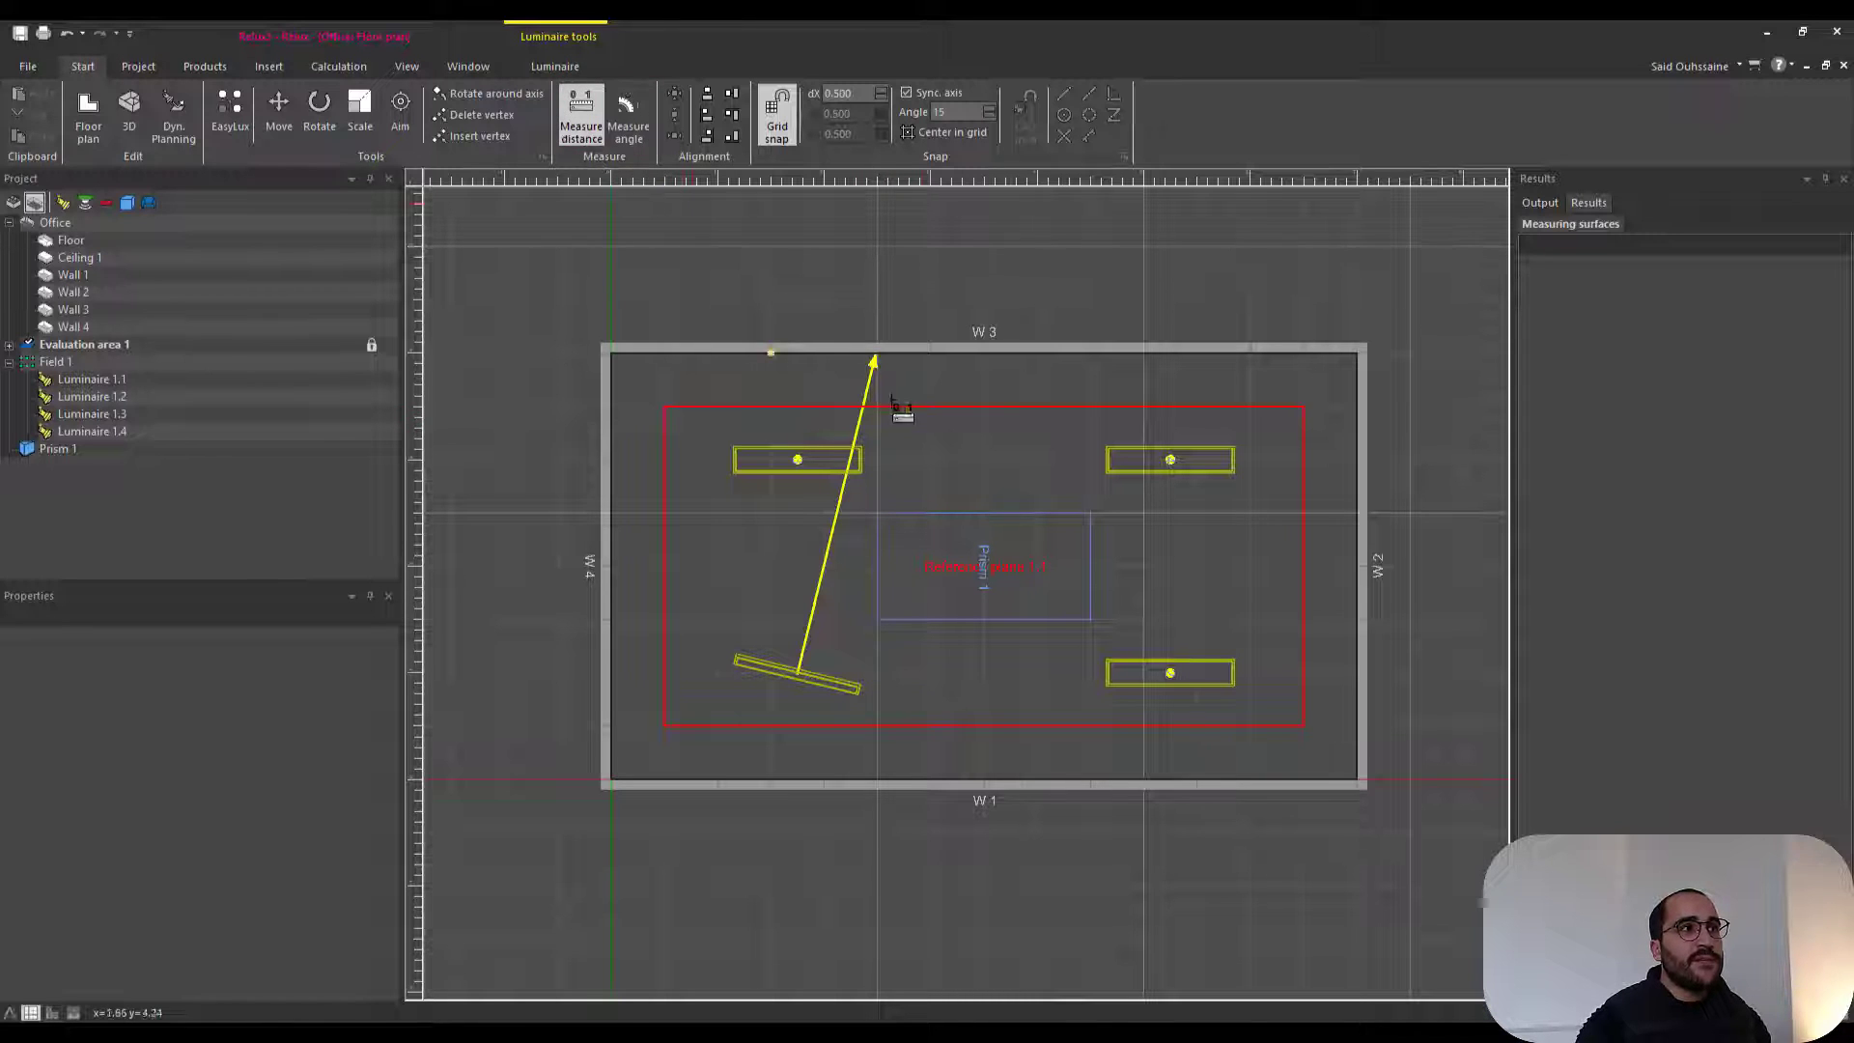
pyautogui.scroll(2, 926, 415)
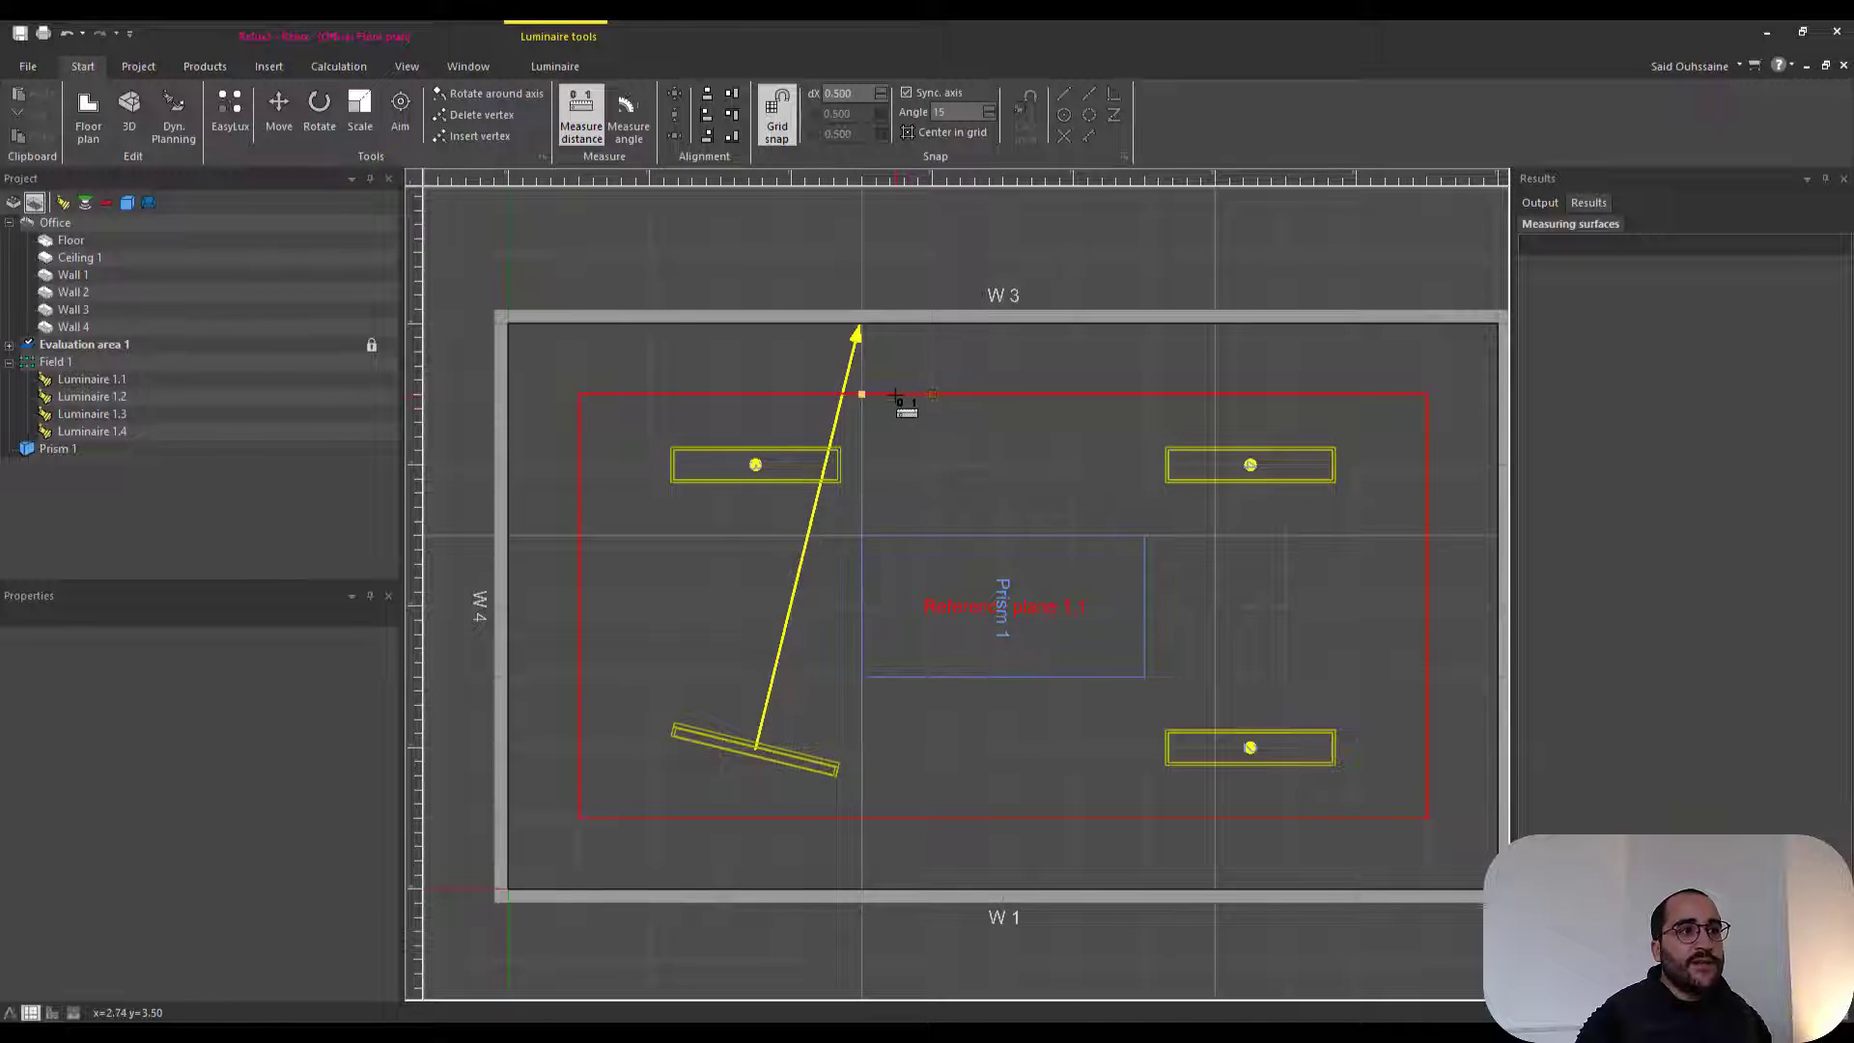
pyautogui.scroll(2, 900, 396)
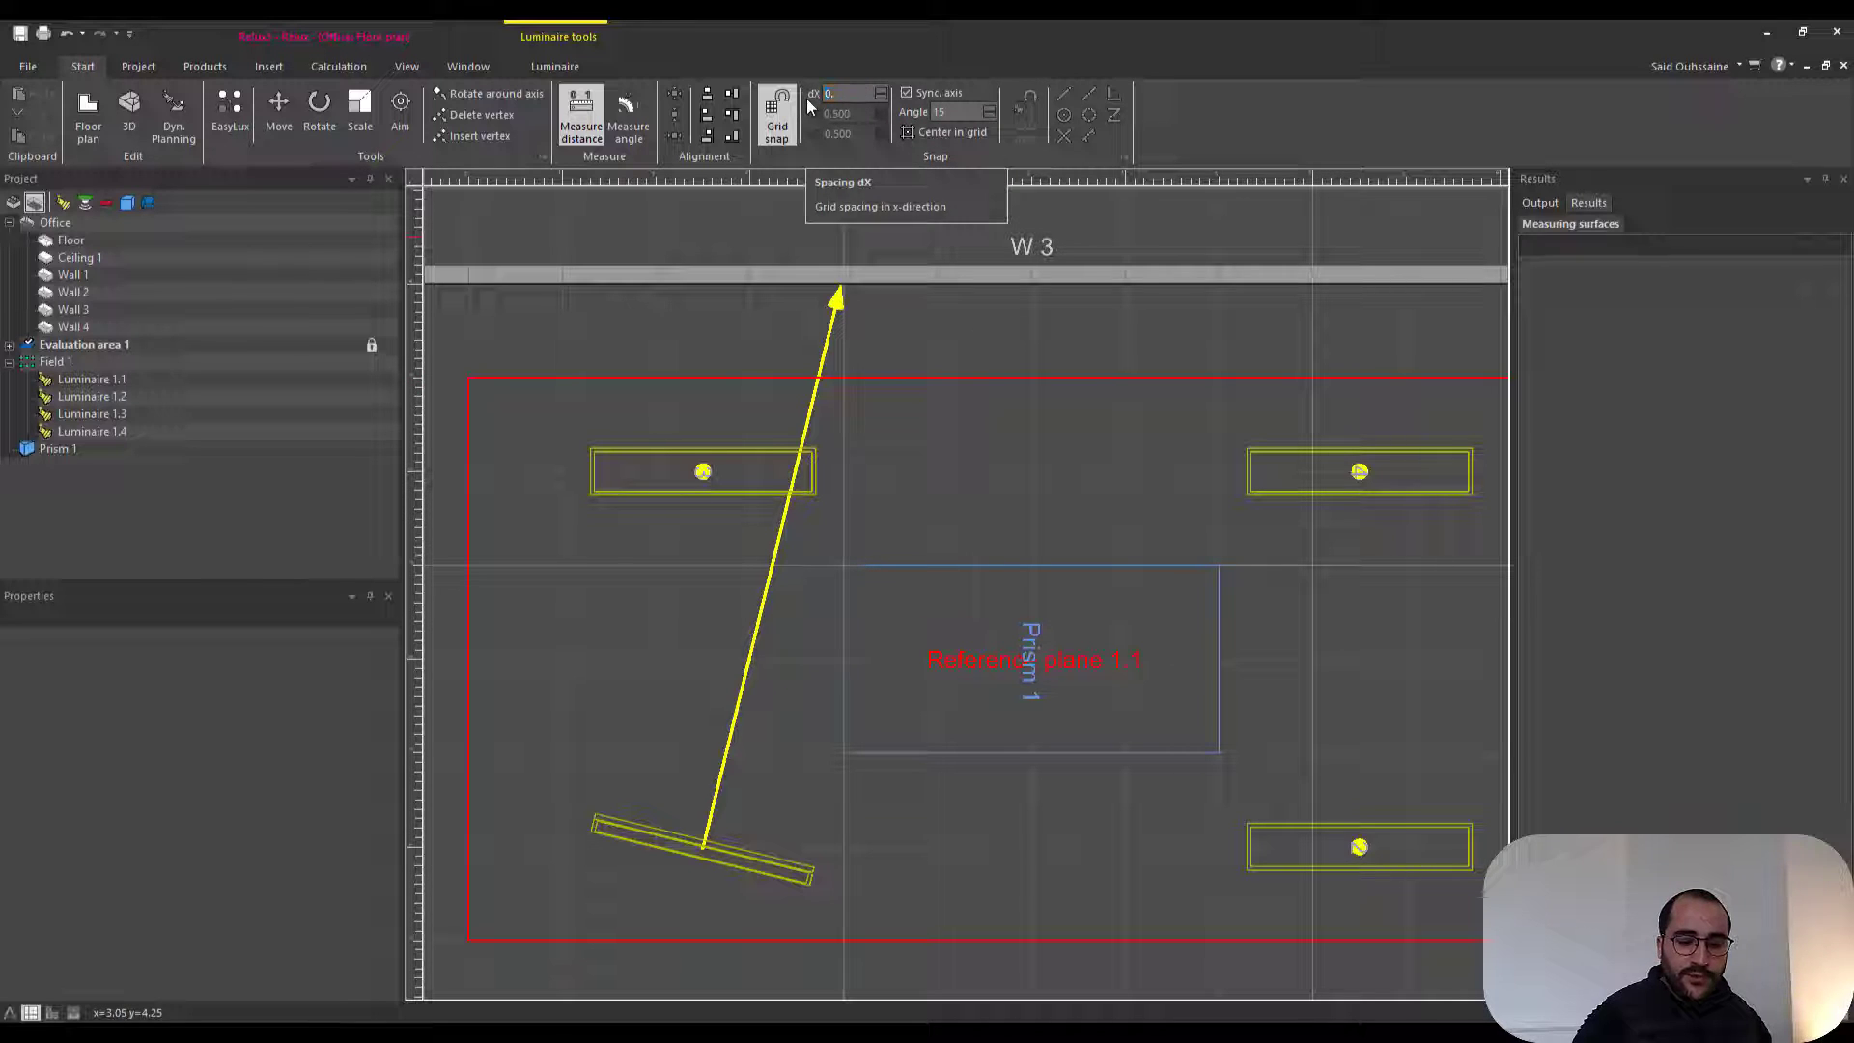
pyautogui.press('Return')
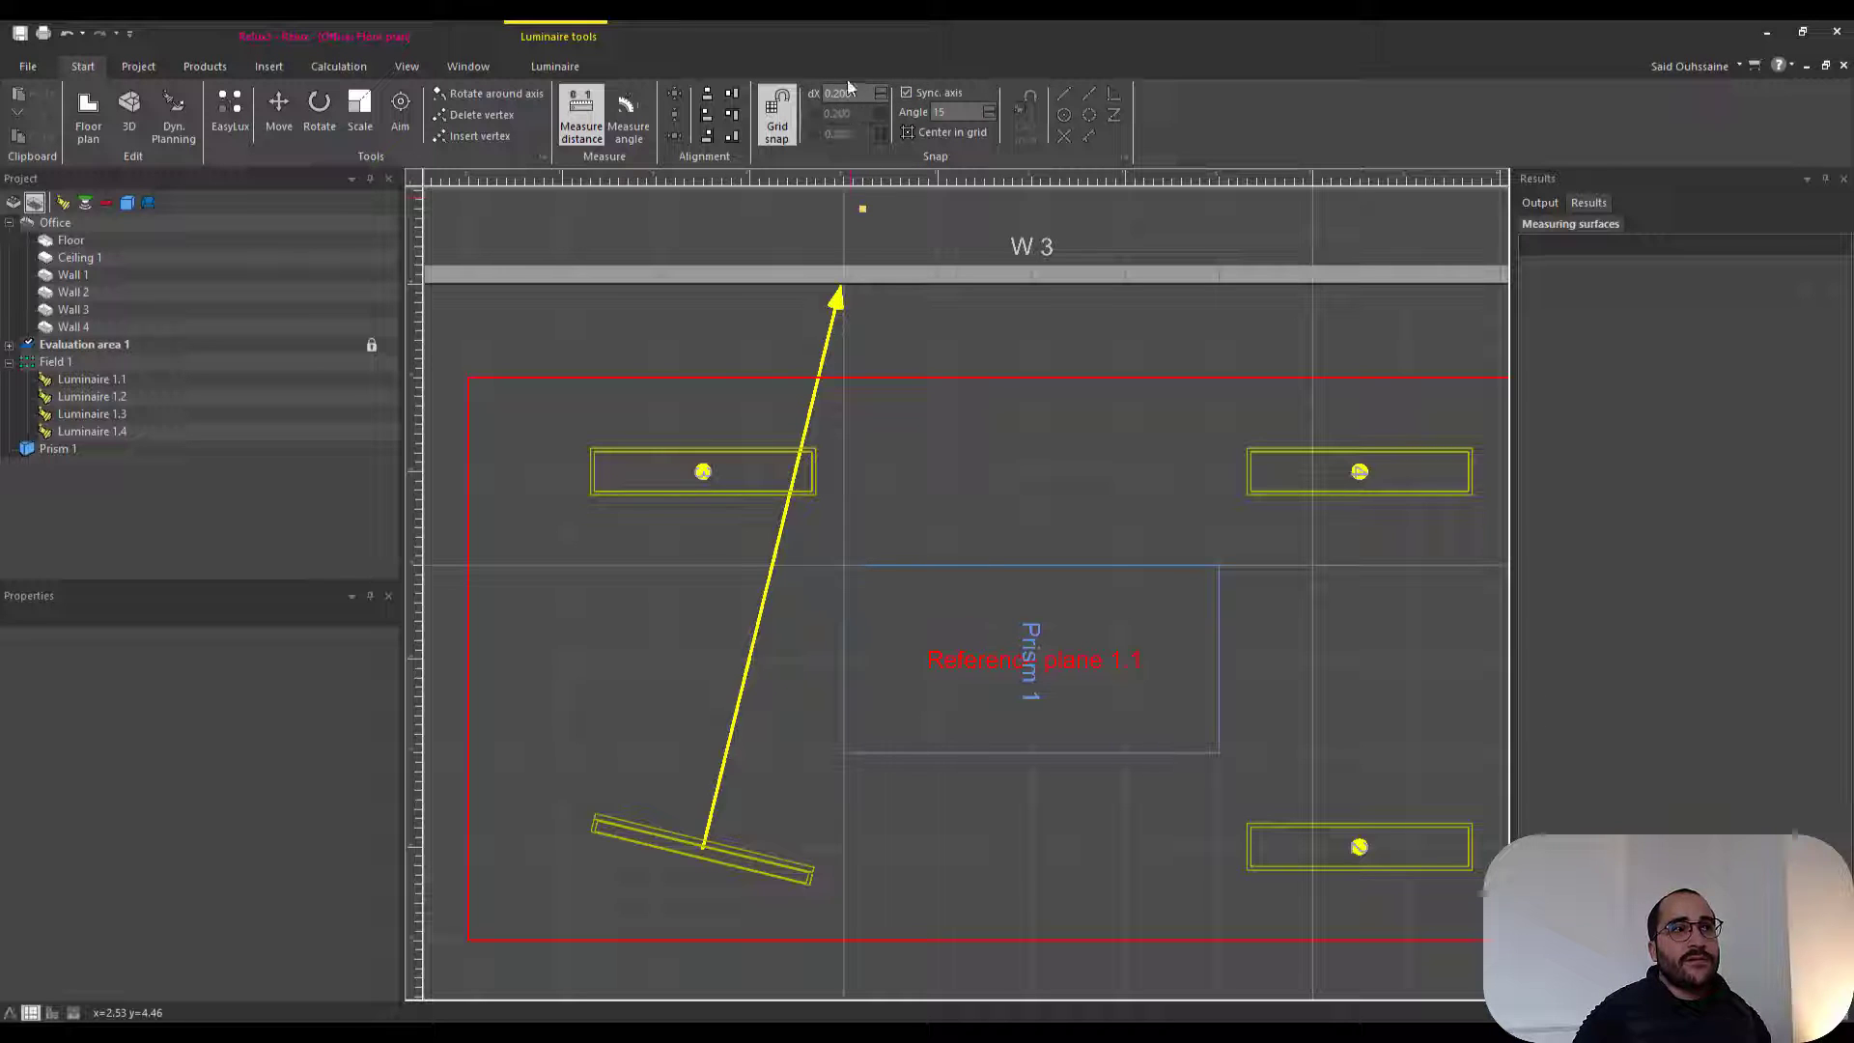
# - Turn off axis synchronization for the grid snap and set the spacing to dY 0.100 and dZ 0.300
pyautogui.click(907, 93)
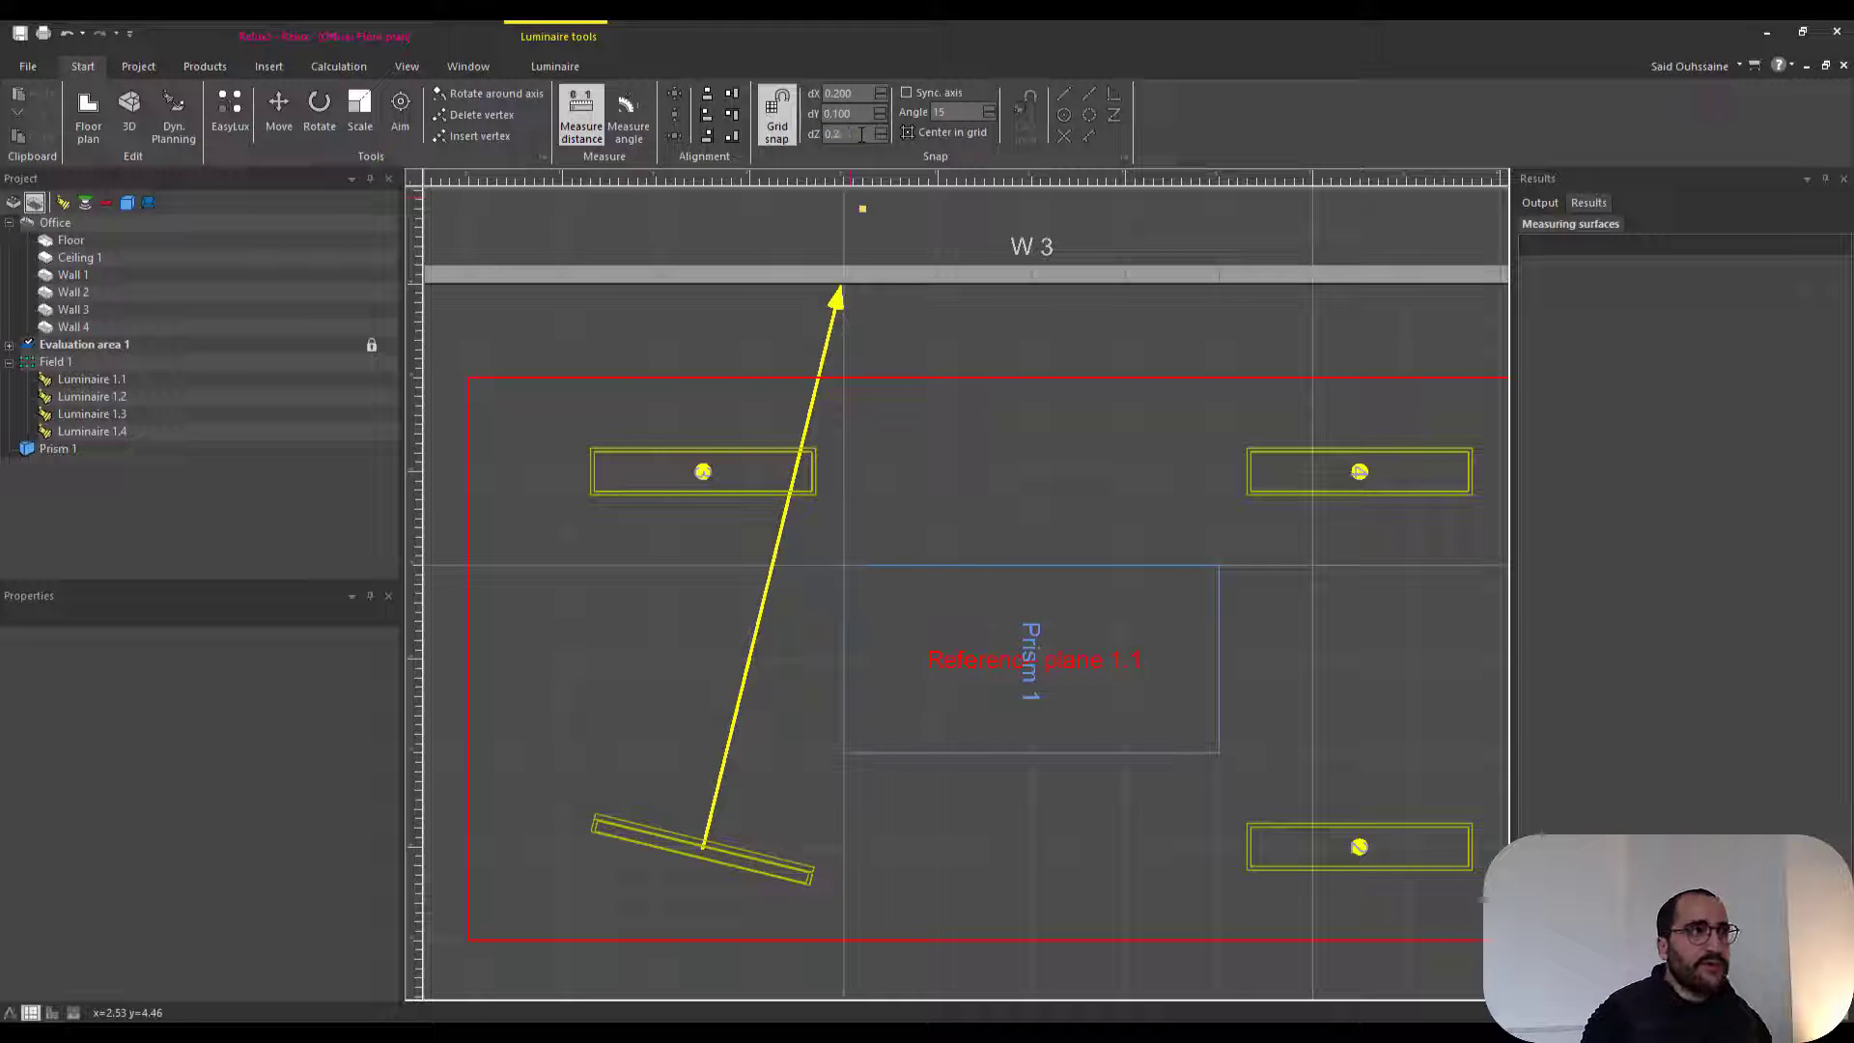
pyautogui.press('BackSpace')
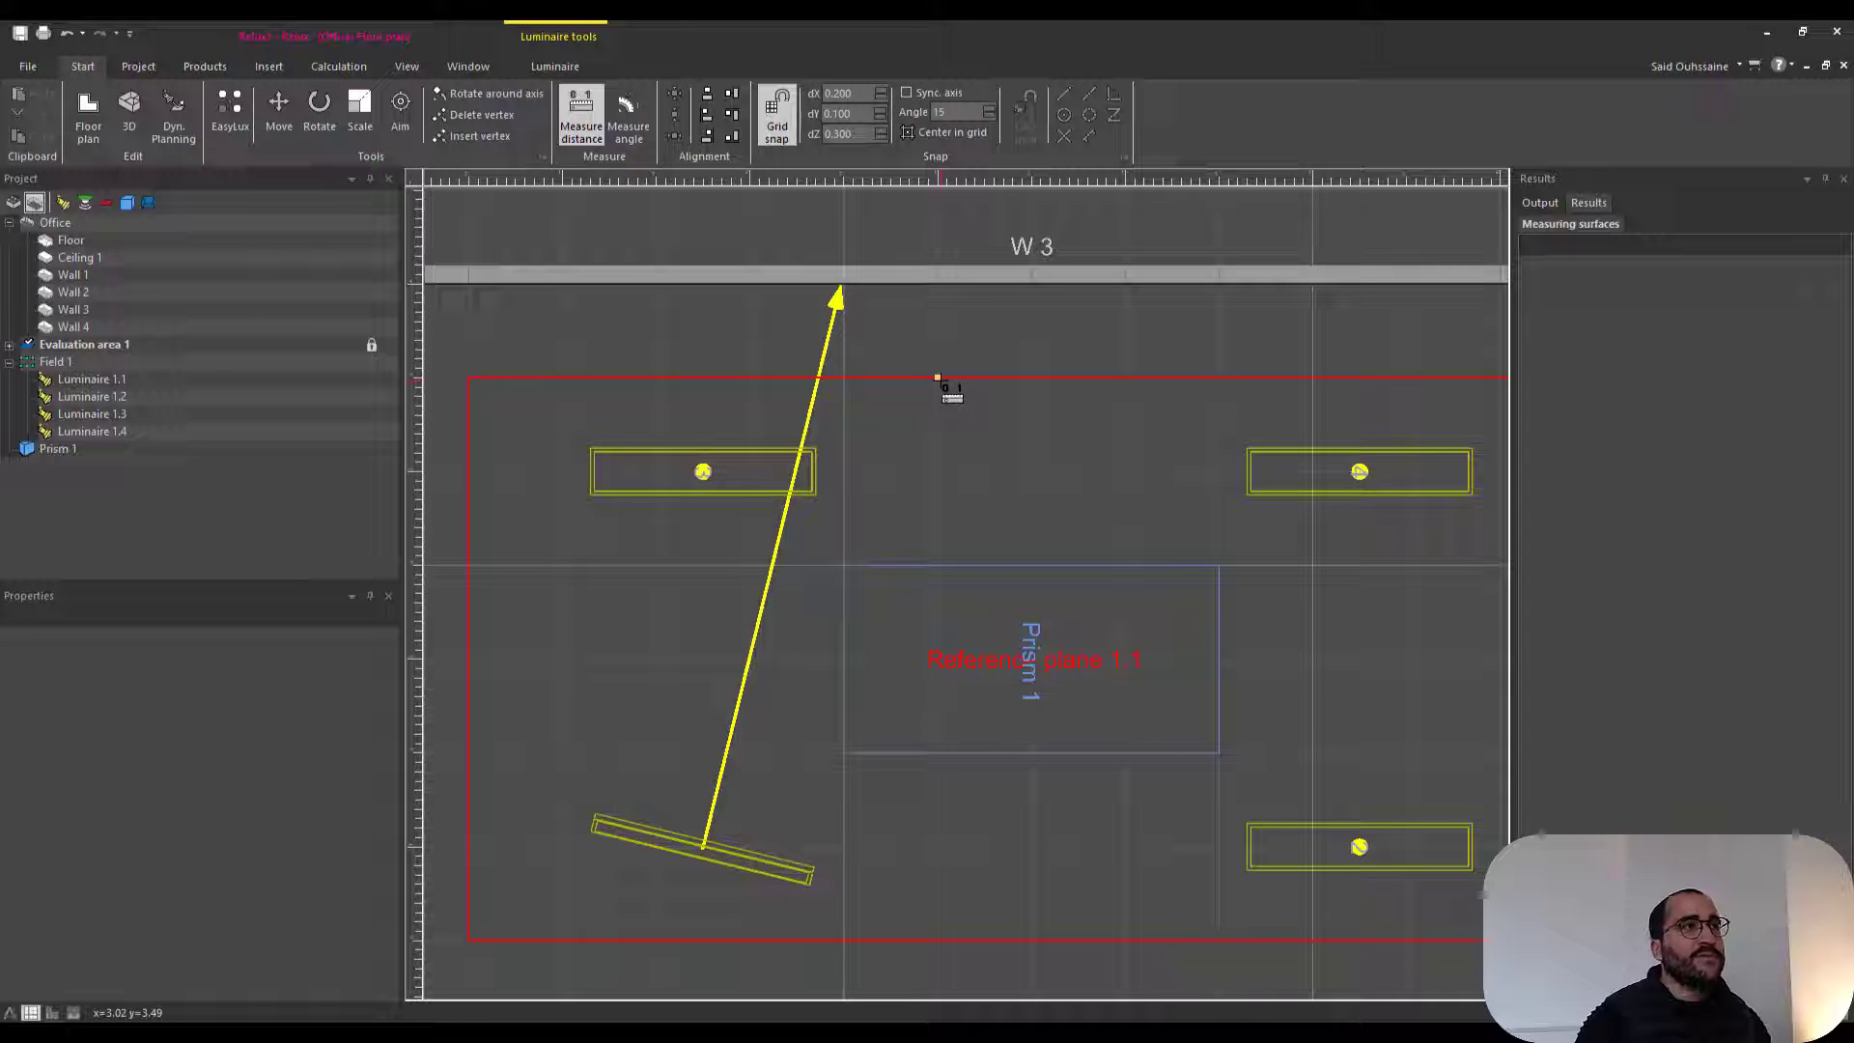
pyautogui.press('Escape')
pyautogui.scroll(-1, 786, 129)
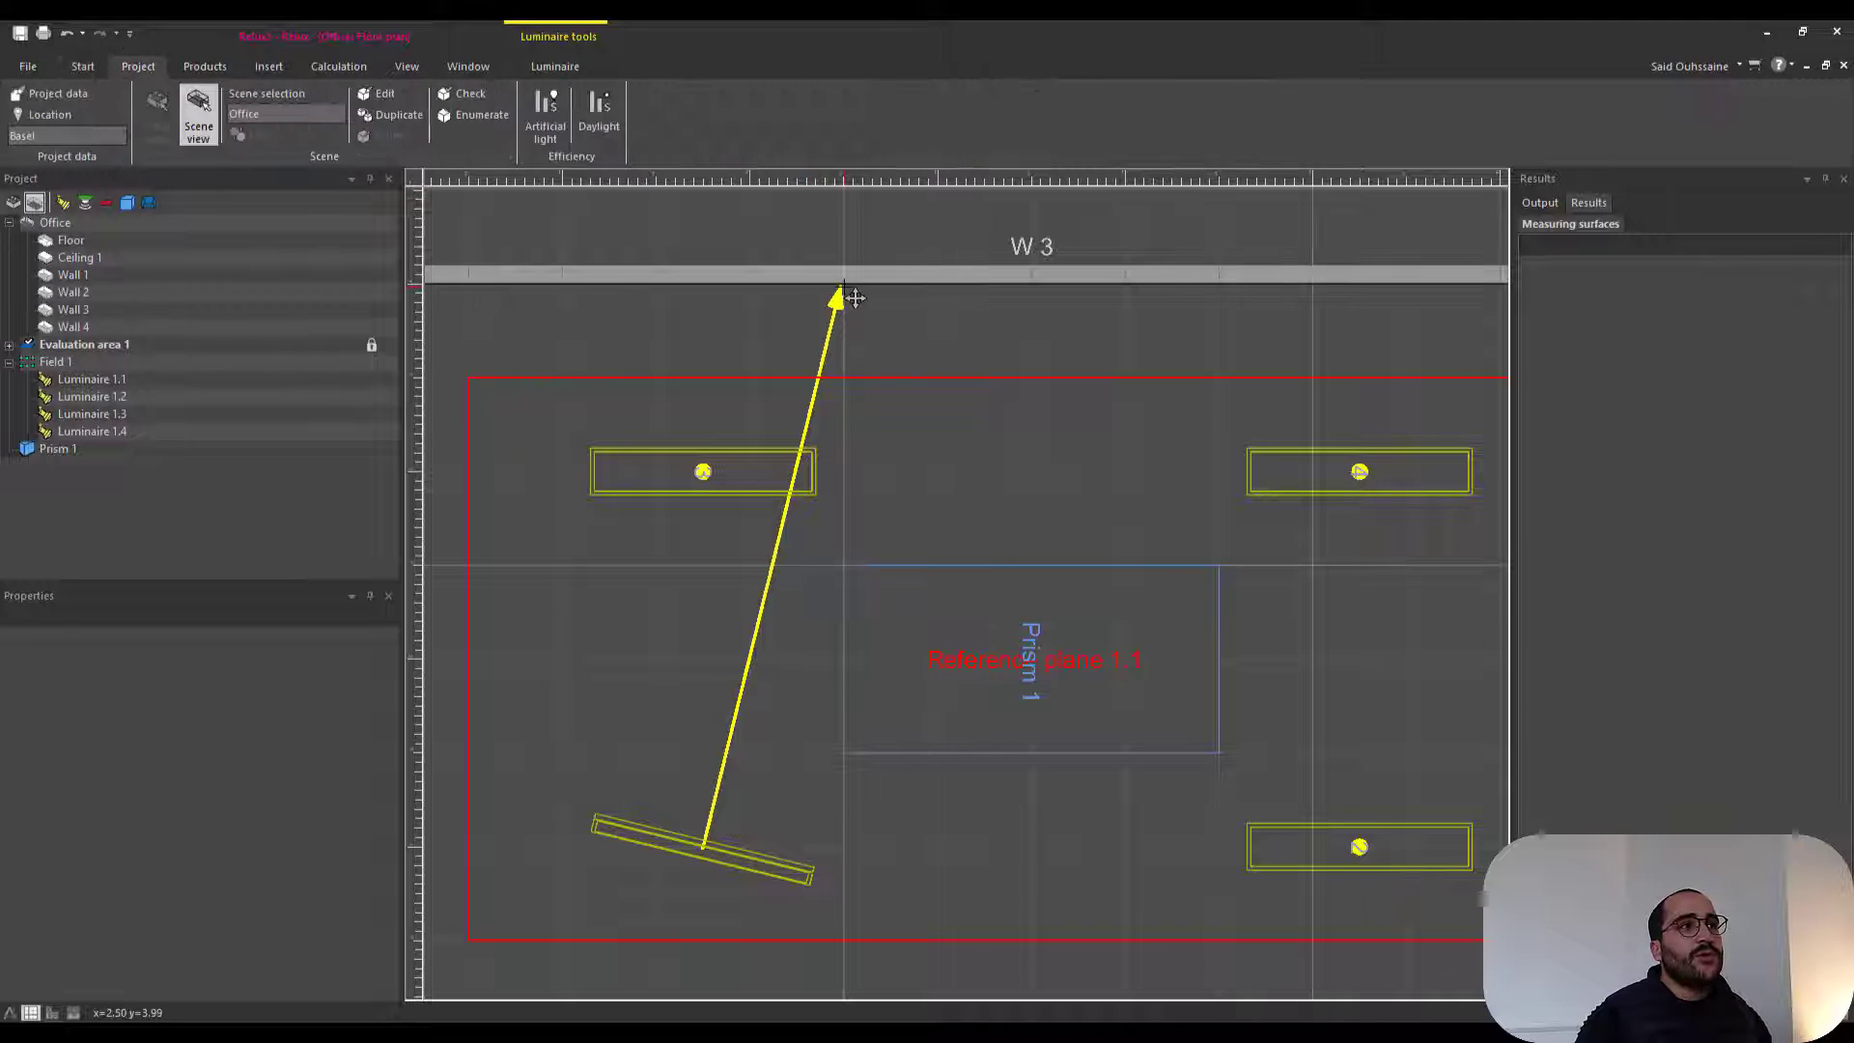
# - Activate distance measuring, synchronize the grid axes at 0.200 and turn on grid snap for the floor plan
pyautogui.scroll(-3, 853, 297)
pyautogui.click(87, 70)
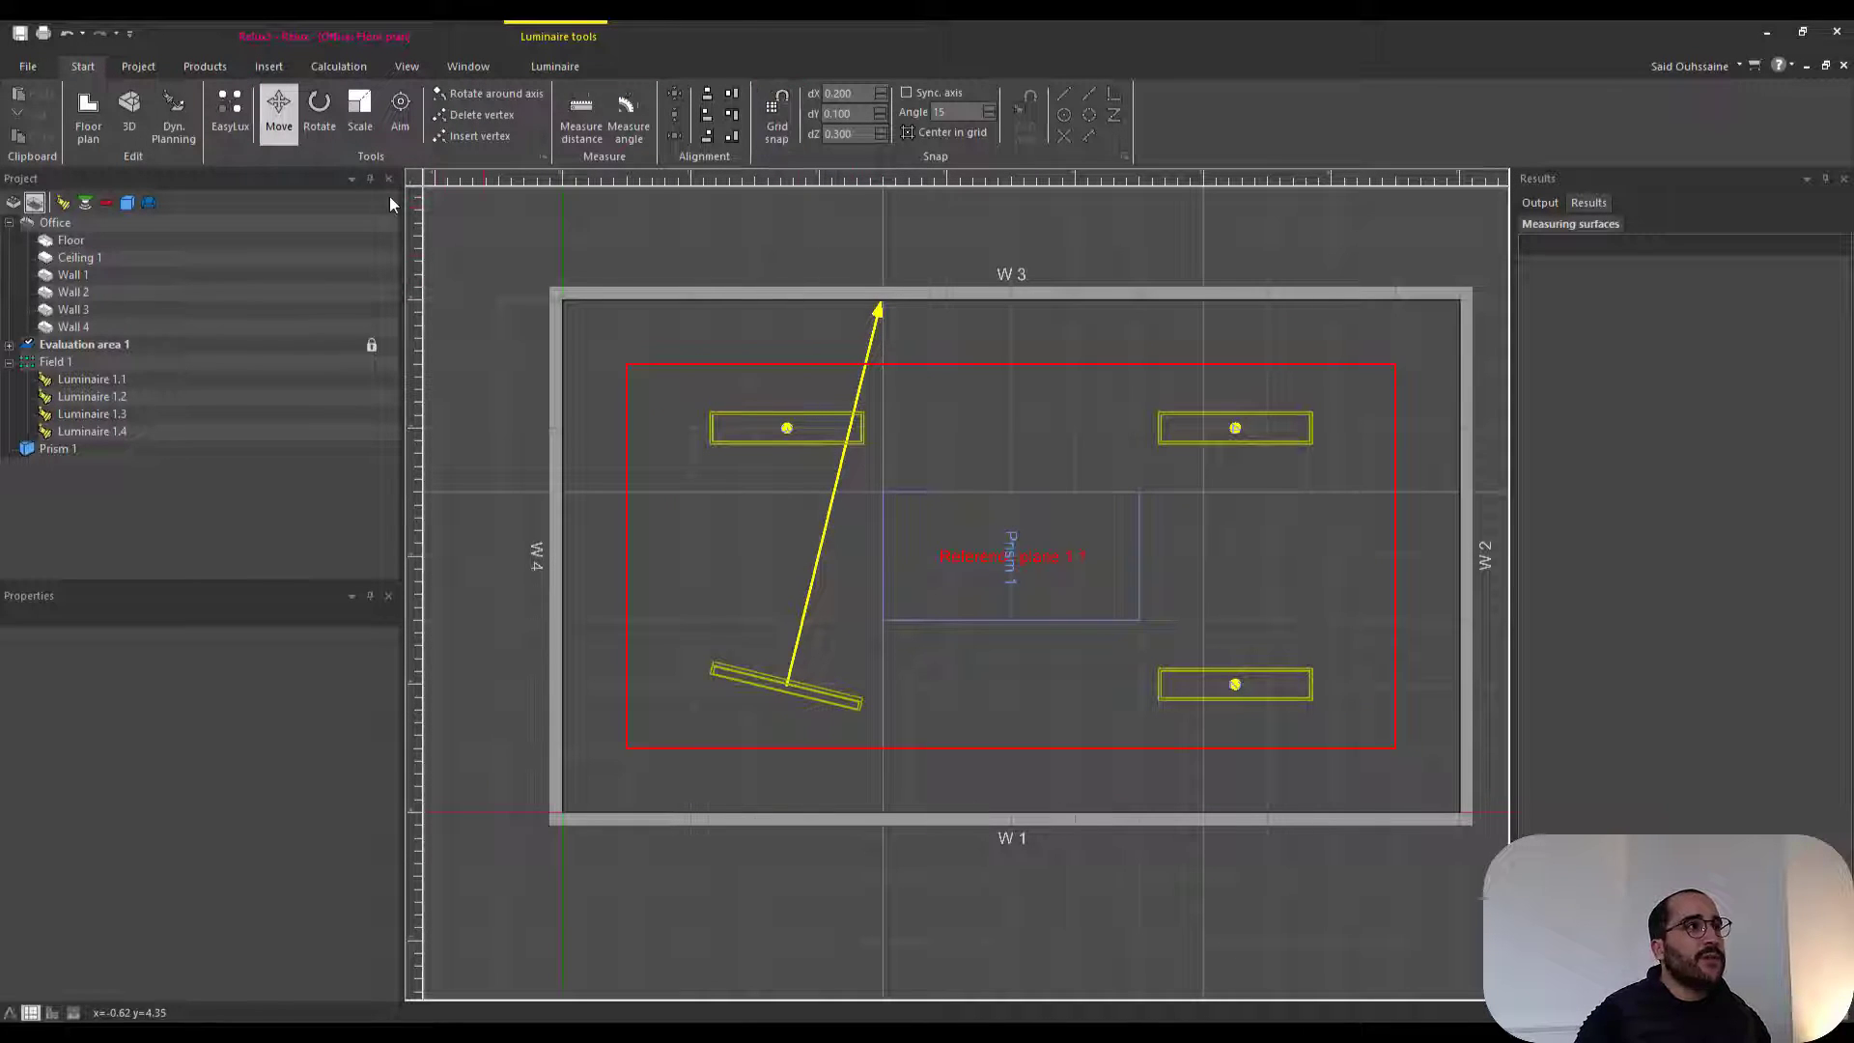
pyautogui.click(582, 114)
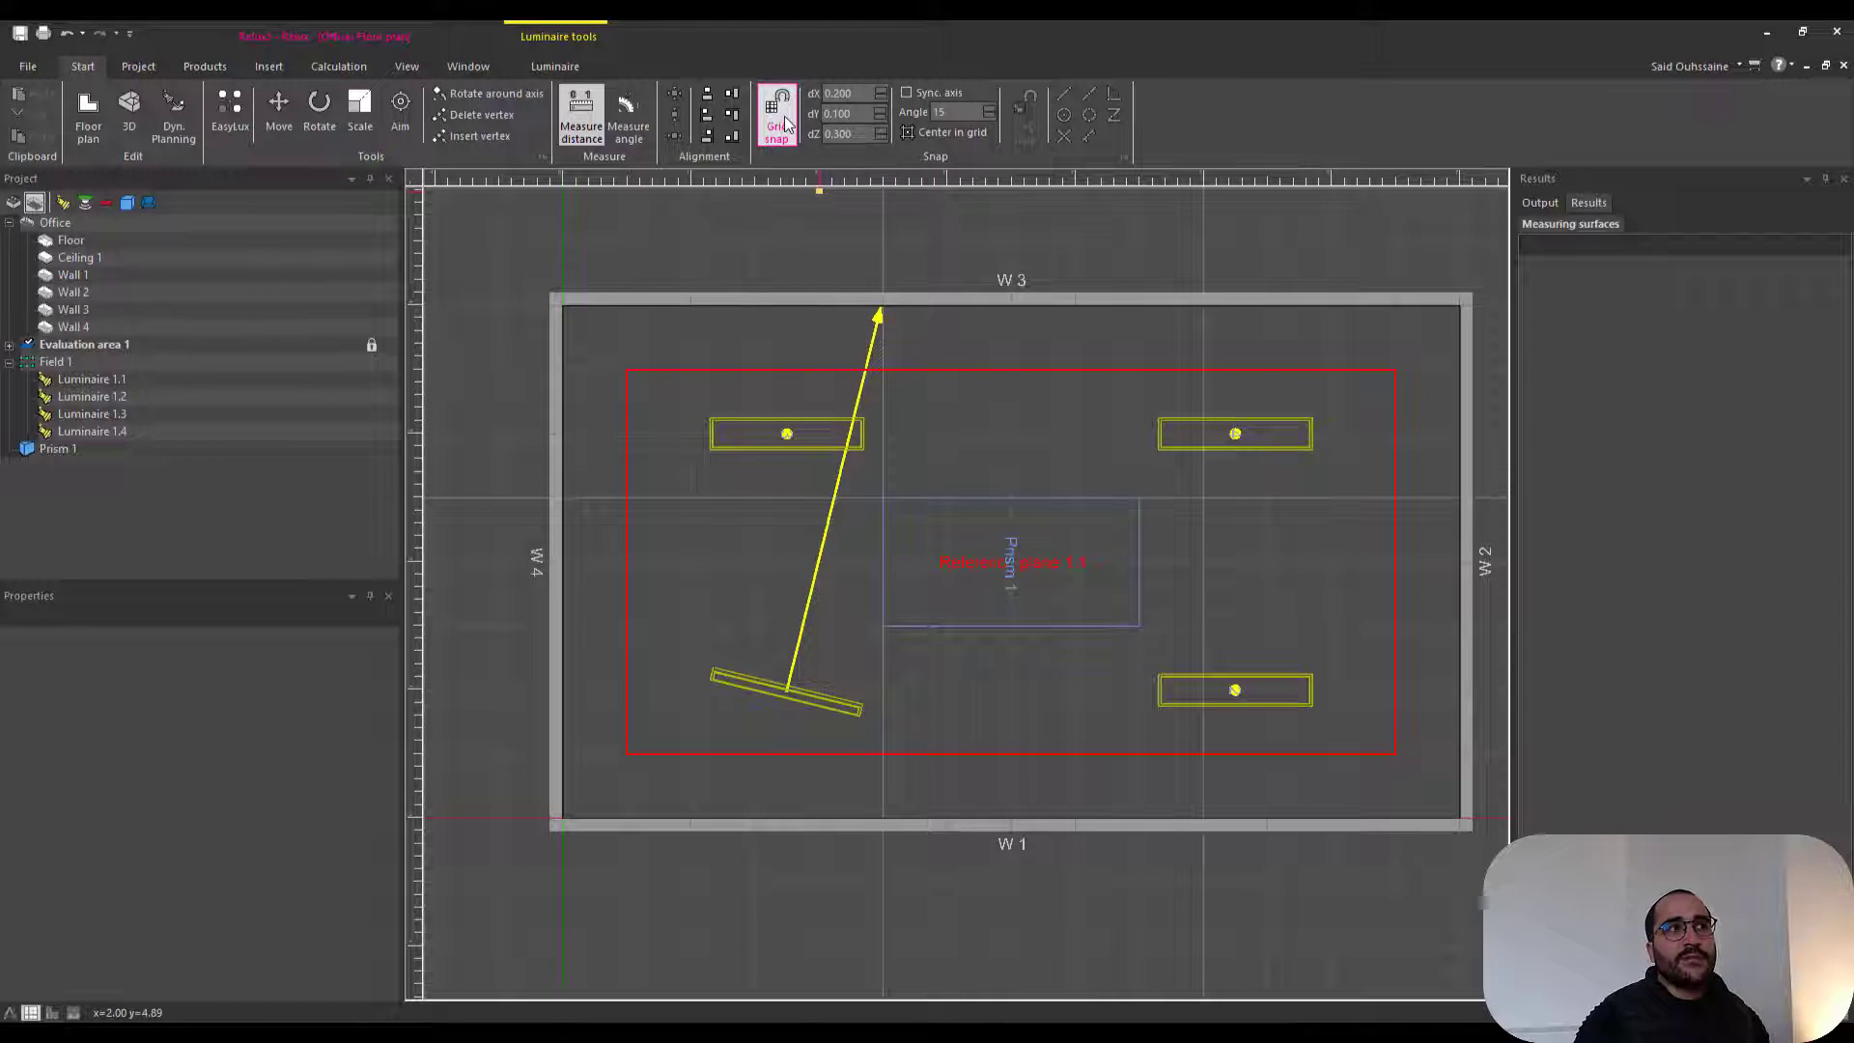
pyautogui.click(906, 91)
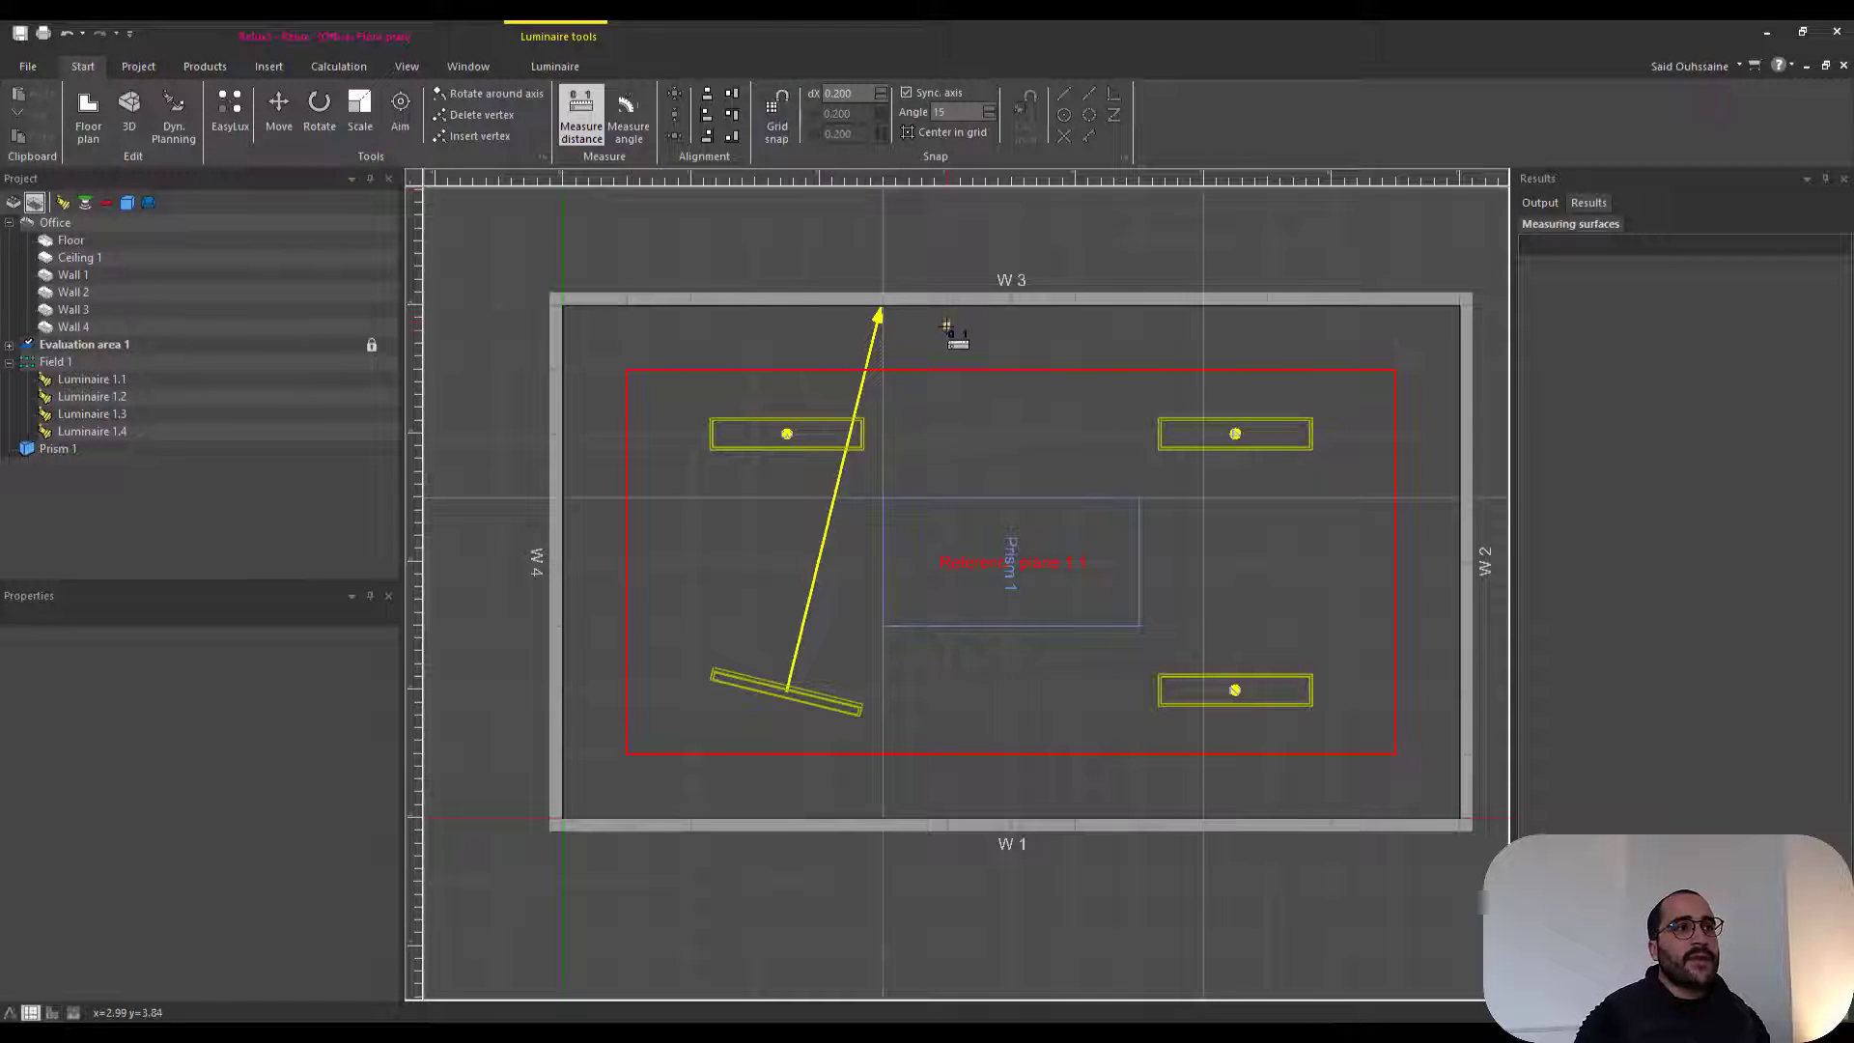
pyautogui.click(780, 116)
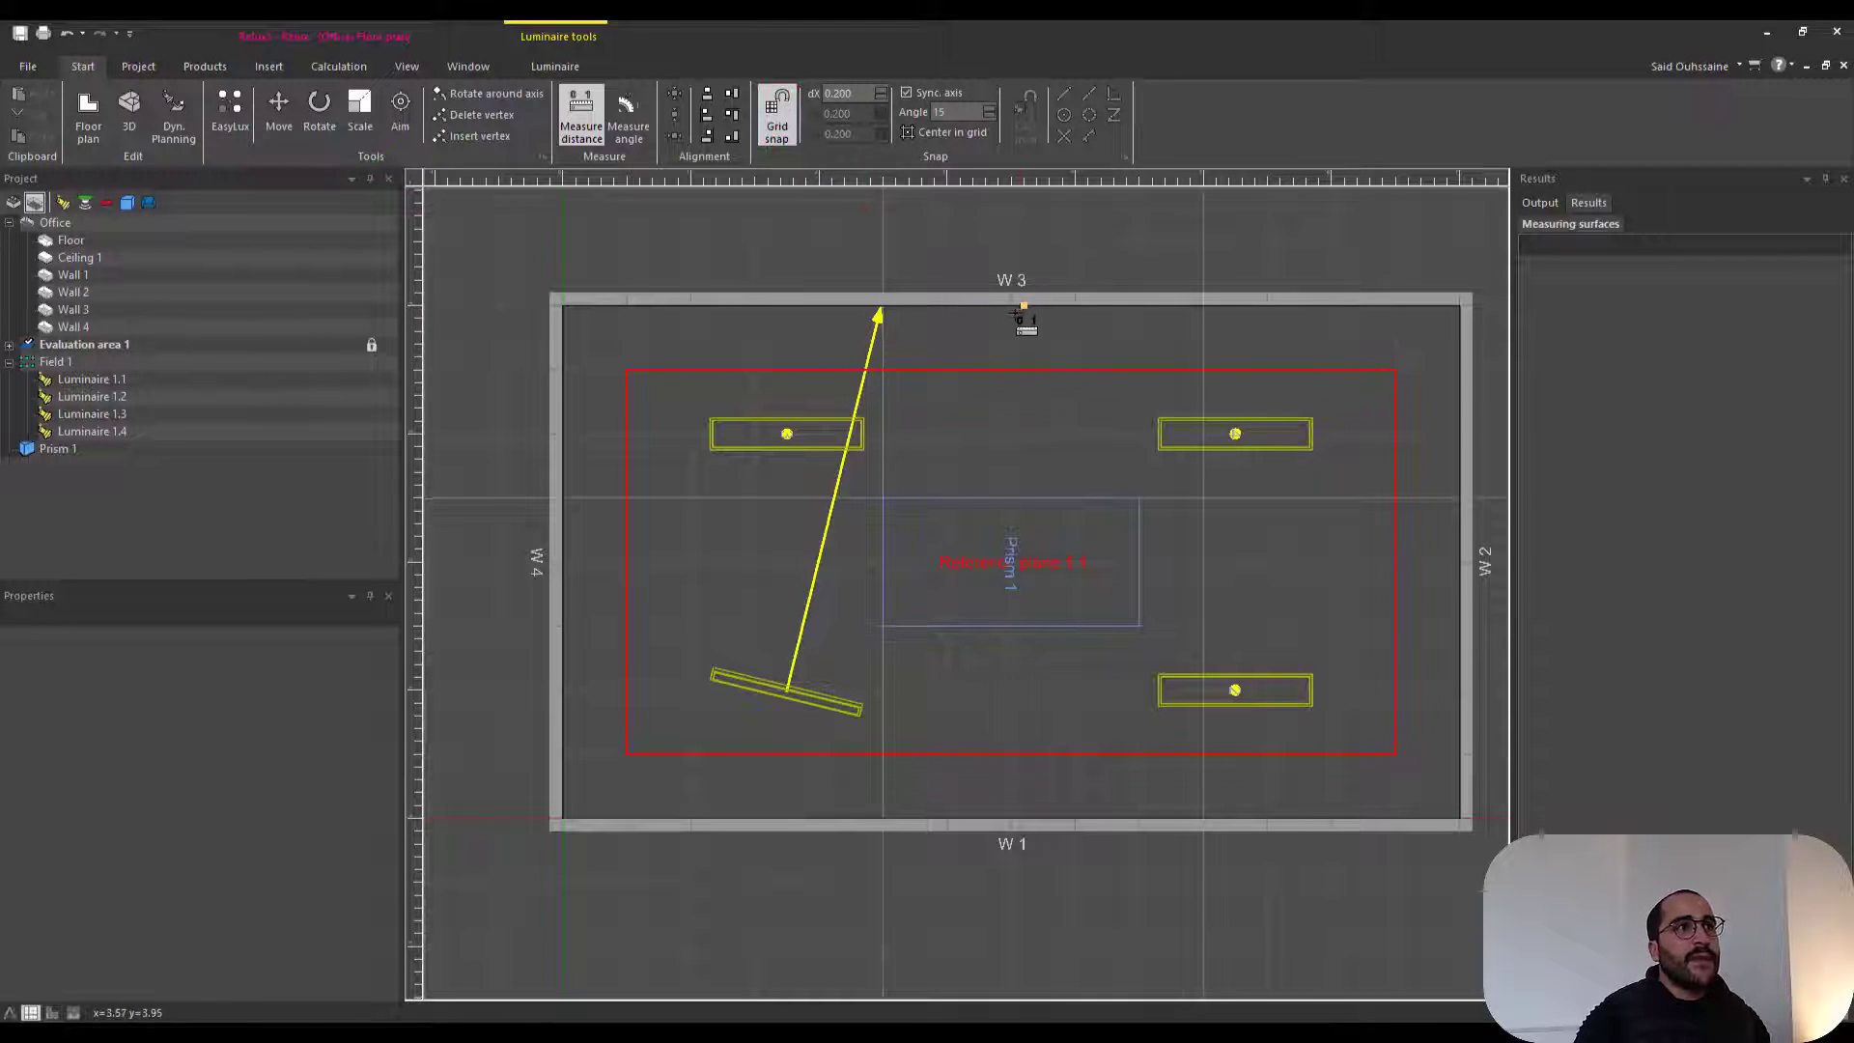
pyautogui.moveTo(1018, 309); pyautogui.dragTo(968, 331, button='middle')
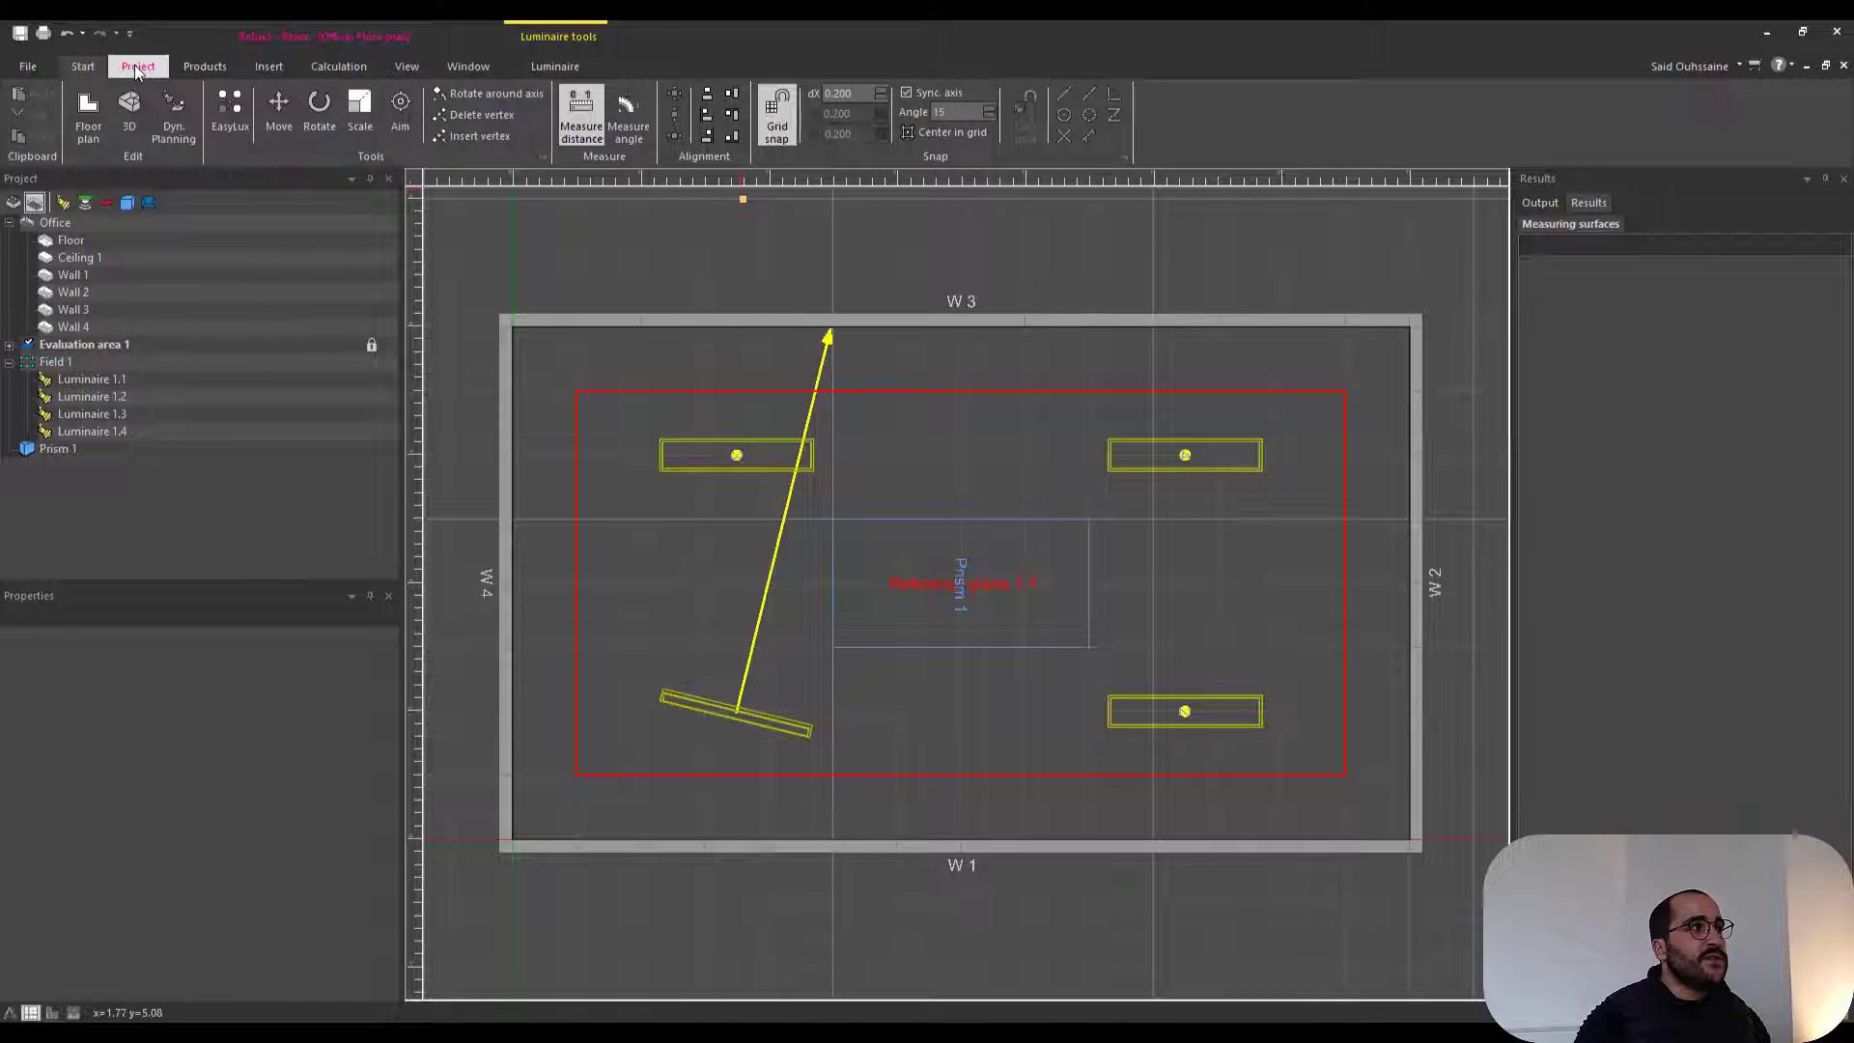
# - With the Prism tool active, set the synchronized grid snap spacing to 0.500 and apply Center in grid
pyautogui.click(268, 66)
pyautogui.click(88, 142)
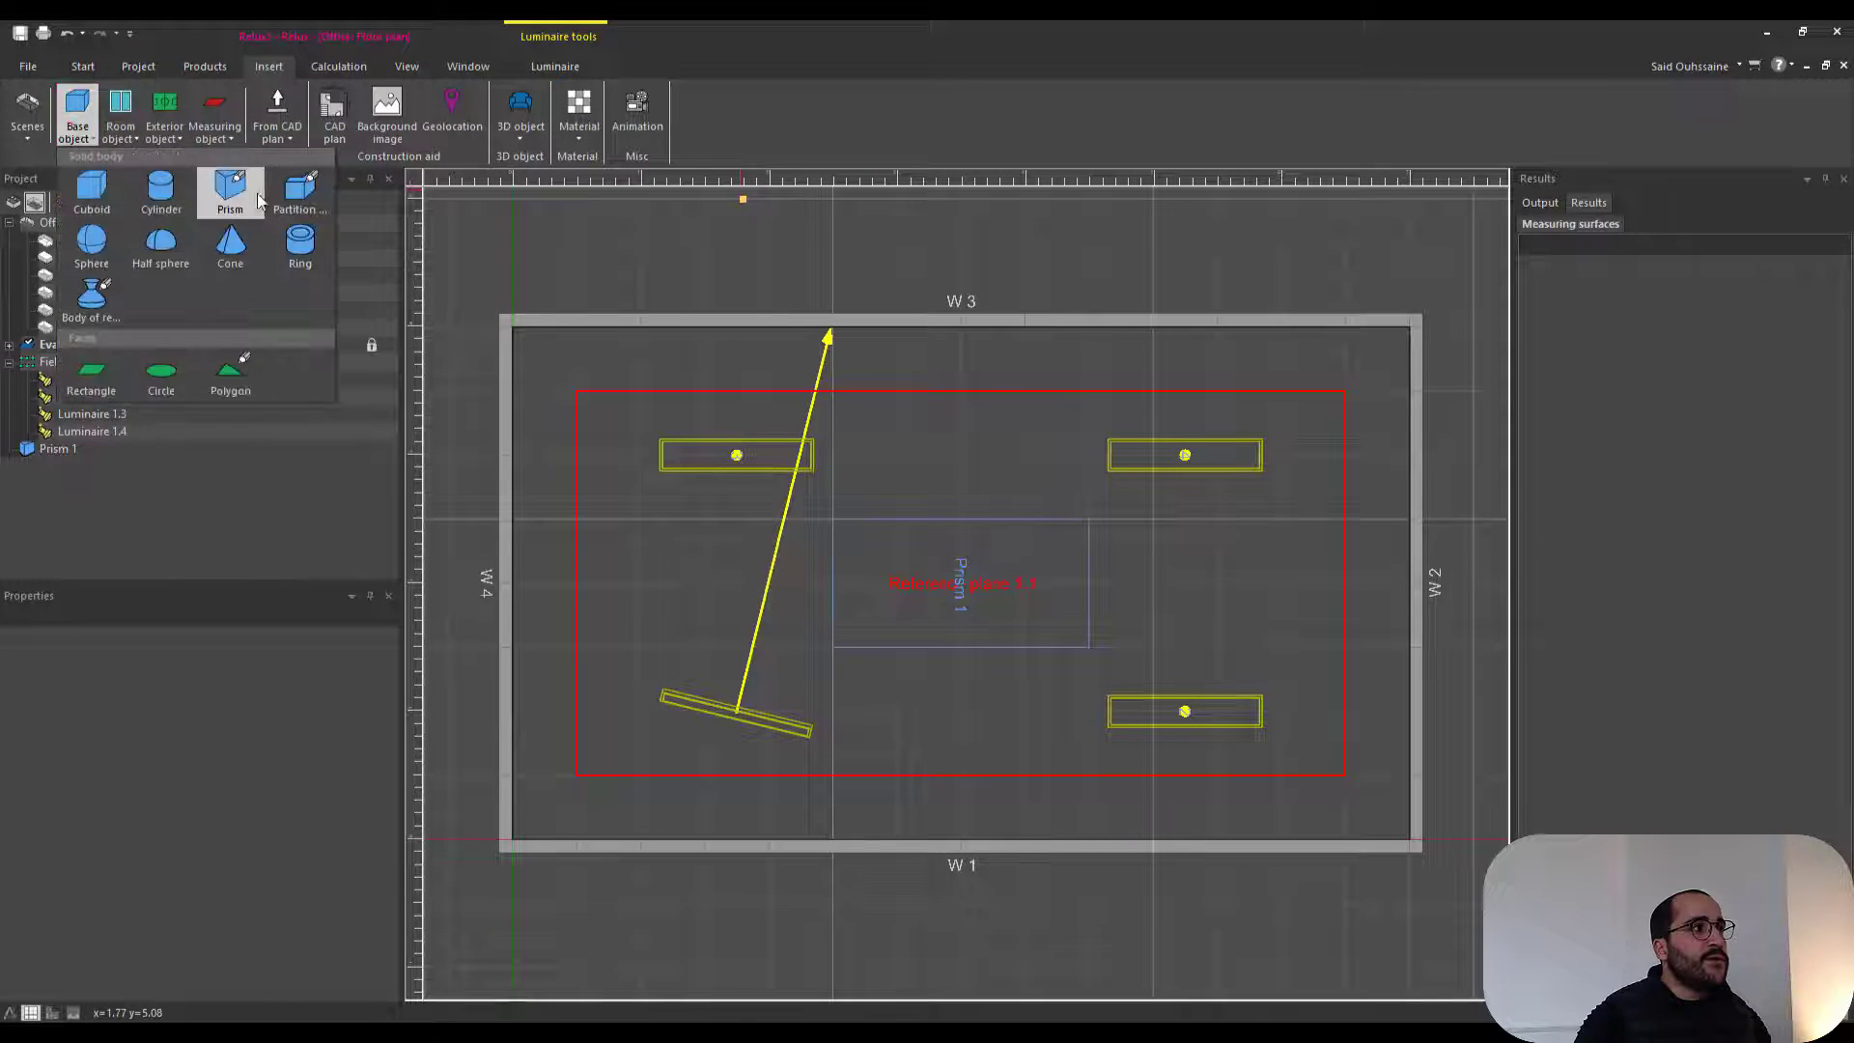
pyautogui.click(251, 192)
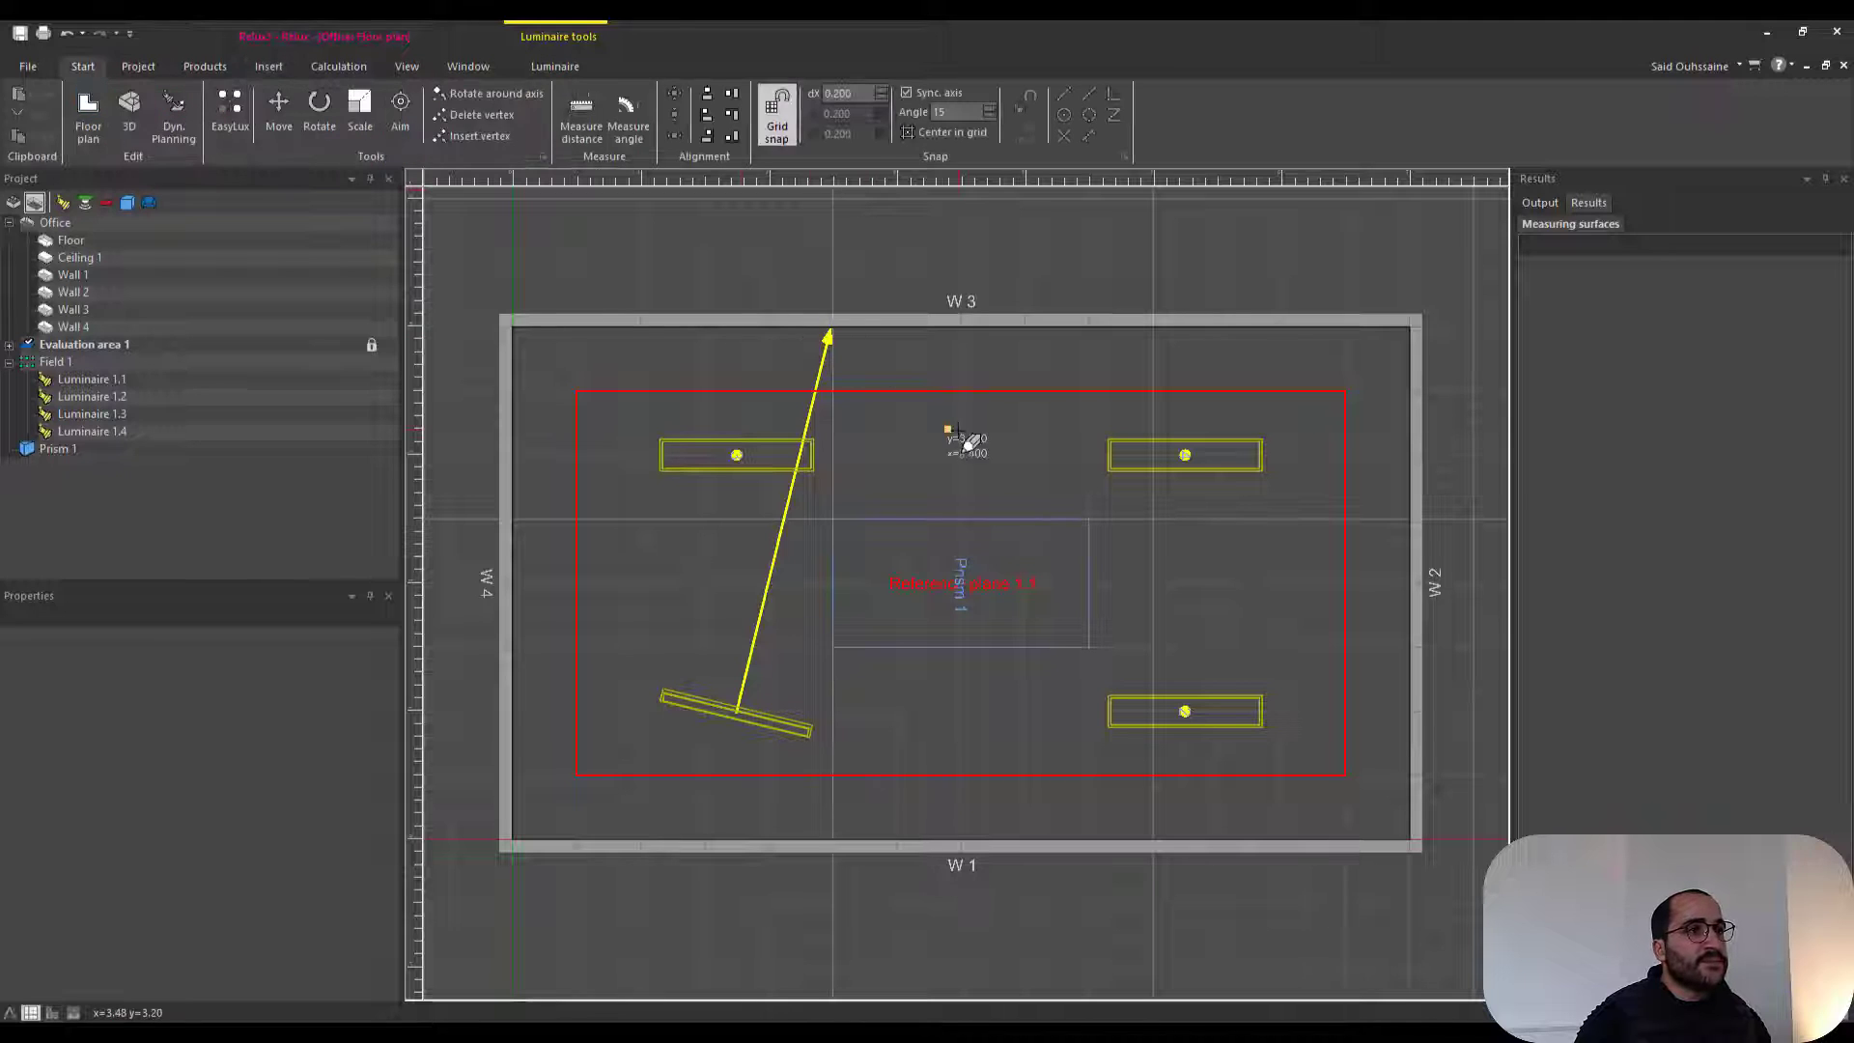
pyautogui.scroll(1, 964, 454)
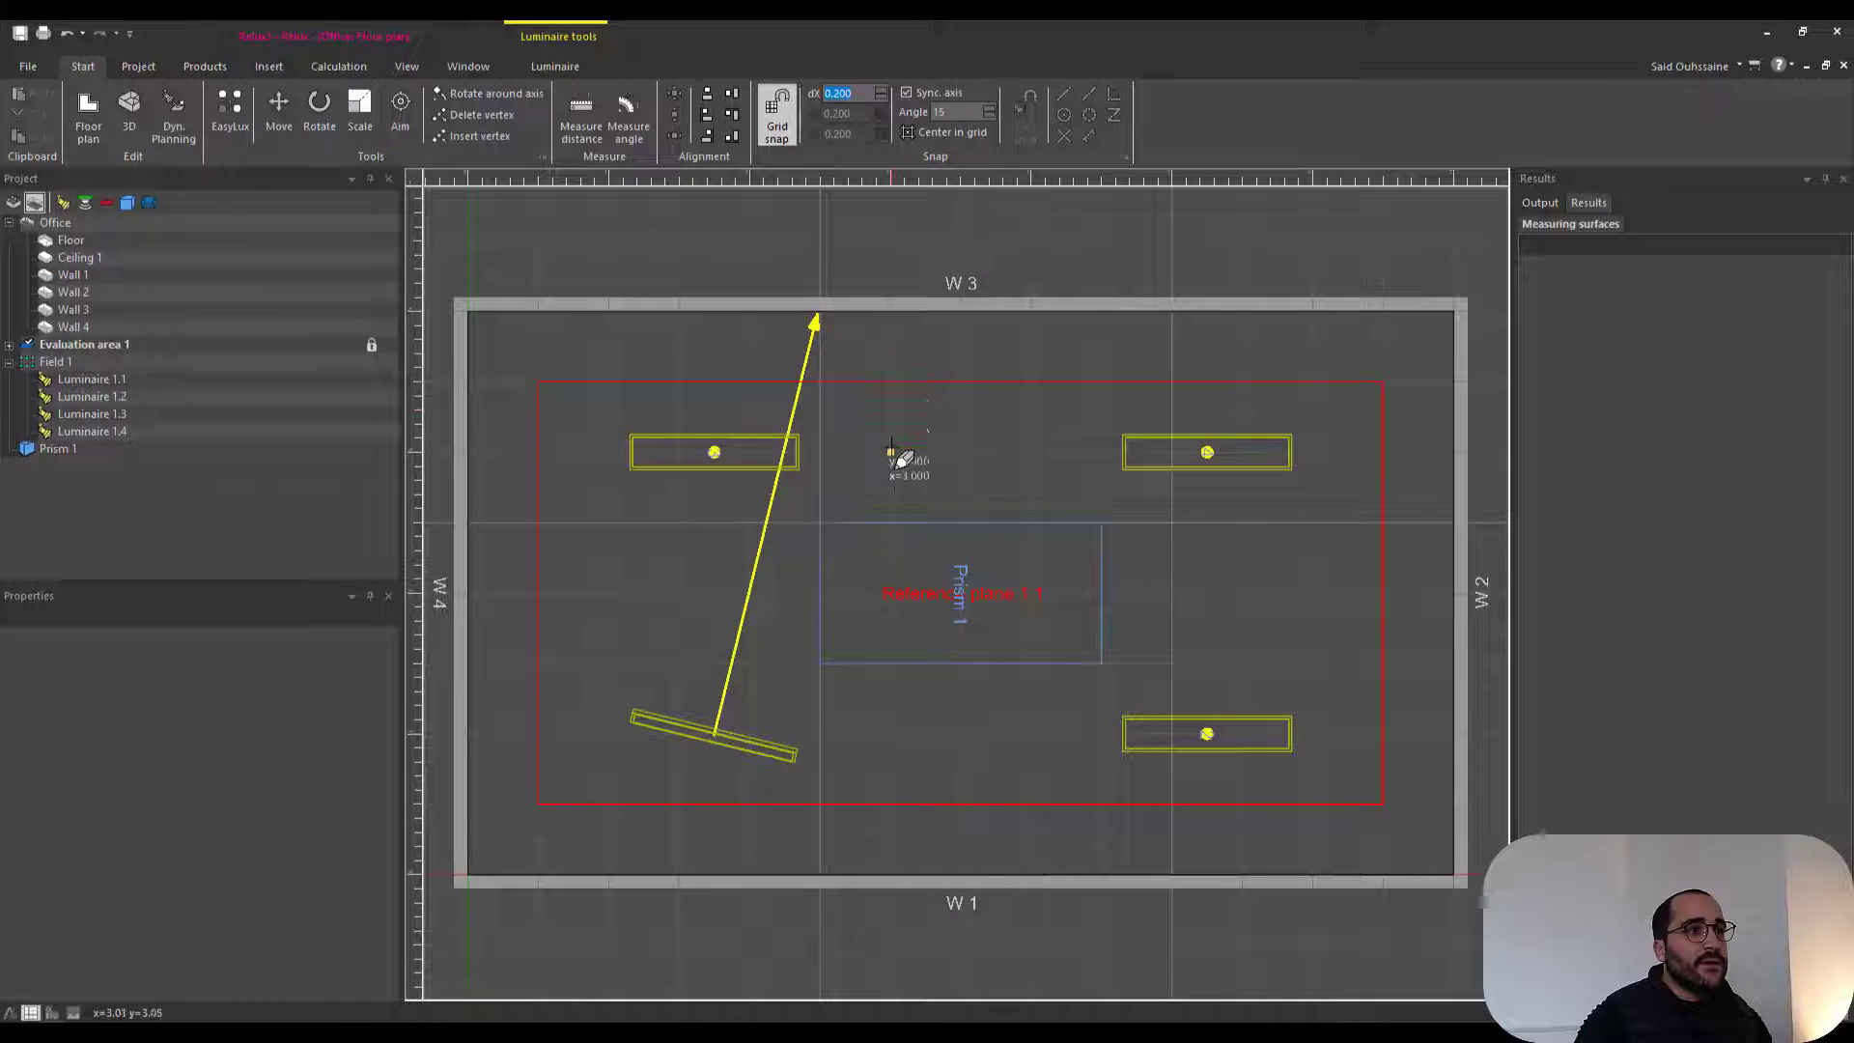
pyautogui.click(852, 100)
pyautogui.write('0.')
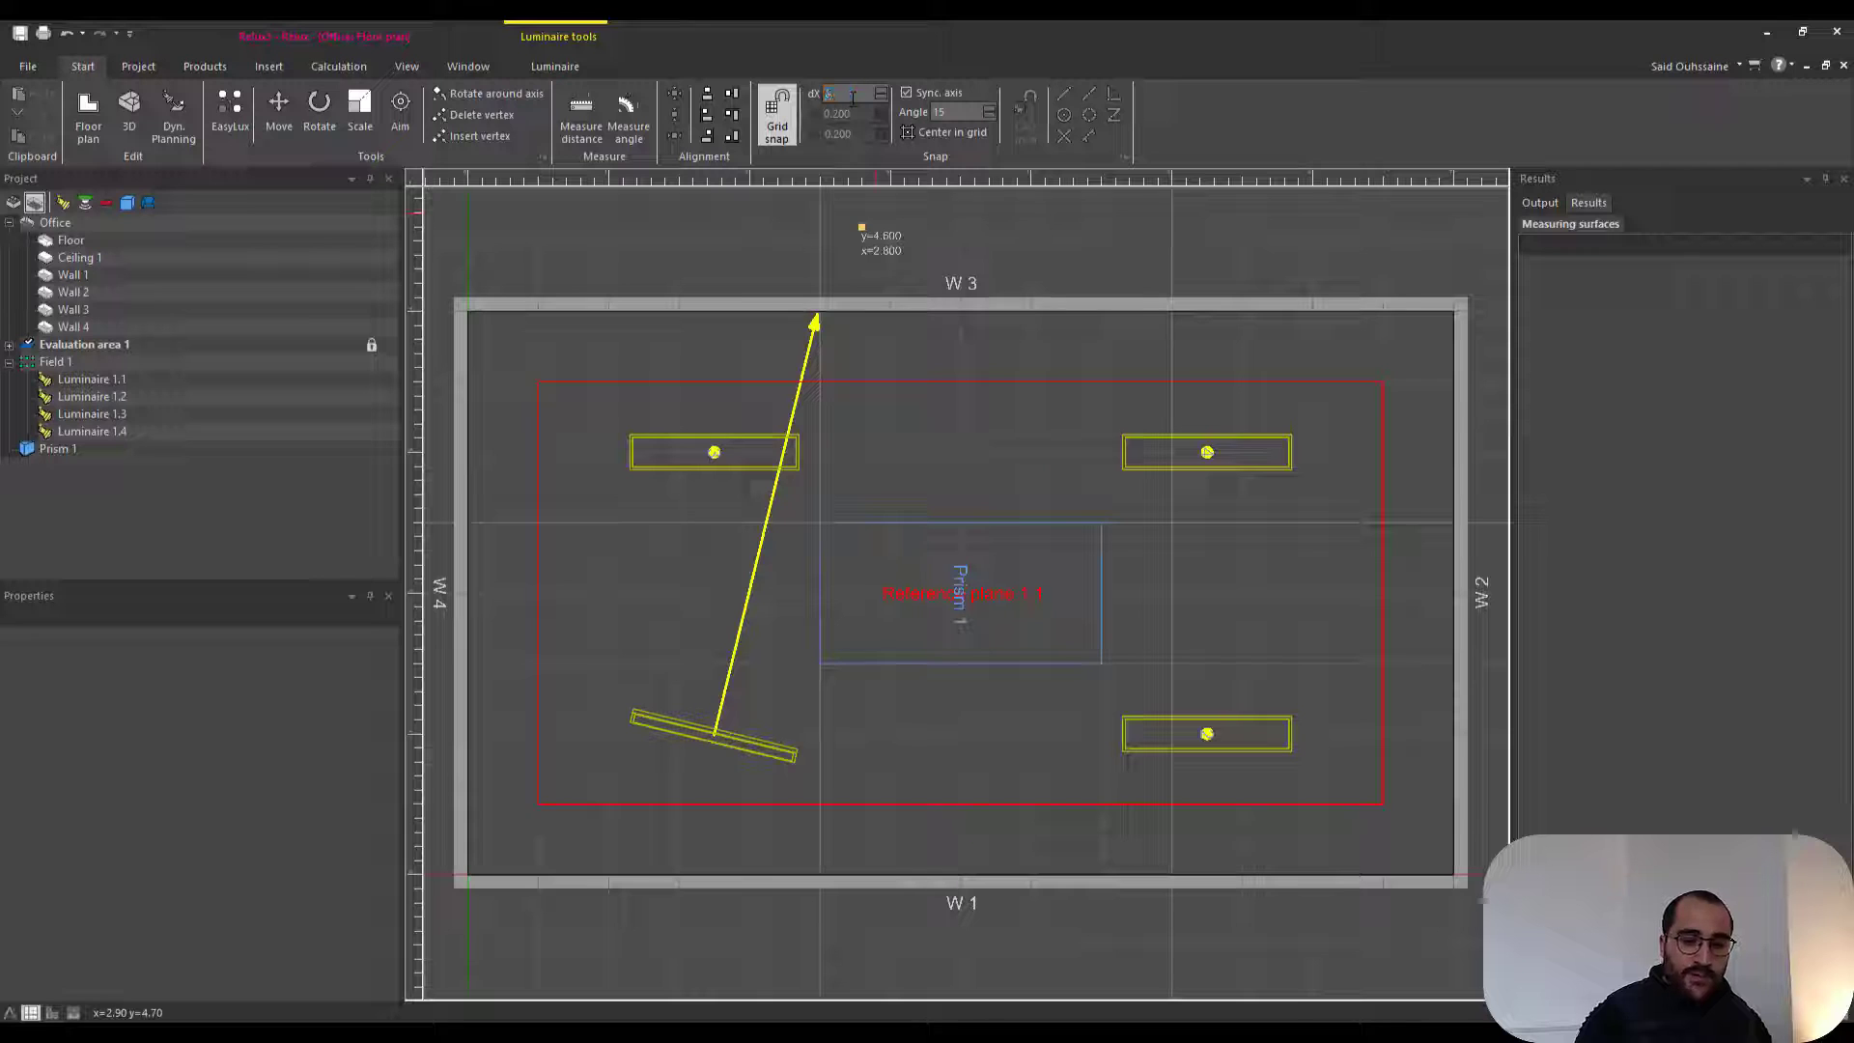
pyautogui.write('5')
pyautogui.press('Return')
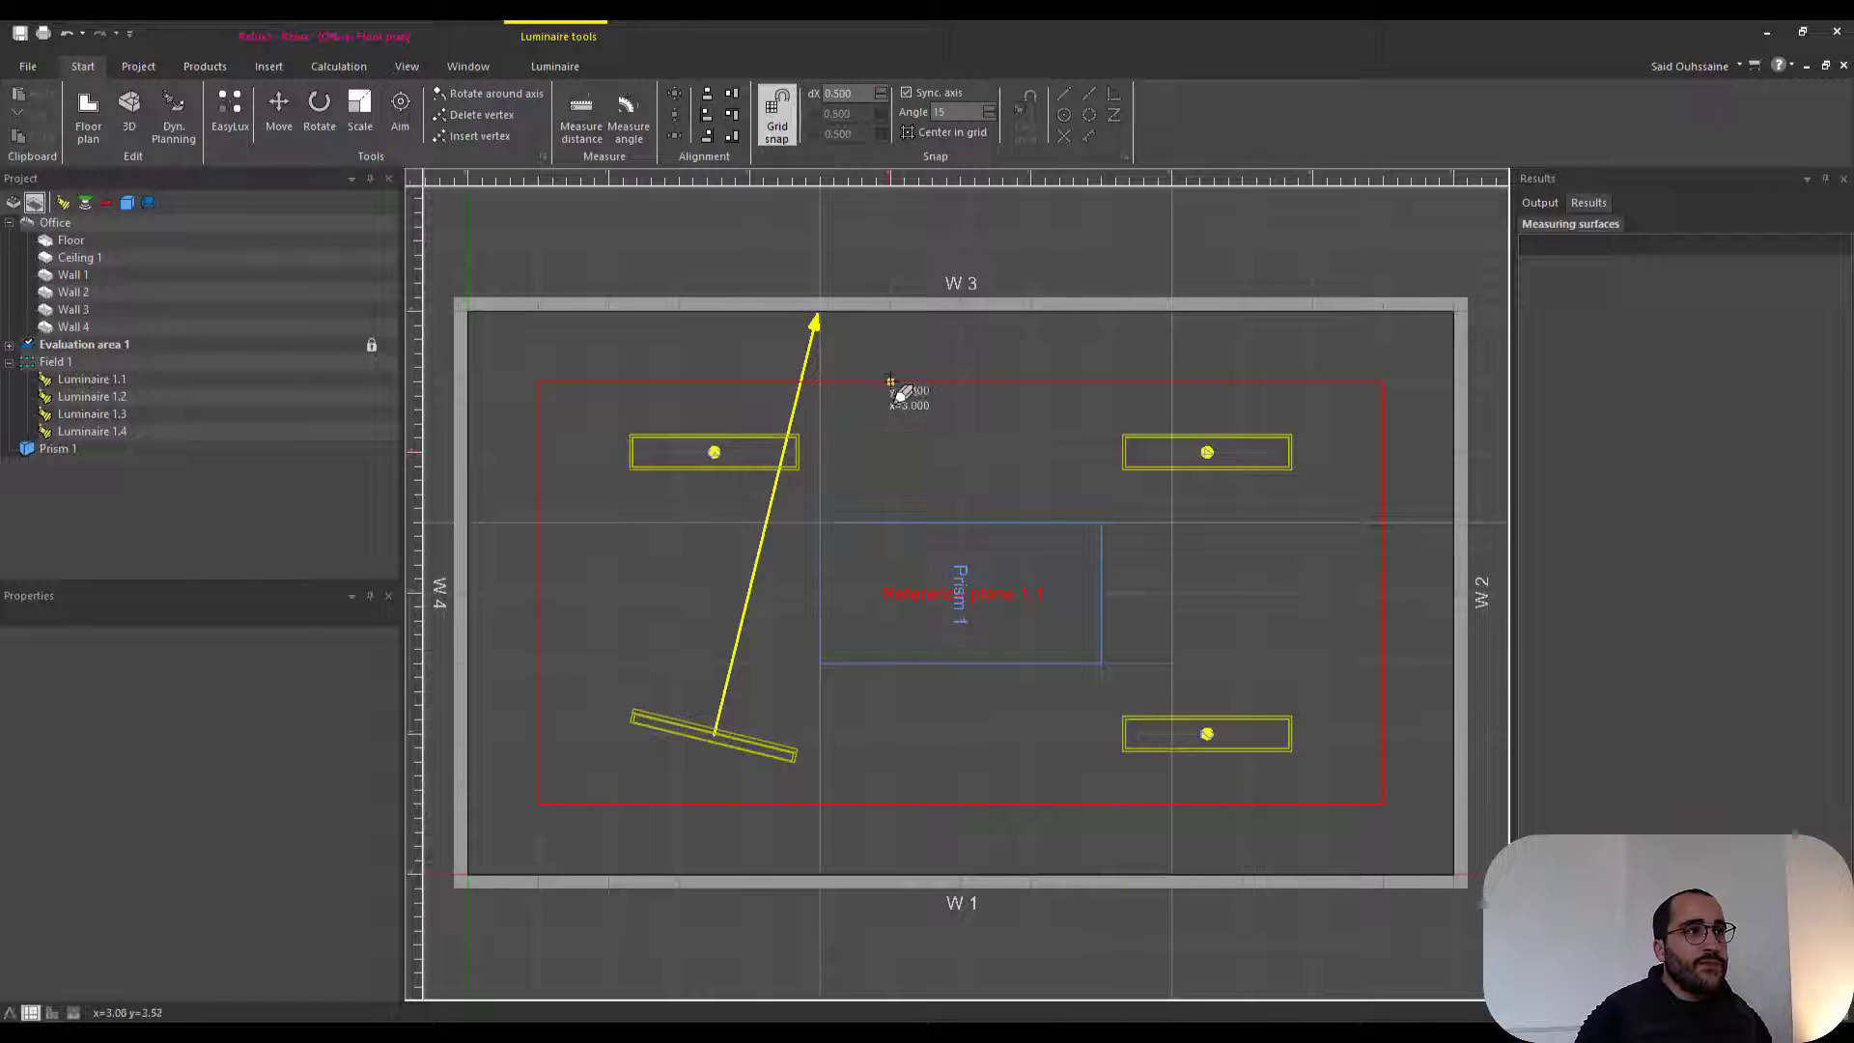
pyautogui.click(958, 138)
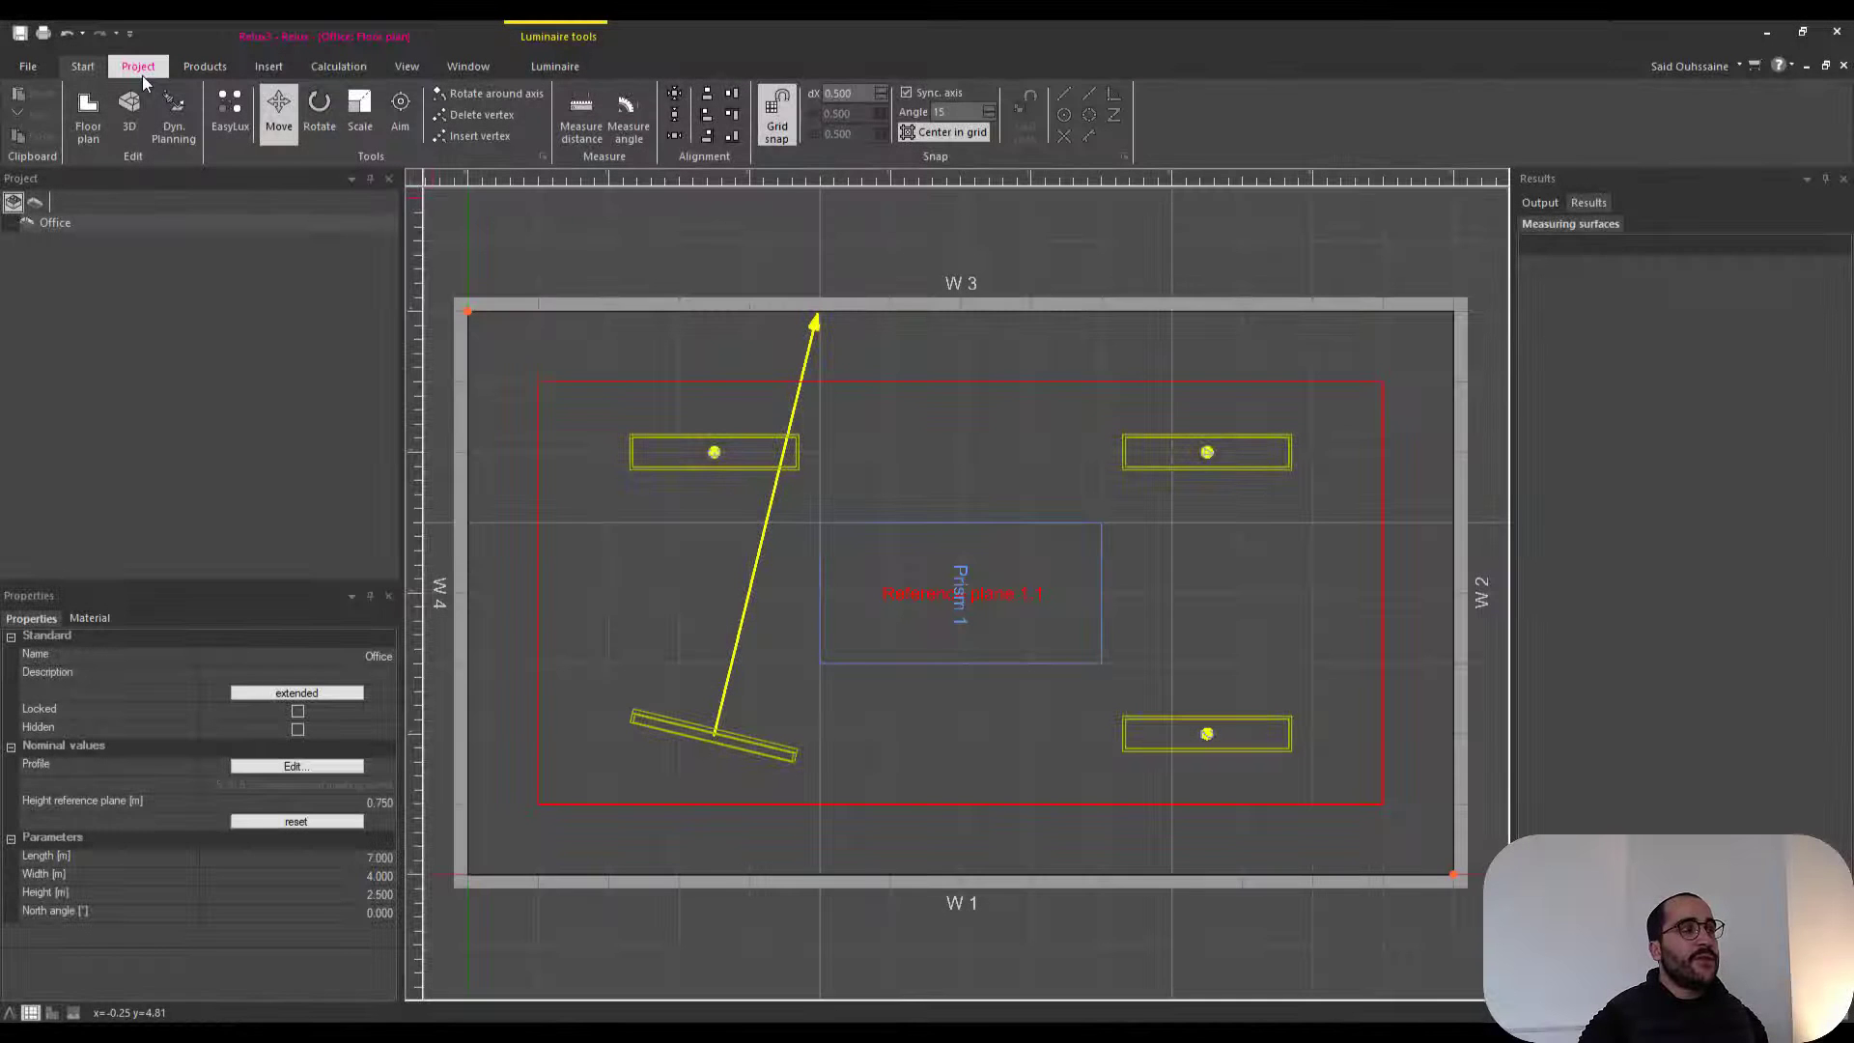
# - Open the project data dialog to review it, and close it without changes
pyautogui.click(140, 67)
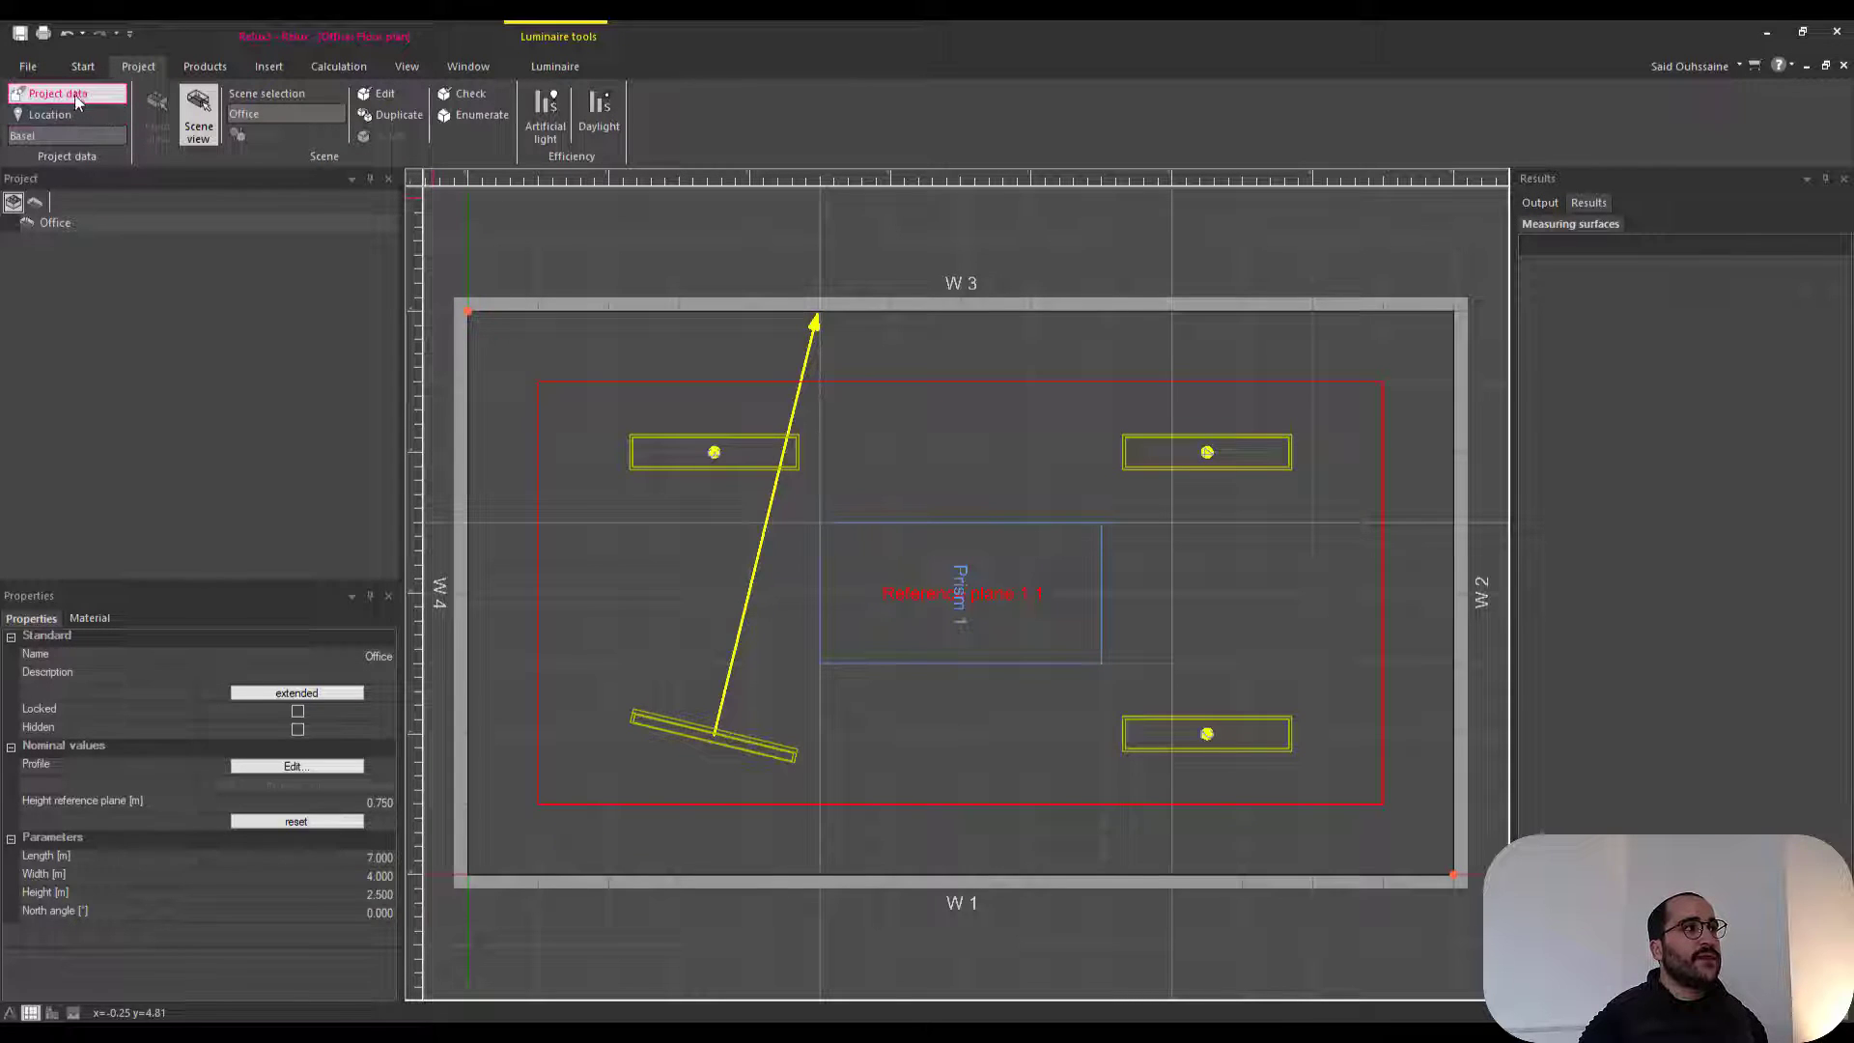
pyautogui.click(76, 100)
pyautogui.click(1167, 318)
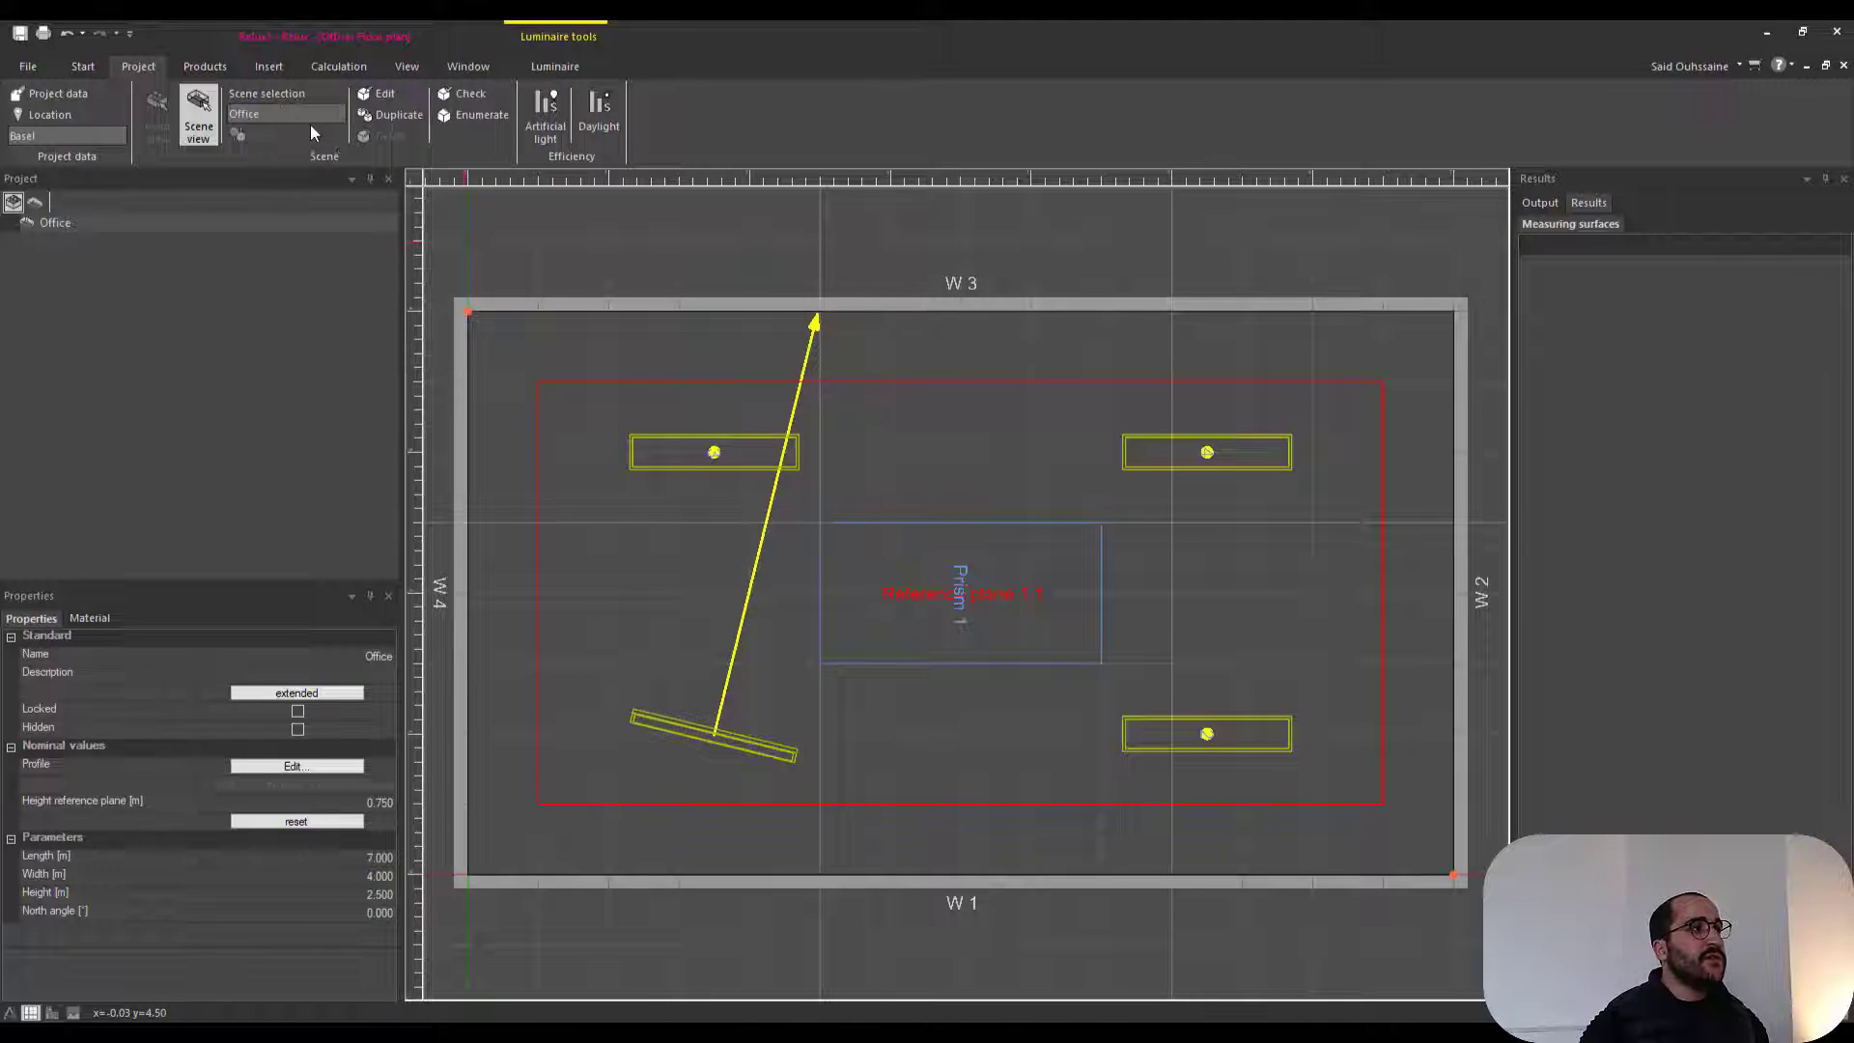
# - Open the Office scene's edit function, run the scene check and close its report
pyautogui.click(386, 97)
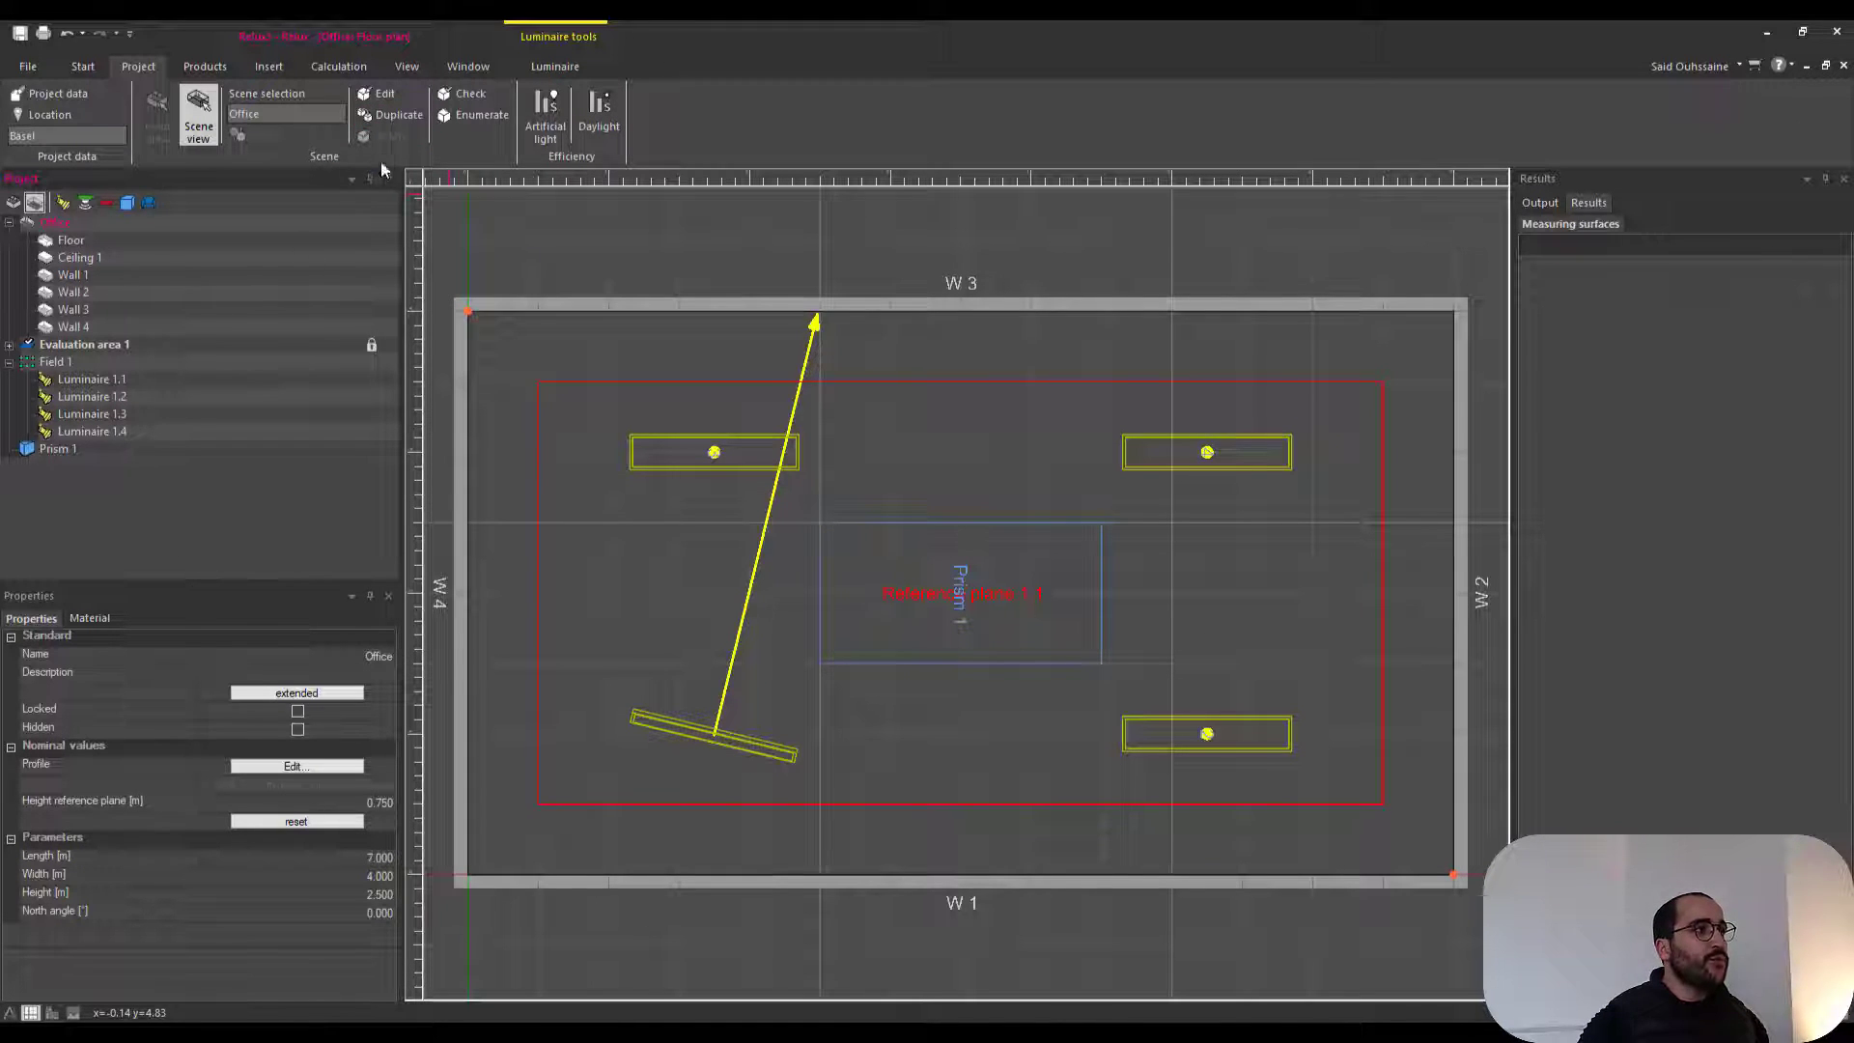
pyautogui.click(465, 94)
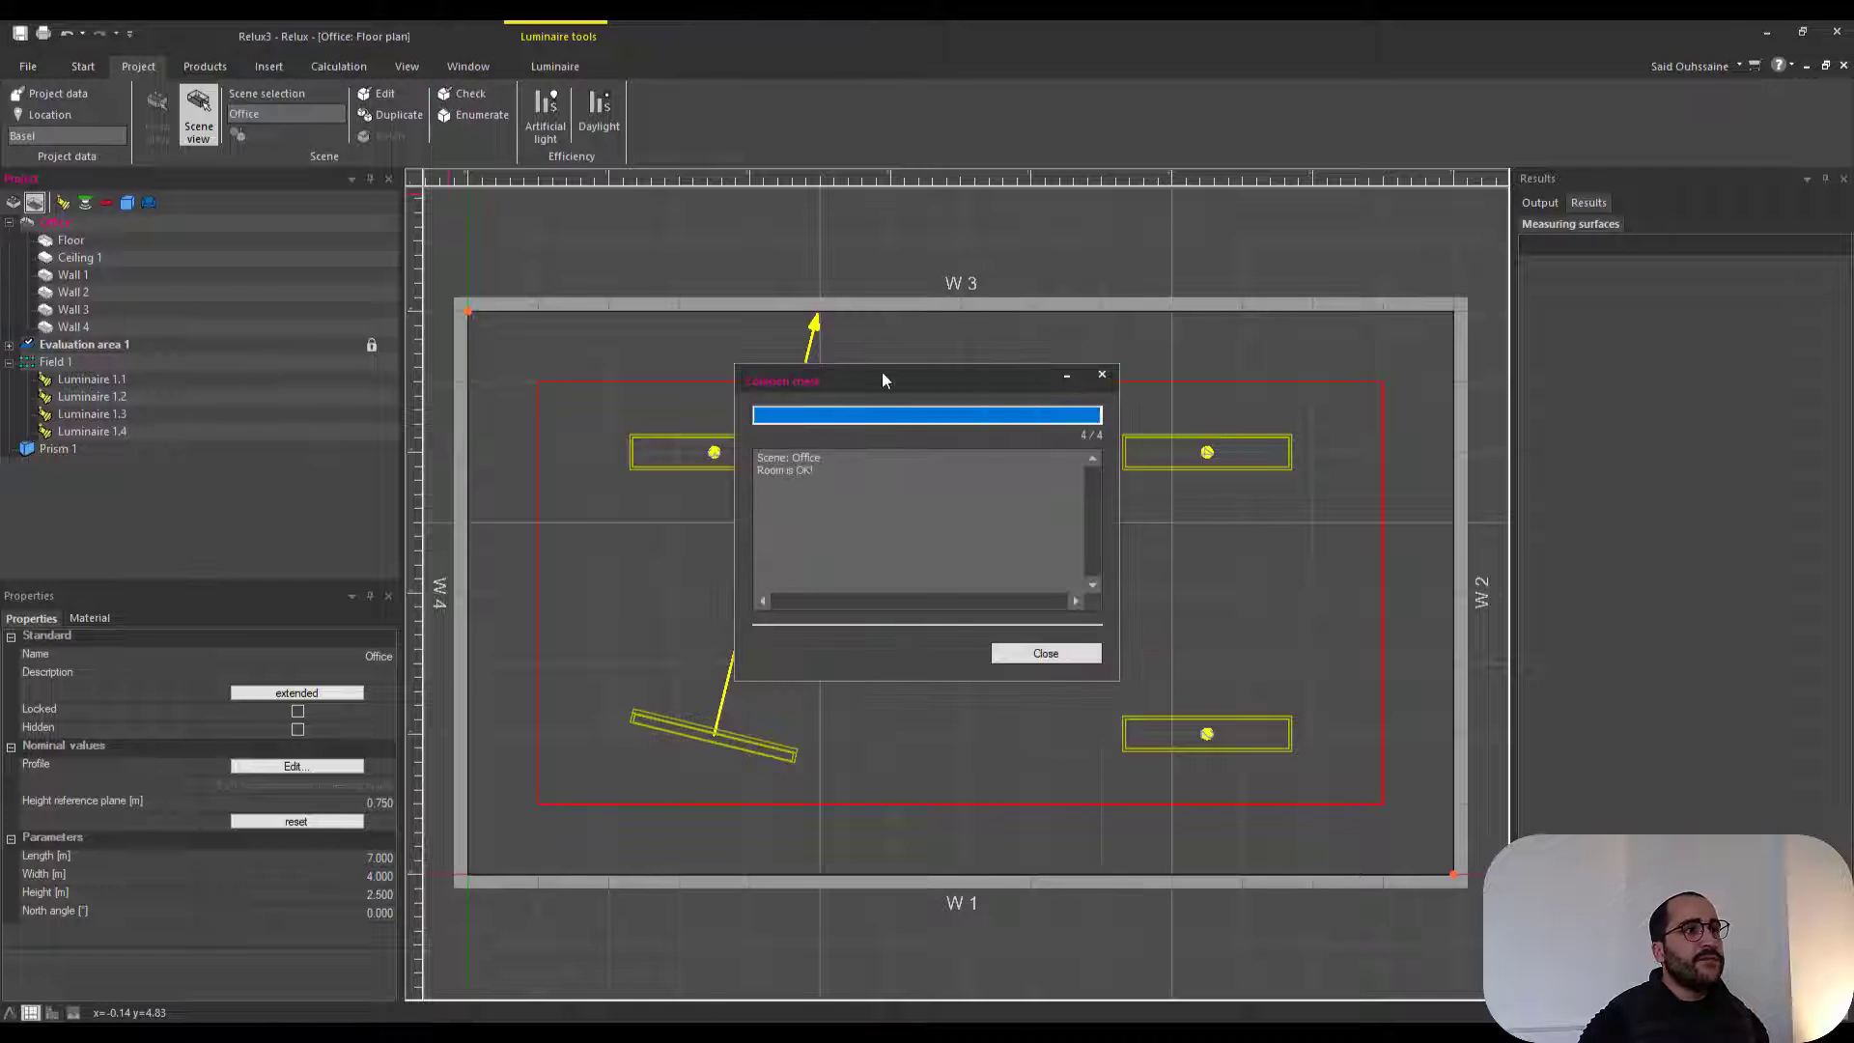
pyautogui.click(1101, 374)
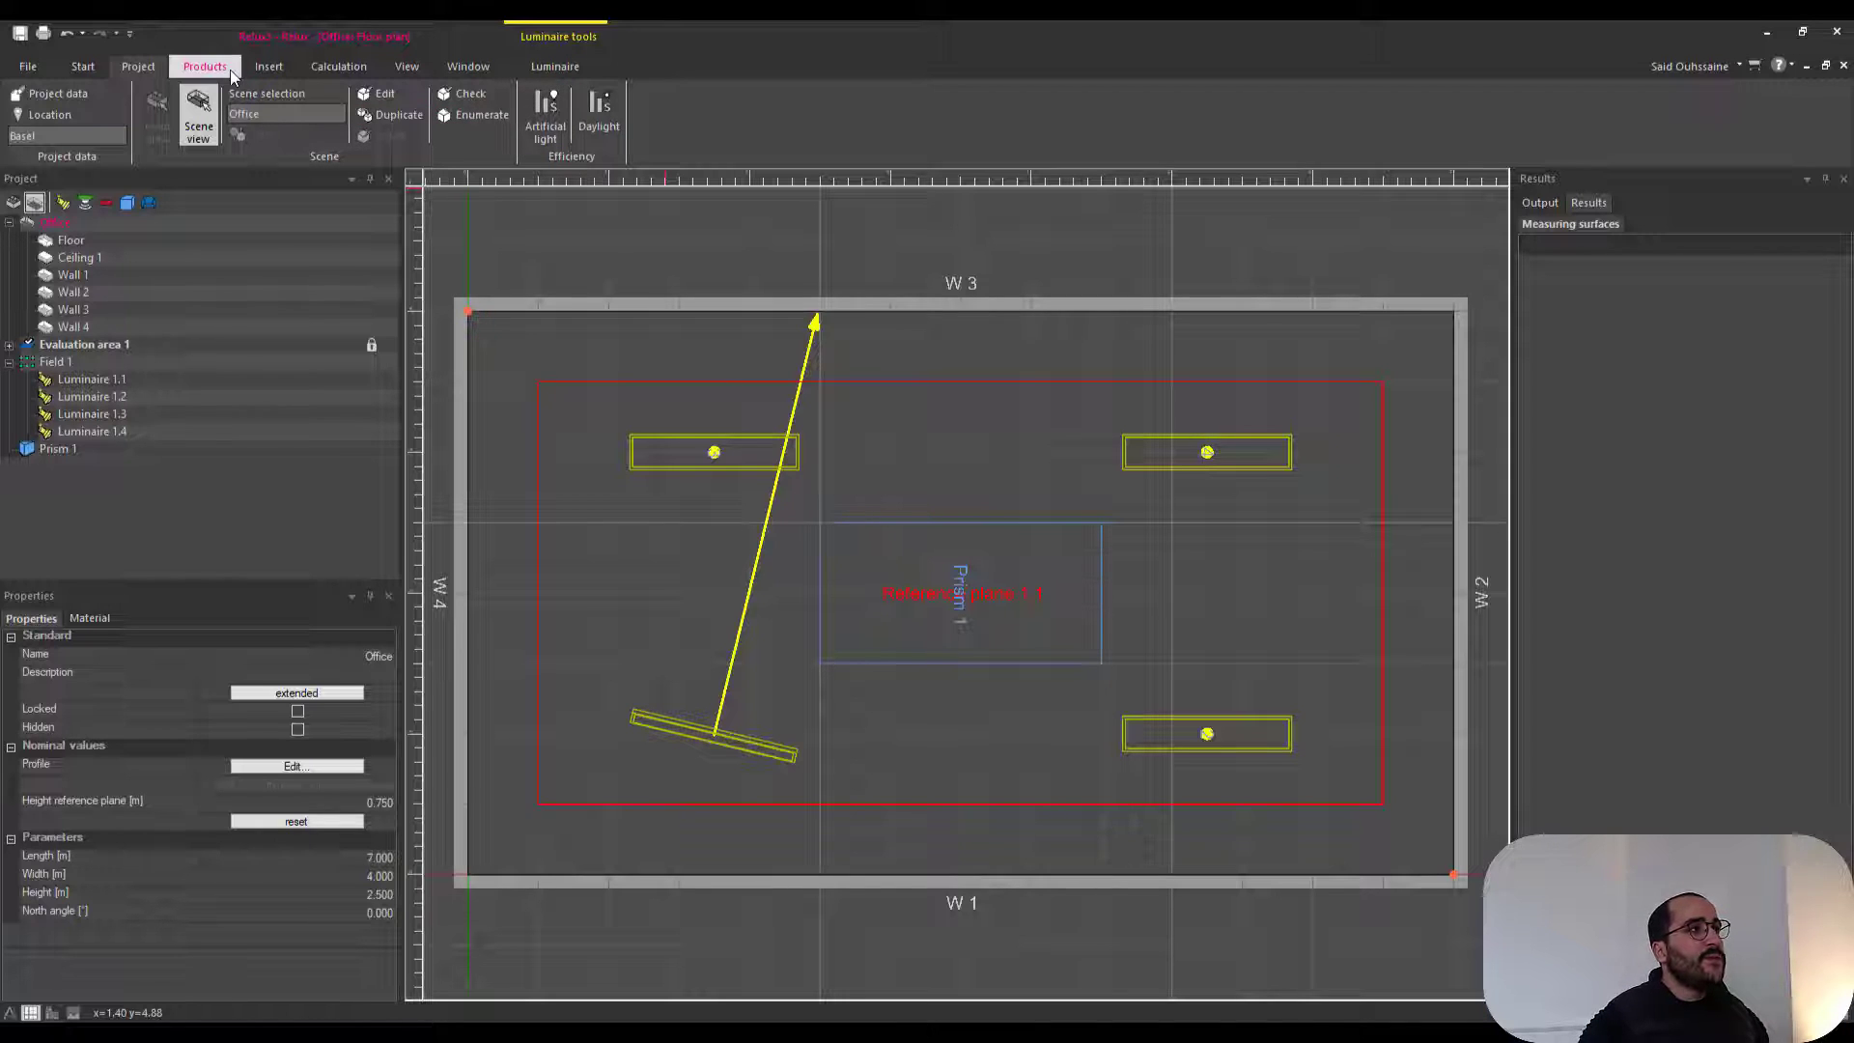
# - Look over the product selector for luminaires, sensors and lamps, including the luminaire options
pyautogui.click(228, 70)
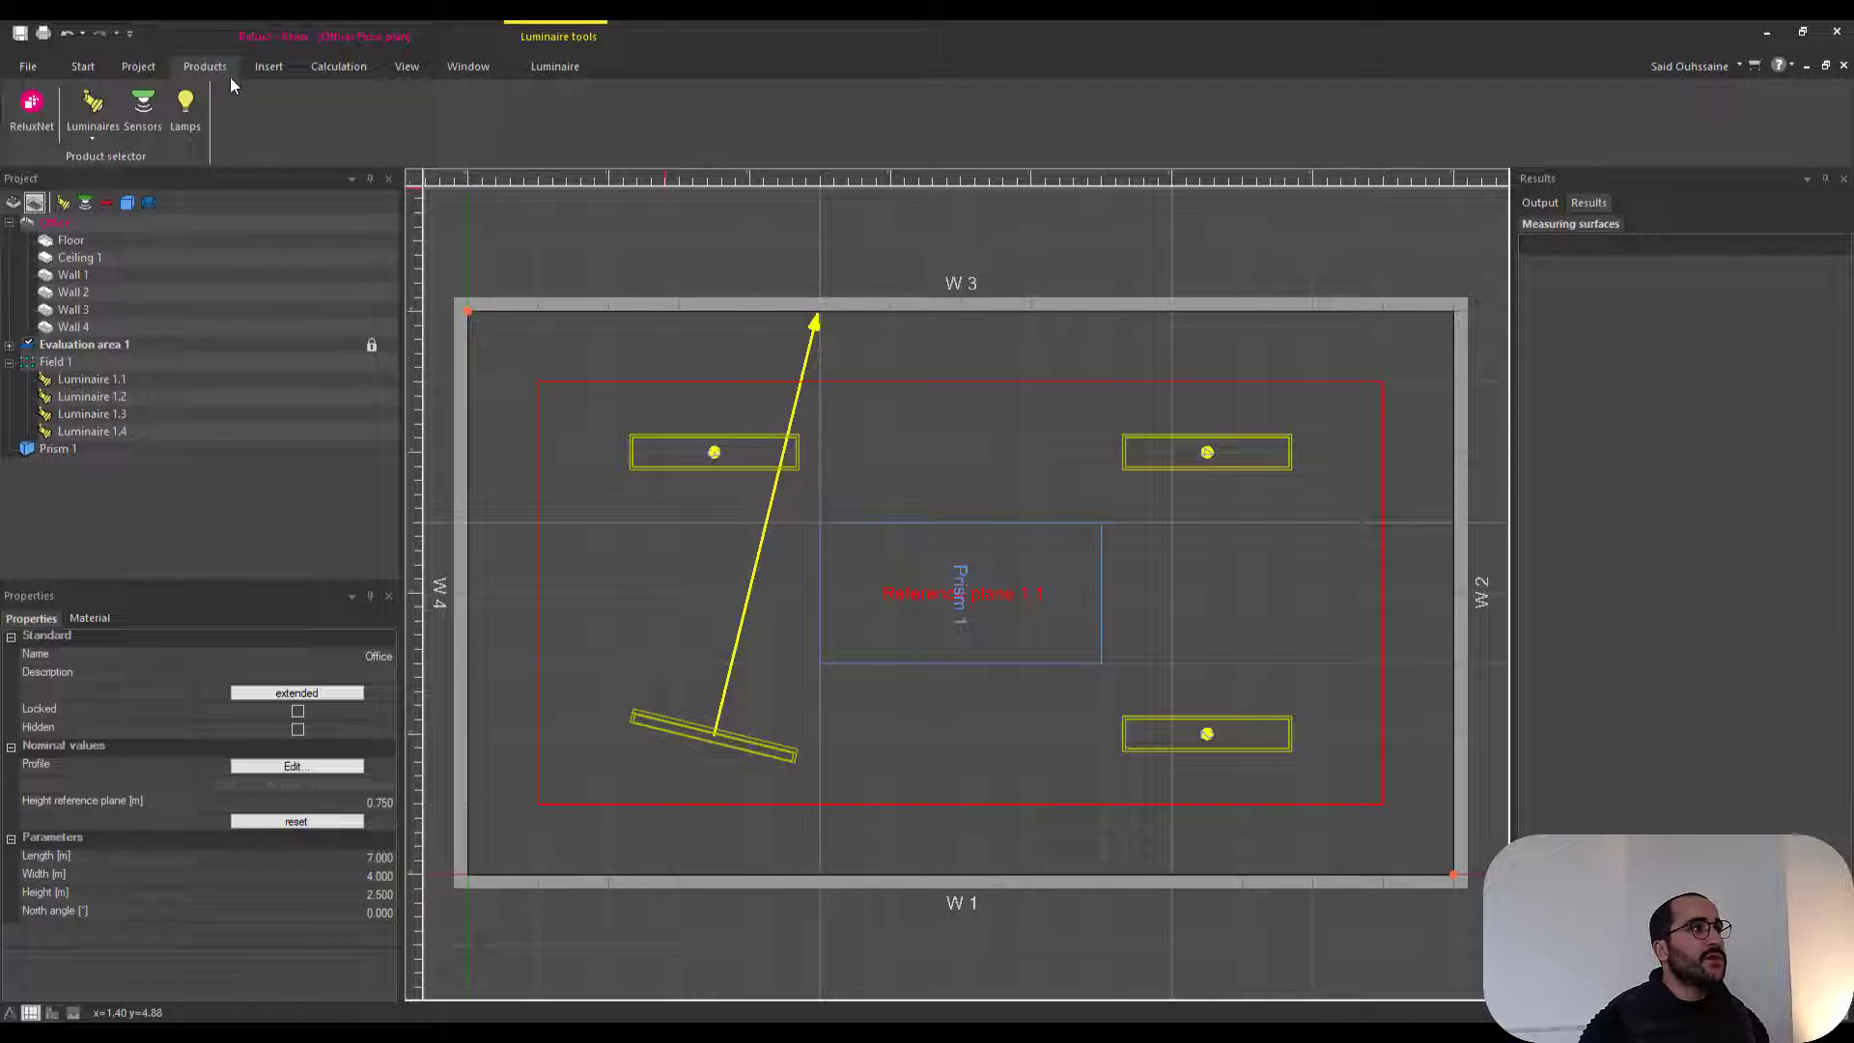
pyautogui.click(94, 144)
pyautogui.click(94, 144)
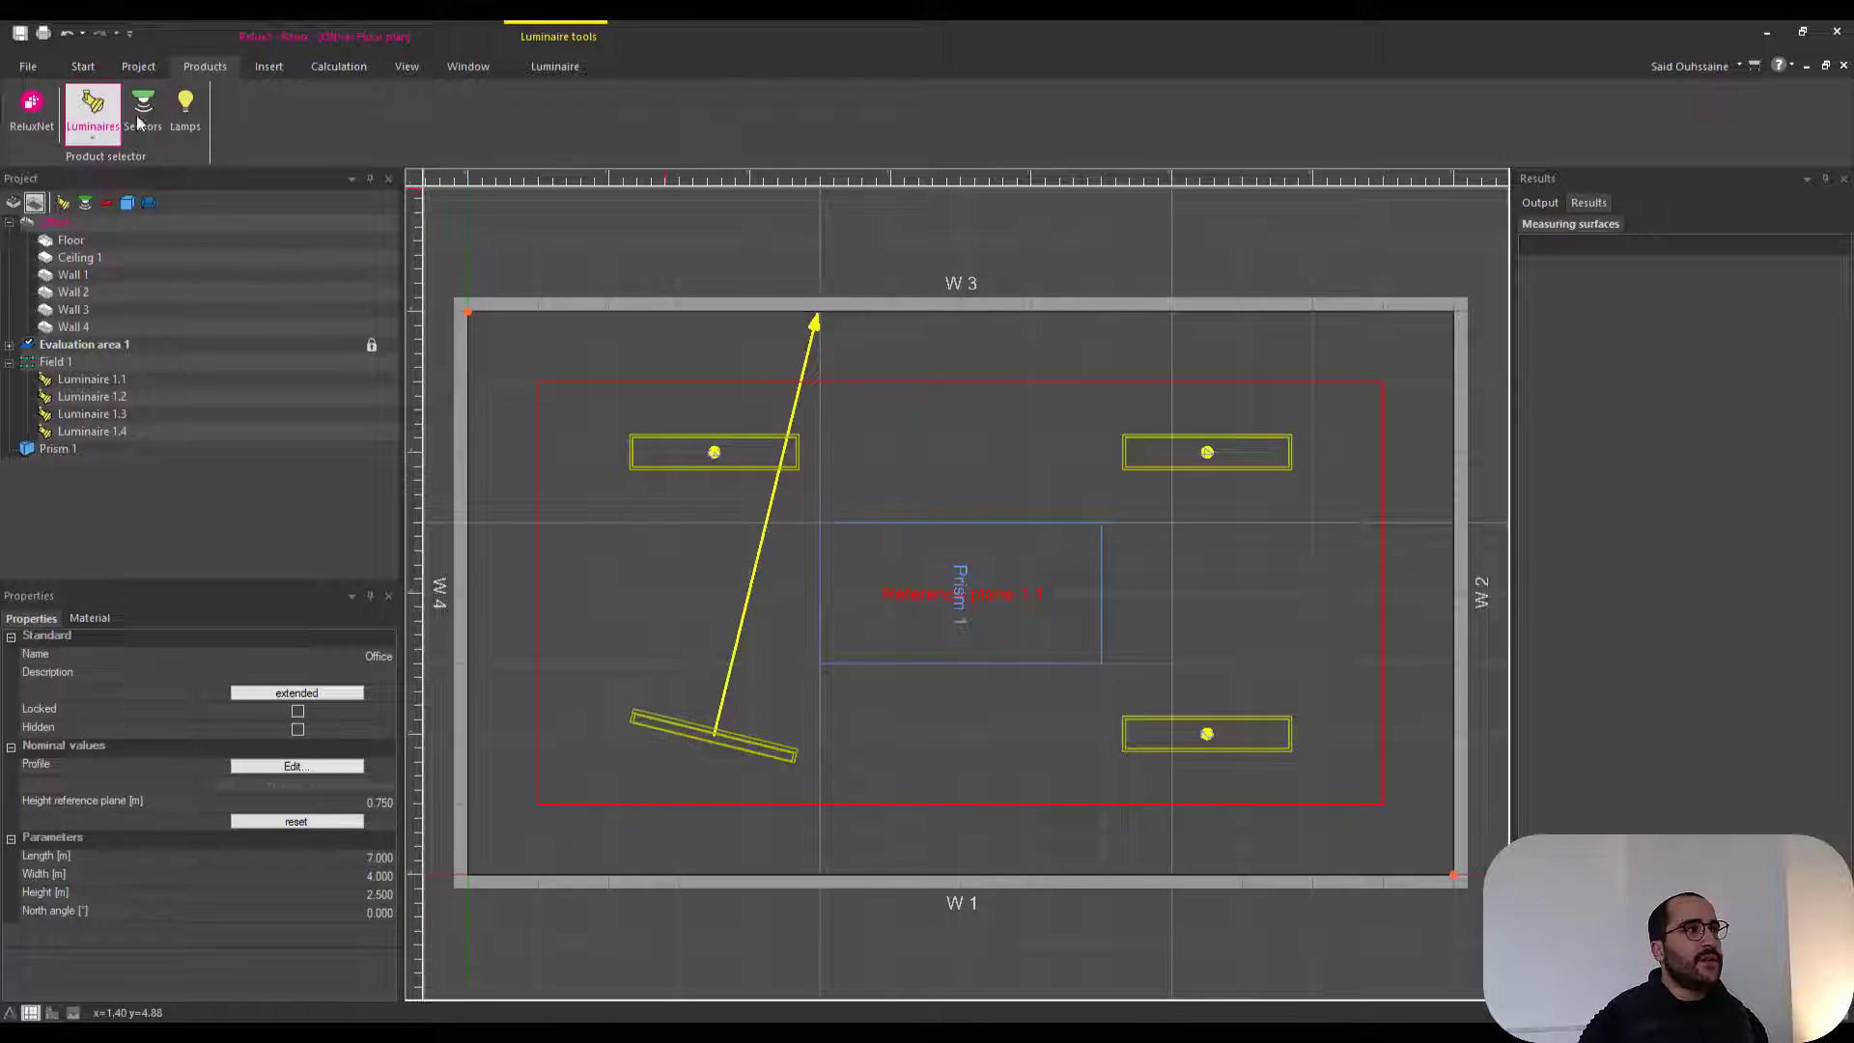
# - Examine the insertable scene types, the base, room, exterior and measuring objects, and the option to create objects from a CAD plan
pyautogui.click(276, 76)
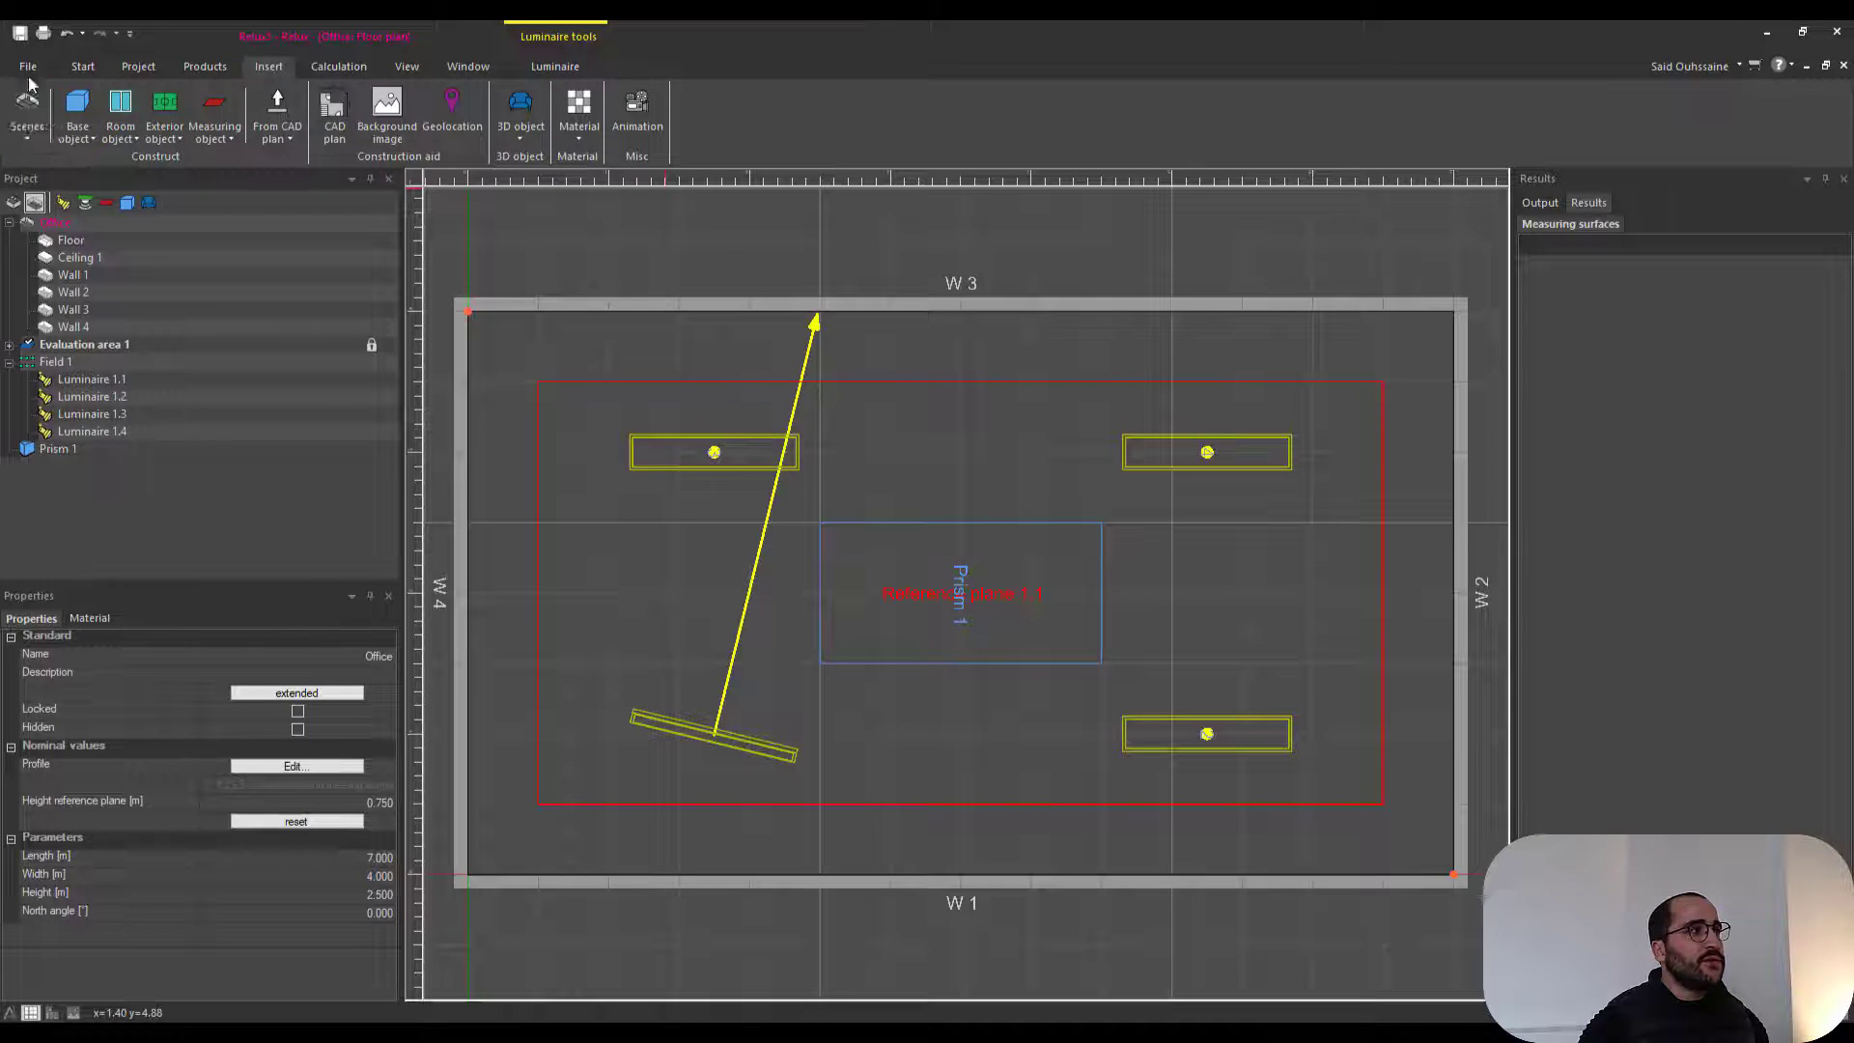
pyautogui.click(24, 141)
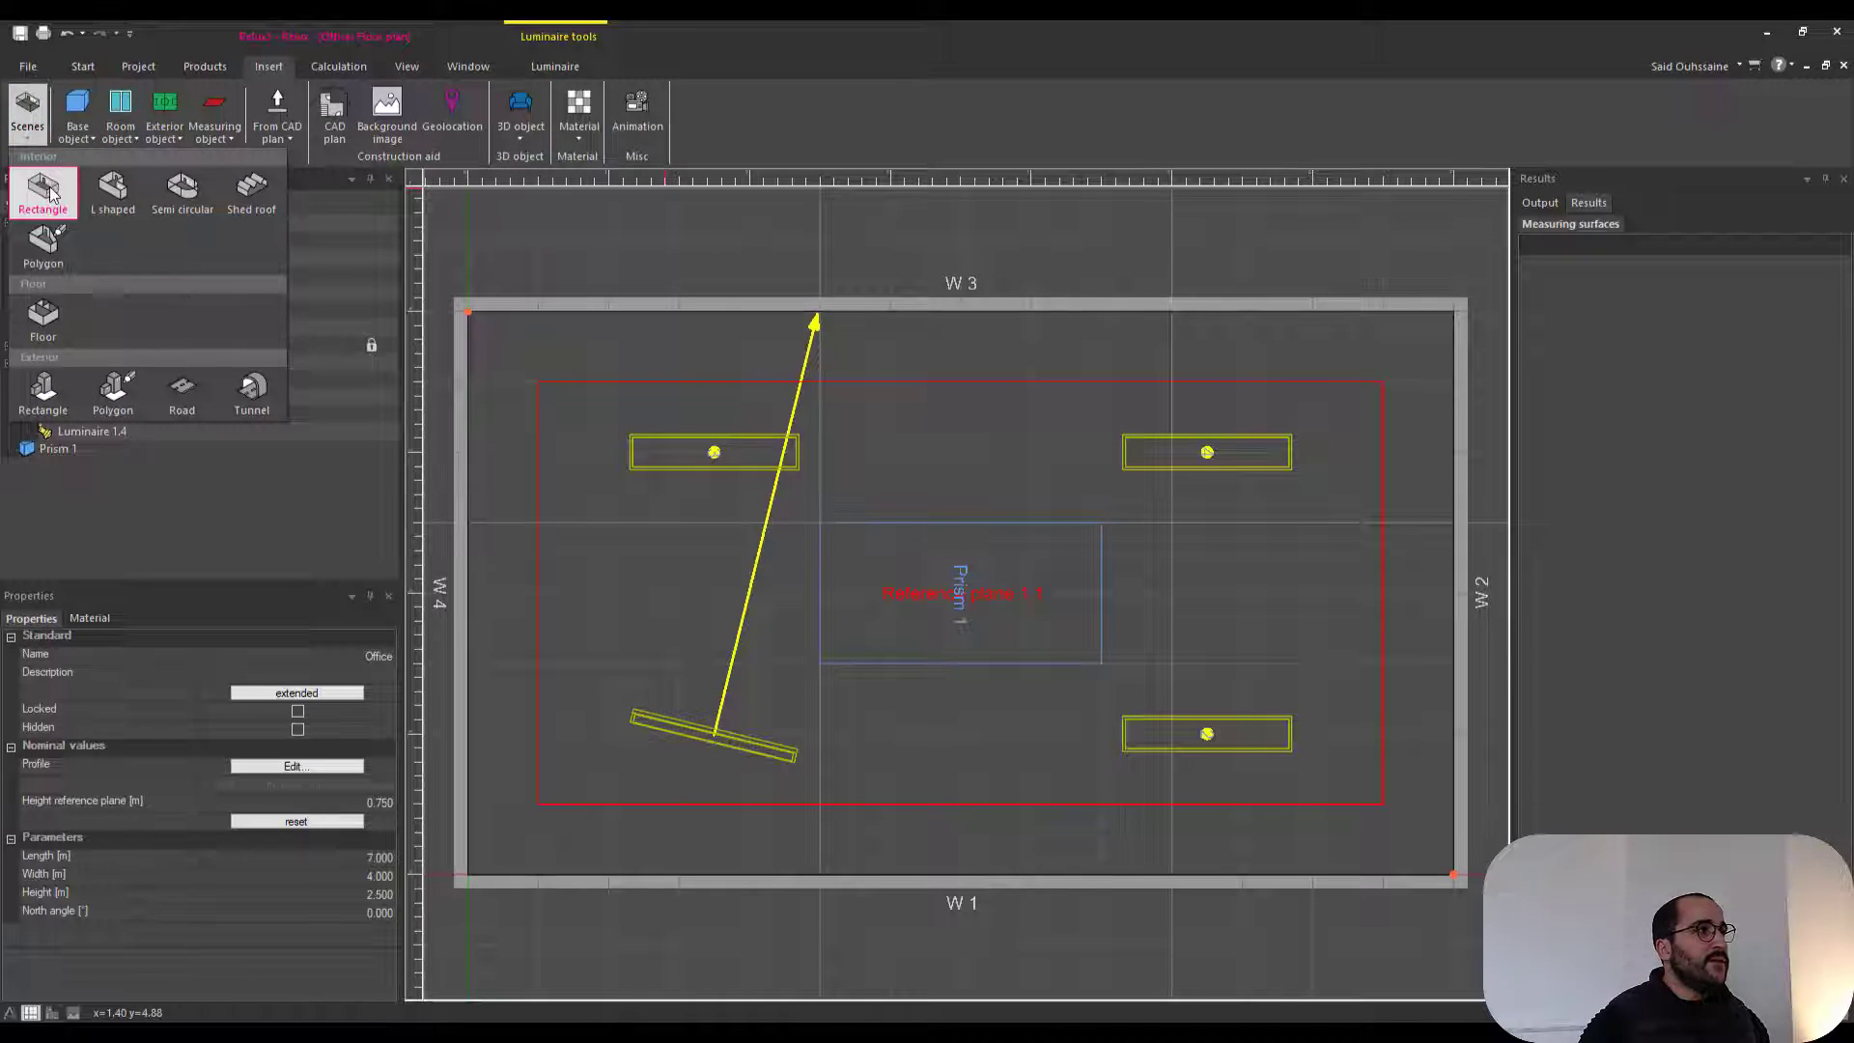
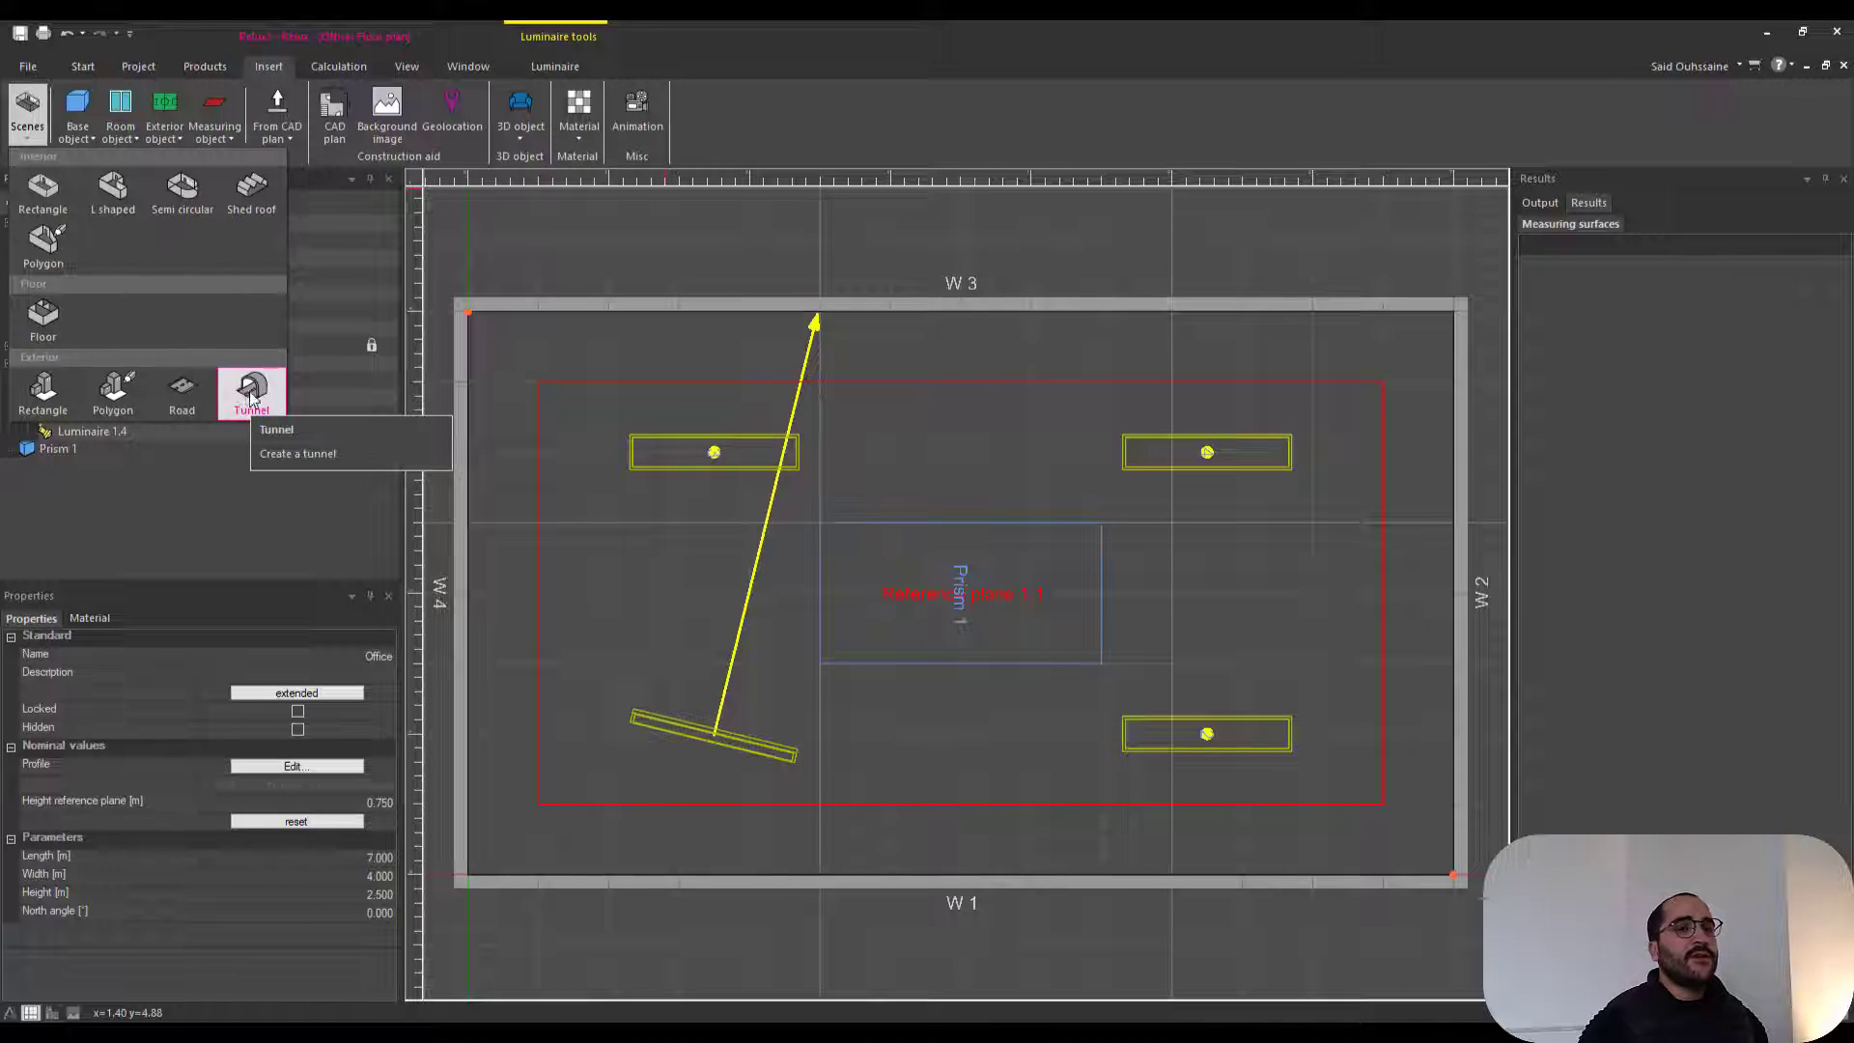
pyautogui.click(88, 141)
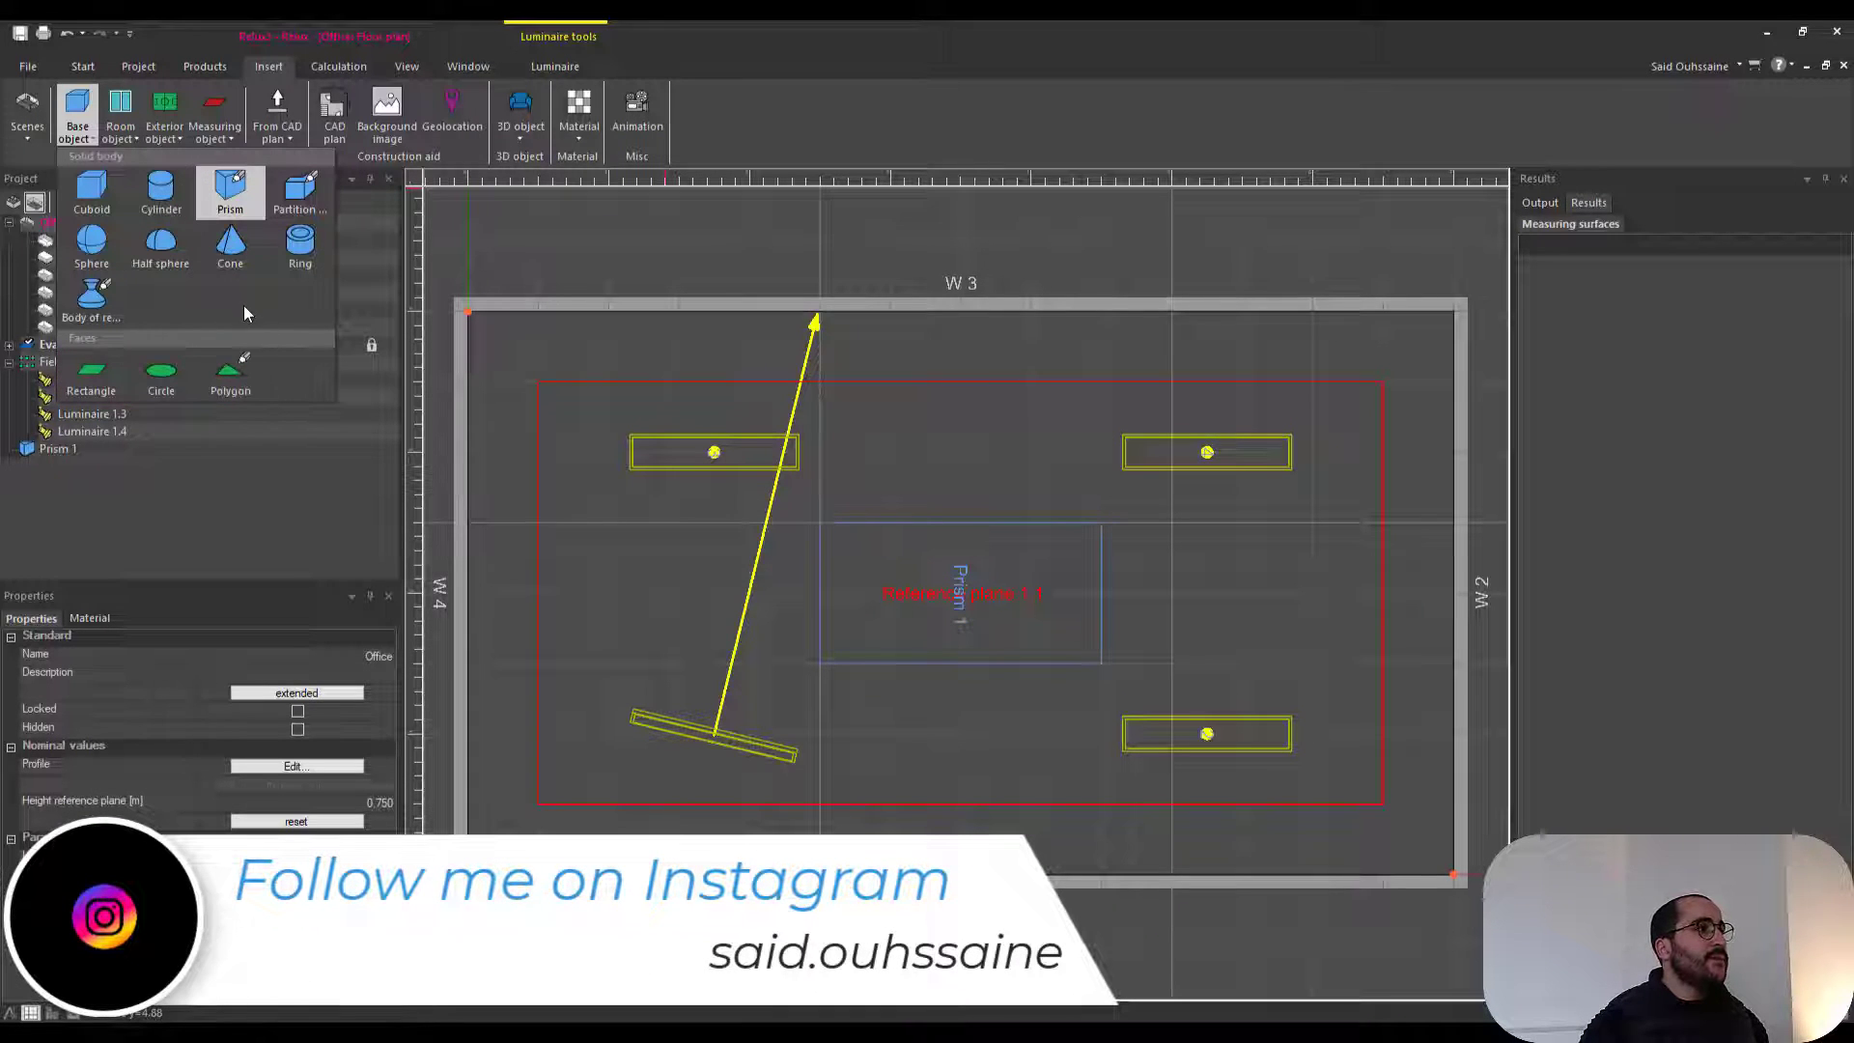
pyautogui.click(127, 137)
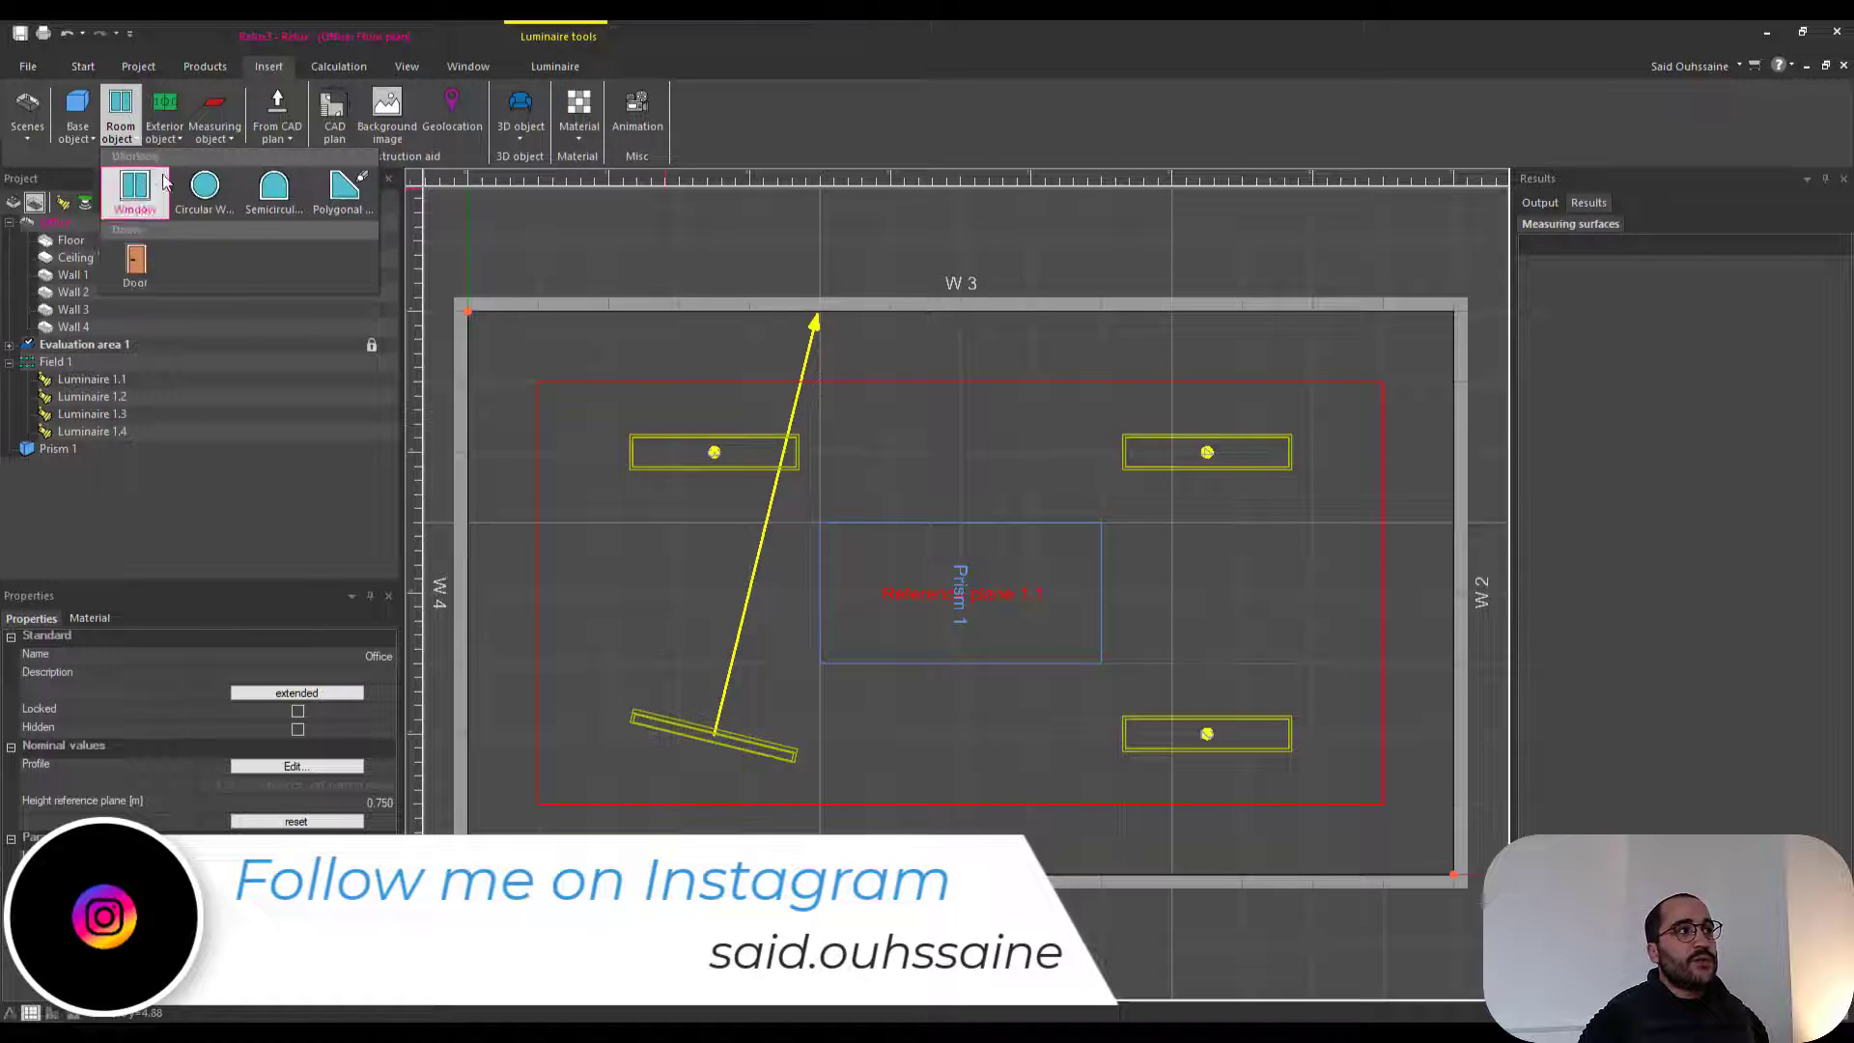
pyautogui.click(174, 140)
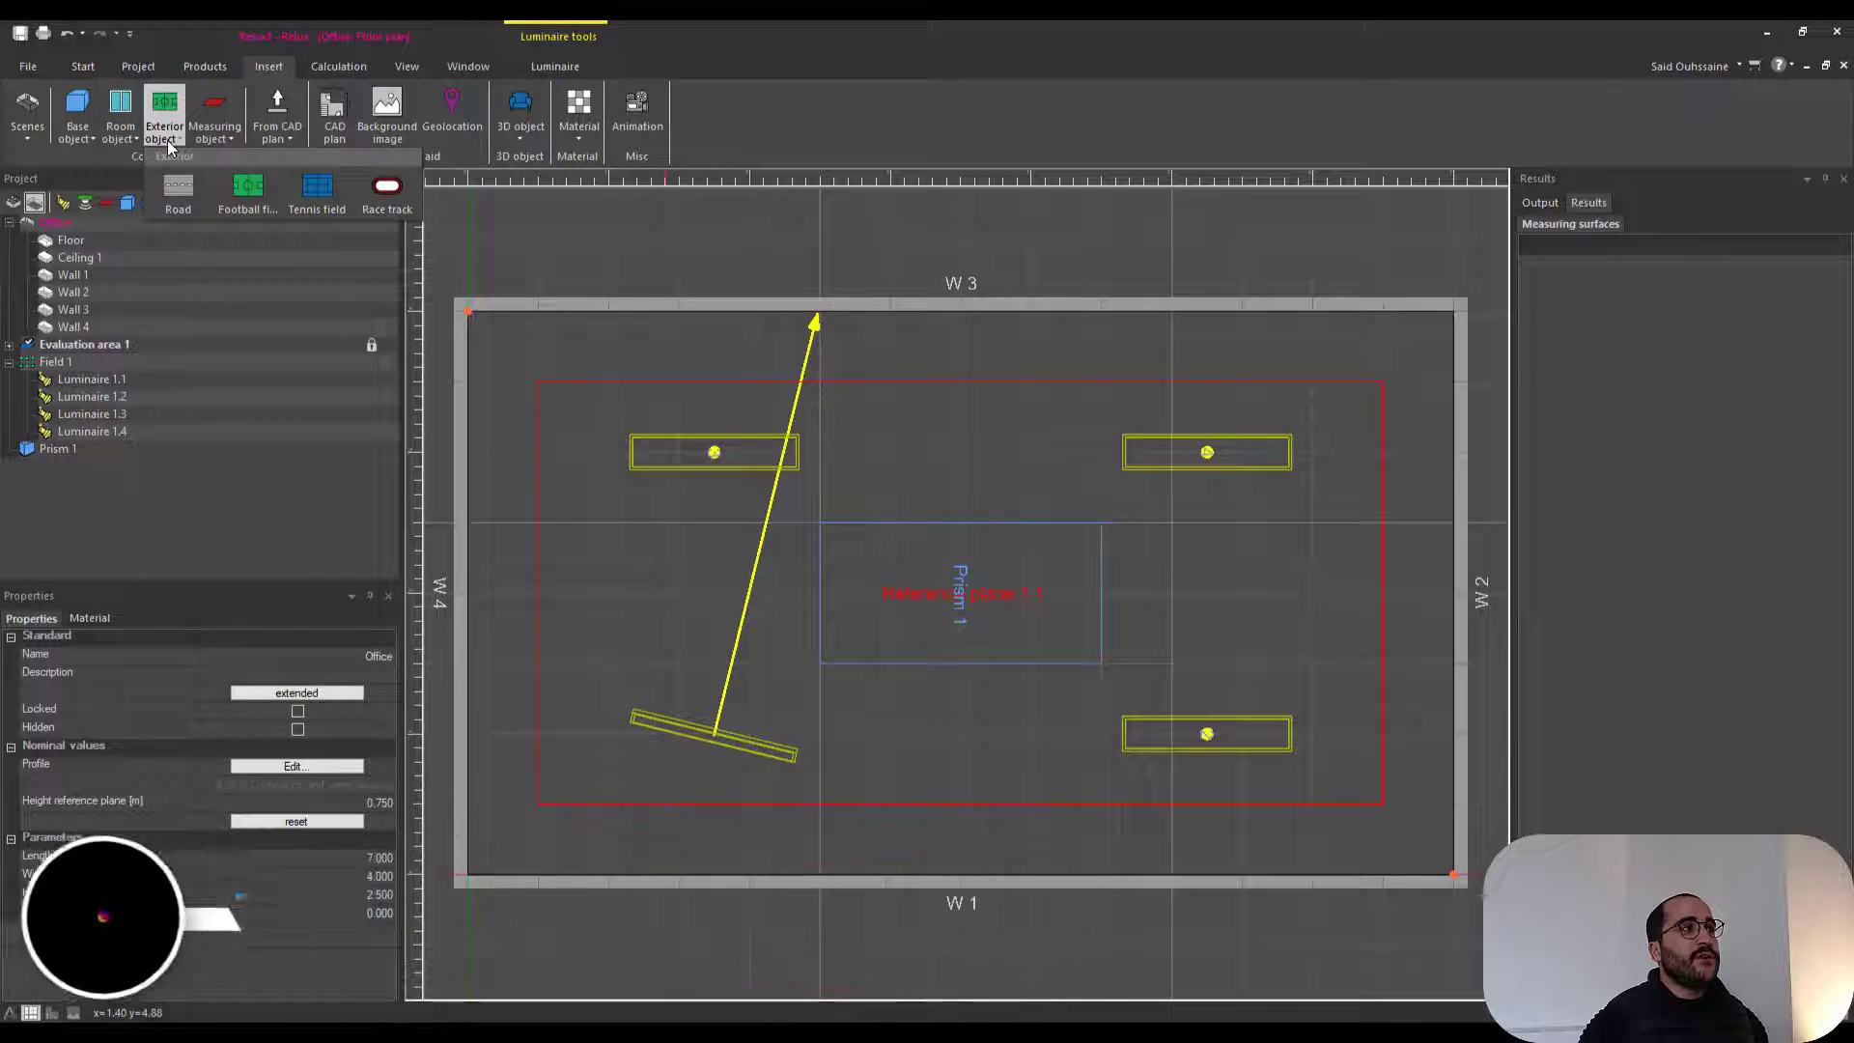
pyautogui.click(222, 139)
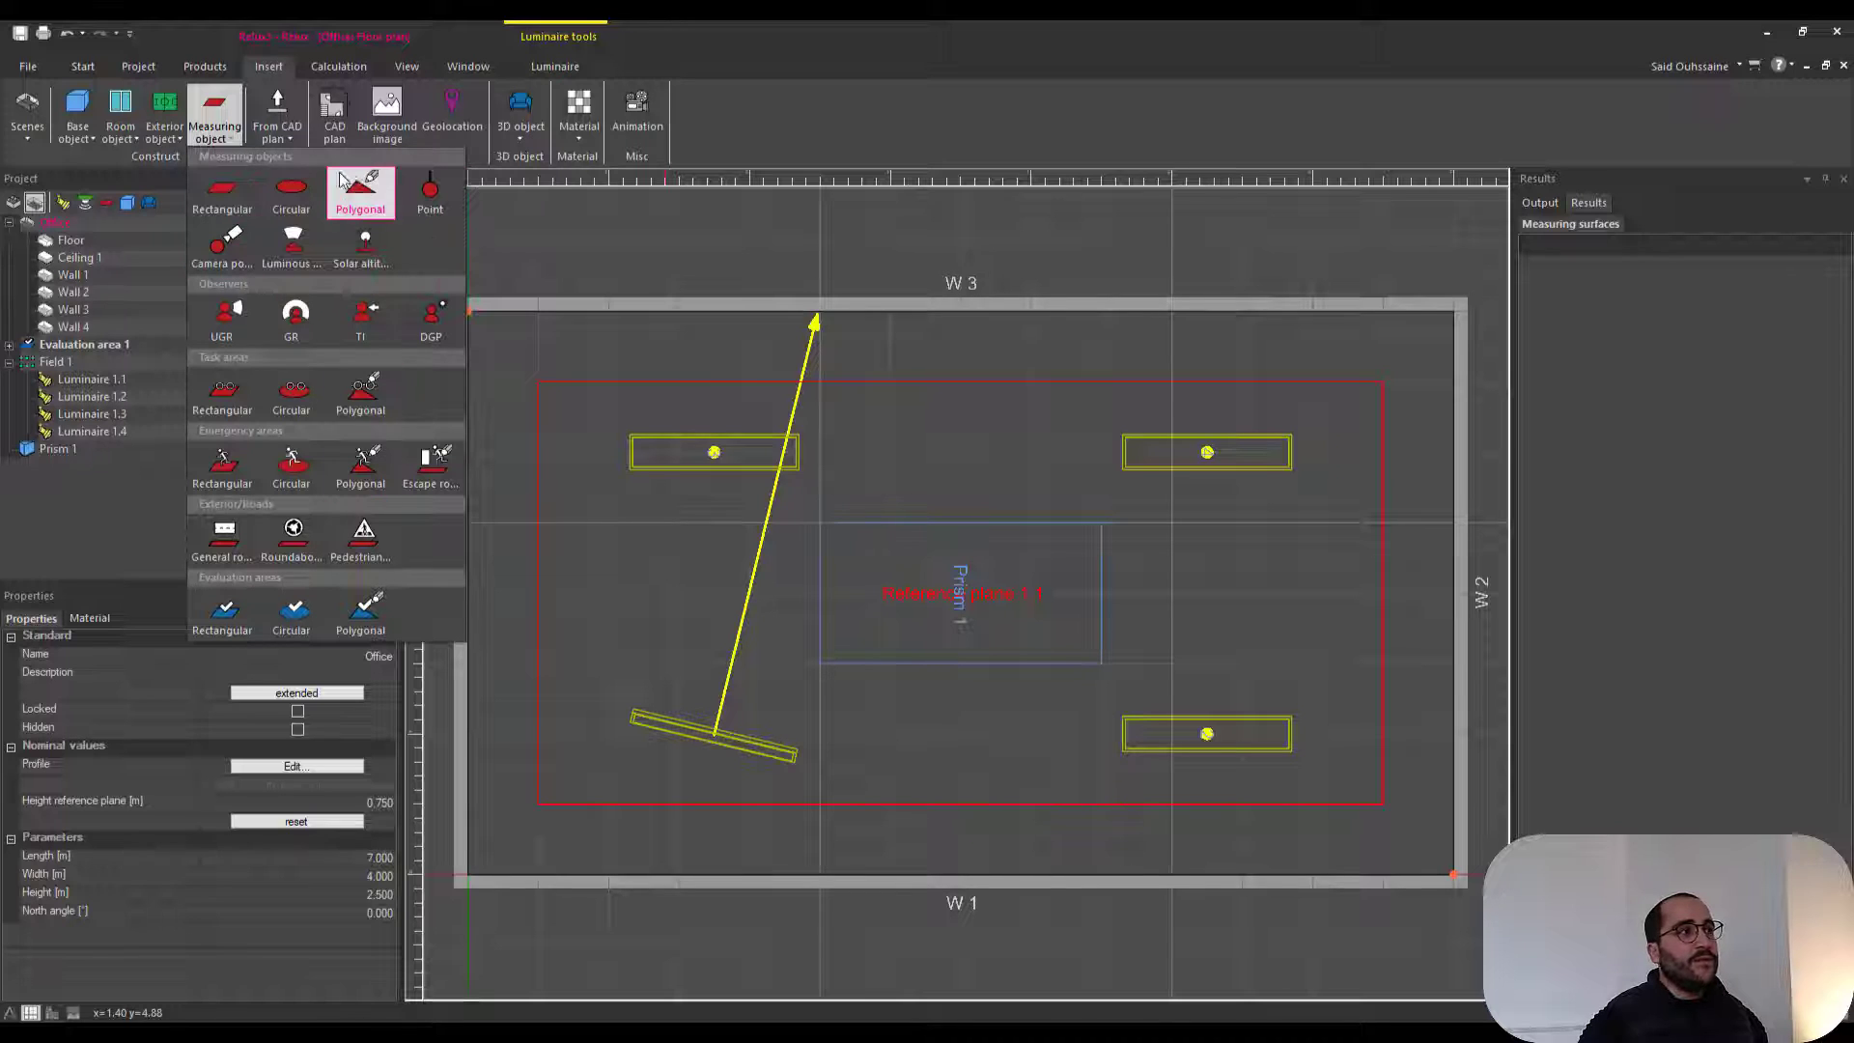
pyautogui.click(292, 140)
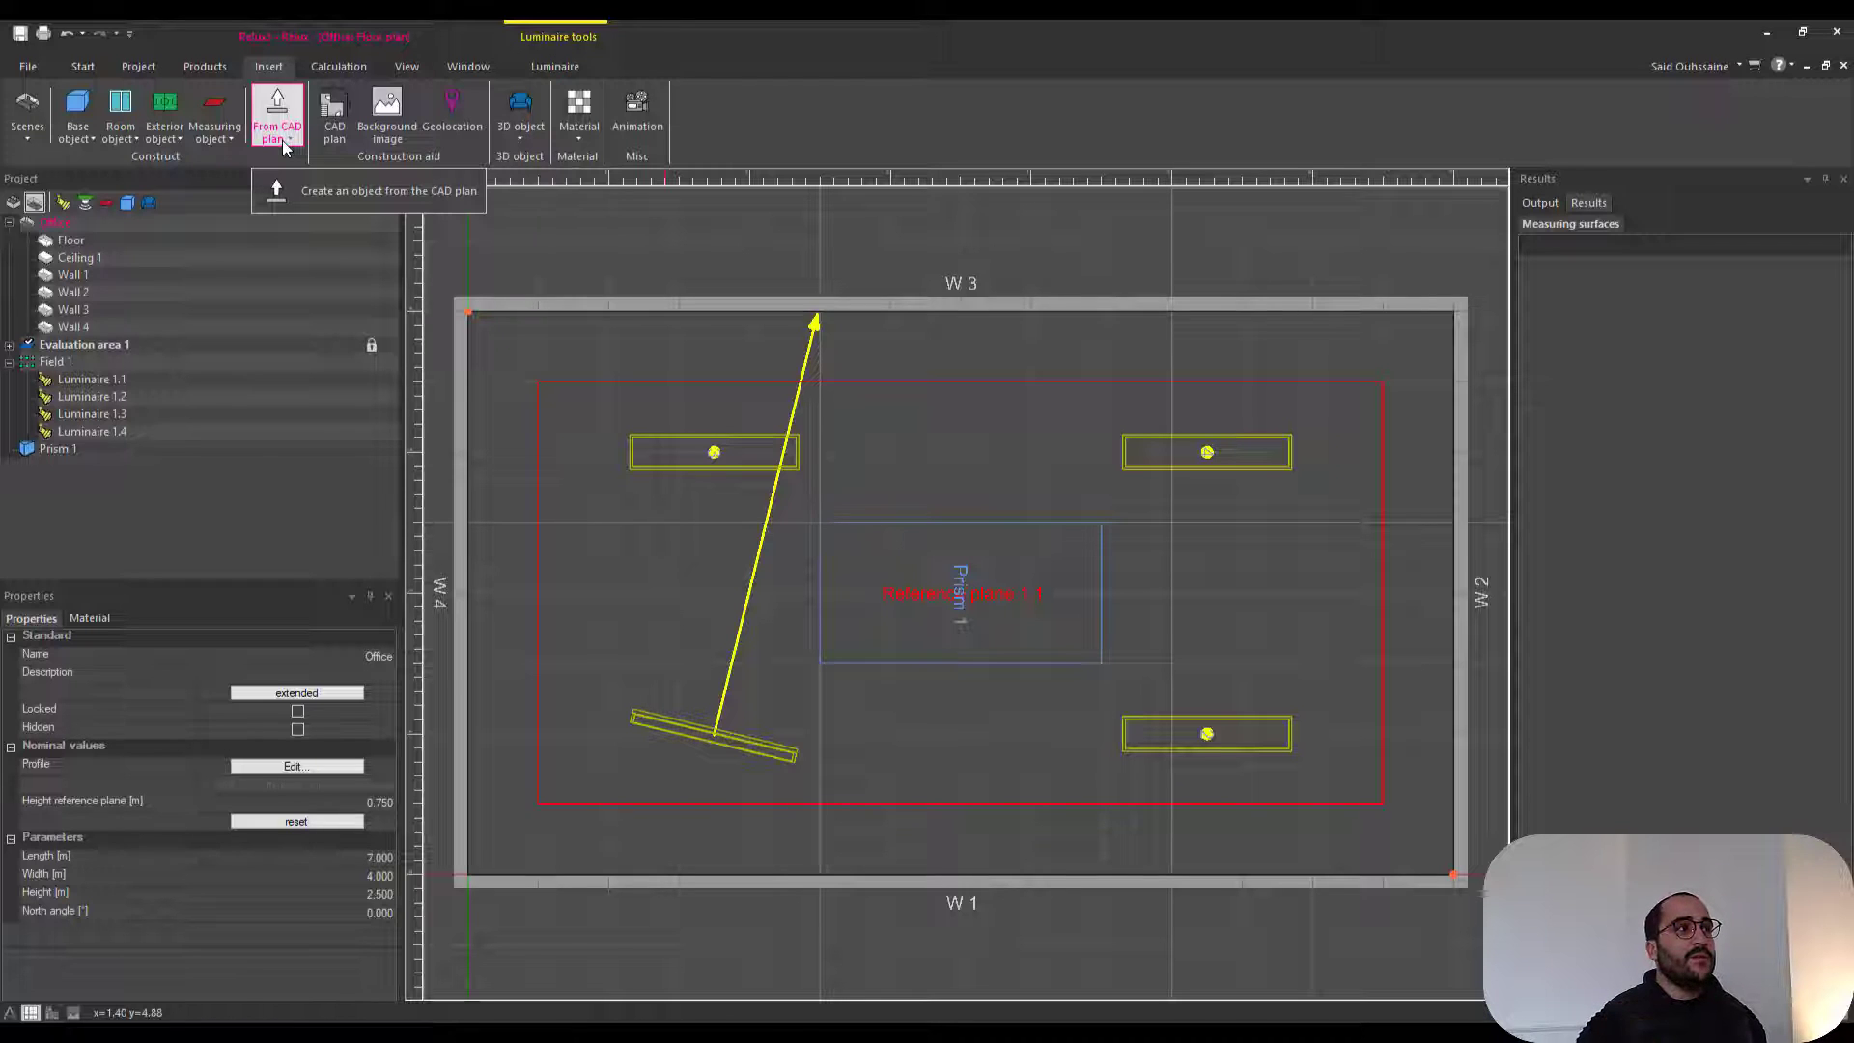
# - View the CAD plan and background image import dialogs, closing each without importing a file
pyautogui.click(335, 126)
pyautogui.click(1199, 311)
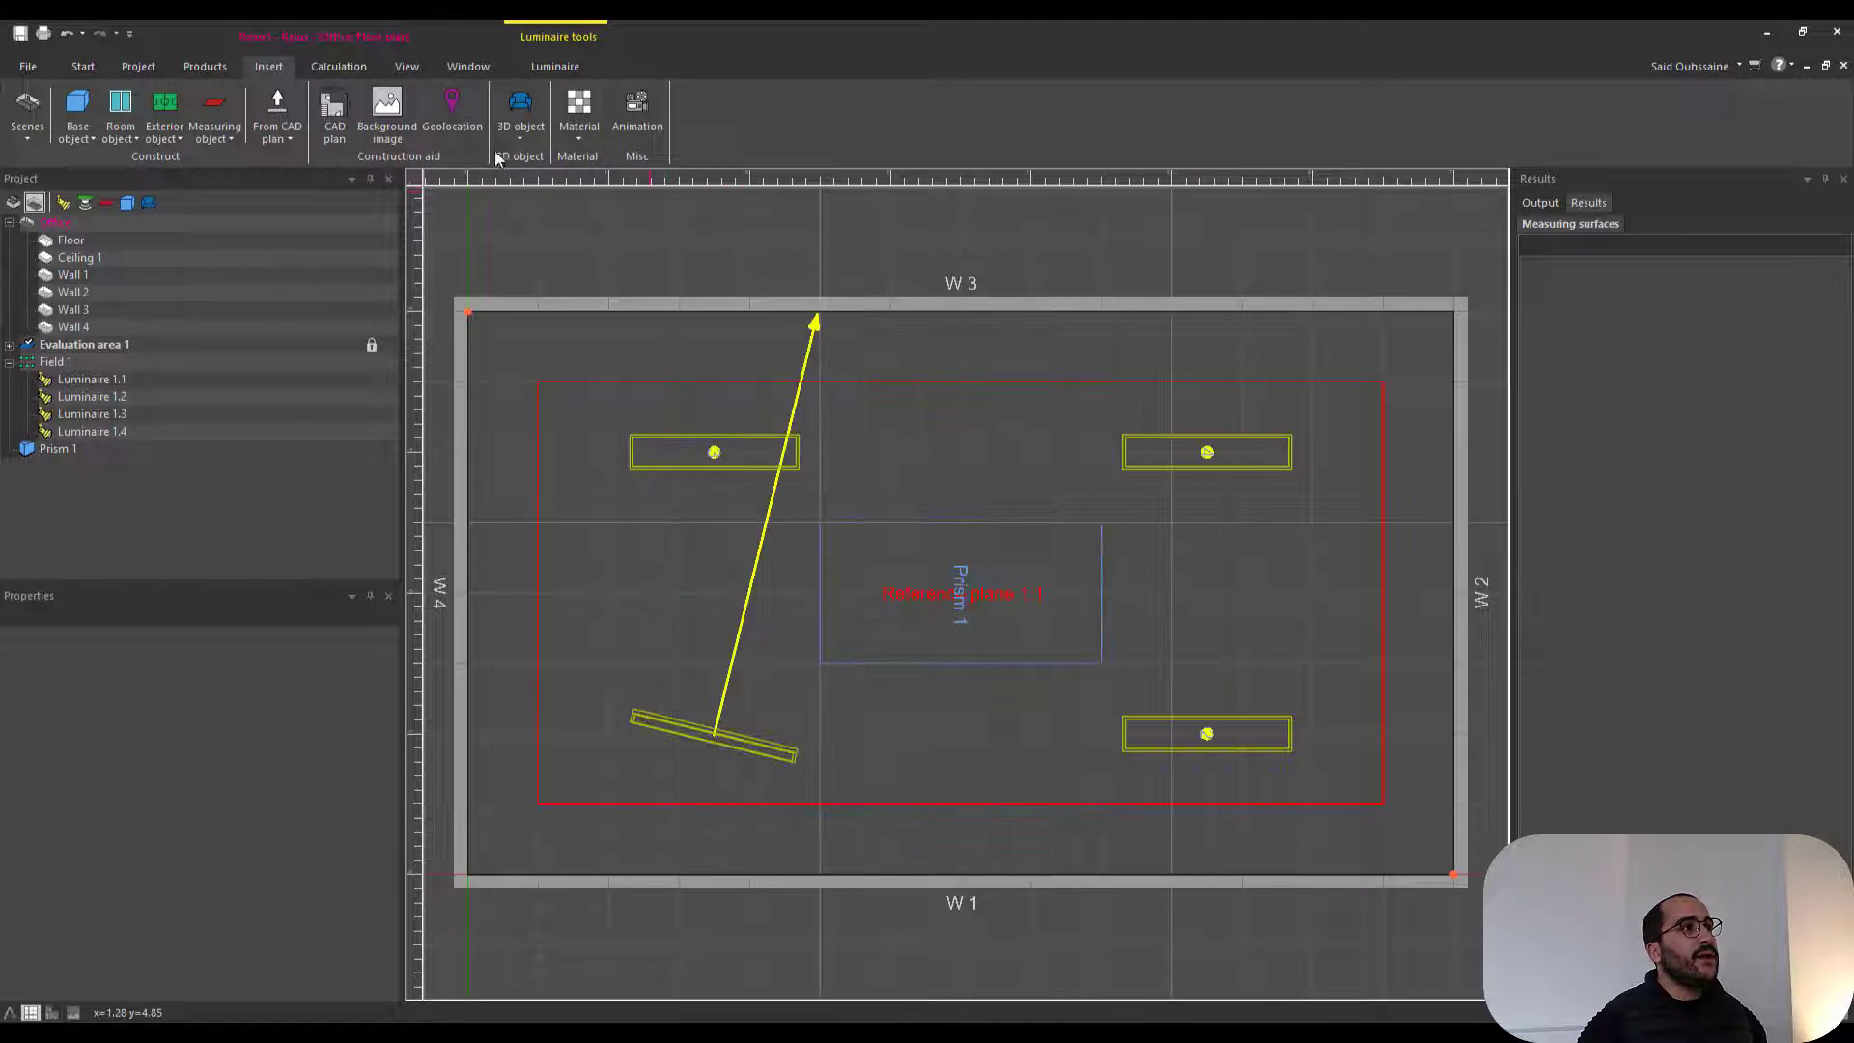
pyautogui.click(387, 120)
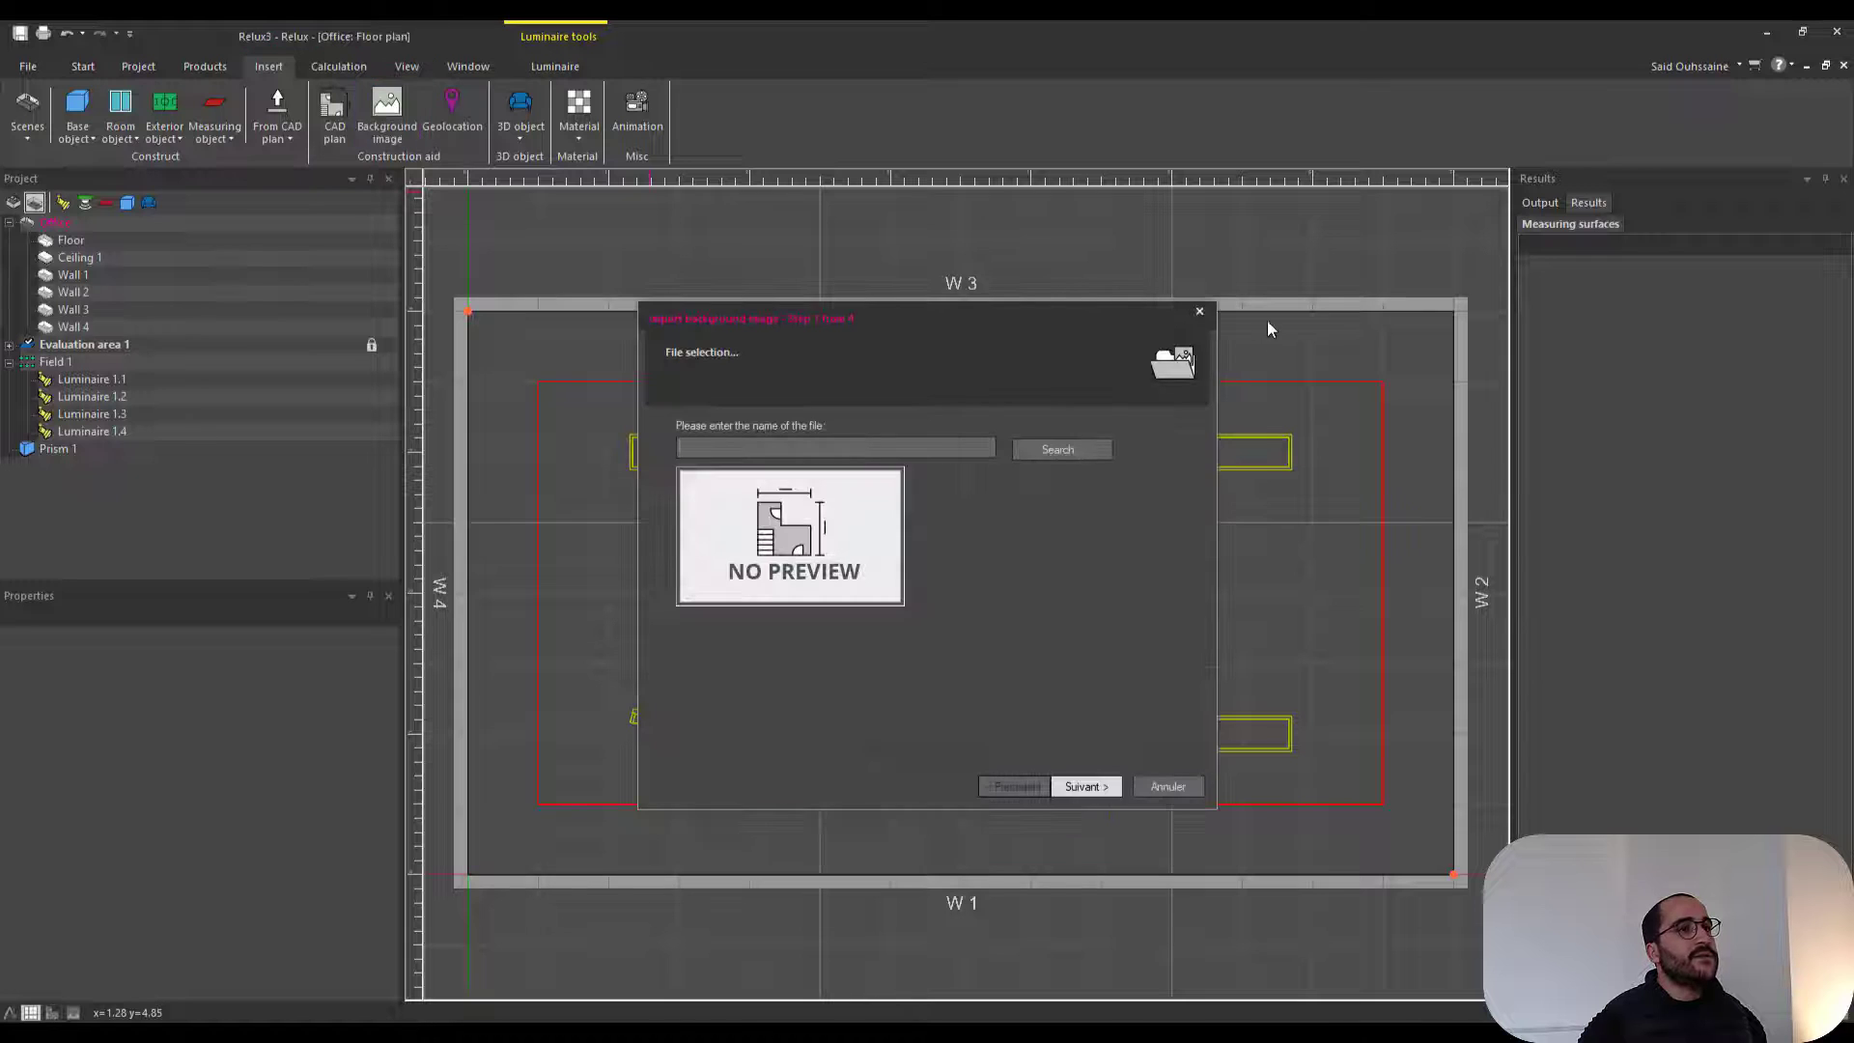
pyautogui.click(1199, 311)
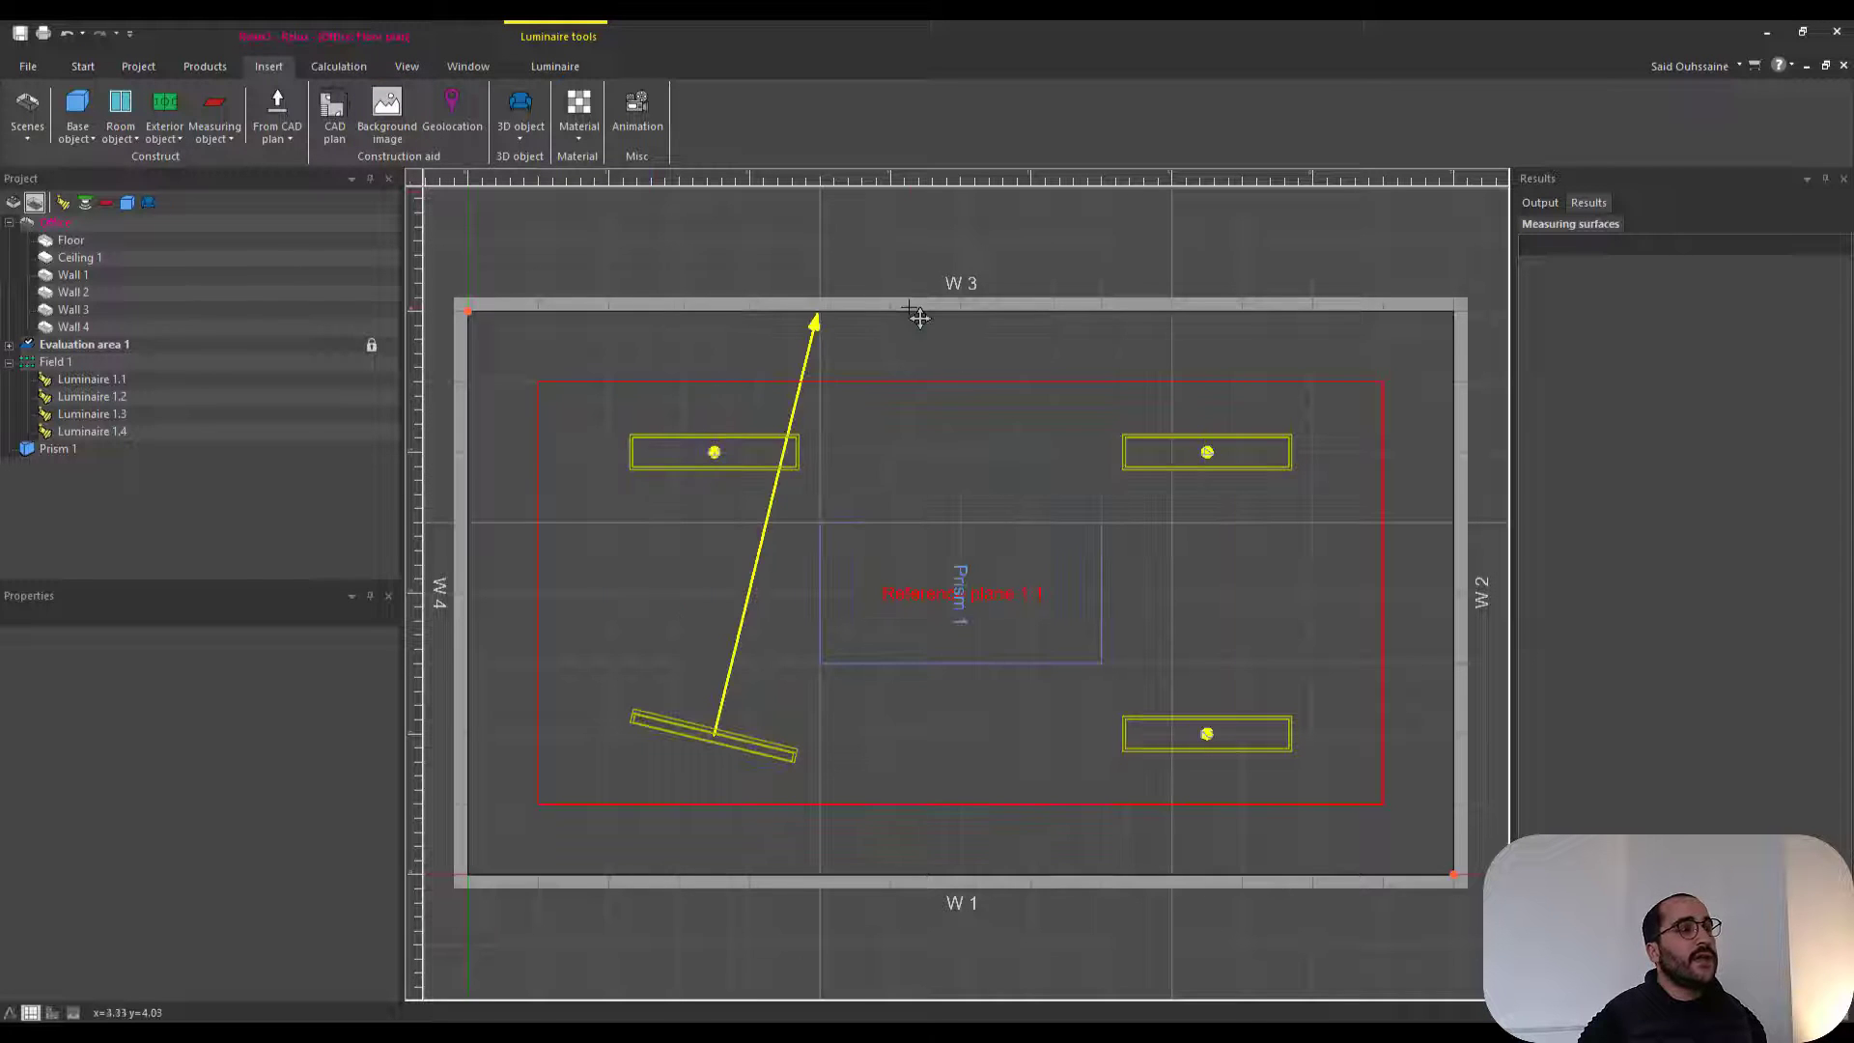
# - Review the 3D object options and switch to the ReluxNet 3D object catalogue in the browser
pyautogui.click(520, 138)
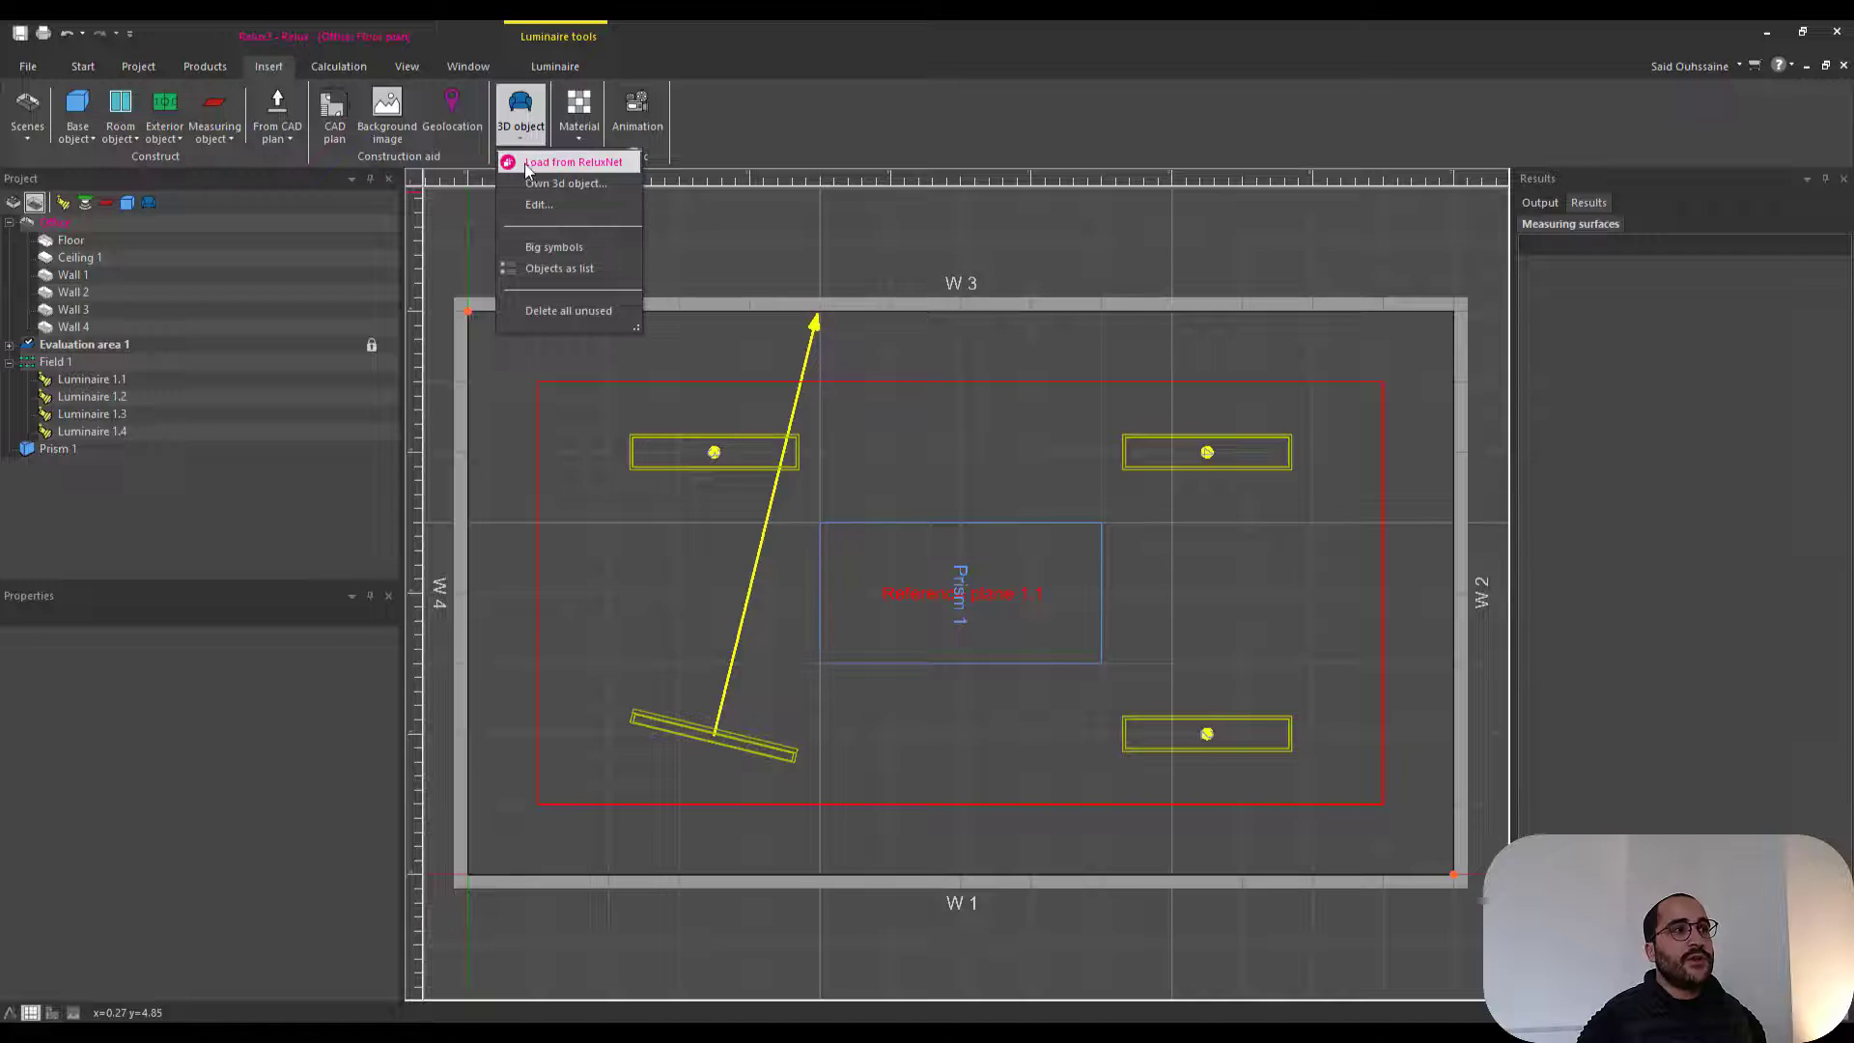
pyautogui.click(570, 193)
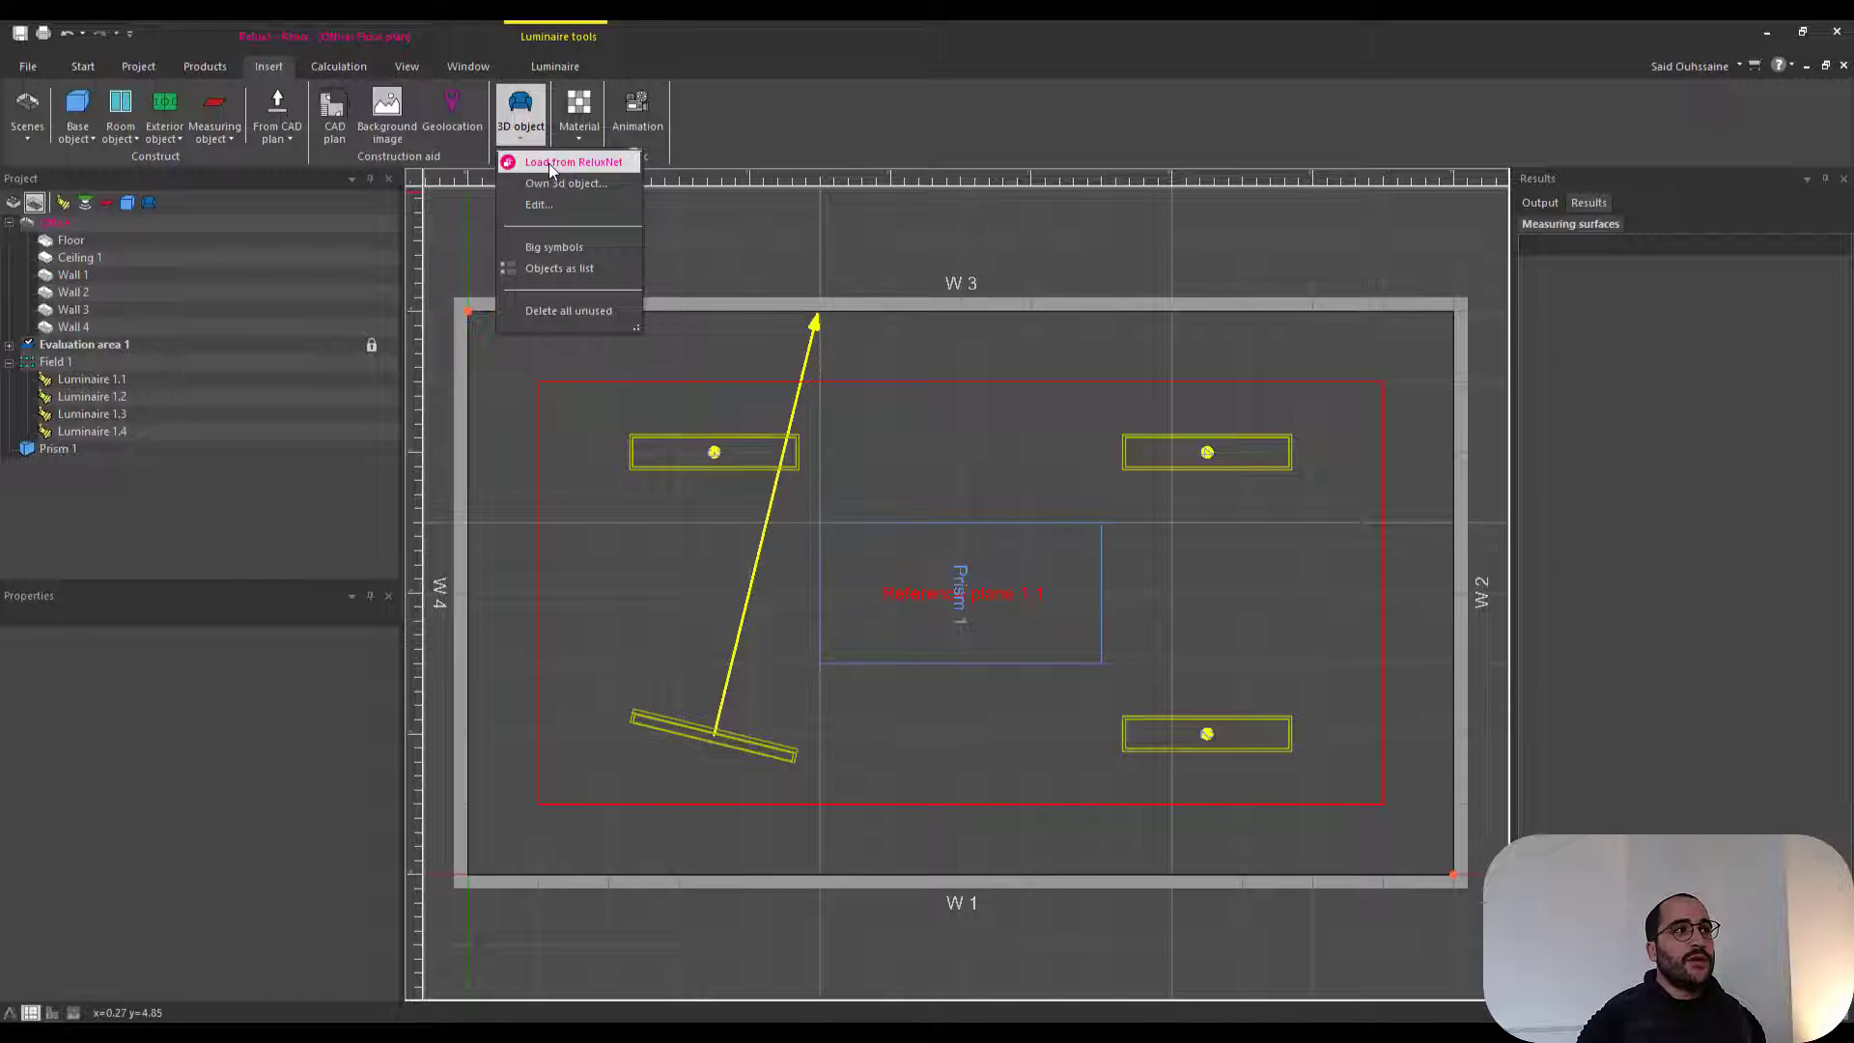
pyautogui.click(549, 163)
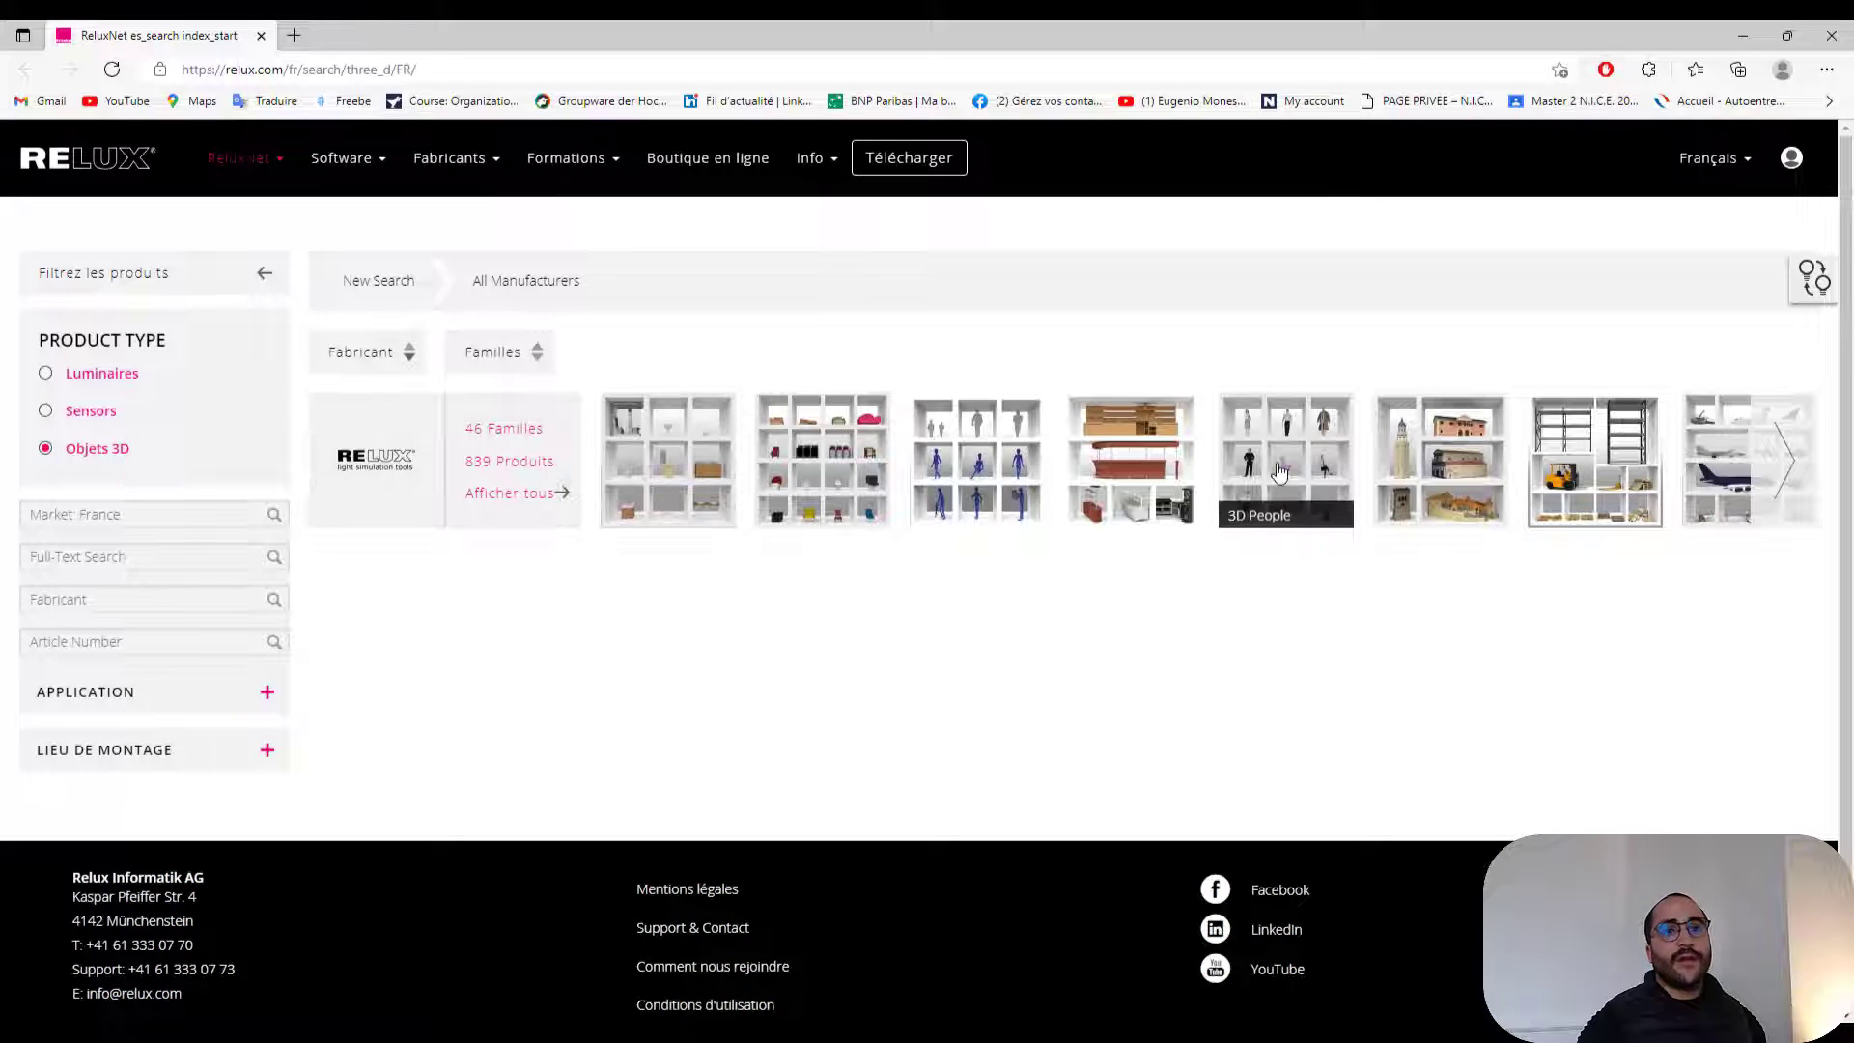
# - Show all Relux 3D object families and open the Cars family
pyautogui.click(526, 434)
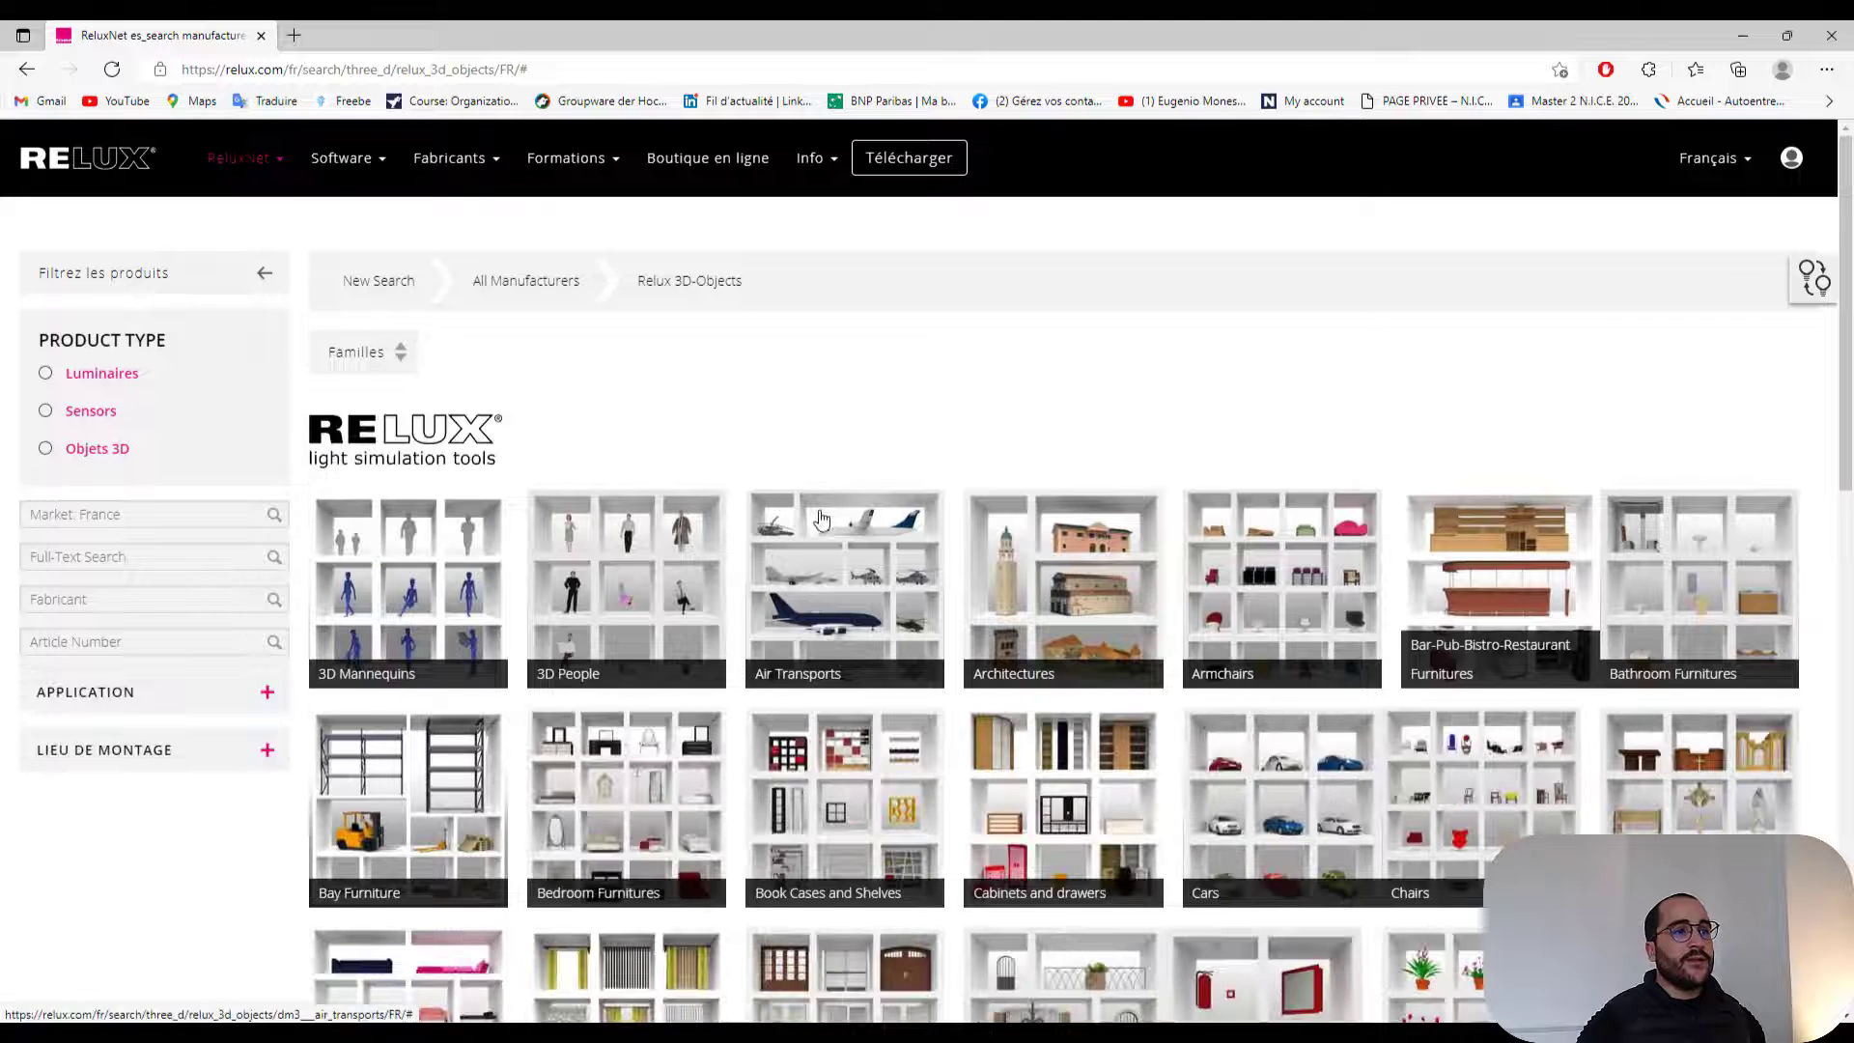
pyautogui.scroll(-2, 1851, 439)
pyautogui.scroll(-3, 1417, 594)
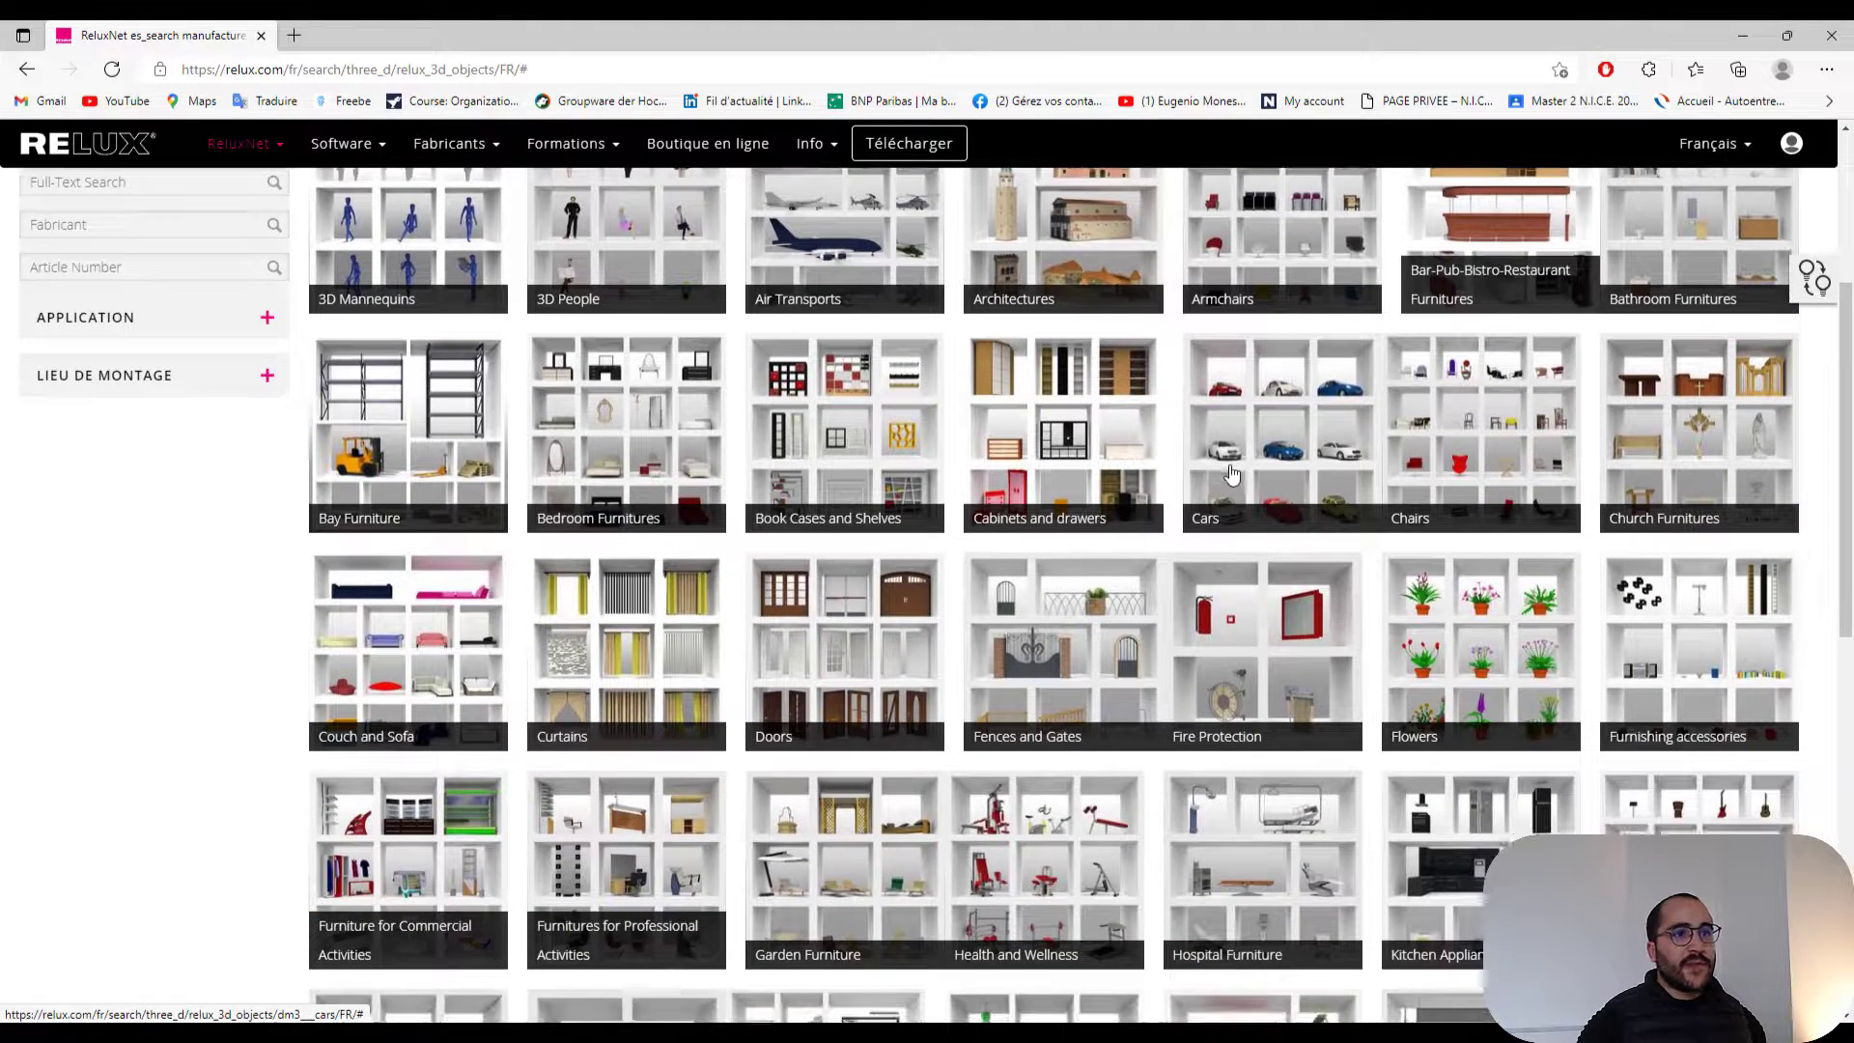
pyautogui.click(1232, 478)
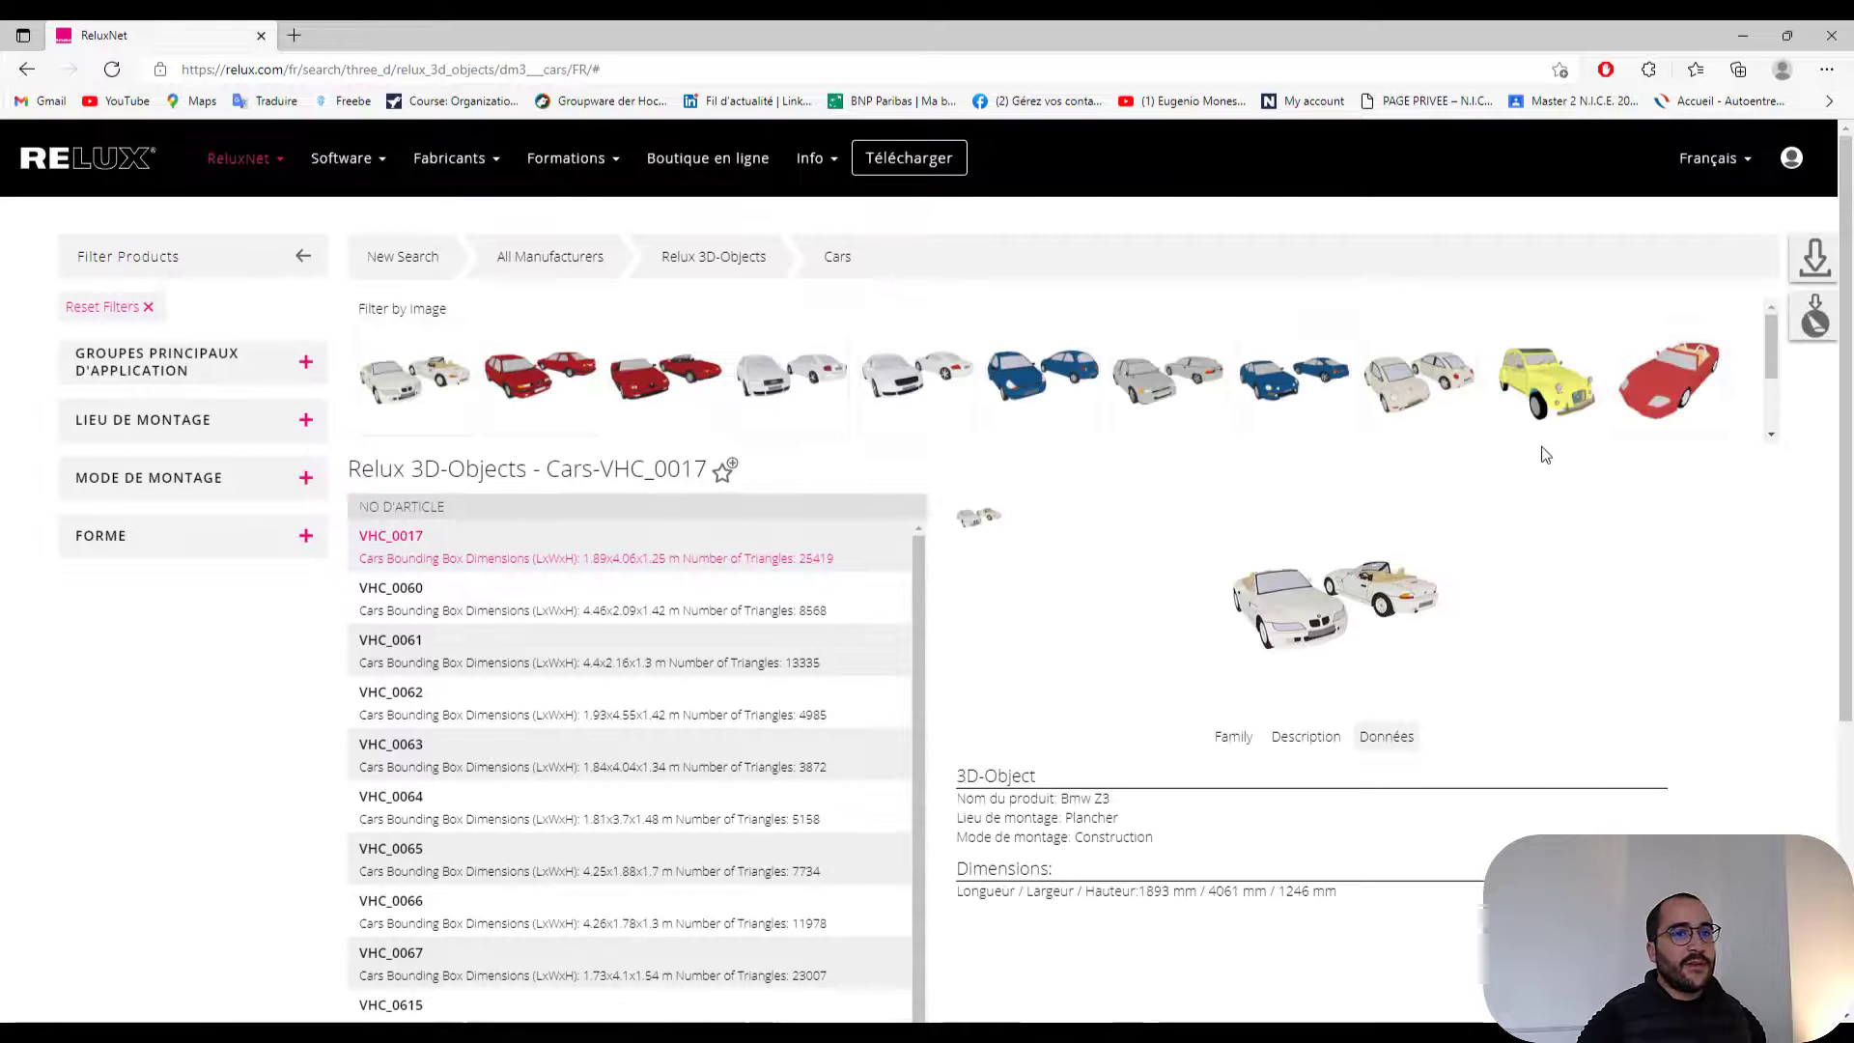
# - Filter the Cars family by image to the VHC_0017 white convertible and switch back to Relux
pyautogui.moveTo(1777, 350)
pyautogui.mouseDown()
pyautogui.moveTo(1777, 413)
pyautogui.moveTo(1775, 366)
pyautogui.mouseUp()
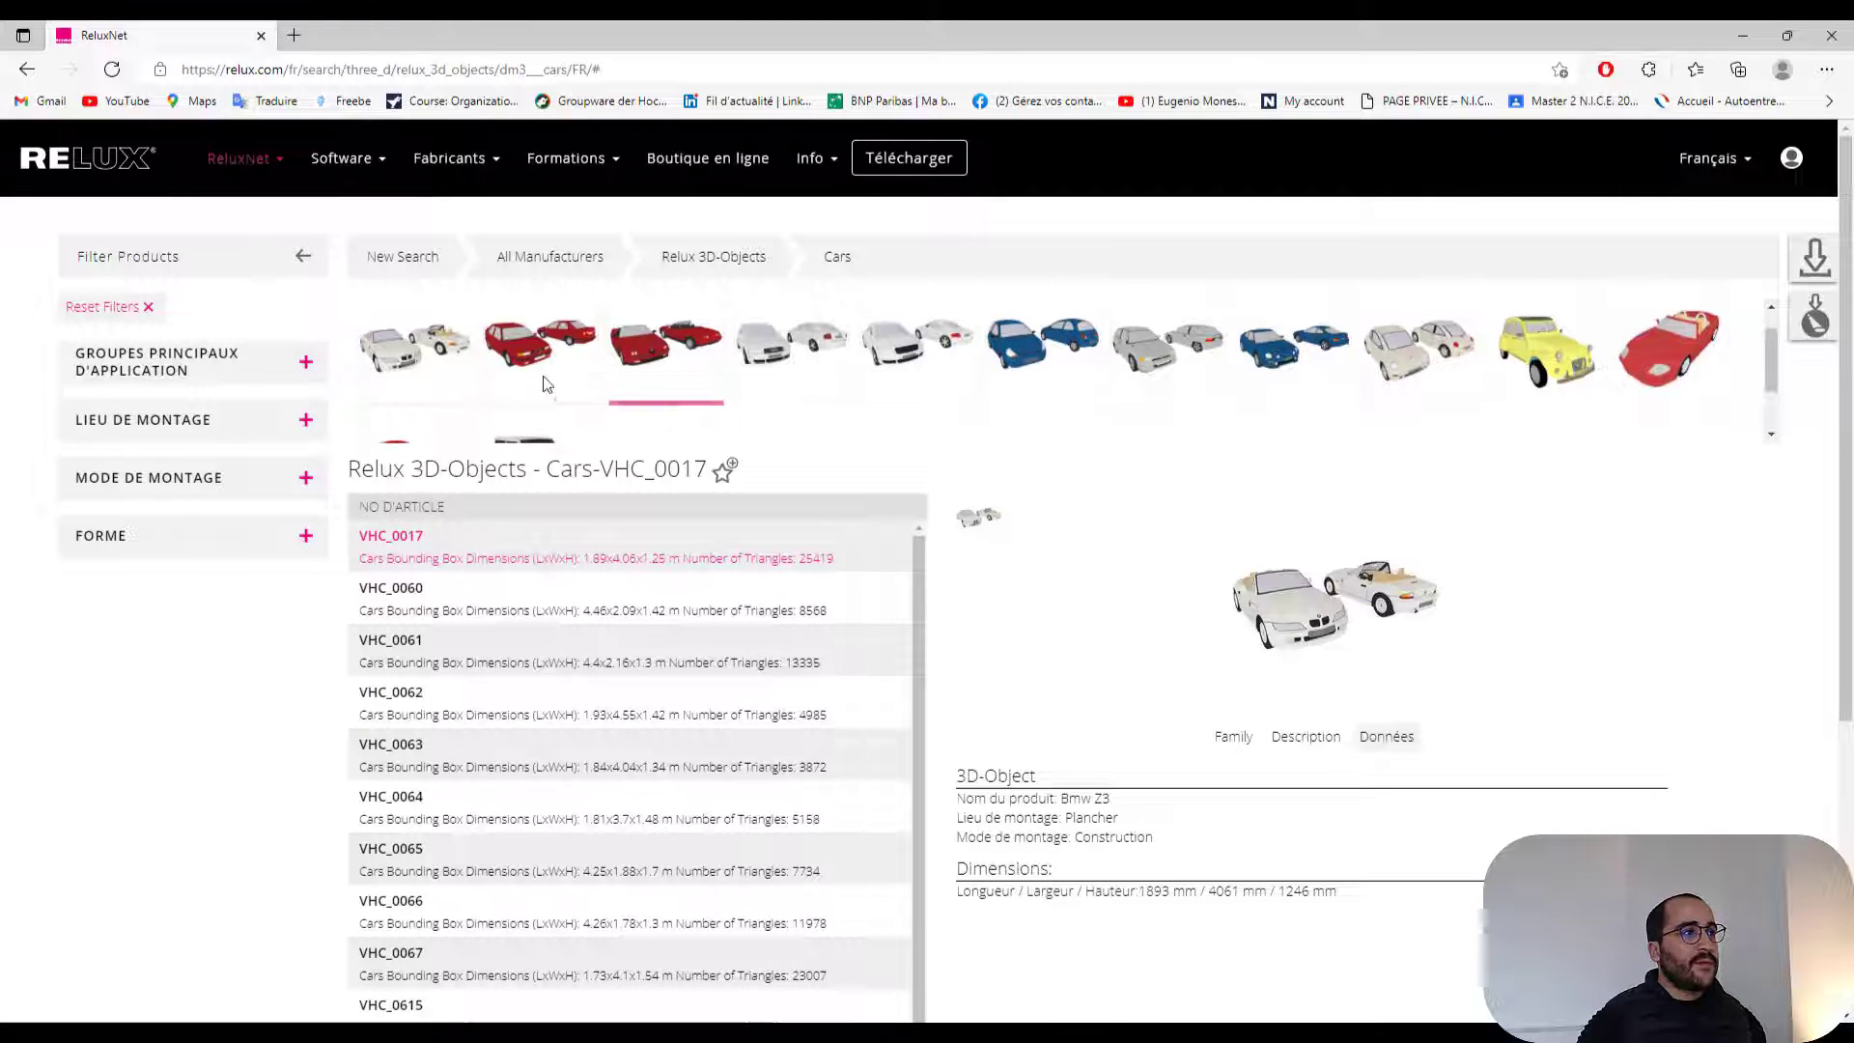
pyautogui.click(455, 372)
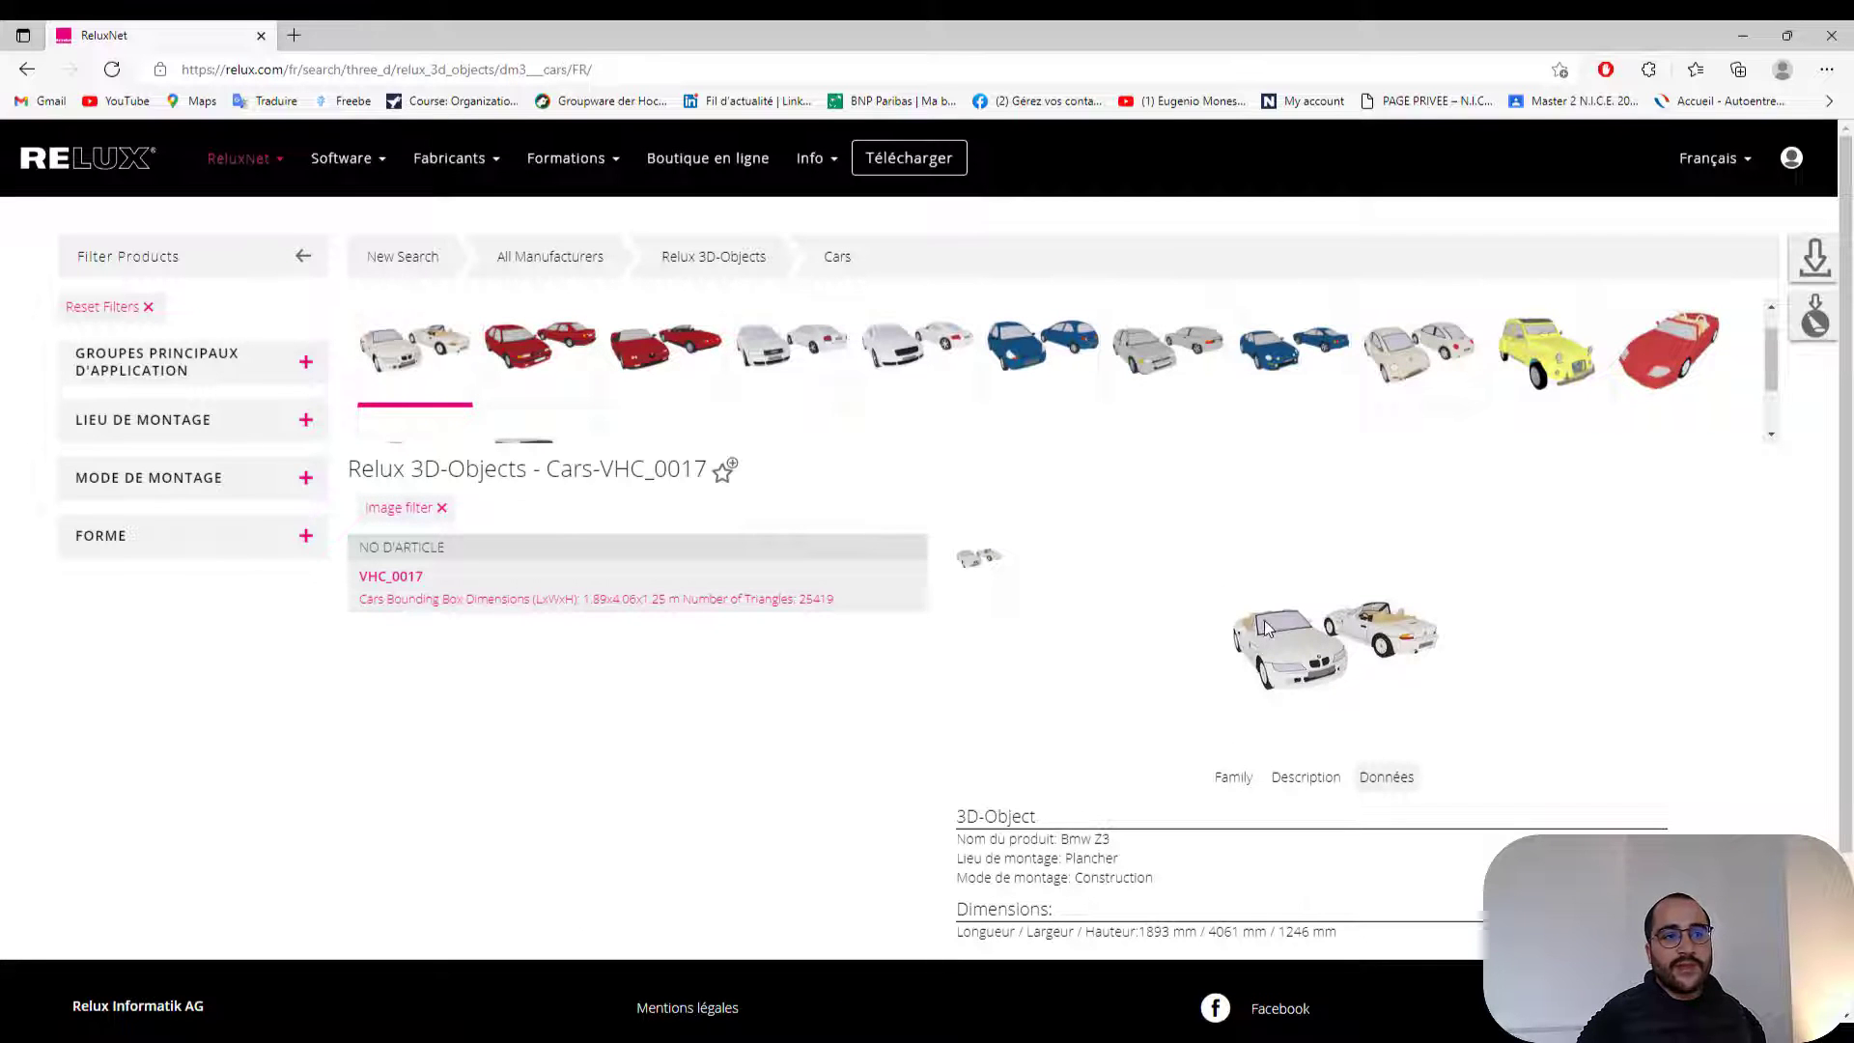
pyautogui.click(1743, 35)
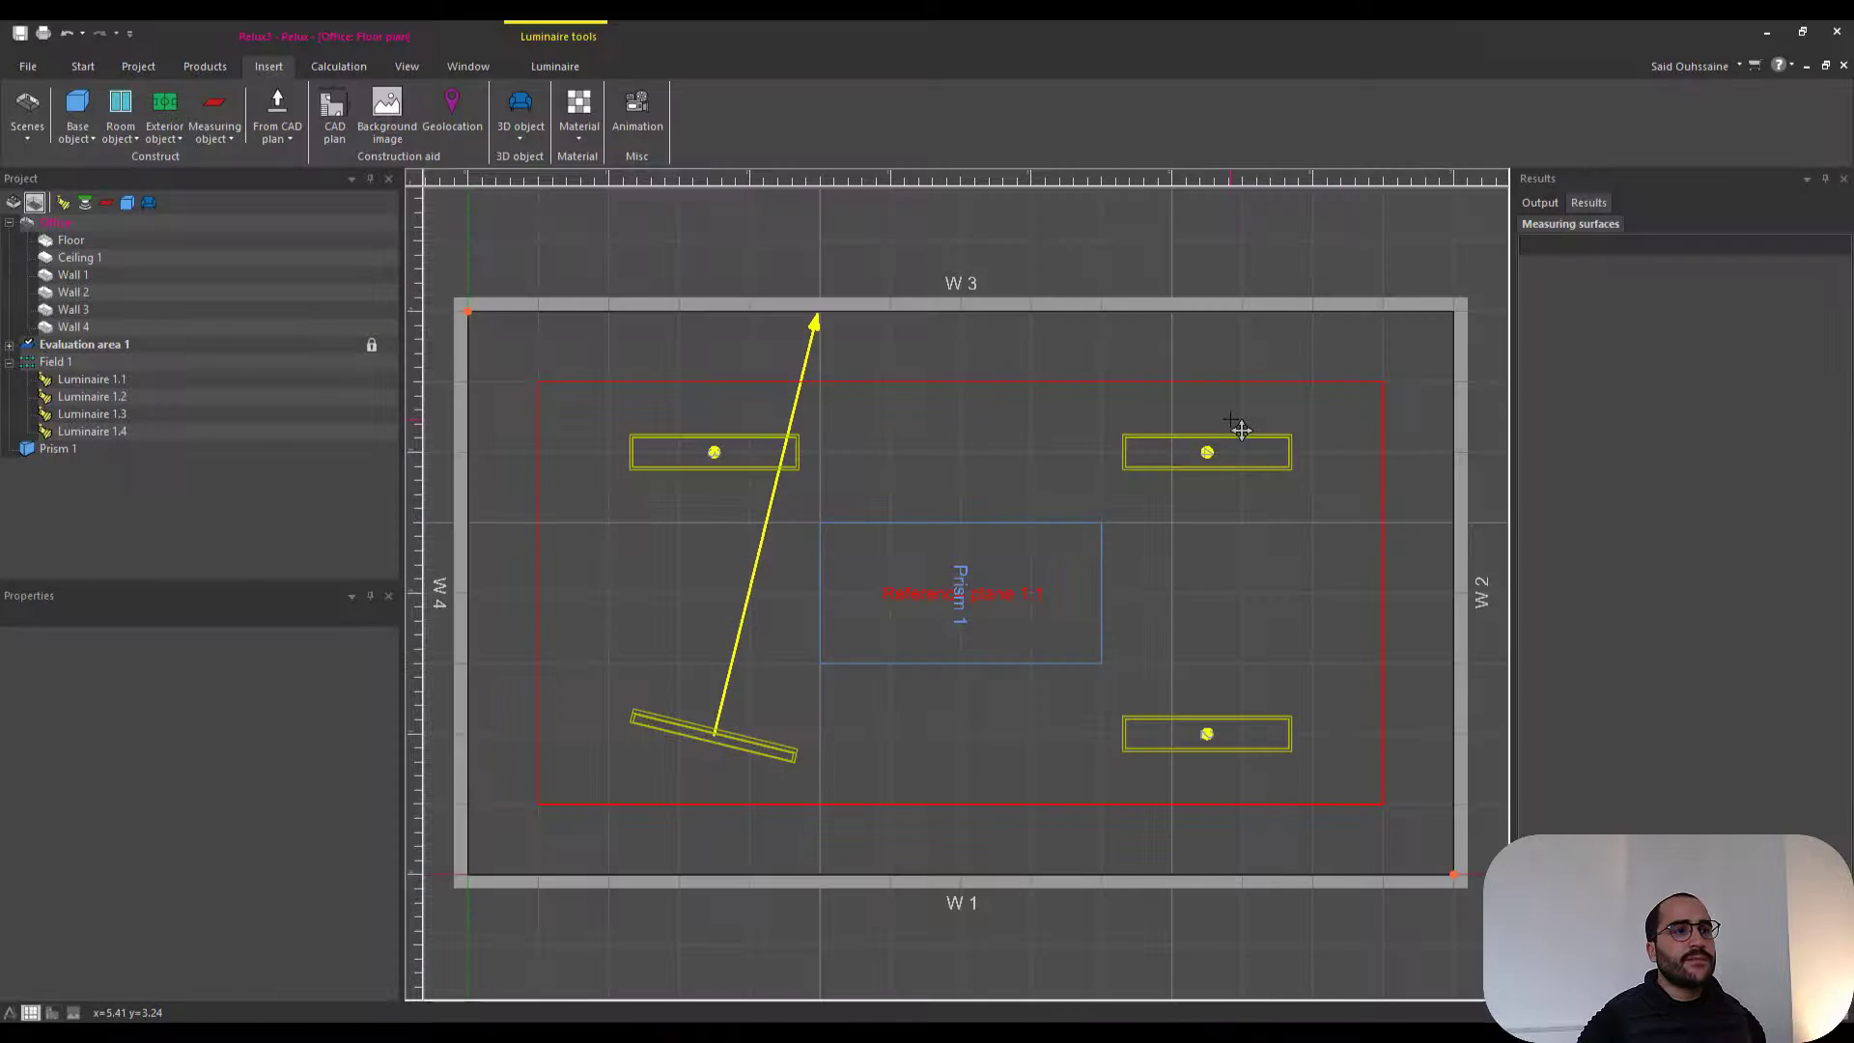
# - Review the project's diffuse materials and the texture library categories, closing the library without adding a material
pyautogui.click(589, 141)
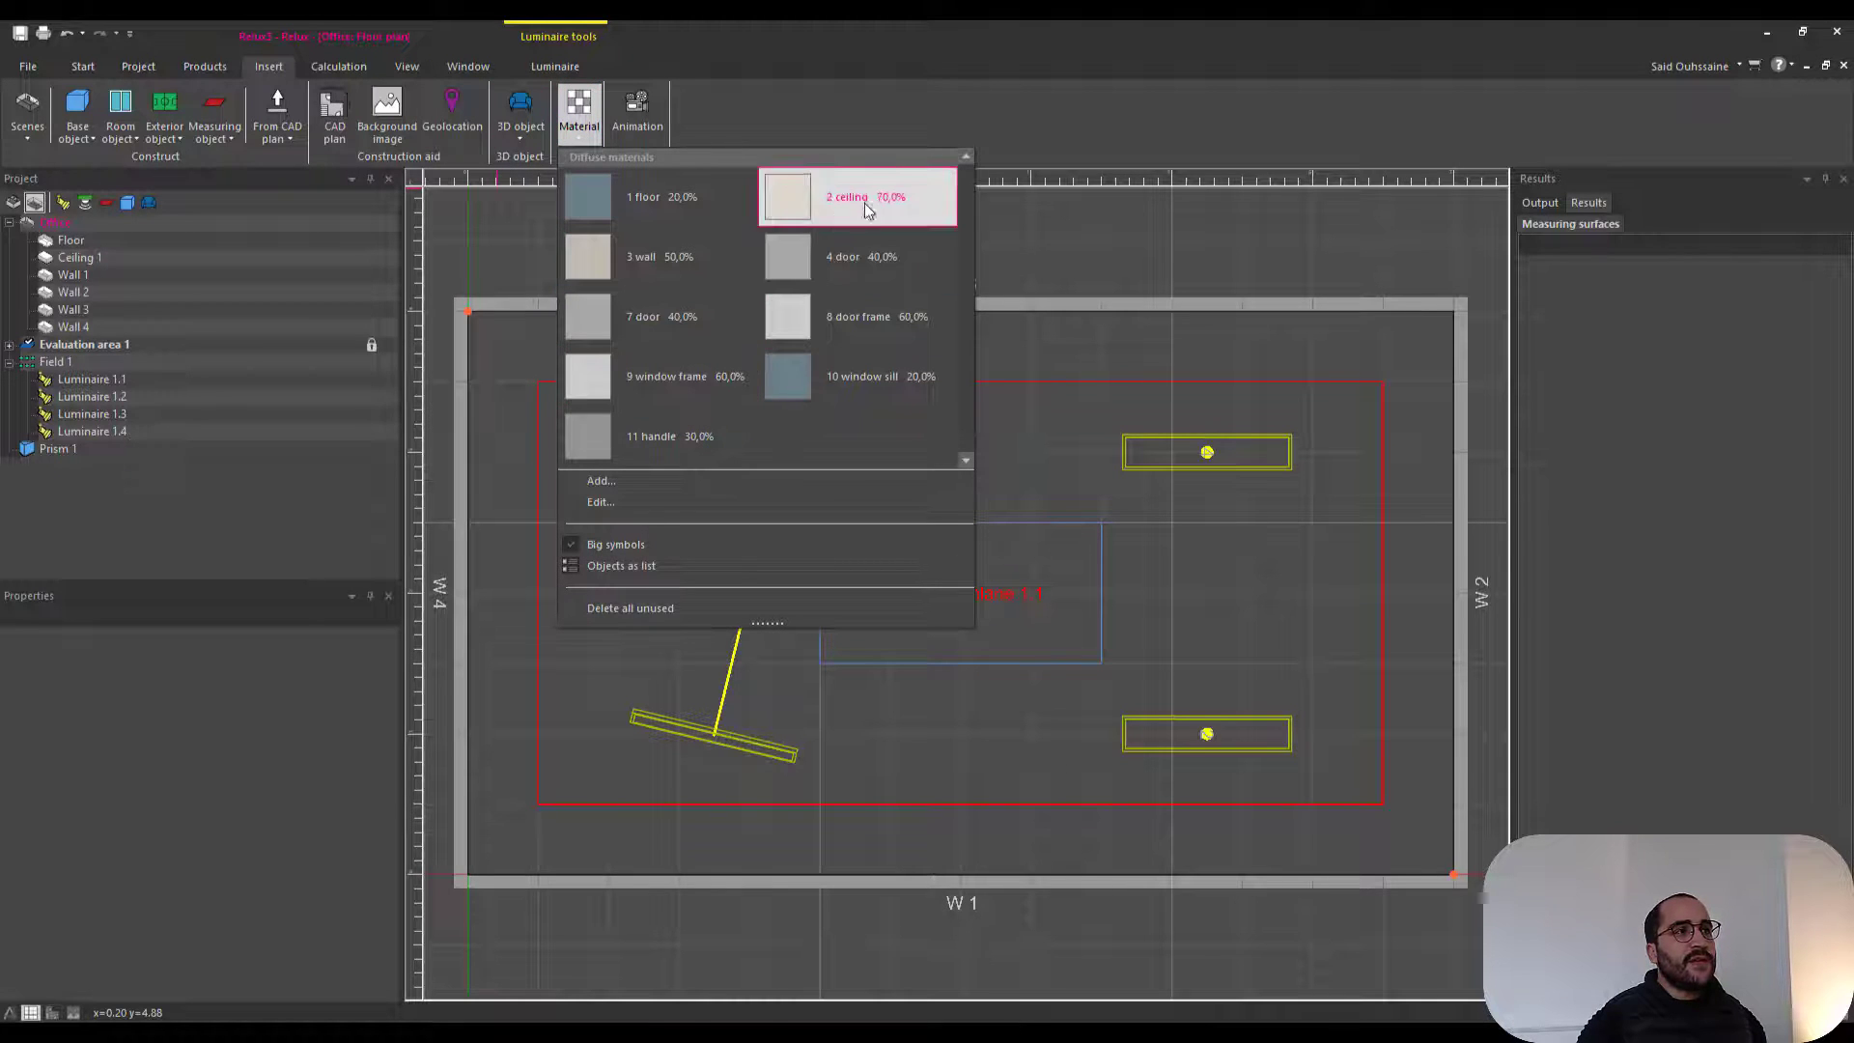
pyautogui.click(613, 484)
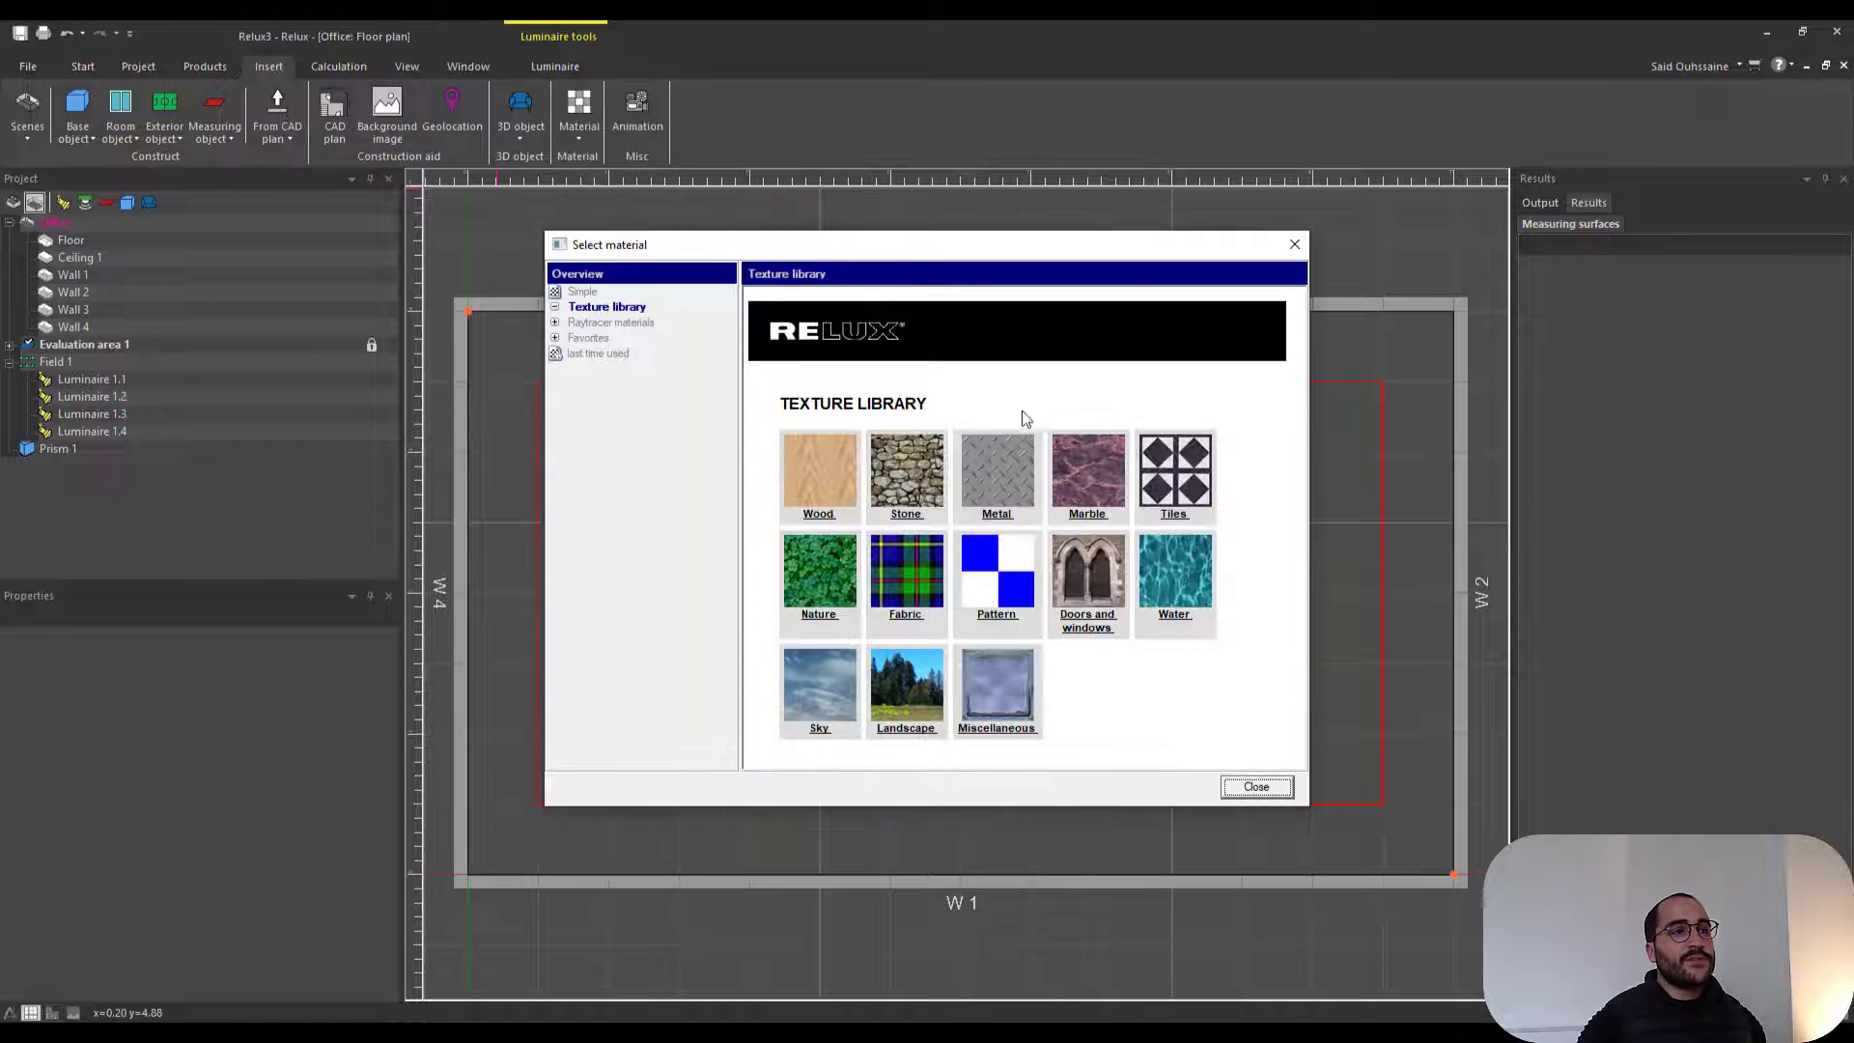
pyautogui.click(1295, 244)
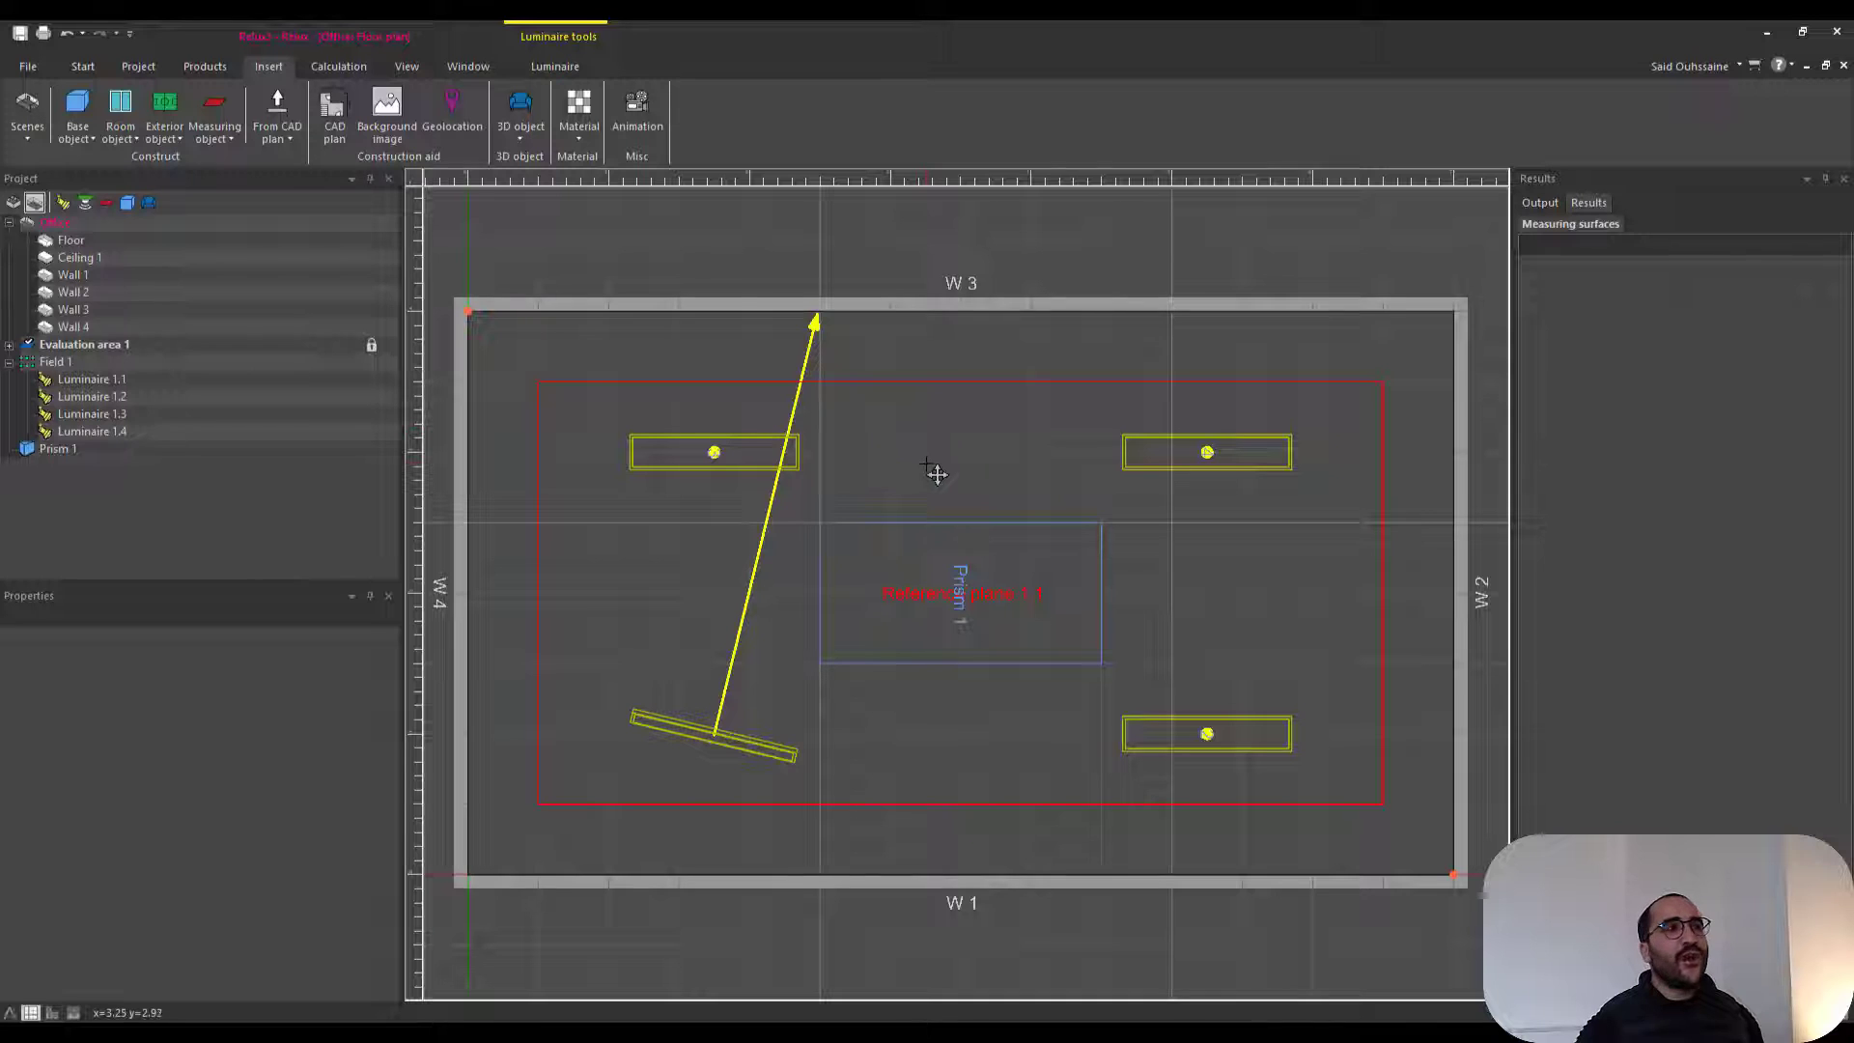
pyautogui.moveTo(910, 460); pyautogui.dragTo(953, 441, button='middle')
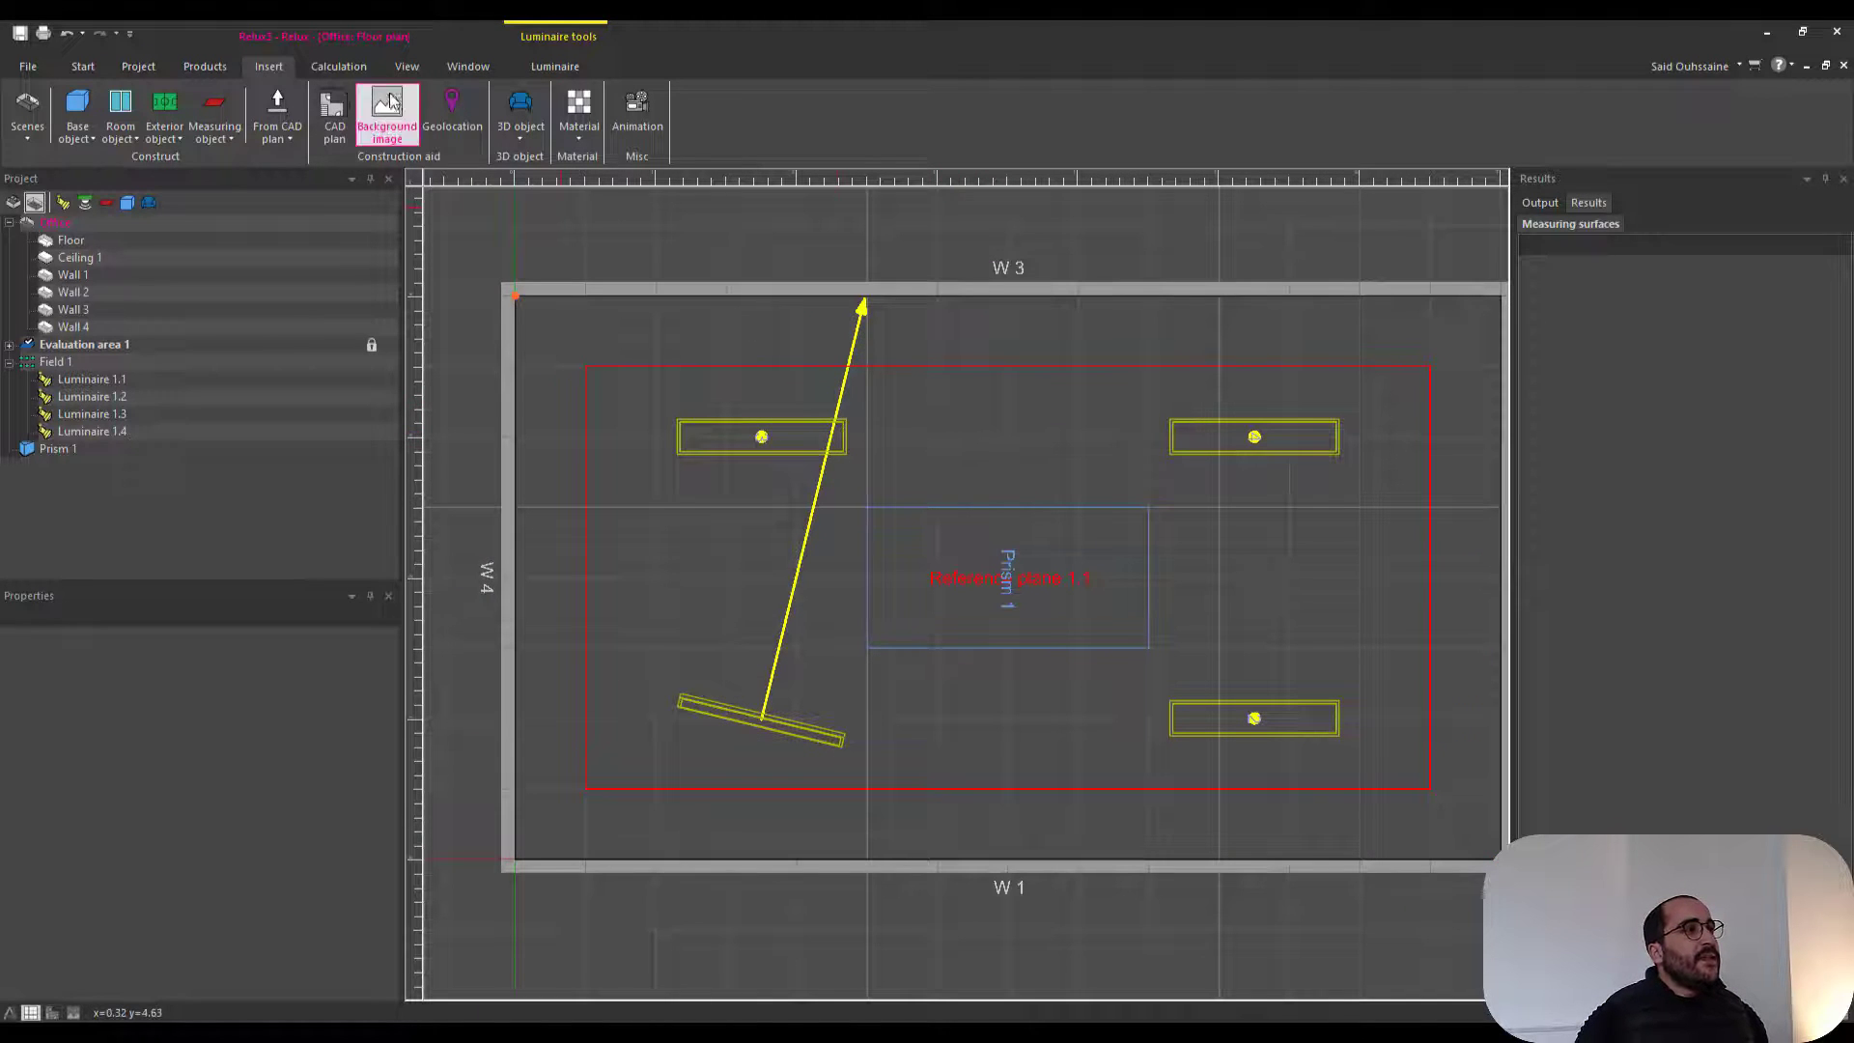
# - Review the precision, maintenance factor and scene options in the calculation manager, cancelling without starting a calculation
pyautogui.click(352, 73)
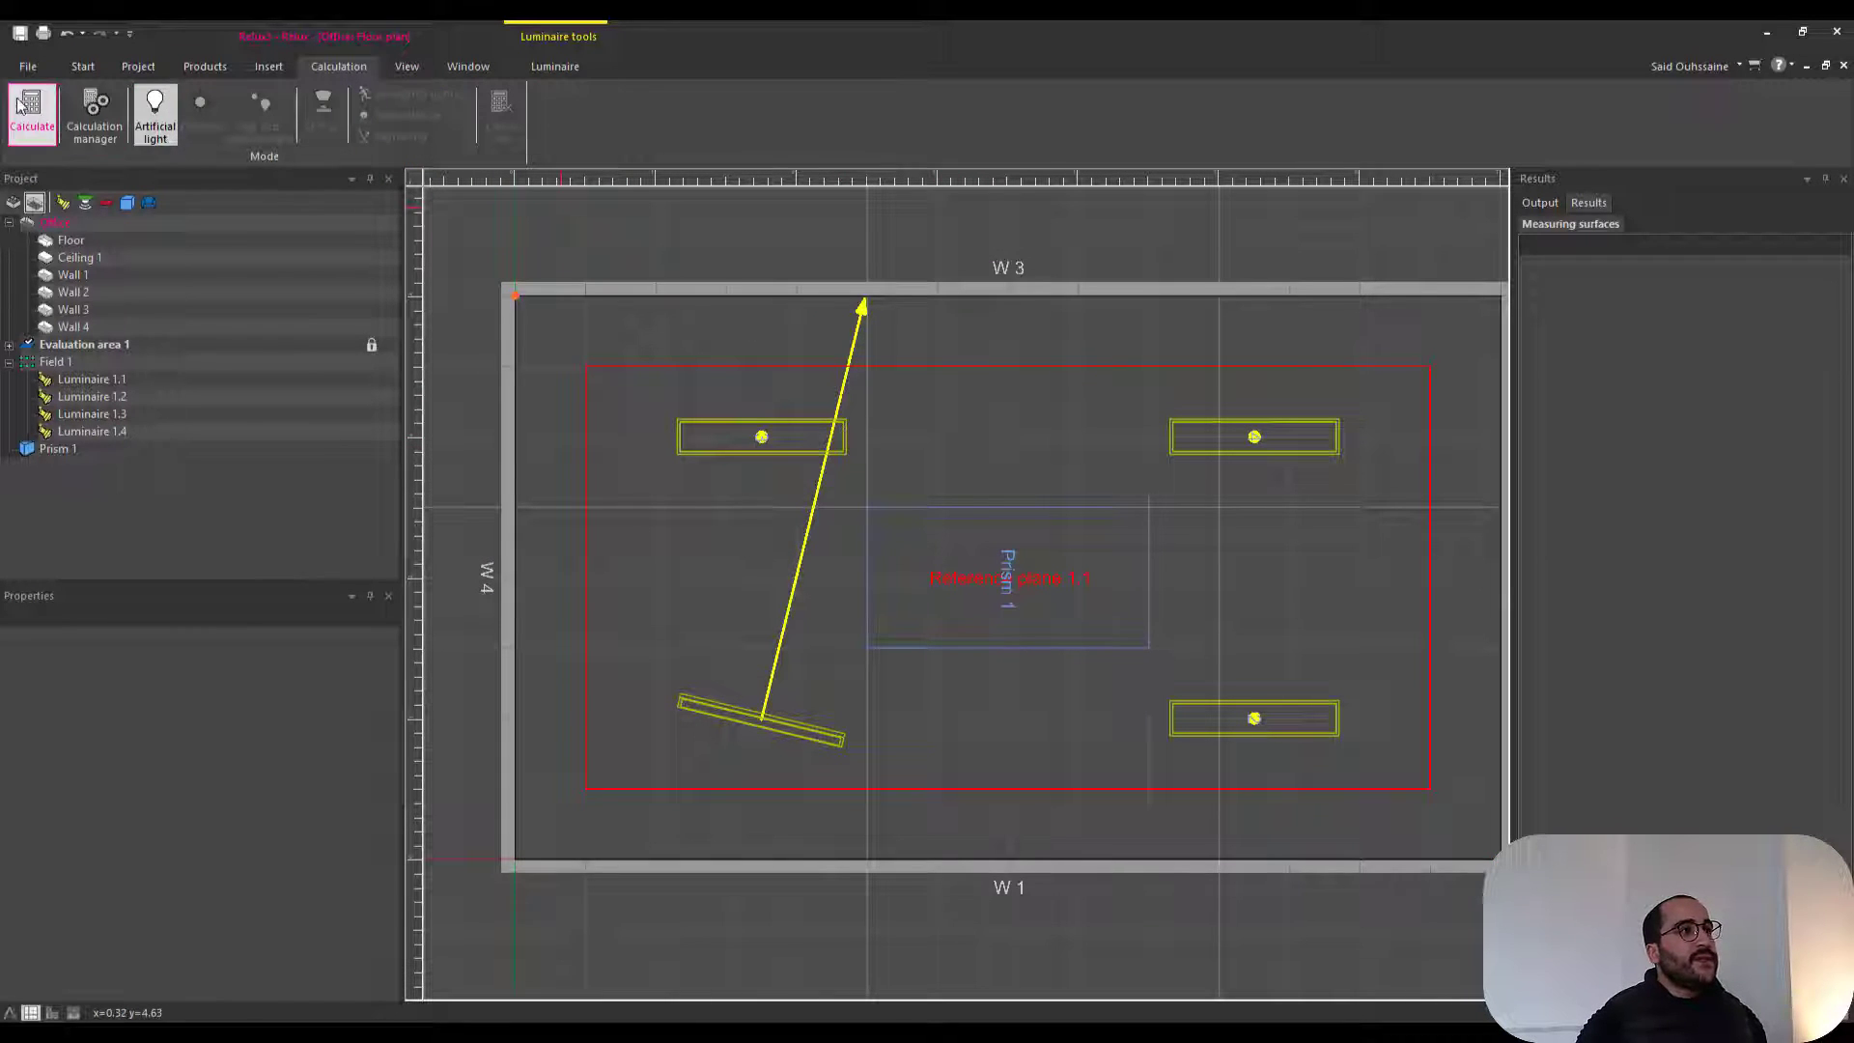
pyautogui.click(99, 138)
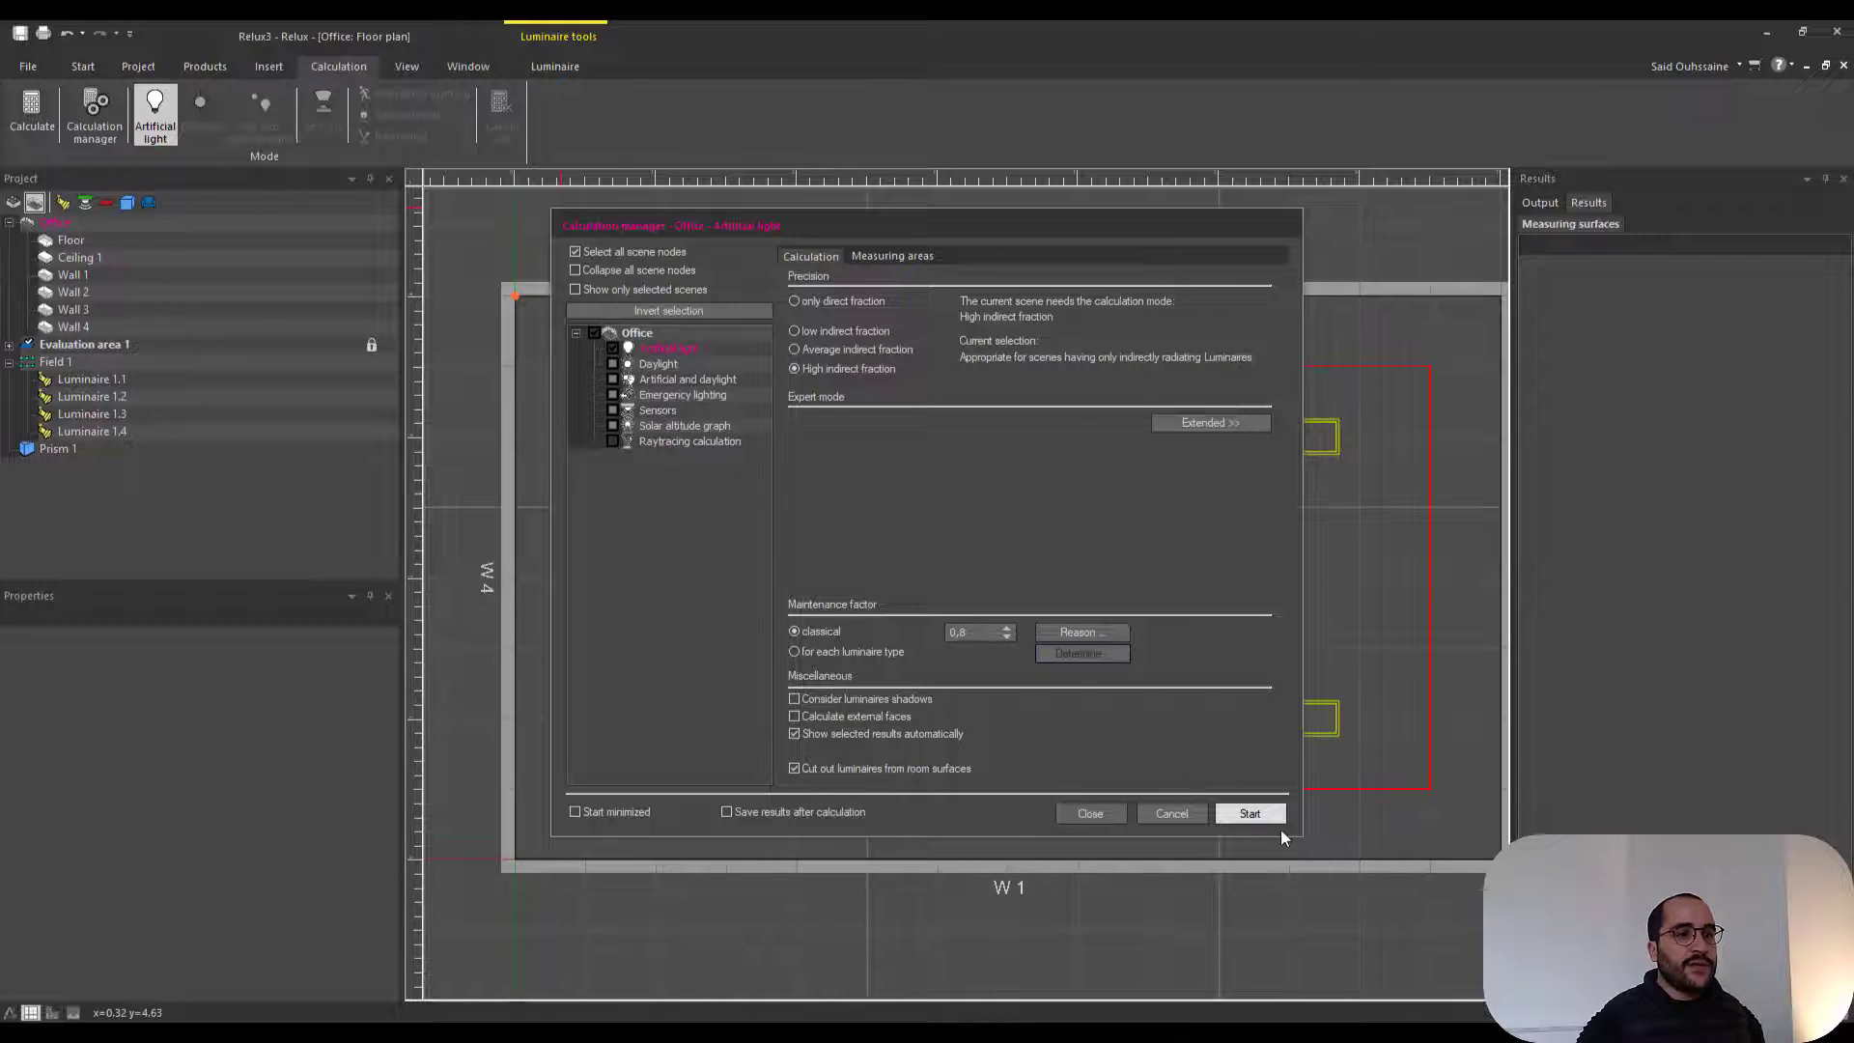
pyautogui.click(1170, 813)
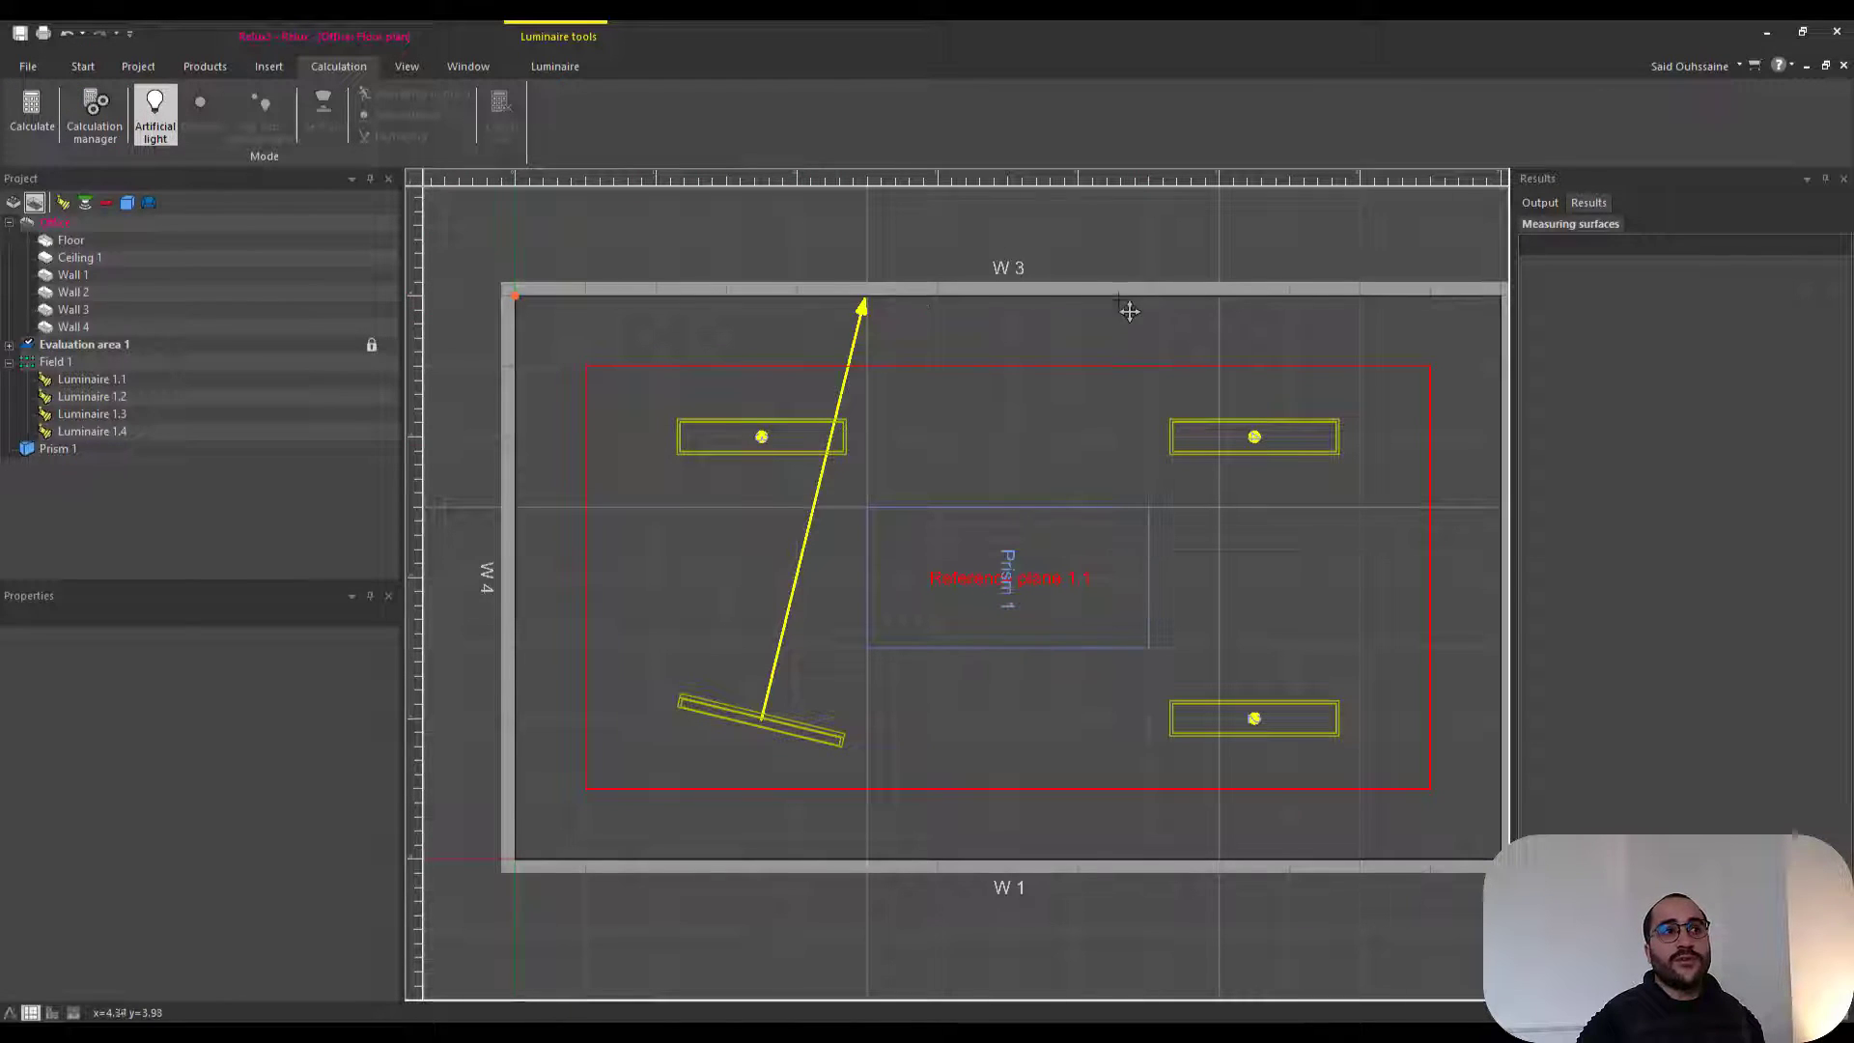
pyautogui.scroll(-1, 999, 319)
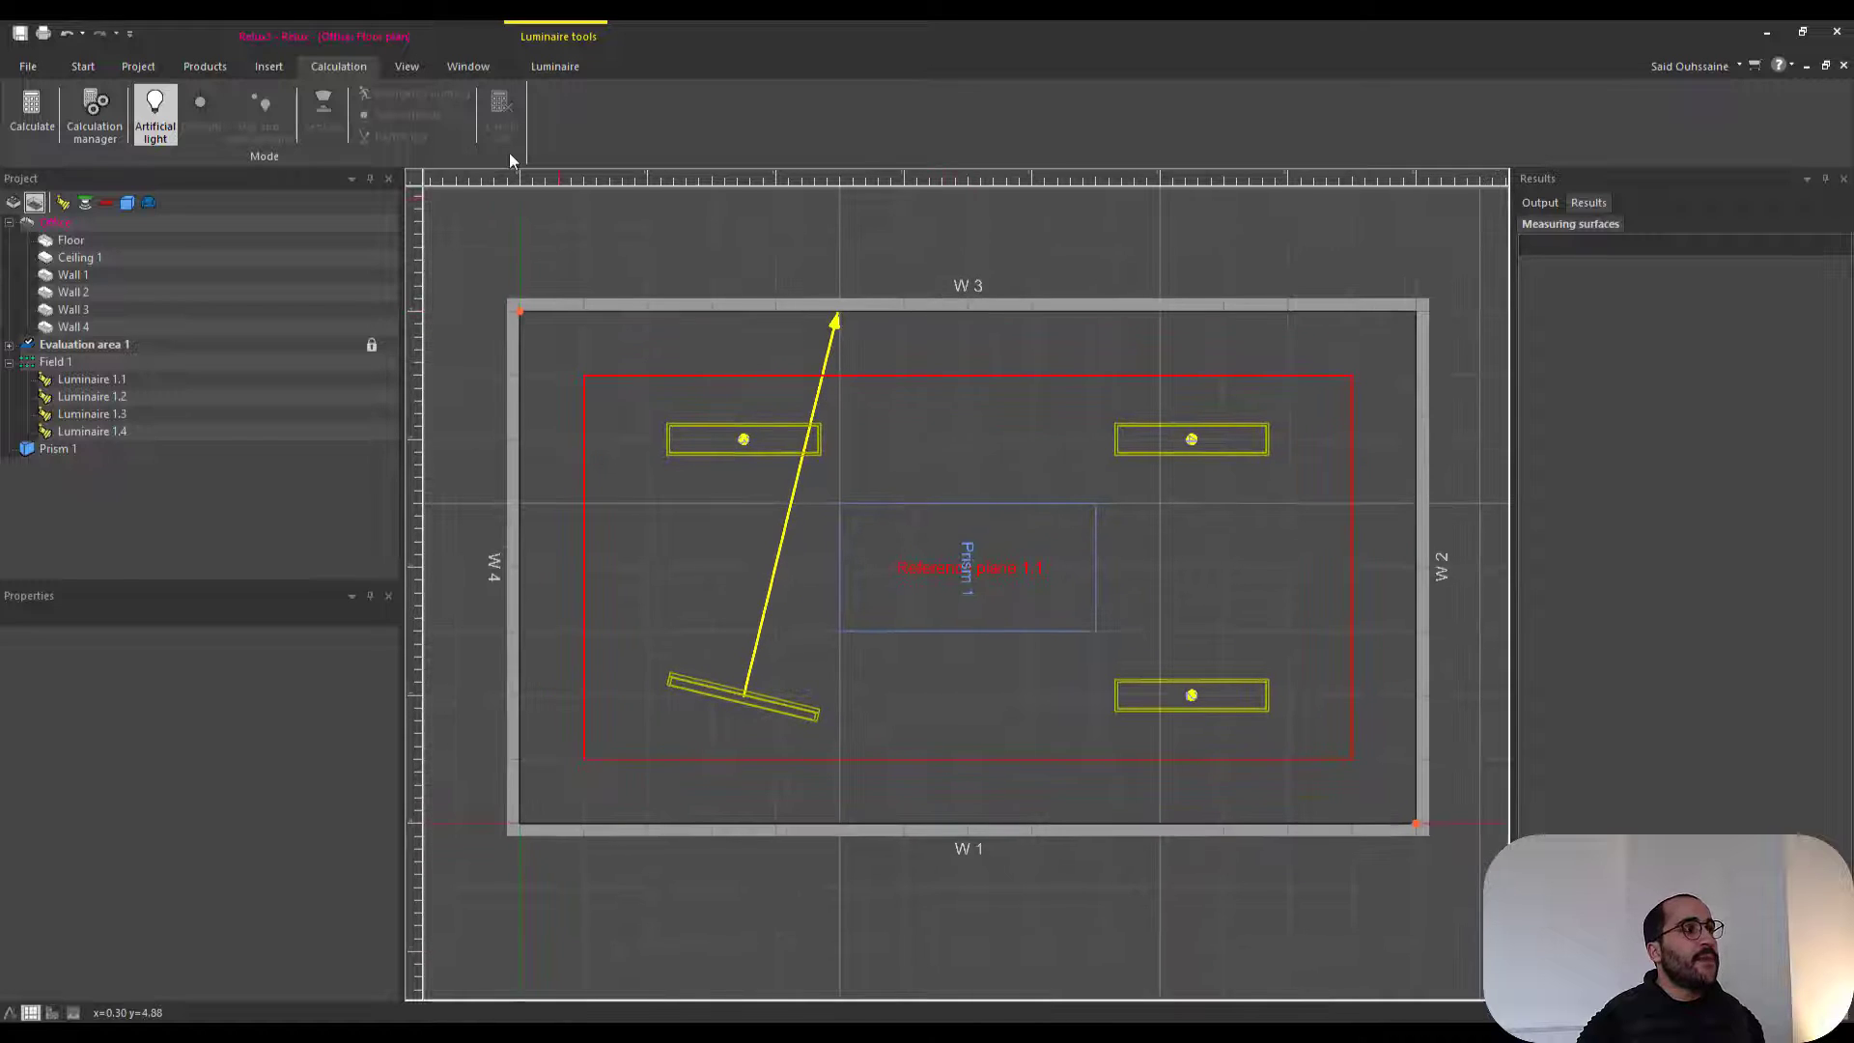
# - Switch from the floor plan to the office's 3D view and fit the whole scene with Zoom scene
pyautogui.click(404, 68)
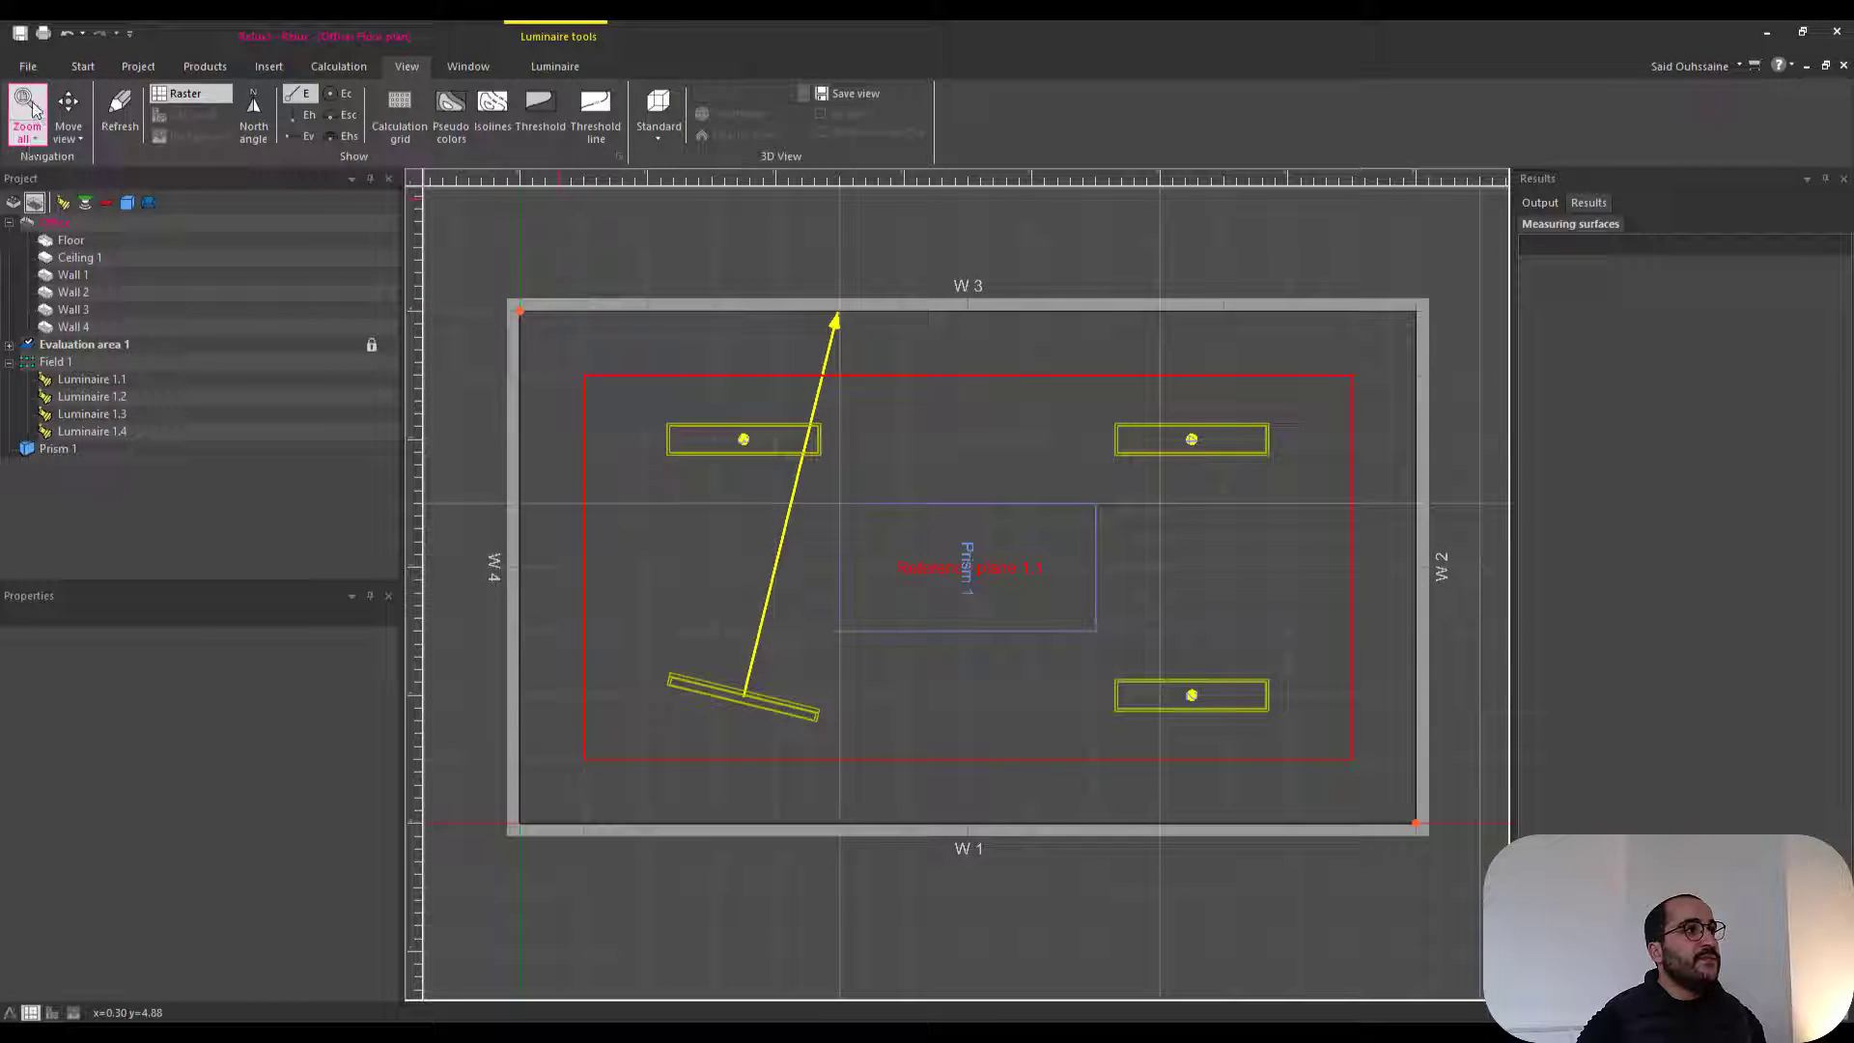
pyautogui.moveTo(635, 327); pyautogui.dragTo(673, 346, button='middle')
pyautogui.hotkey('ctrl', 'Tab')
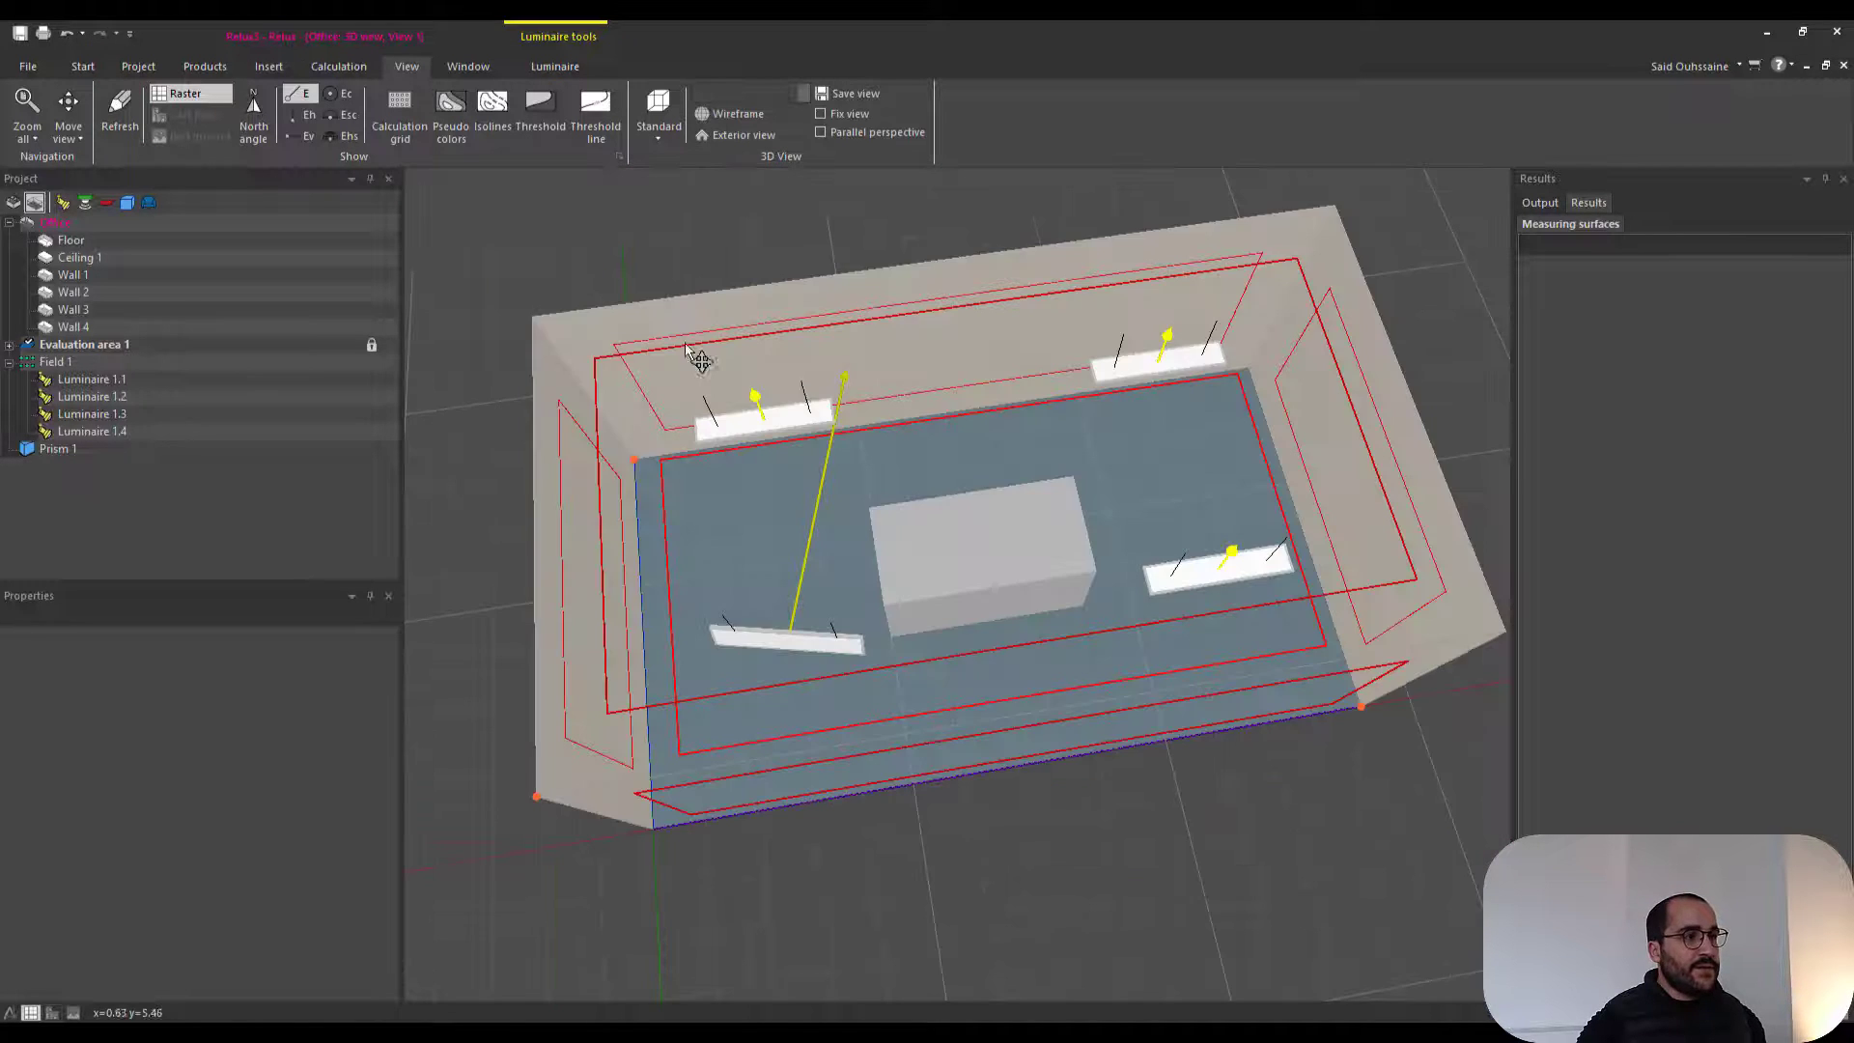
pyautogui.moveTo(697, 359); pyautogui.dragTo(623, 325)
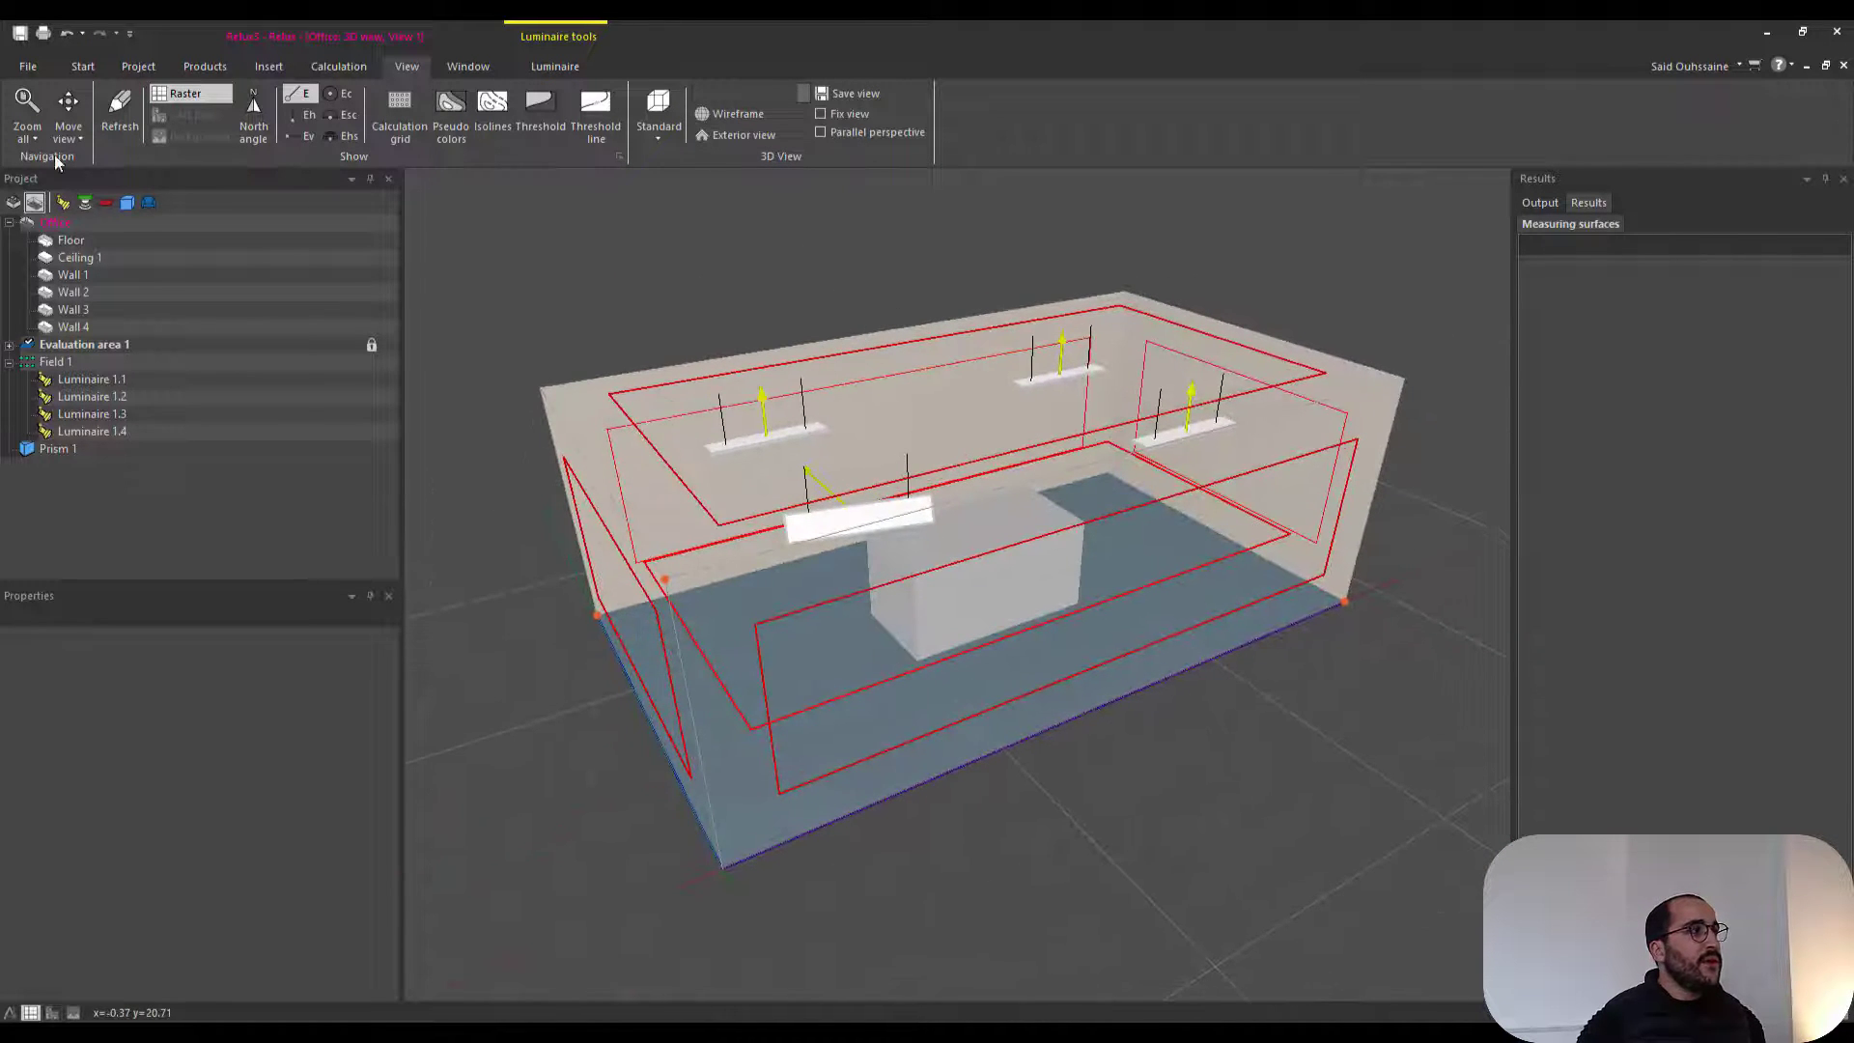
pyautogui.click(37, 140)
pyautogui.click(67, 164)
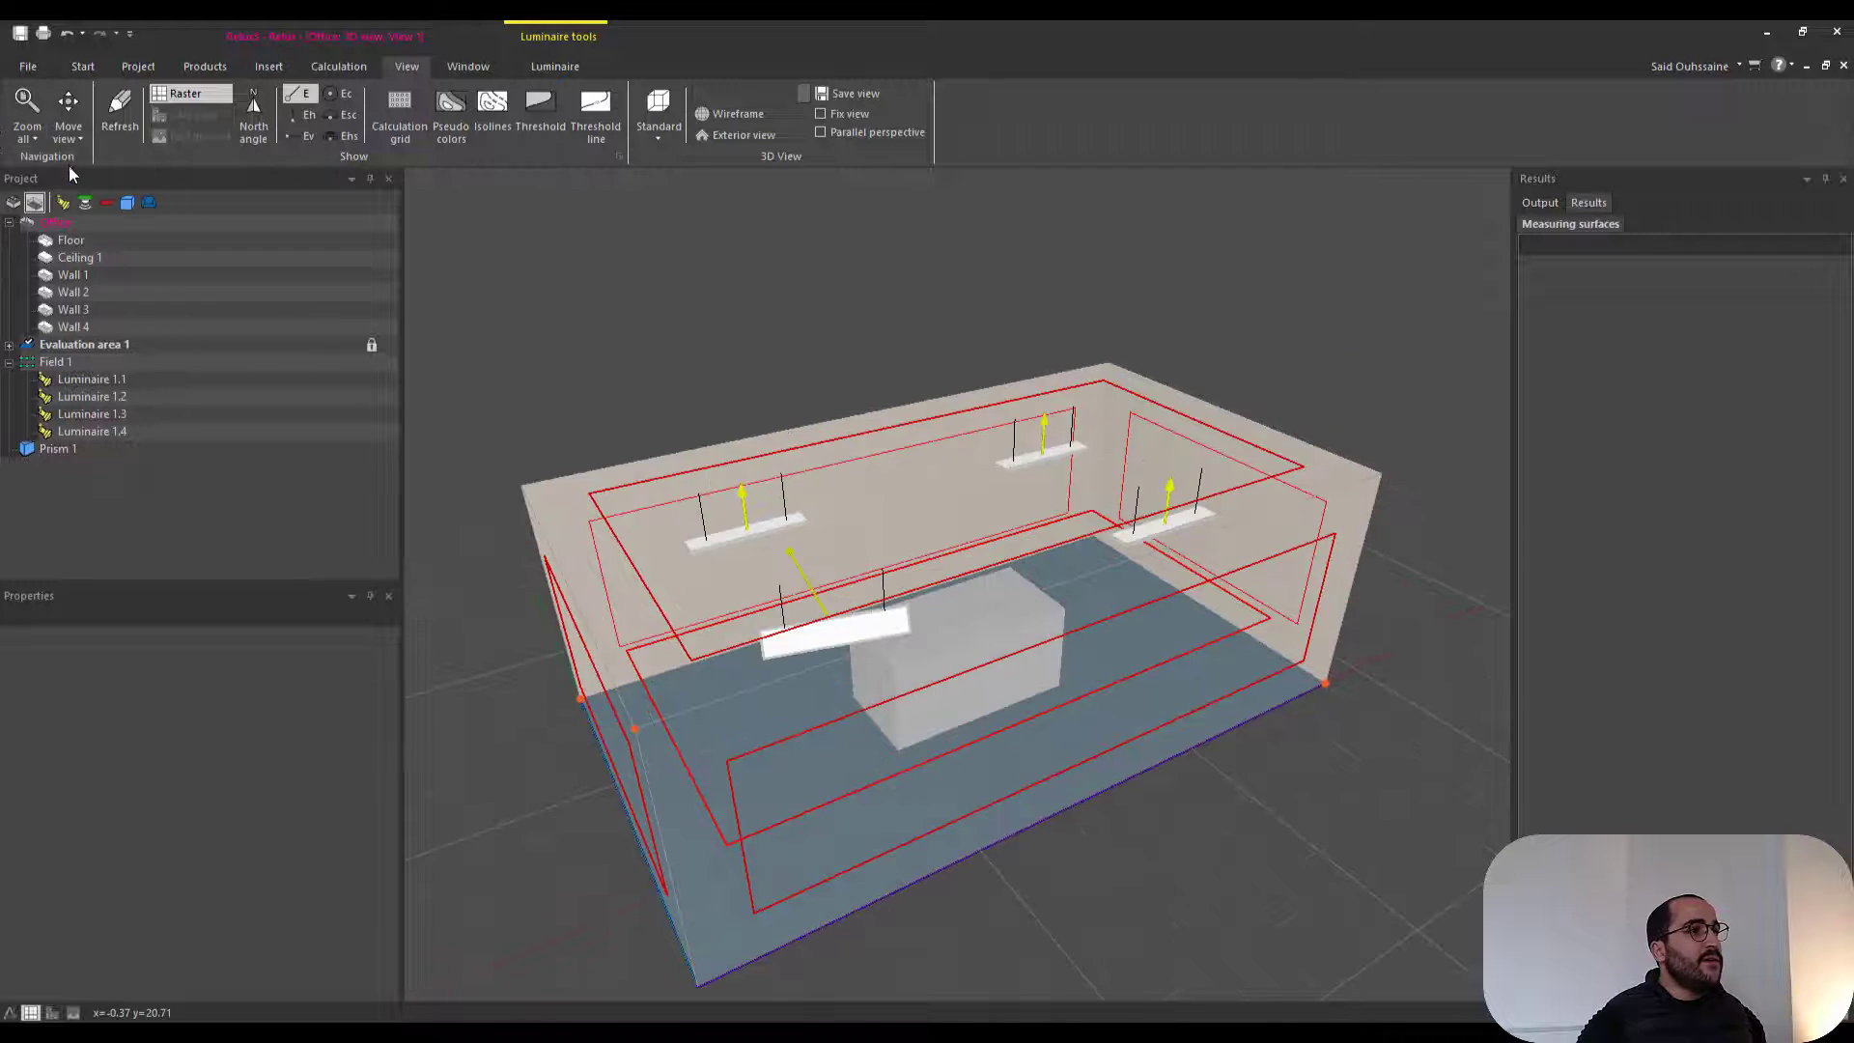
pyautogui.moveTo(864, 491); pyautogui.dragTo(920, 439)
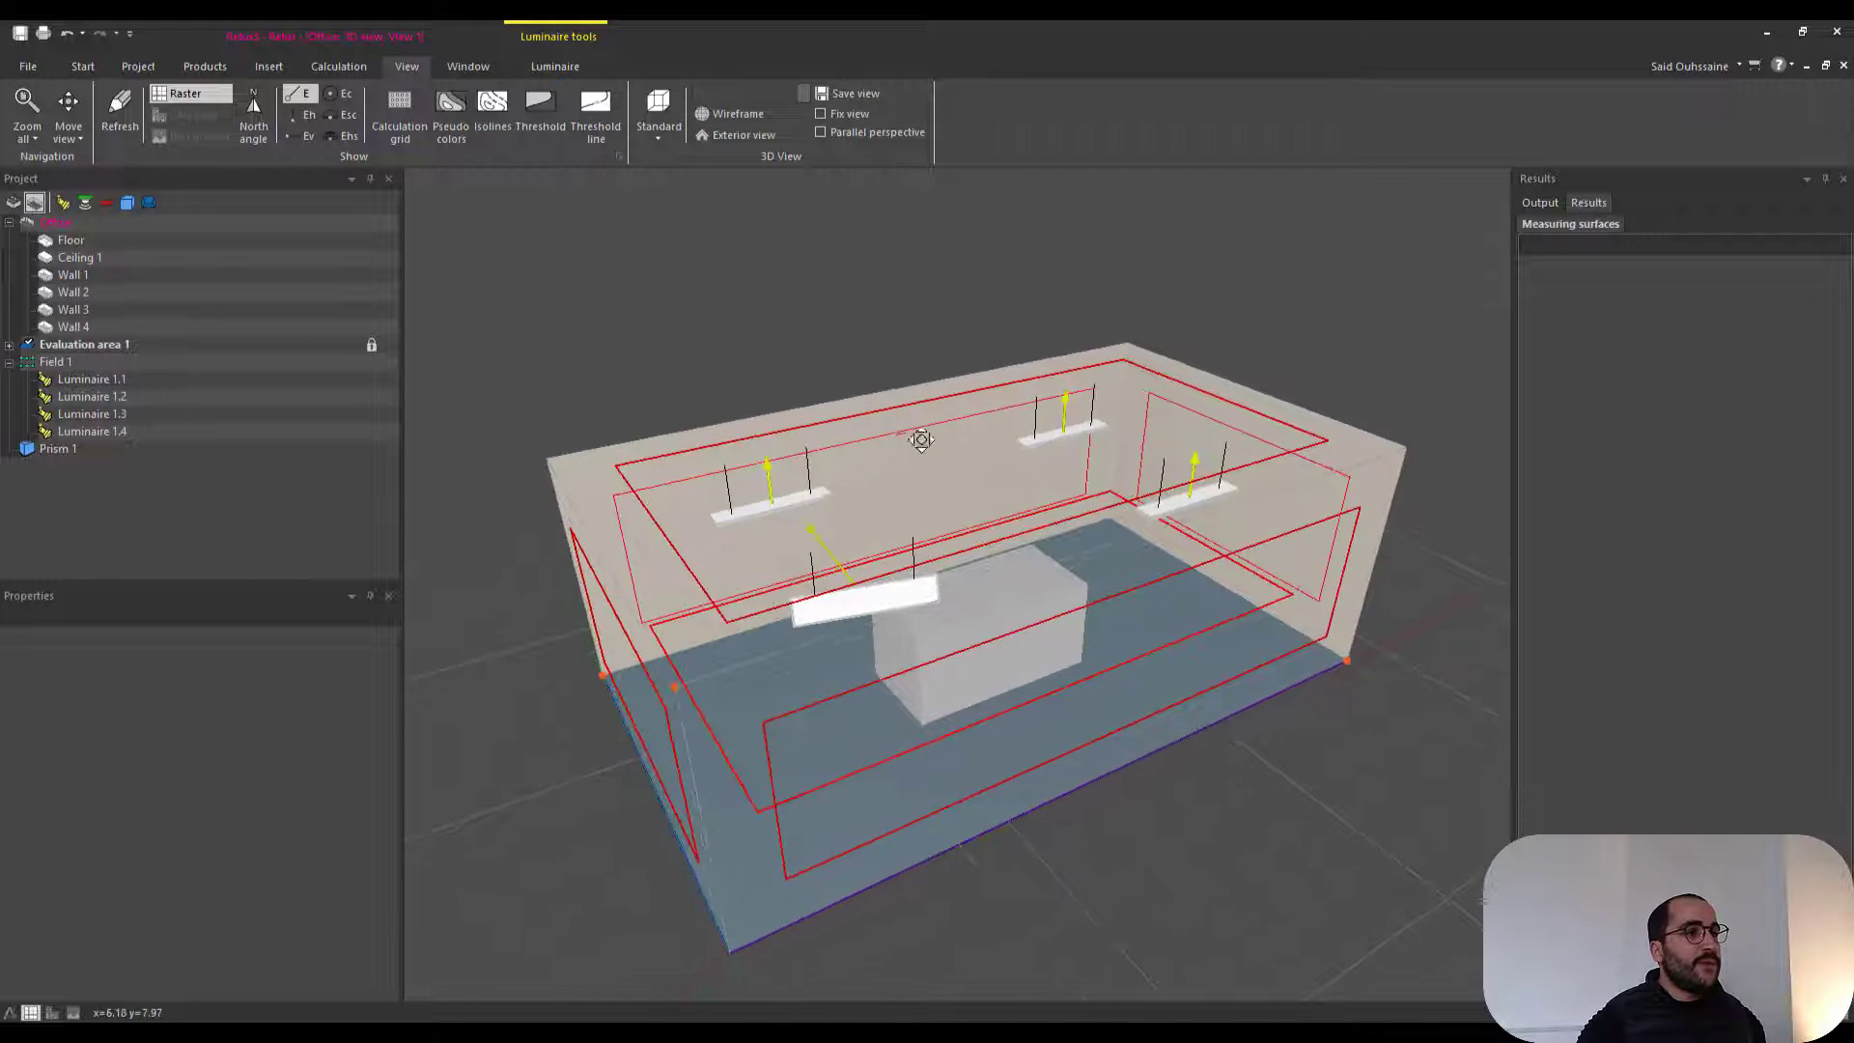
# - Select the prism in the middle of the room and use Zoom to selection on it
pyautogui.click(34, 140)
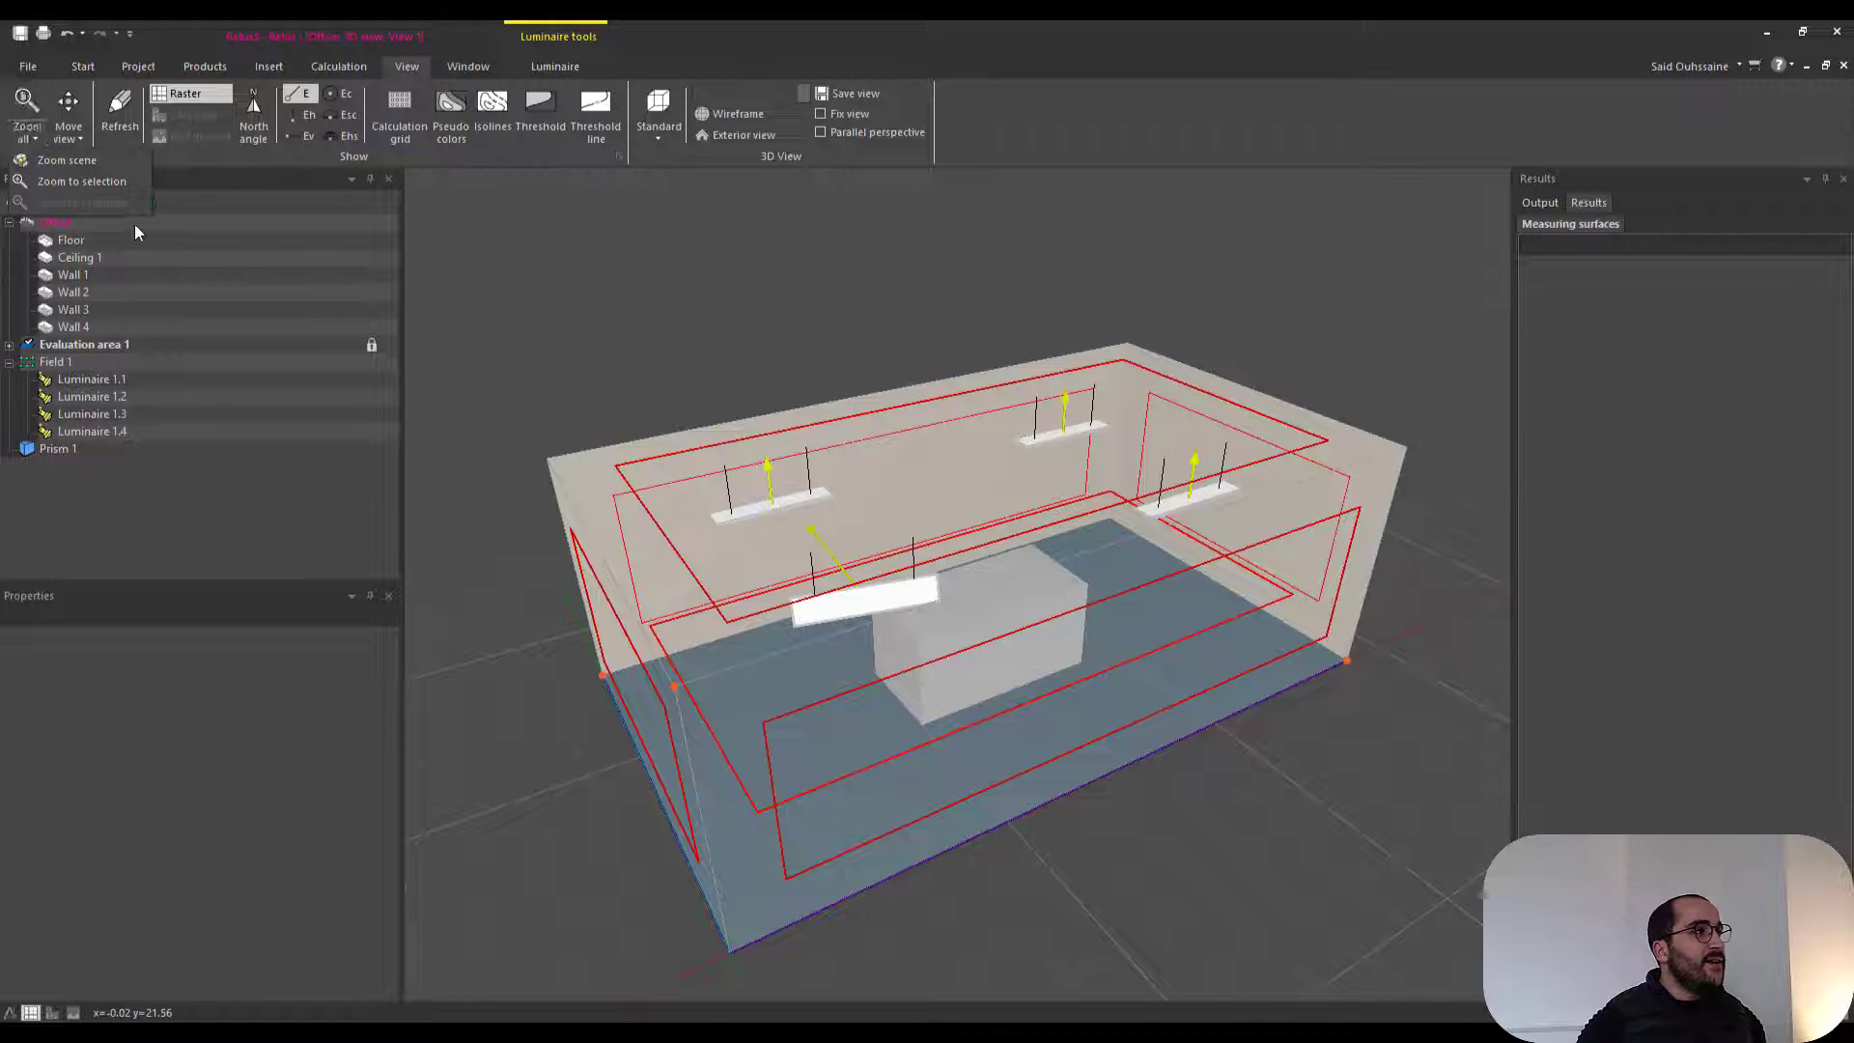
pyautogui.click(743, 339)
pyautogui.click(996, 619)
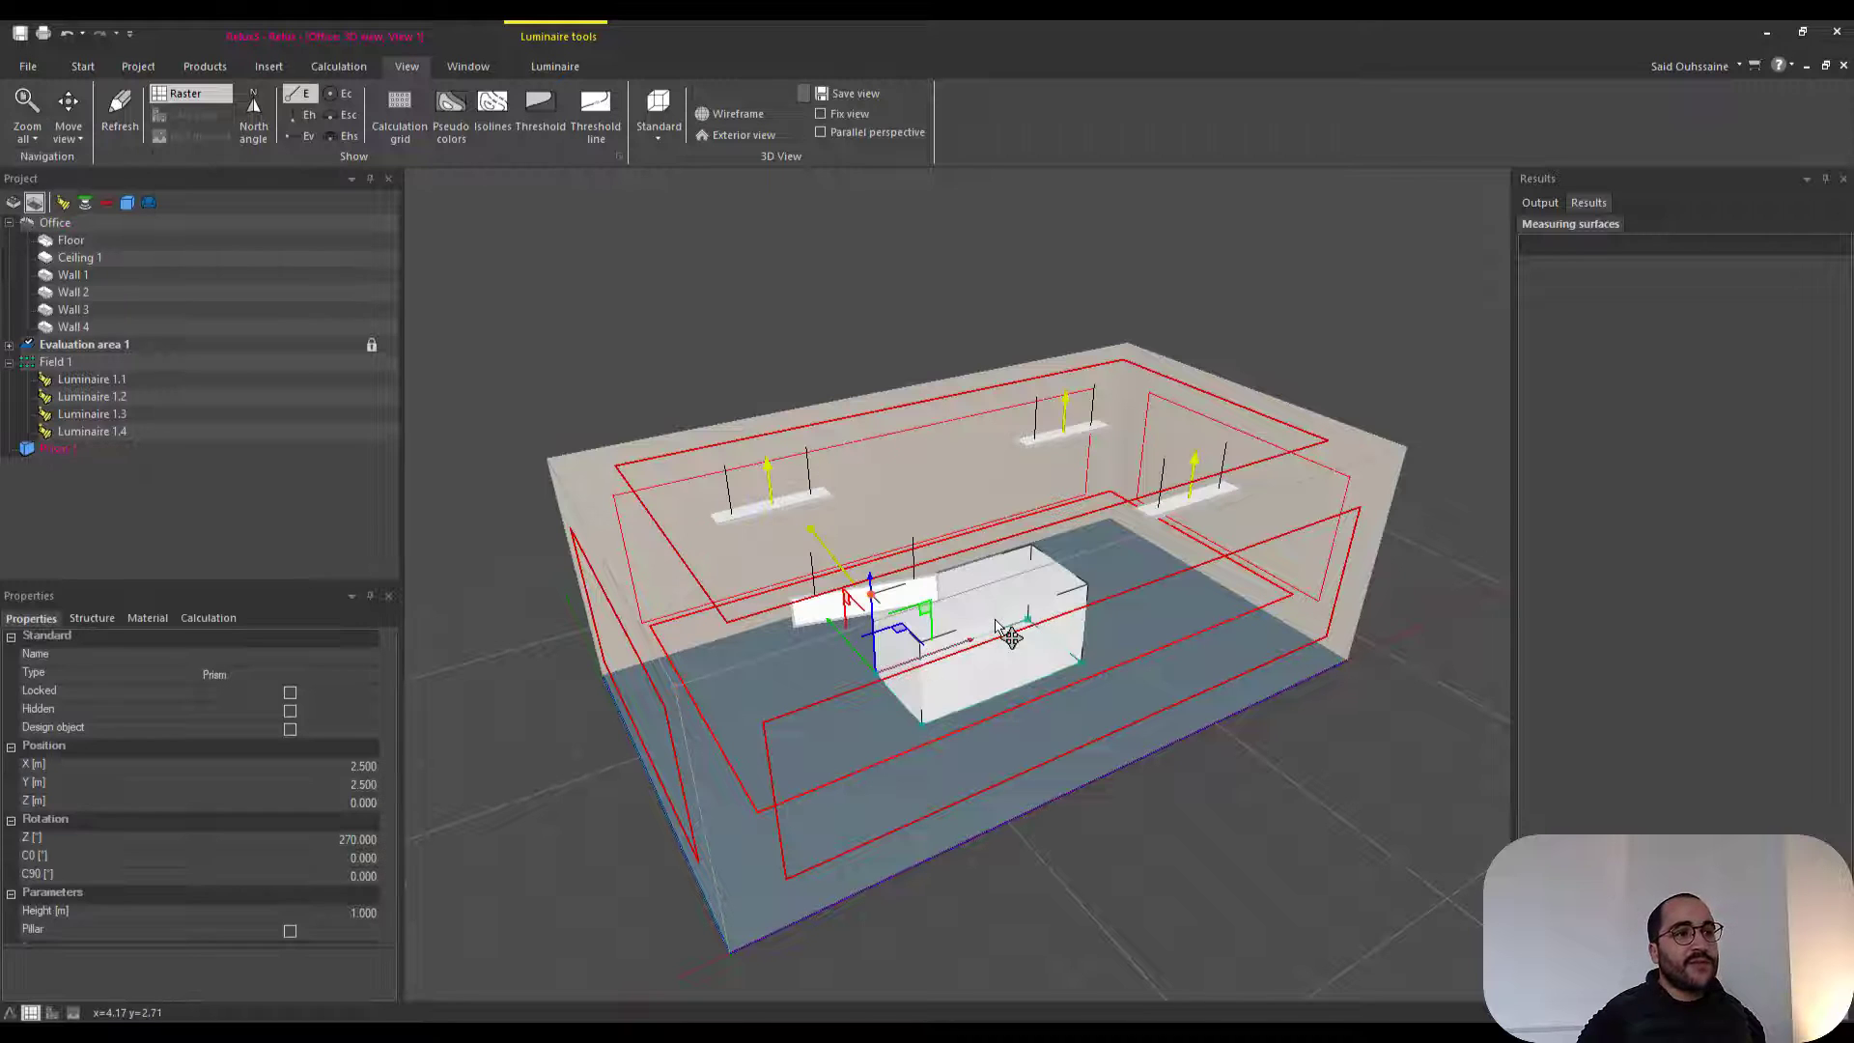
pyautogui.click(27, 138)
pyautogui.click(89, 188)
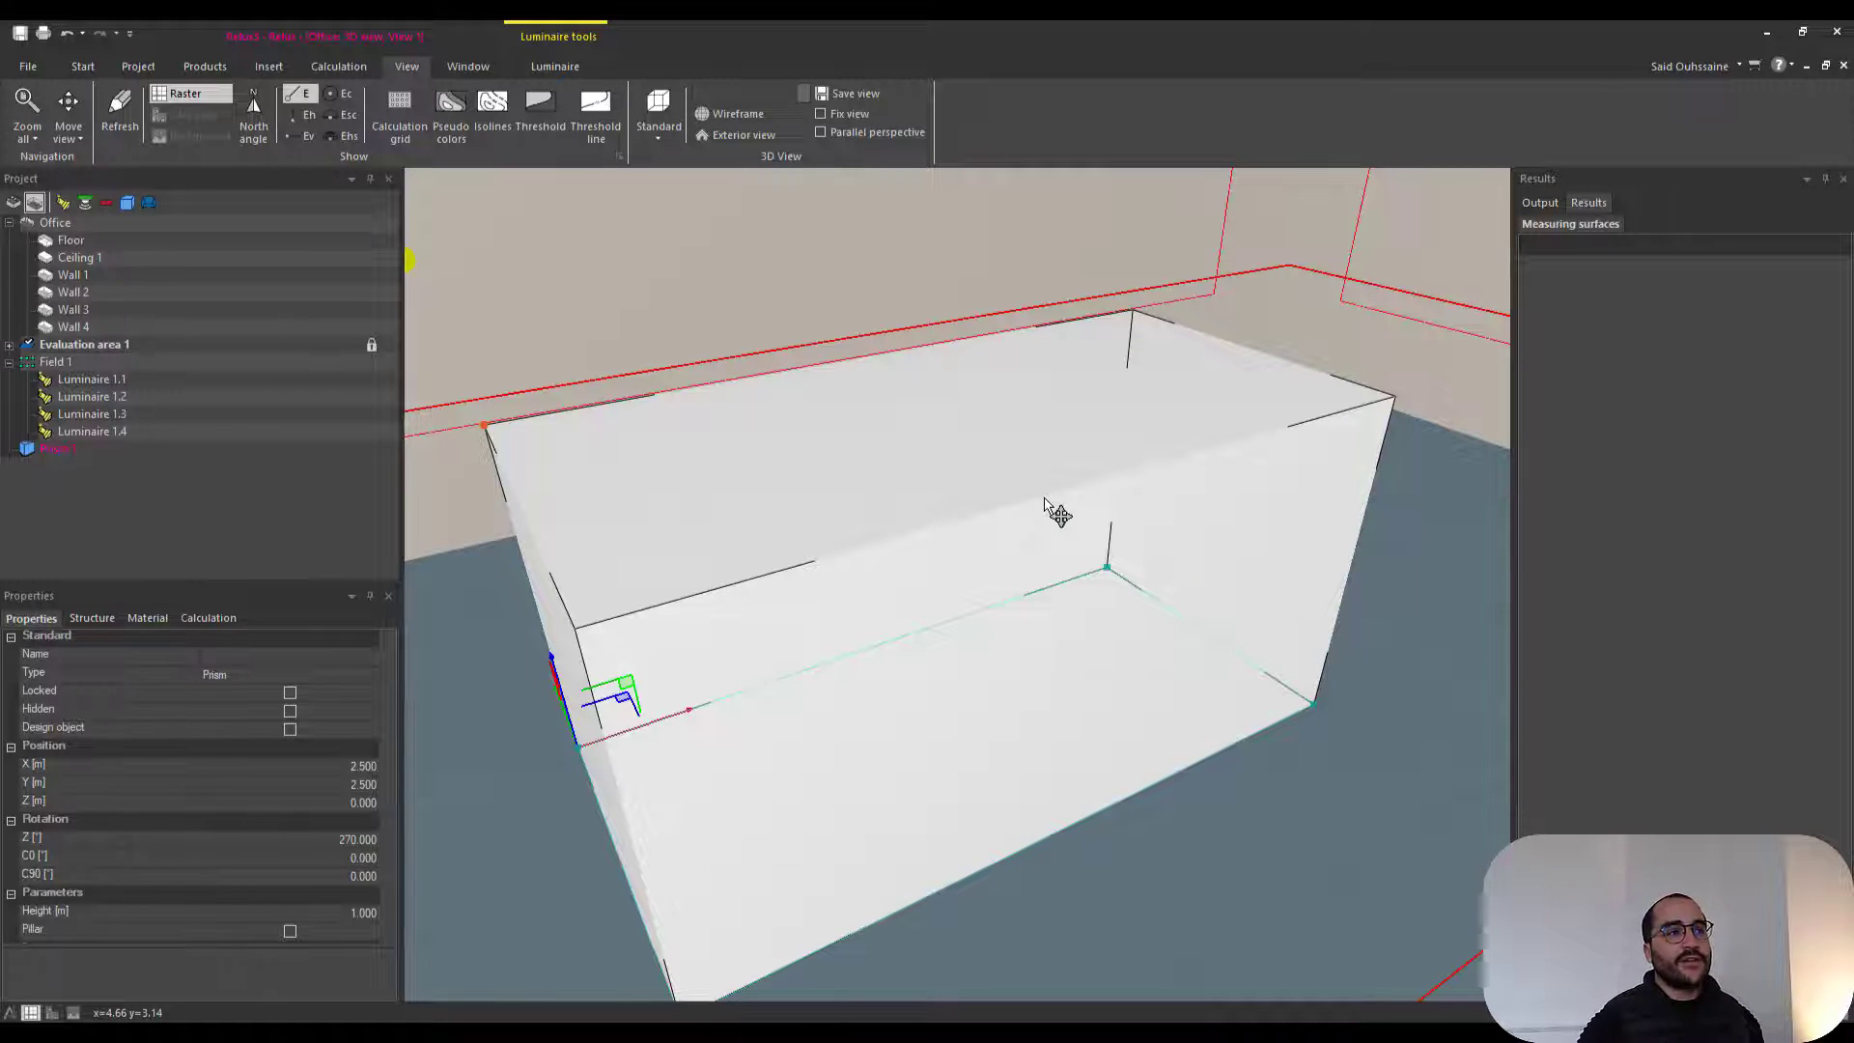
pyautogui.scroll(-8, 1052, 507)
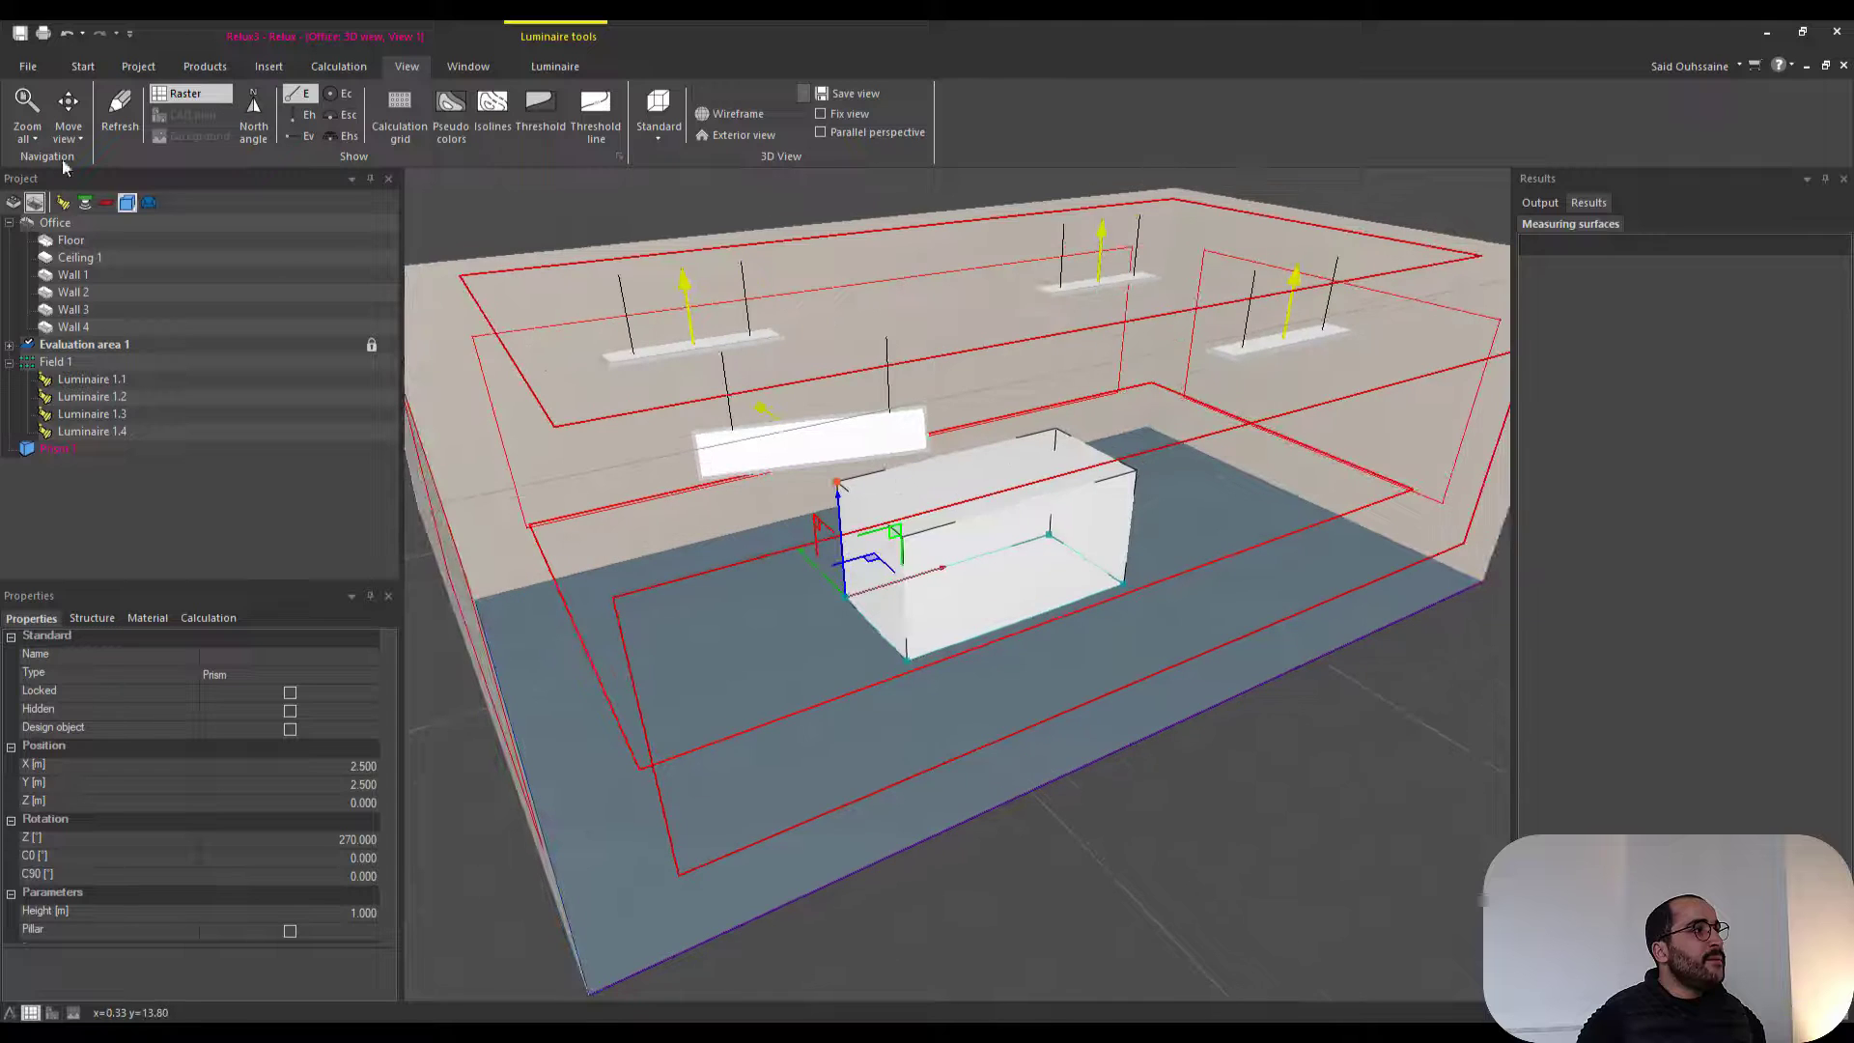
# - Set the view navigation mode to Rotate and orbit the office in the 3D view
pyautogui.click(72, 145)
pyautogui.click(72, 143)
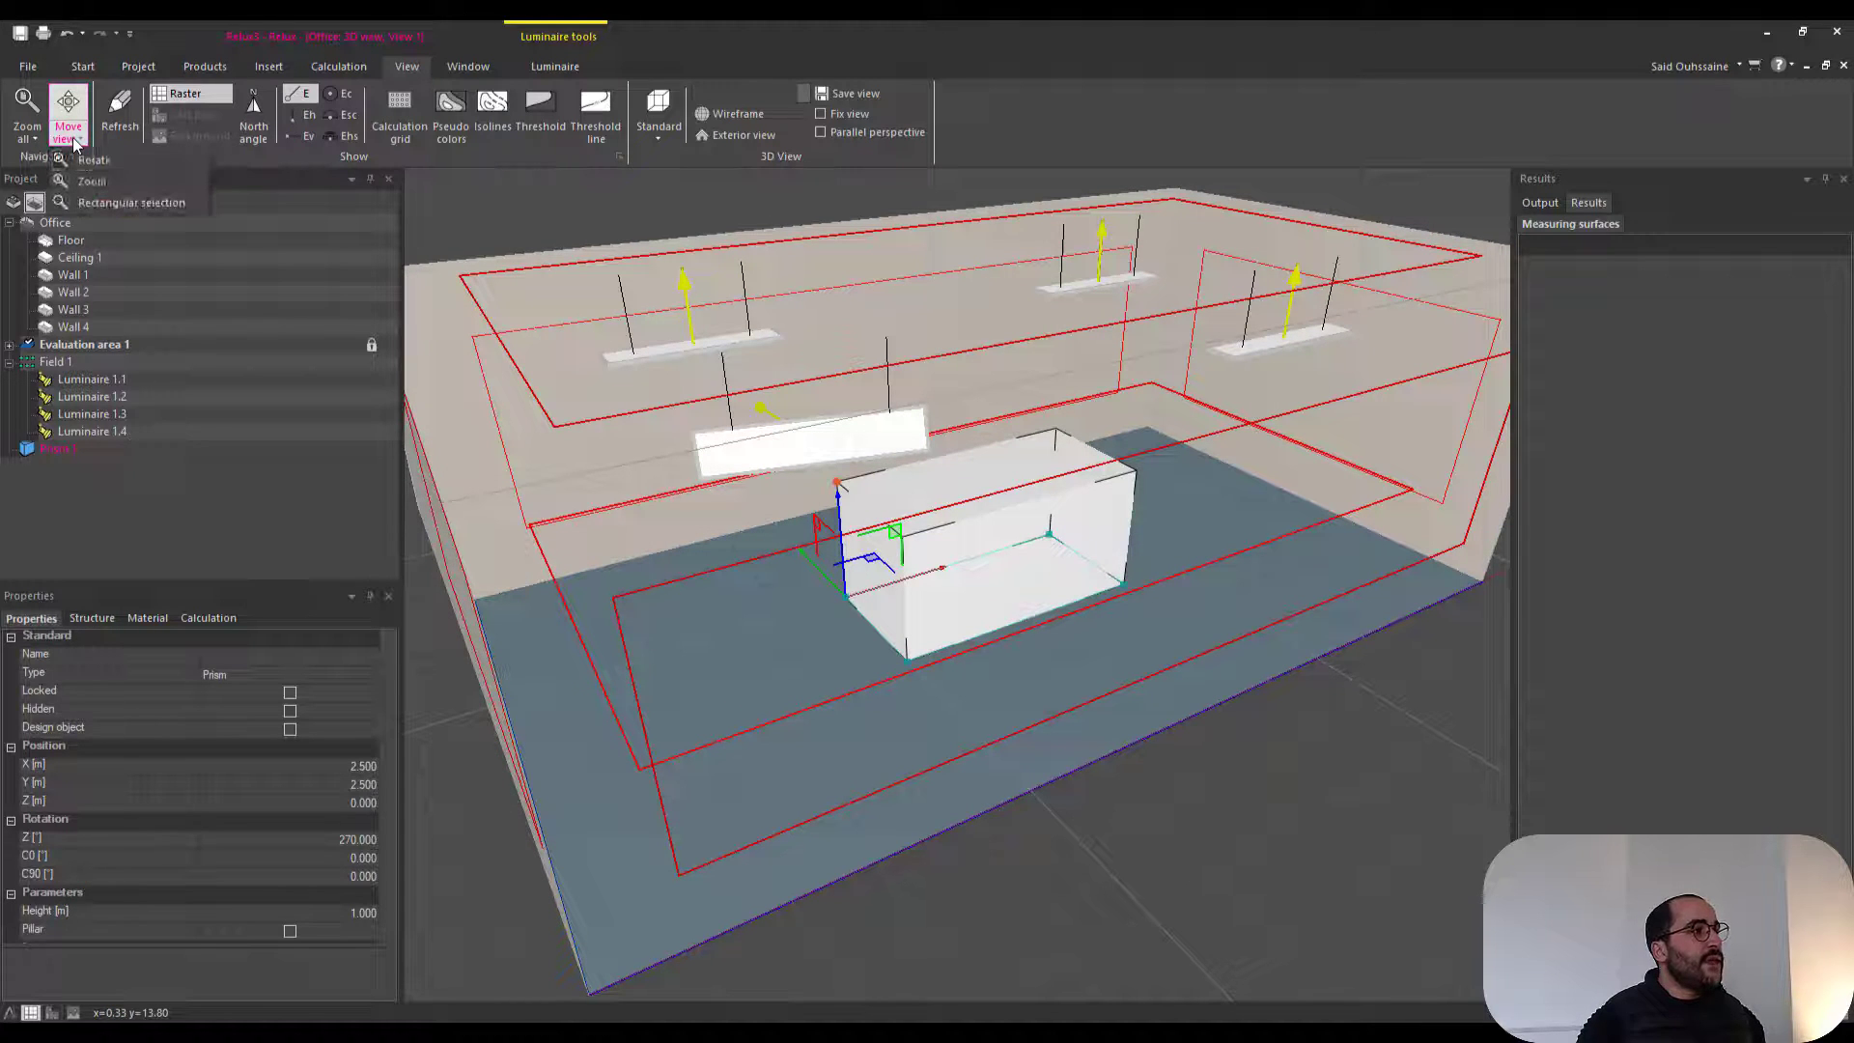
pyautogui.click(80, 163)
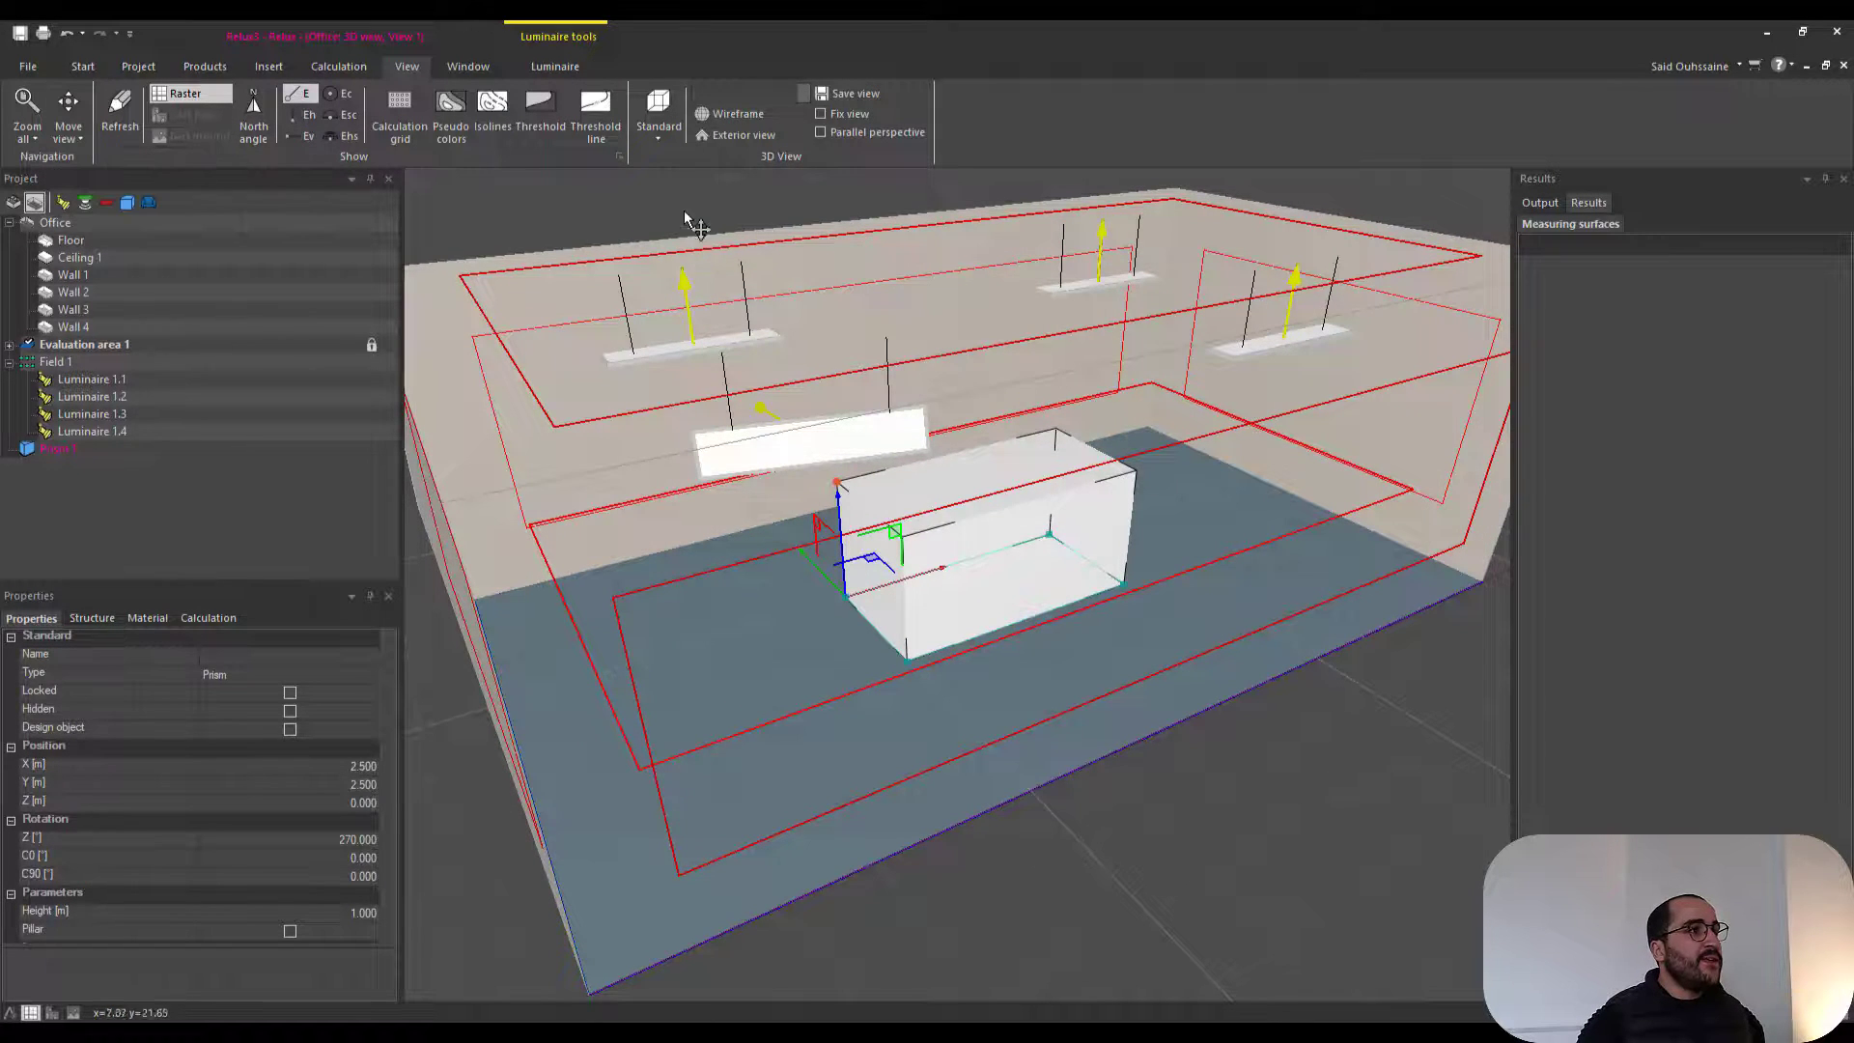
pyautogui.moveTo(599, 444); pyautogui.dragTo(657, 434)
# - Set the view navigation mode to Zoom and zoom in and out on the office in the 3D view
pyautogui.click(77, 136)
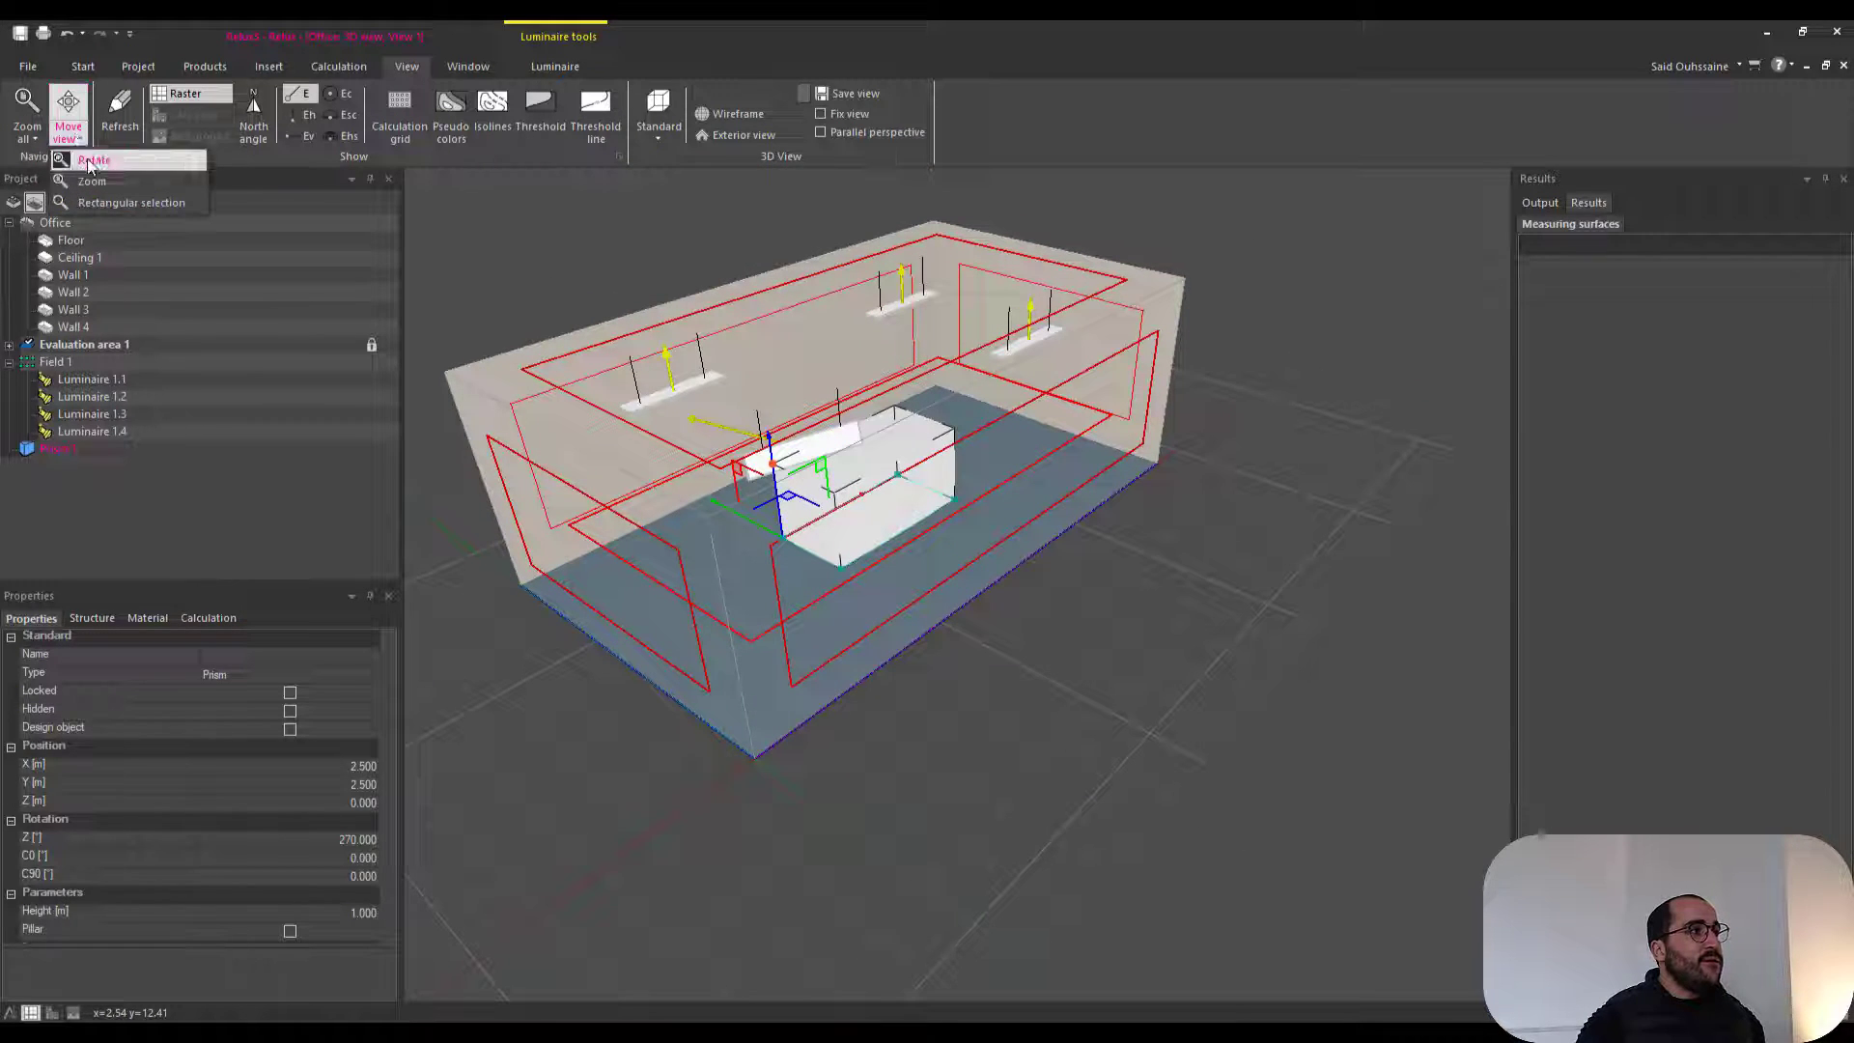
pyautogui.click(114, 184)
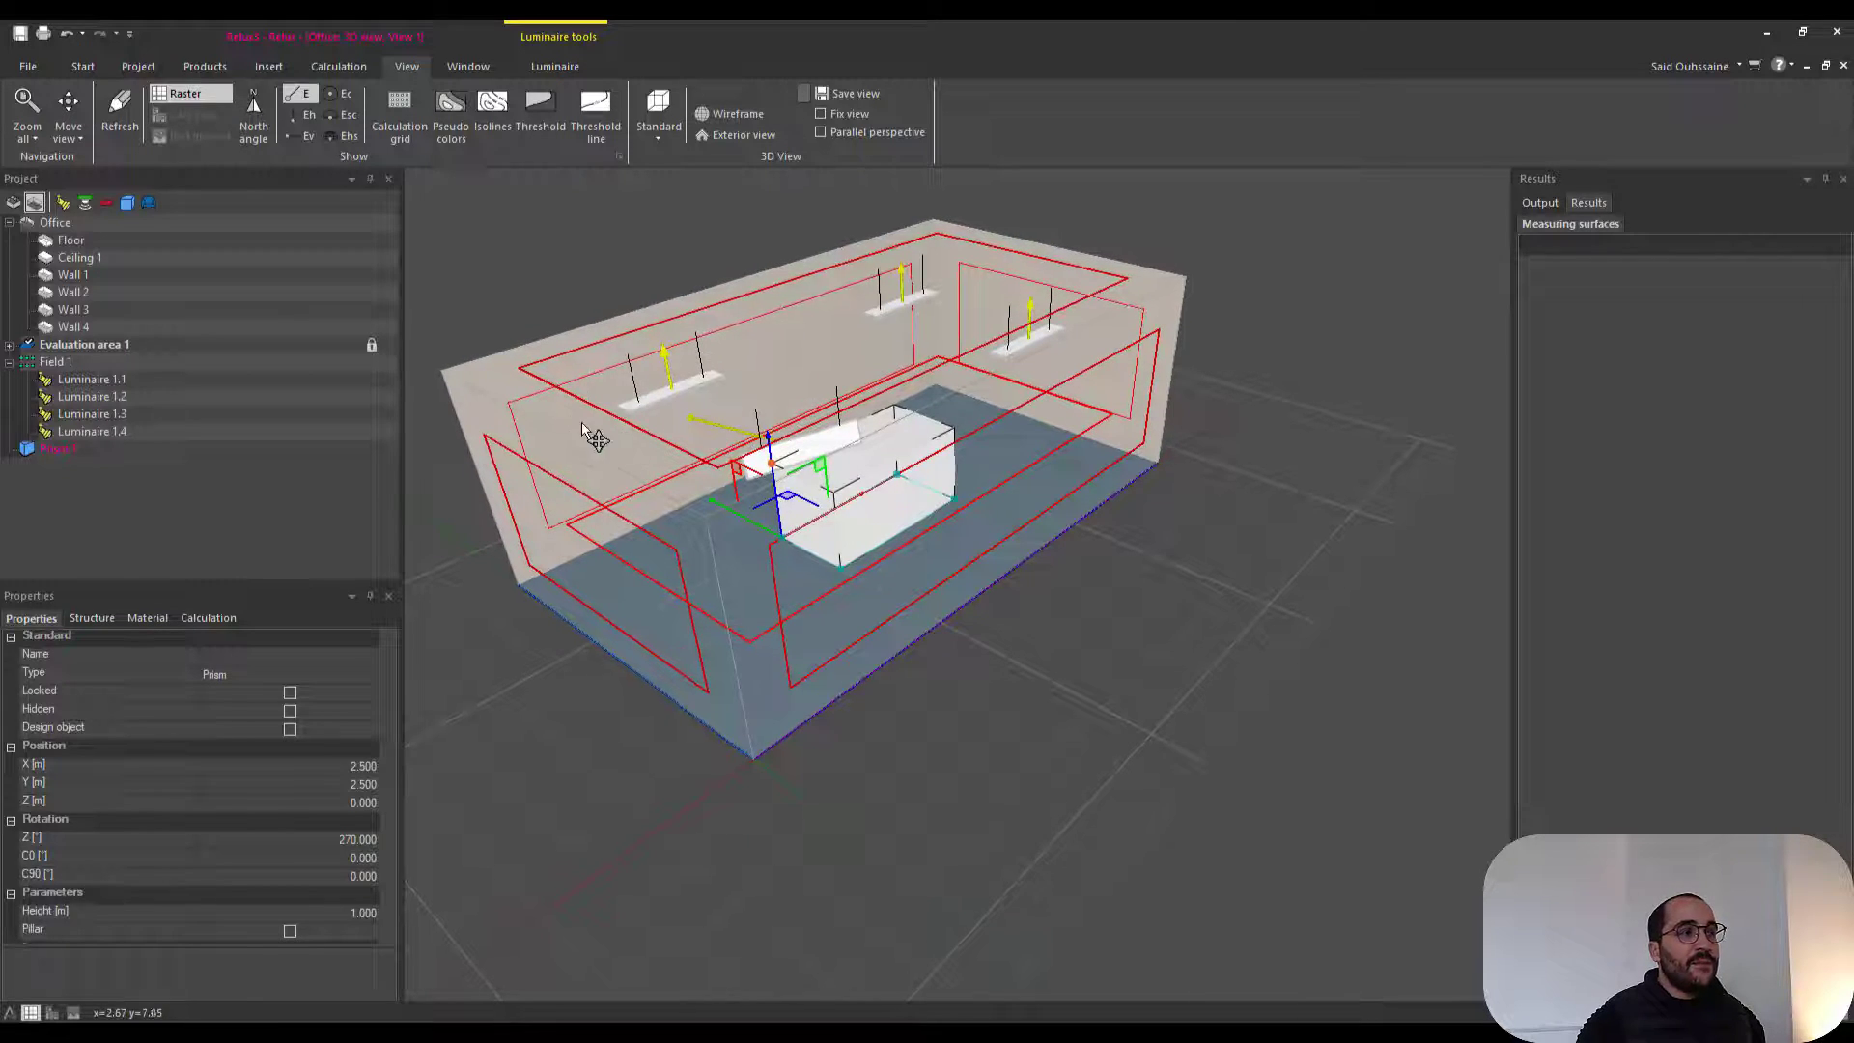
pyautogui.moveTo(583, 422); pyautogui.dragTo(796, 492)
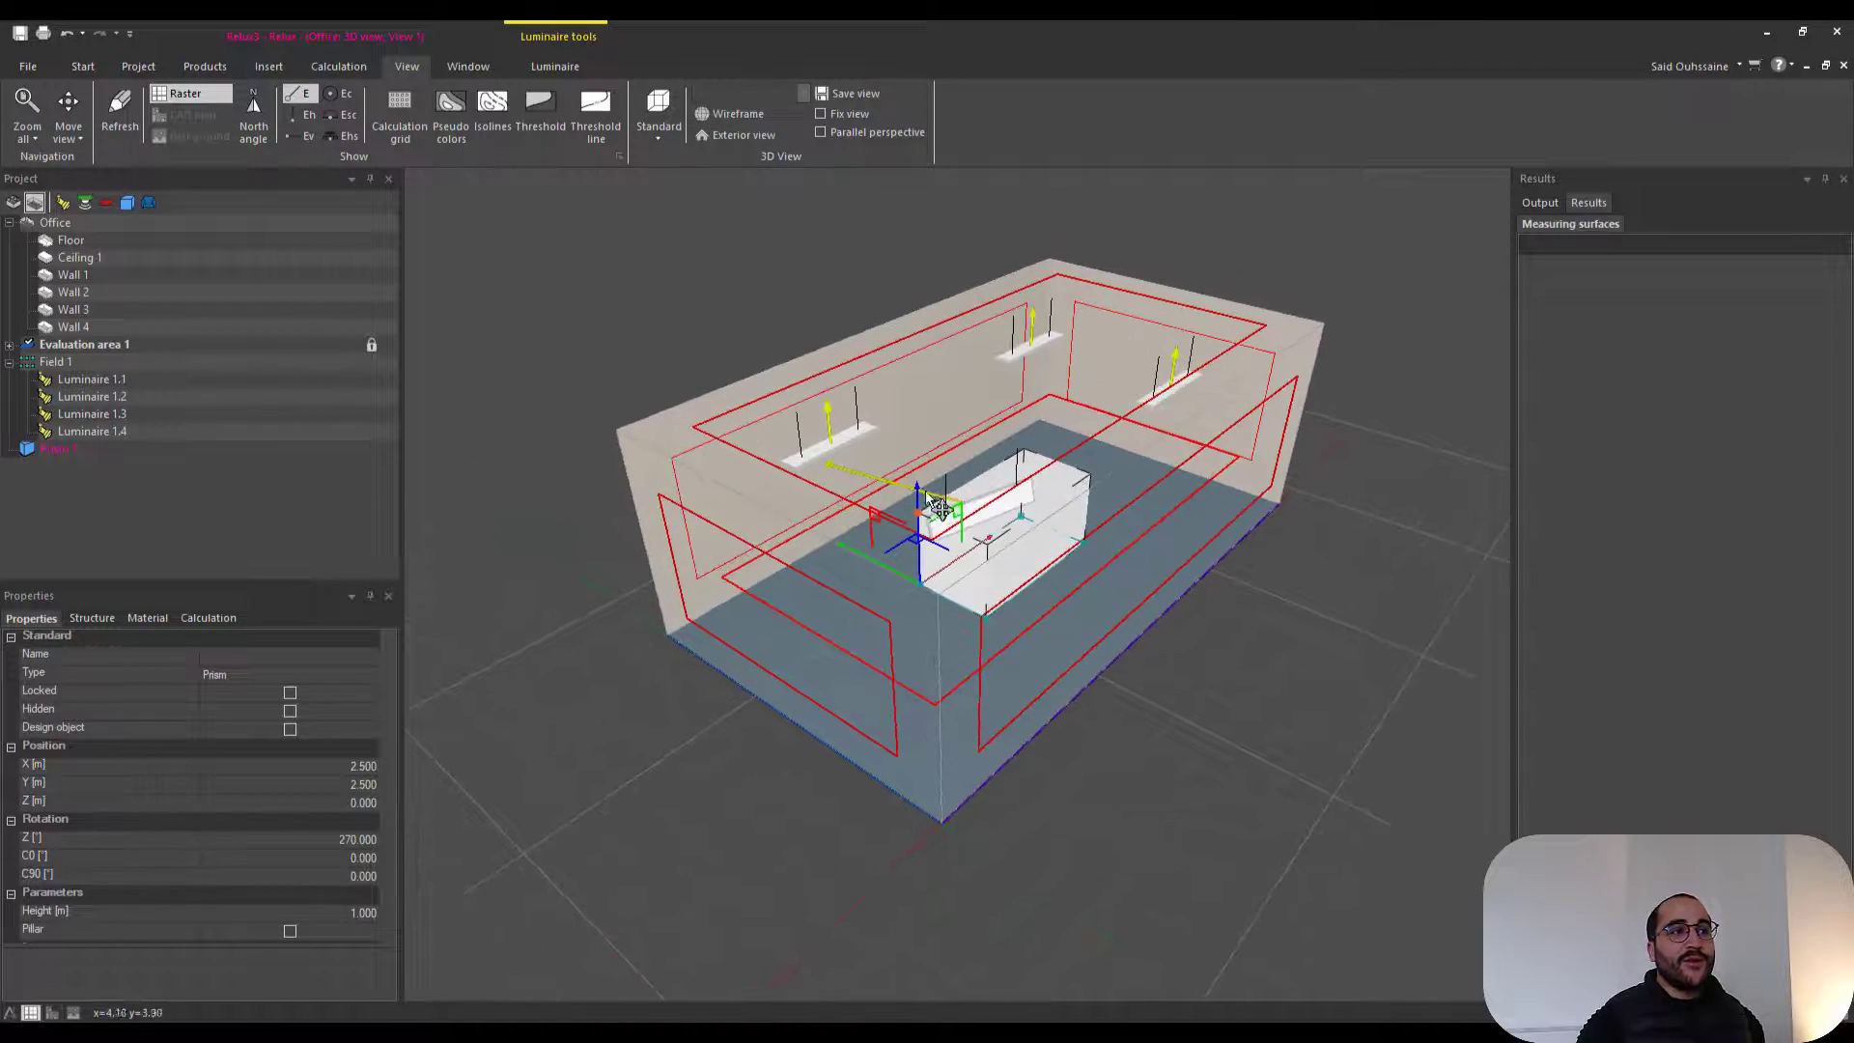
pyautogui.moveTo(934, 502); pyautogui.dragTo(933, 313)
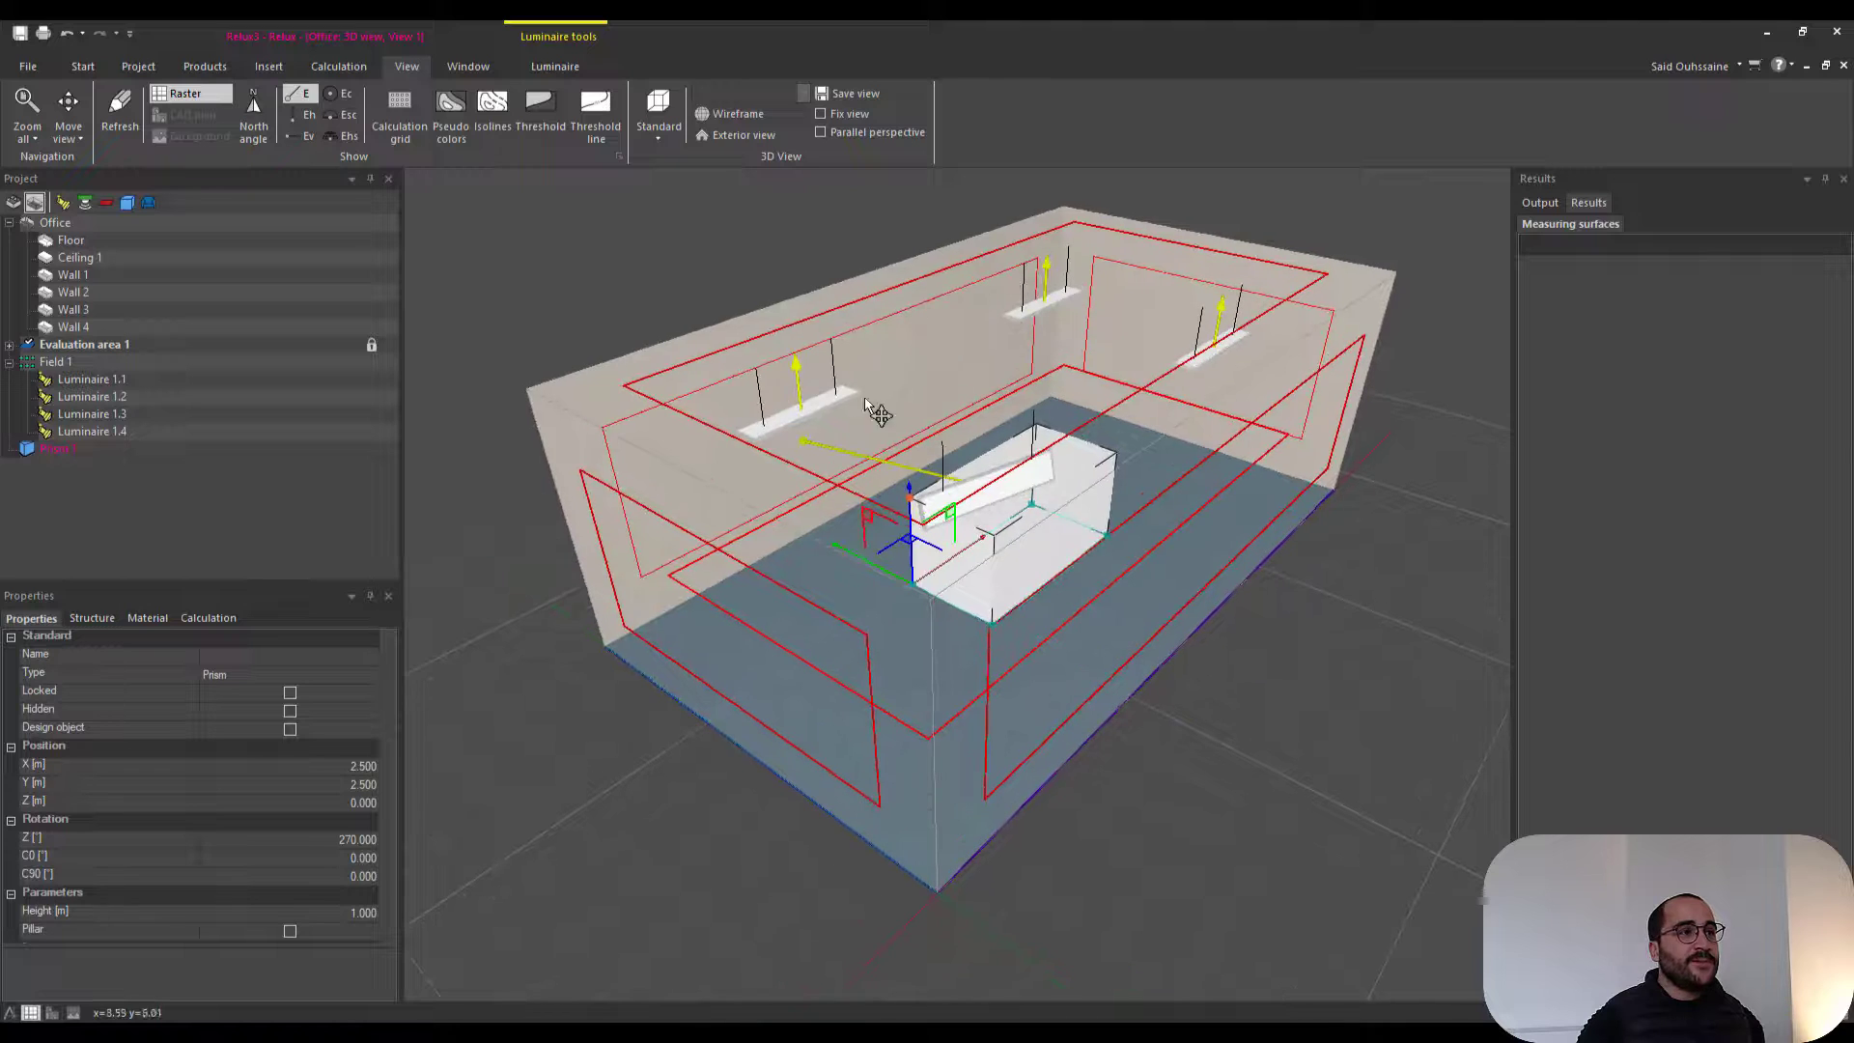
pyautogui.moveTo(965, 427); pyautogui.dragTo(845, 459)
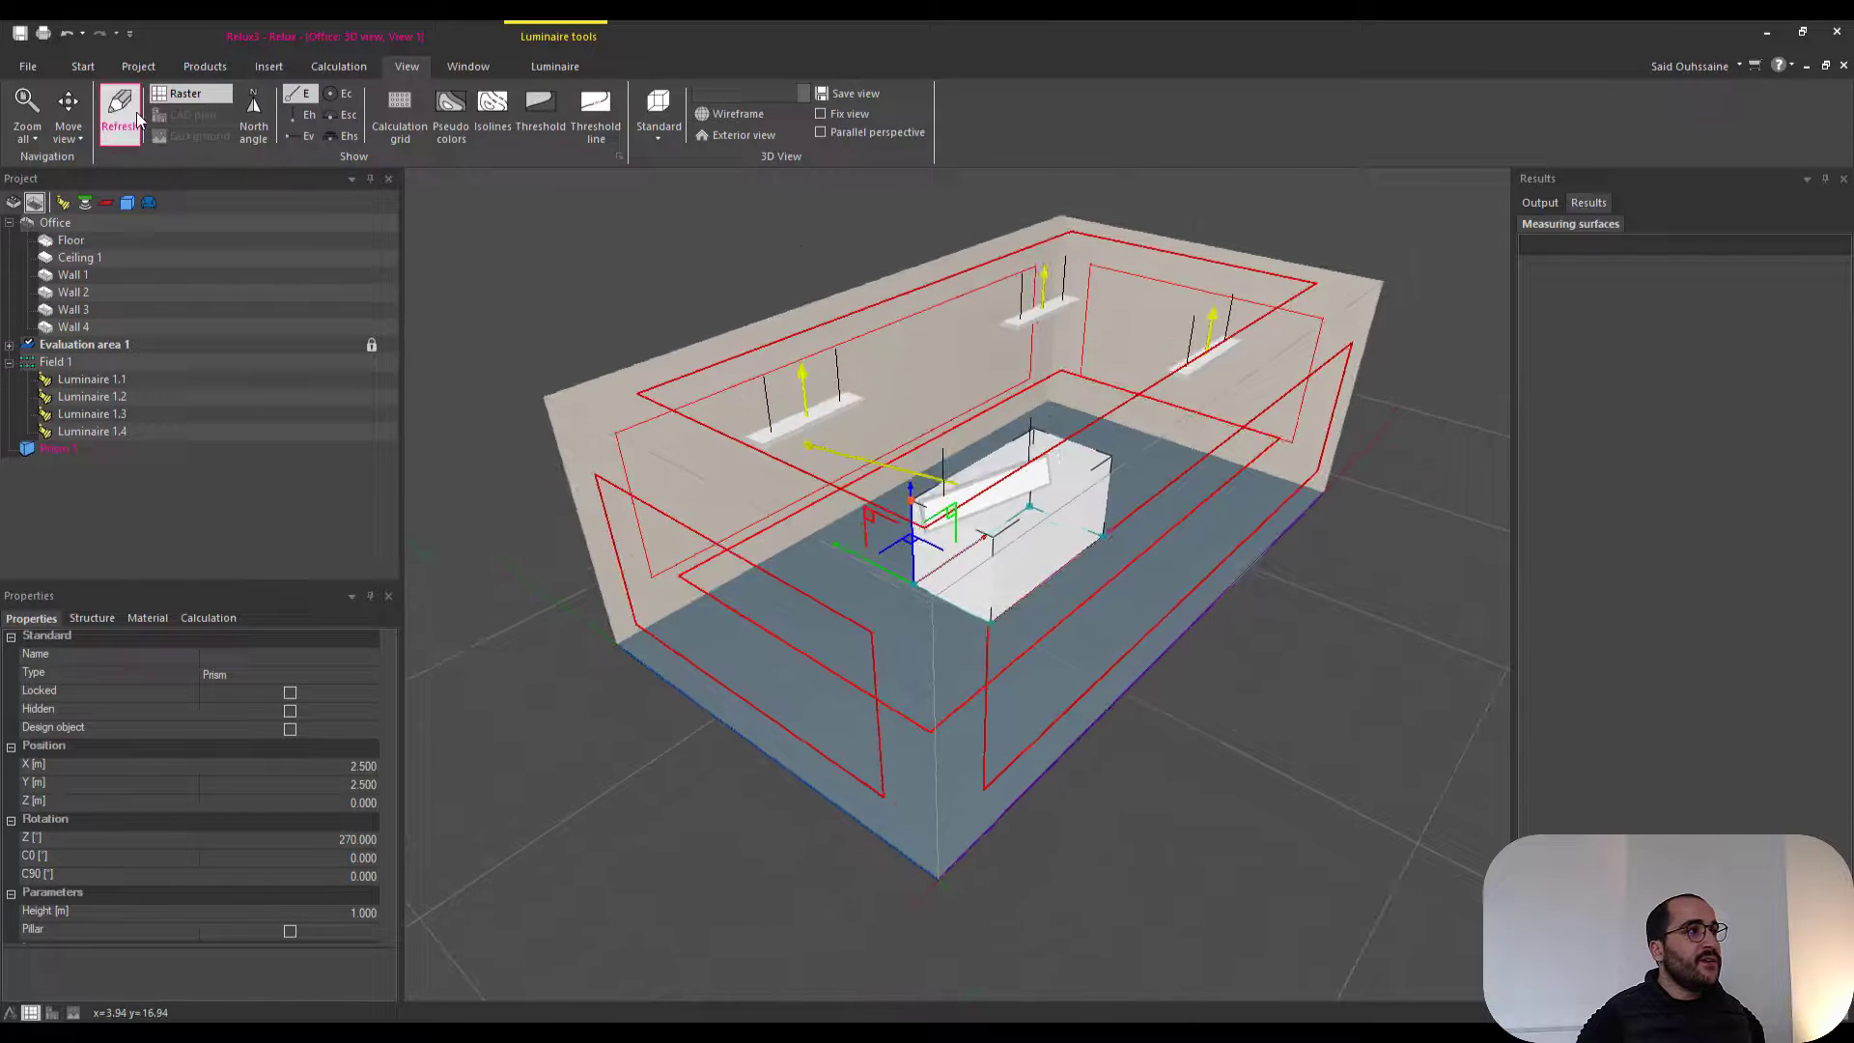
# - Activate Rectangular selection and draw a selection rectangle over the room's luminaires and prism
pyautogui.click(81, 139)
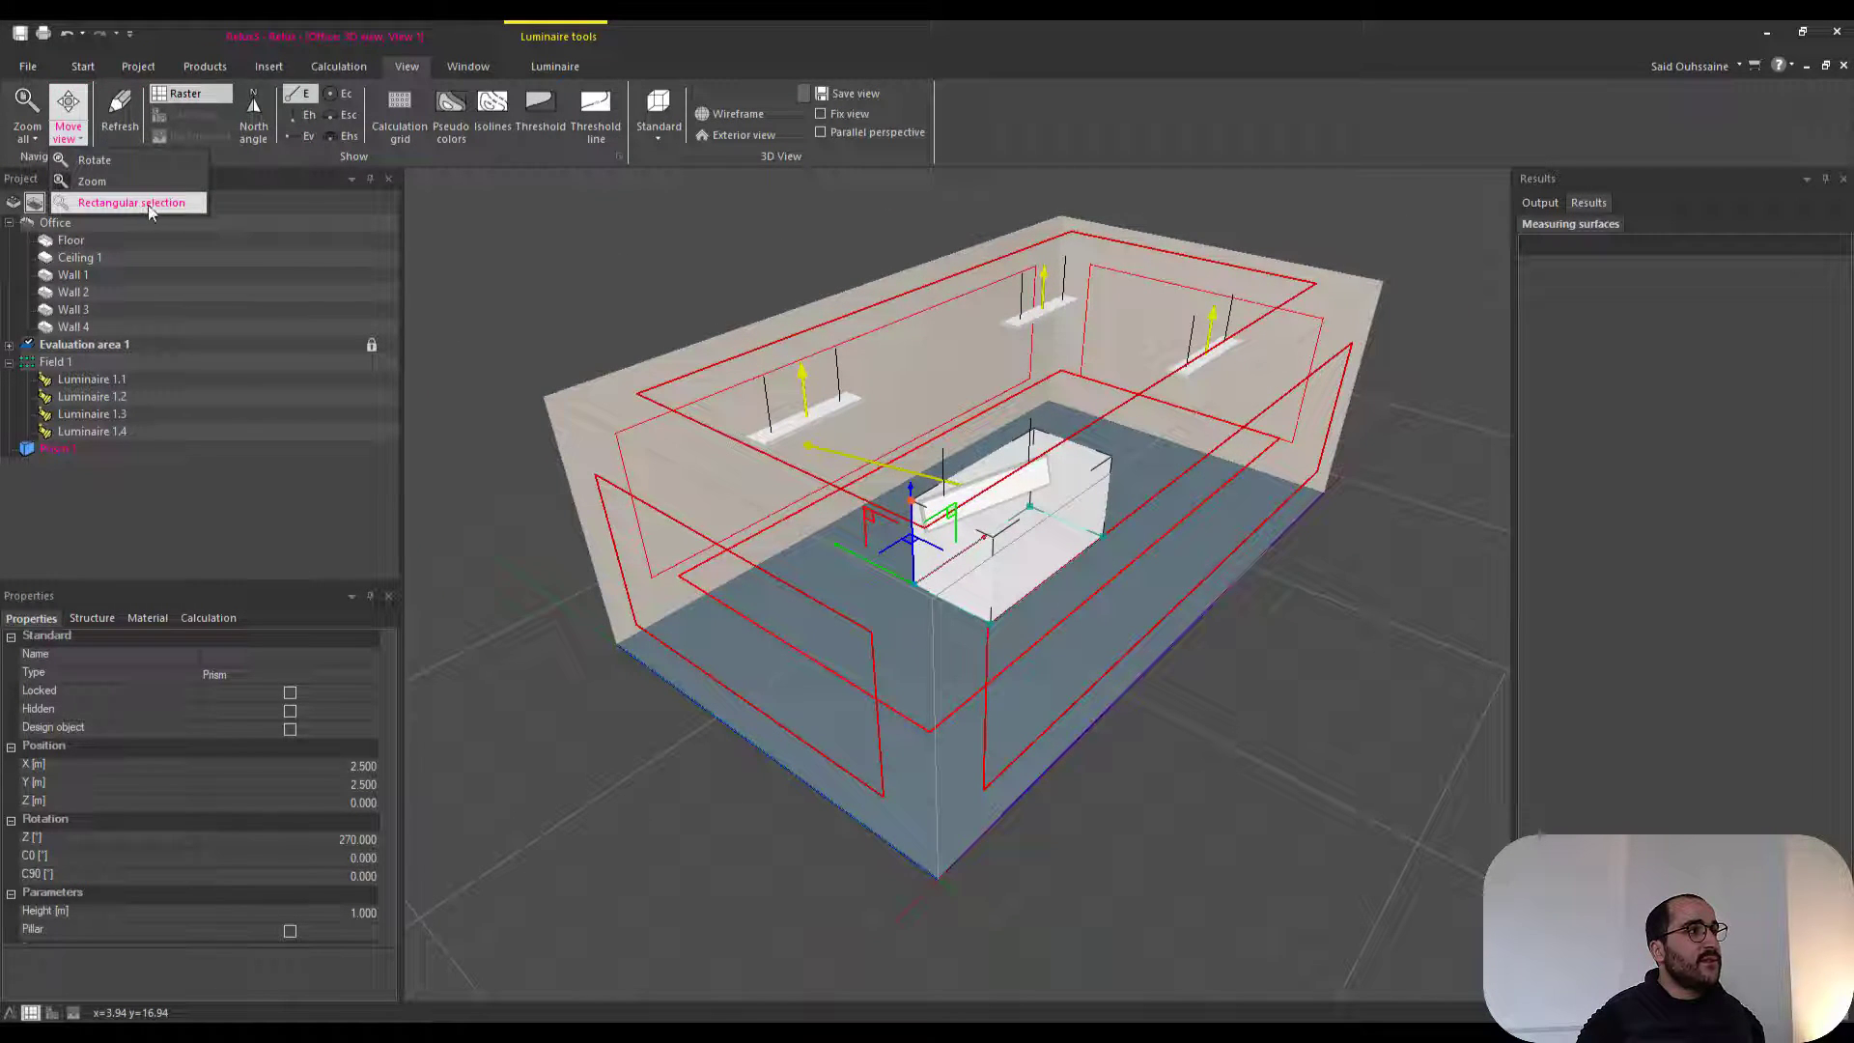
pyautogui.click(148, 206)
pyautogui.scroll(-3, 718, 483)
pyautogui.moveTo(667, 473); pyautogui.dragTo(765, 460, button='middle')
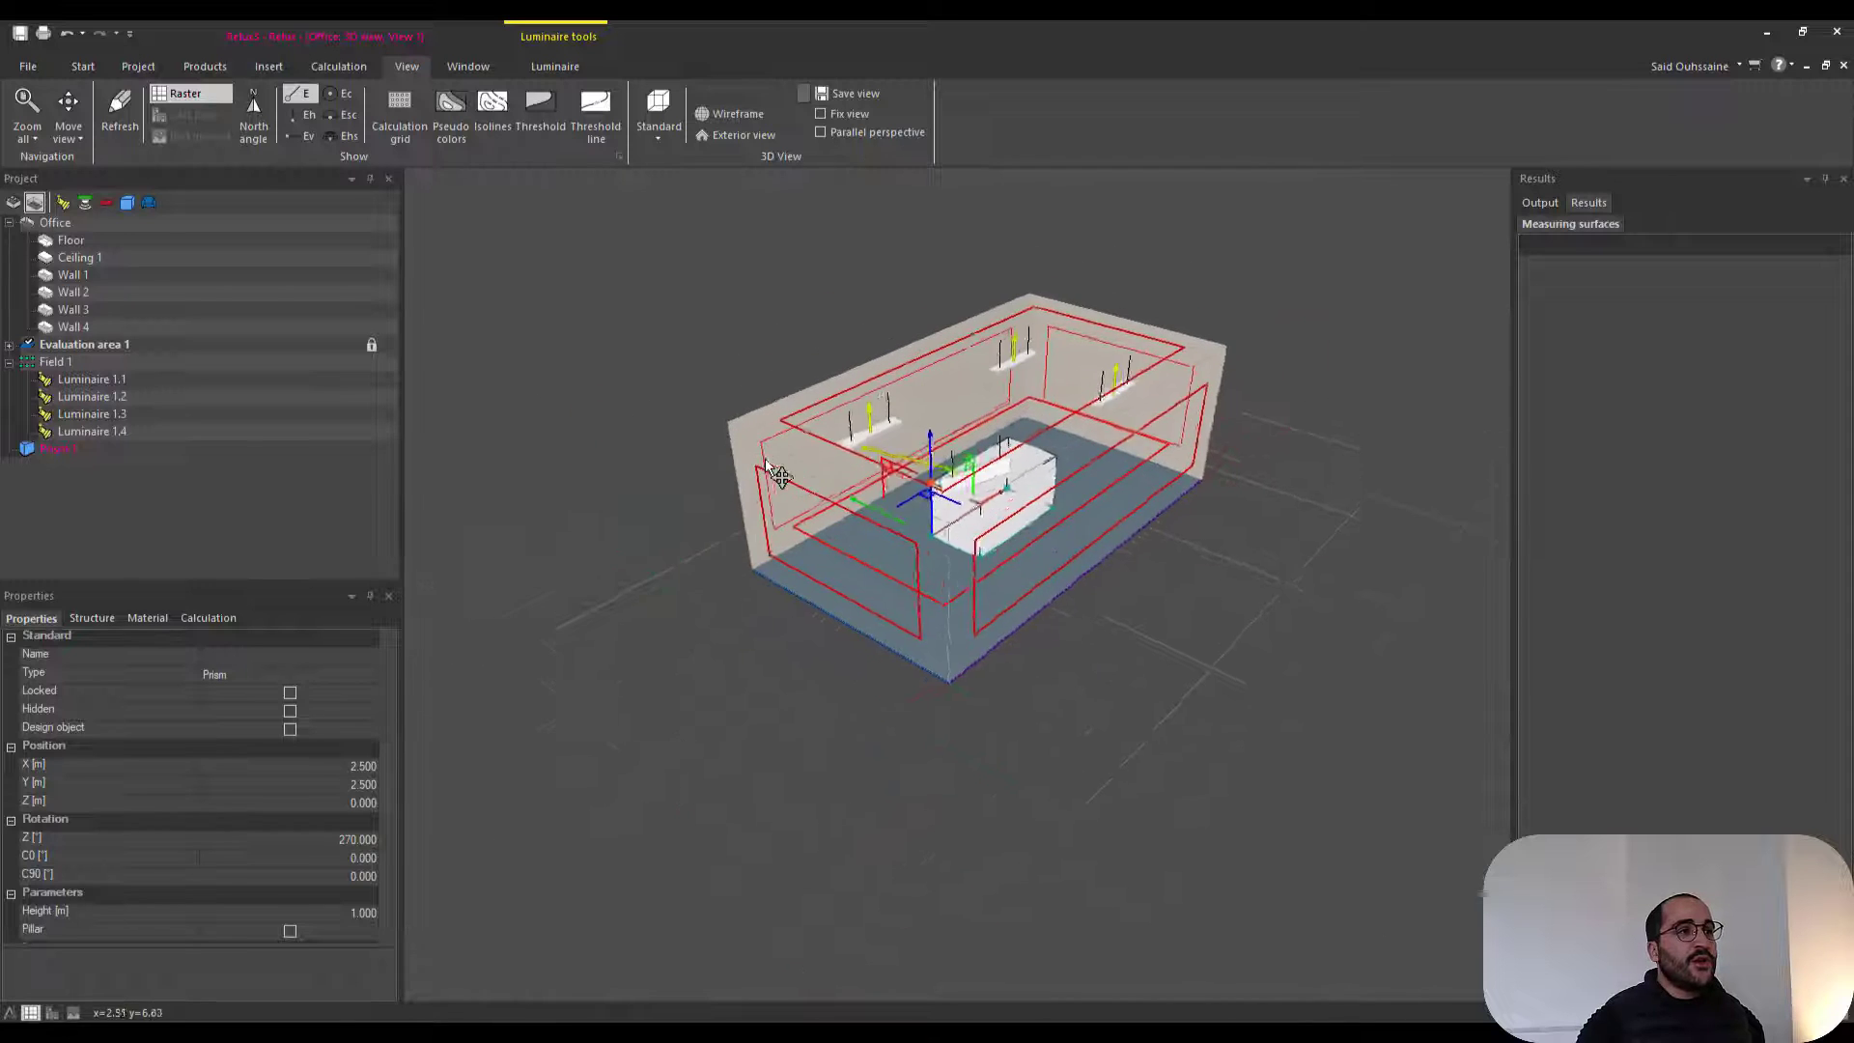
pyautogui.scroll(2, 778, 473)
pyautogui.click(667, 410)
pyautogui.moveTo(683, 249); pyautogui.dragTo(1197, 616)
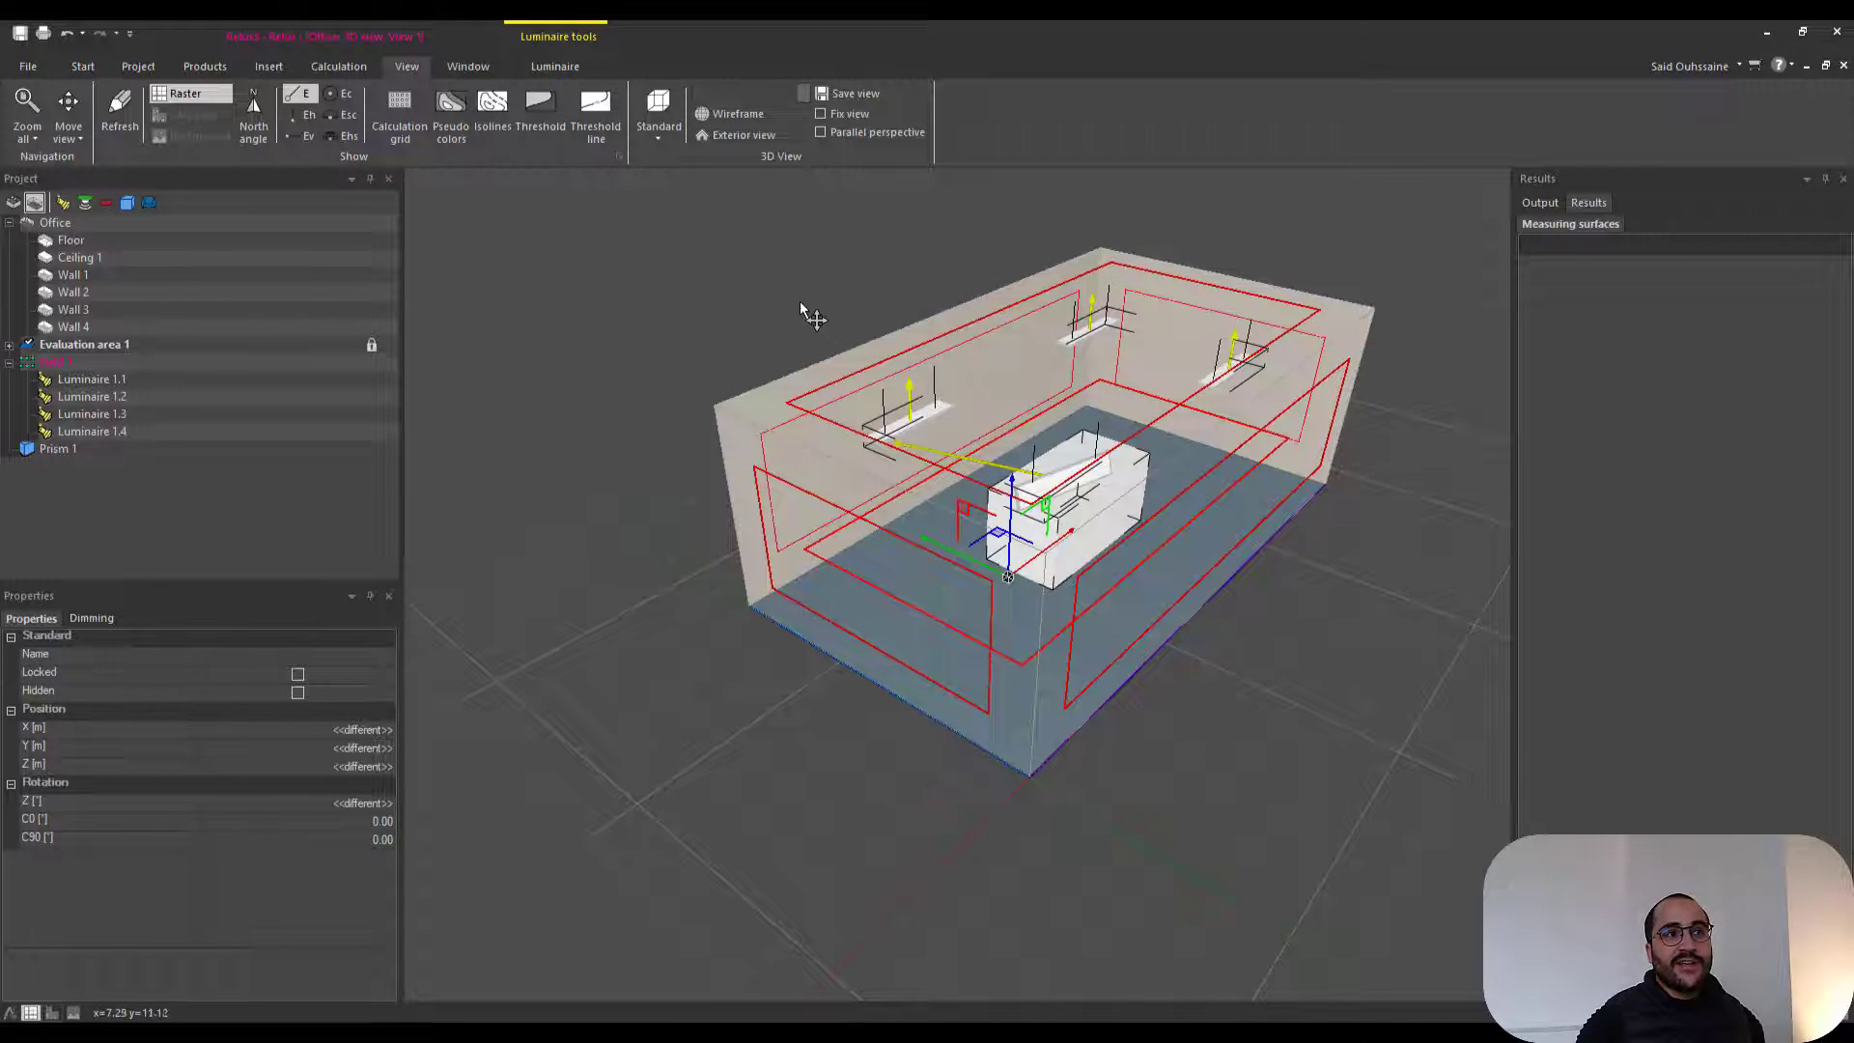
# - Draw selection rectangles across the room in the opposite direction, from its front corner, and leave nothing selected
pyautogui.moveTo(1291, 716); pyautogui.dragTo(894, 405)
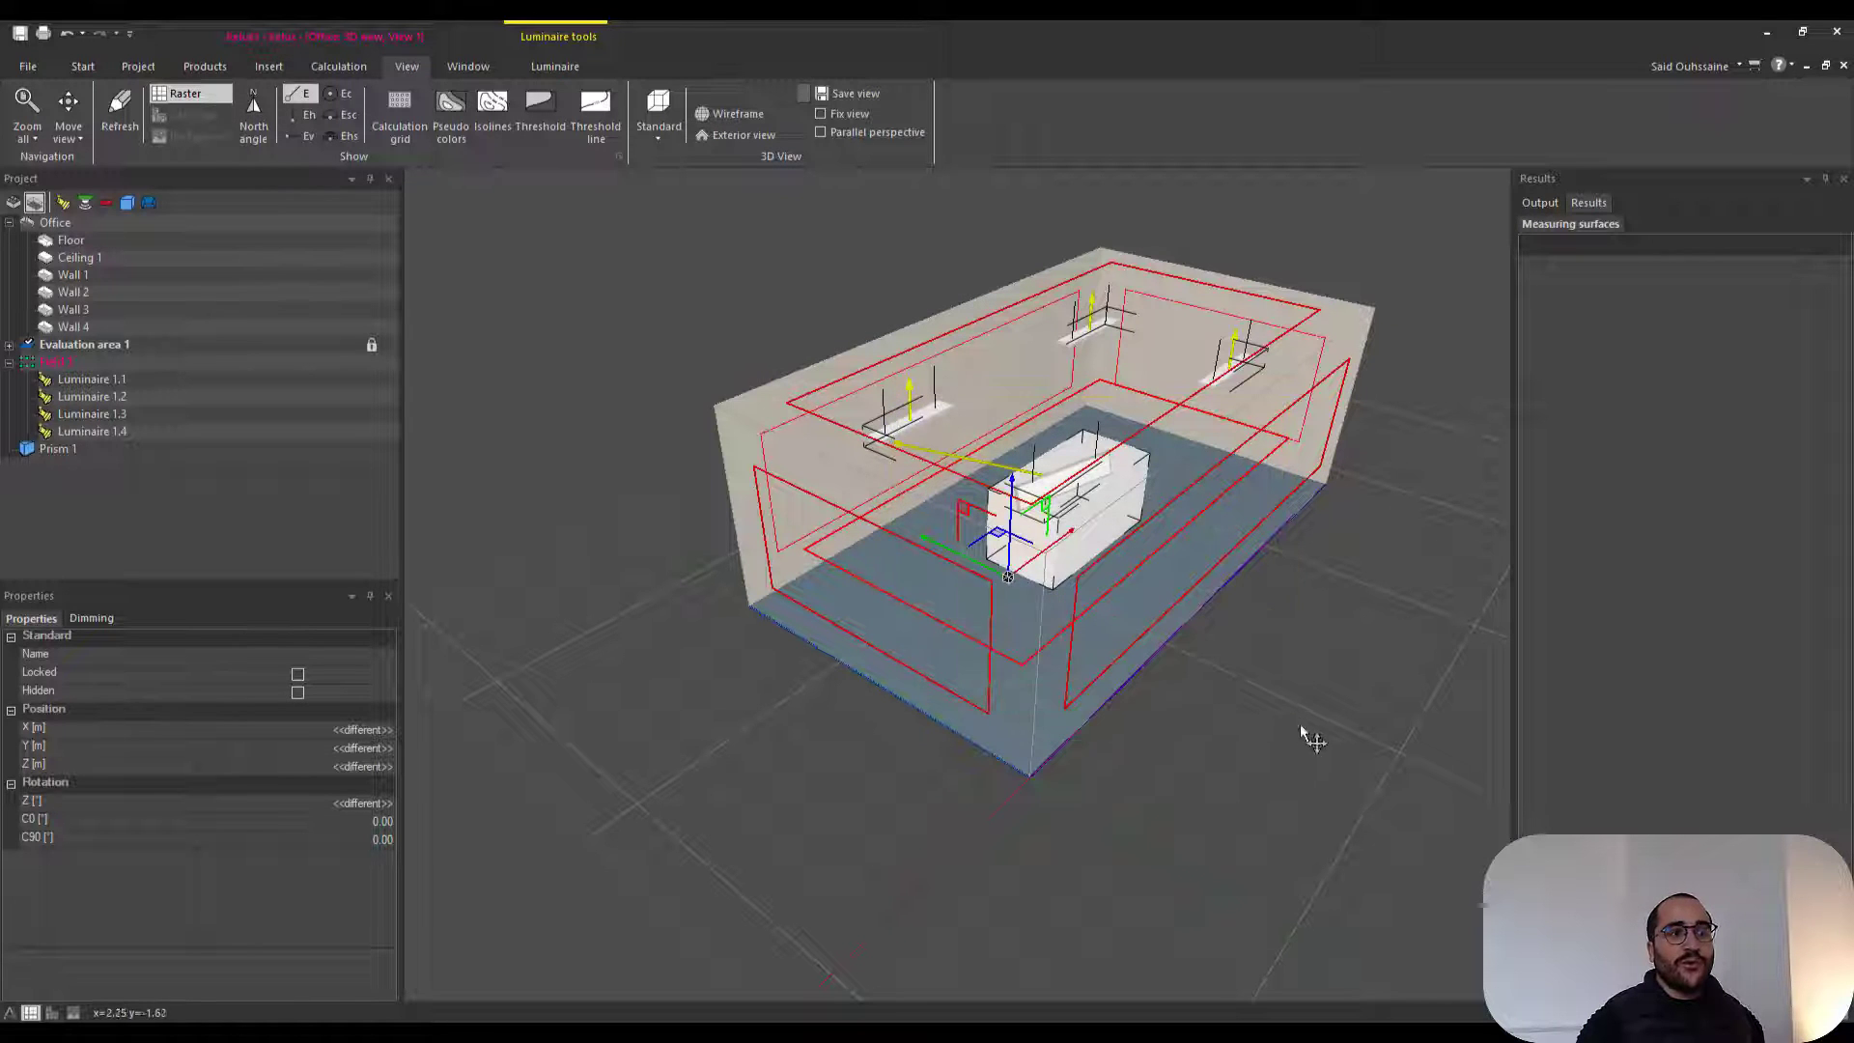
pyautogui.moveTo(1262, 704); pyautogui.dragTo(1154, 649)
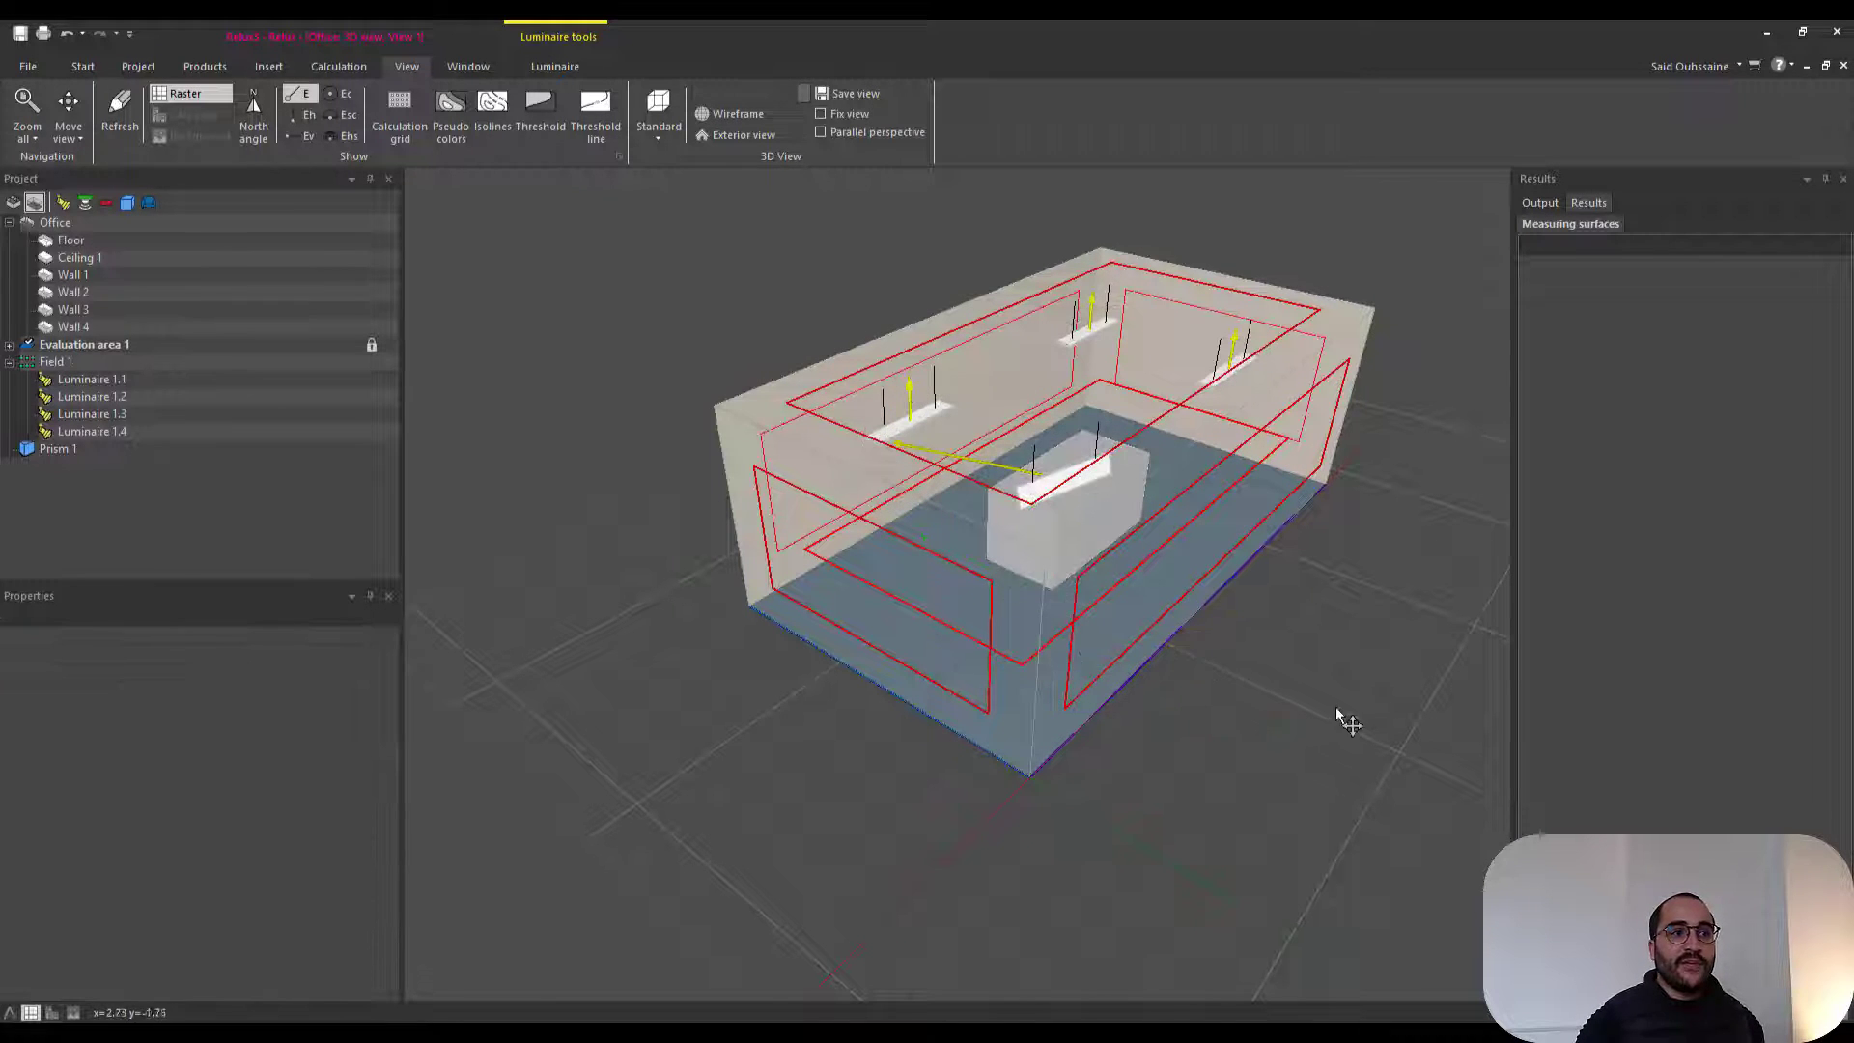
pyautogui.moveTo(1334, 711); pyautogui.dragTo(820, 356)
pyautogui.click(712, 324)
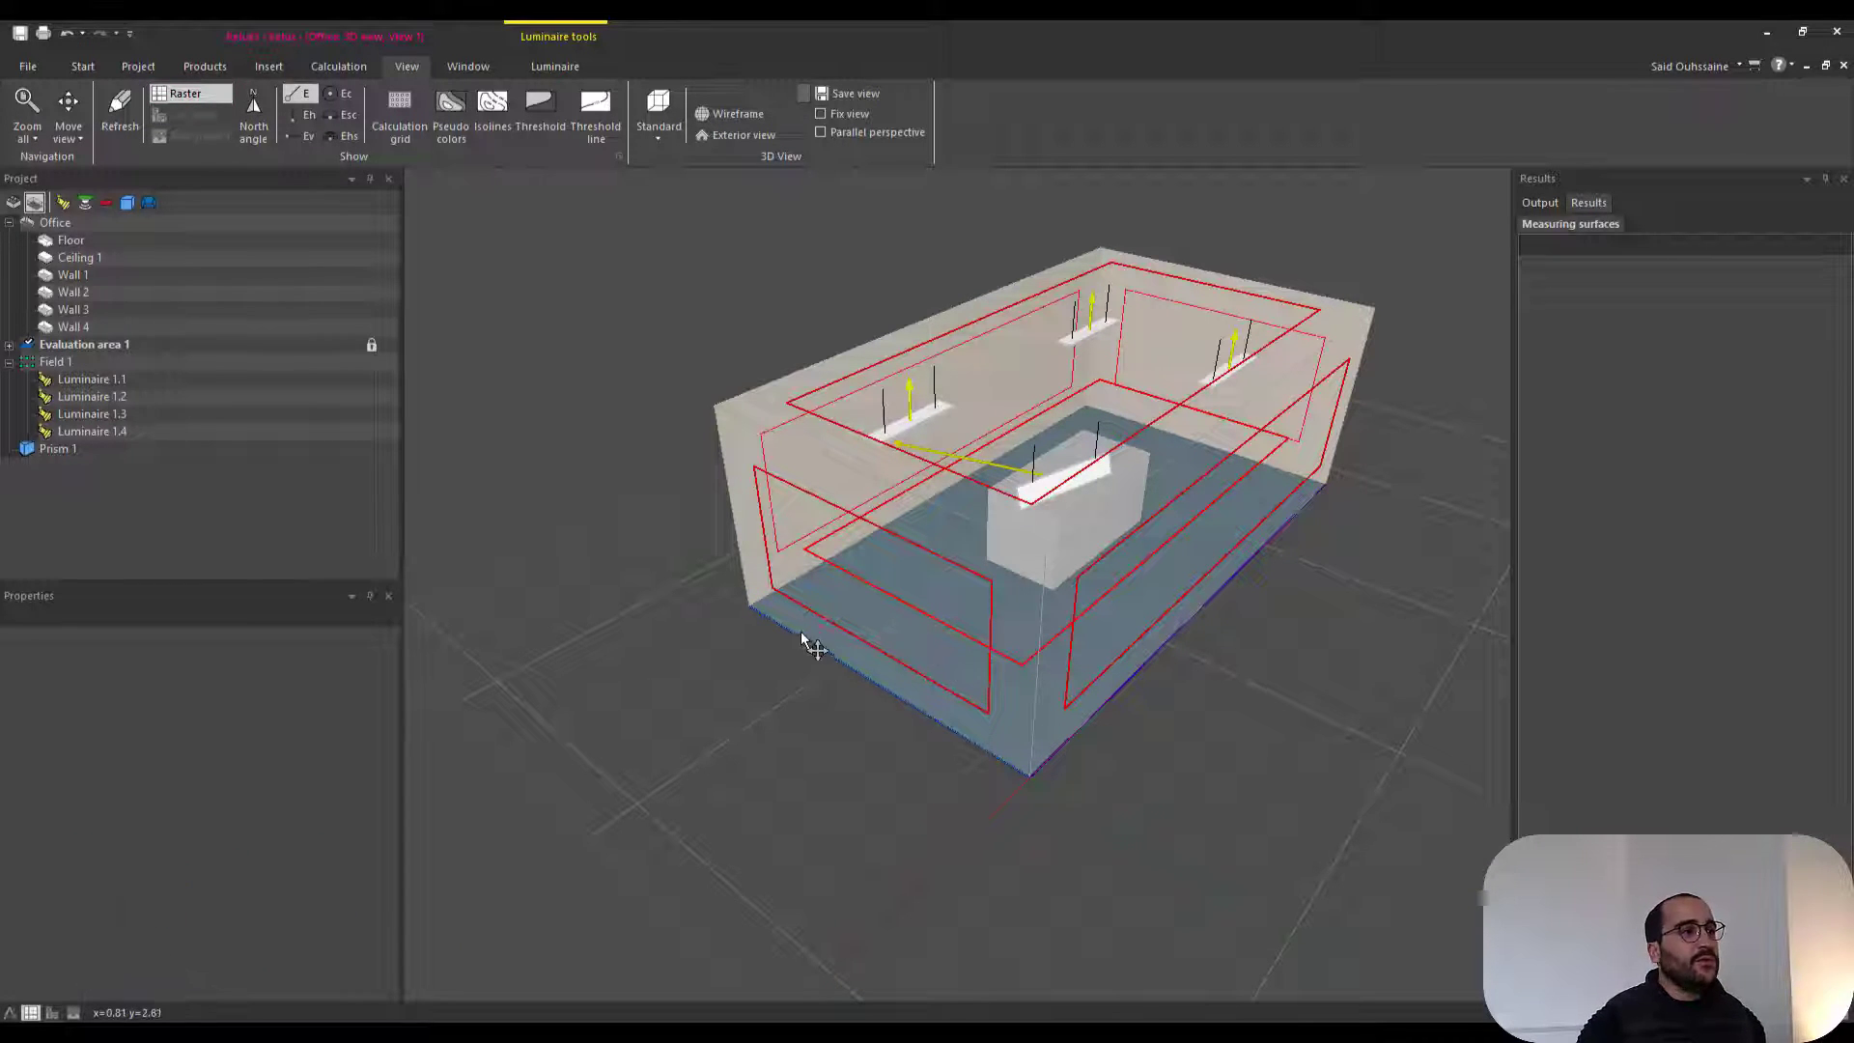
# - Return to the Rotate navigation mode and orbit the office to look along its length from above
pyautogui.click(68, 133)
pyautogui.click(108, 160)
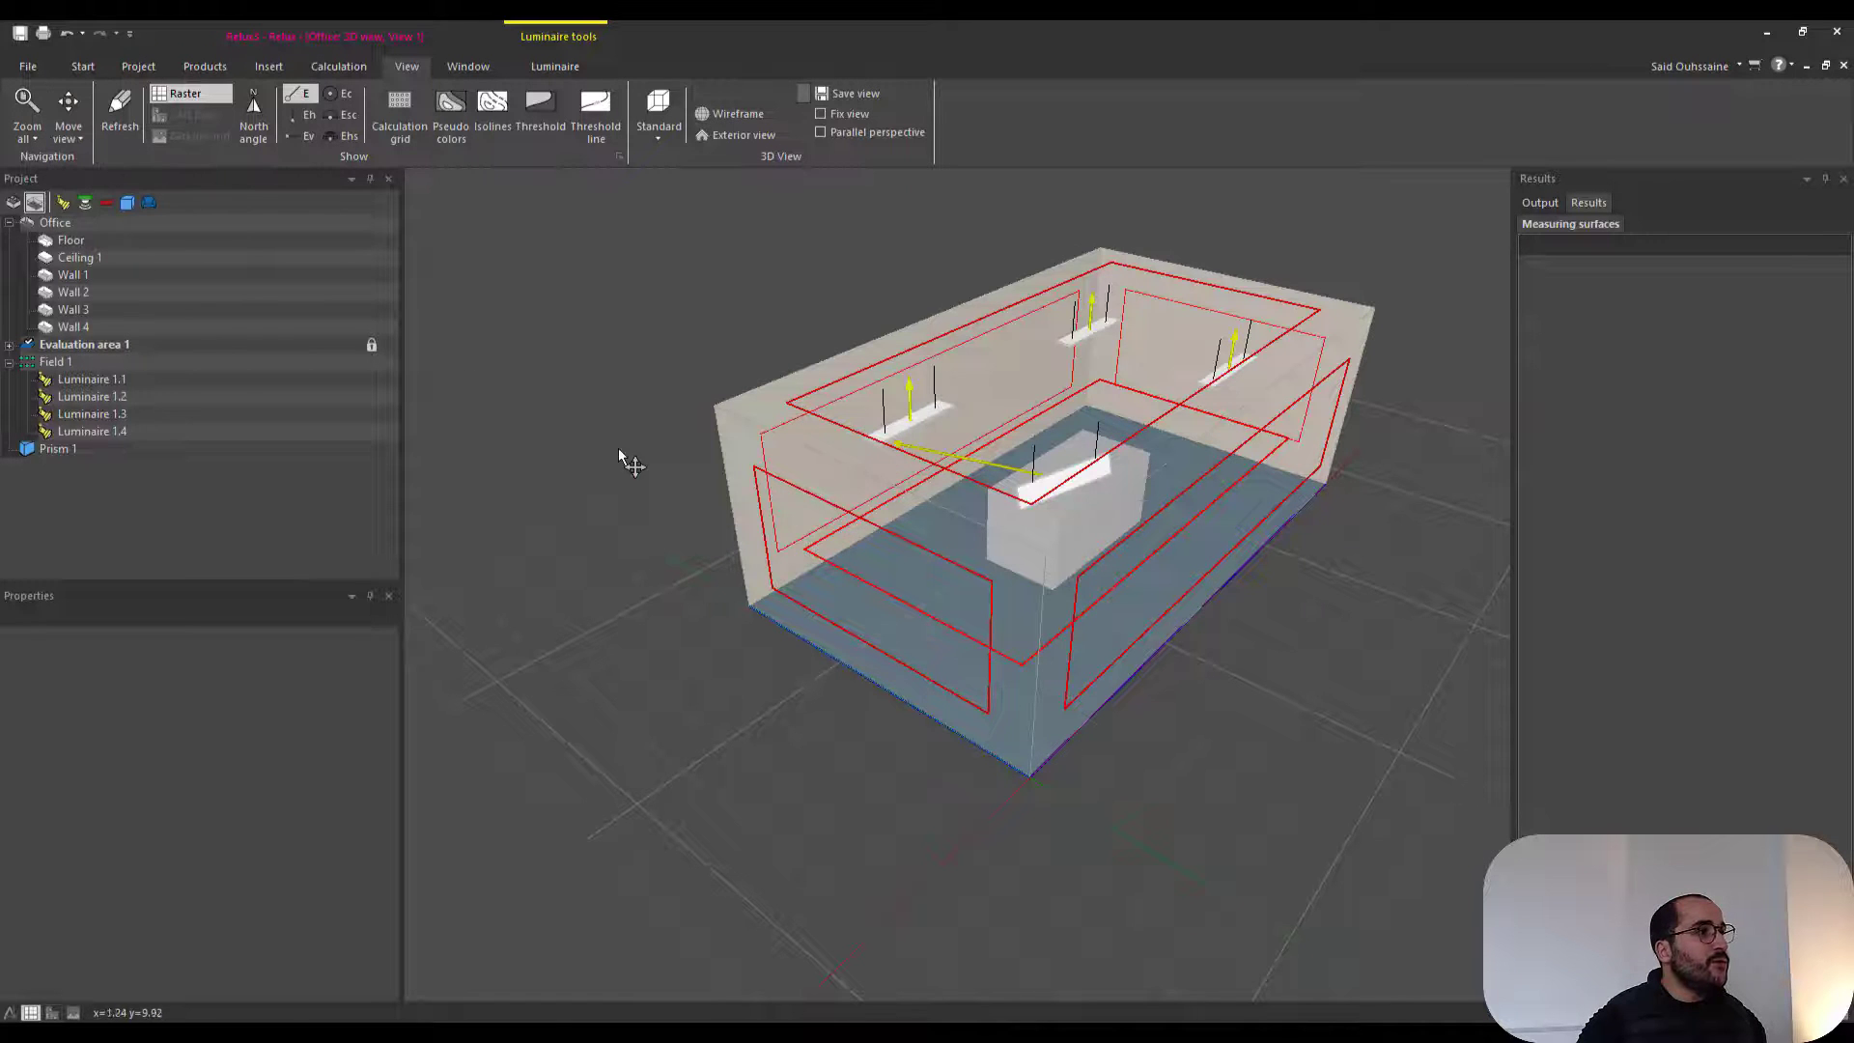
pyautogui.moveTo(617, 448); pyautogui.dragTo(584, 328)
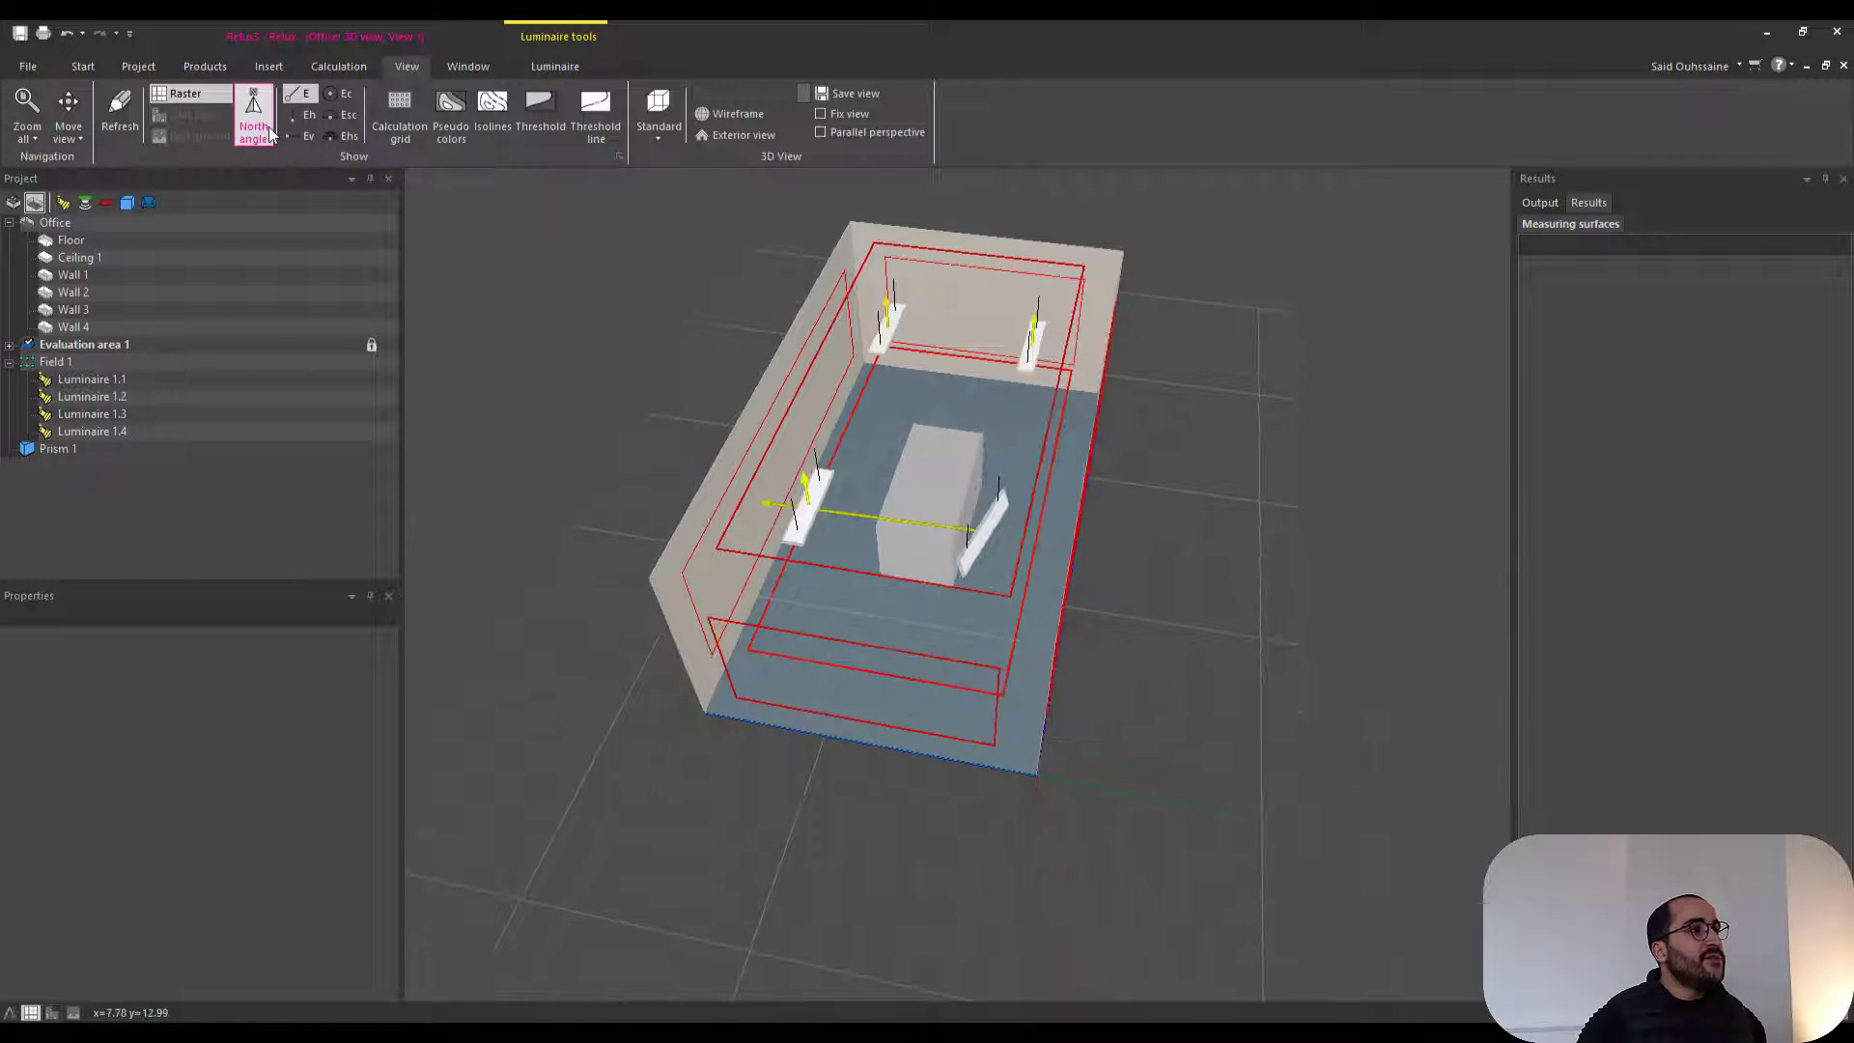
# - Show the north angle symbol beside the office, examine it close up, and hide it again
pyautogui.moveTo(1004, 478); pyautogui.dragTo(922, 570)
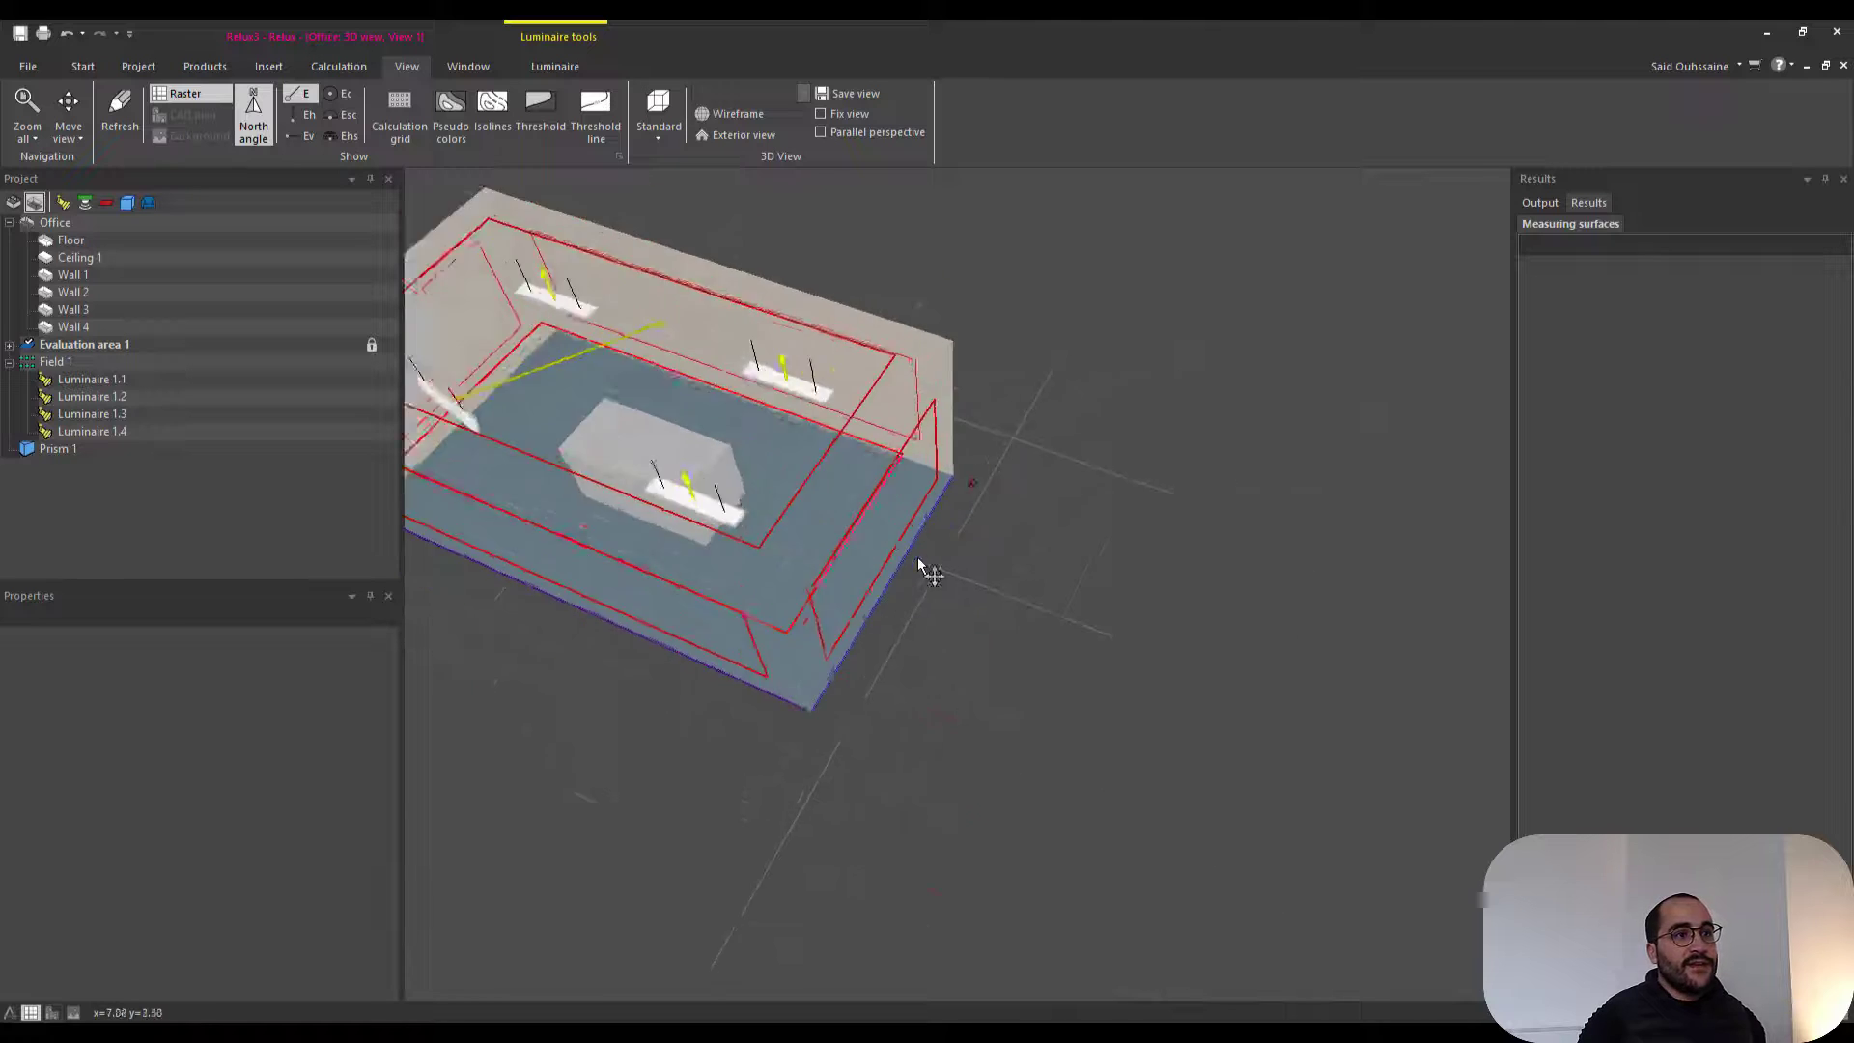
pyautogui.scroll(5, 955, 521)
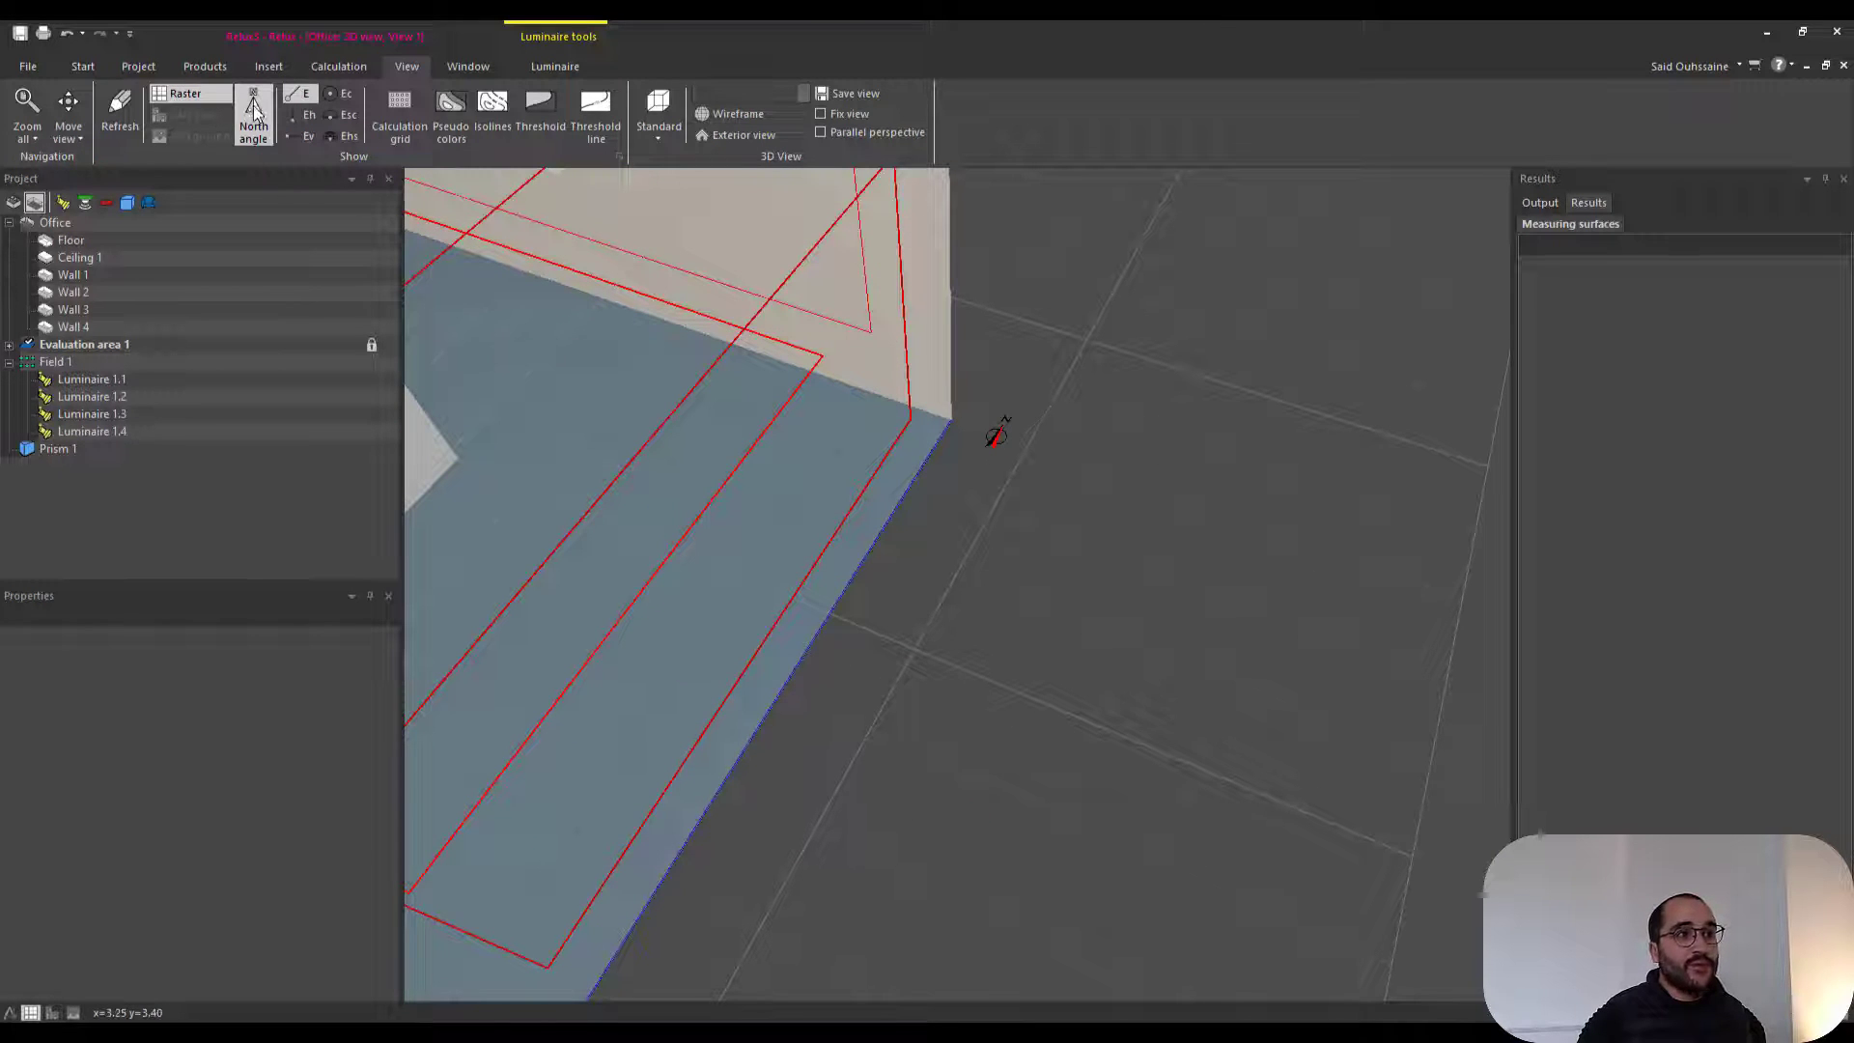
pyautogui.scroll(-5, 966, 483)
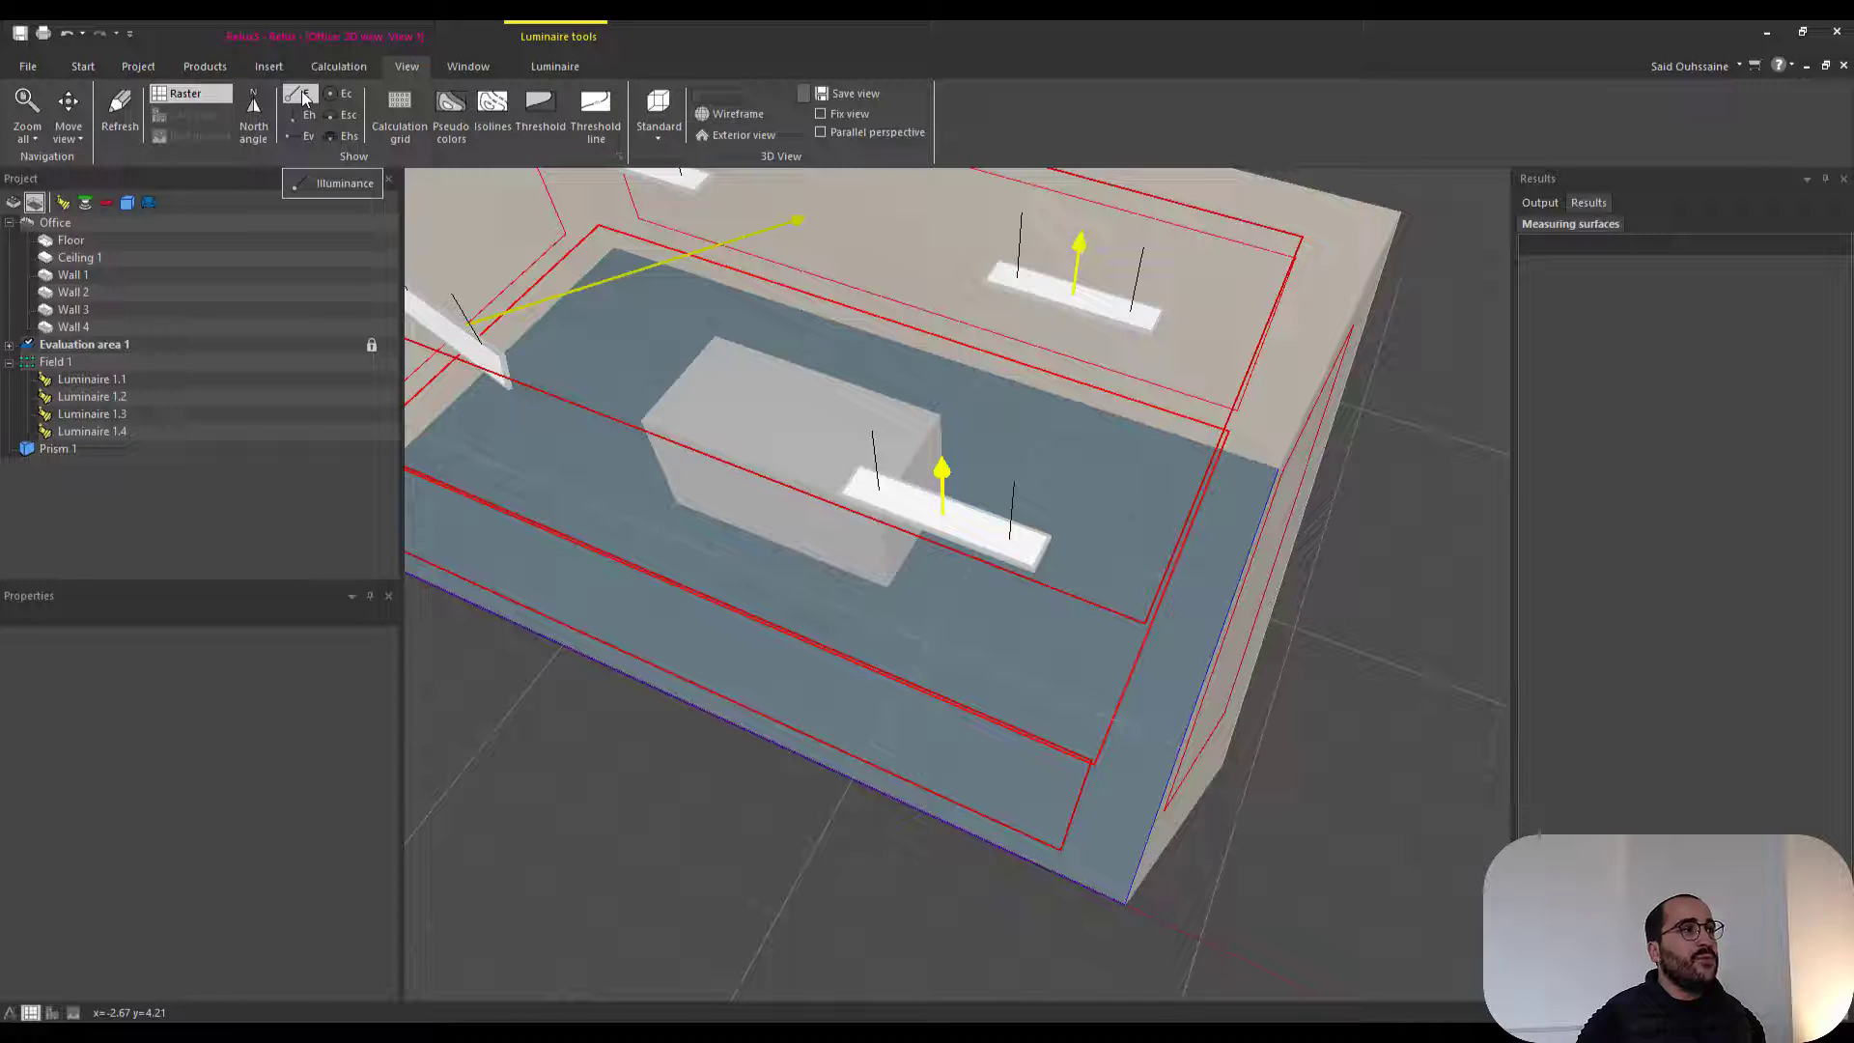
# - Display the calculation grid on the measuring surfaces, view it from several angles, and turn it off
pyautogui.click(406, 118)
pyautogui.moveTo(540, 289); pyautogui.dragTo(773, 304)
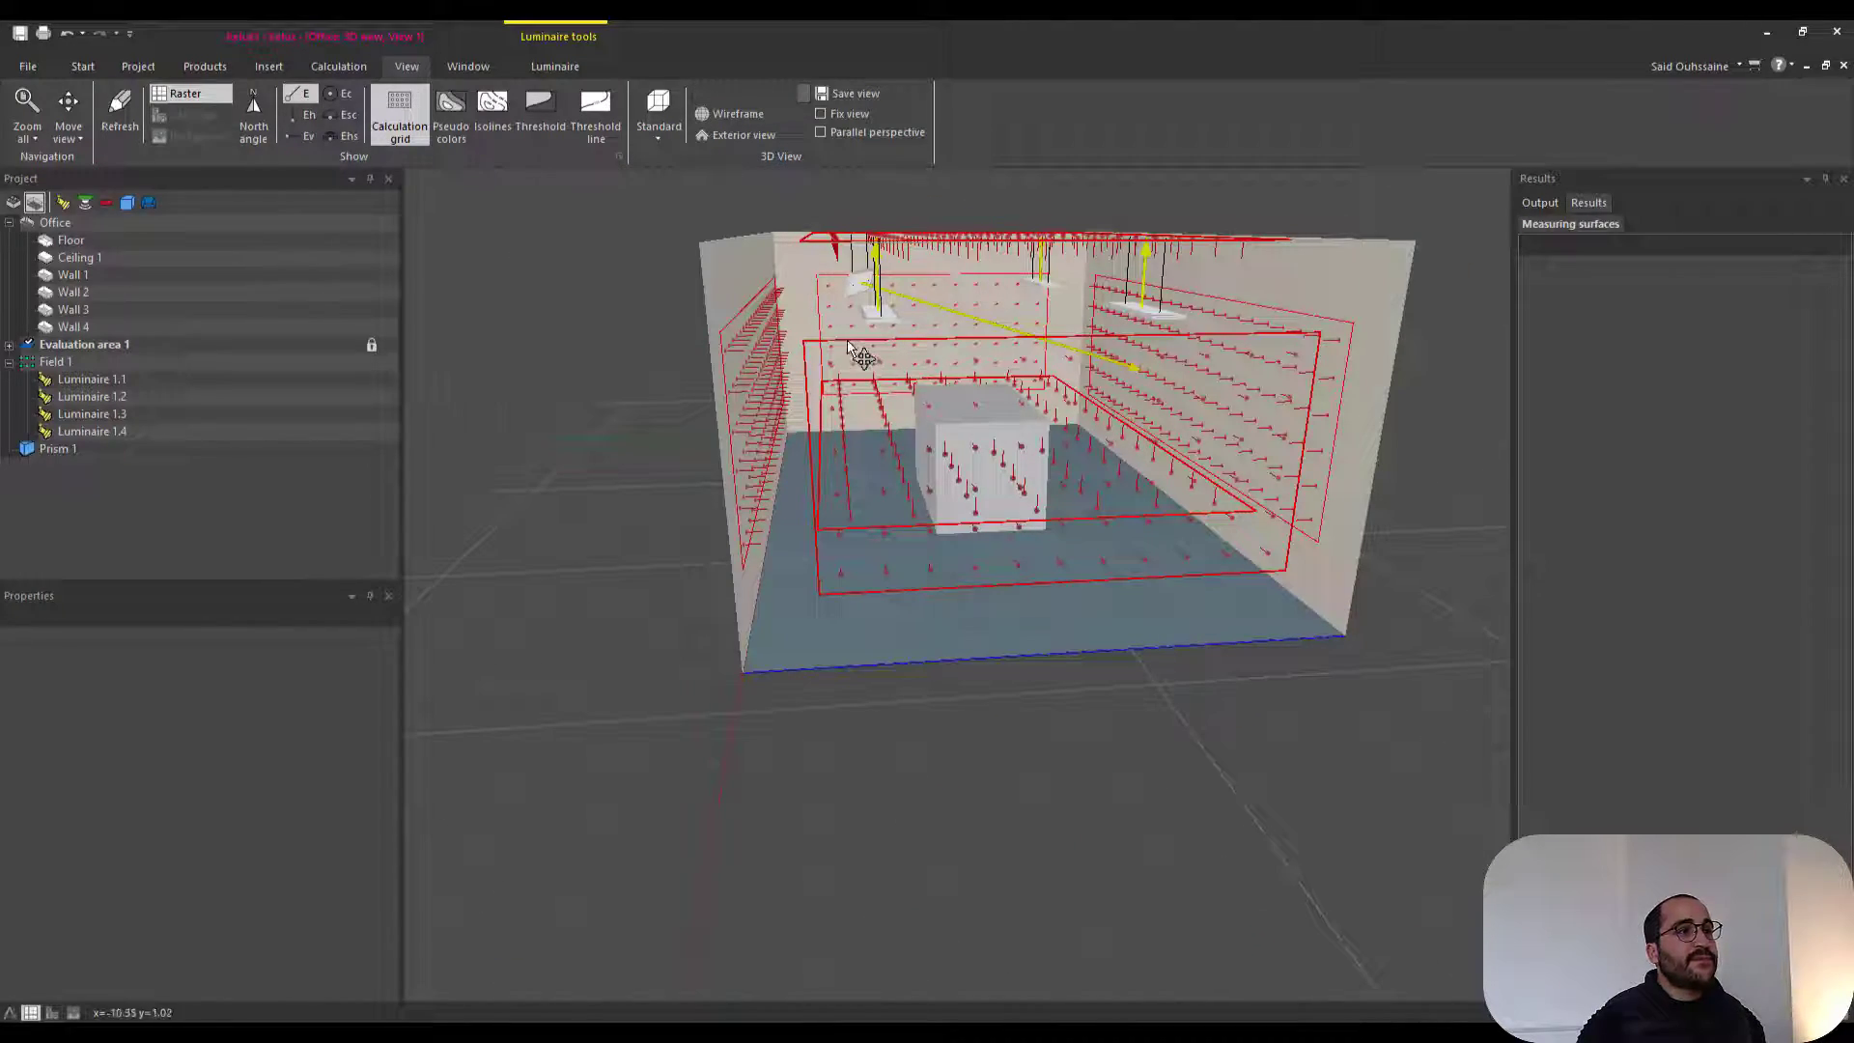
pyautogui.moveTo(859, 352); pyautogui.dragTo(767, 299)
pyautogui.click(396, 123)
# - Enable the pseudo colors display and calculate the office's artificial lighting
pyautogui.click(450, 116)
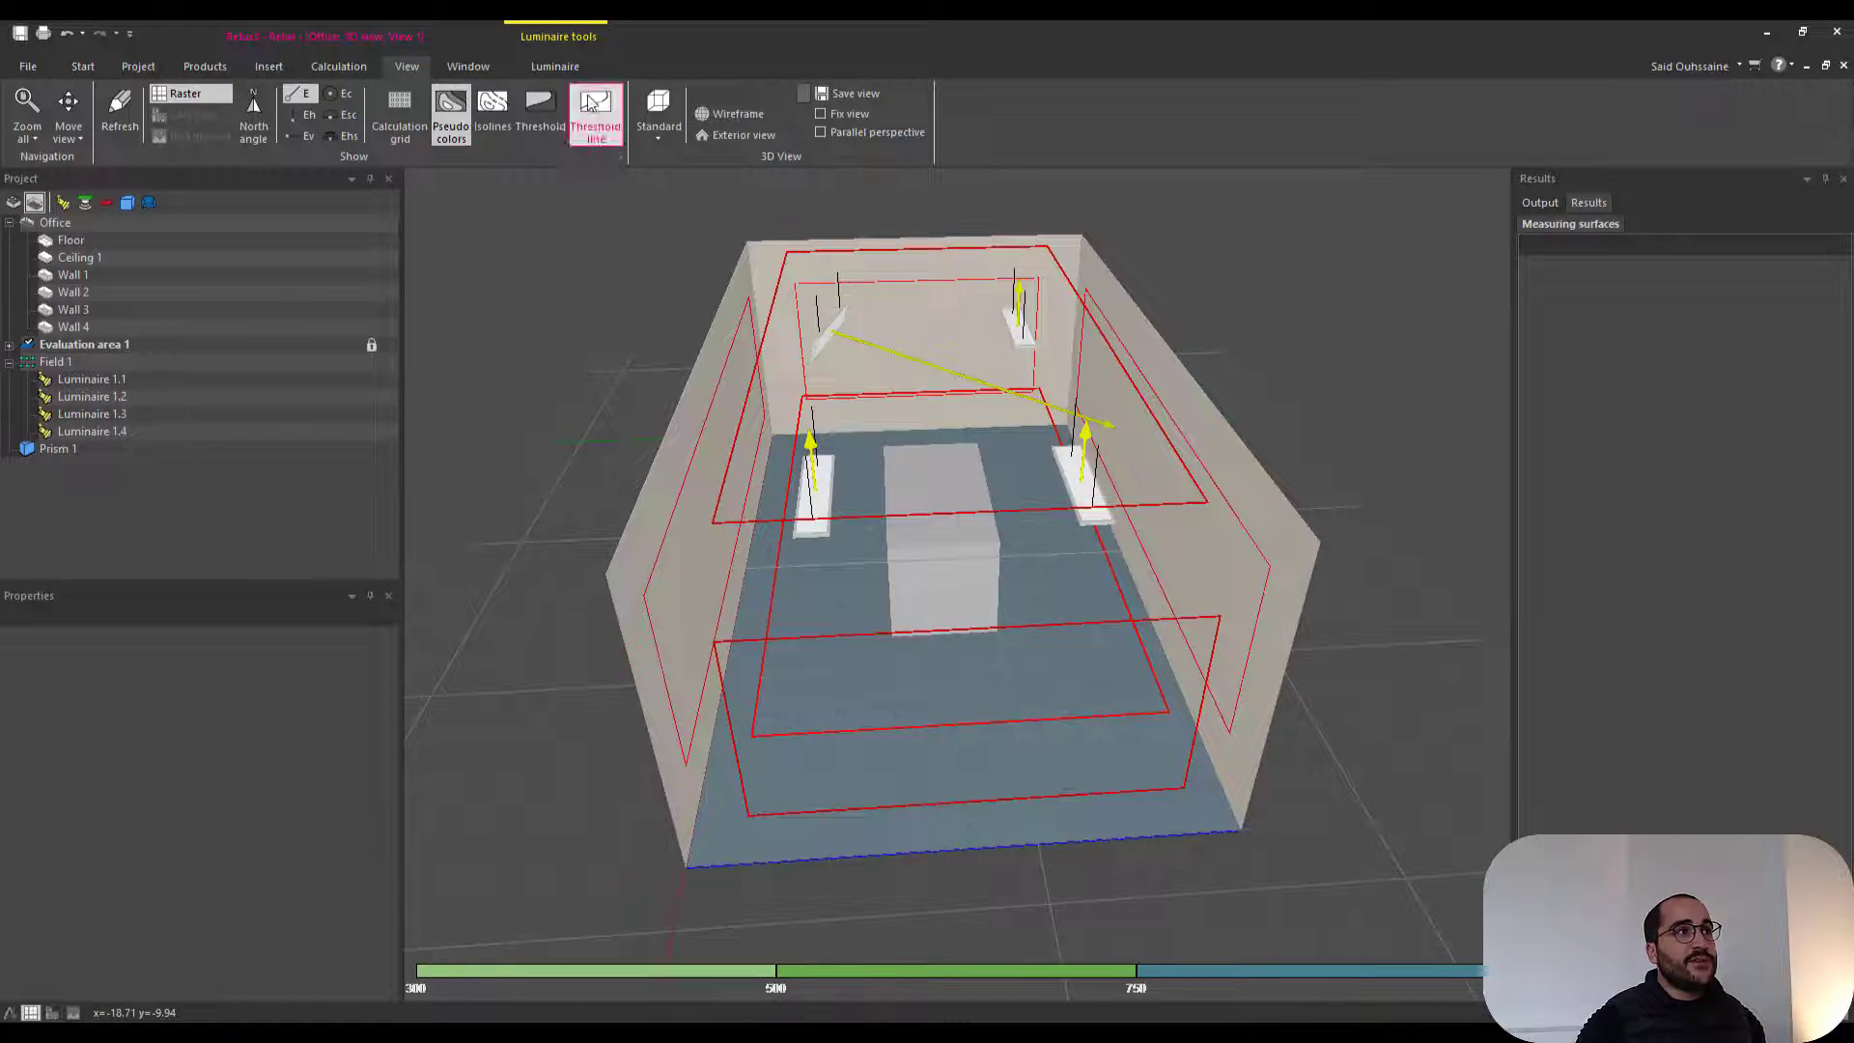
pyautogui.click(338, 65)
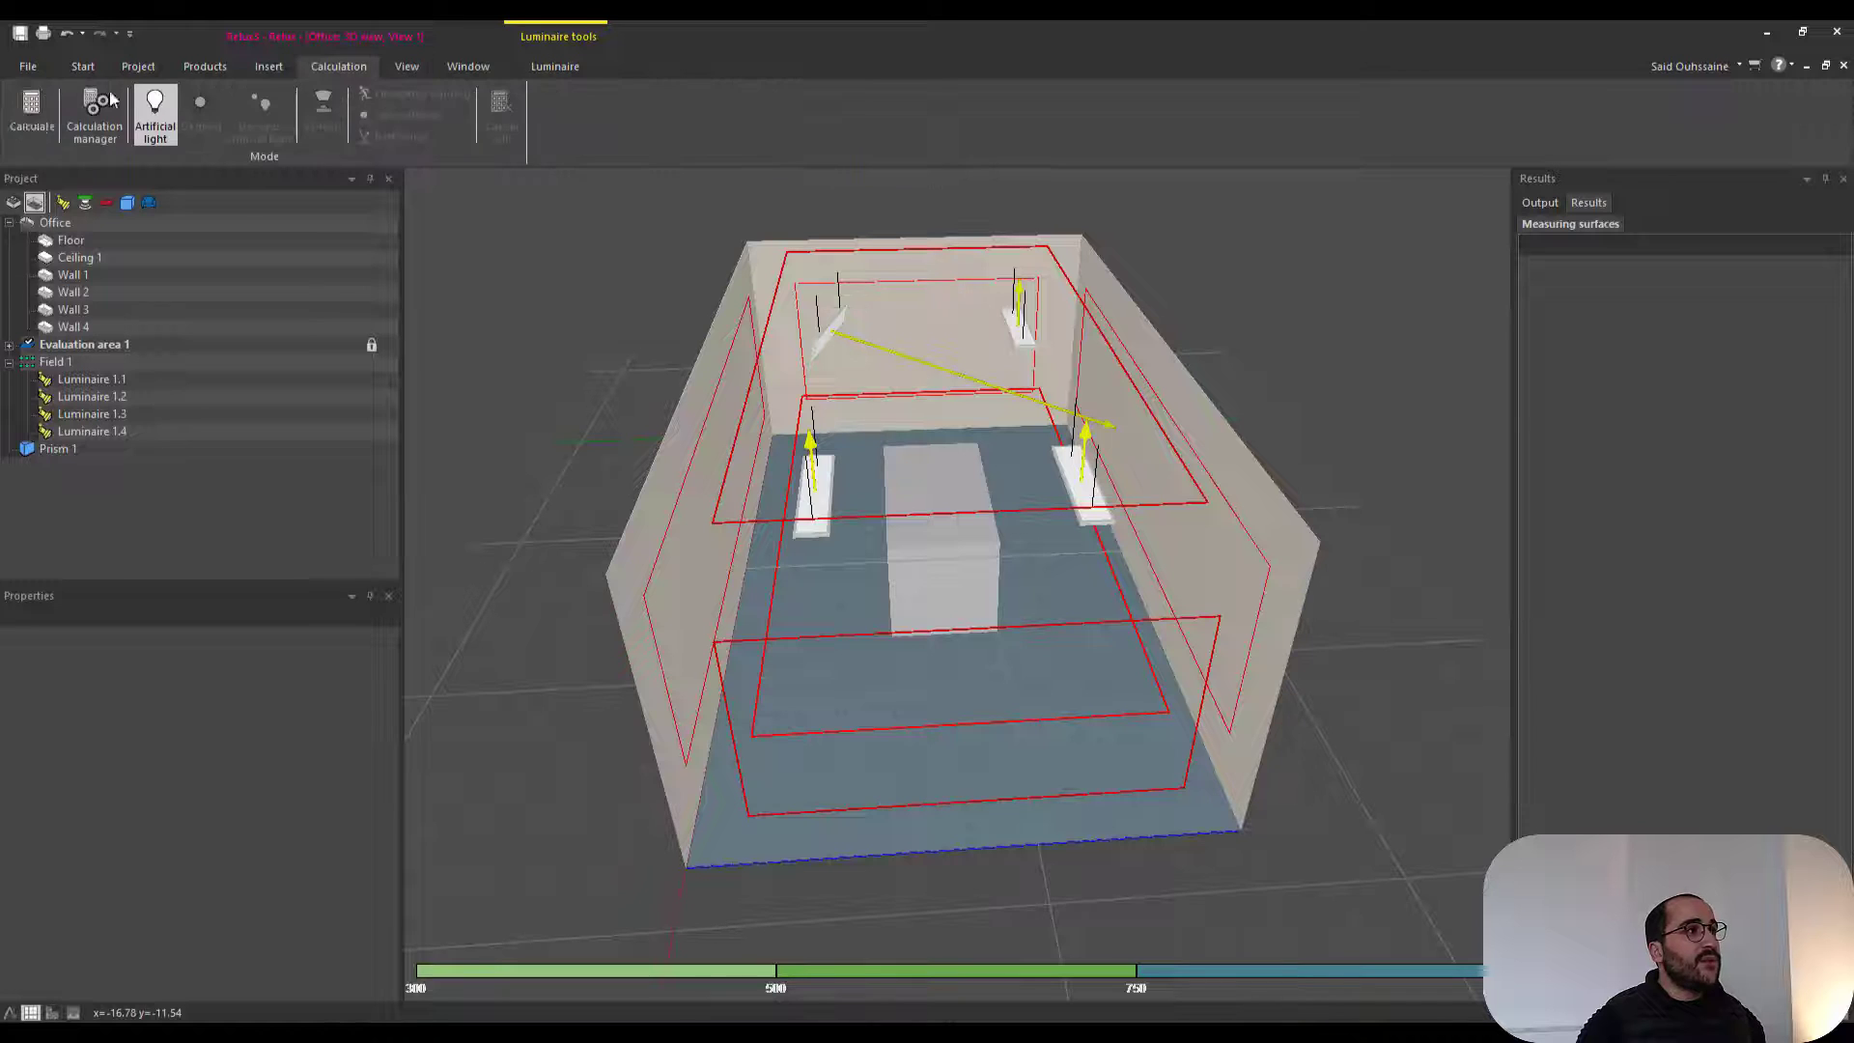
pyautogui.click(32, 109)
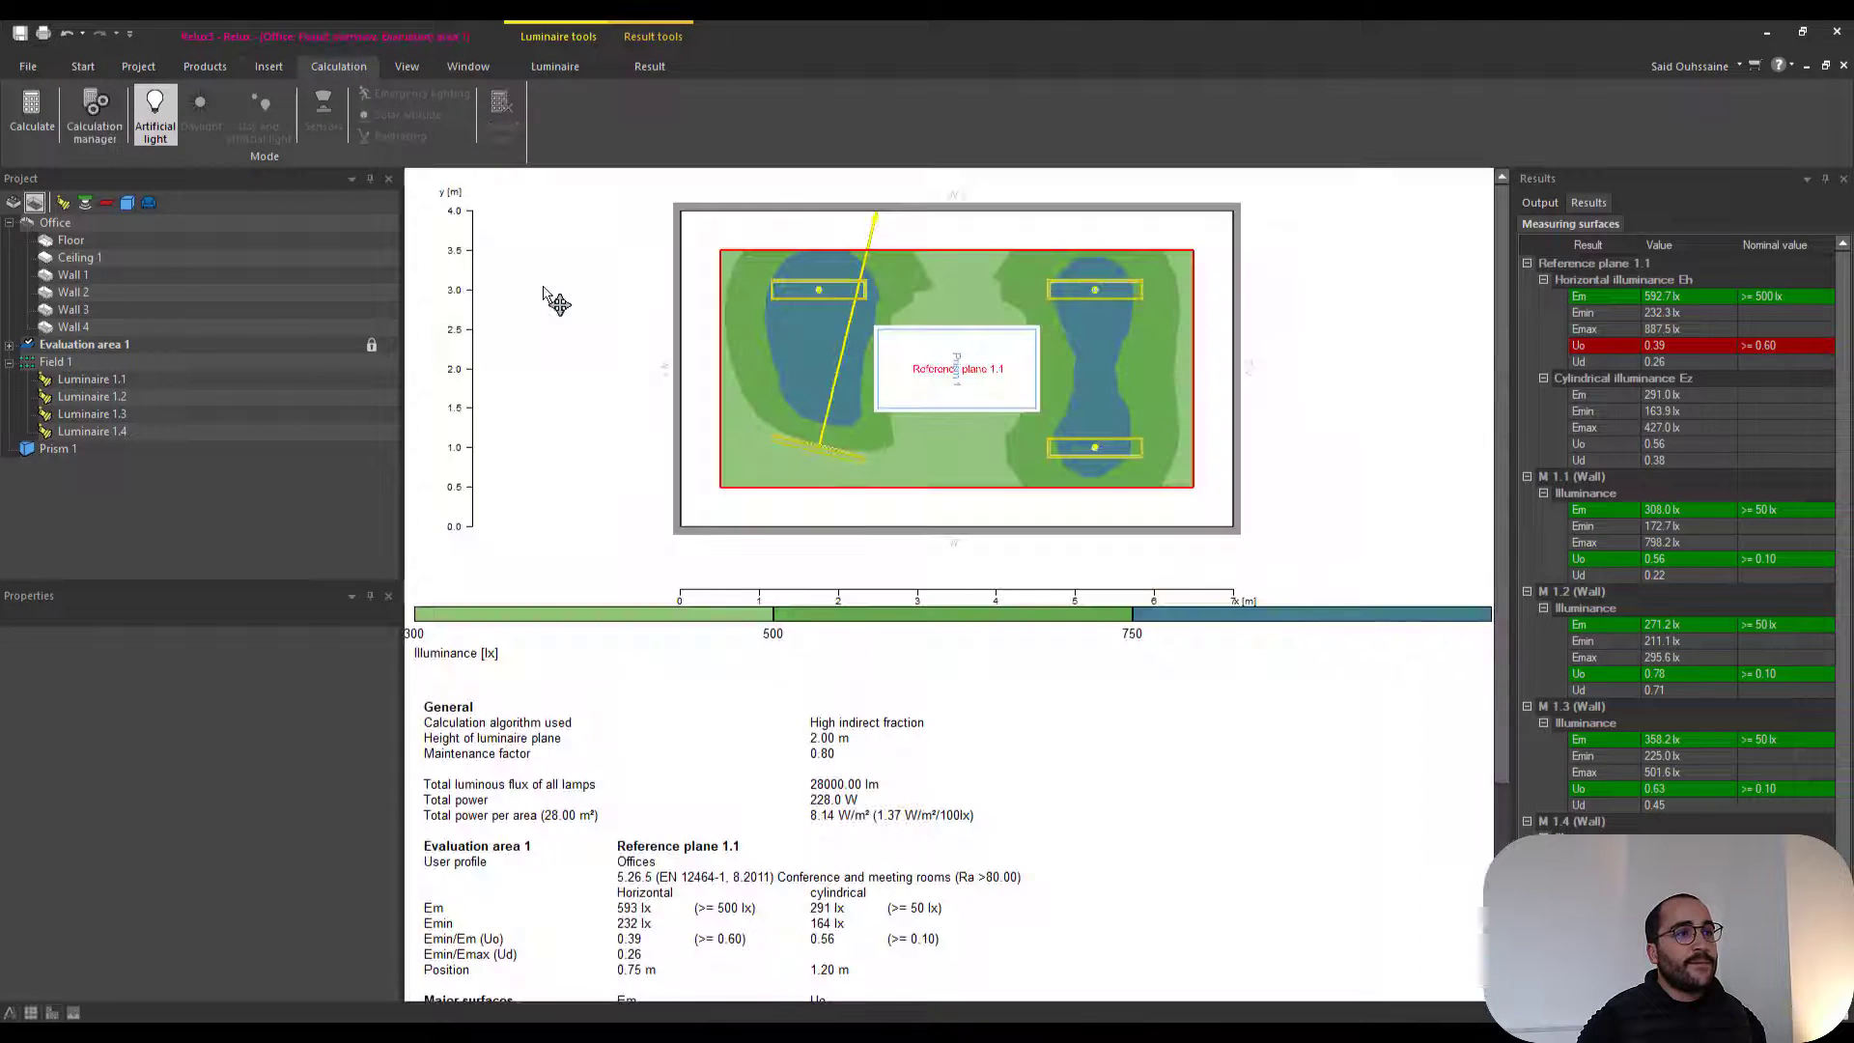
# - Return to the office's 3D view and examine the pseudo colors on the reference plane and walls
pyautogui.click(410, 67)
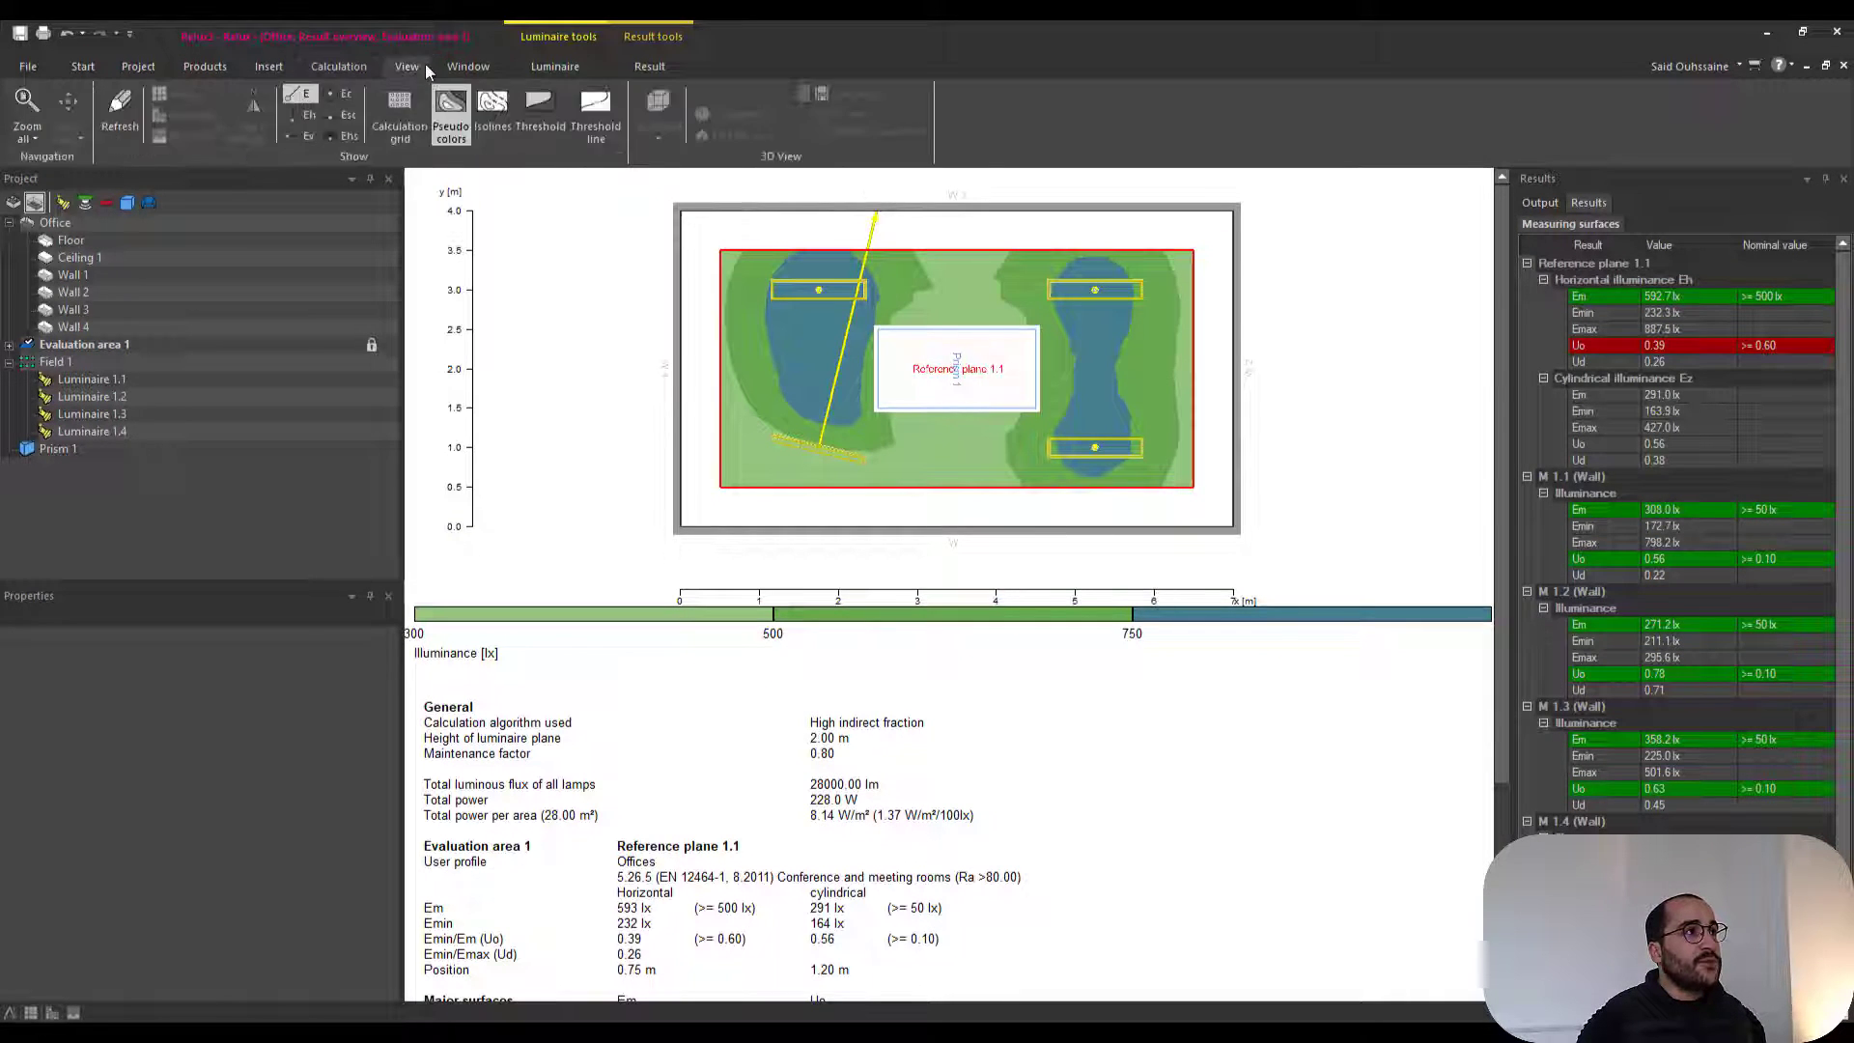
pyautogui.hotkey('ctrl', 'Tab')
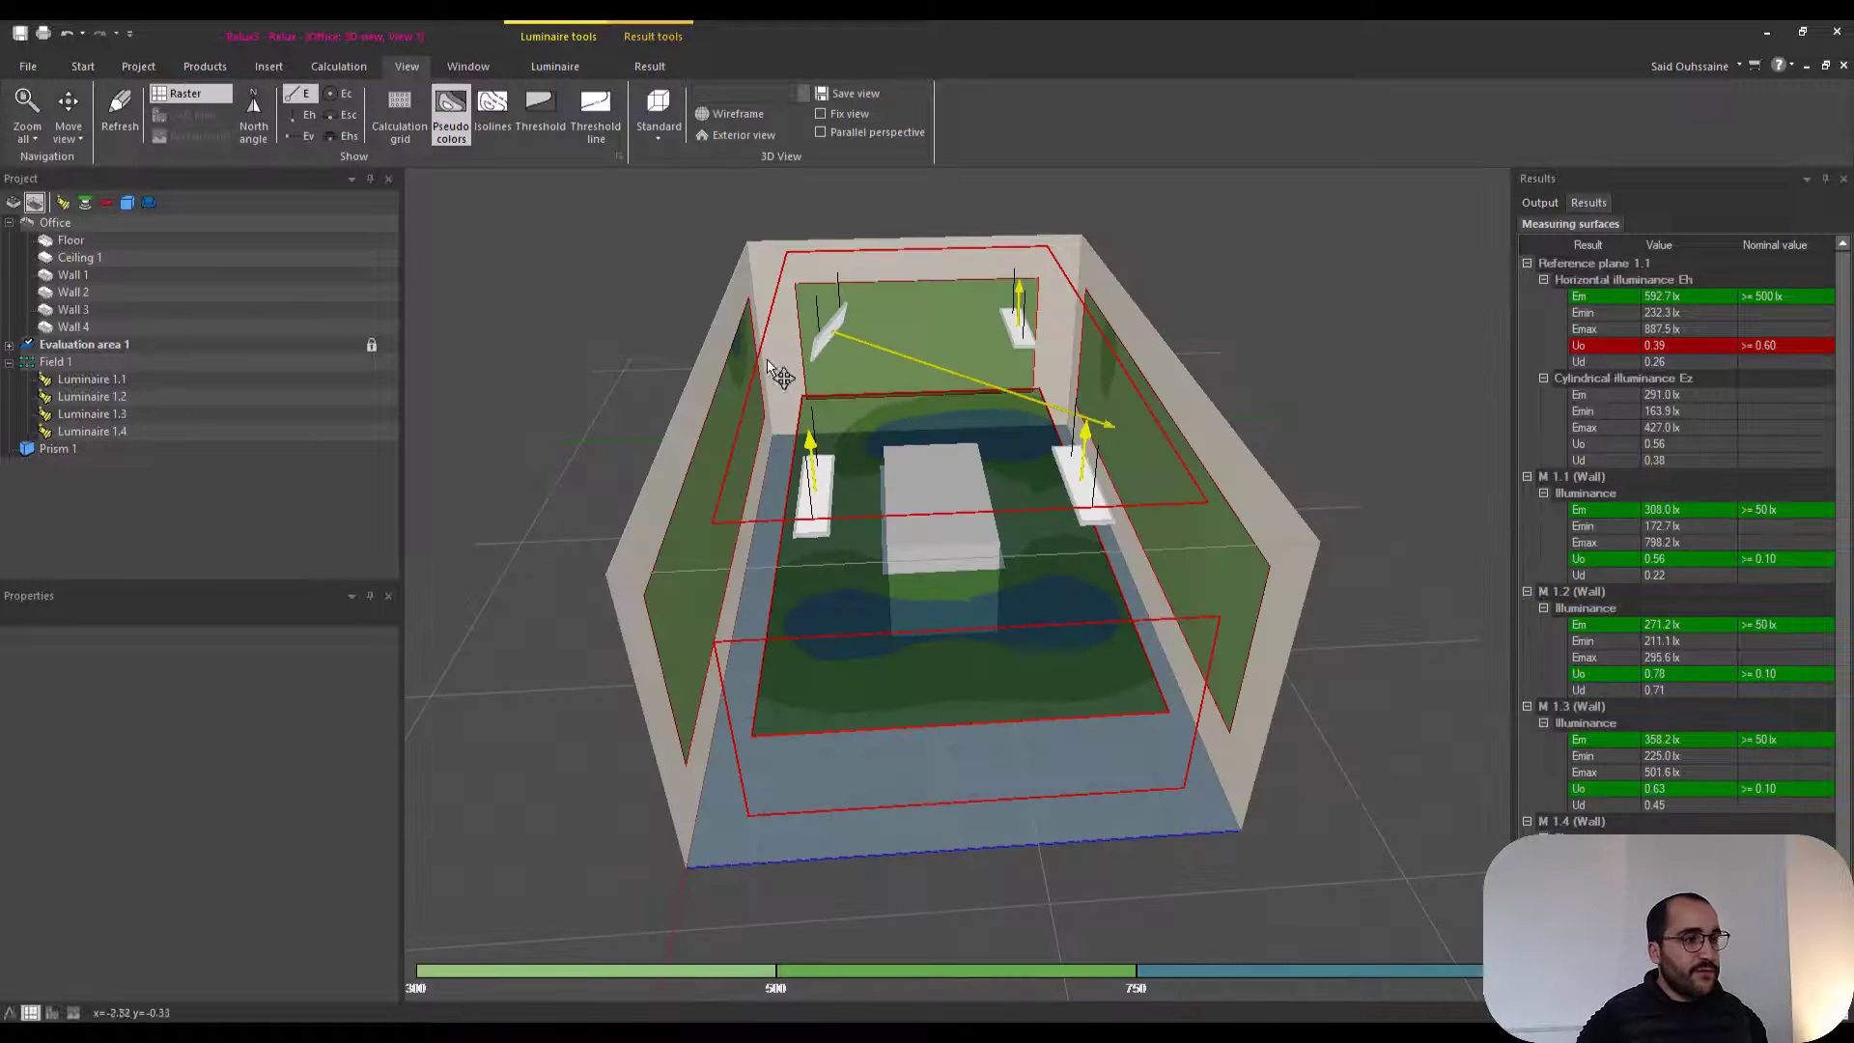
pyautogui.moveTo(933, 428); pyautogui.dragTo(840, 406, button='middle')
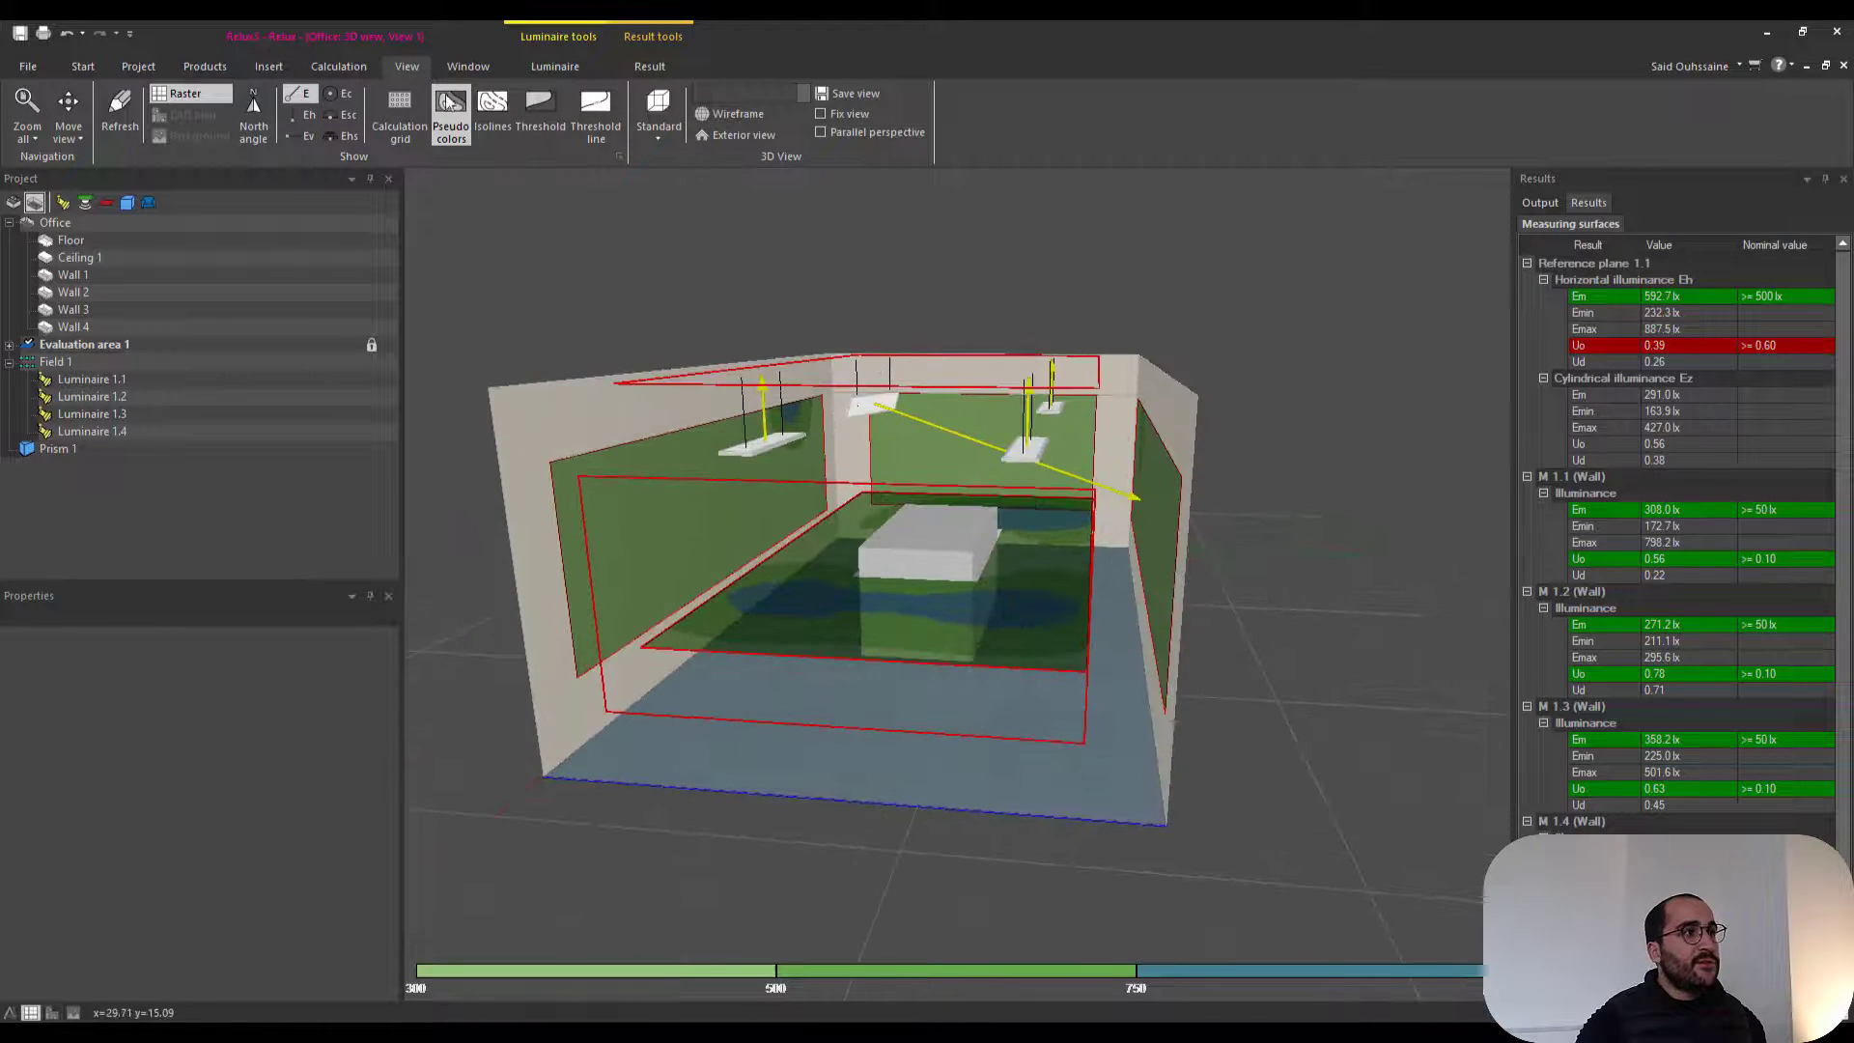
# - Show the illuminance results as isolines and then as a threshold display, viewing the office from several angles
pyautogui.click(493, 108)
pyautogui.moveTo(588, 208); pyautogui.dragTo(869, 596, button='middle')
pyautogui.moveTo(936, 449); pyautogui.dragTo(900, 510, button='middle')
pyautogui.scroll(-3, 911, 492)
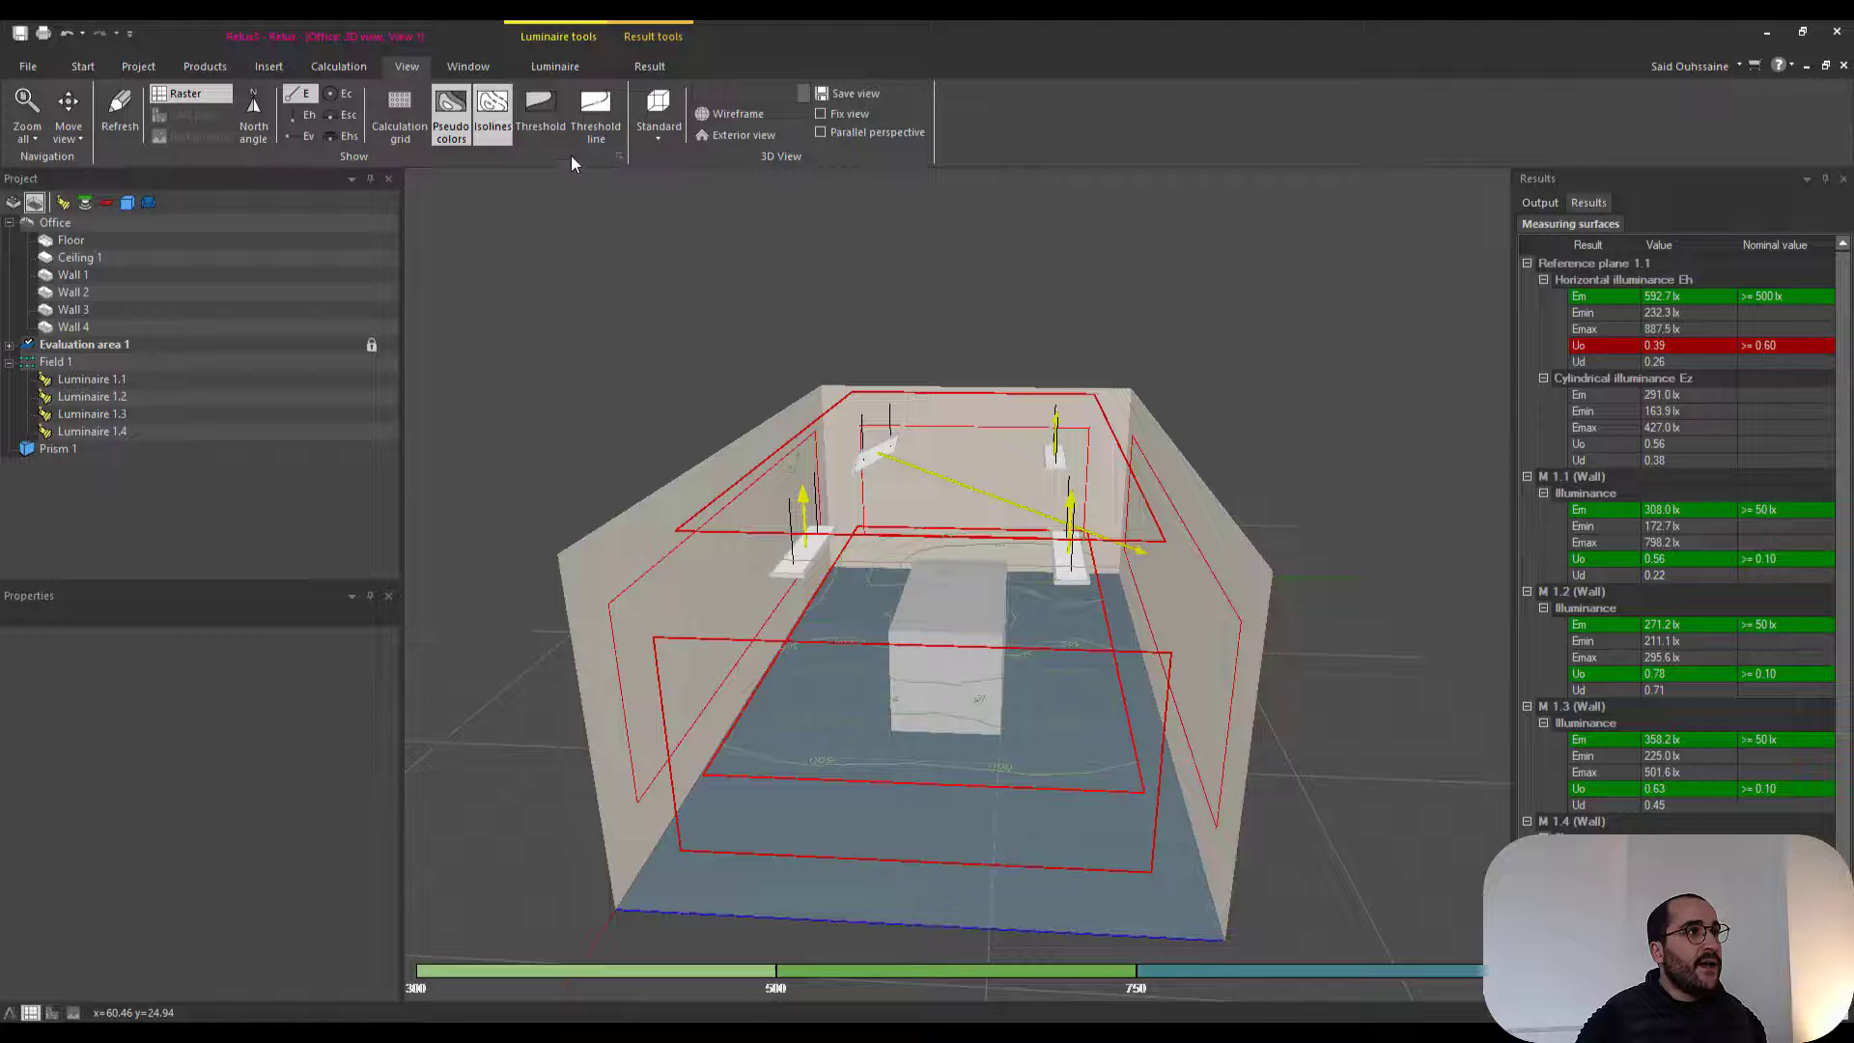
pyautogui.click(538, 111)
pyautogui.moveTo(883, 452); pyautogui.dragTo(869, 454)
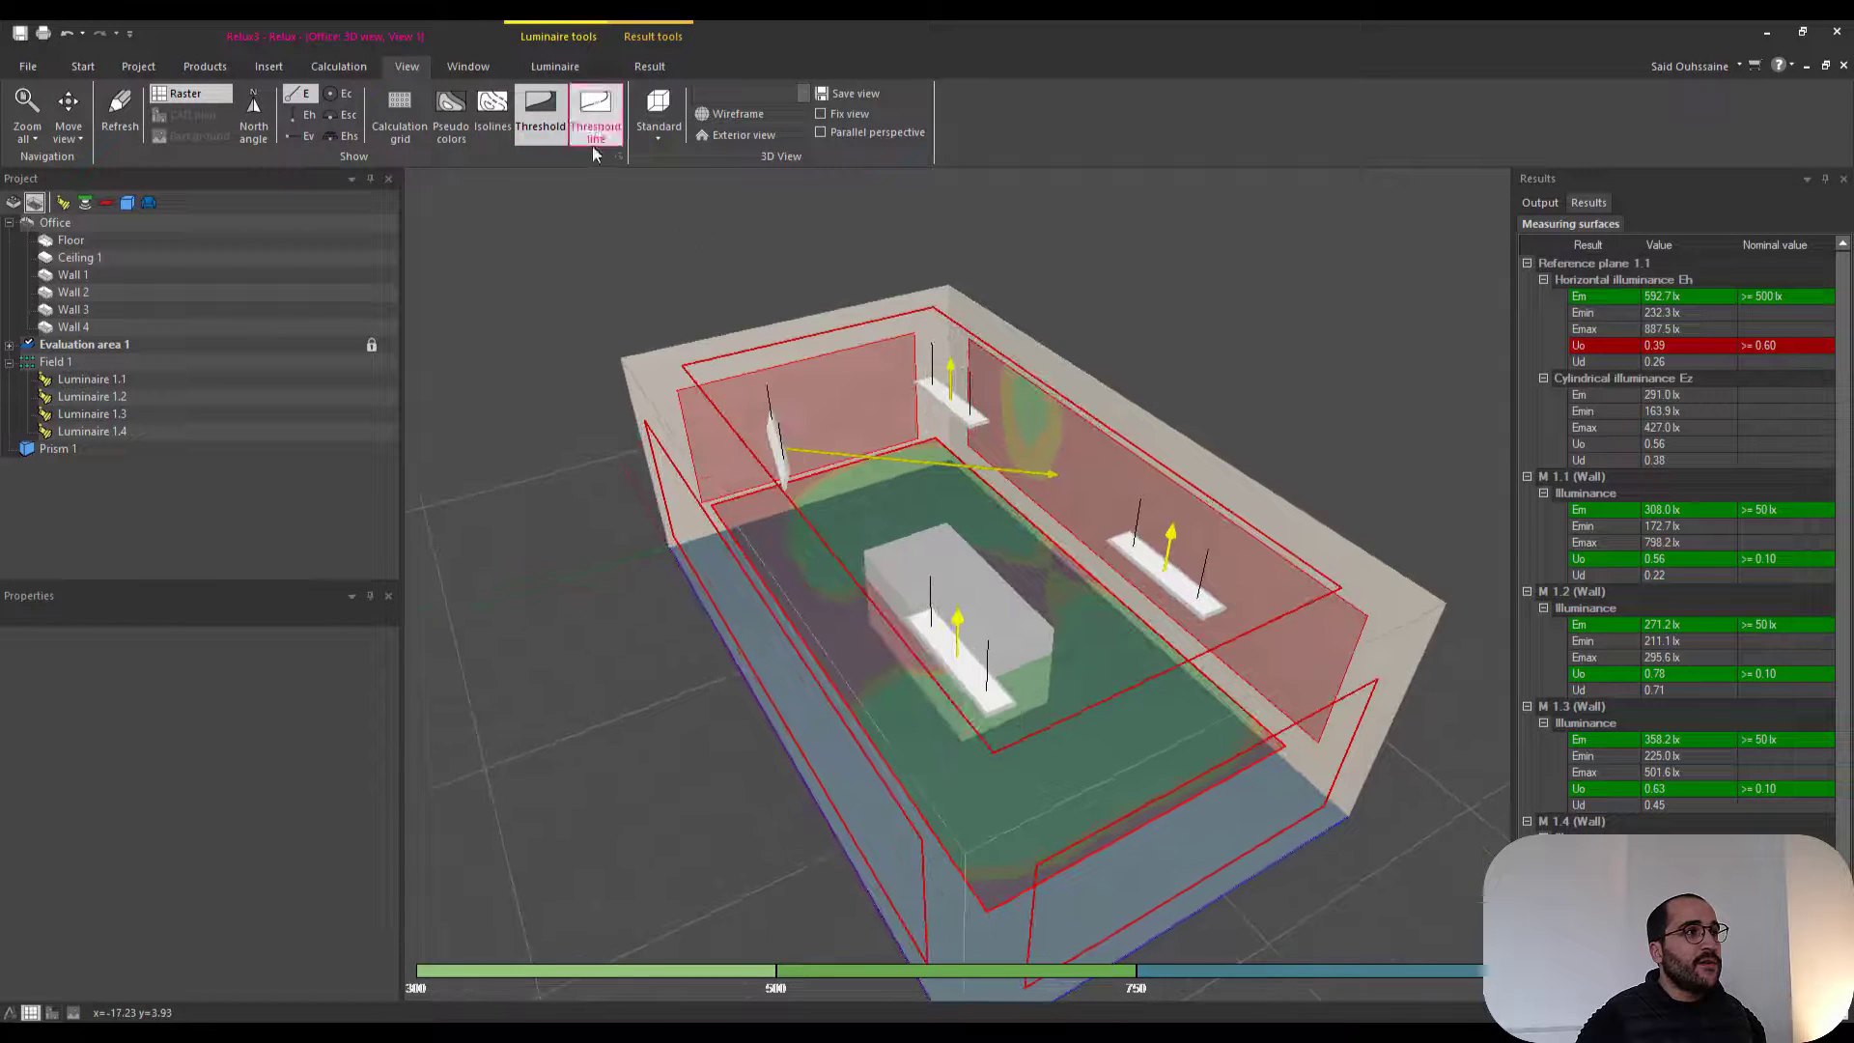
# - Display the results as threshold lines, inspect them around the office, and turn that display off
pyautogui.click(595, 114)
pyautogui.moveTo(752, 425); pyautogui.dragTo(722, 352)
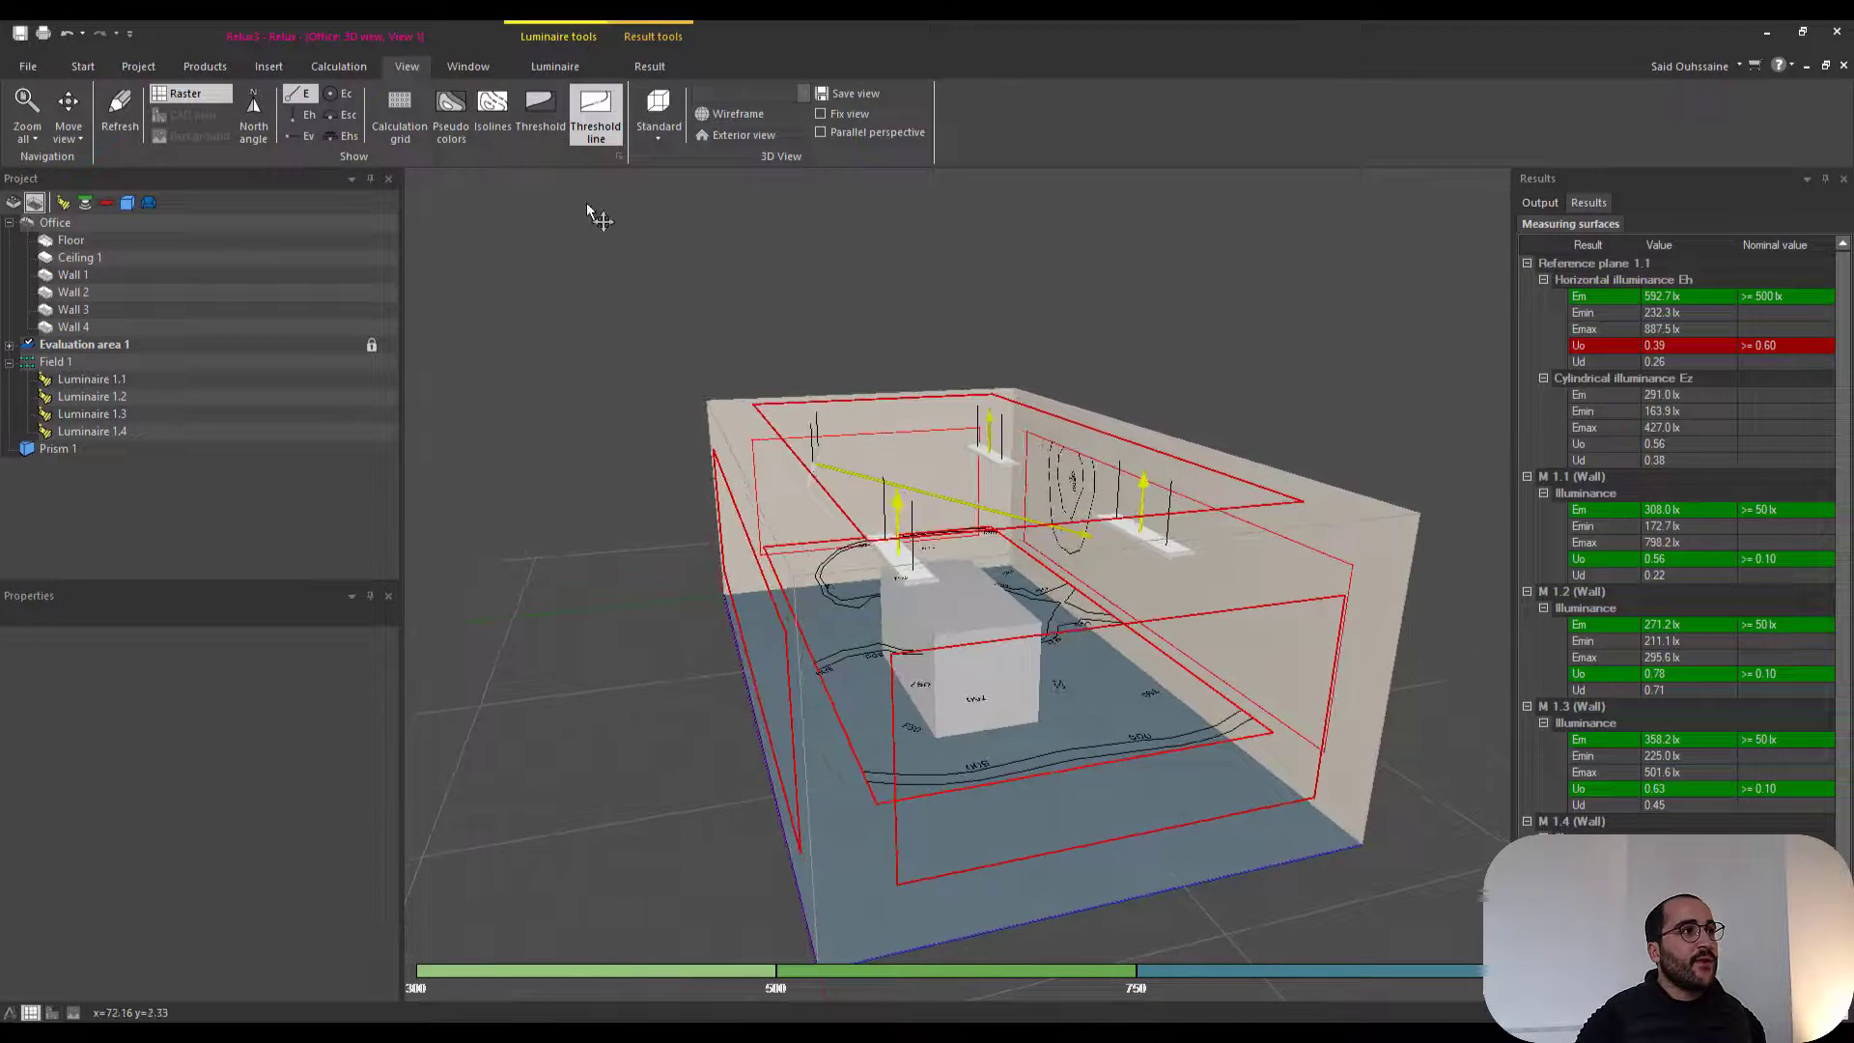
pyautogui.click(596, 114)
pyautogui.moveTo(1110, 411); pyautogui.dragTo(1004, 388)
pyautogui.moveTo(866, 312); pyautogui.dragTo(858, 328, button='middle')
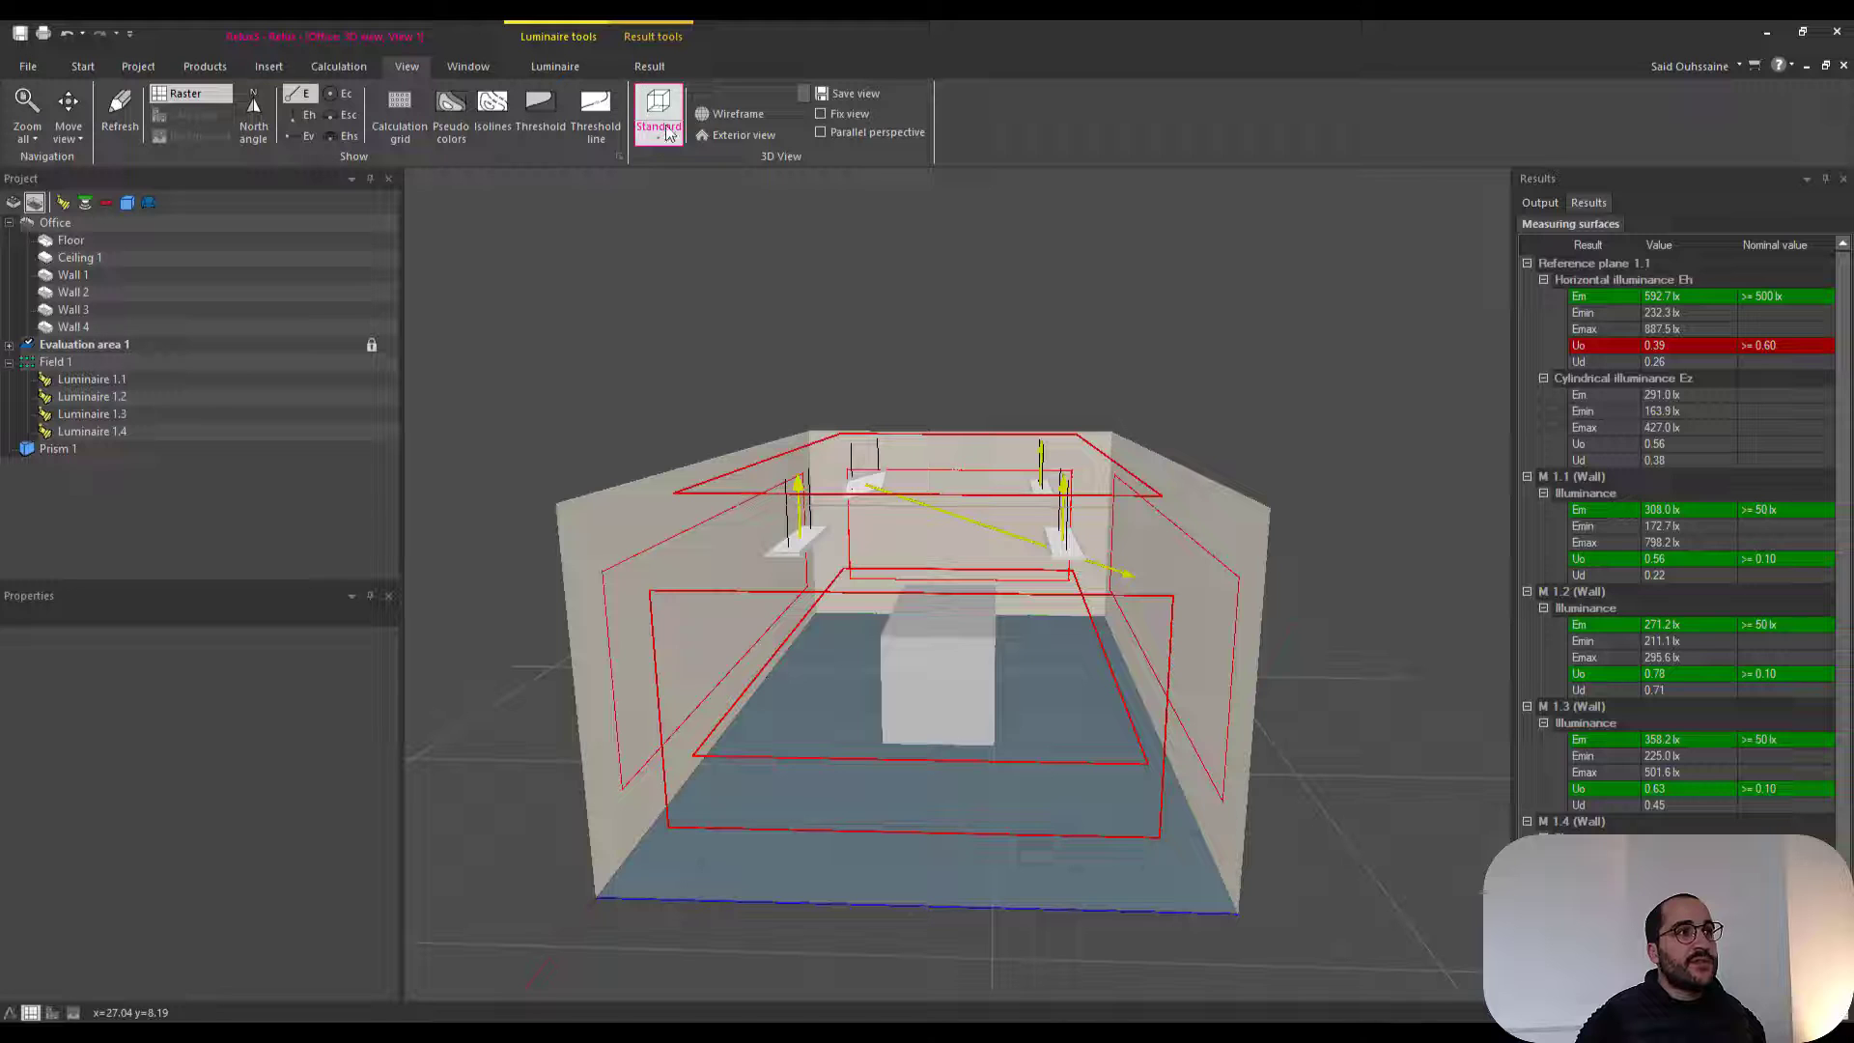
# - View the office from the standard Right and Top views, then orbit back to an angled view
pyautogui.click(665, 141)
pyautogui.click(677, 161)
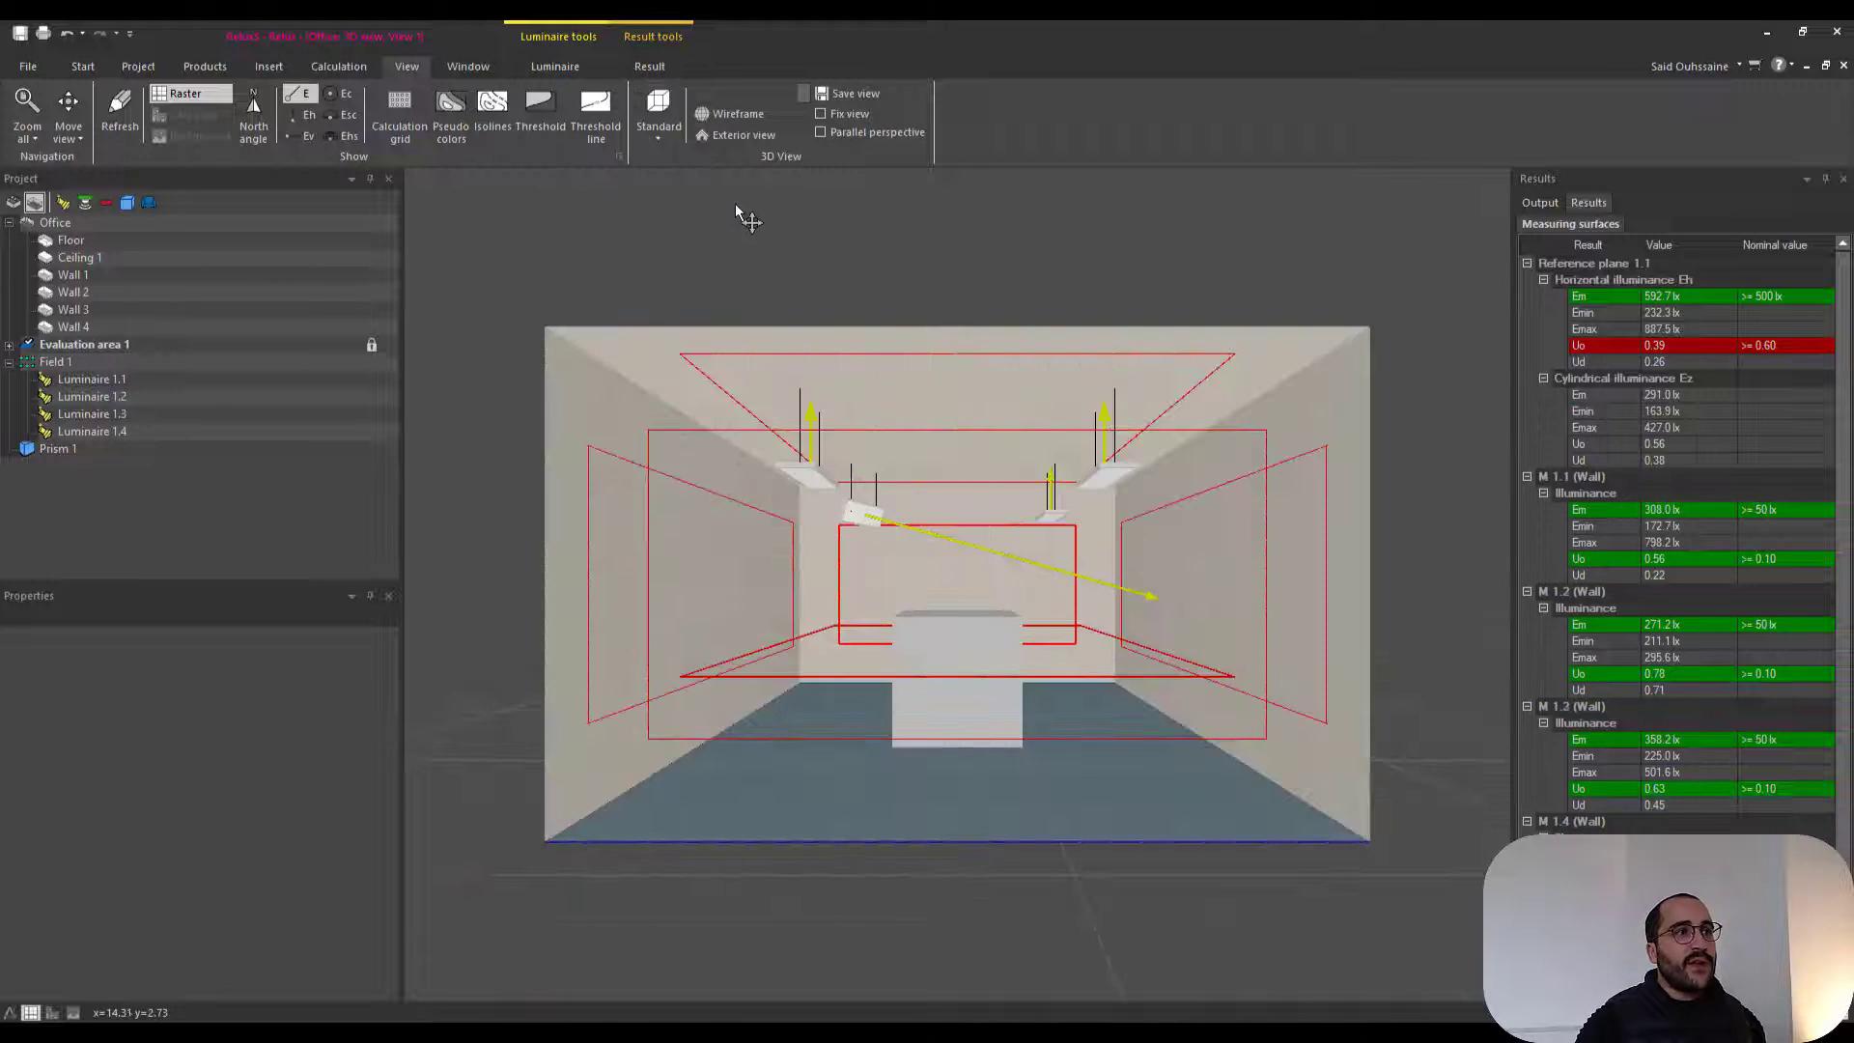
pyautogui.click(660, 141)
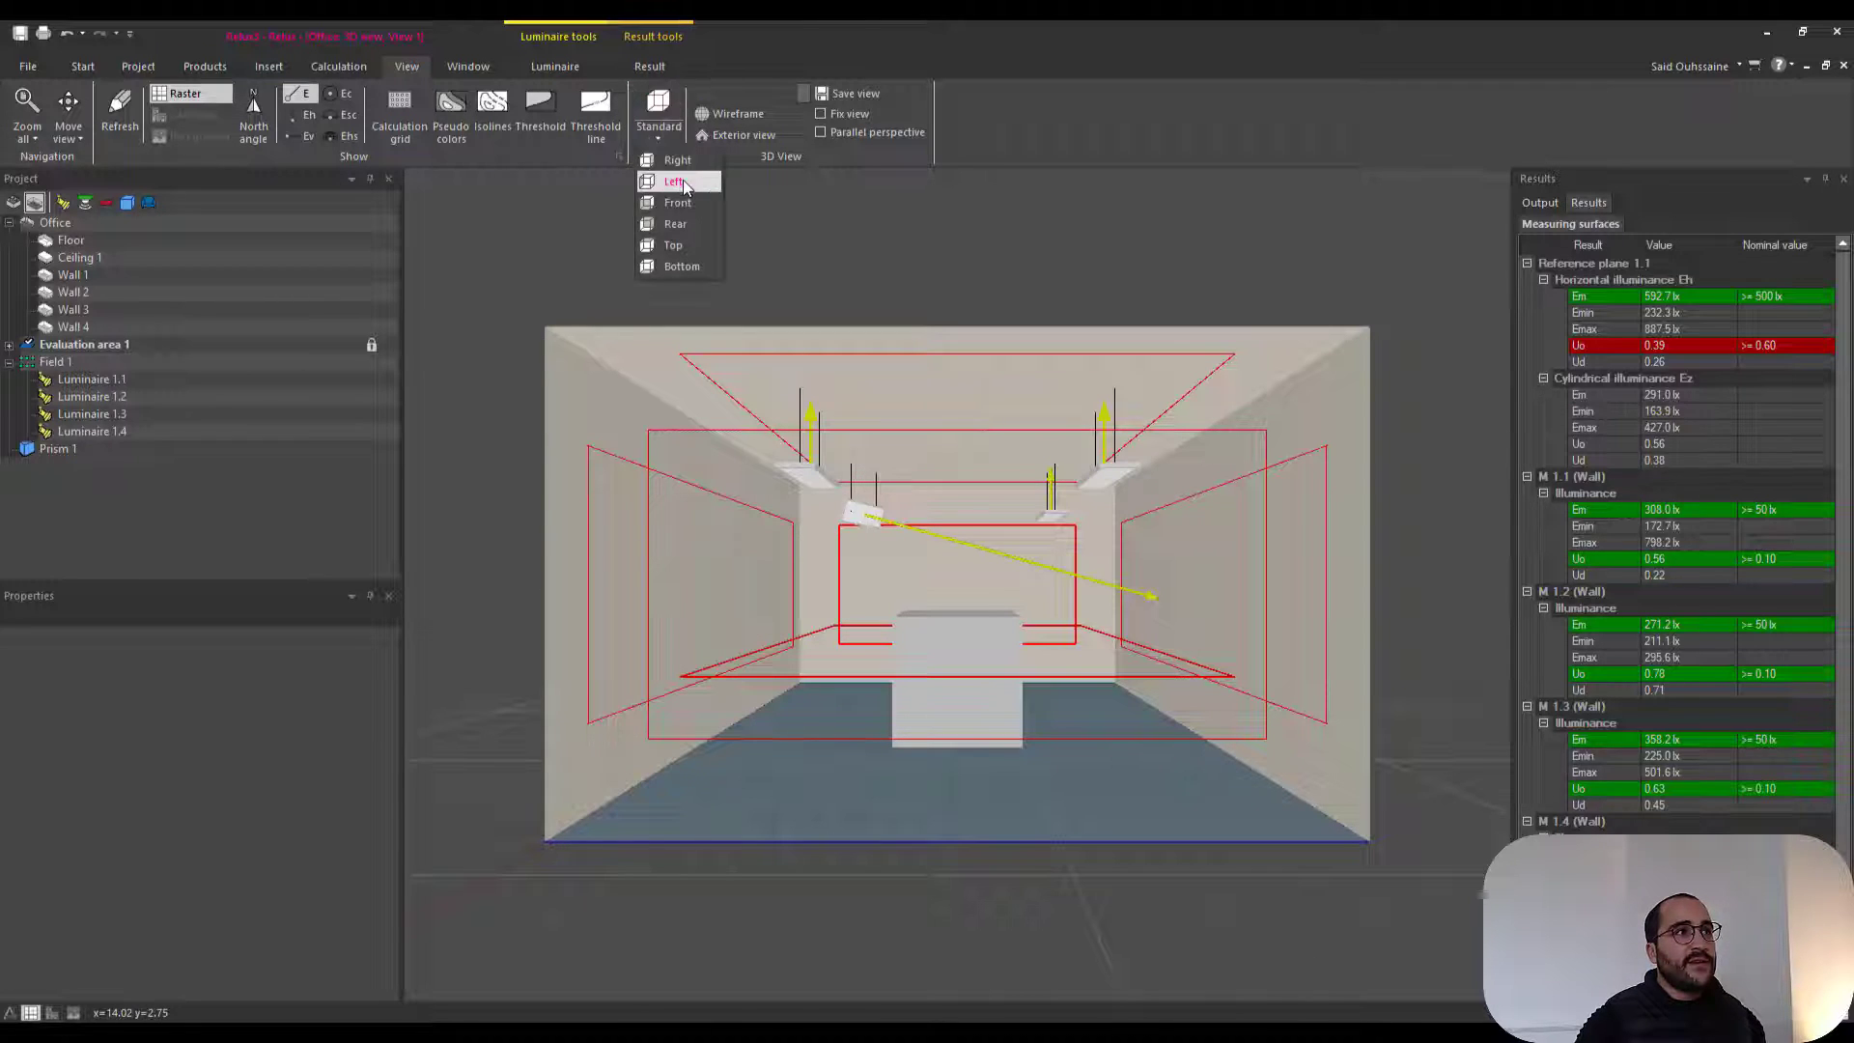
pyautogui.click(697, 245)
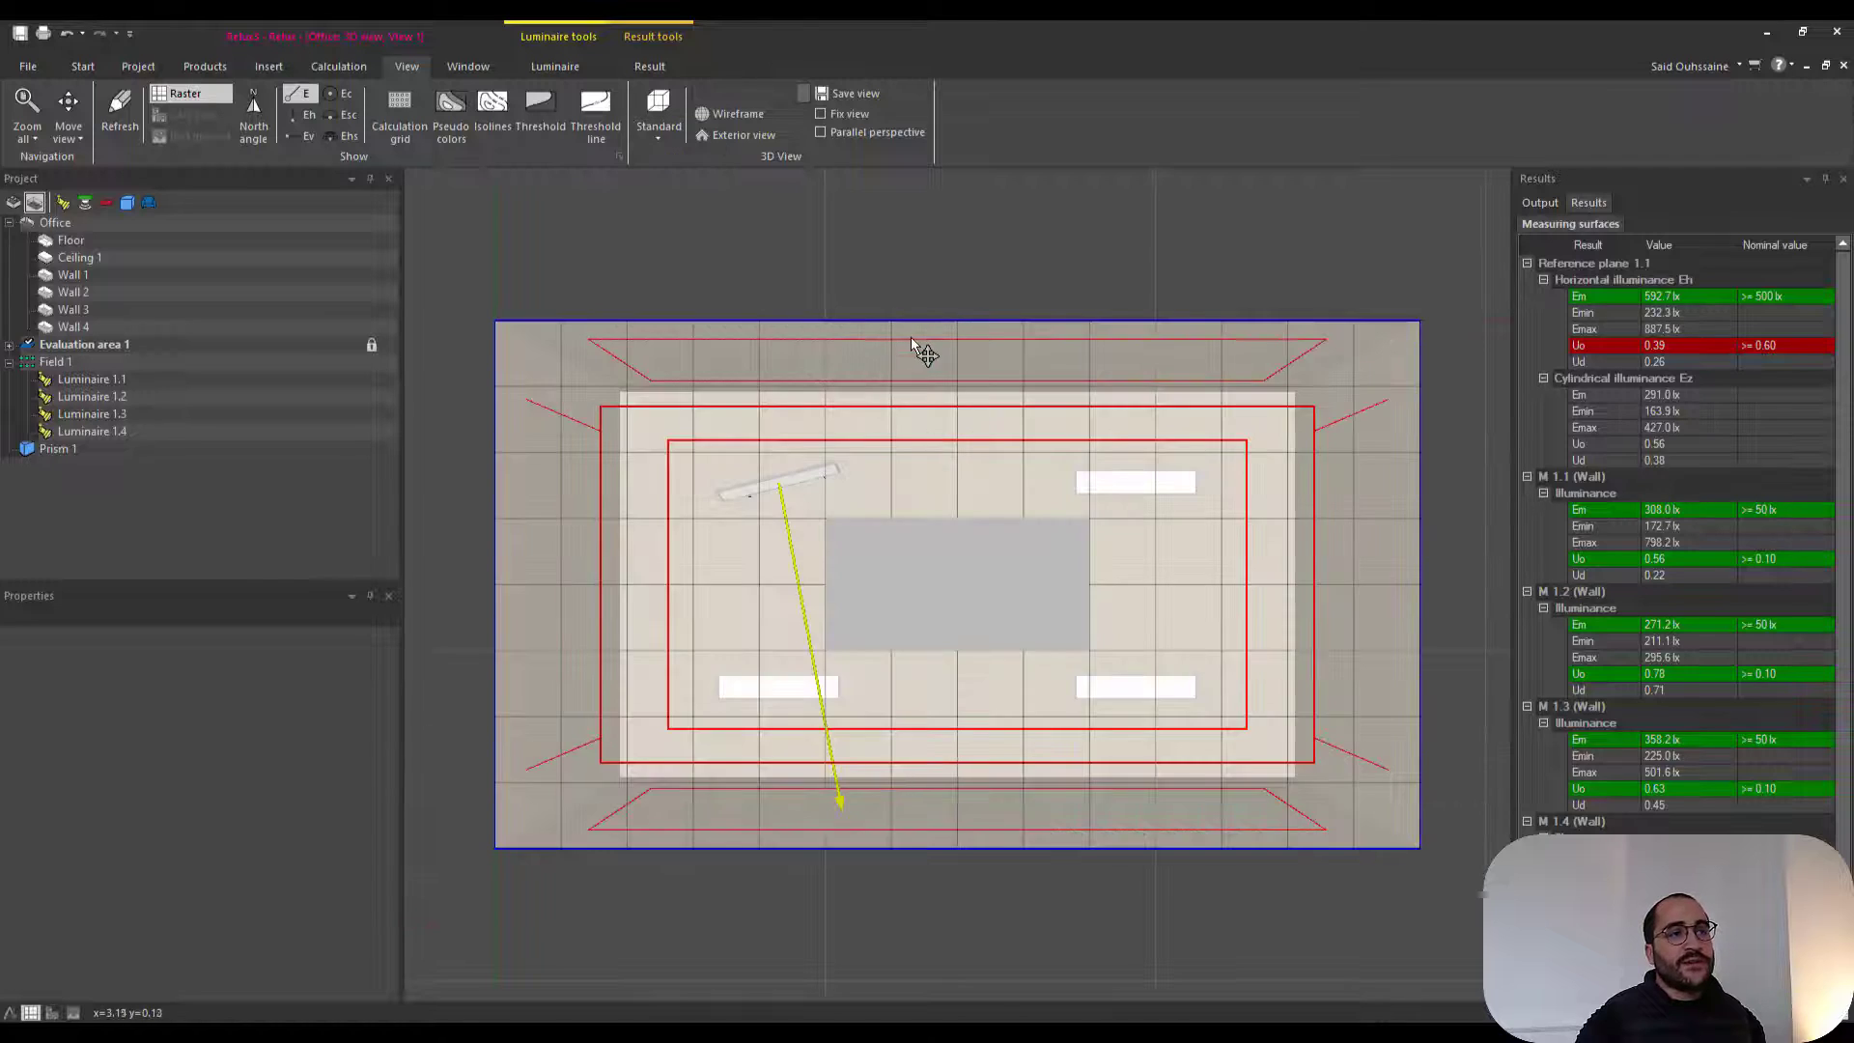
pyautogui.moveTo(911, 336); pyautogui.dragTo(956, 585, button='middle')
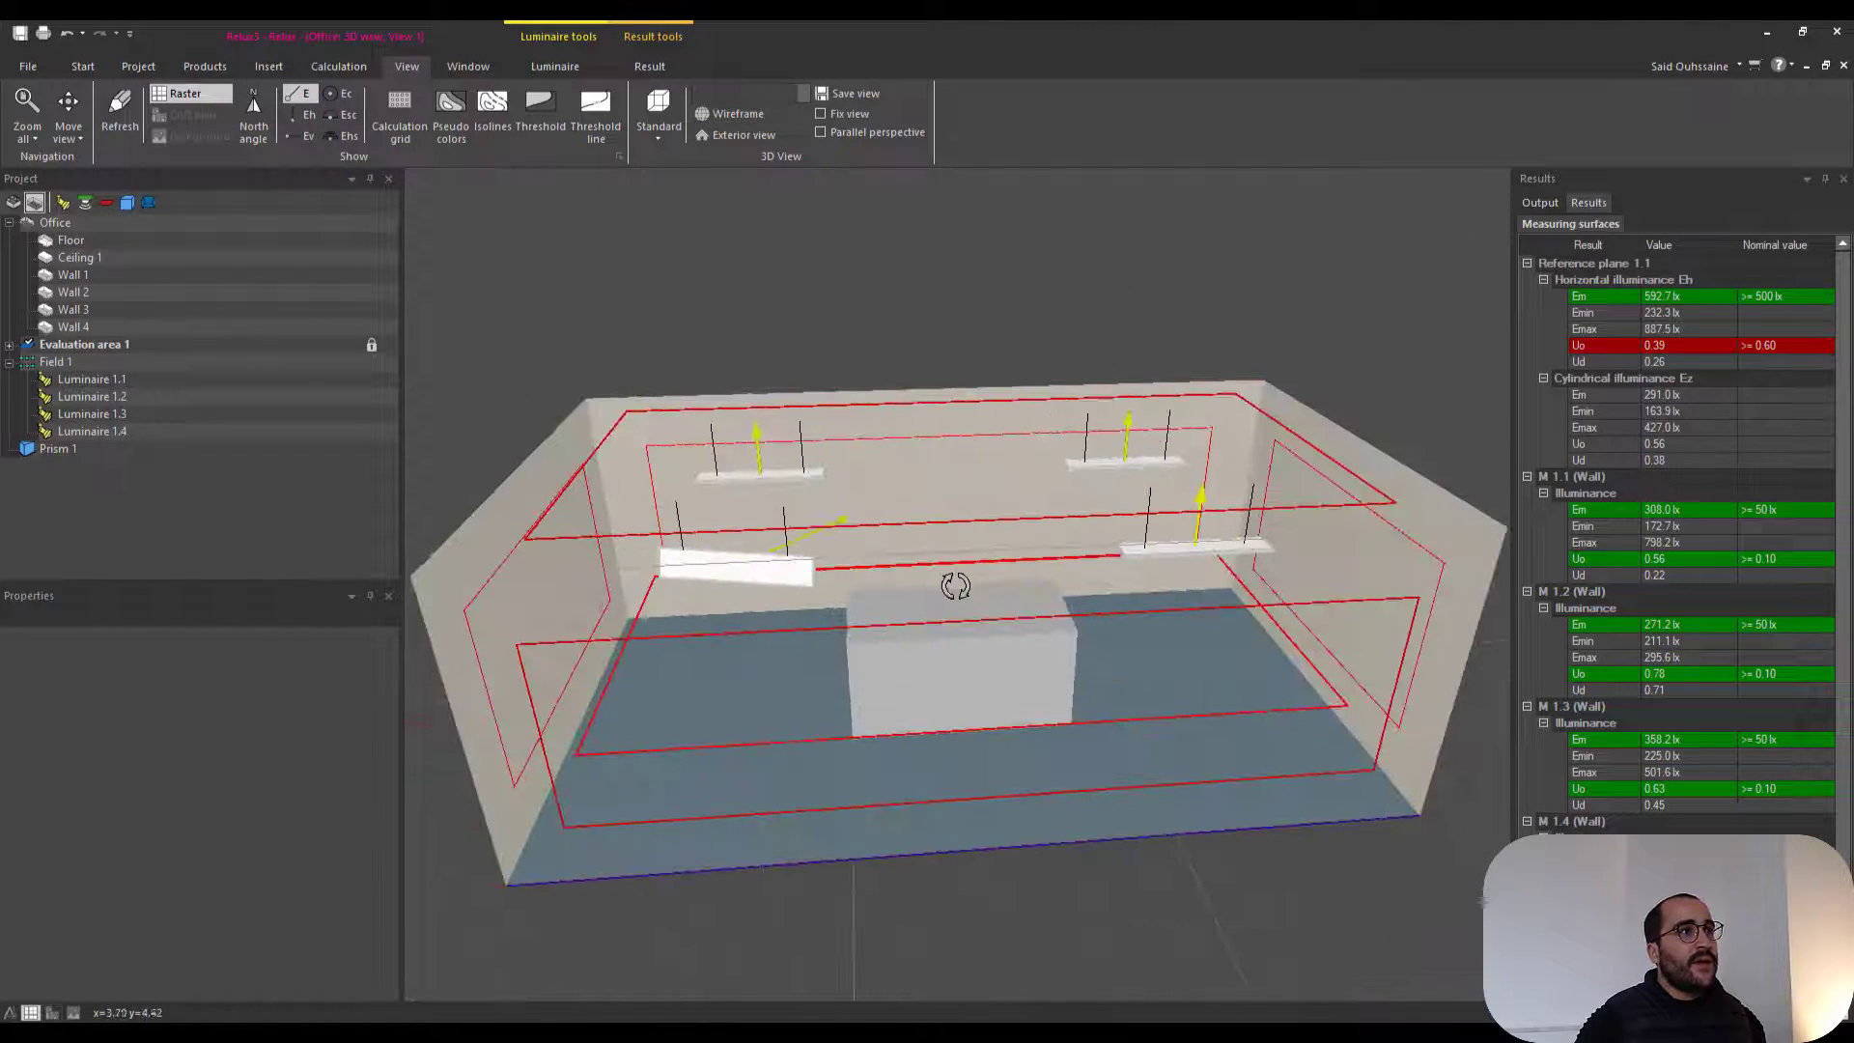
# - Display the office as a wireframe and examine it from several angles
pyautogui.click(736, 114)
pyautogui.scroll(-3, 867, 388)
pyautogui.moveTo(739, 406); pyautogui.dragTo(616, 288, button='middle')
pyautogui.moveTo(1133, 452); pyautogui.dragTo(737, 178, button='middle')
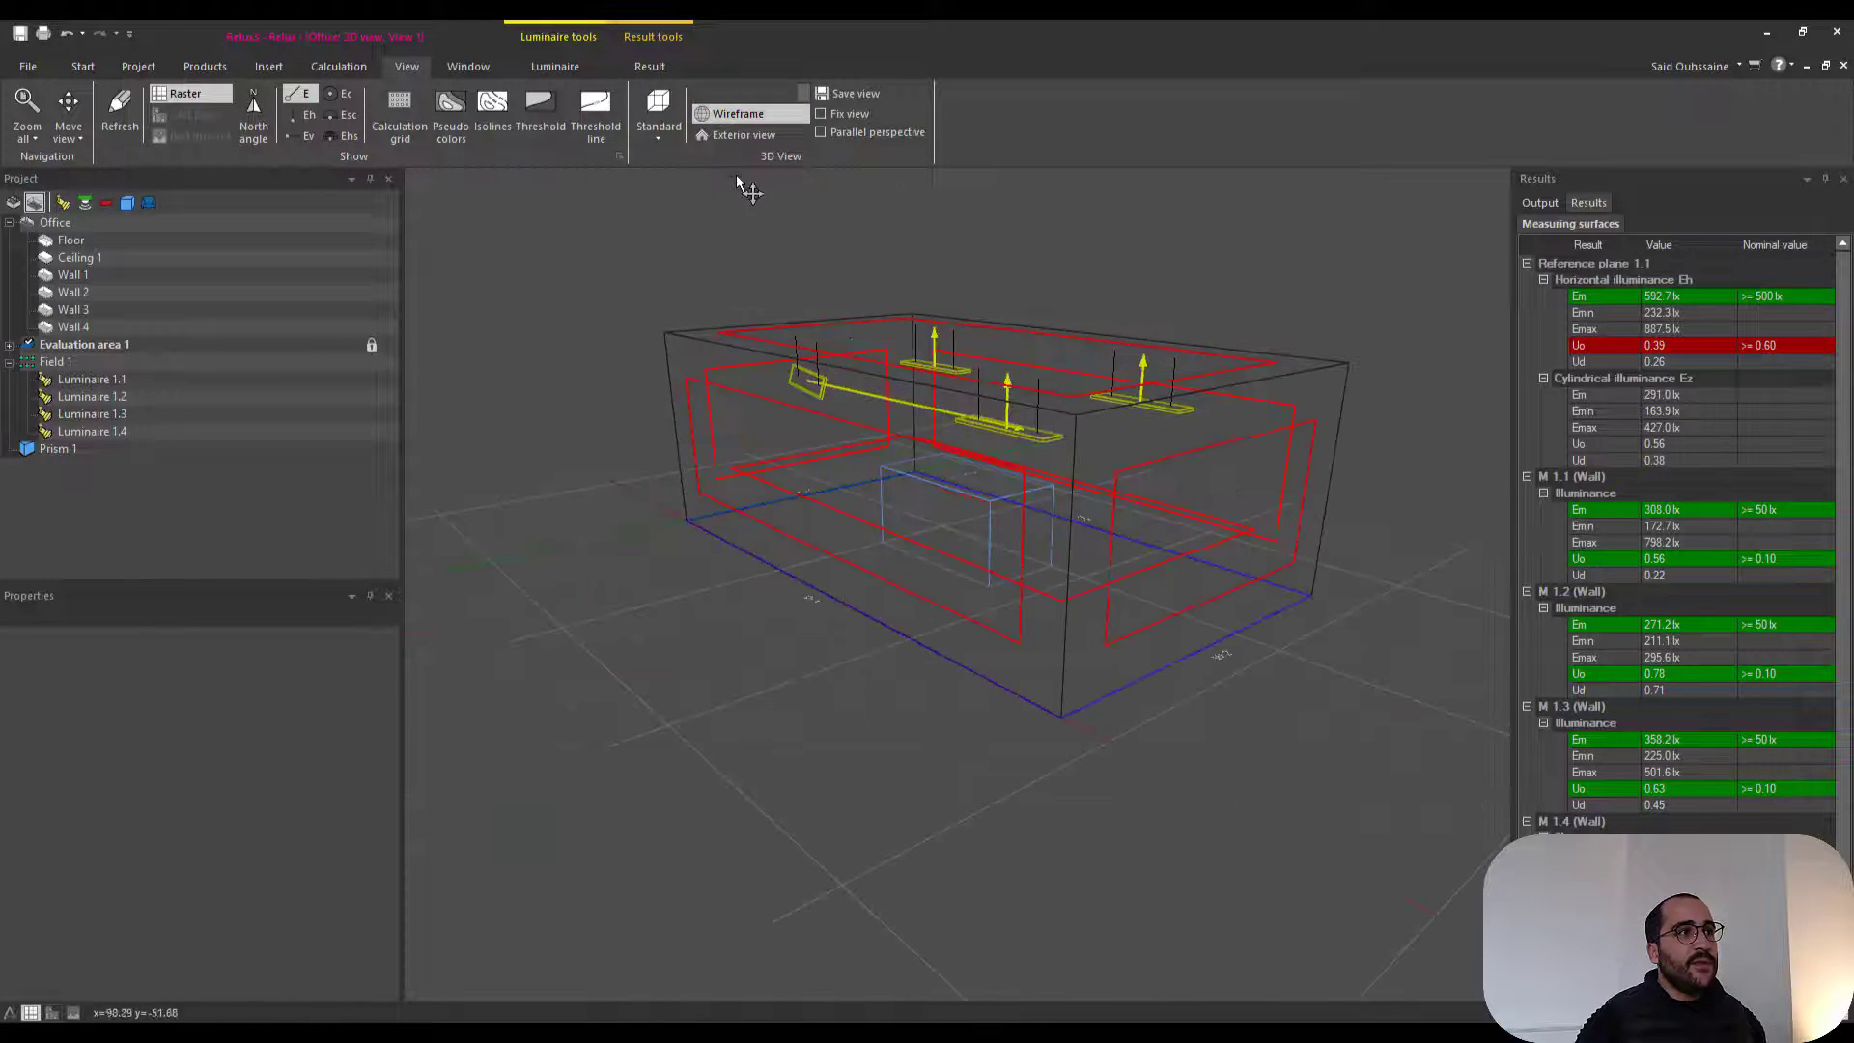
# - Show the building's exterior view, turn off the wireframe, and go back to the interior view
pyautogui.click(744, 135)
pyautogui.moveTo(880, 425); pyautogui.dragTo(1002, 449, button='middle')
pyautogui.click(739, 114)
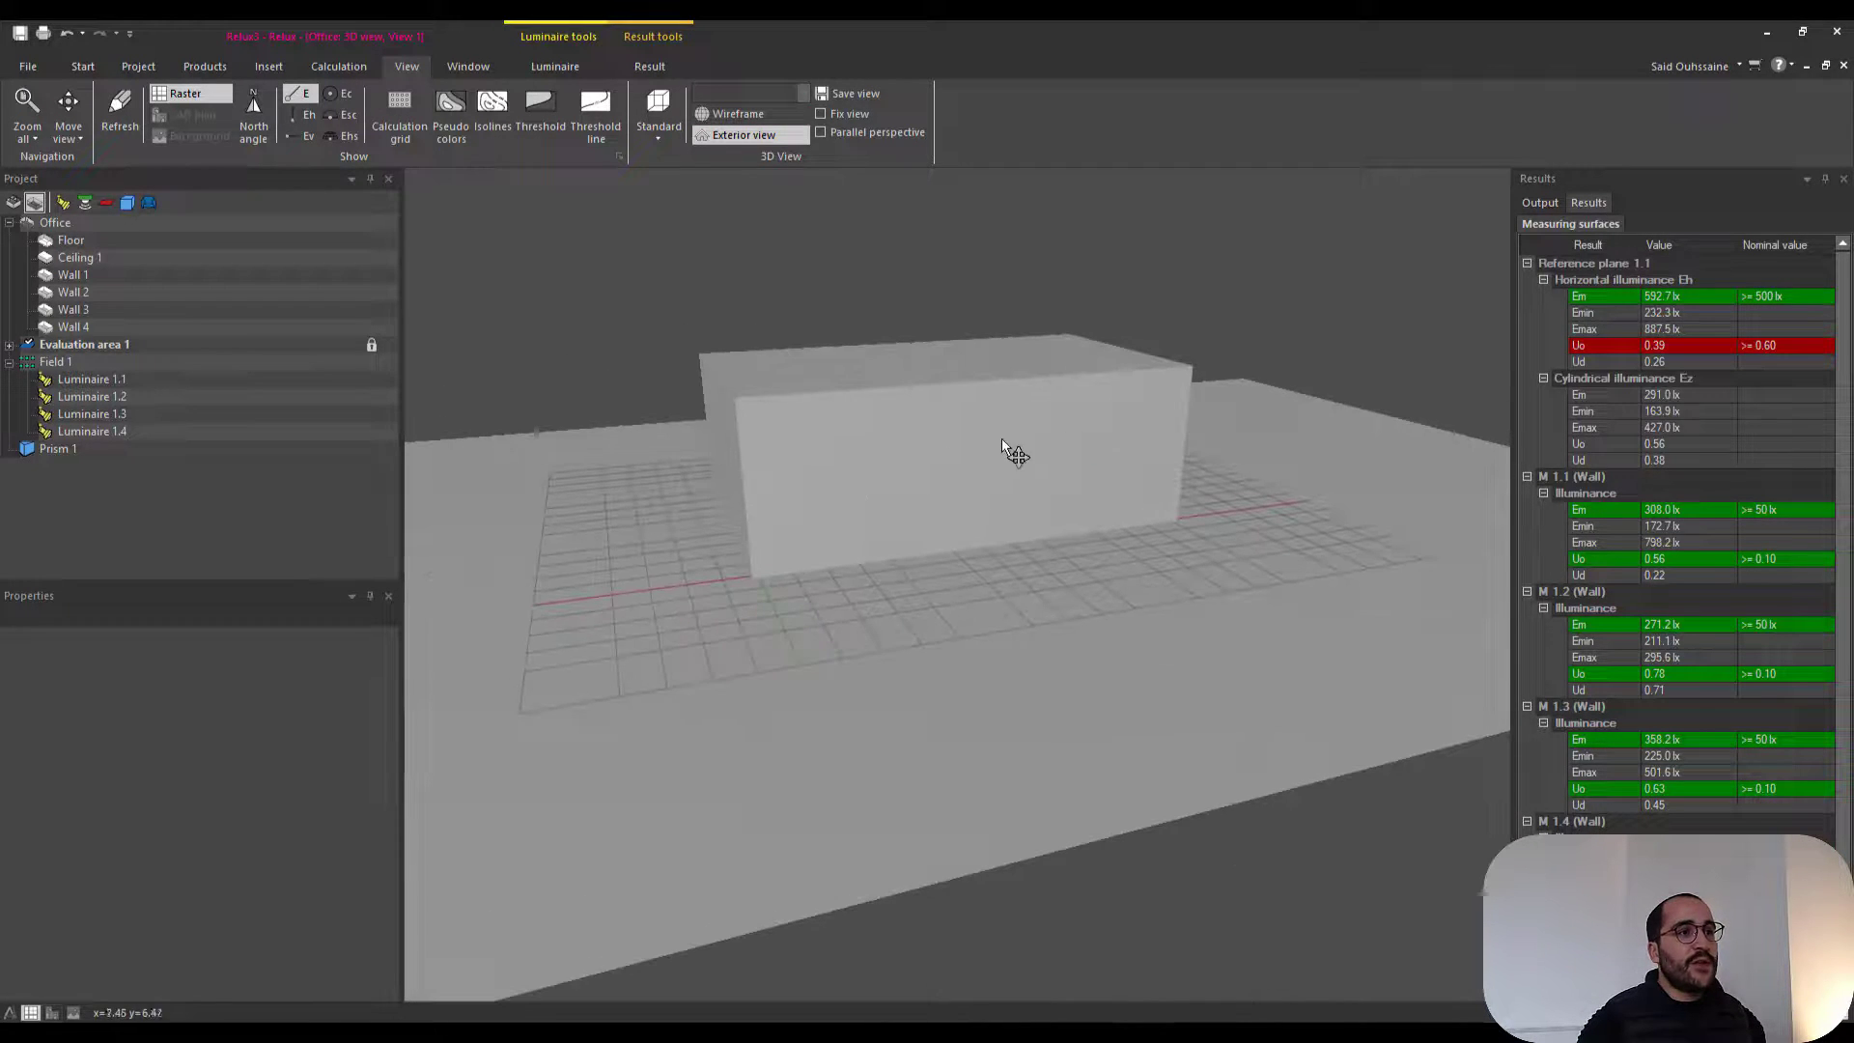
pyautogui.moveTo(758, 400); pyautogui.dragTo(800, 285, button='middle')
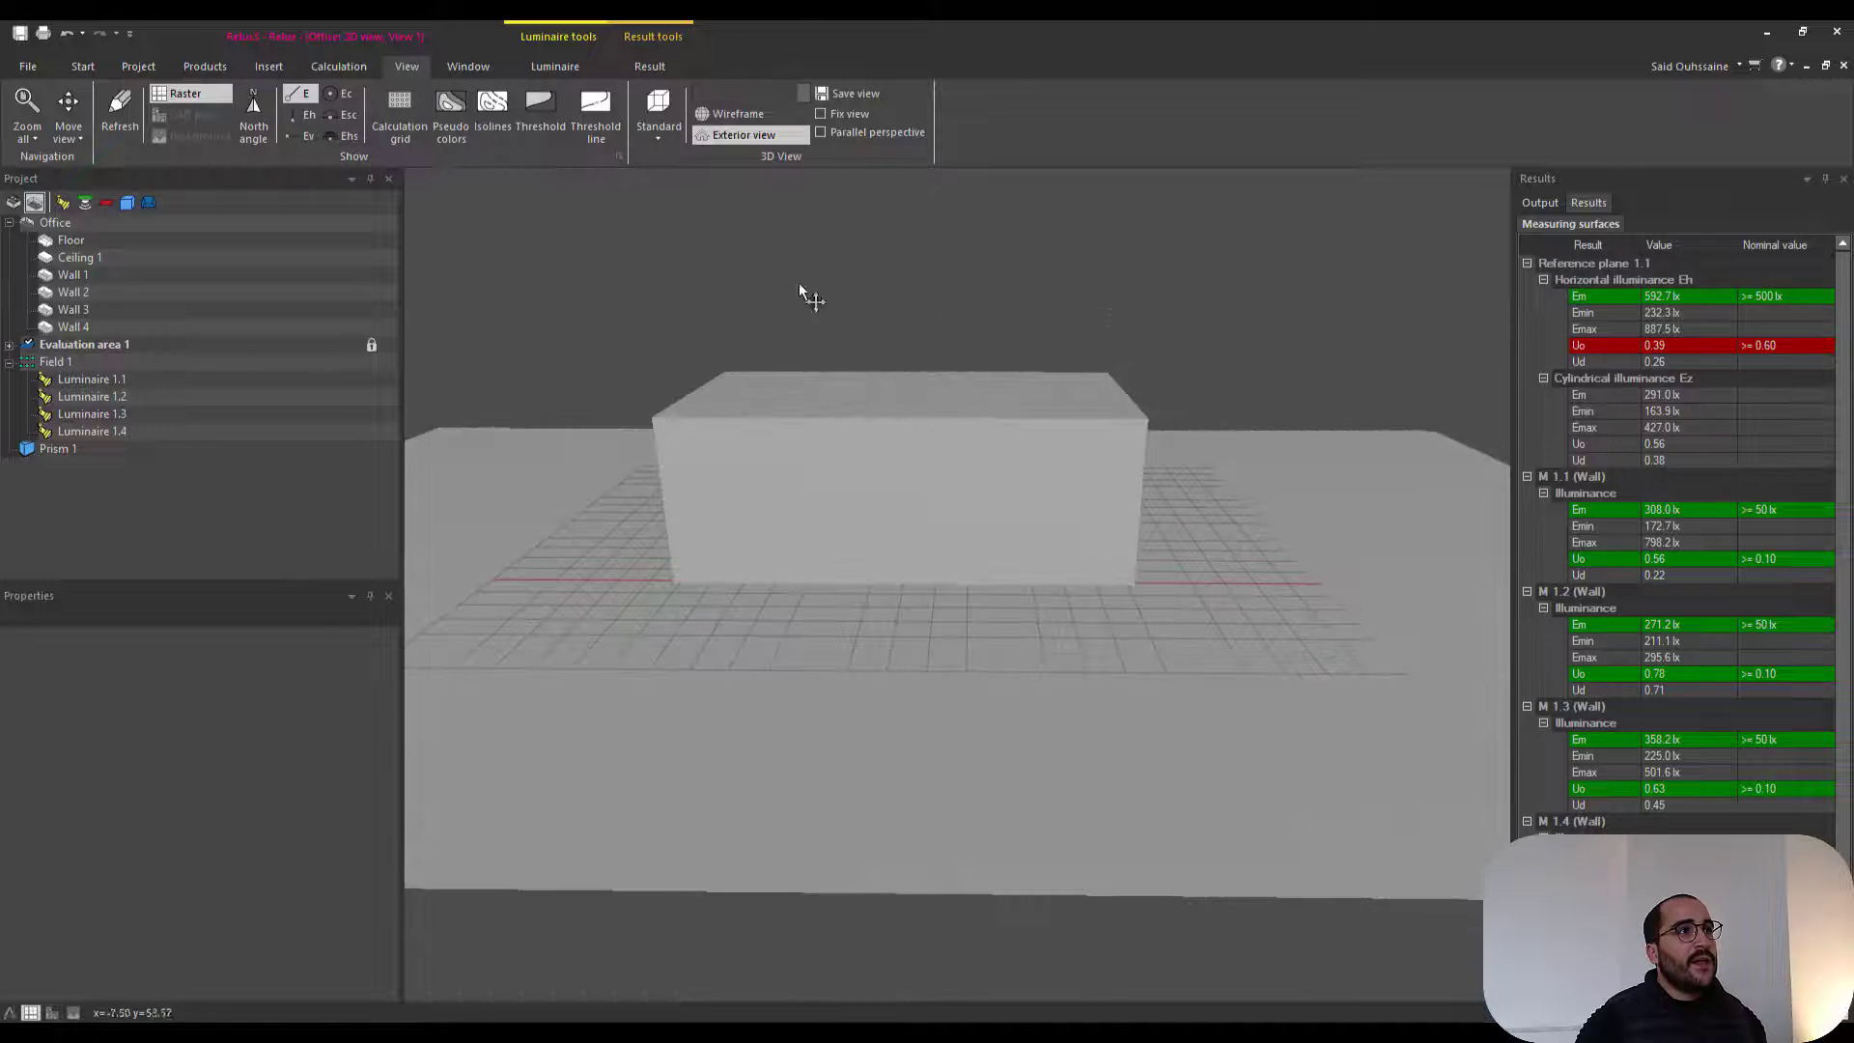
pyautogui.click(750, 135)
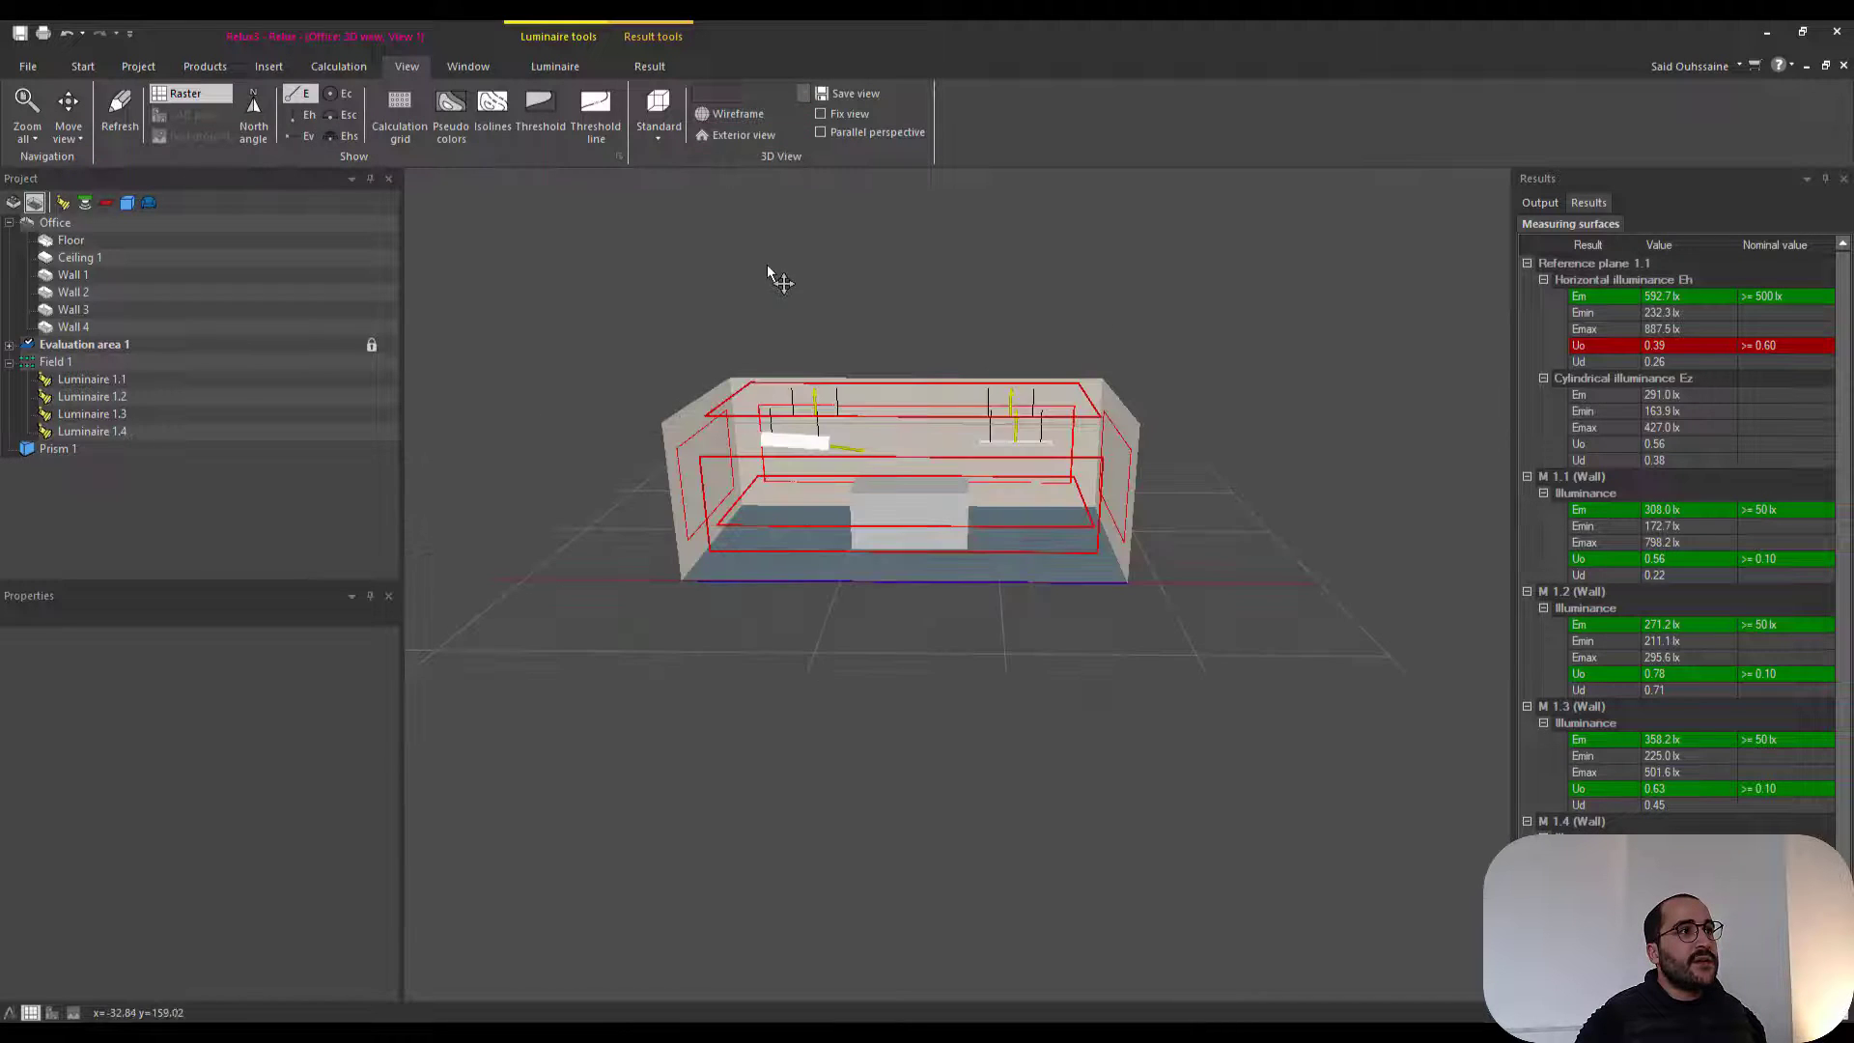
# - Save three 3D views of the office, each from a different angle
pyautogui.click(878, 94)
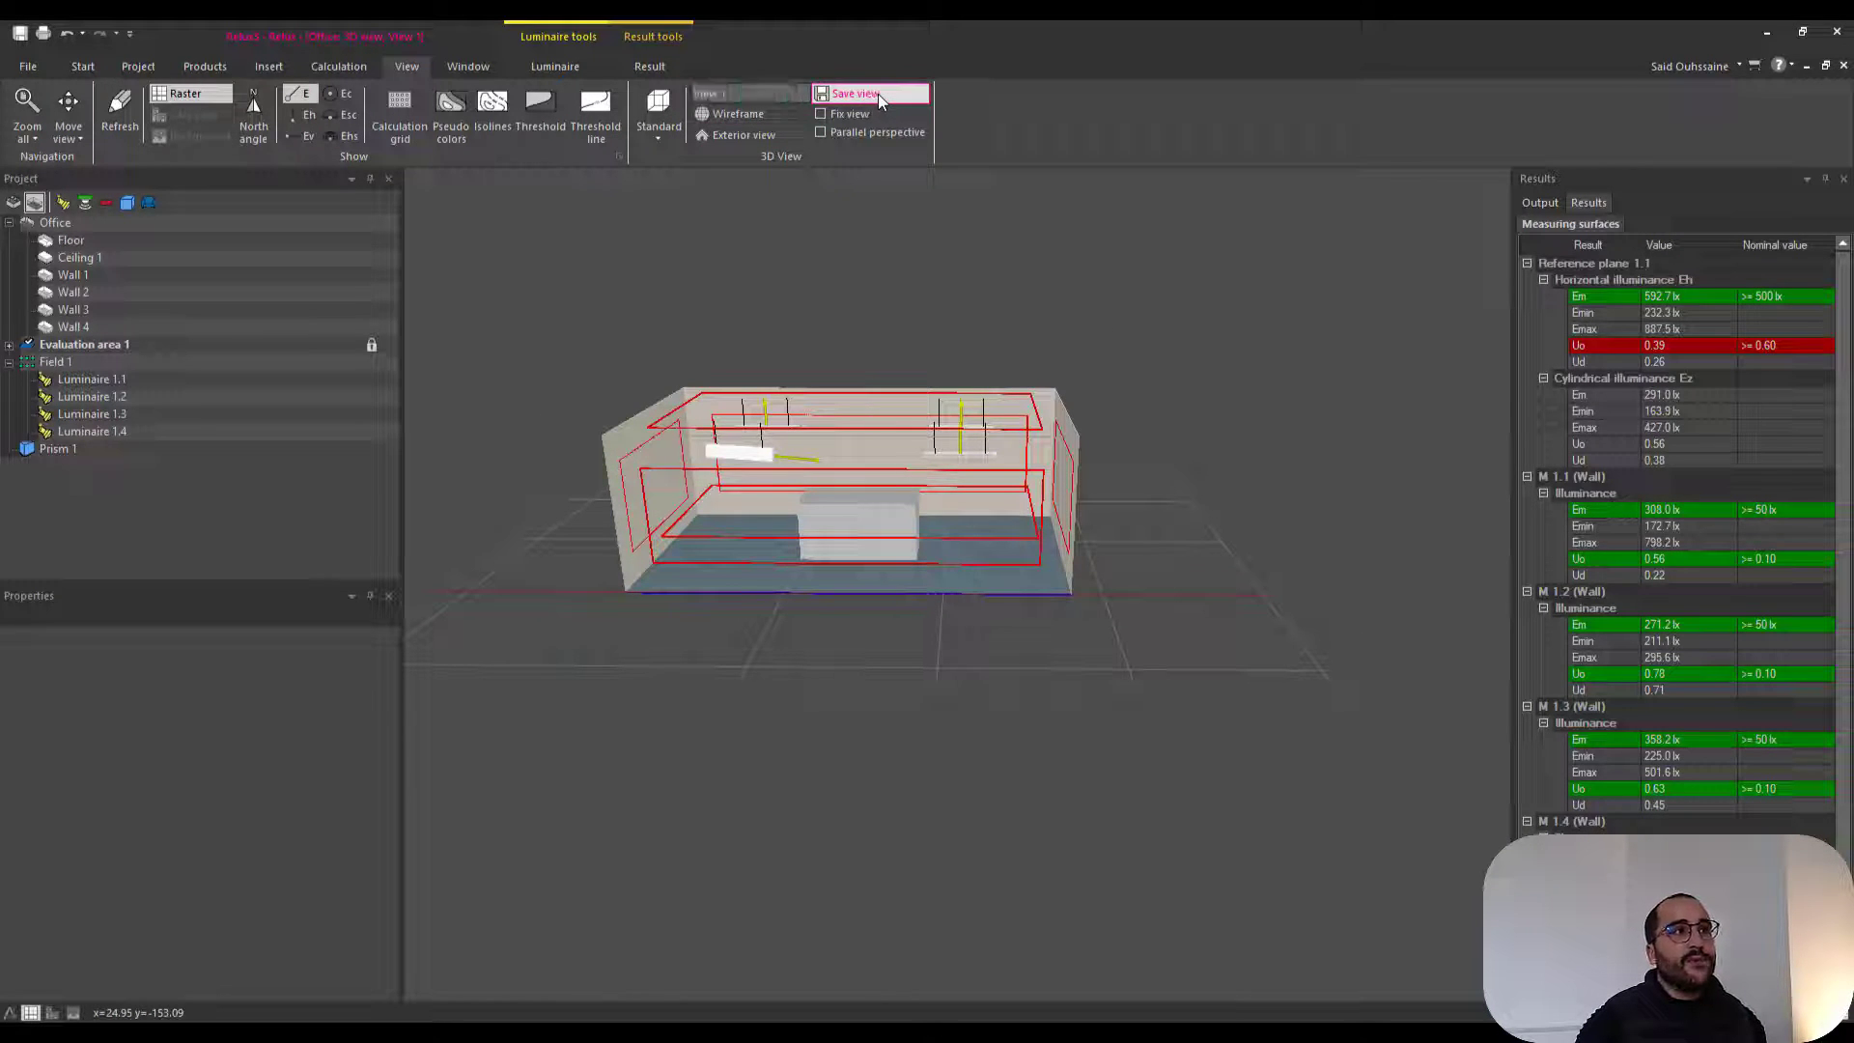
pyautogui.scroll(5, 900, 402)
pyautogui.moveTo(990, 327); pyautogui.dragTo(1004, 312, button='middle')
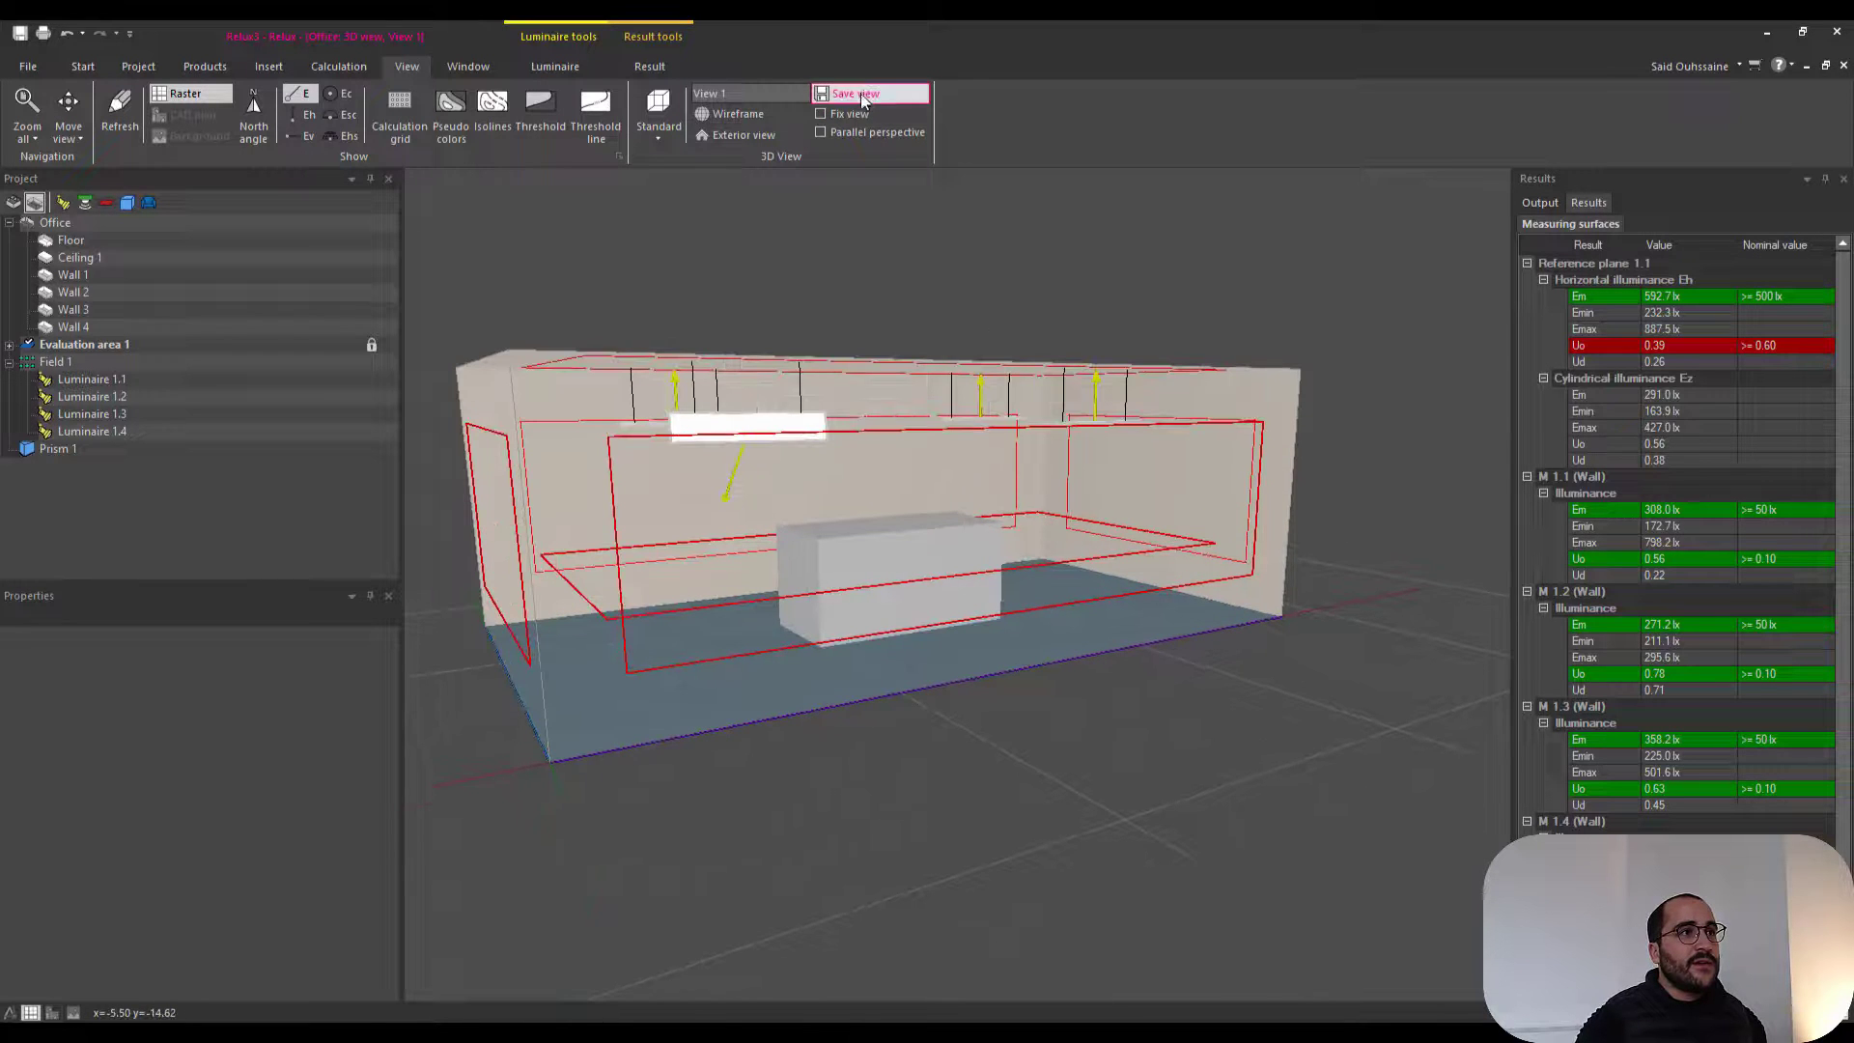
pyautogui.click(862, 98)
pyautogui.moveTo(702, 378); pyautogui.dragTo(922, 394)
pyautogui.scroll(5, 923, 396)
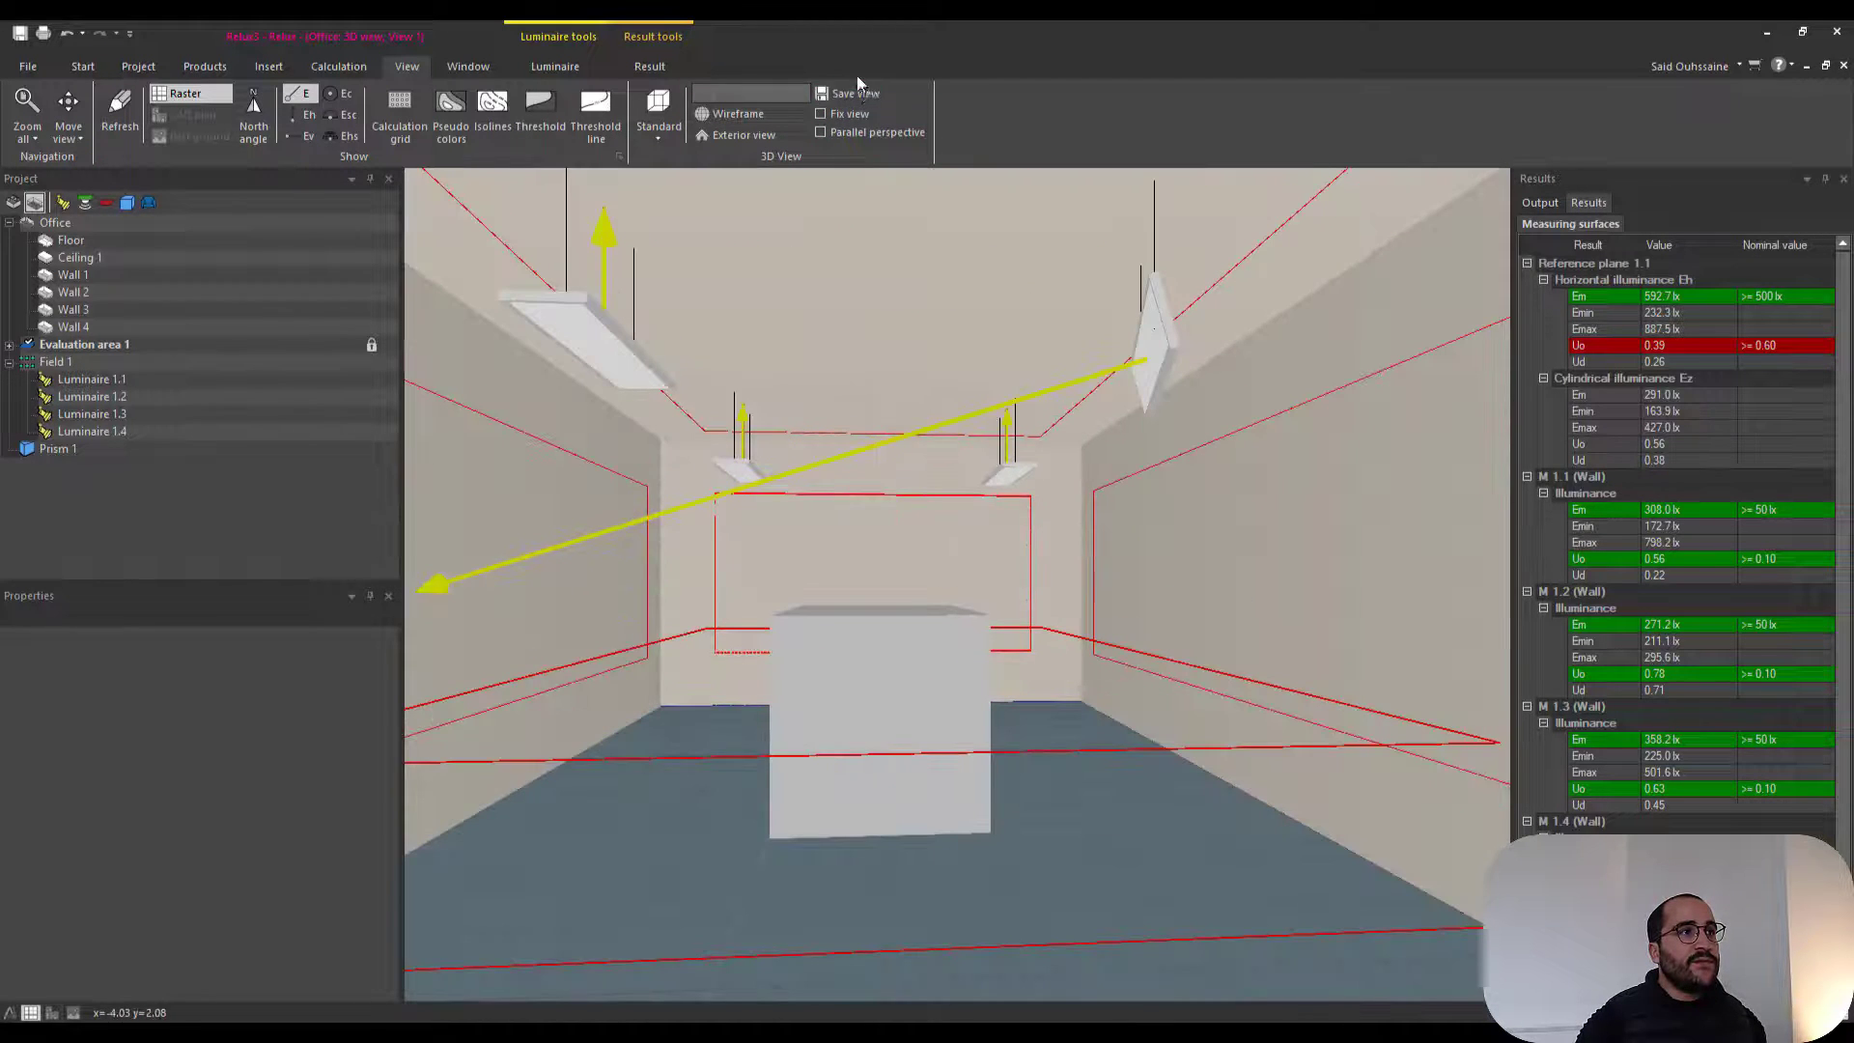
pyautogui.scroll(-5, 1077, 333)
pyautogui.moveTo(1080, 338); pyautogui.dragTo(898, 396)
pyautogui.click(825, 99)
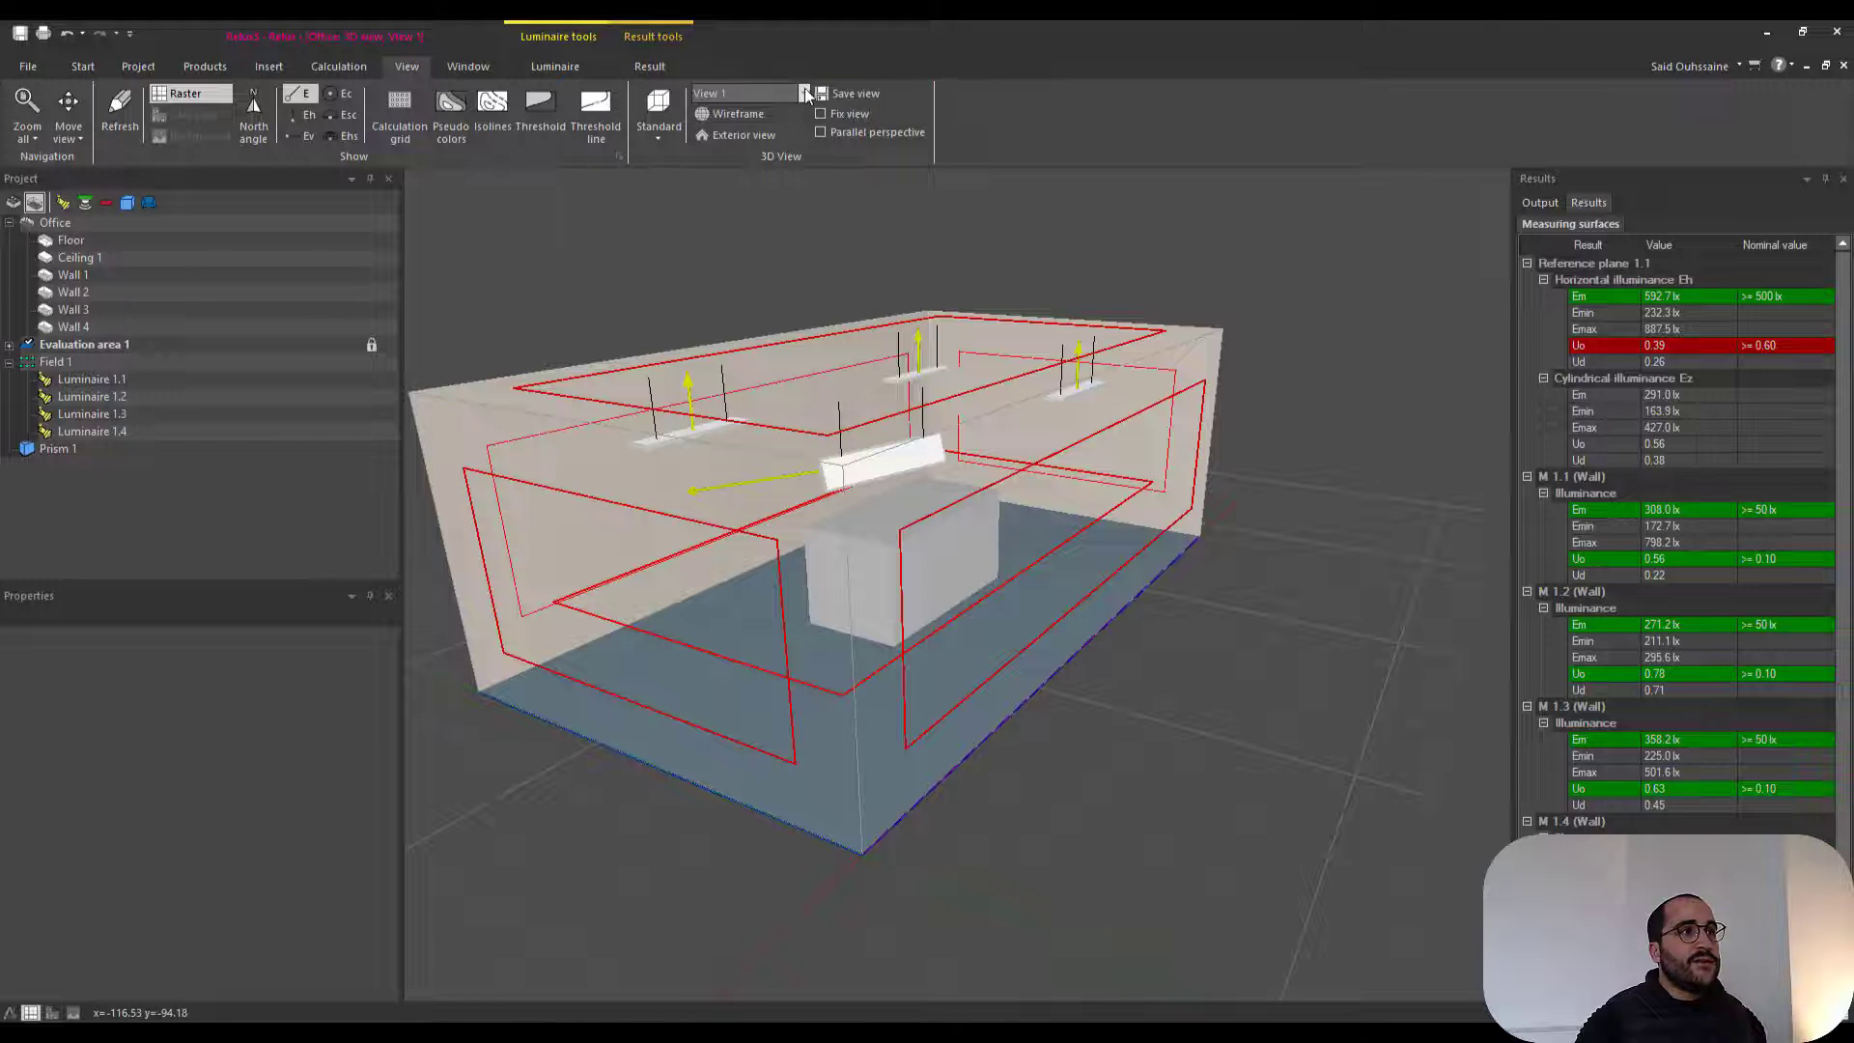
# - Restore the saved views View 1, View 2 and View 3 one after another
pyautogui.click(802, 91)
pyautogui.click(773, 114)
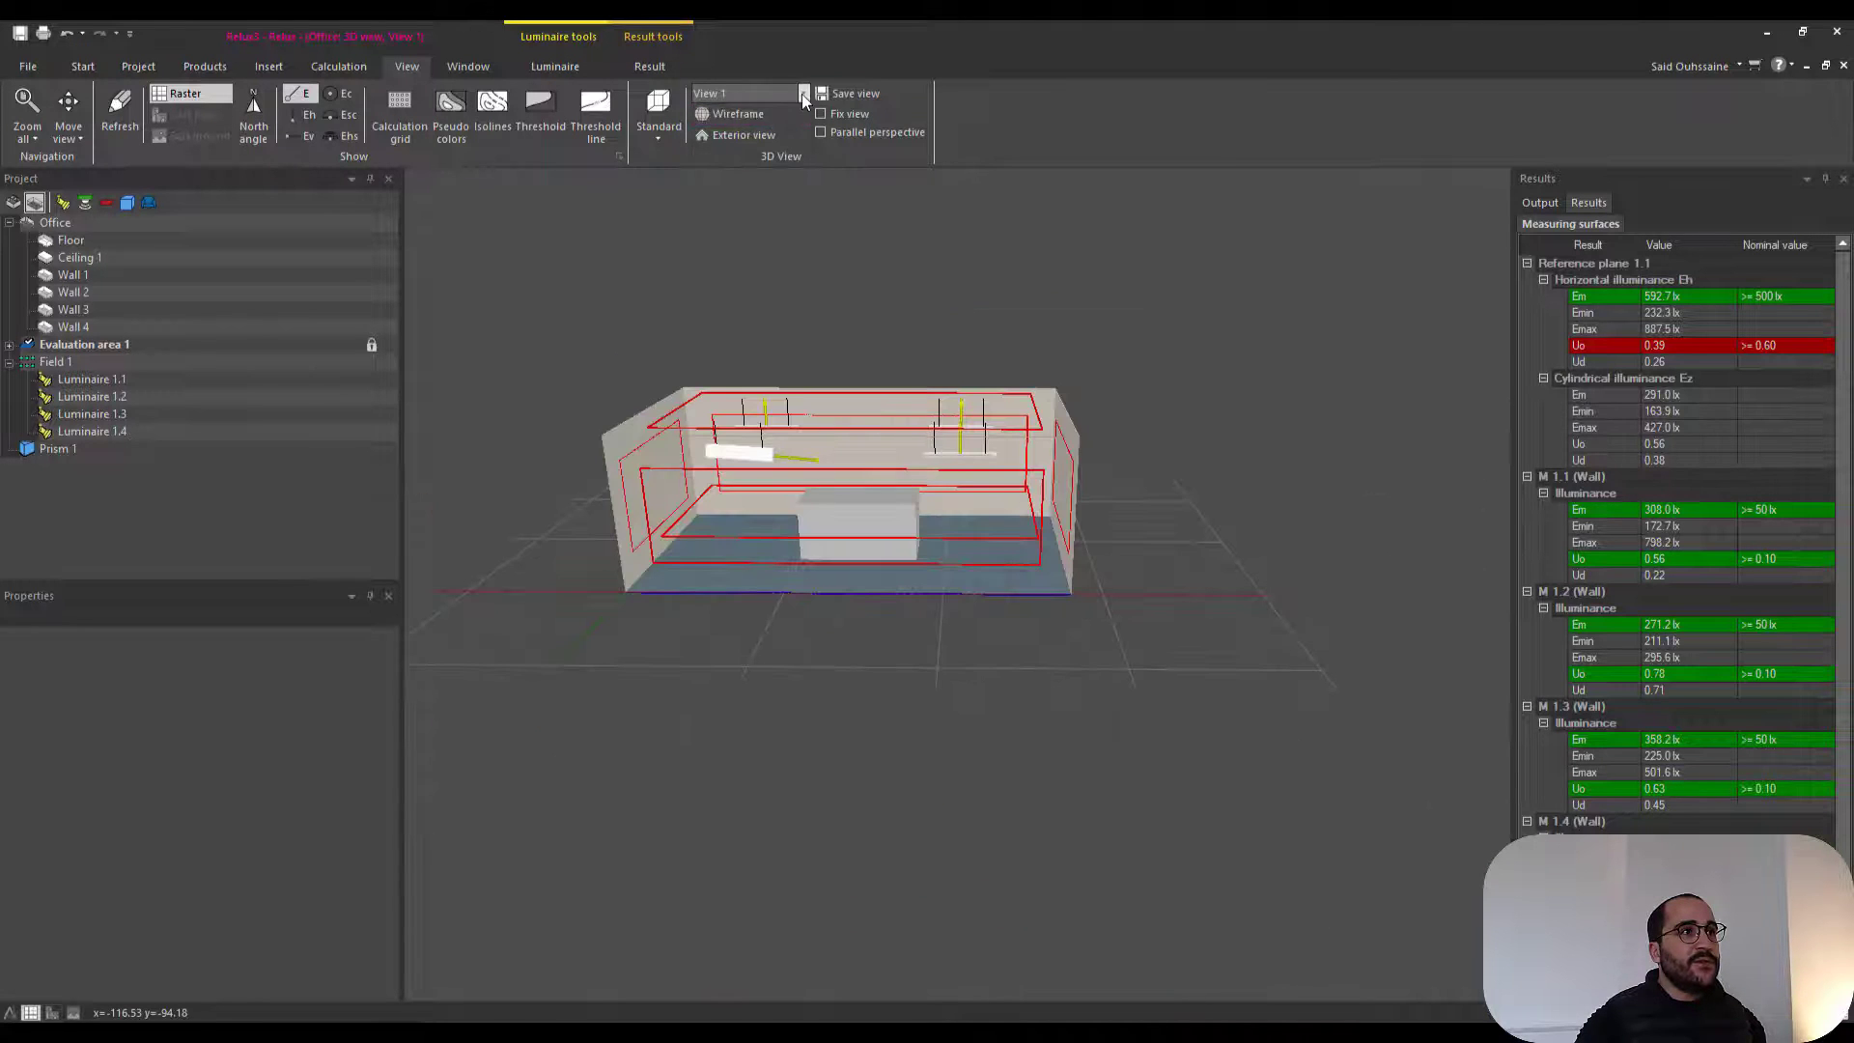
pyautogui.click(803, 94)
pyautogui.click(753, 136)
pyautogui.click(801, 96)
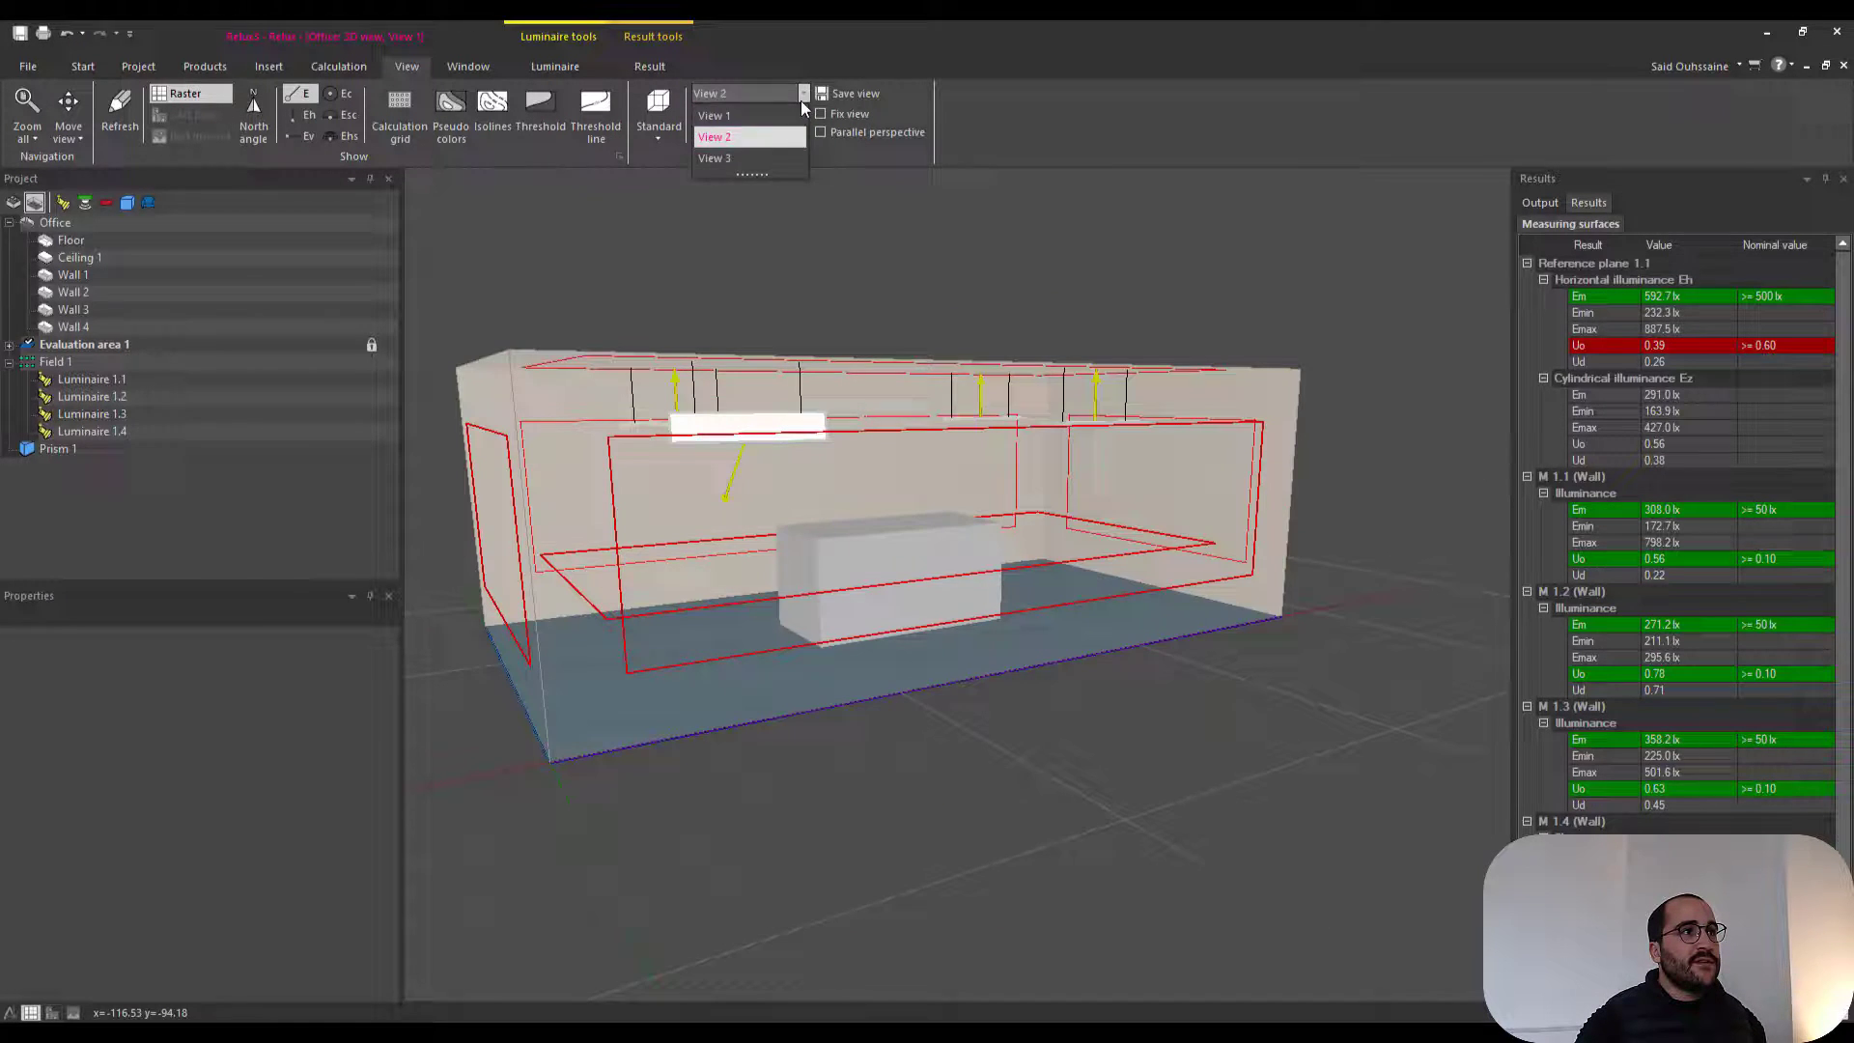
pyautogui.click(759, 159)
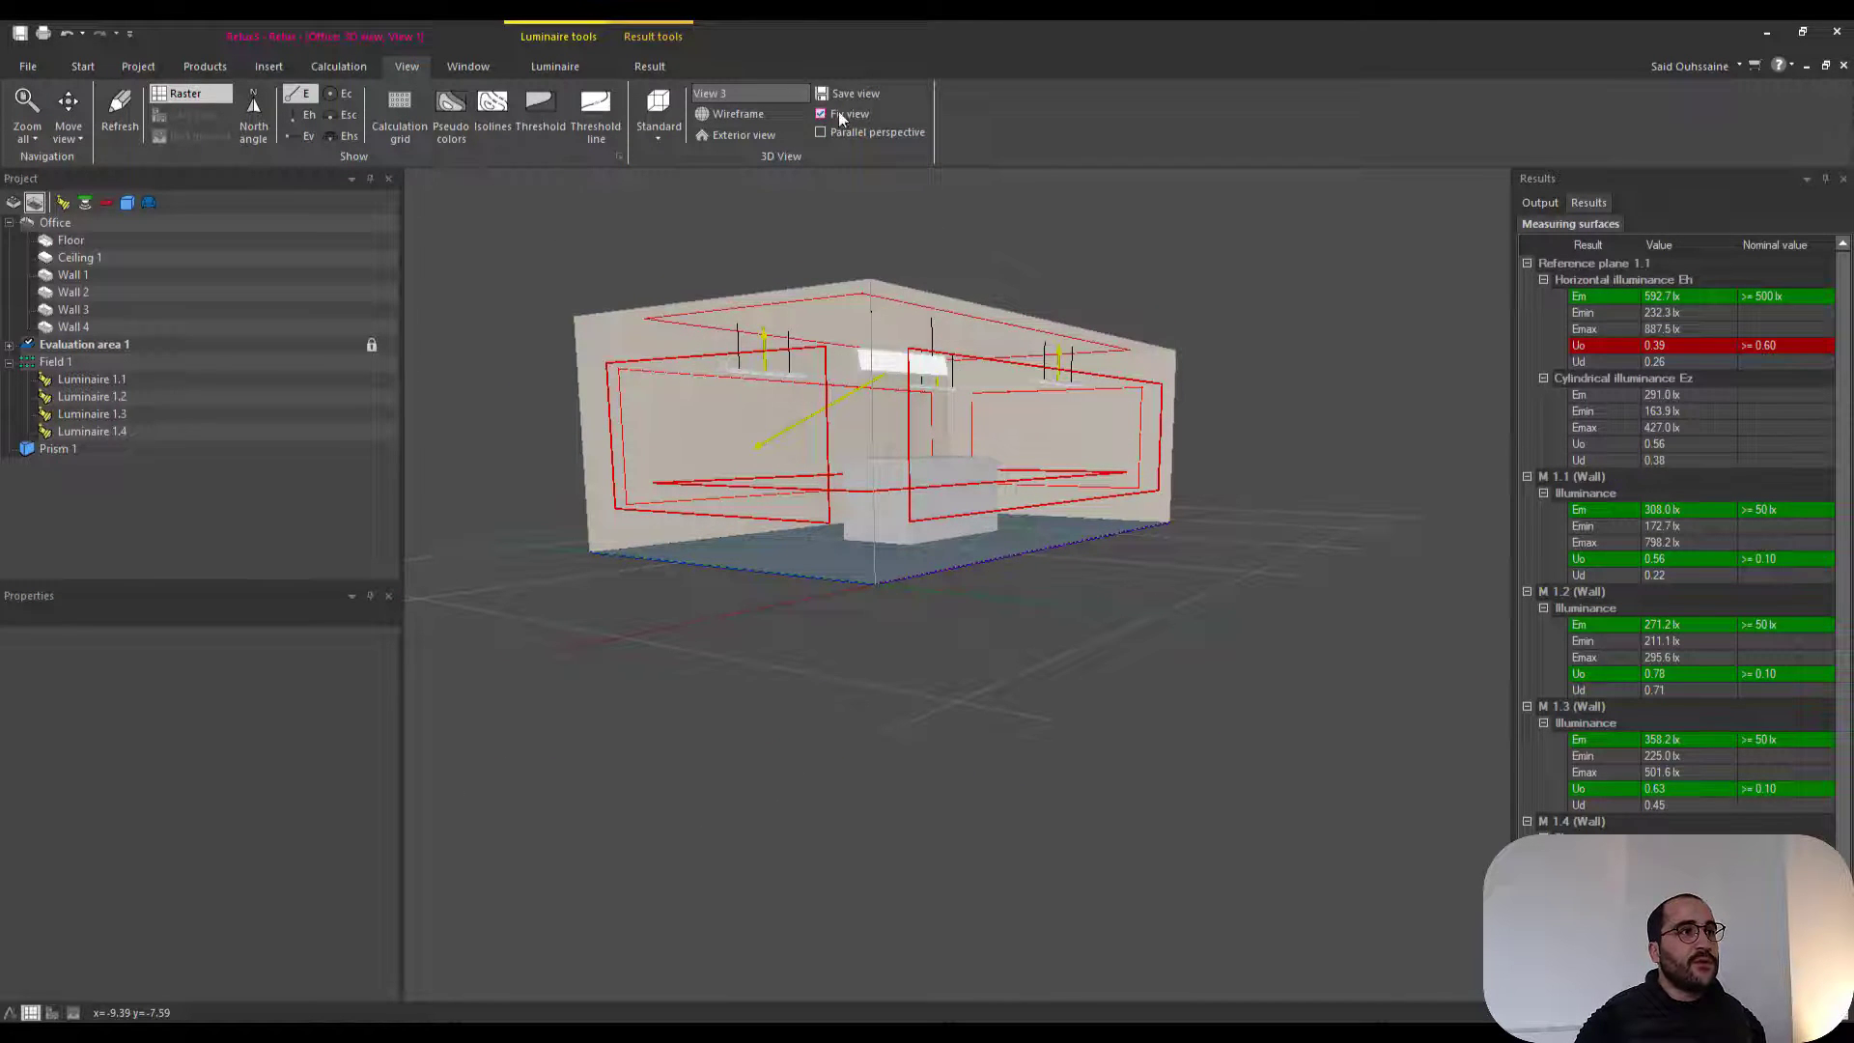
# - Test the Fix view and Parallel perspective options while orbiting the office, leaving both disabled
pyautogui.moveTo(861, 268); pyautogui.dragTo(940, 361, button='middle')
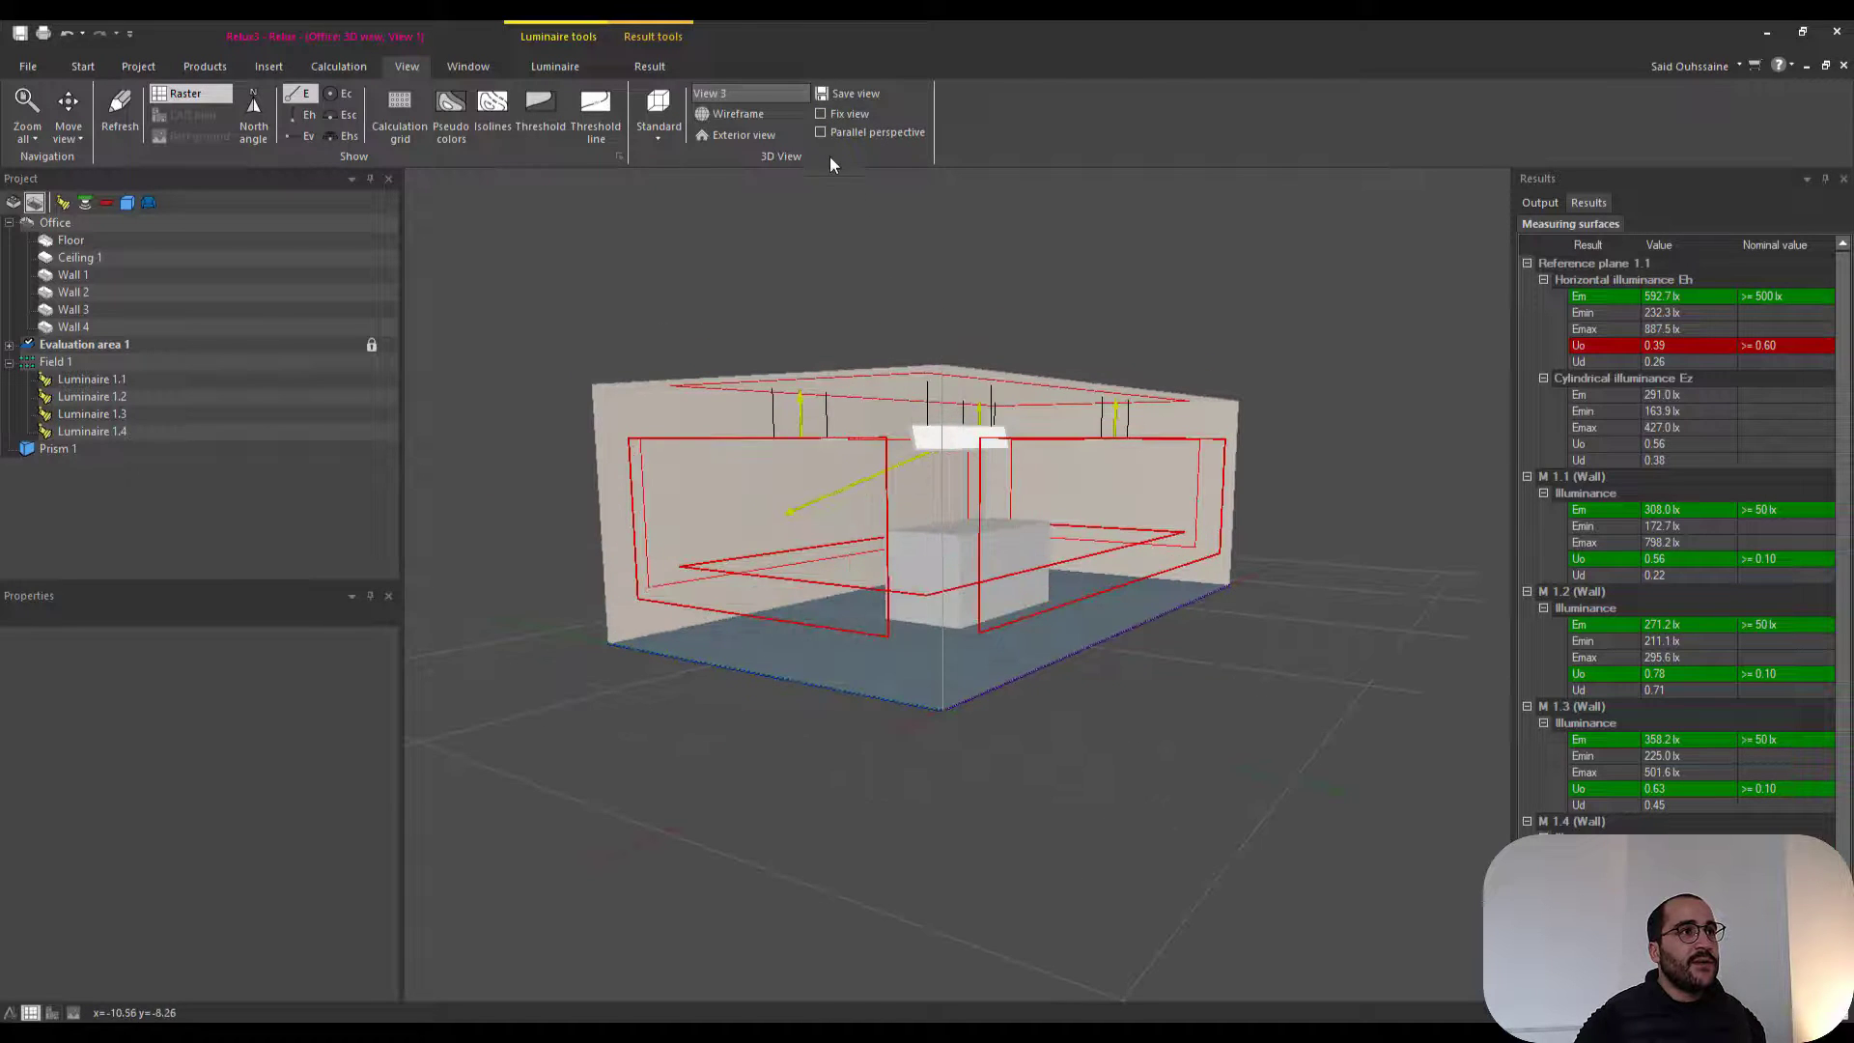
pyautogui.moveTo(842, 186); pyautogui.dragTo(918, 280)
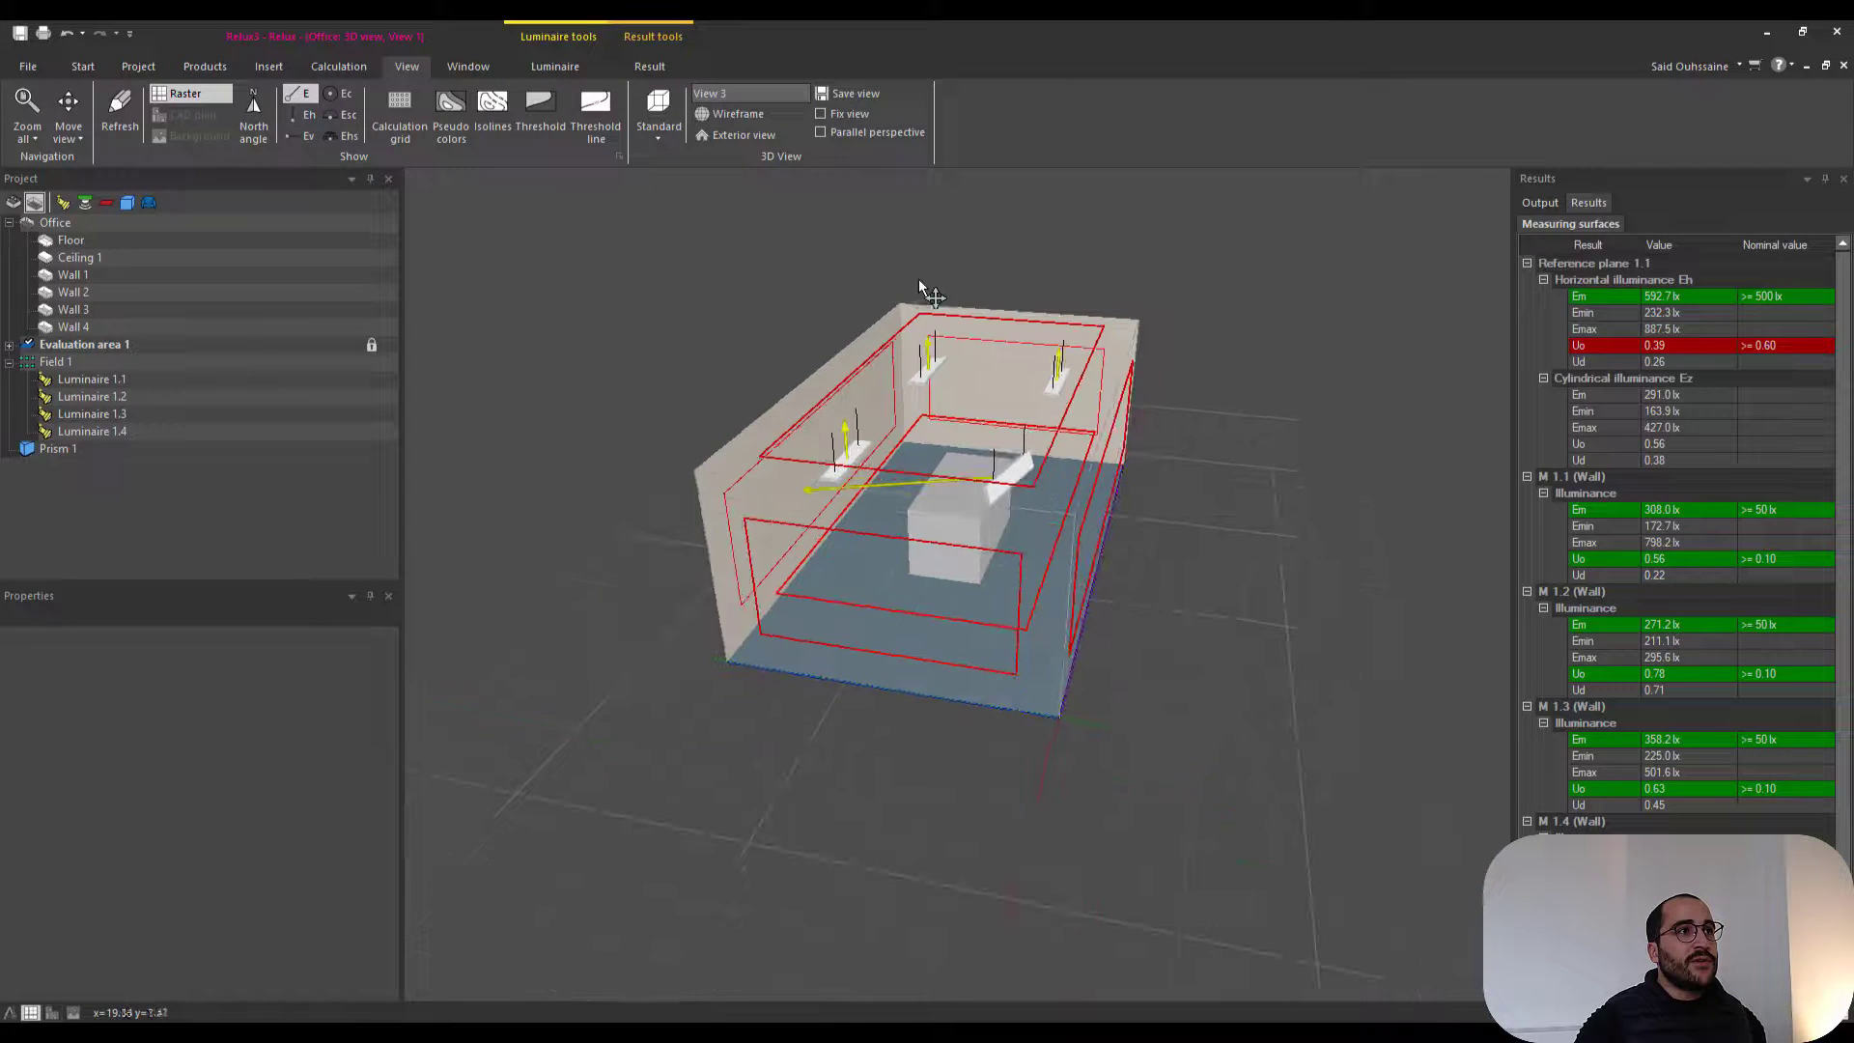
pyautogui.click(820, 132)
pyautogui.moveTo(822, 217); pyautogui.dragTo(1207, 242)
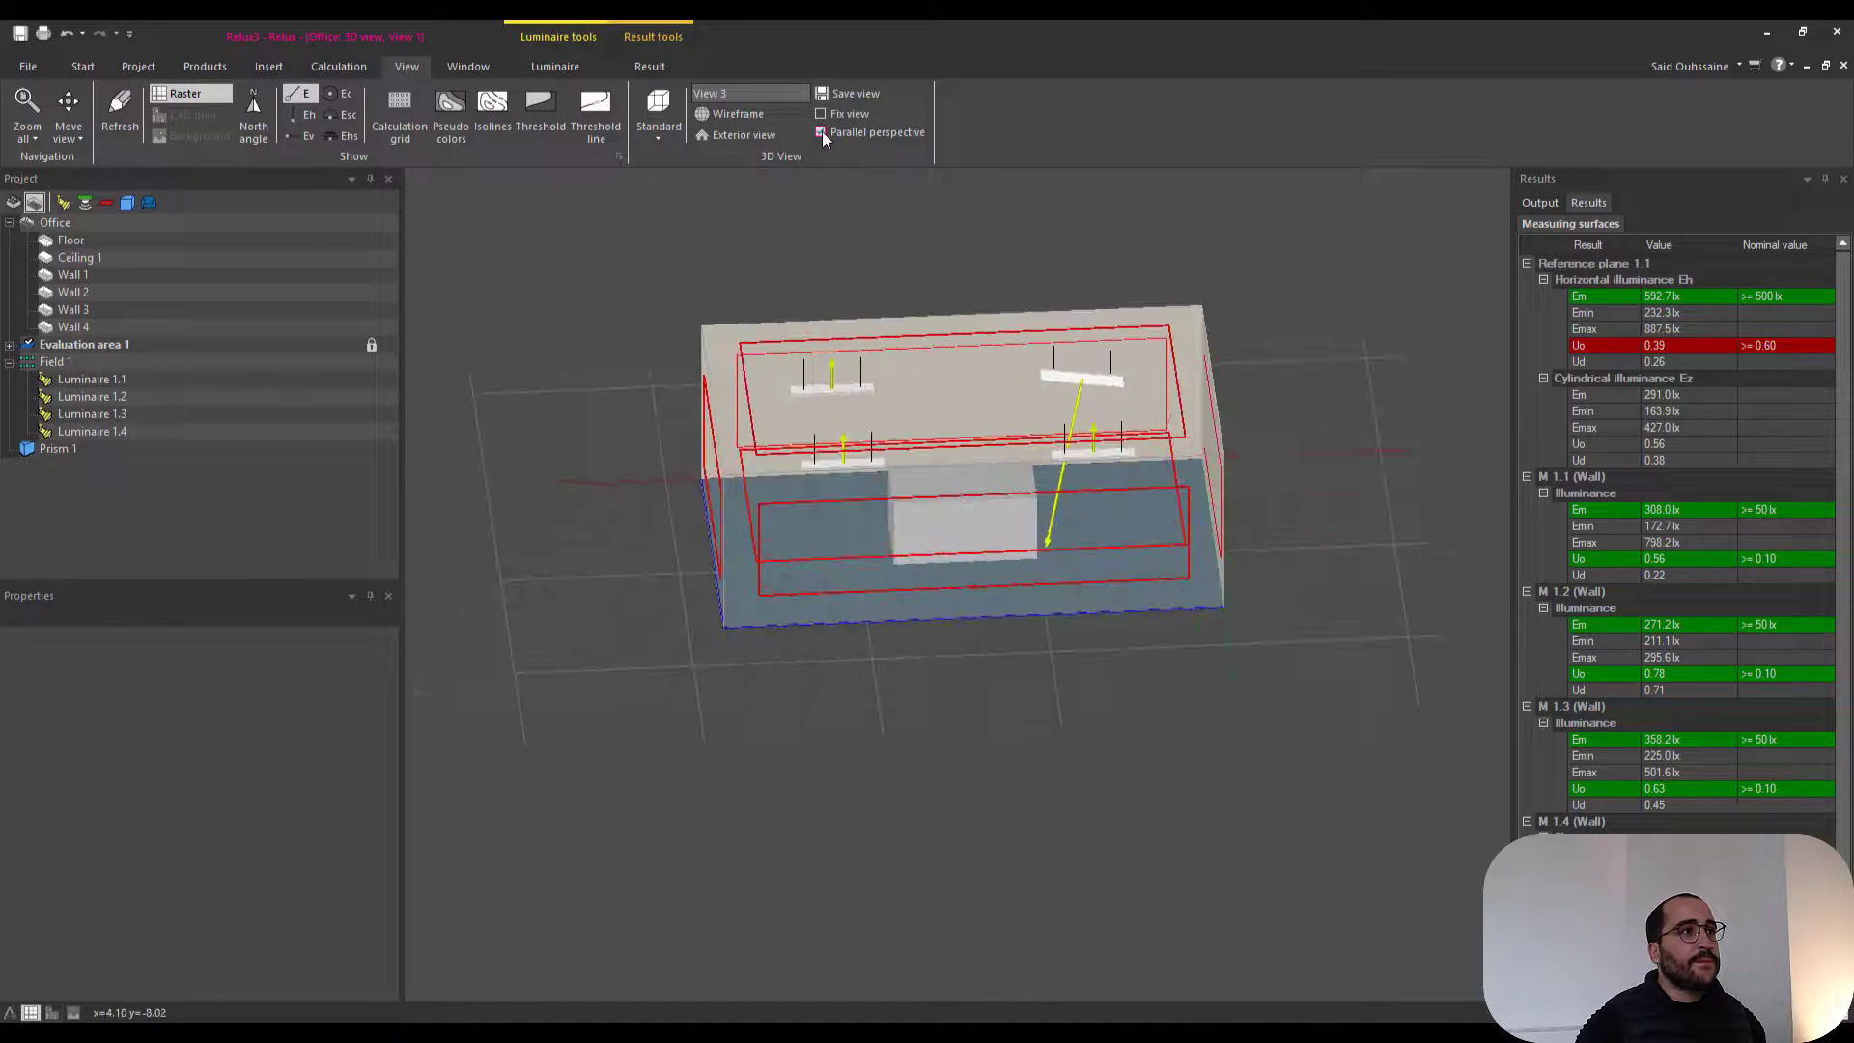
pyautogui.click(821, 133)
# - Check the window layout options and switch the luminaires' display from aiming arrows to light distribution curves (Ldc)
pyautogui.click(472, 65)
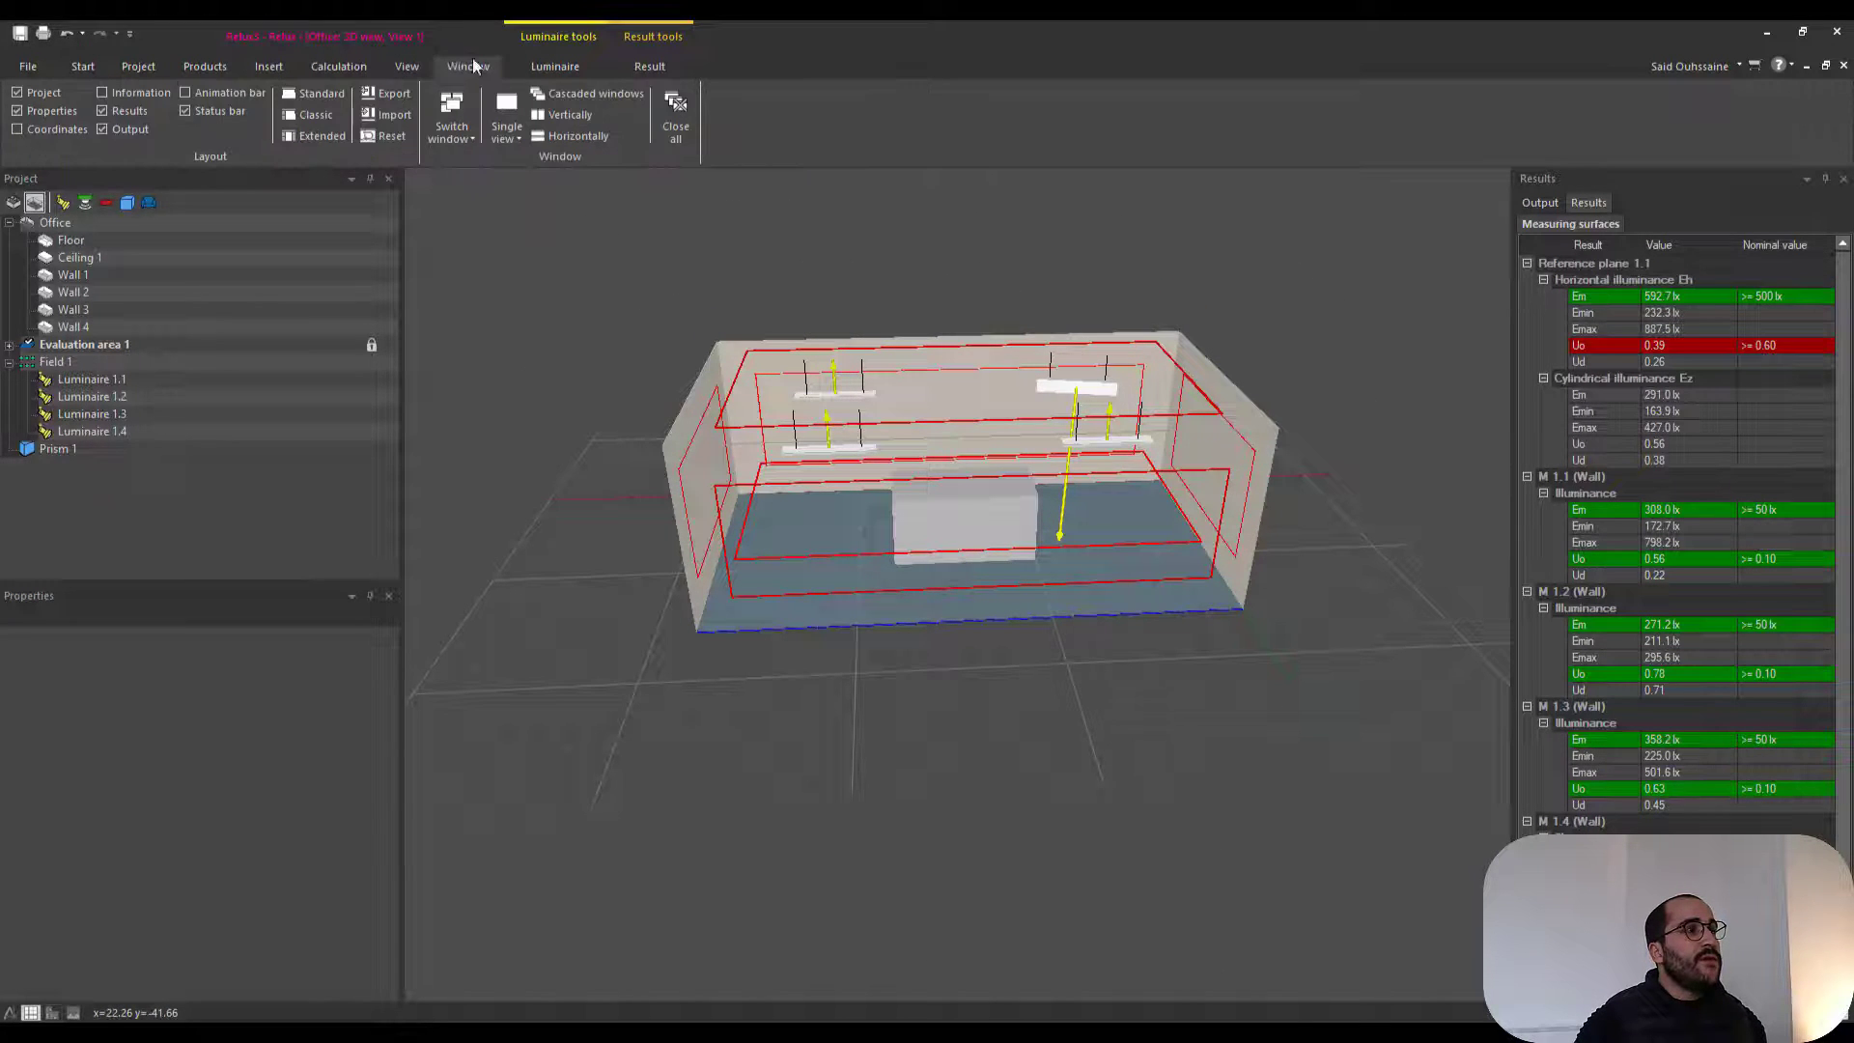
pyautogui.click(554, 67)
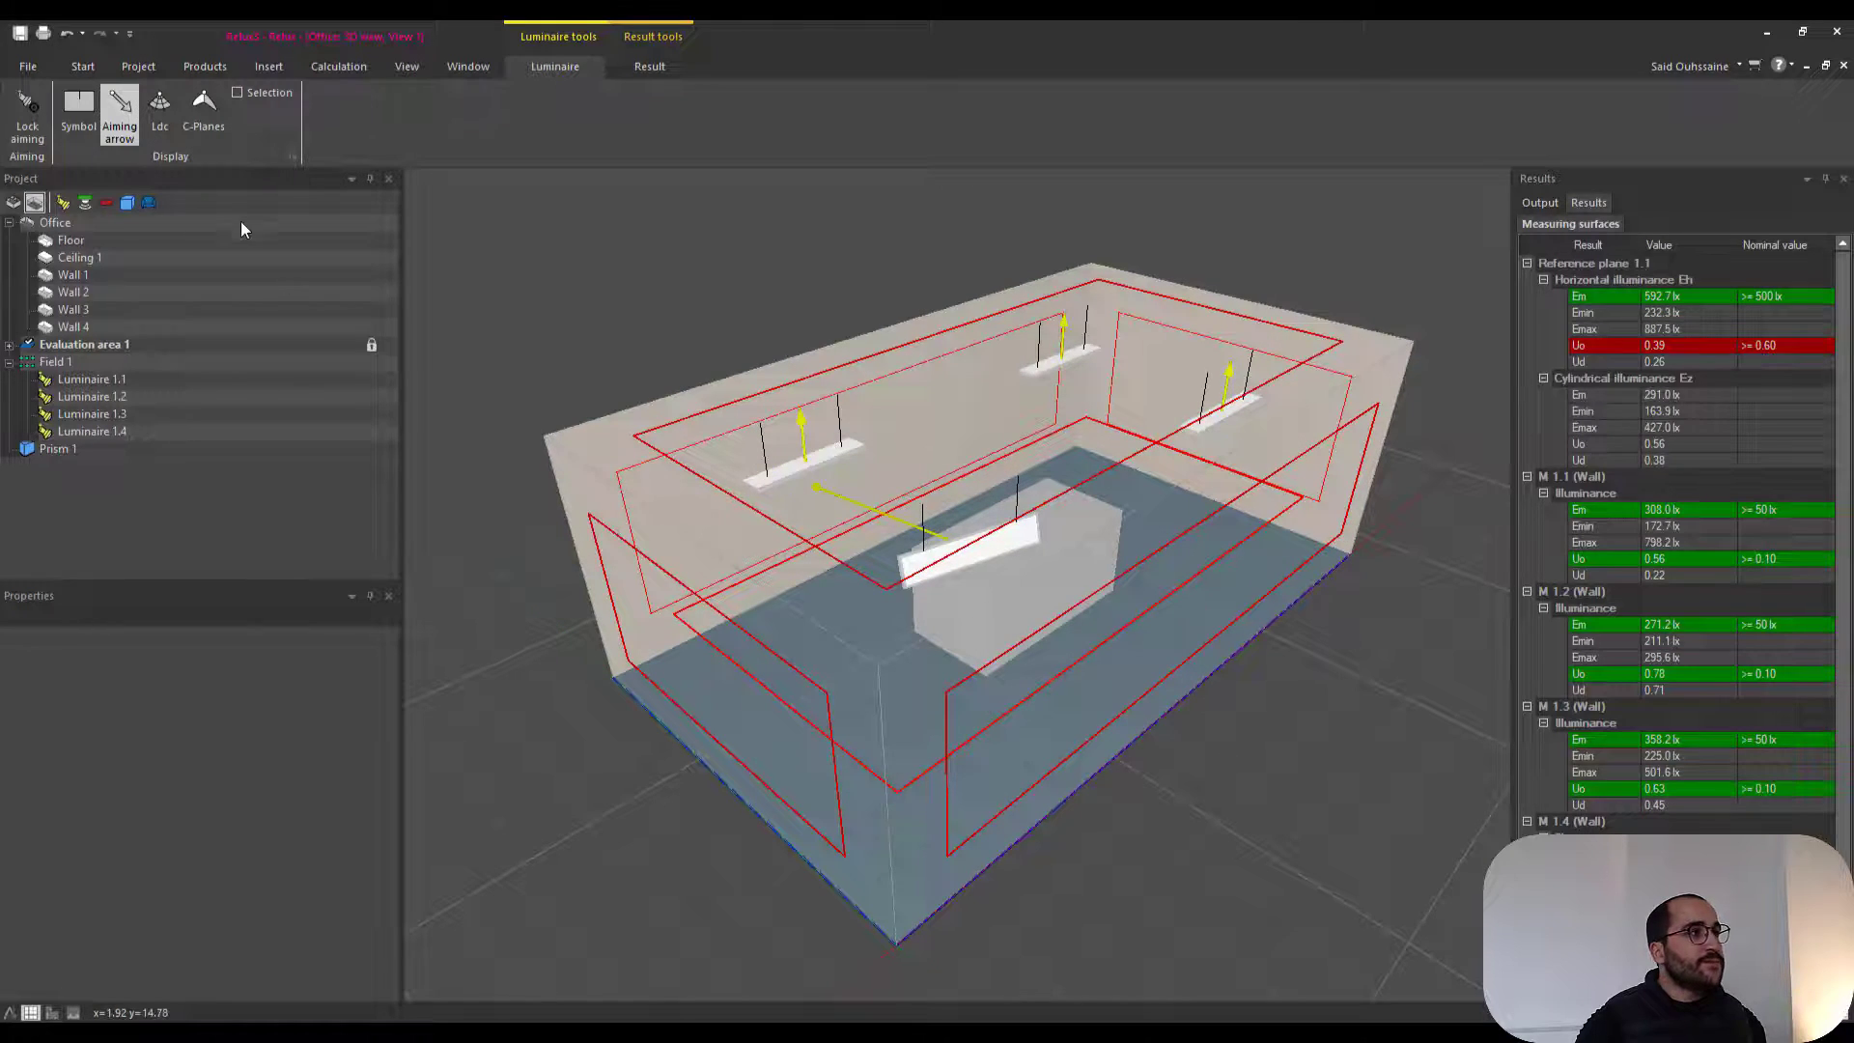
pyautogui.click(159, 116)
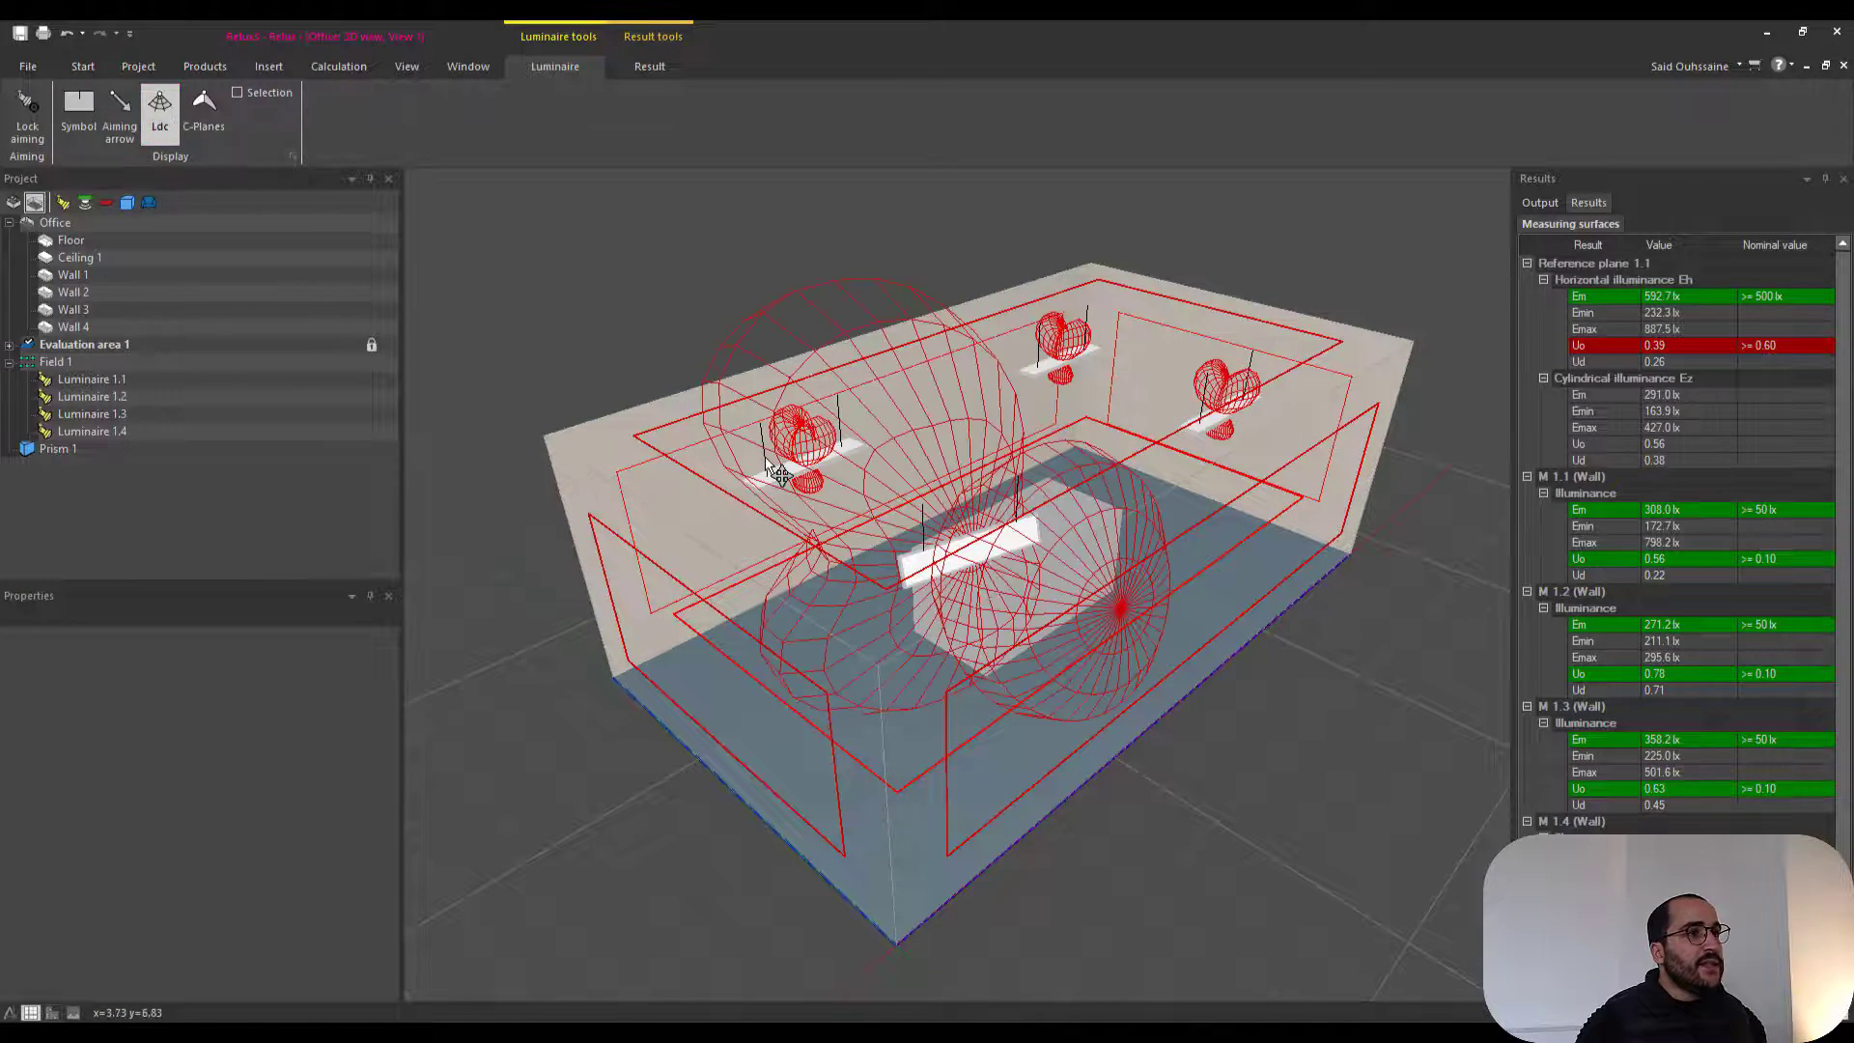
# - Turn off the luminaires' light distribution curves (Ldc) and test the C-Planes and Symbol display options, leaving both disabled
pyautogui.moveTo(778, 473); pyautogui.dragTo(473, 280, button='middle')
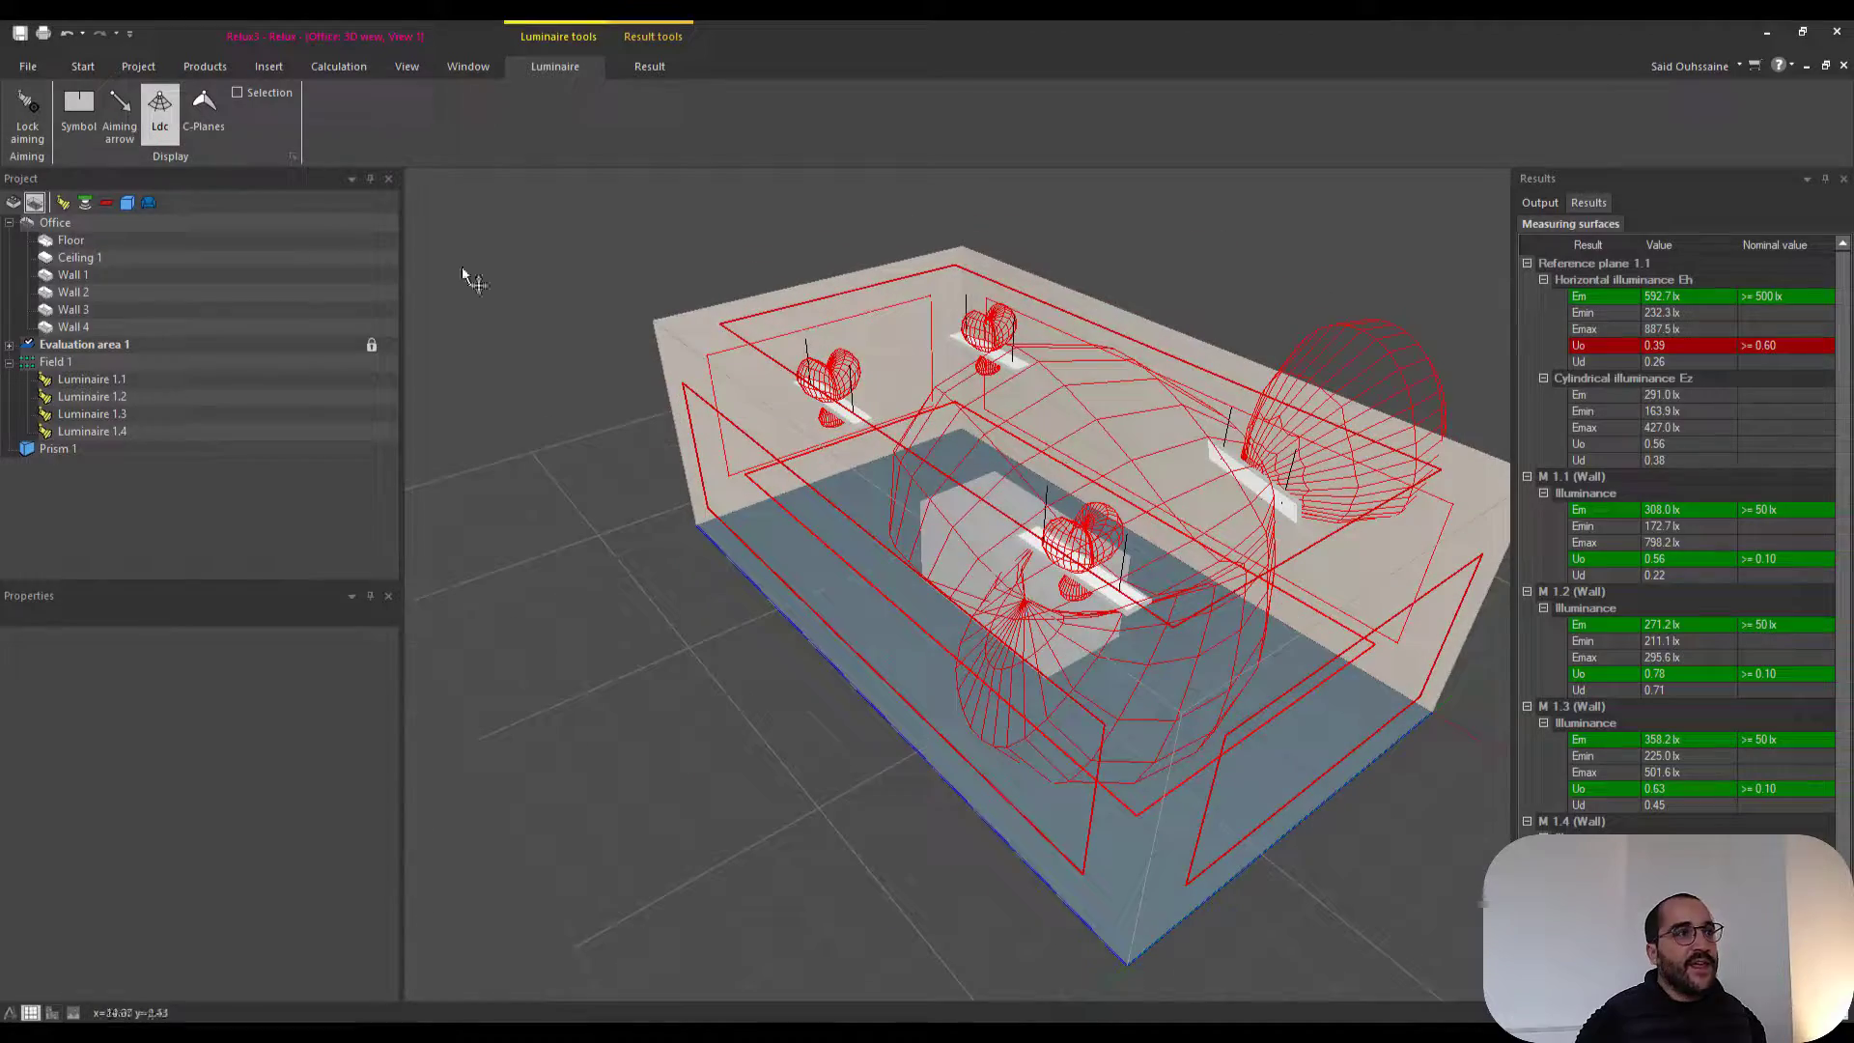
pyautogui.click(162, 111)
pyautogui.click(204, 108)
pyautogui.moveTo(795, 298); pyautogui.dragTo(447, 352, button='middle')
pyautogui.click(222, 135)
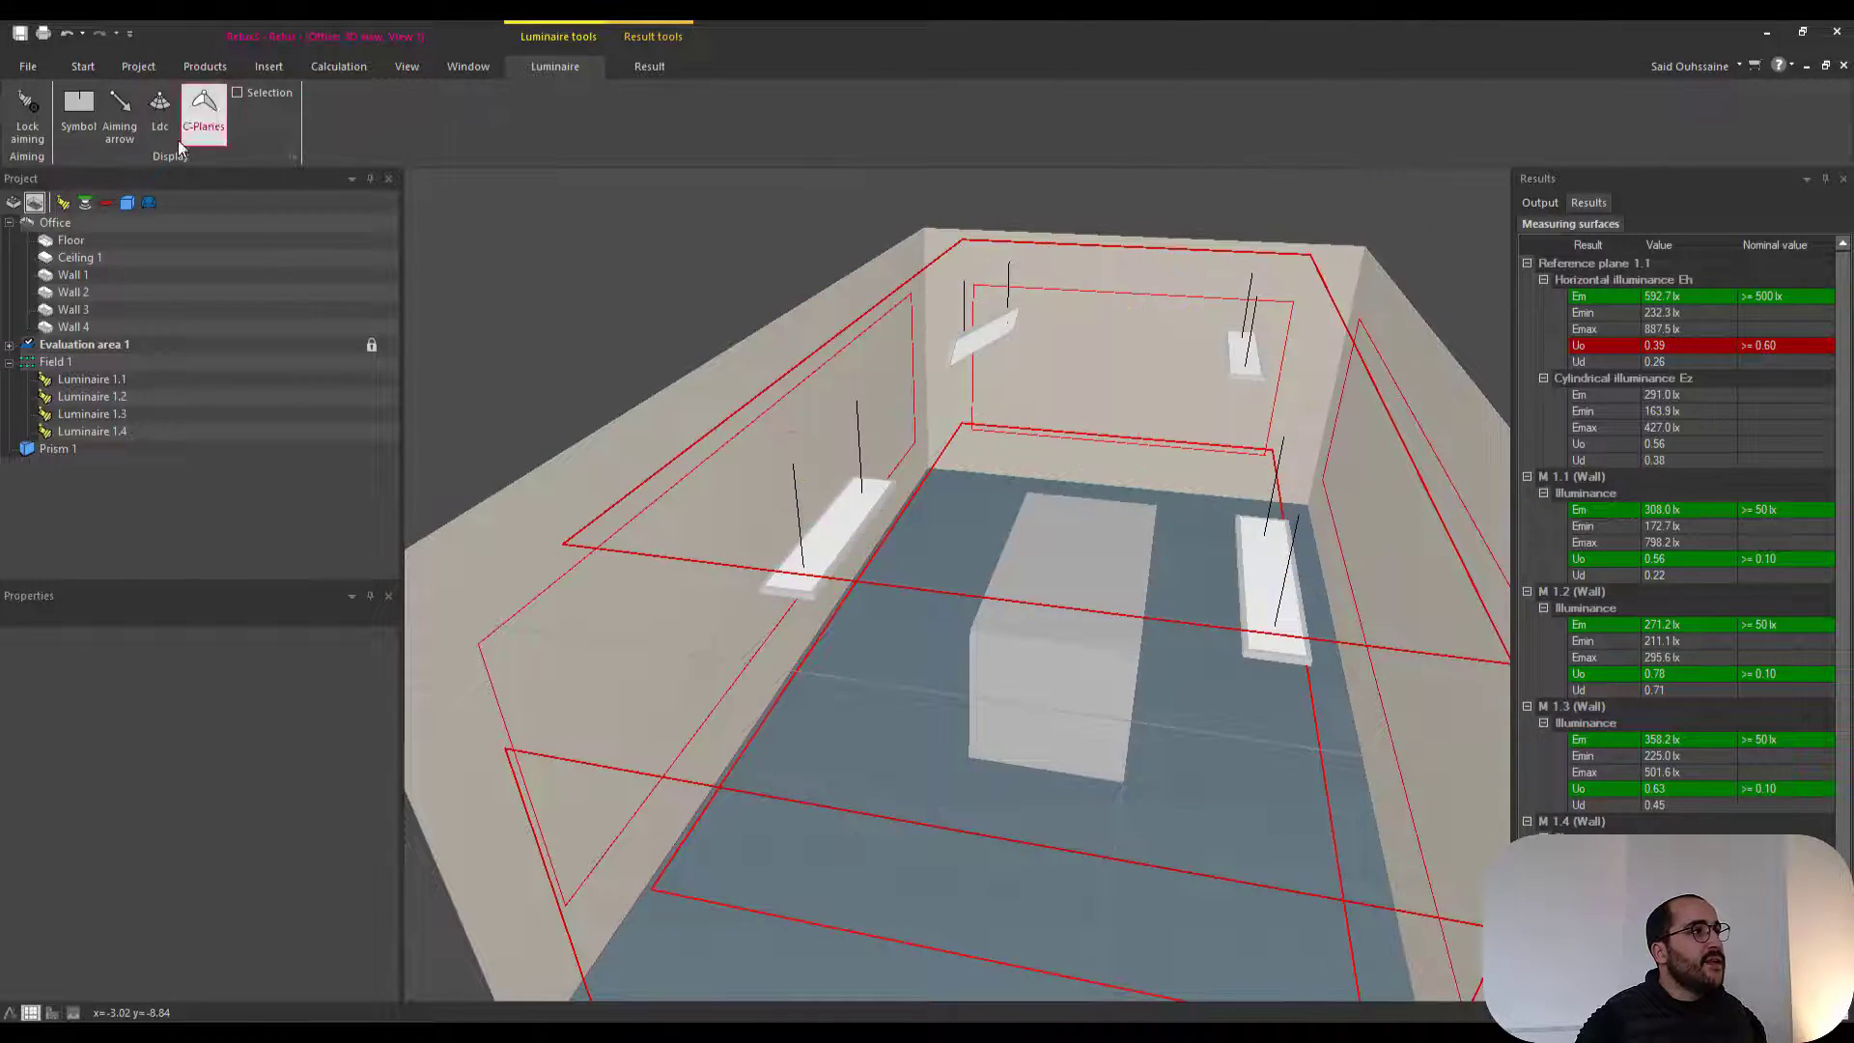
pyautogui.click(79, 116)
pyautogui.moveTo(849, 434); pyautogui.dragTo(695, 290, button='middle')
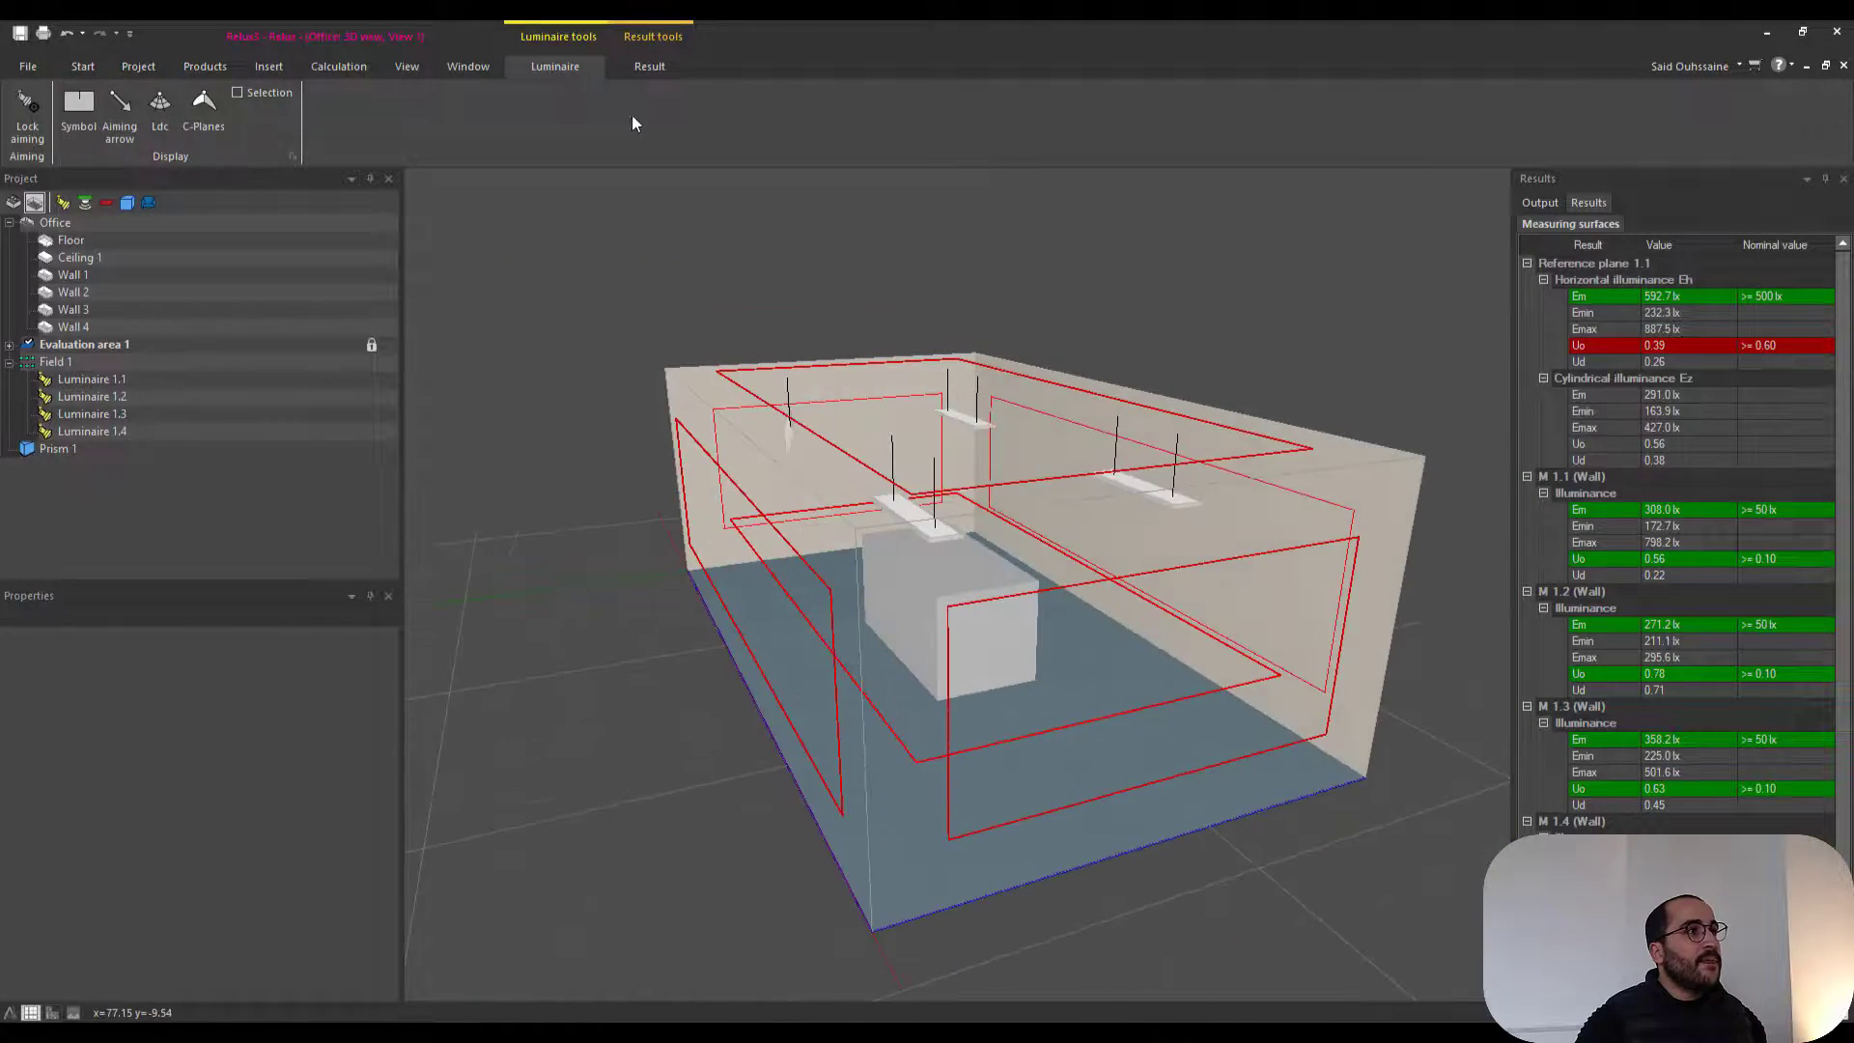
# - Review the office's 3D luminance, 3D pseudo colours and 3D mountain plot results, orbiting the views to inspect them
pyautogui.click(657, 67)
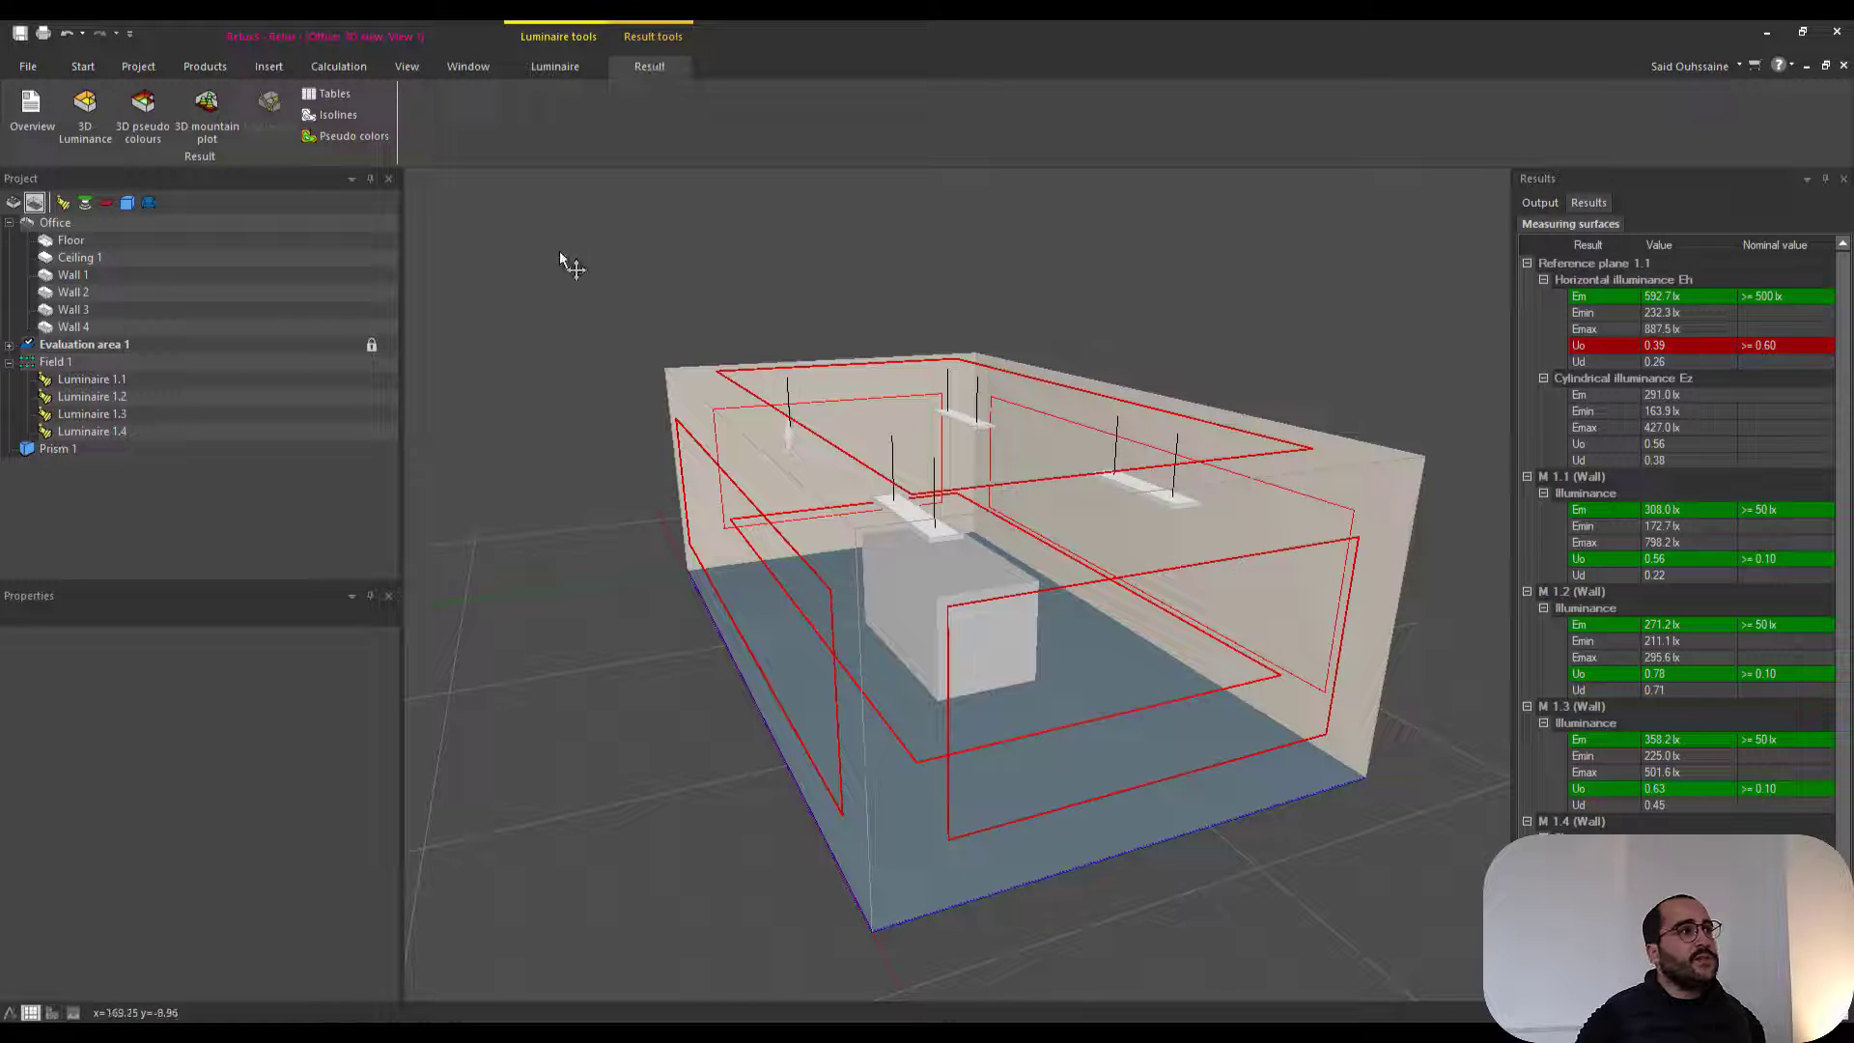
pyautogui.click(81, 121)
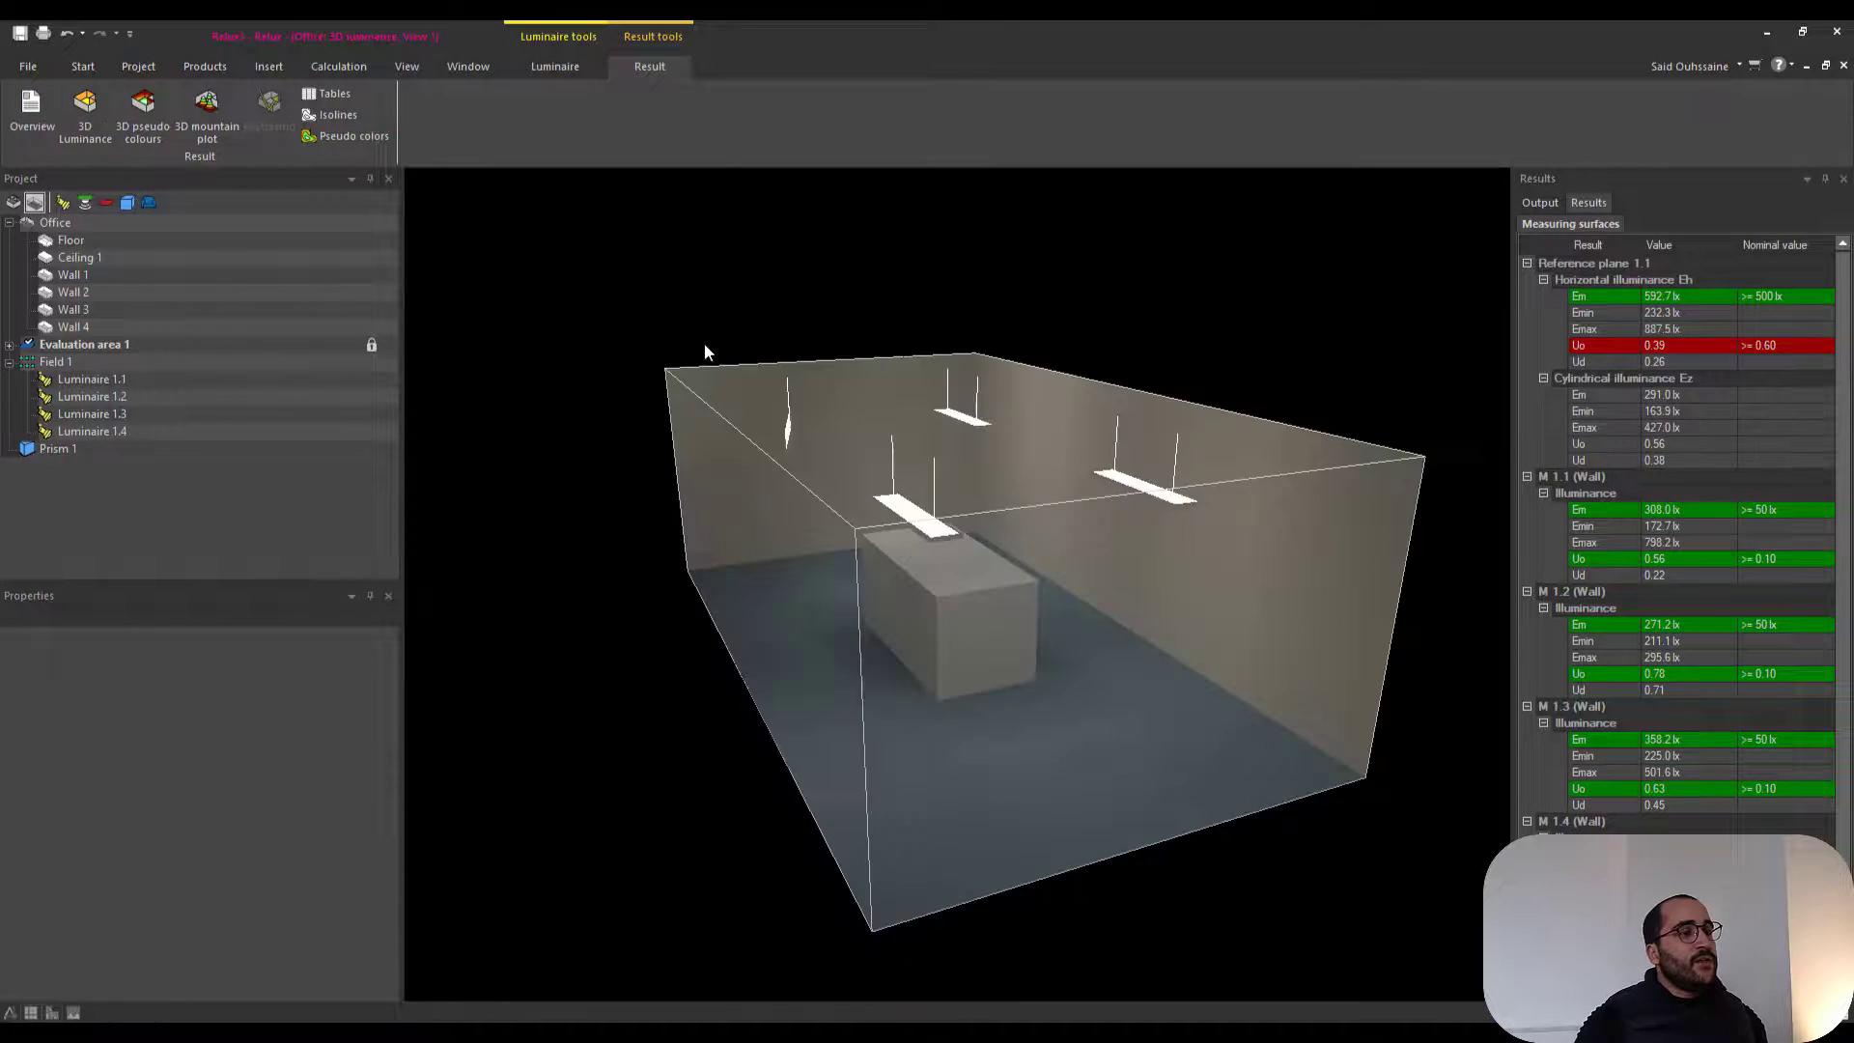
pyautogui.moveTo(704, 351); pyautogui.dragTo(846, 450, button='middle')
pyautogui.click(145, 118)
pyautogui.scroll(-3, 770, 463)
pyautogui.click(206, 108)
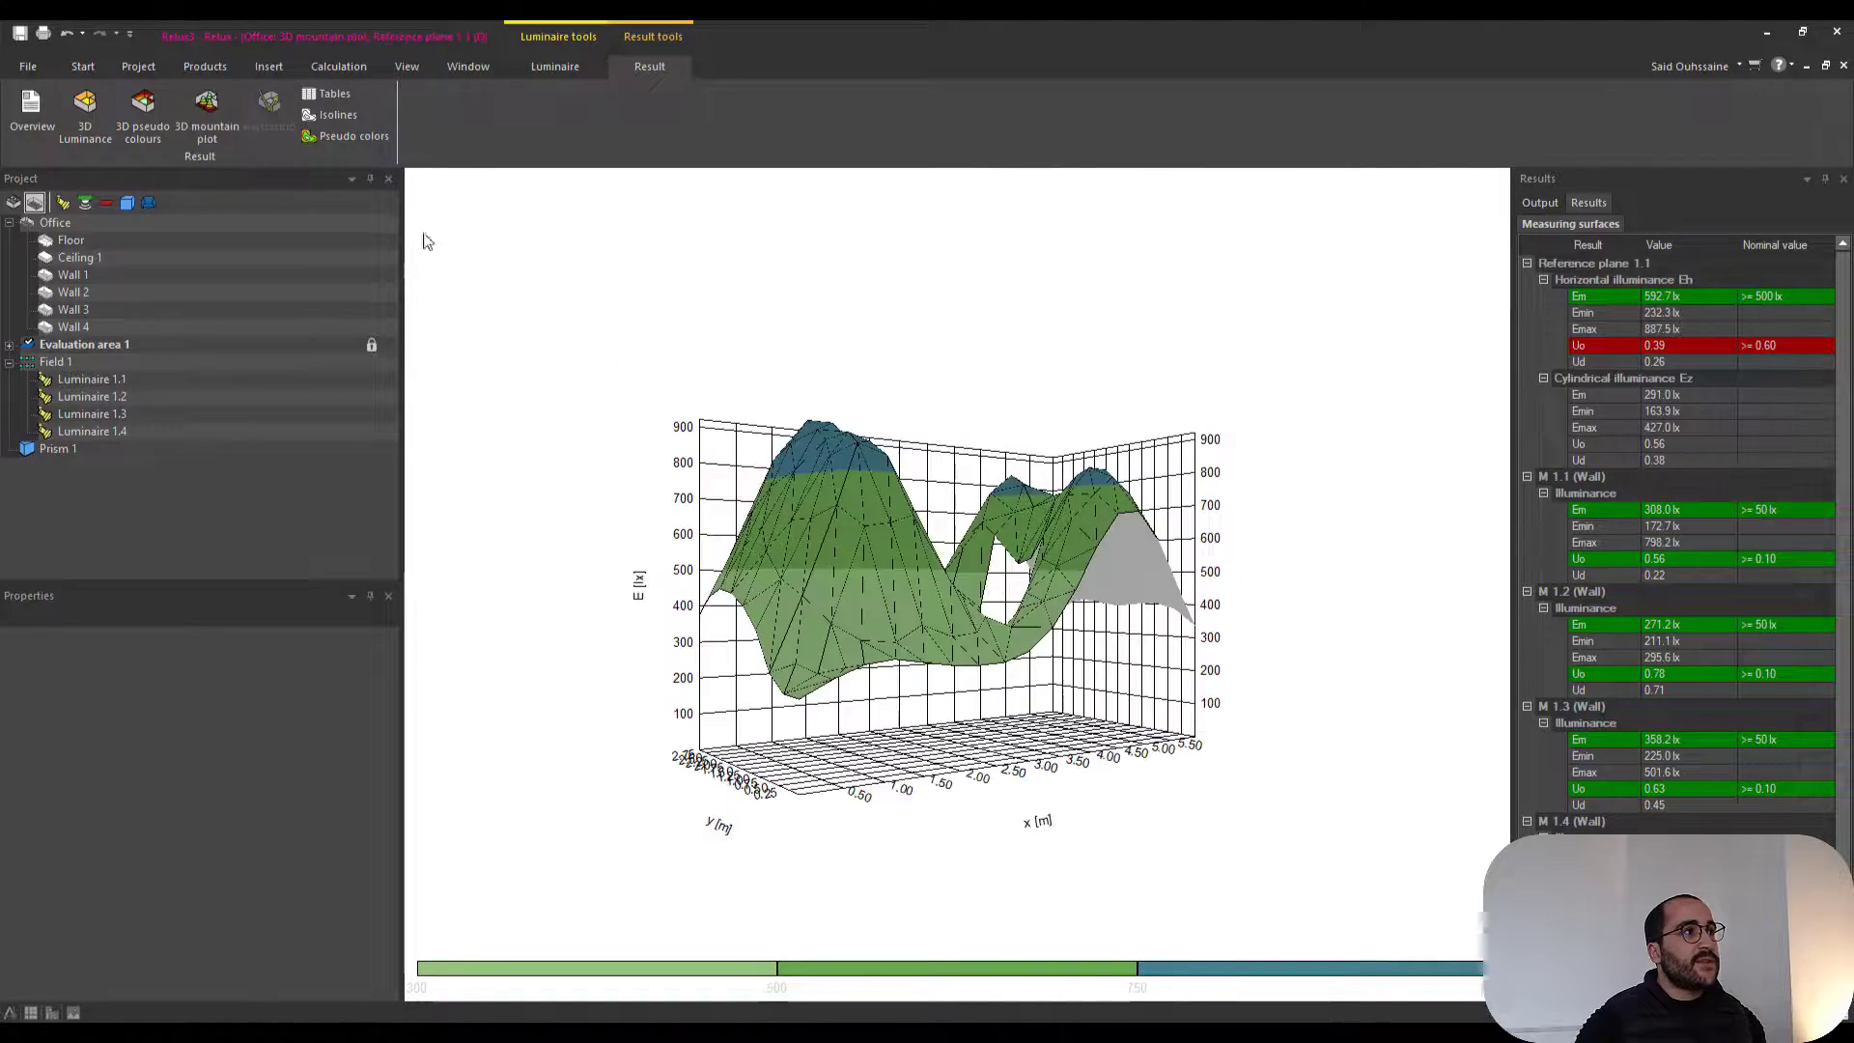
pyautogui.moveTo(837, 374); pyautogui.dragTo(935, 570, button='middle')
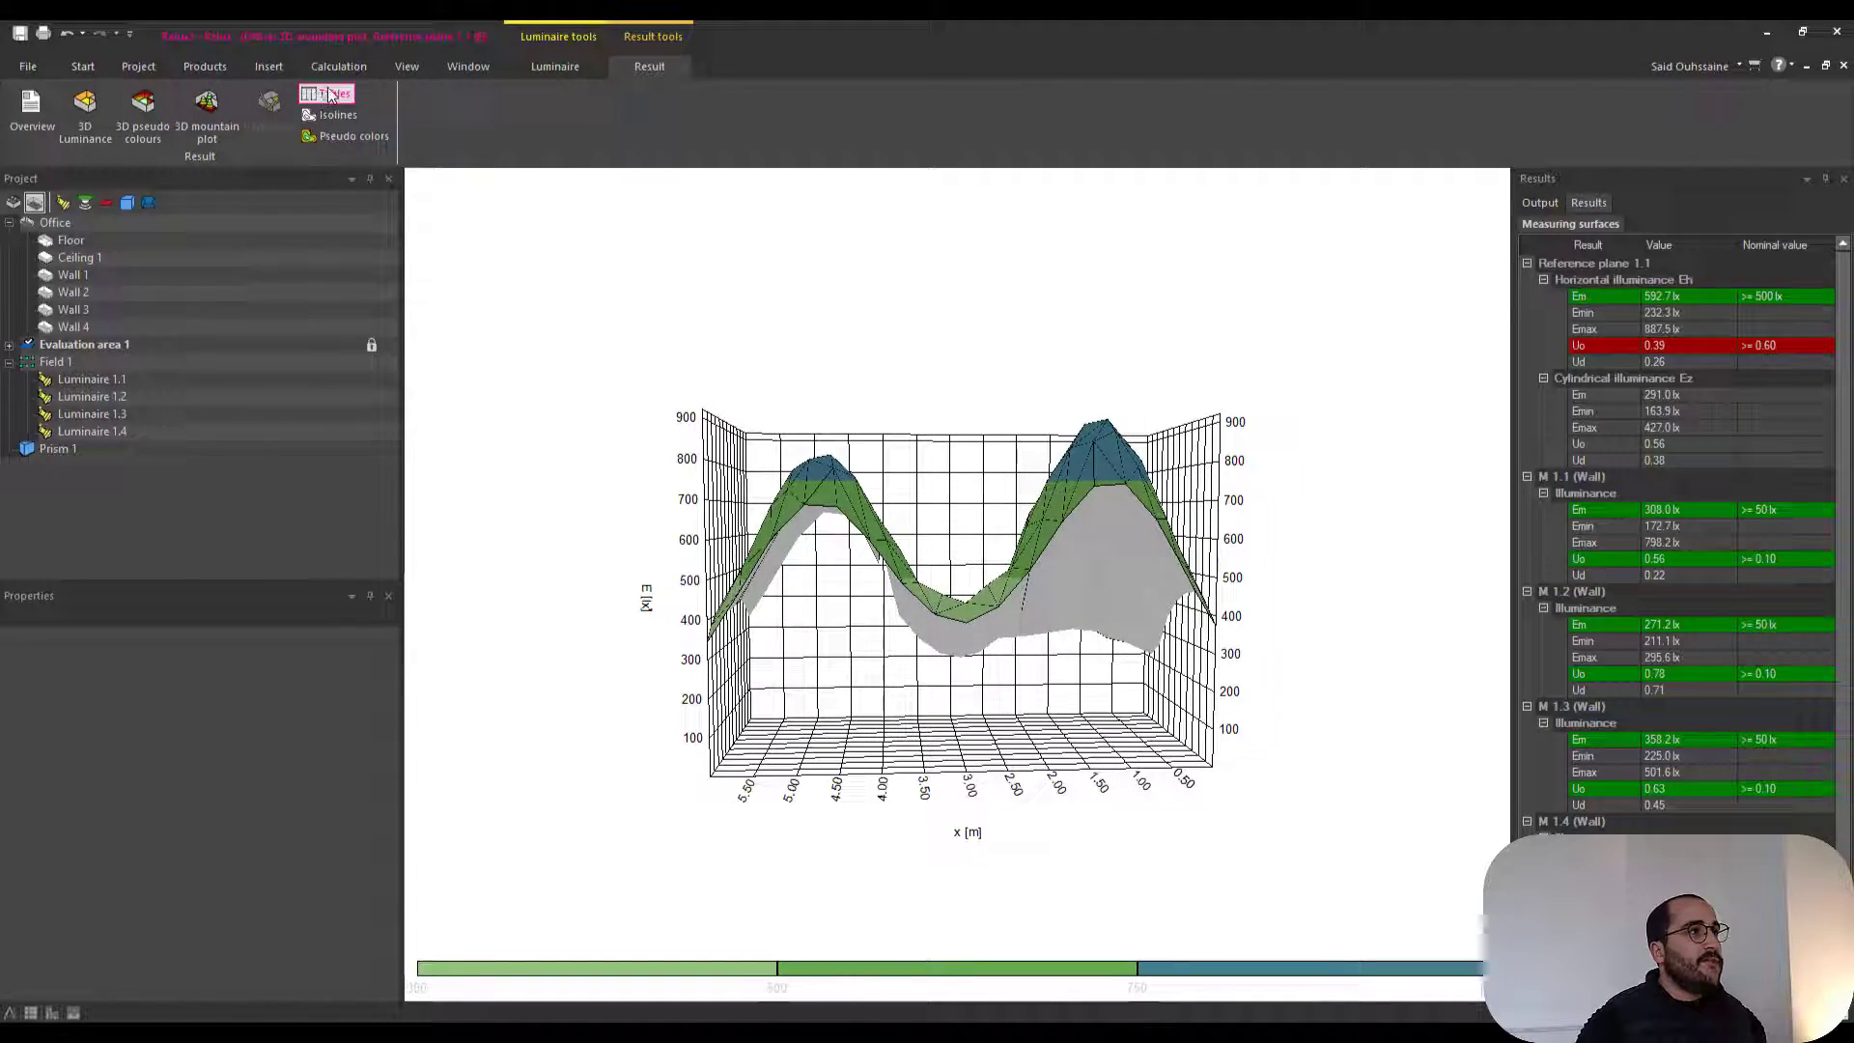
# - Review the tables, isolines and pseudo colors results for Reference plane 1.1 in plan view
pyautogui.click(328, 94)
pyautogui.click(335, 115)
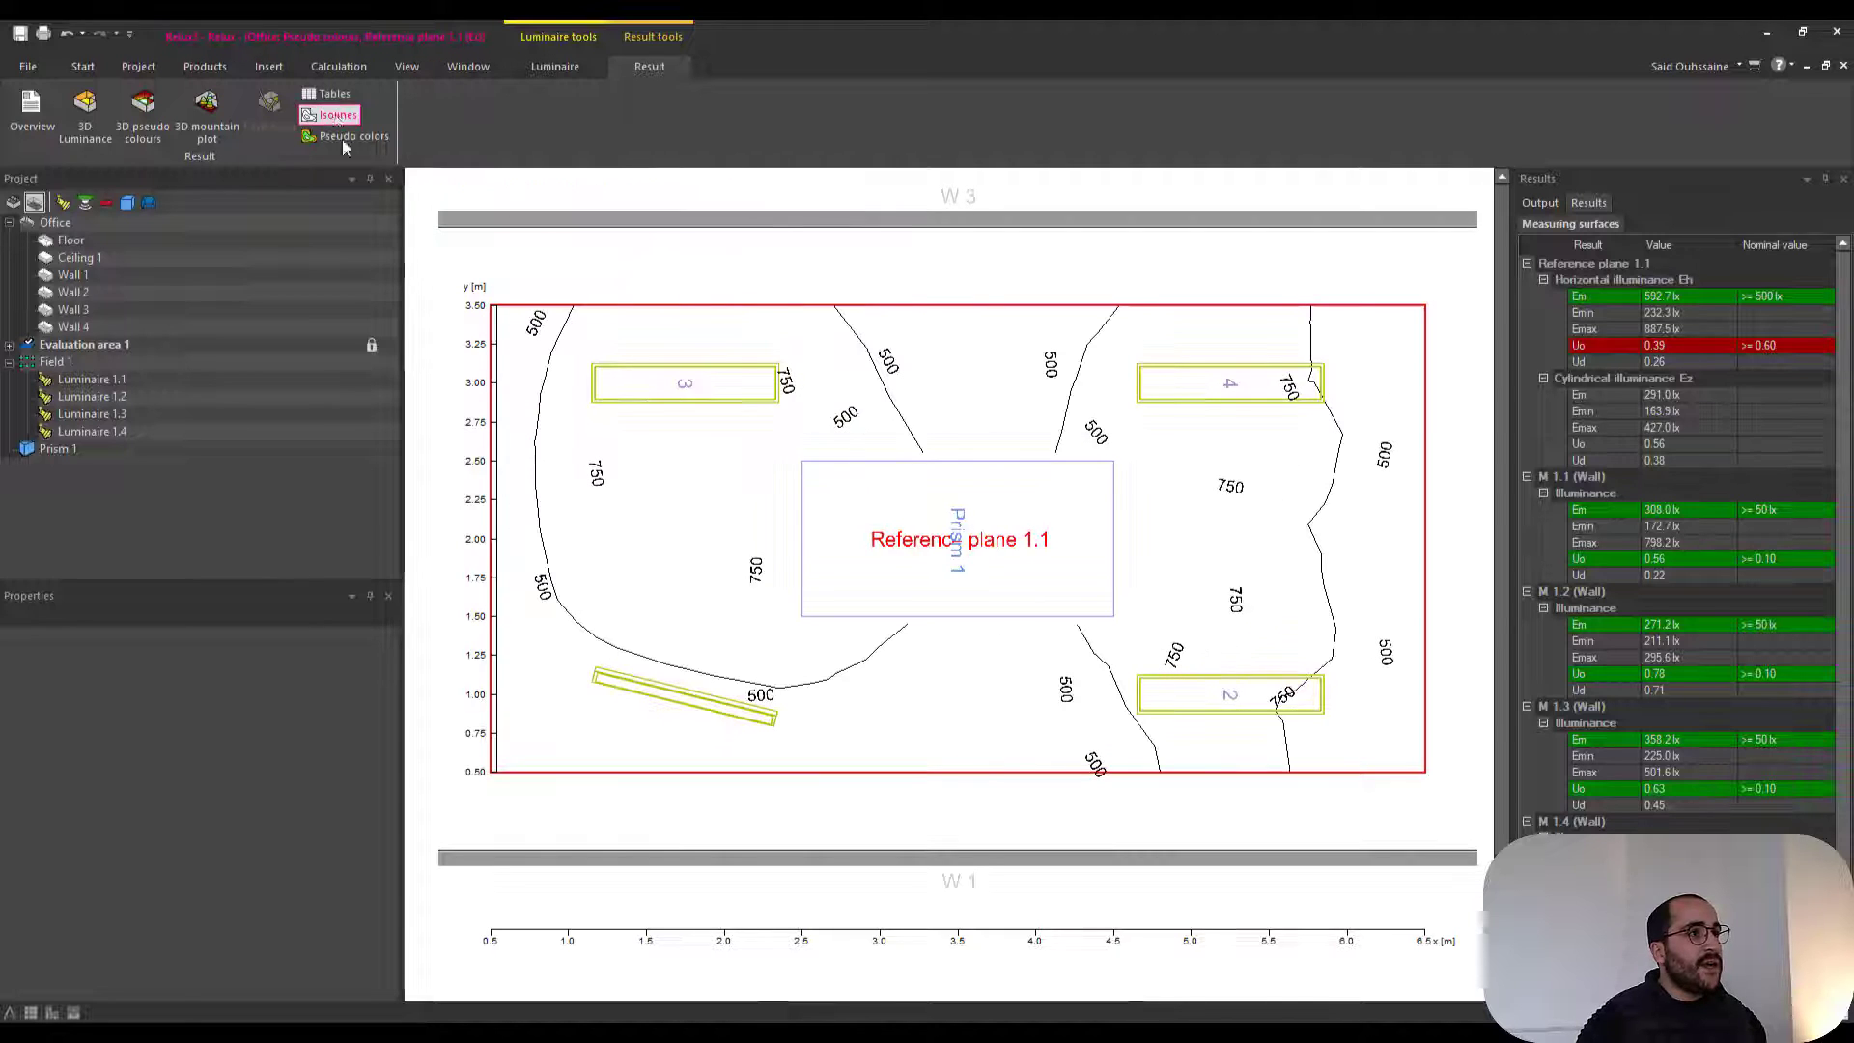
pyautogui.click(345, 141)
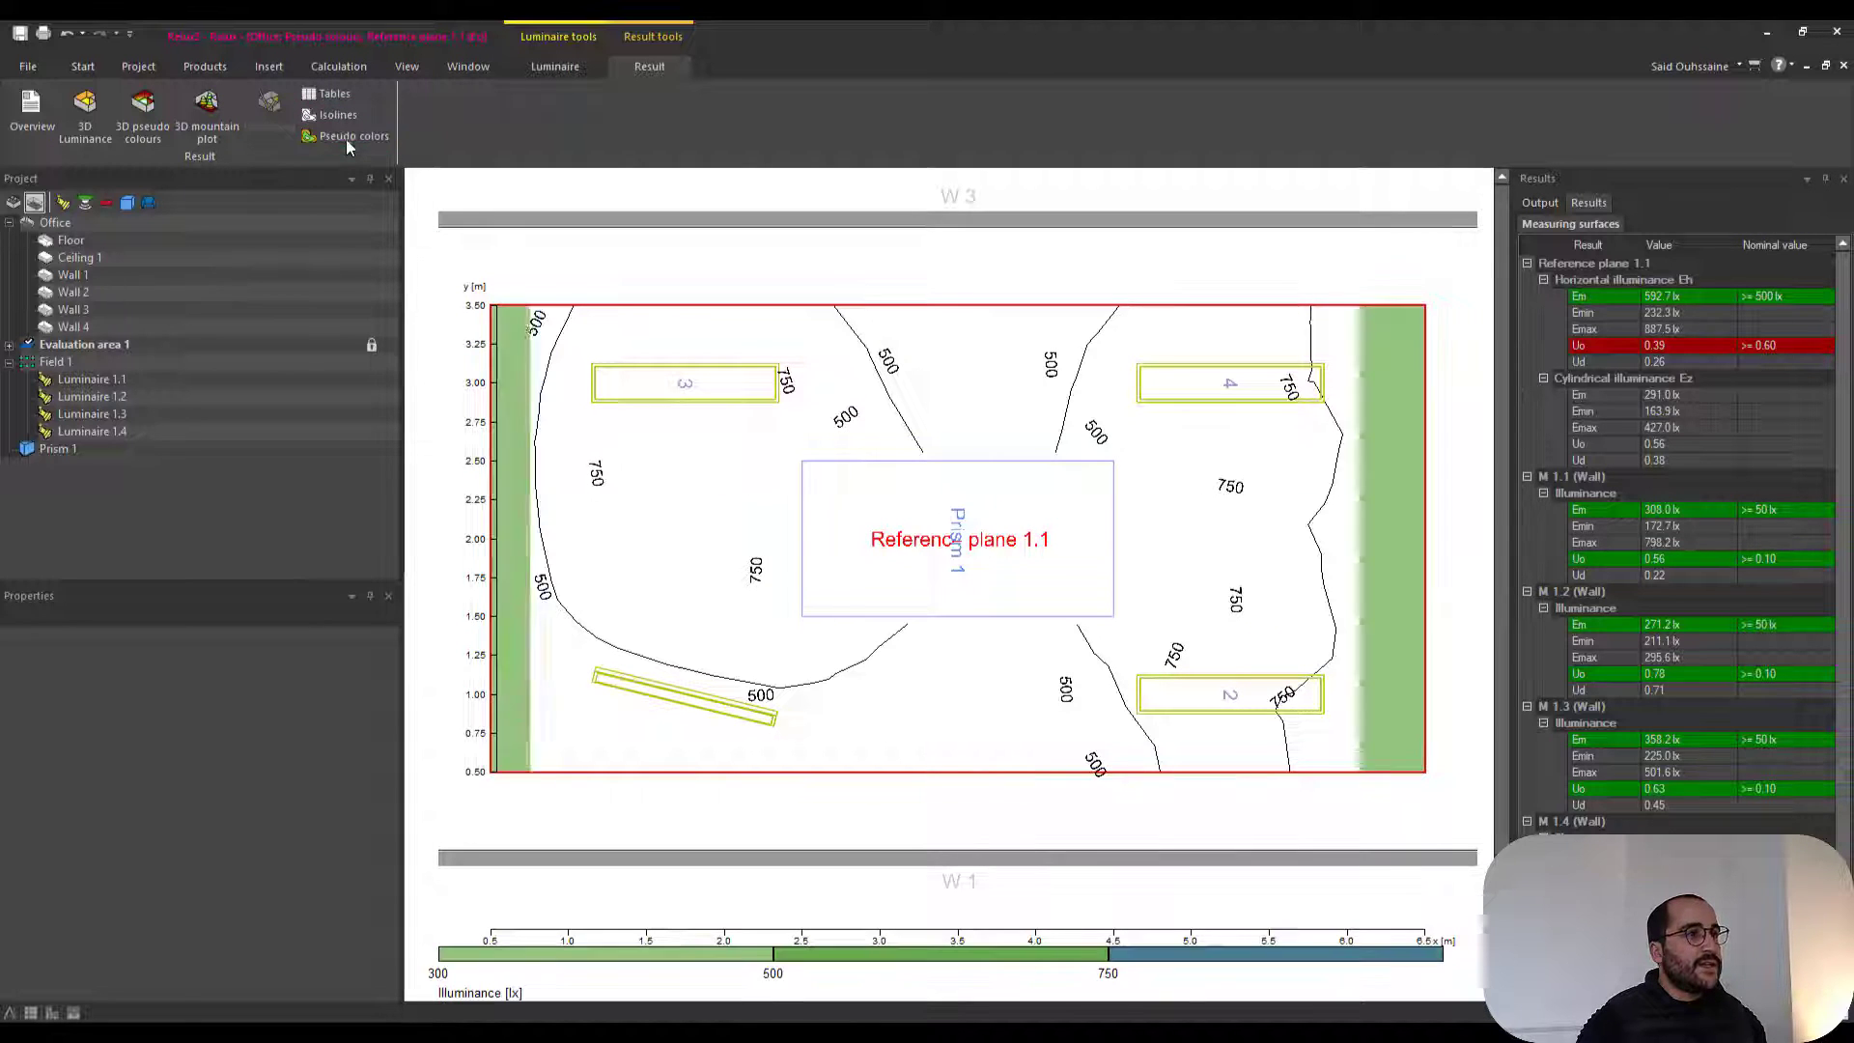
pyautogui.scroll(-2, 842, 471)
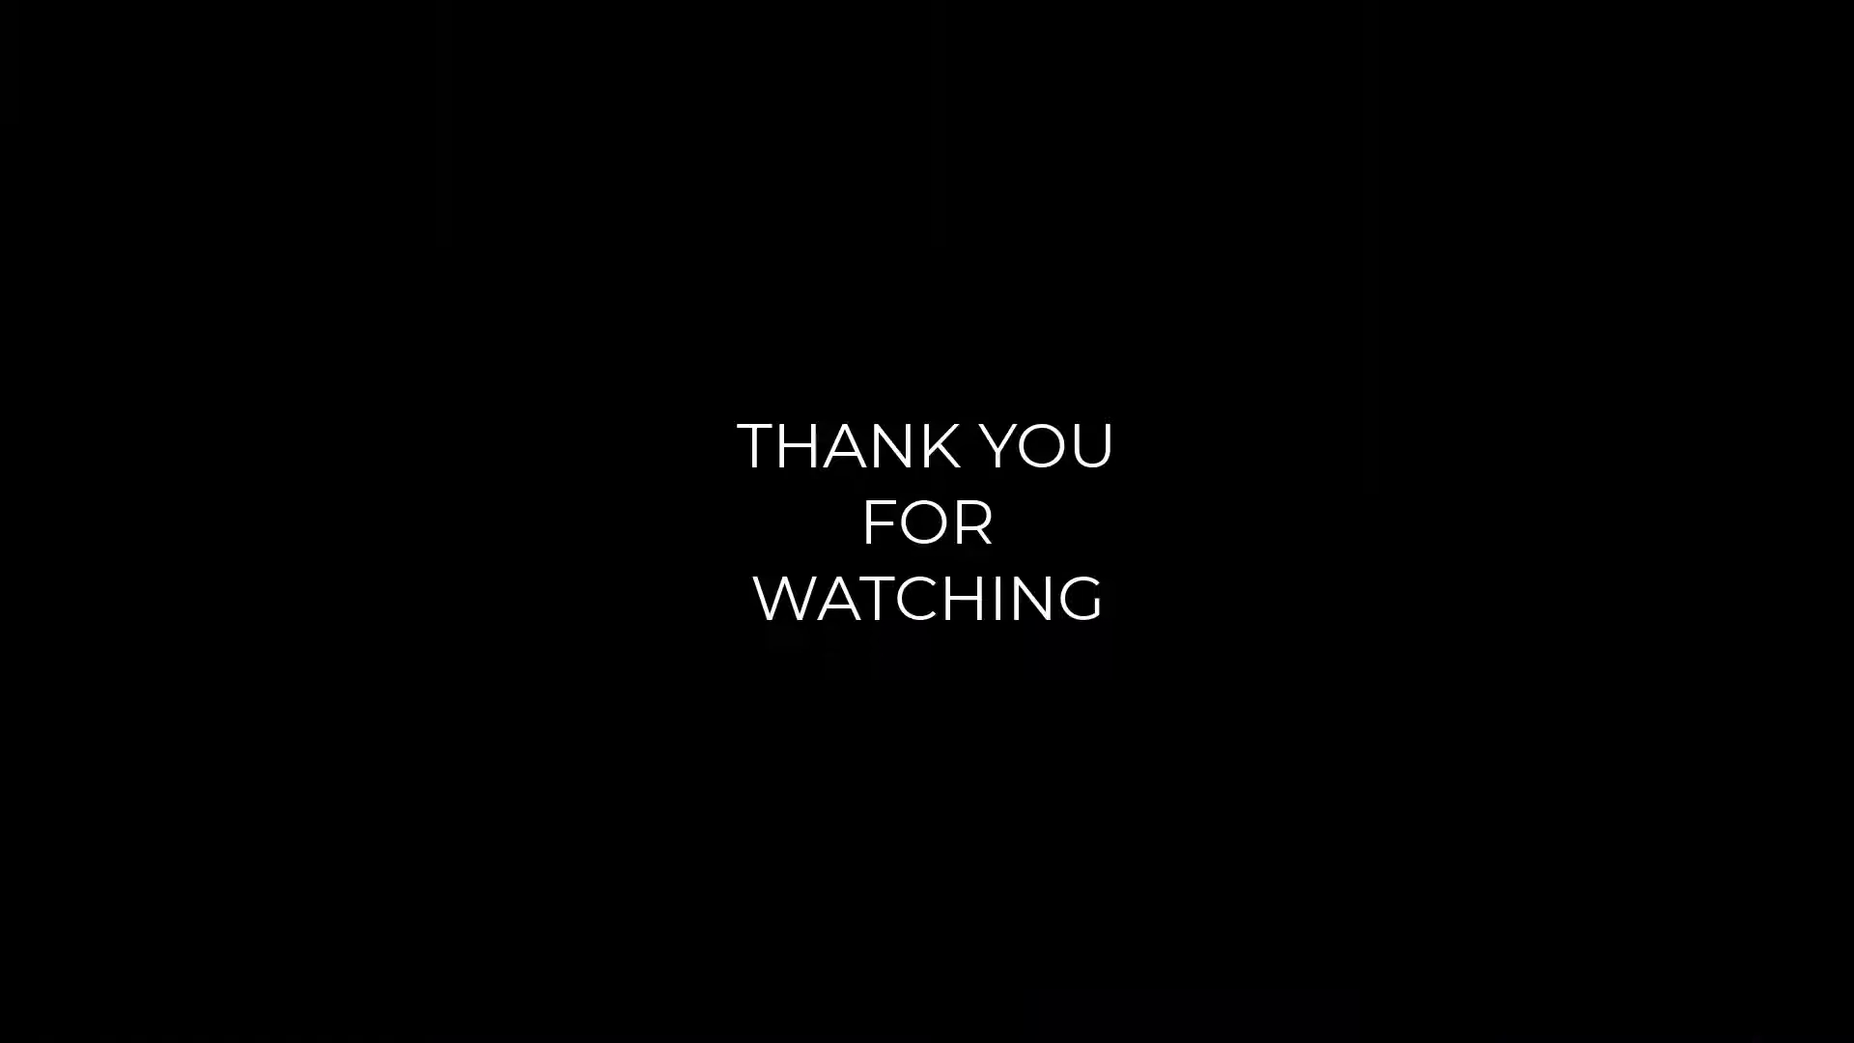